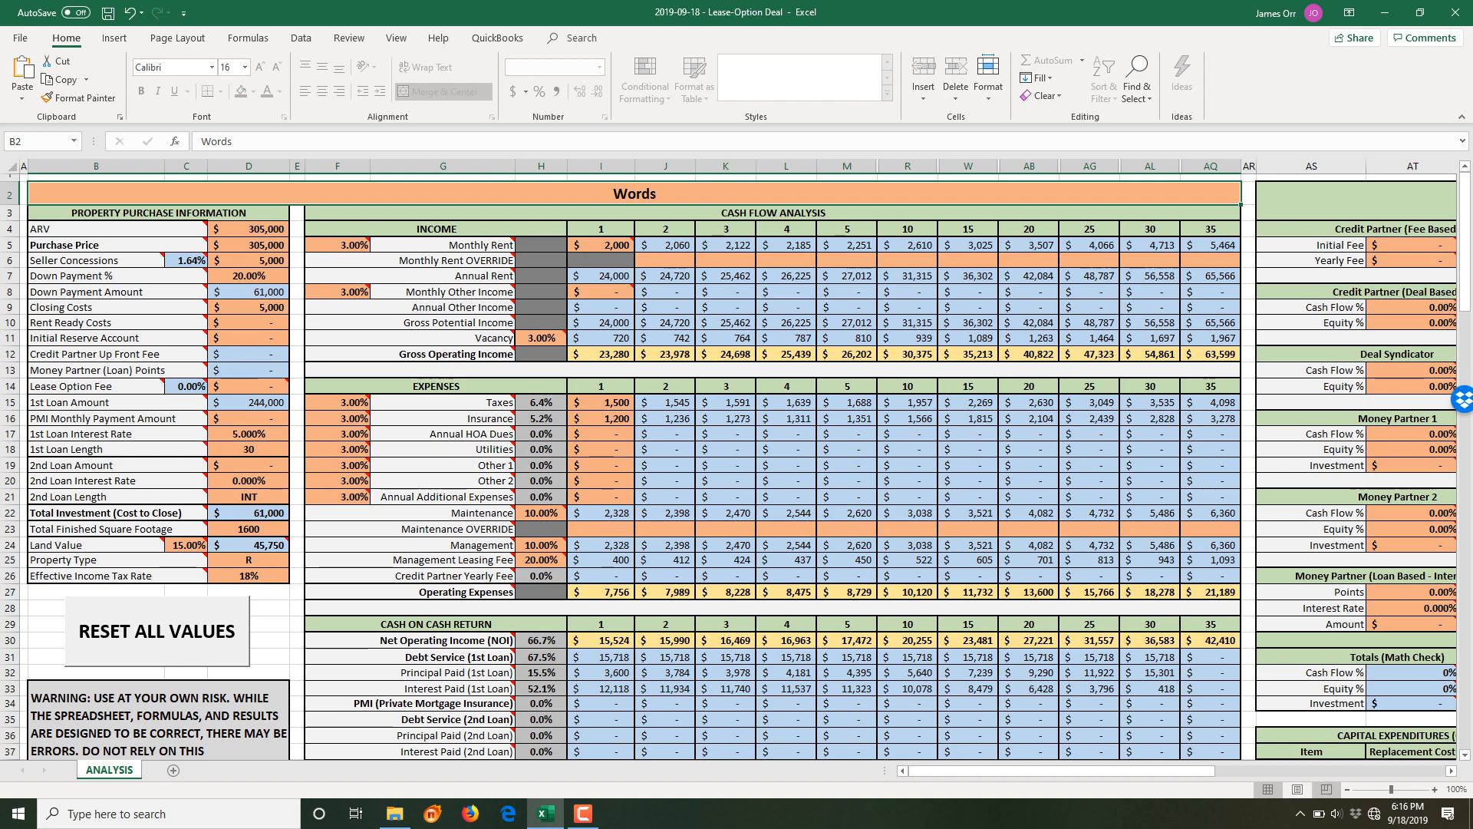
# - Zoom the ANALYSIS sheet out step by step to 50% with the status-bar minus button
pyautogui.click(1347, 789)
pyautogui.click(1348, 789)
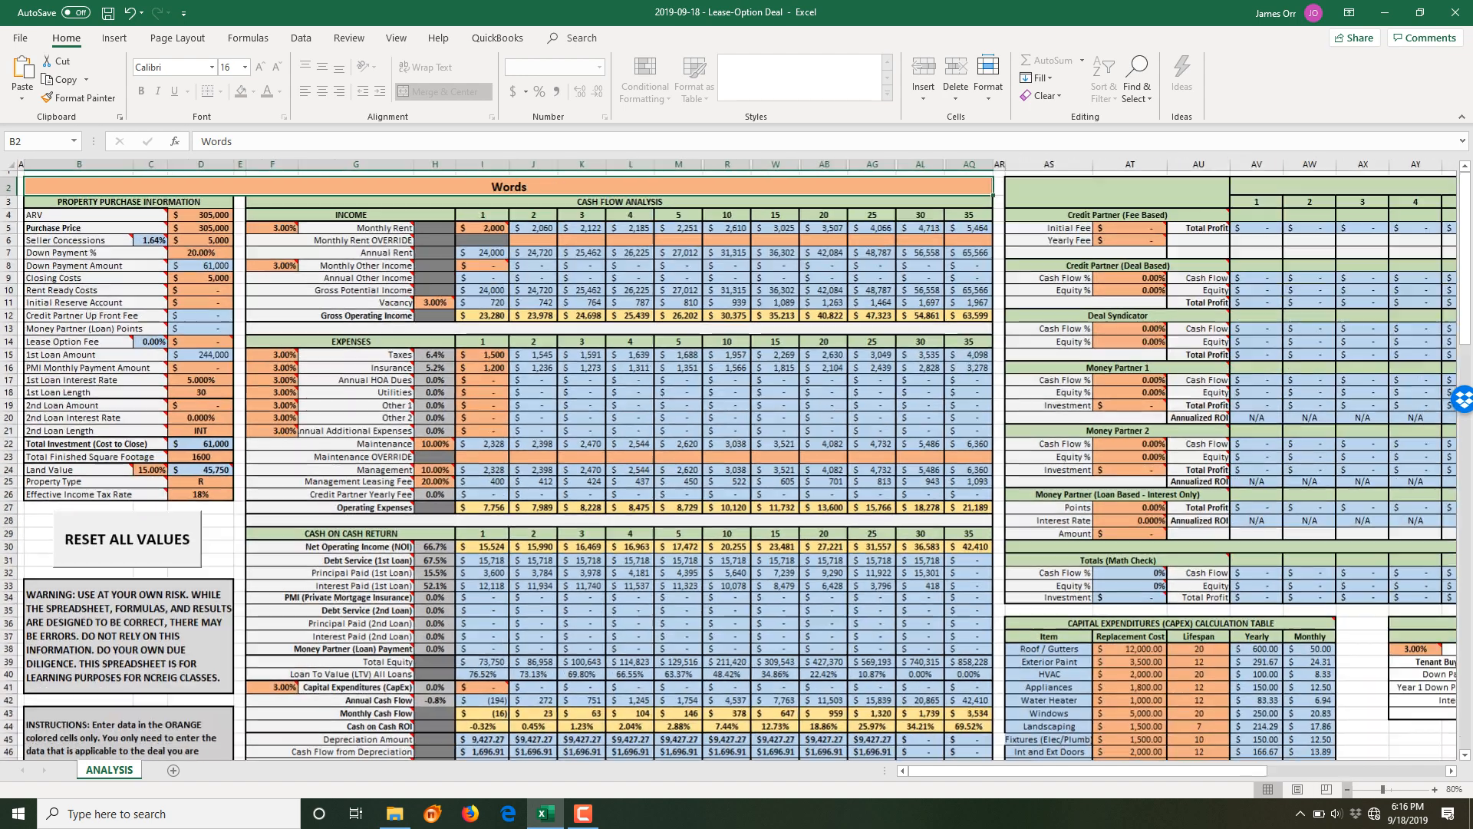
pyautogui.click(1347, 789)
pyautogui.click(1347, 789)
pyautogui.click(1347, 789)
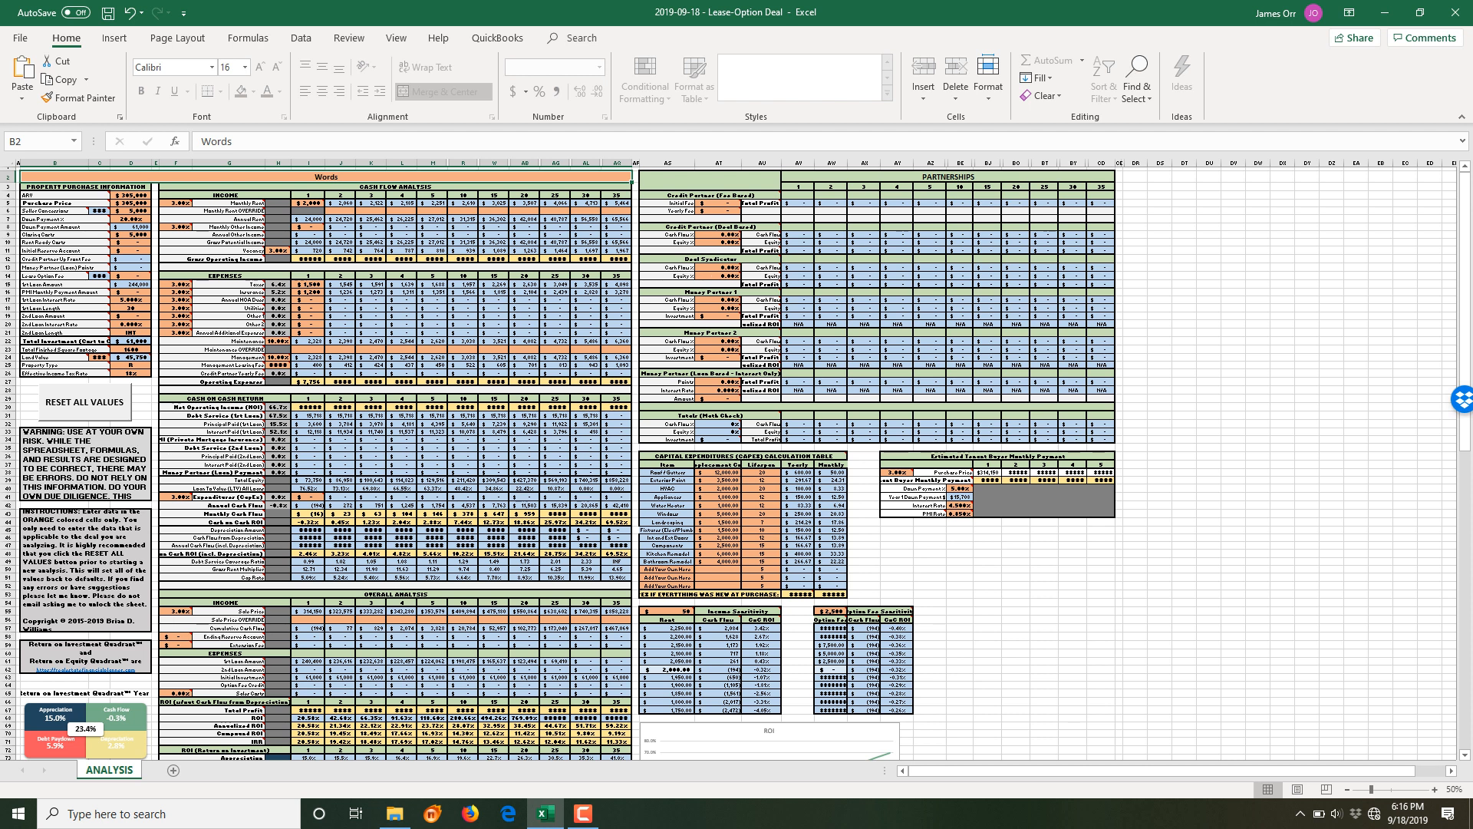
pyautogui.moveTo(68, 219)
pyautogui.click(85, 402)
pyautogui.click(84, 403)
pyautogui.scroll(-4, 735, 460)
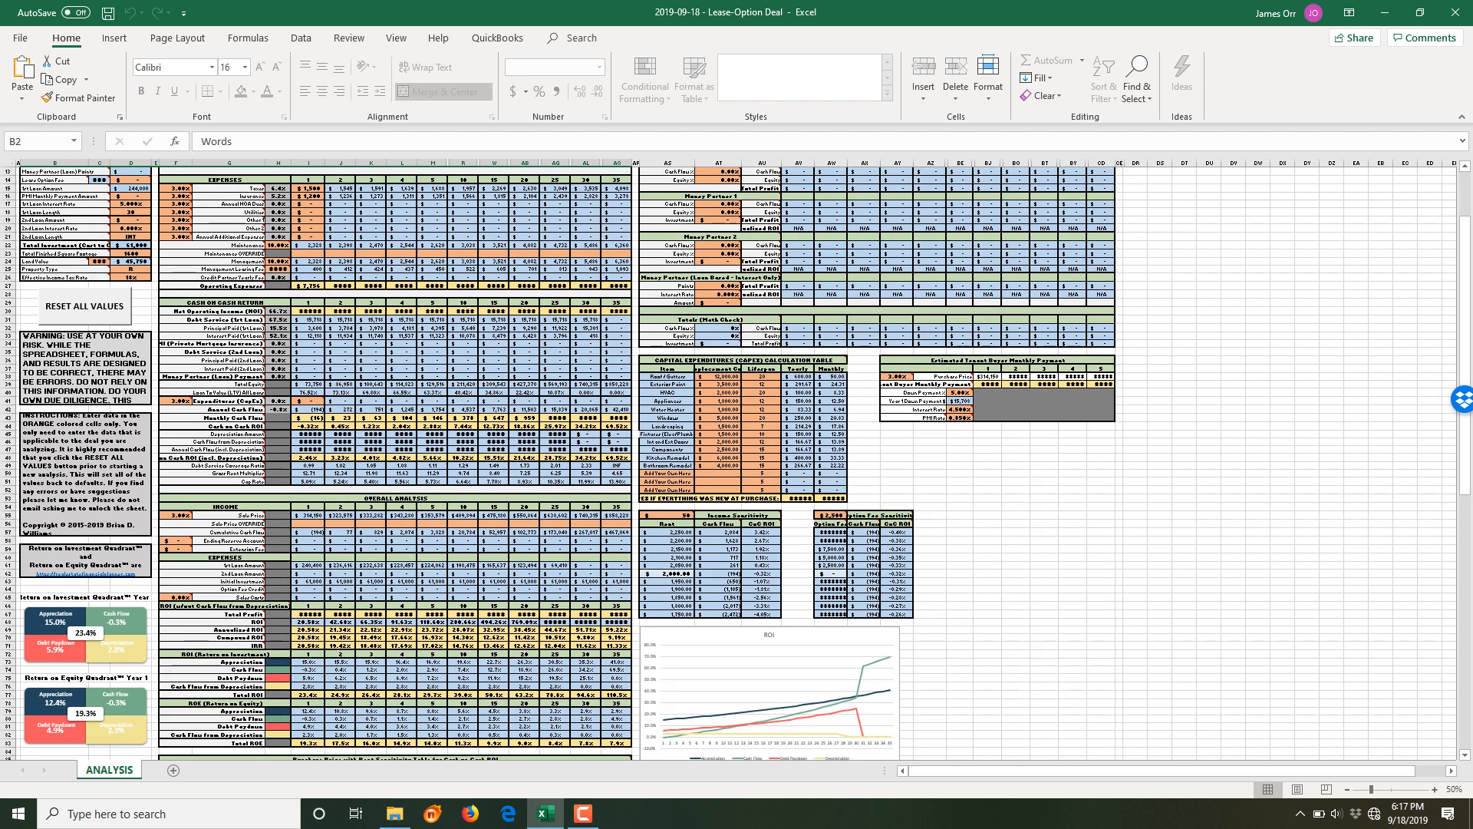
pyautogui.scroll(-2, 735, 460)
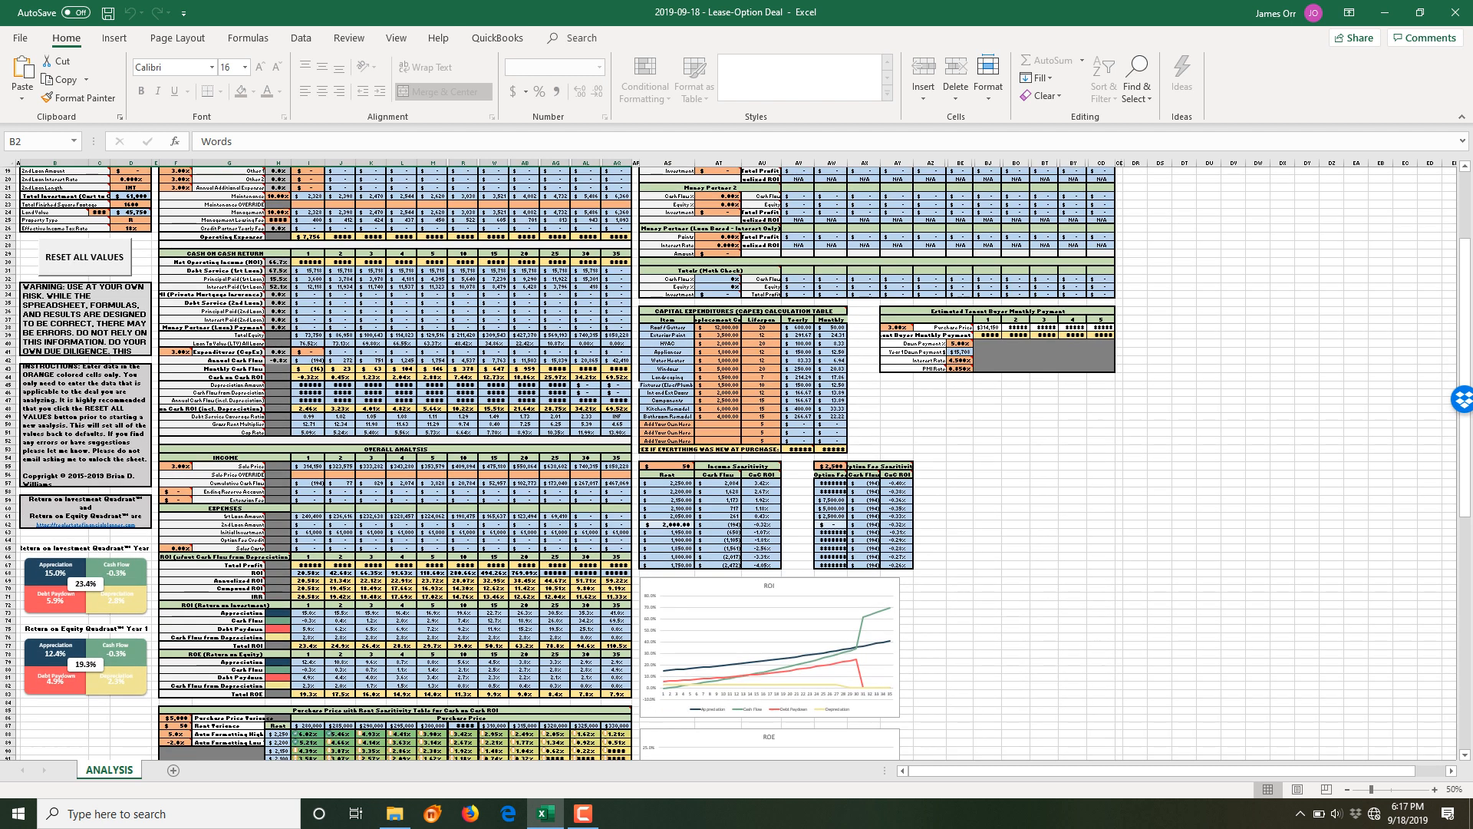
pyautogui.scroll(-1, 735, 461)
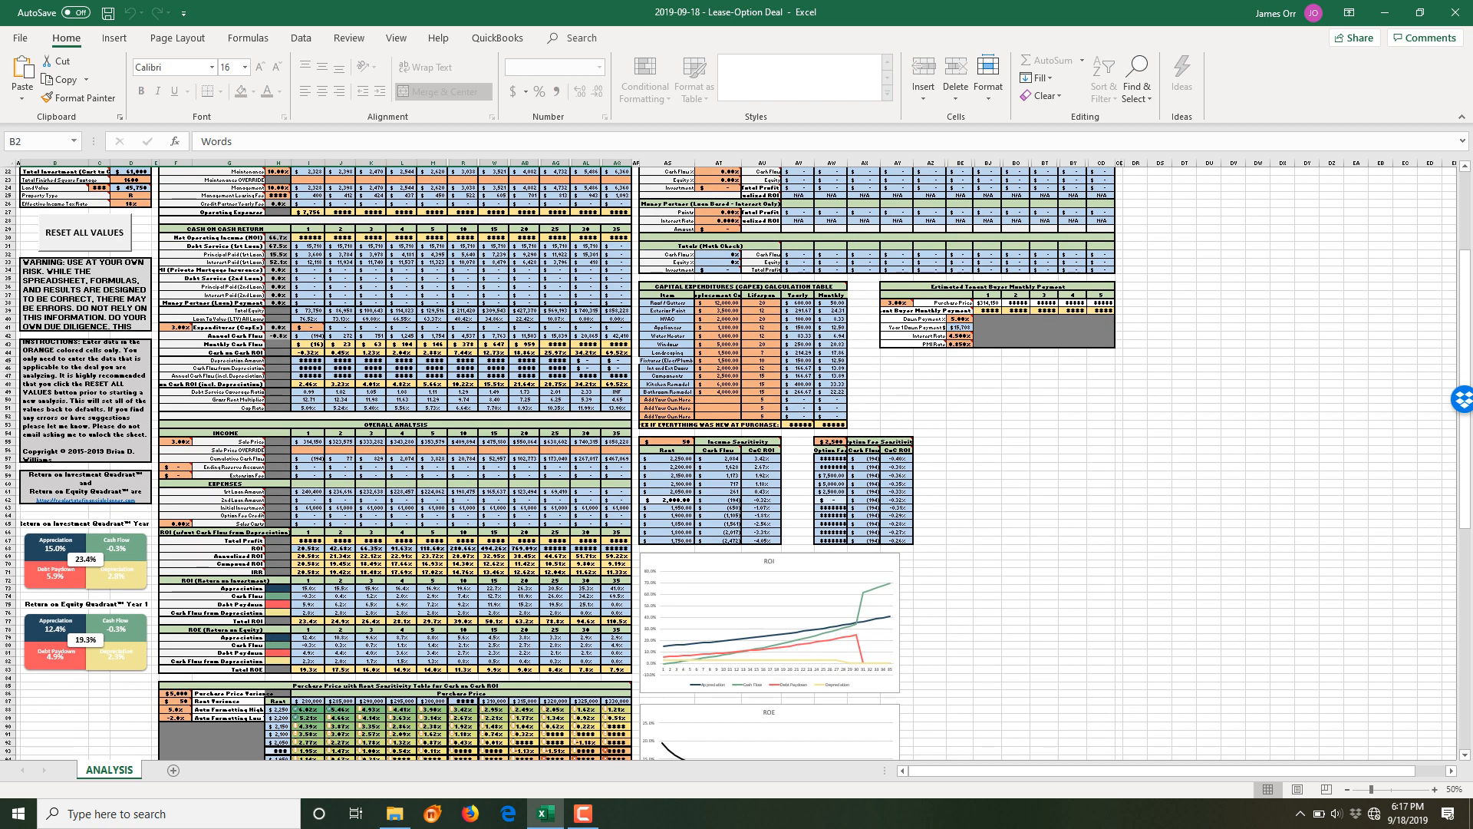
pyautogui.scroll(-1, 735, 460)
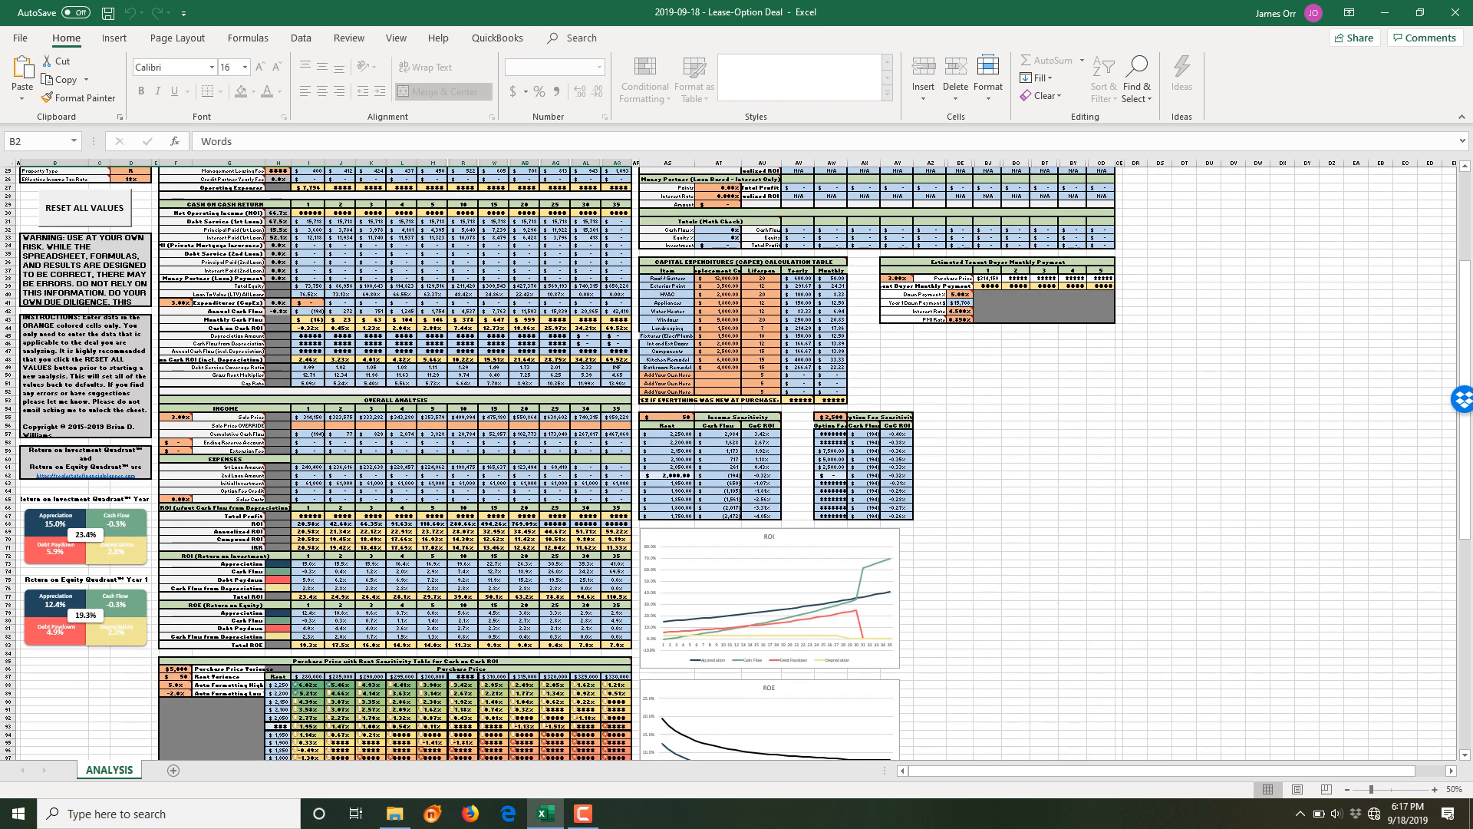
pyautogui.scroll(-2, 735, 461)
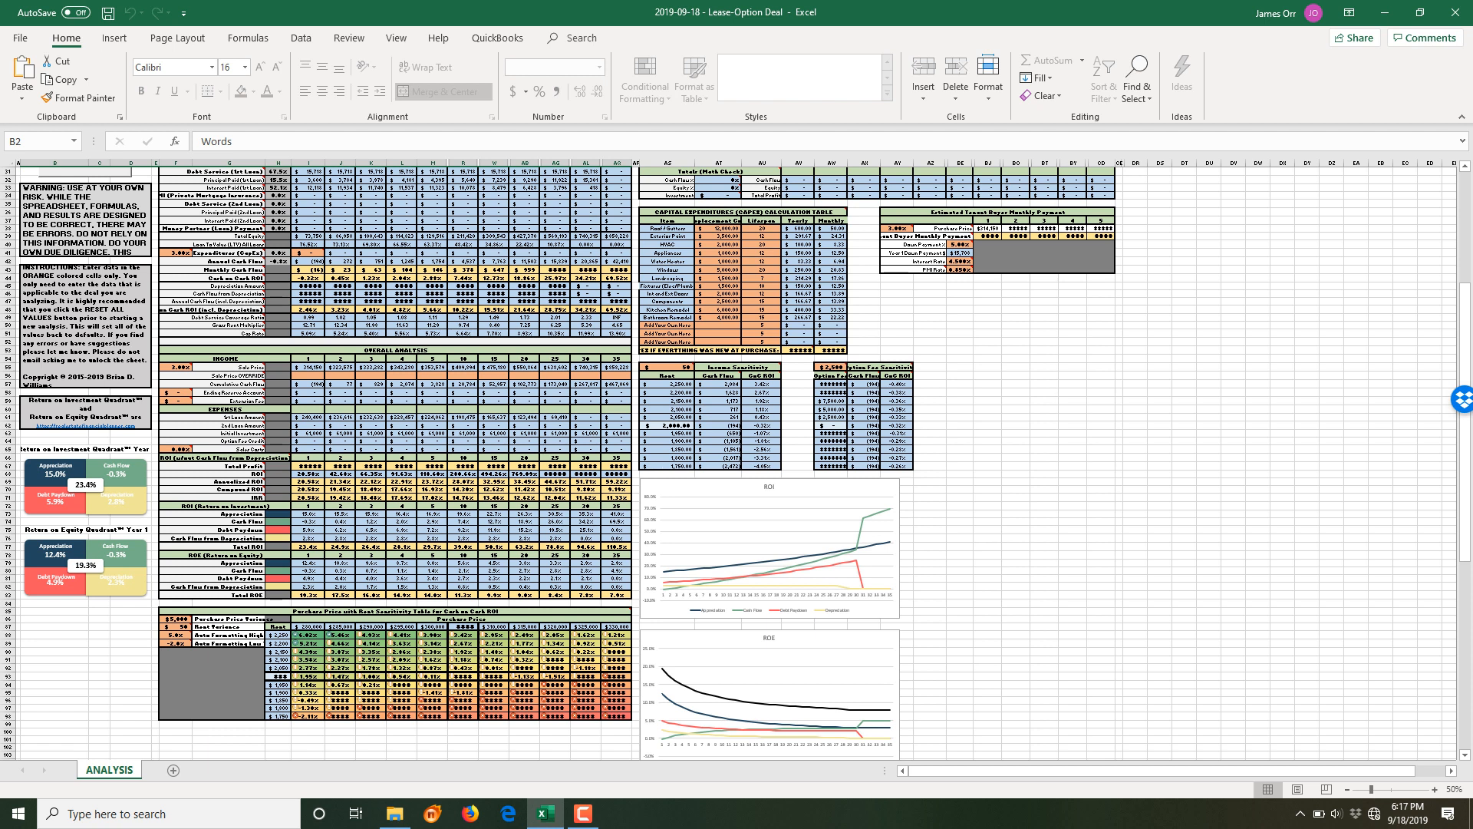
pyautogui.scroll(10, 735, 461)
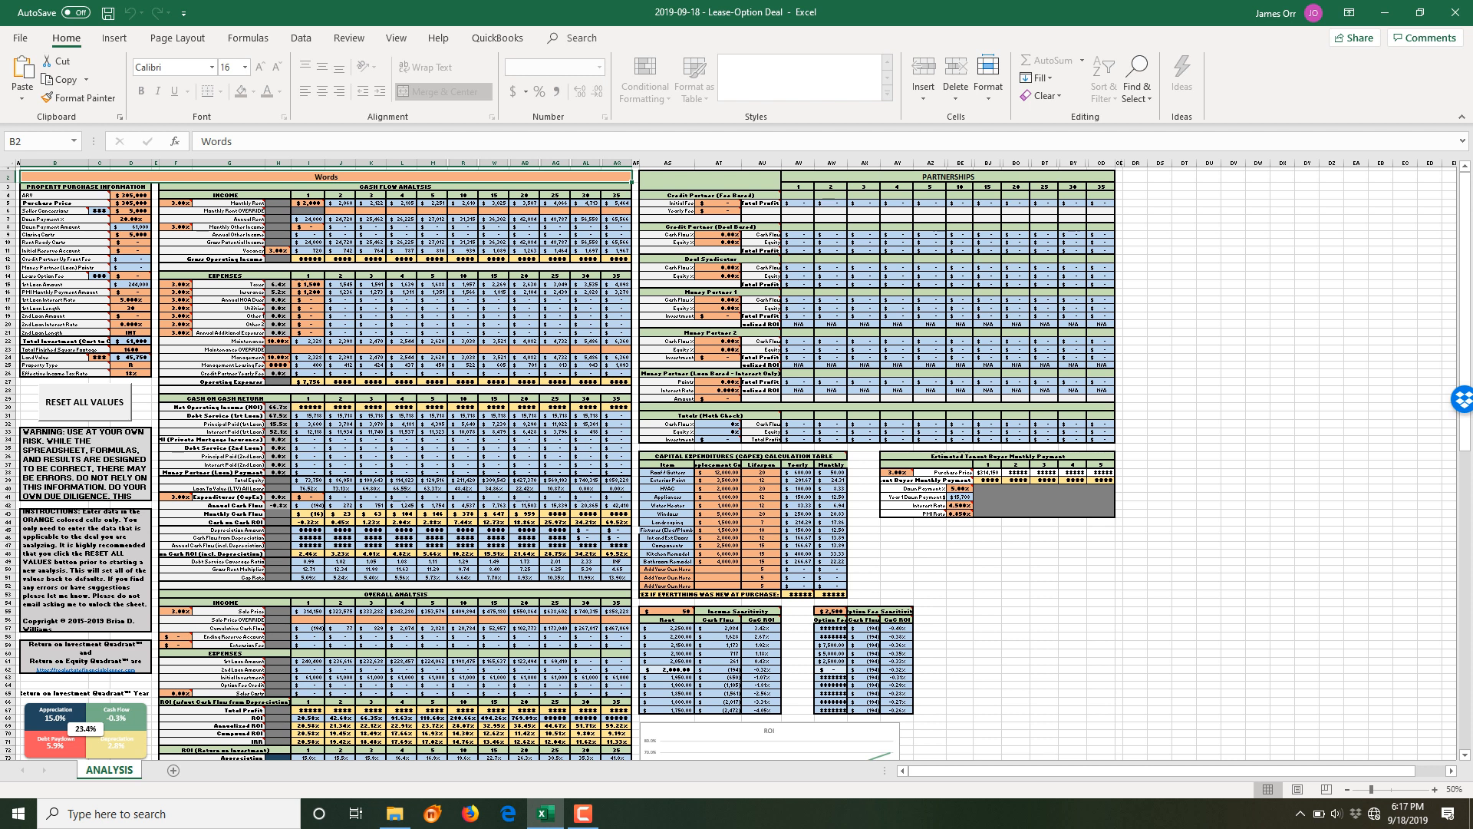
# - Scroll down about 14 rows to reveal the CapEx, tenant-buyer payment tables and ROI chart
pyautogui.scroll(-5, 691, 460)
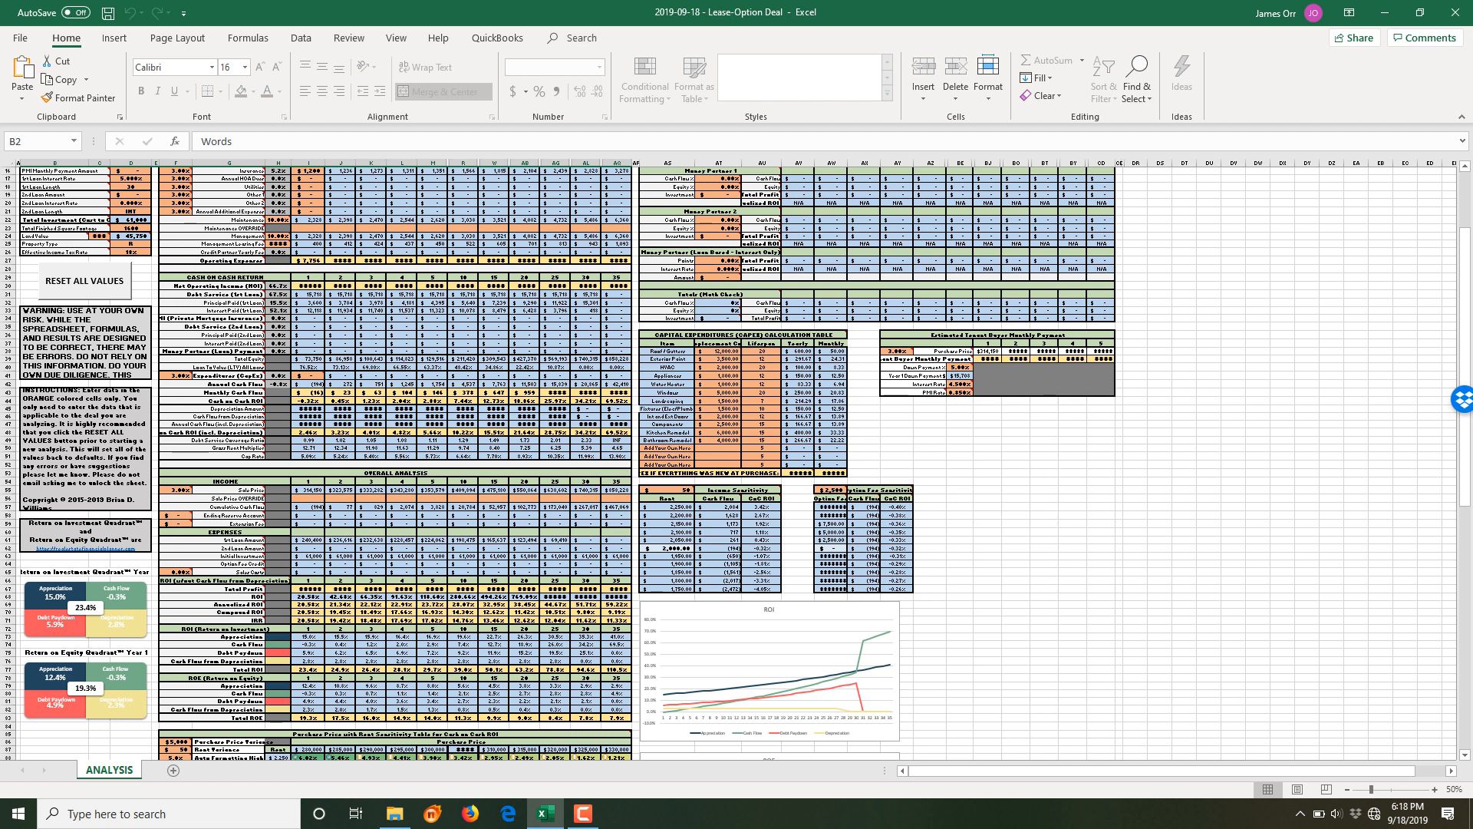
# - Scroll down to look at the ROE chart, then scroll back up to row 1
pyautogui.scroll(-4, 737, 461)
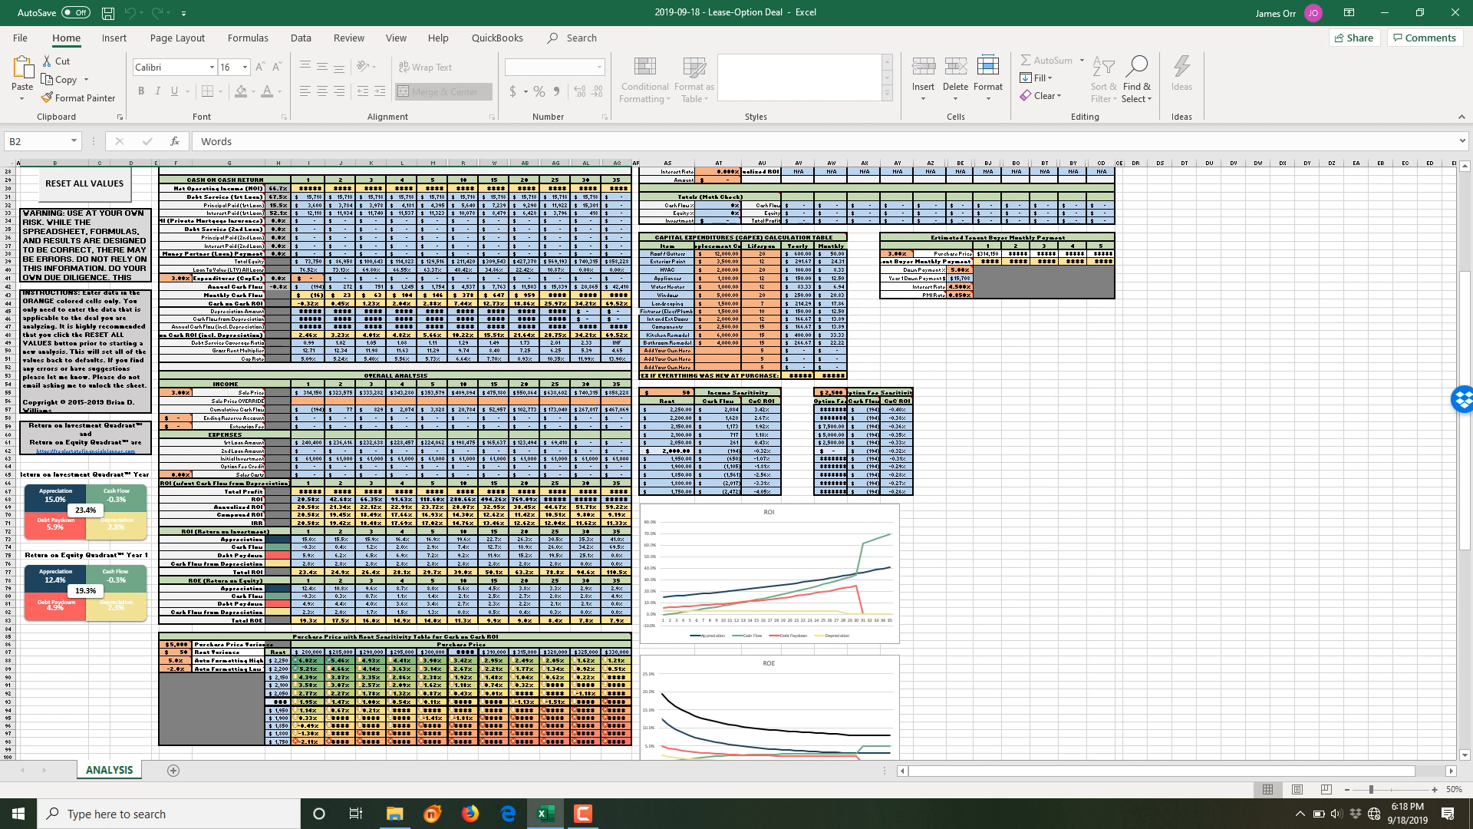
pyautogui.scroll(-2, 736, 460)
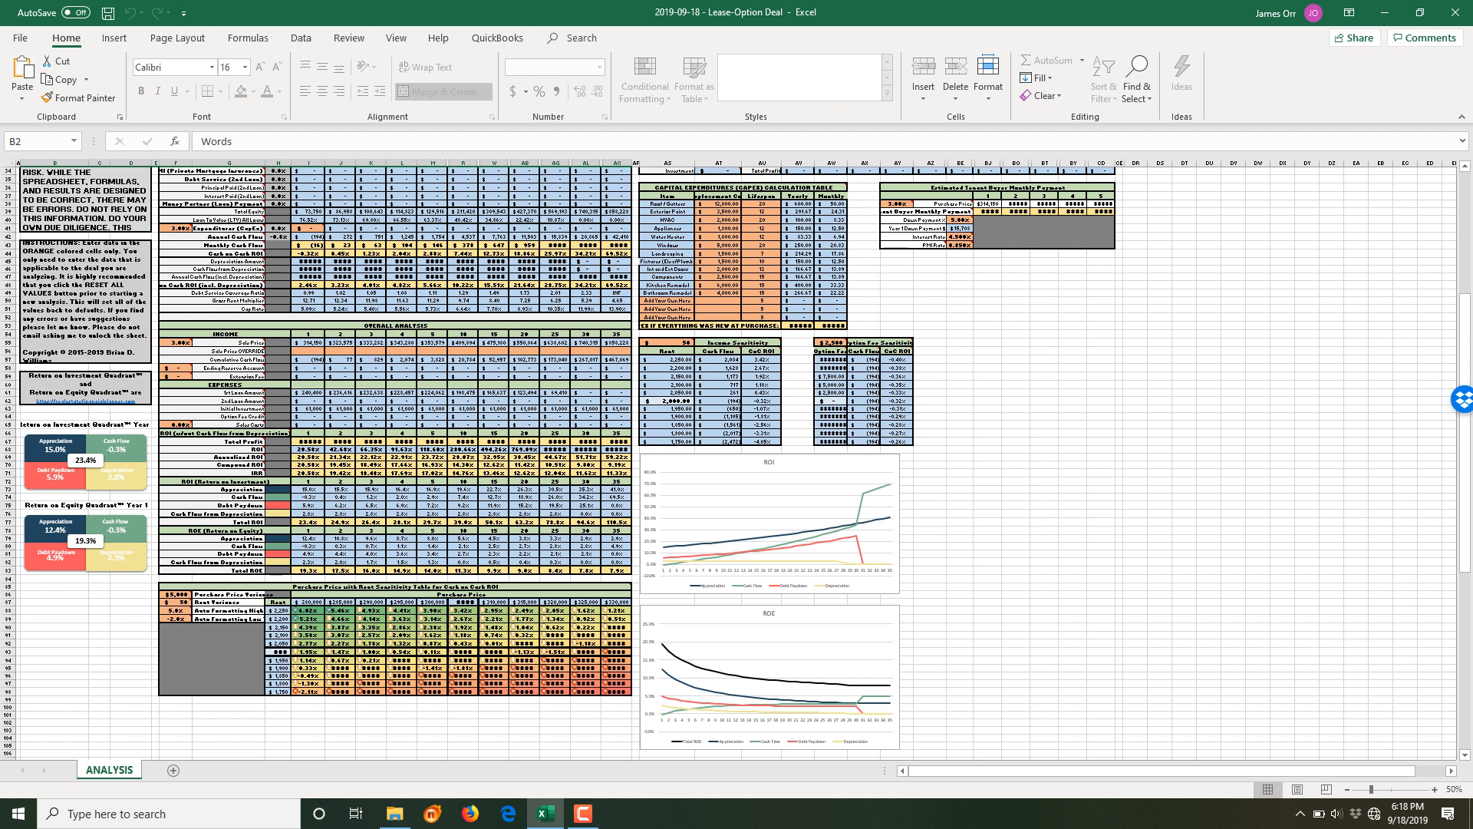
pyautogui.scroll(-1, 737, 460)
pyautogui.scroll(2, 736, 461)
pyautogui.scroll(-1, 736, 460)
pyautogui.scroll(11, 319, 460)
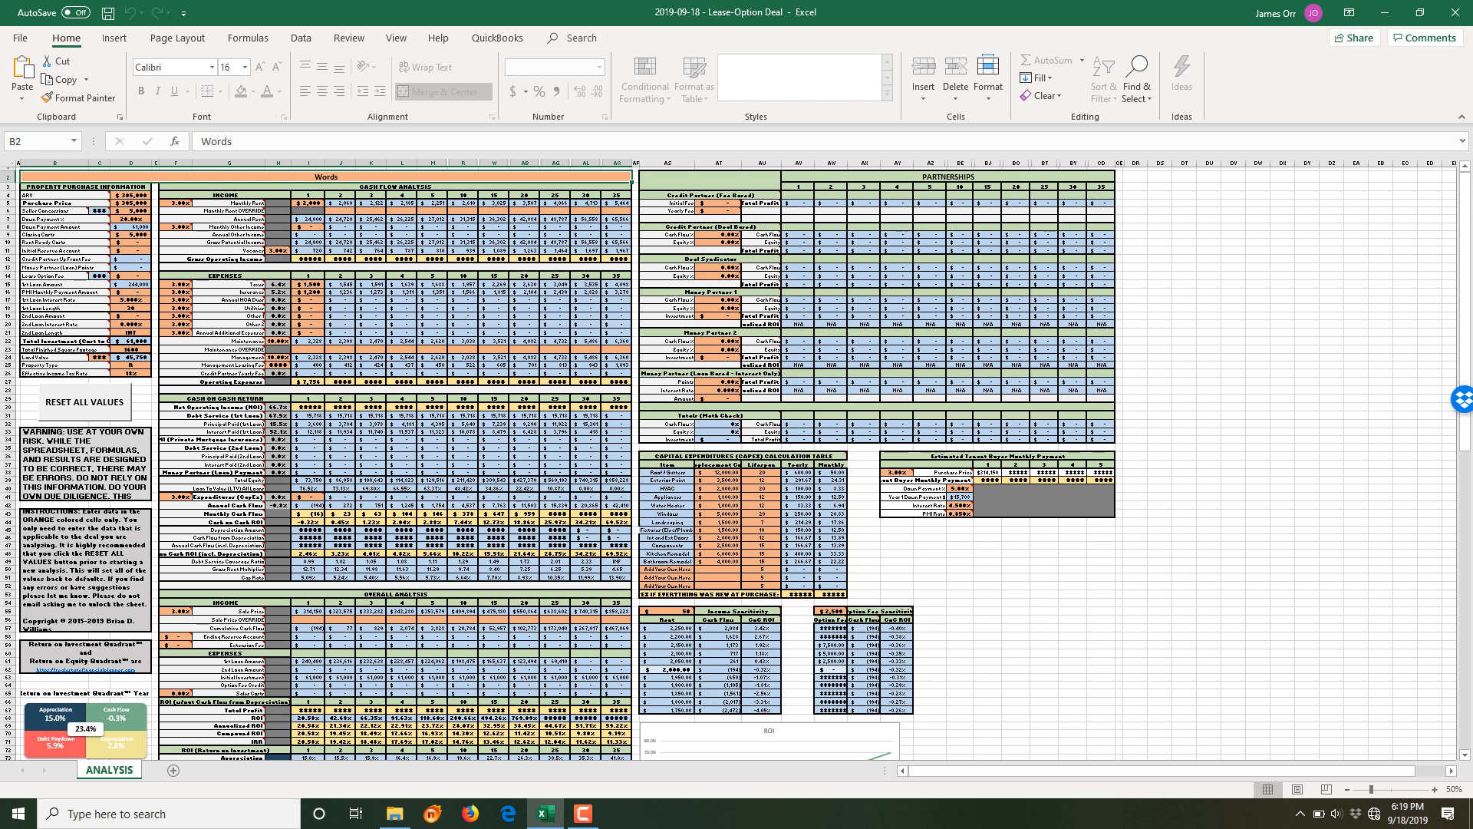
# - Scroll past the sensitivity tables and charts to the 'USE THESE CELLS TO DO ANY CALCULATIONS' box
pyautogui.scroll(-3, 735, 463)
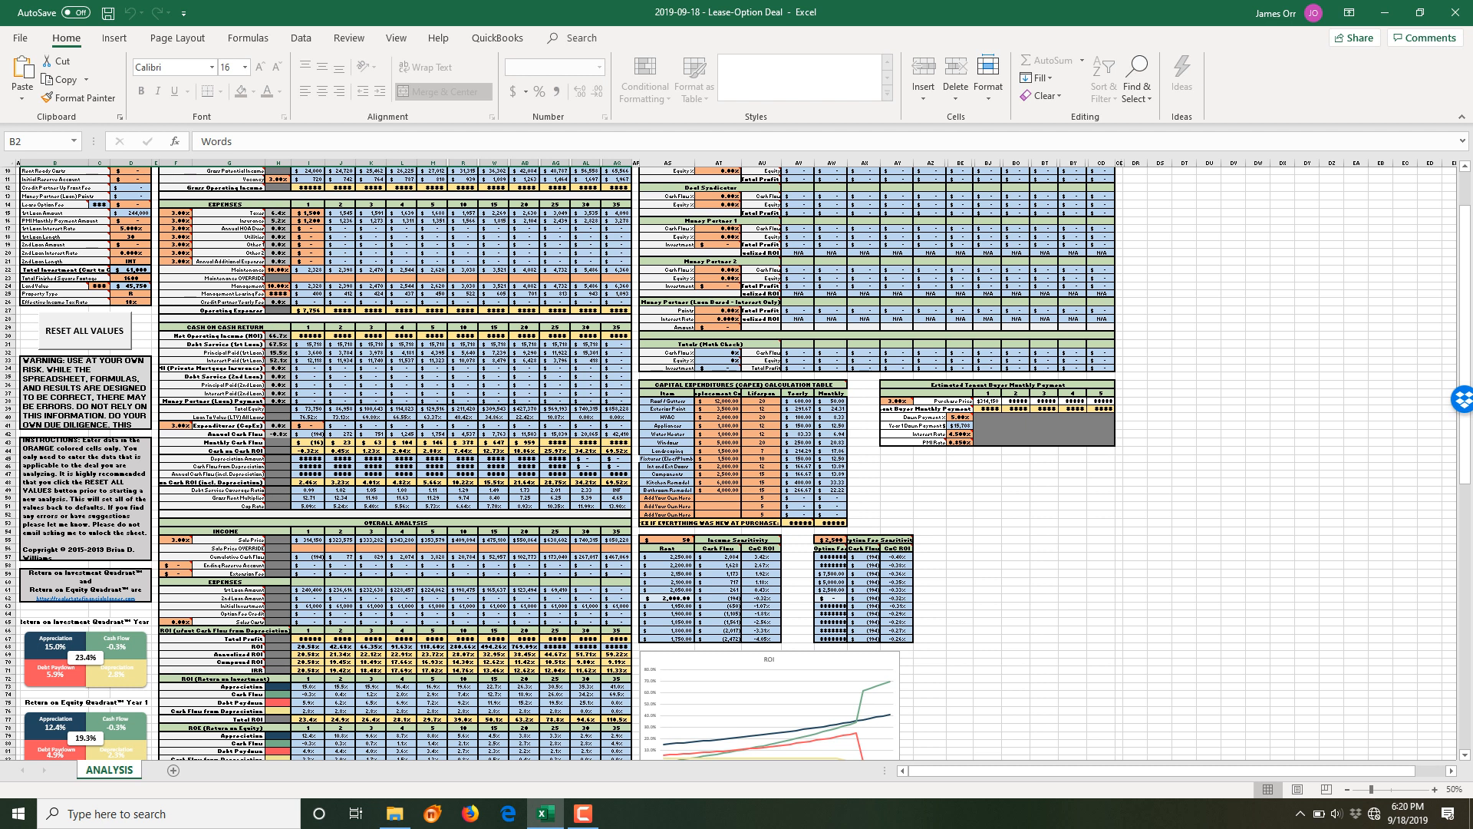
pyautogui.scroll(-3, 736, 463)
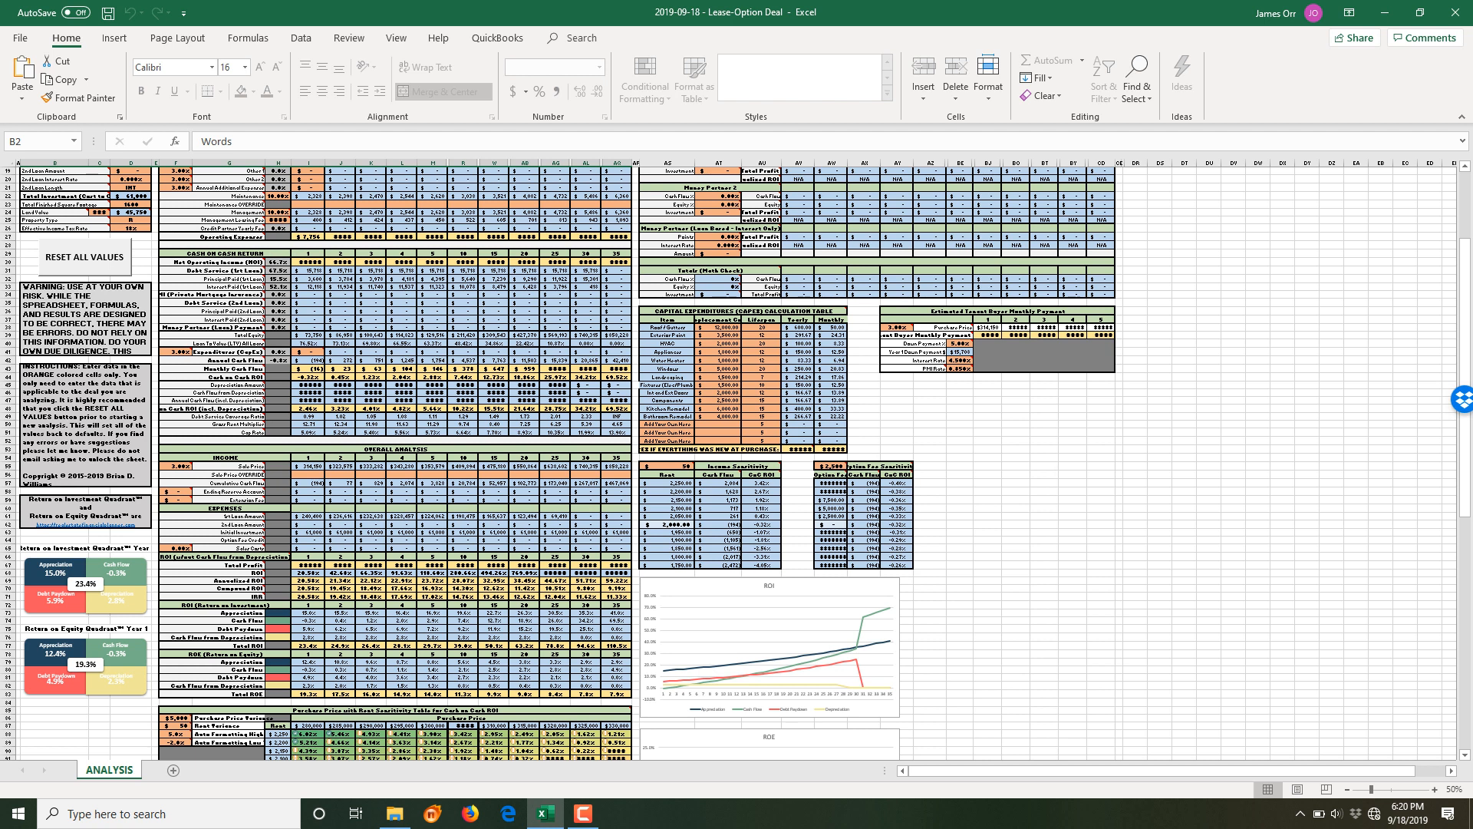
pyautogui.scroll(-7, 736, 463)
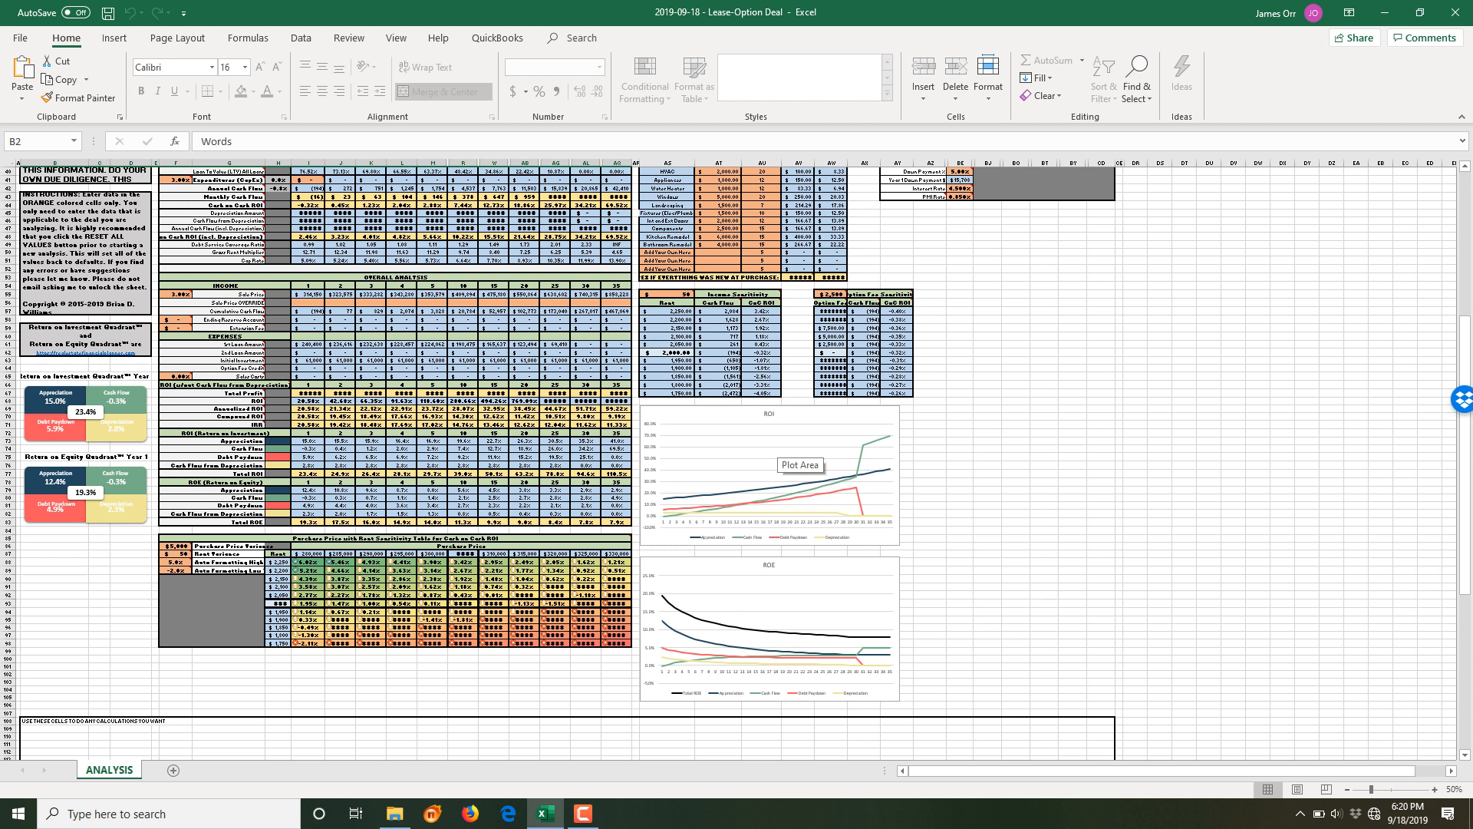
pyautogui.scroll(-3, 779, 457)
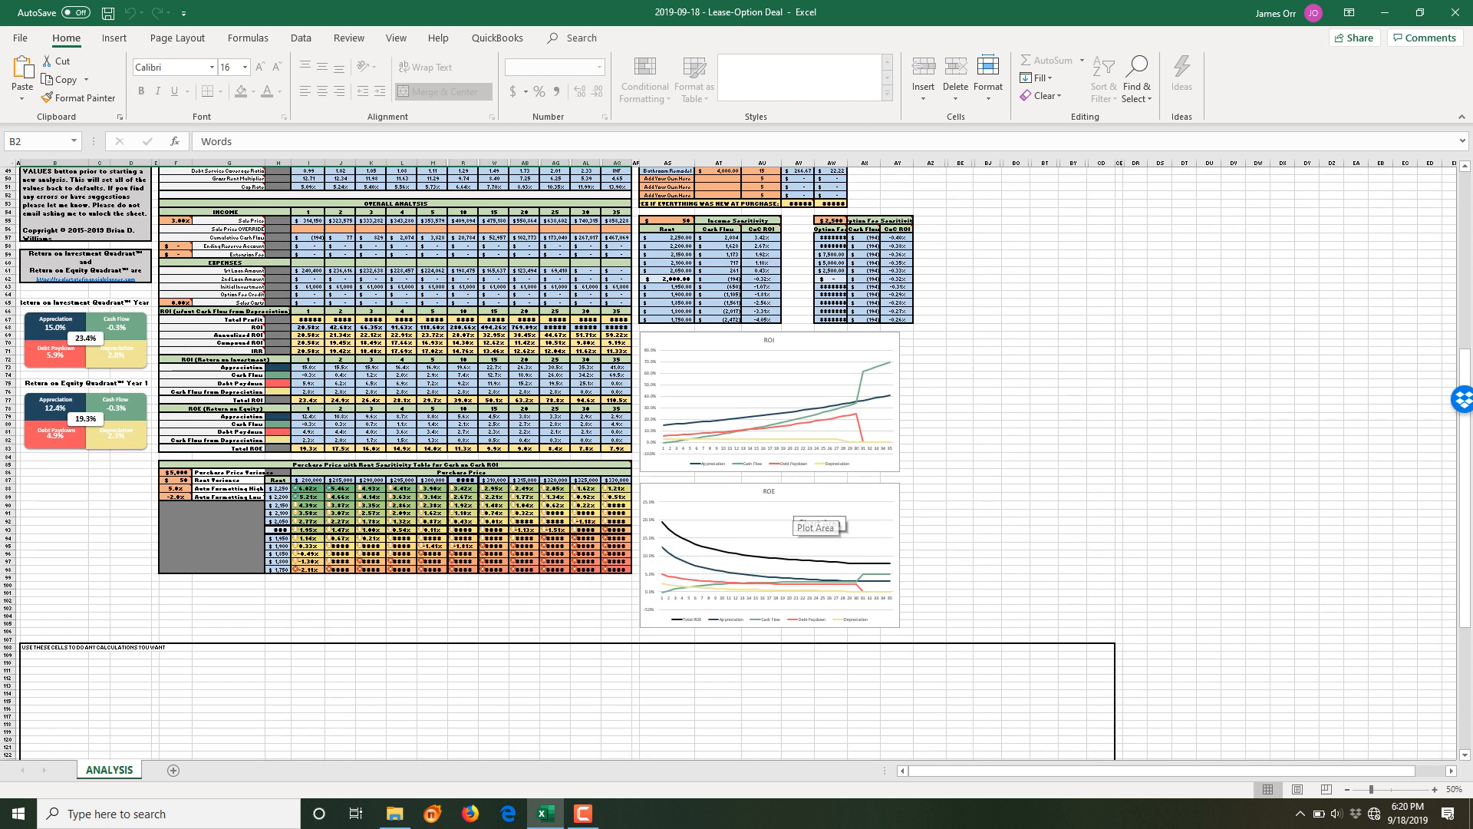
pyautogui.scroll(-6, 798, 522)
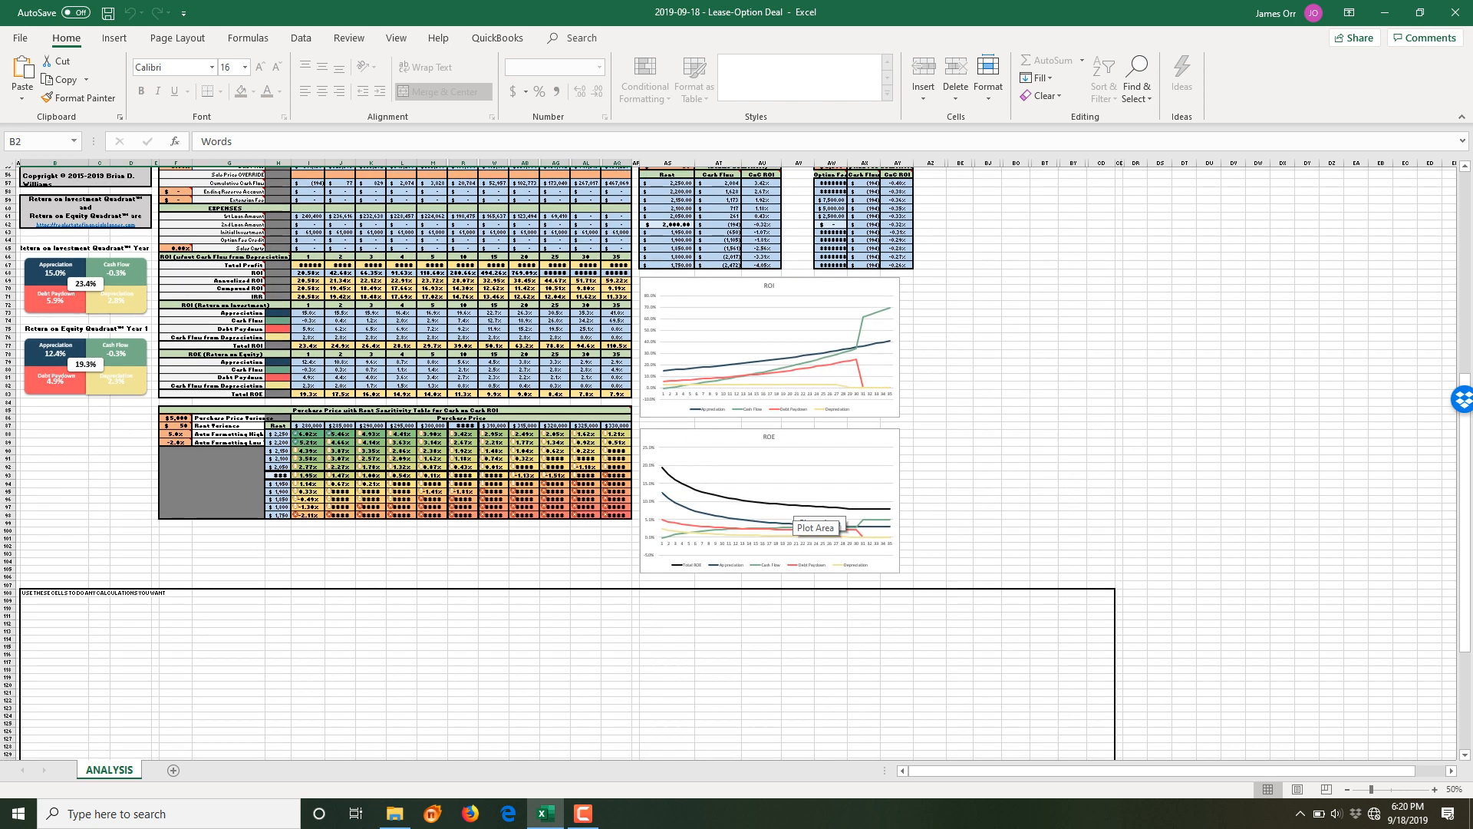
pyautogui.scroll(-7, 798, 522)
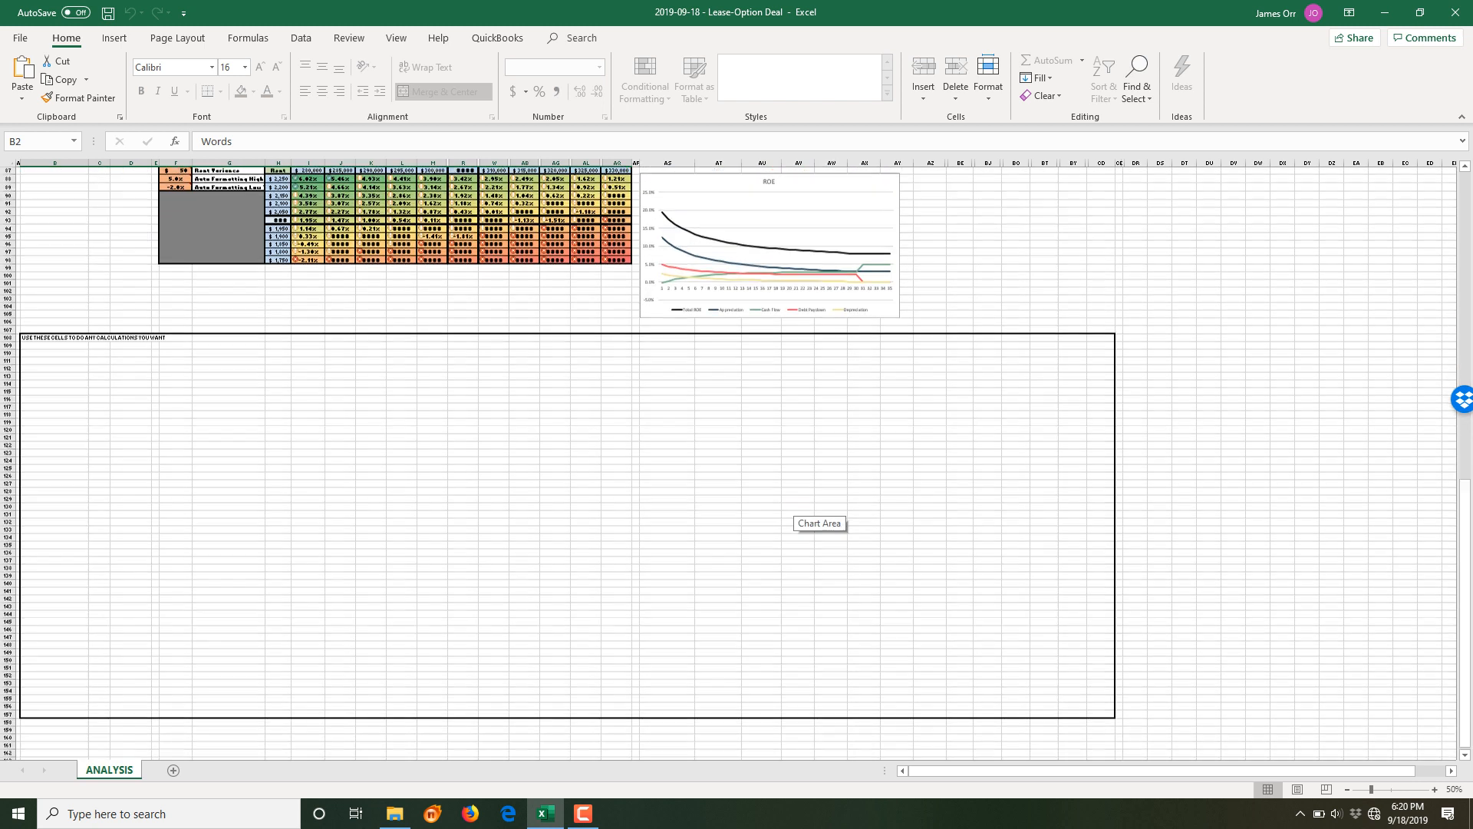
# - Select cell B110 in the scratch box, then scroll back up toward the purchase inputs
pyautogui.click(55, 346)
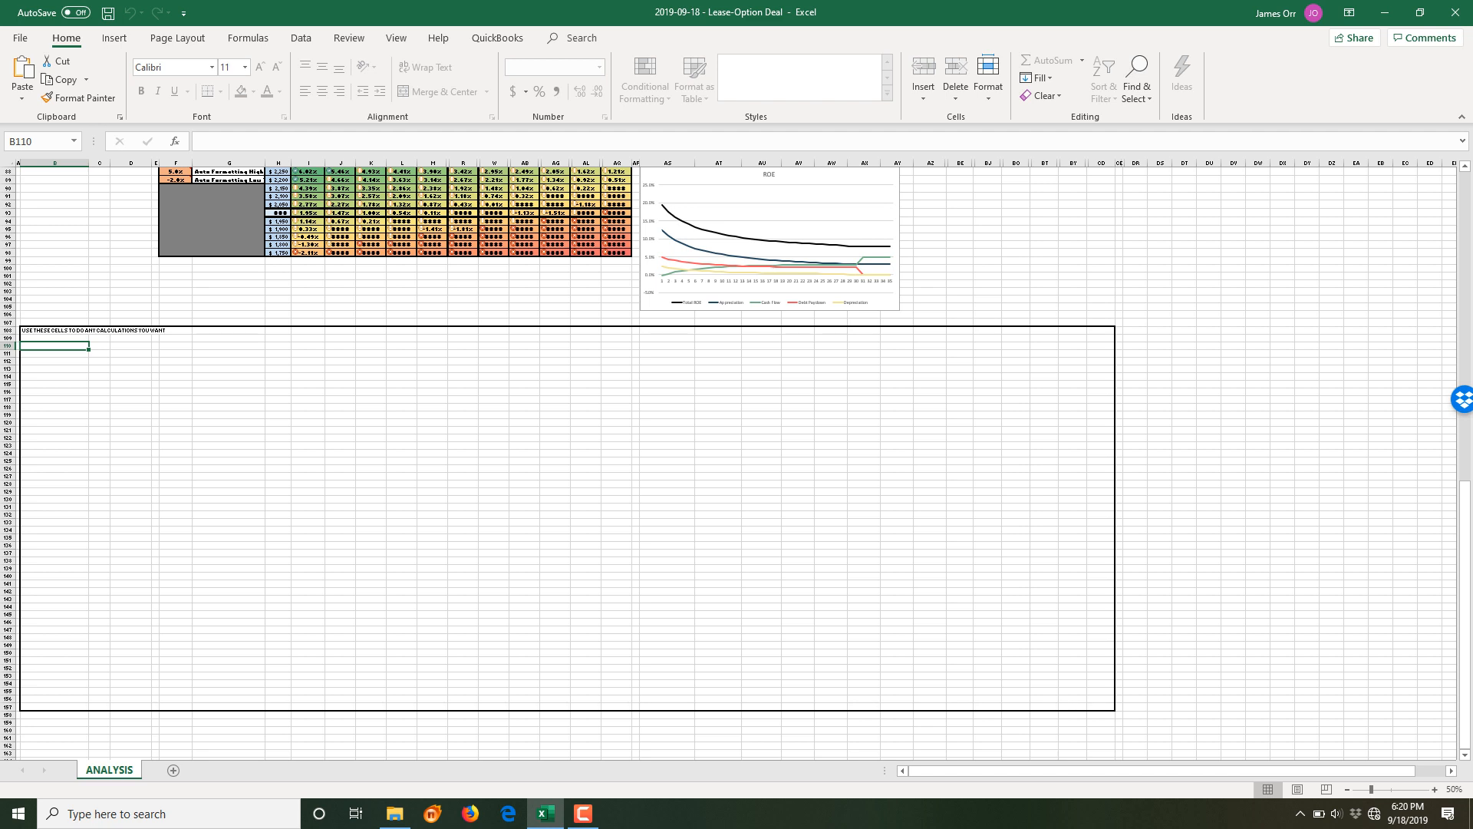
pyautogui.scroll(20, 729, 460)
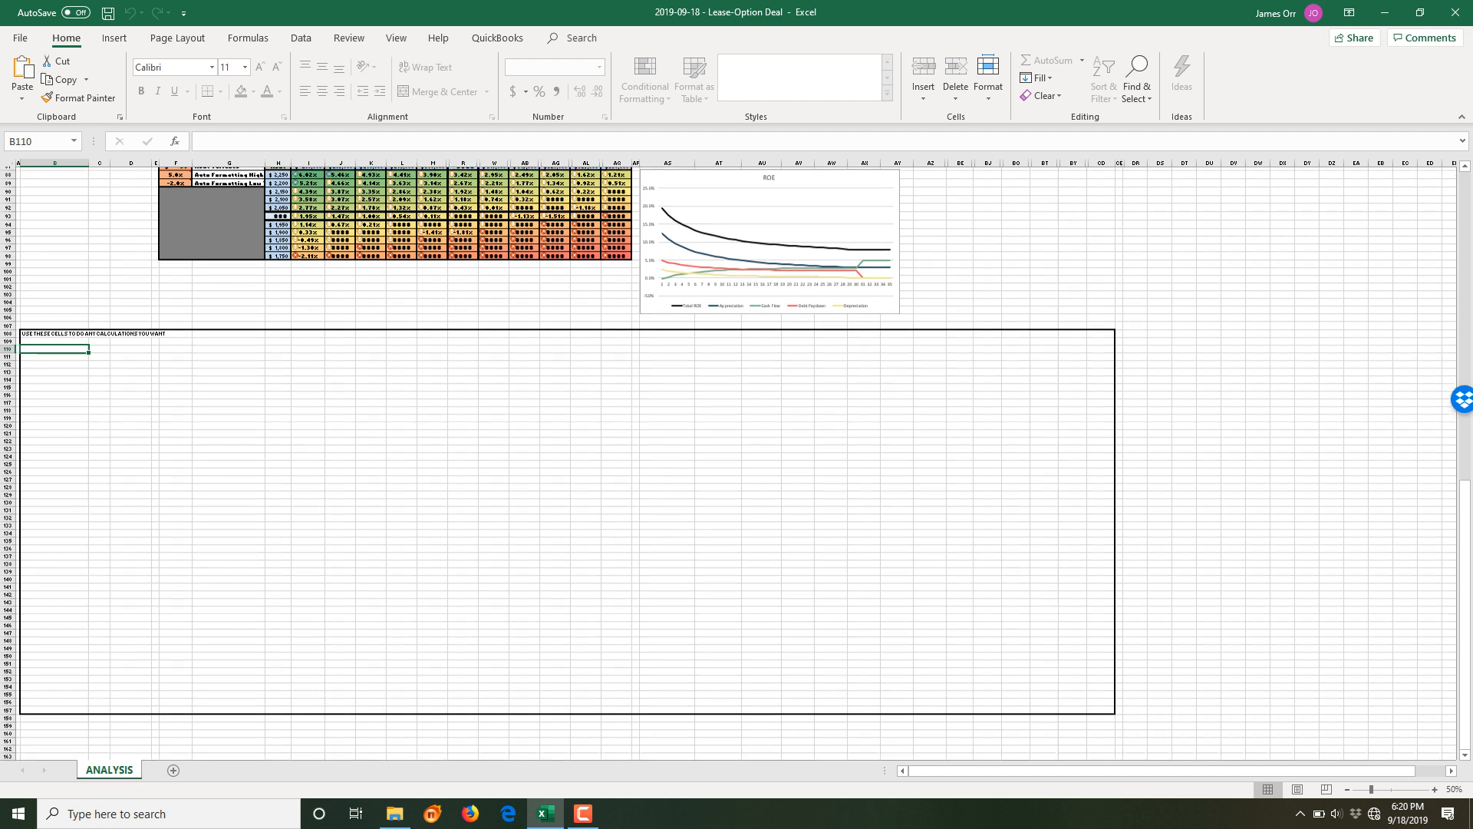
pyautogui.scroll(2, 729, 460)
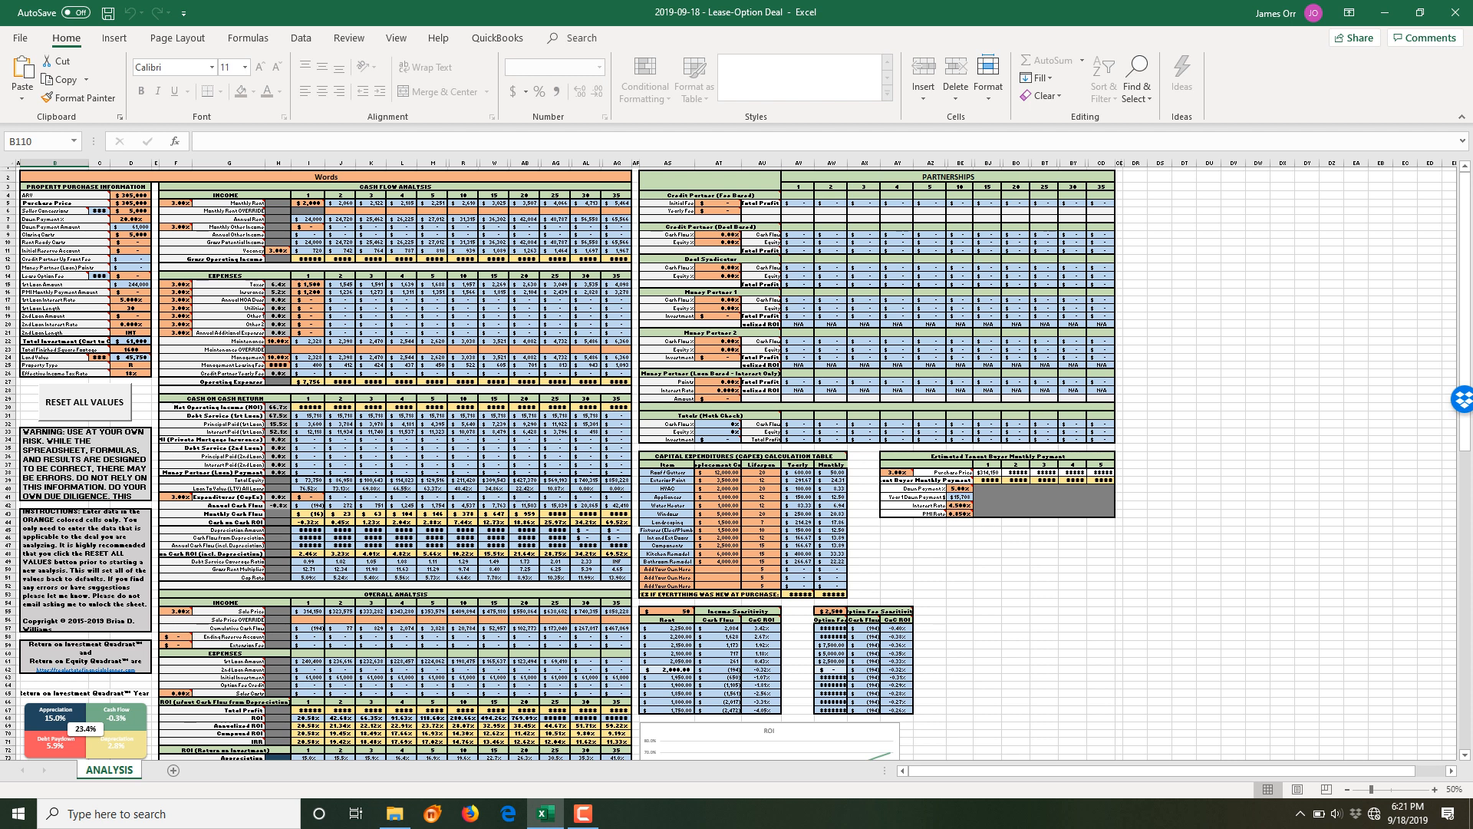
pyautogui.scroll(-13, 729, 461)
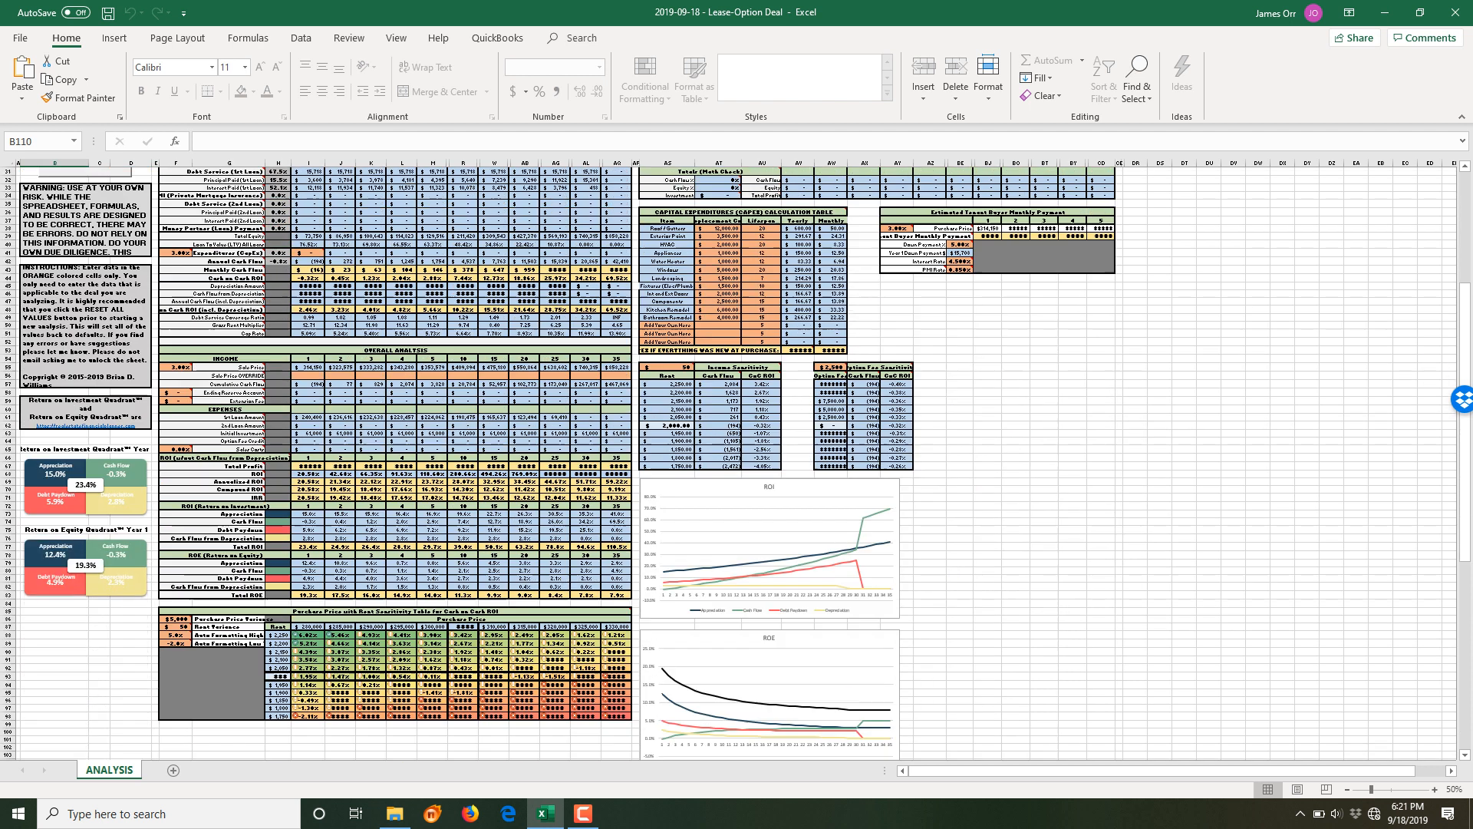
pyautogui.scroll(-12, 729, 461)
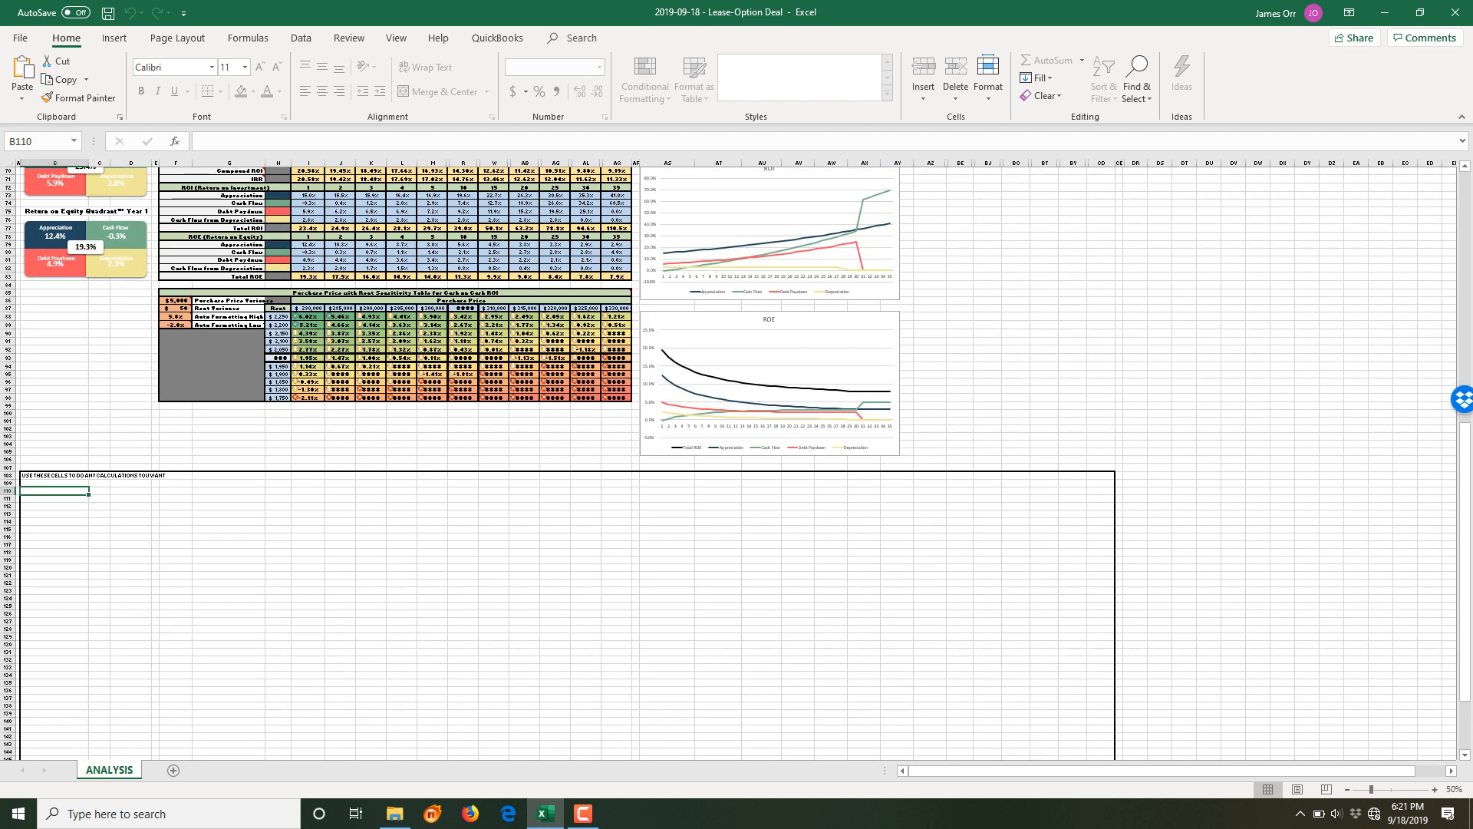
pyautogui.scroll(-3, 729, 461)
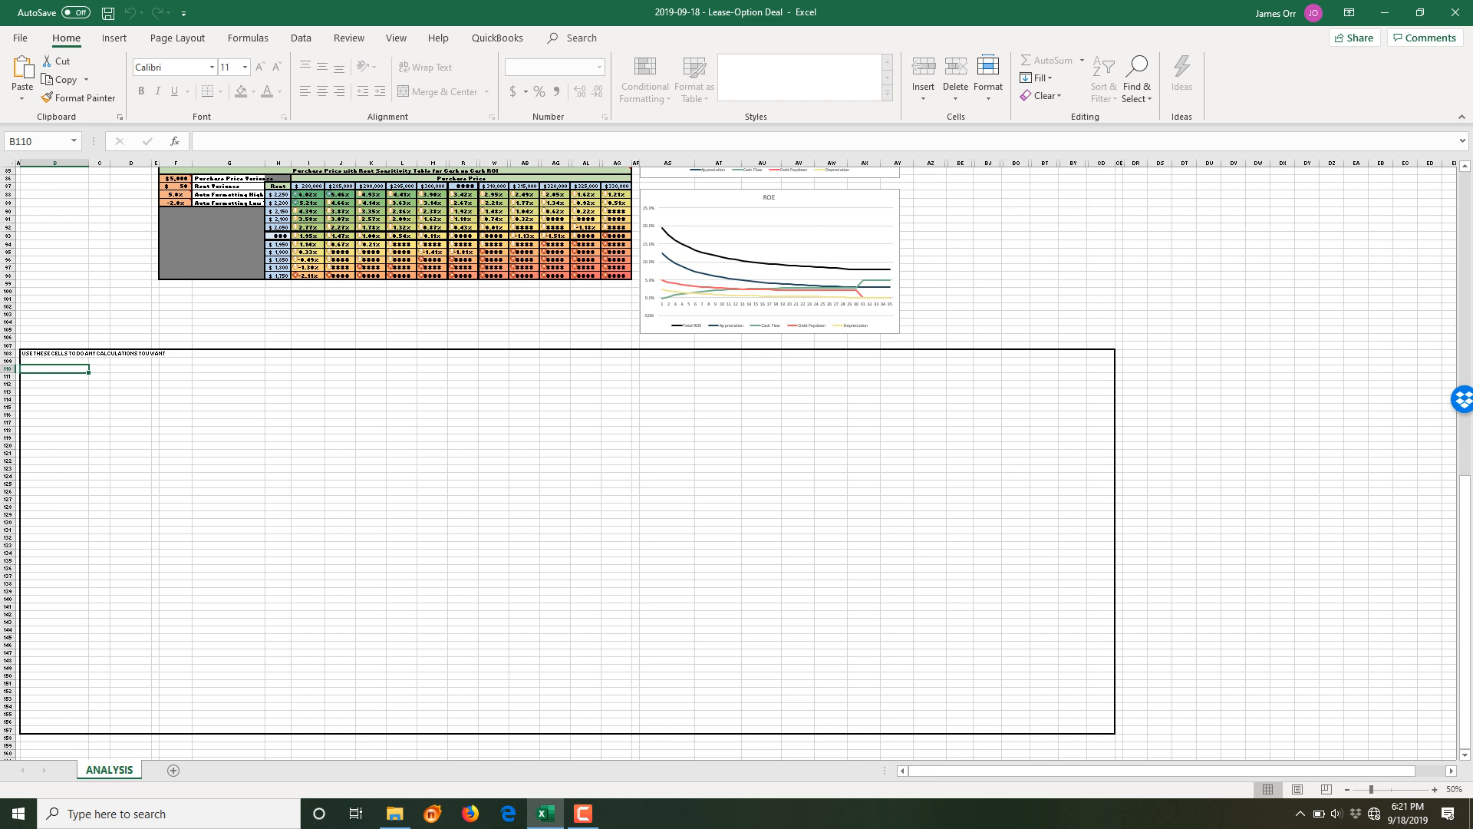
pyautogui.scroll(12, 729, 460)
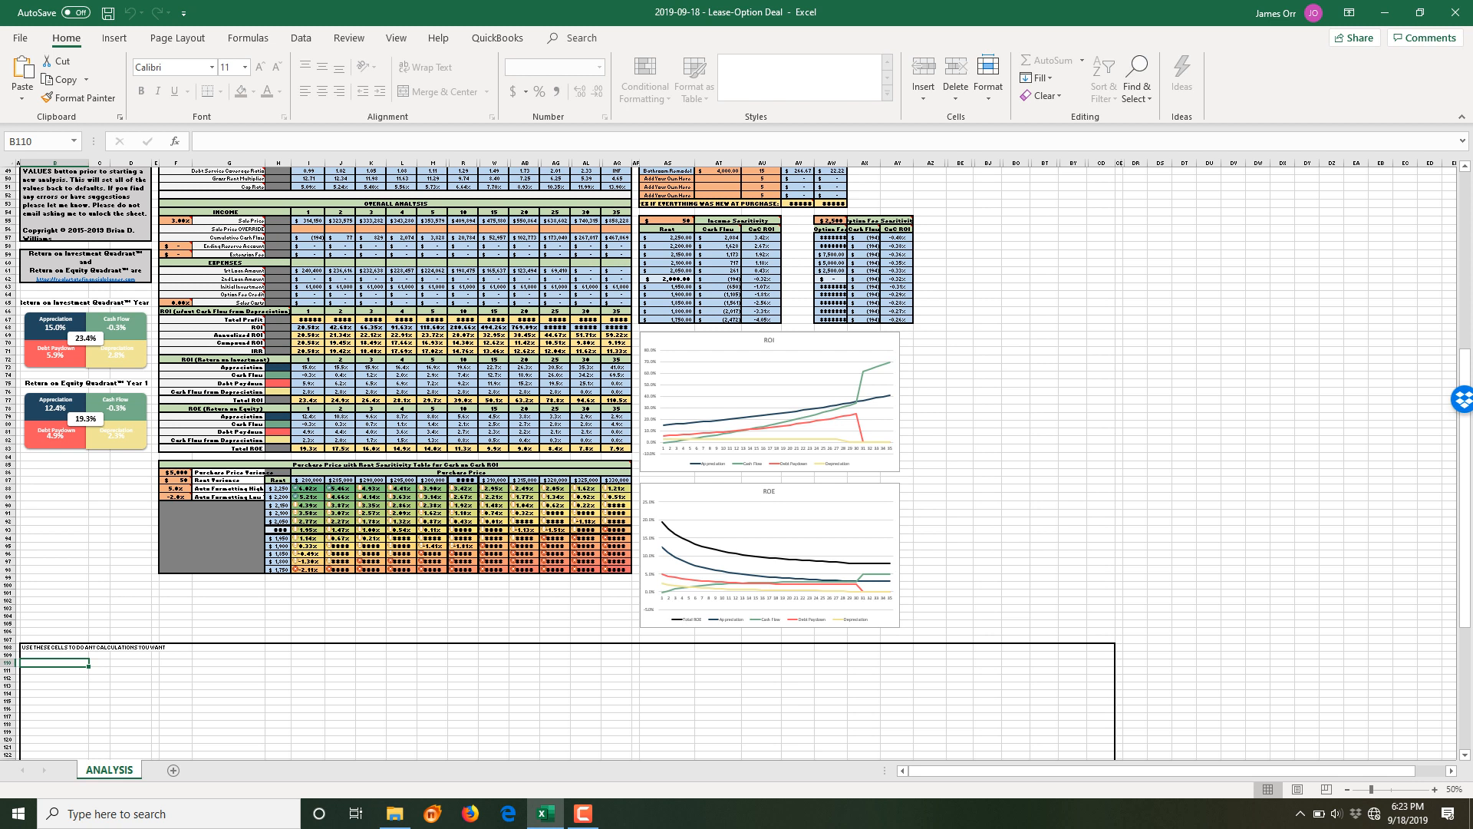
pyautogui.scroll(16, 729, 460)
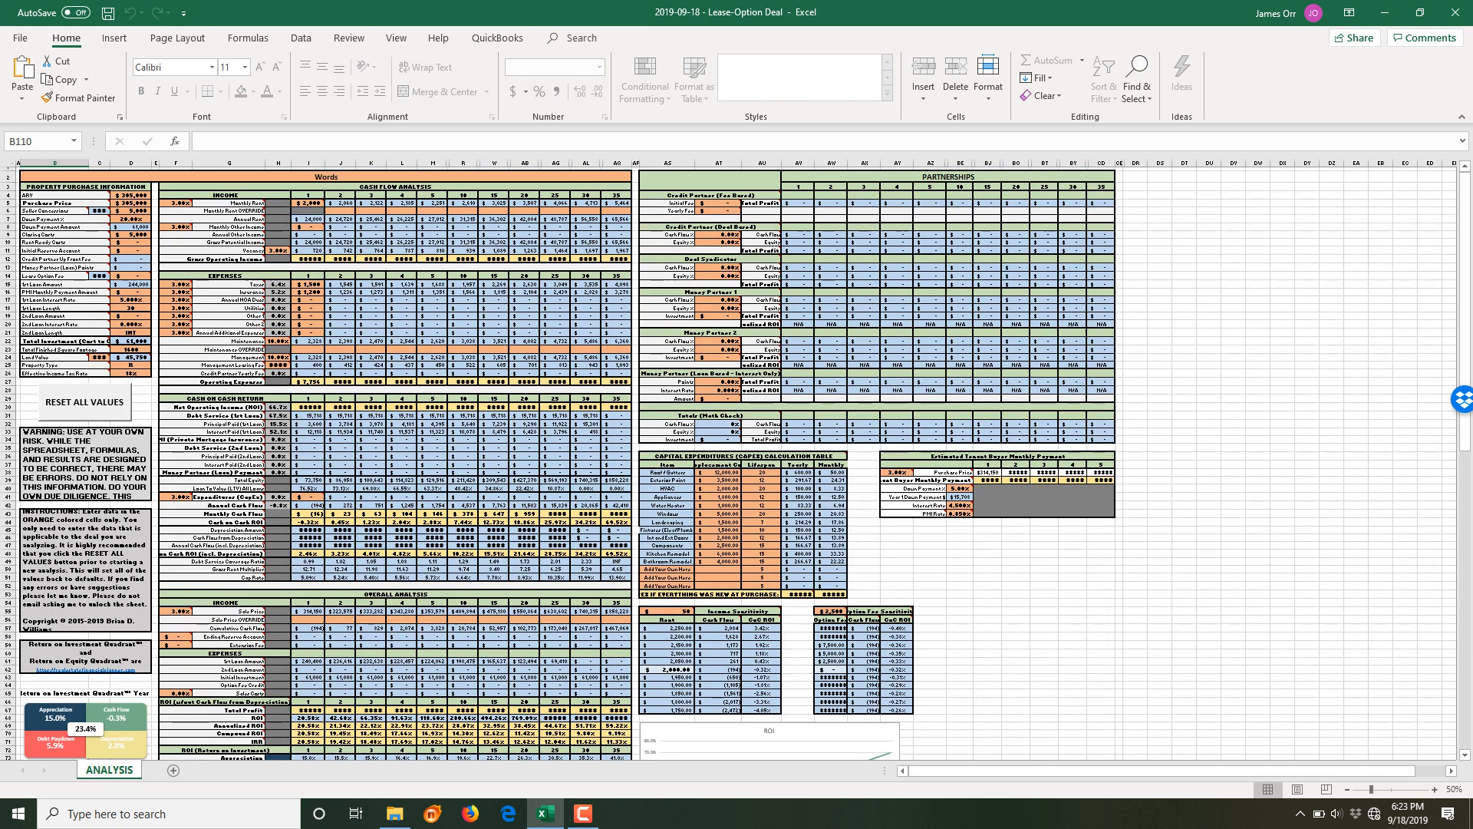
pyautogui.scroll(-17, 729, 461)
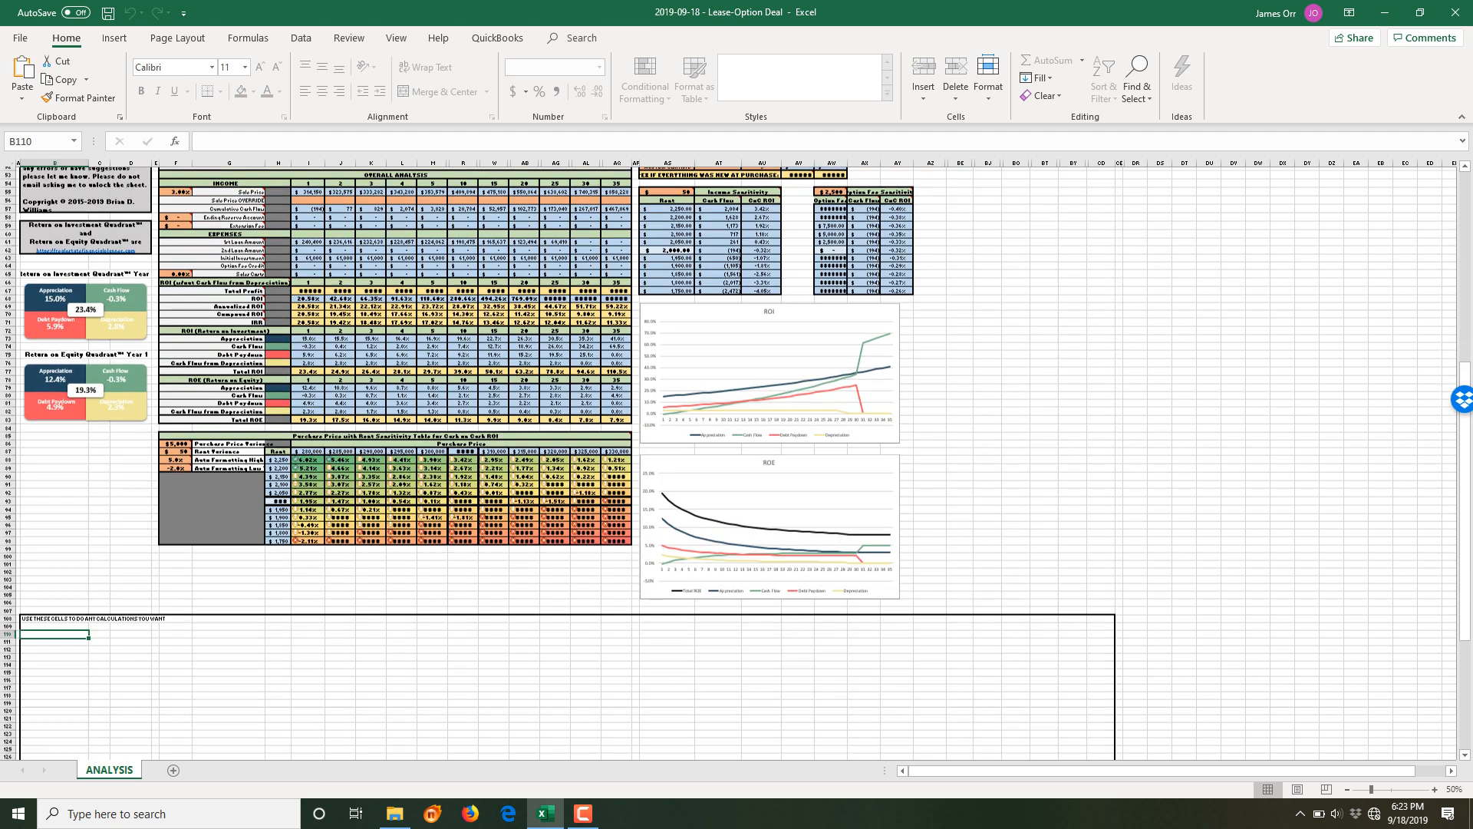
pyautogui.scroll(-1, 729, 460)
pyautogui.click(308, 645)
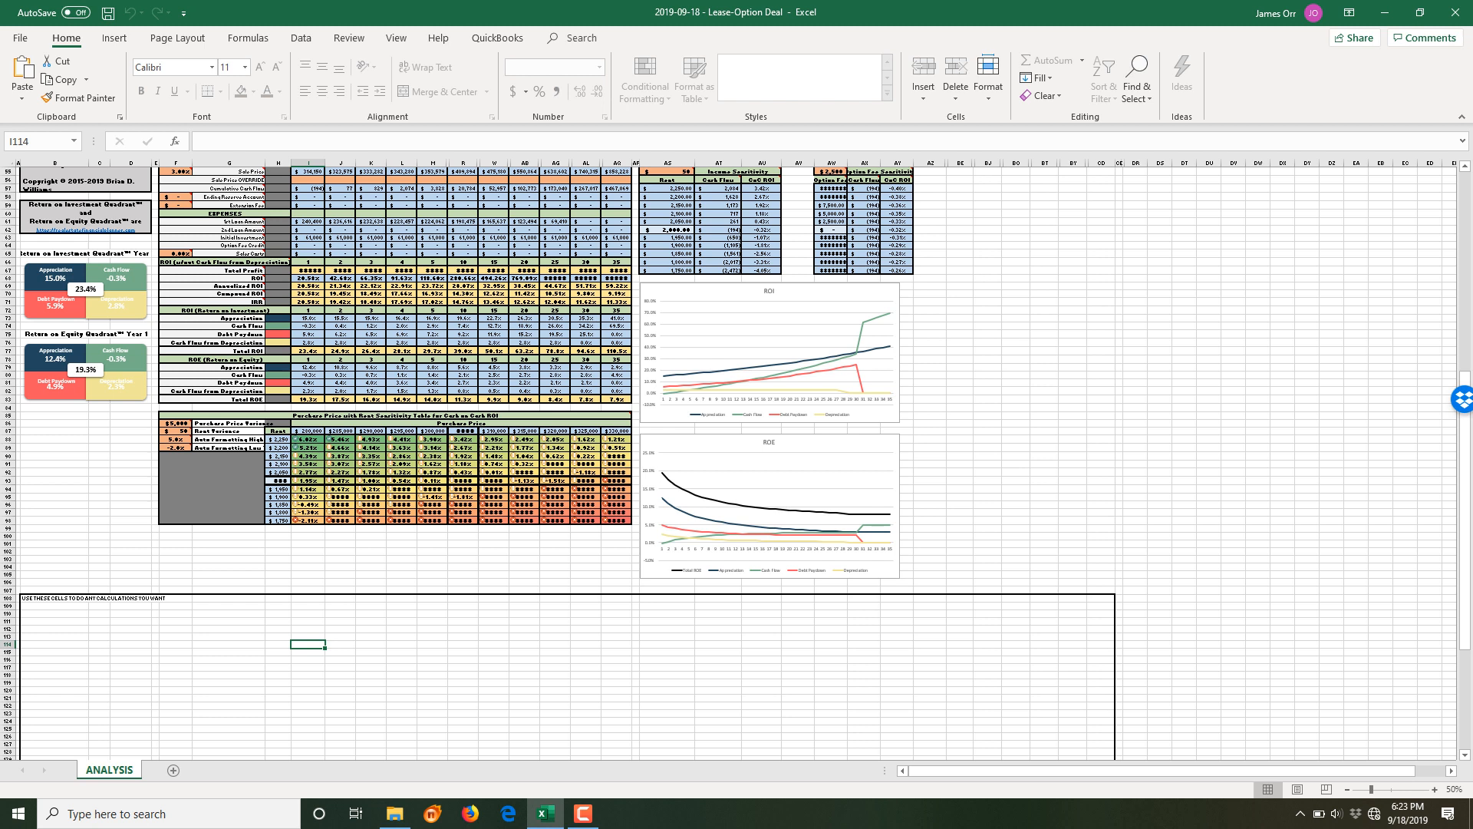
pyautogui.scroll(1, 735, 463)
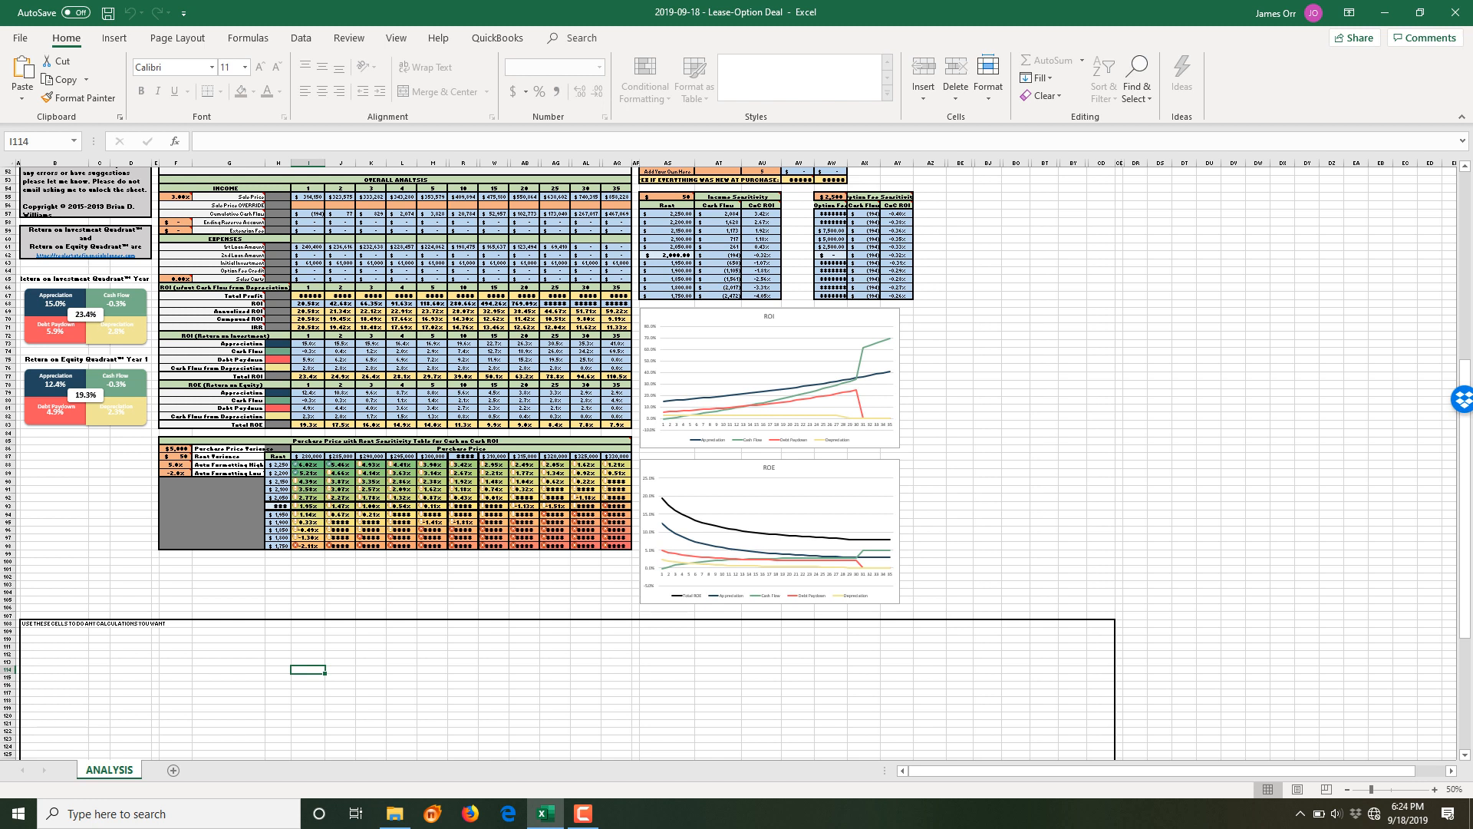
pyautogui.scroll(17, 735, 461)
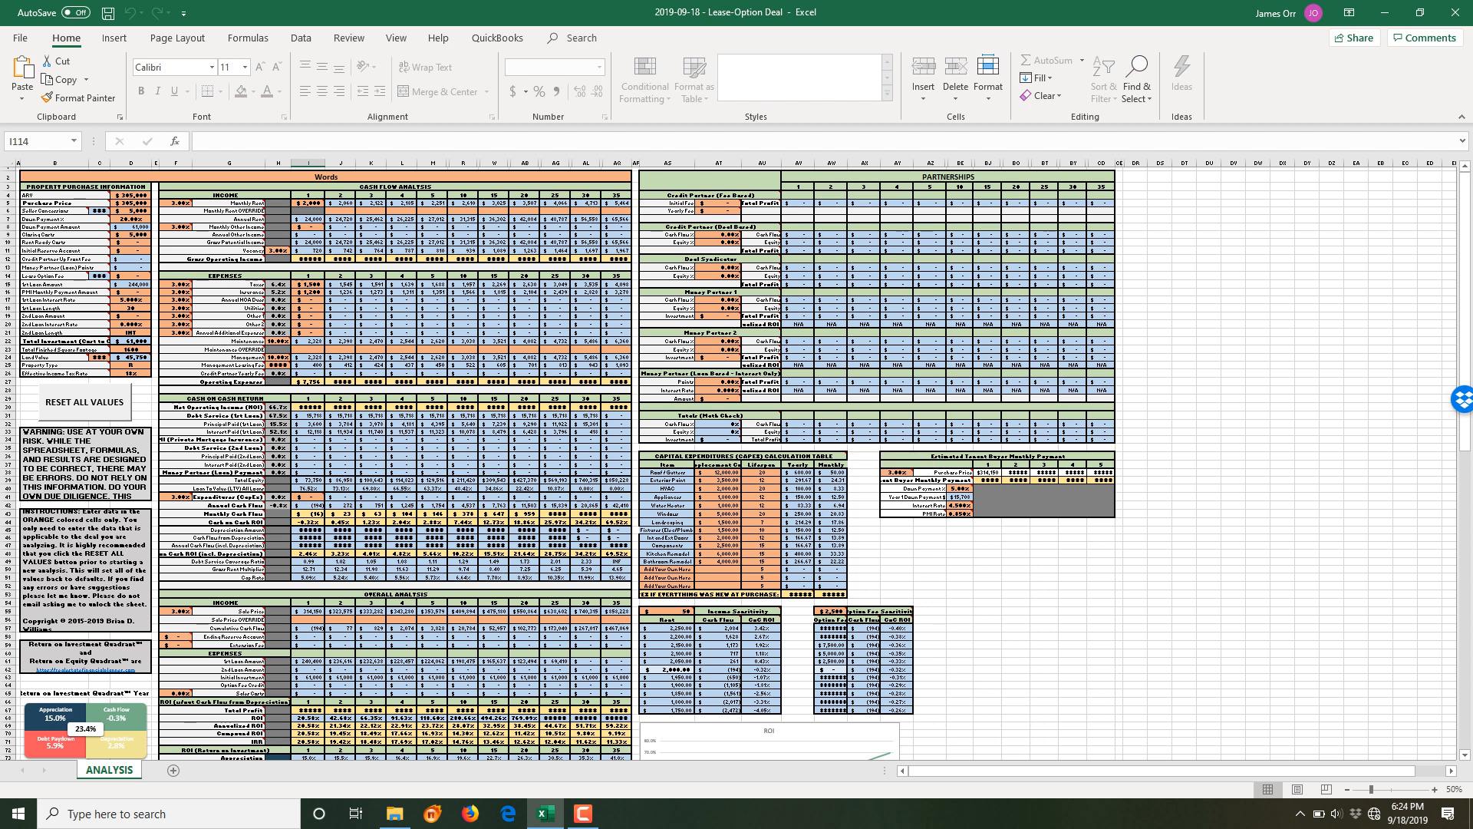
pyautogui.click(326, 177)
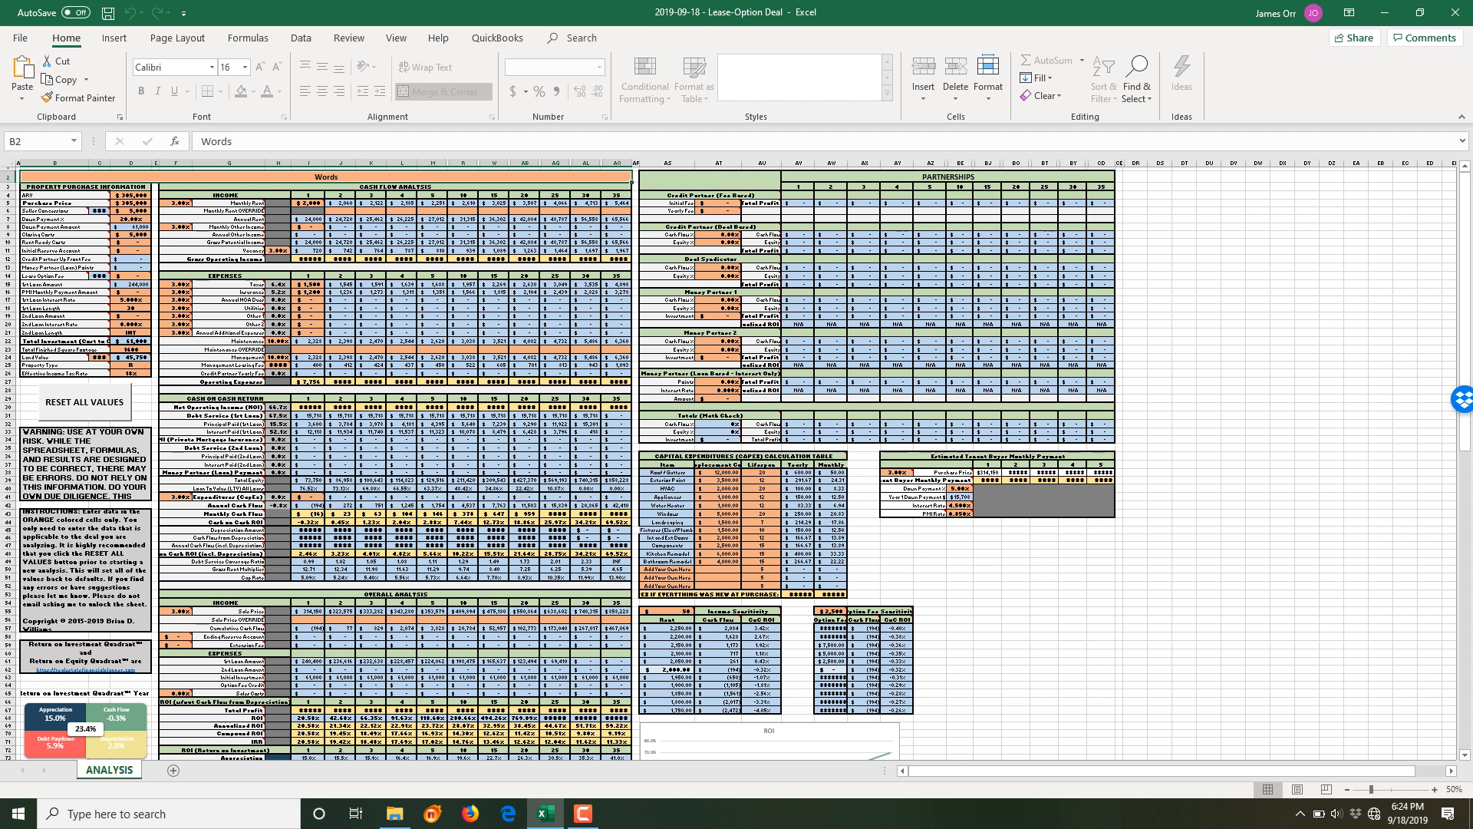
pyautogui.scroll(-9, 737, 460)
pyautogui.scroll(9, 736, 461)
# - Zoom the sheet in from 50% to 130% and scroll back to column A
pyautogui.click(1435, 790)
pyautogui.click(1435, 789)
pyautogui.click(1435, 790)
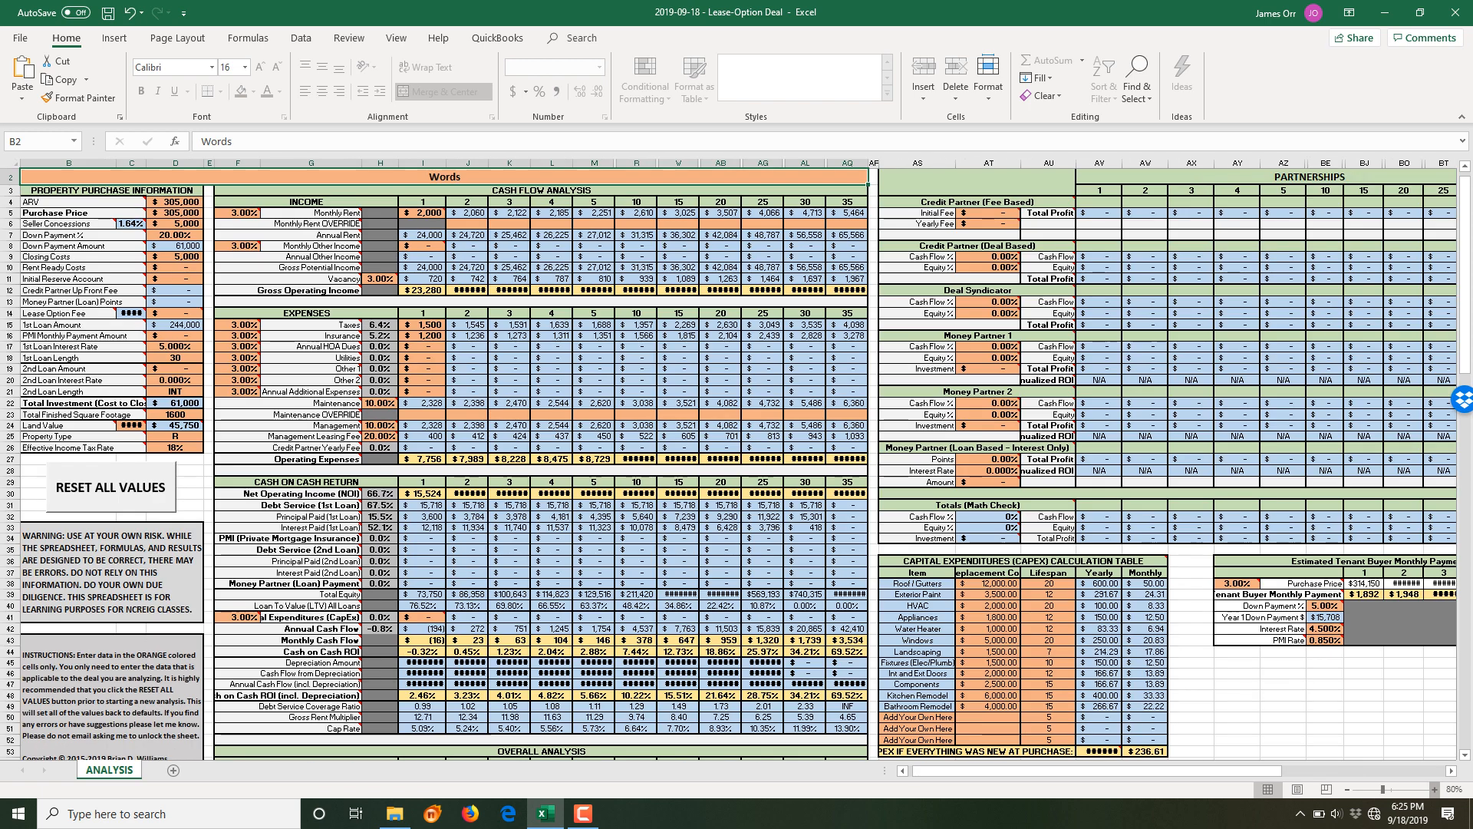
pyautogui.click(1435, 789)
pyautogui.click(1435, 790)
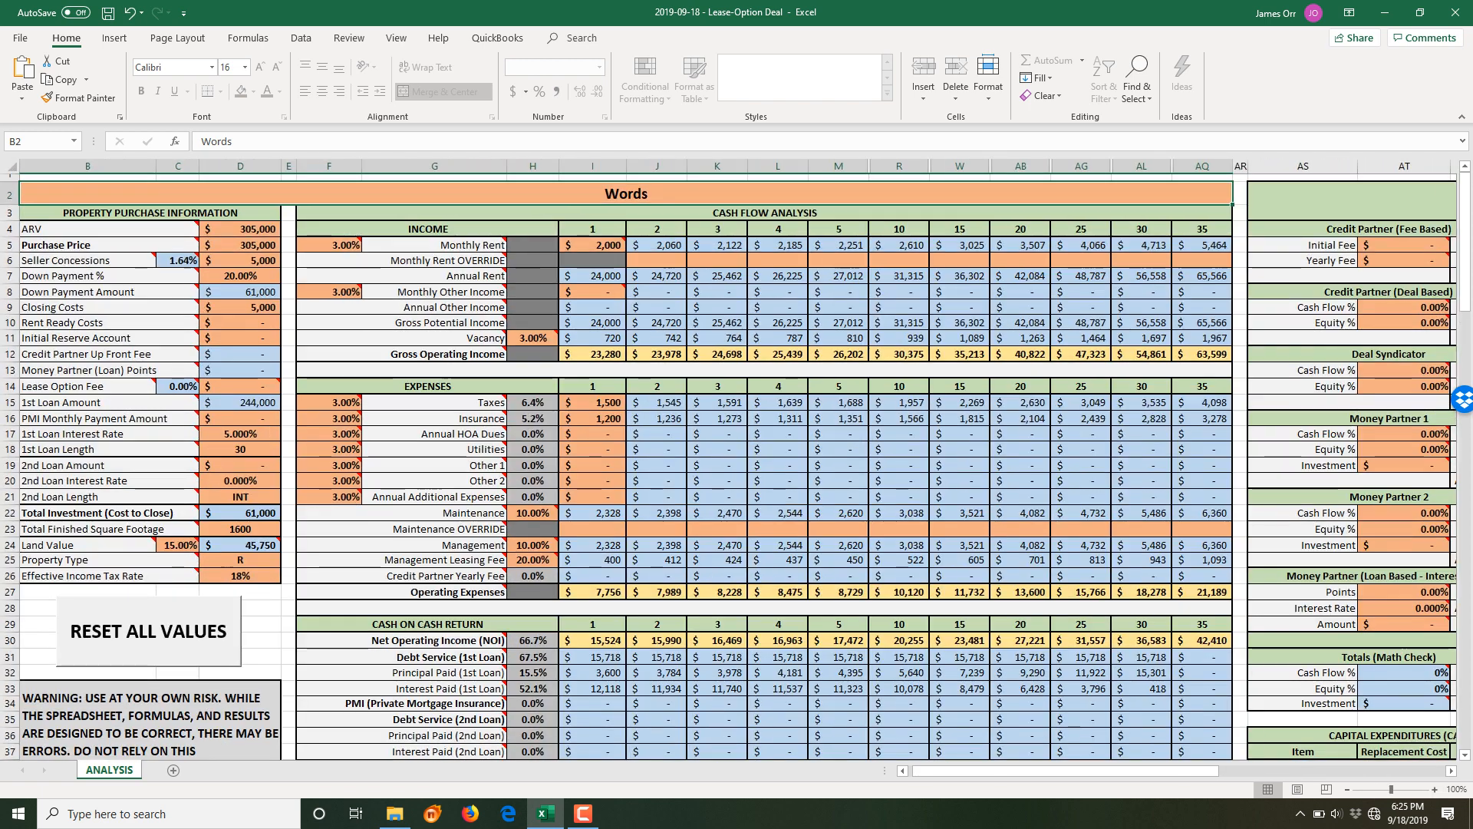
pyautogui.click(1435, 790)
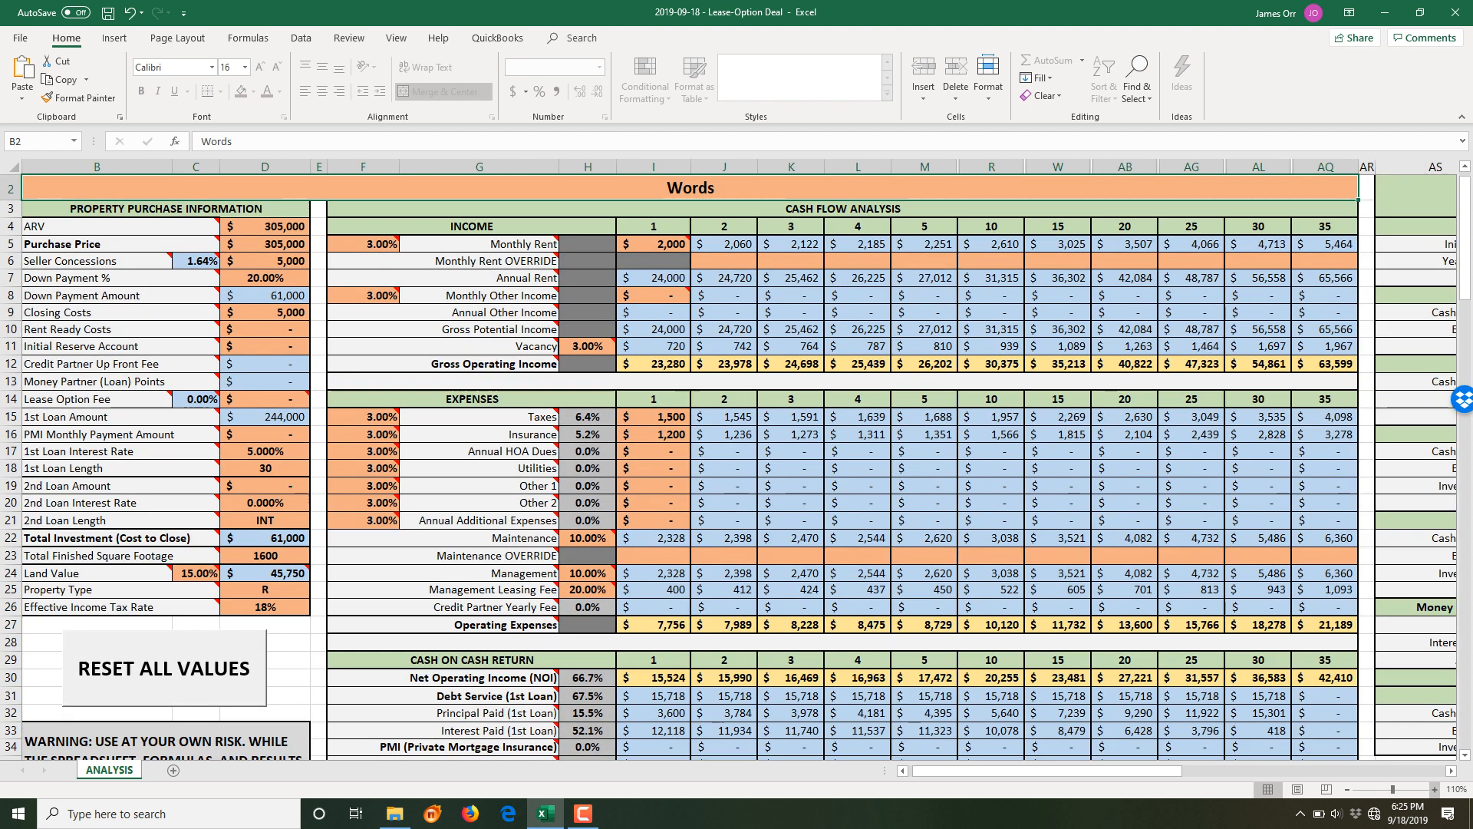
pyautogui.click(1435, 789)
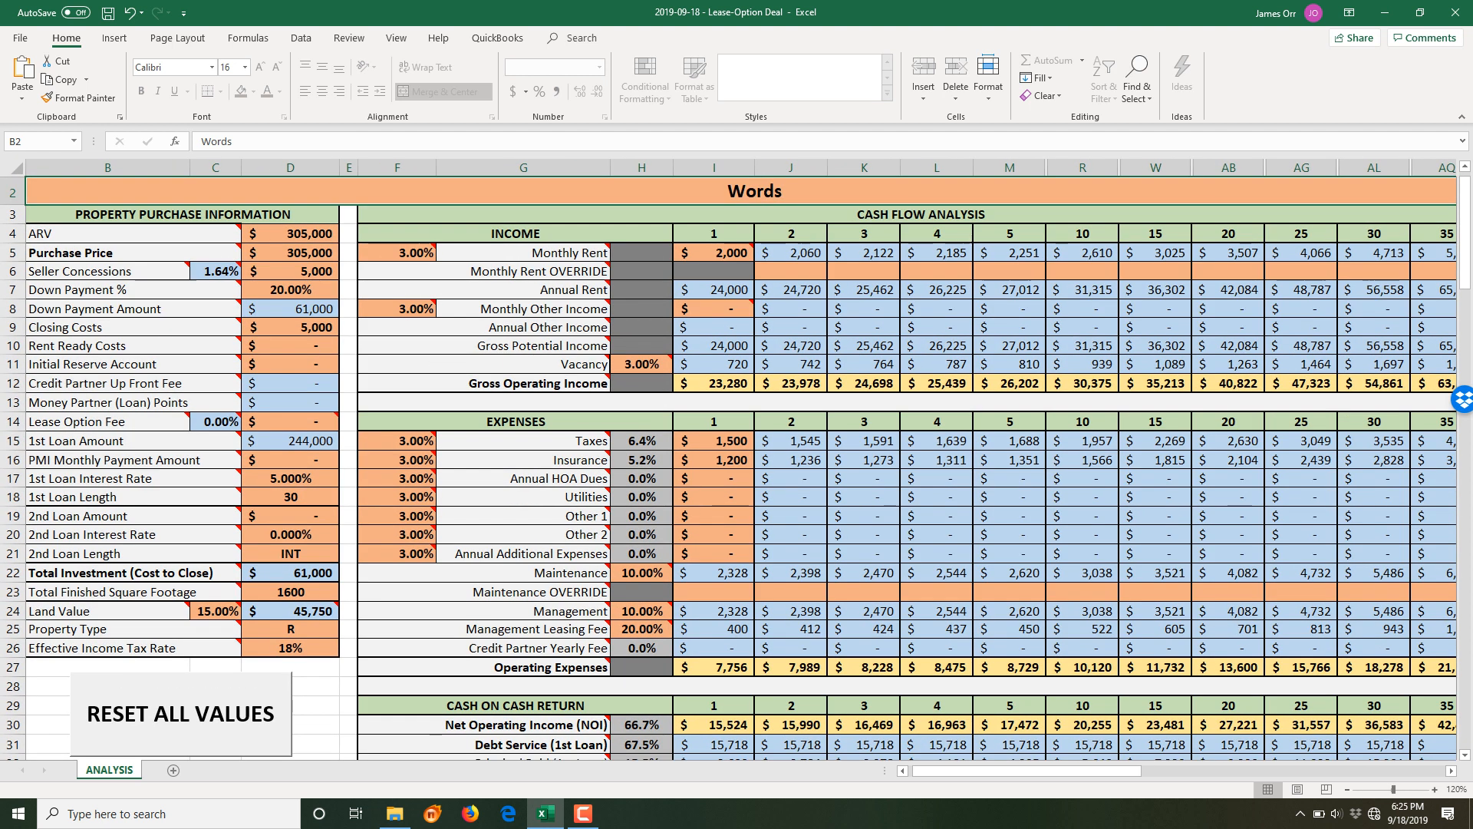
pyautogui.moveTo(1122, 771); pyautogui.dragTo(1110, 770)
pyautogui.scroll(1, 1089, 614)
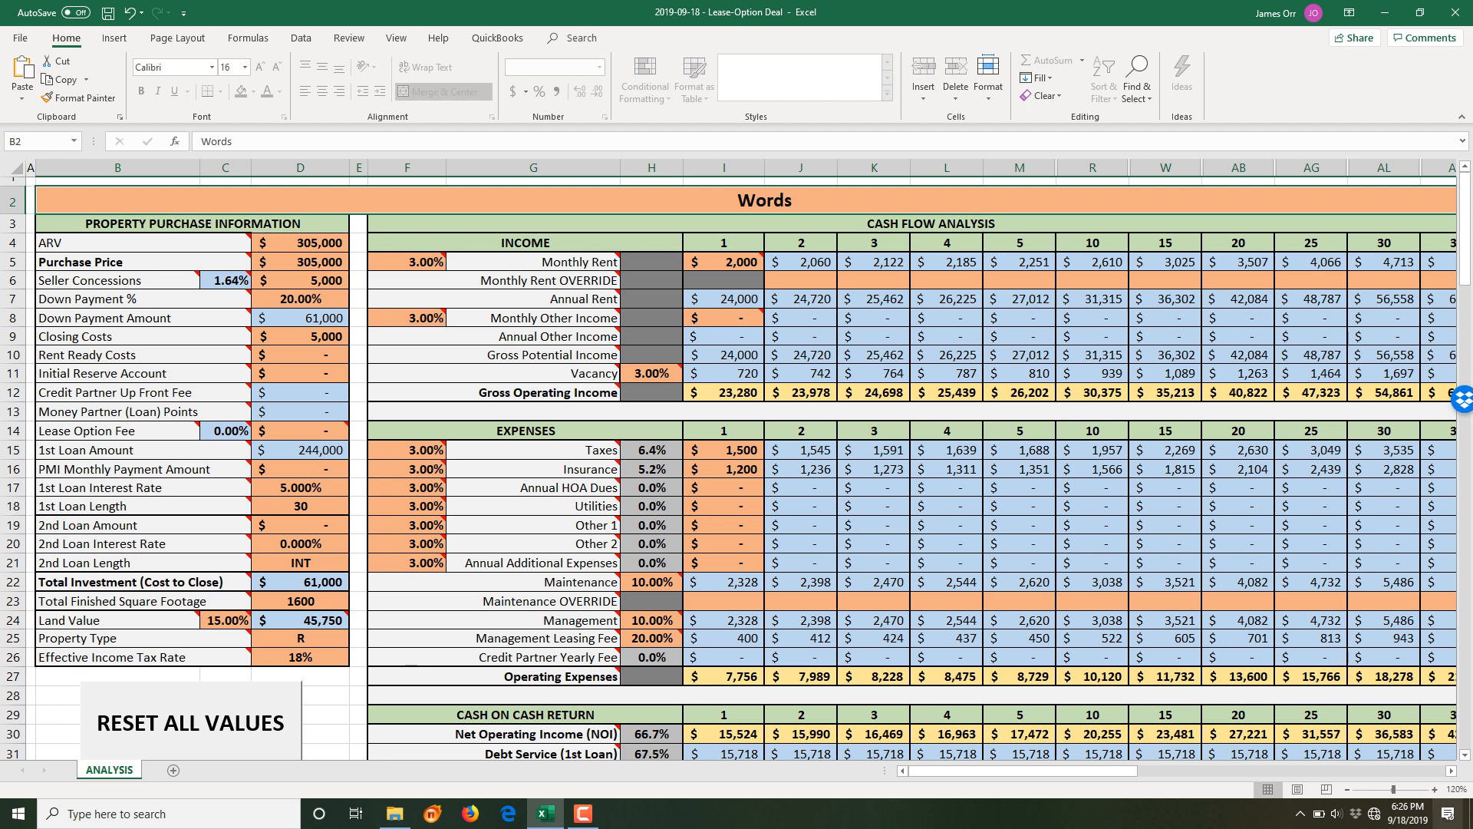
pyautogui.click(1435, 790)
pyautogui.scroll(1, 742, 468)
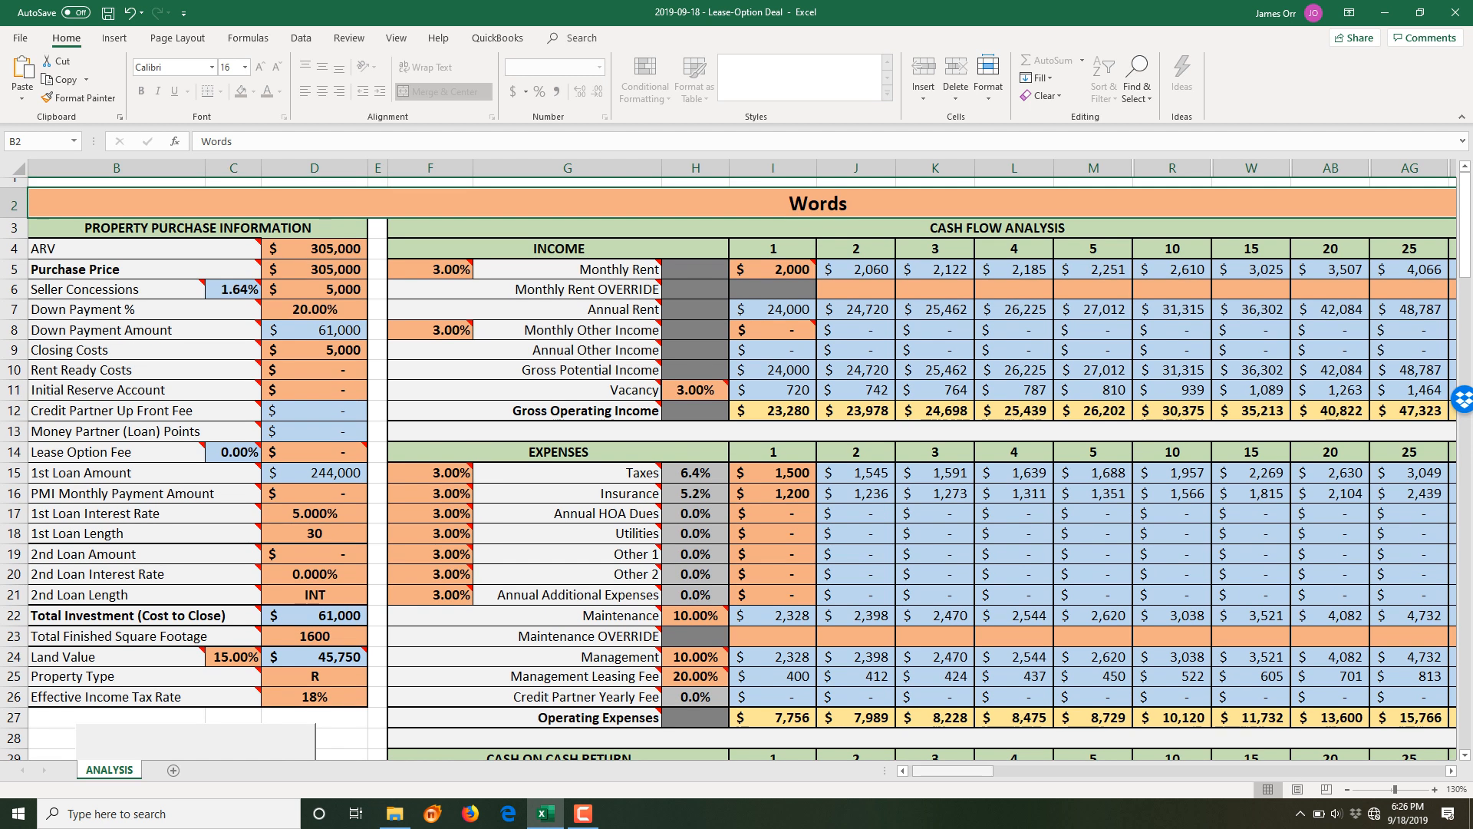
pyautogui.hscroll(-1, 739, 468)
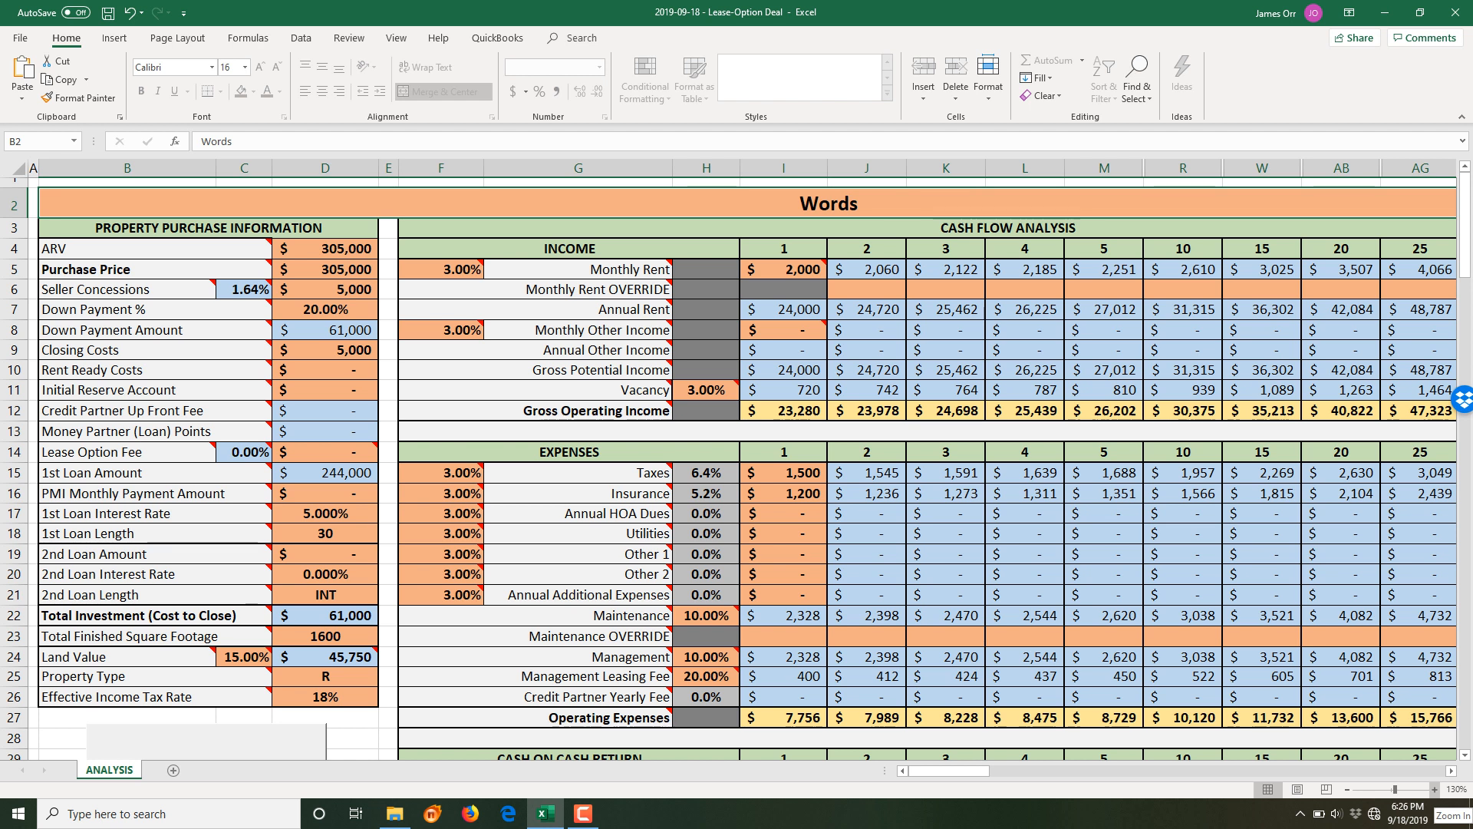
# - Keep zooming in to 190%, then collapse the ribbon with Ctrl+F1
pyautogui.click(1434, 789)
pyautogui.click(1434, 789)
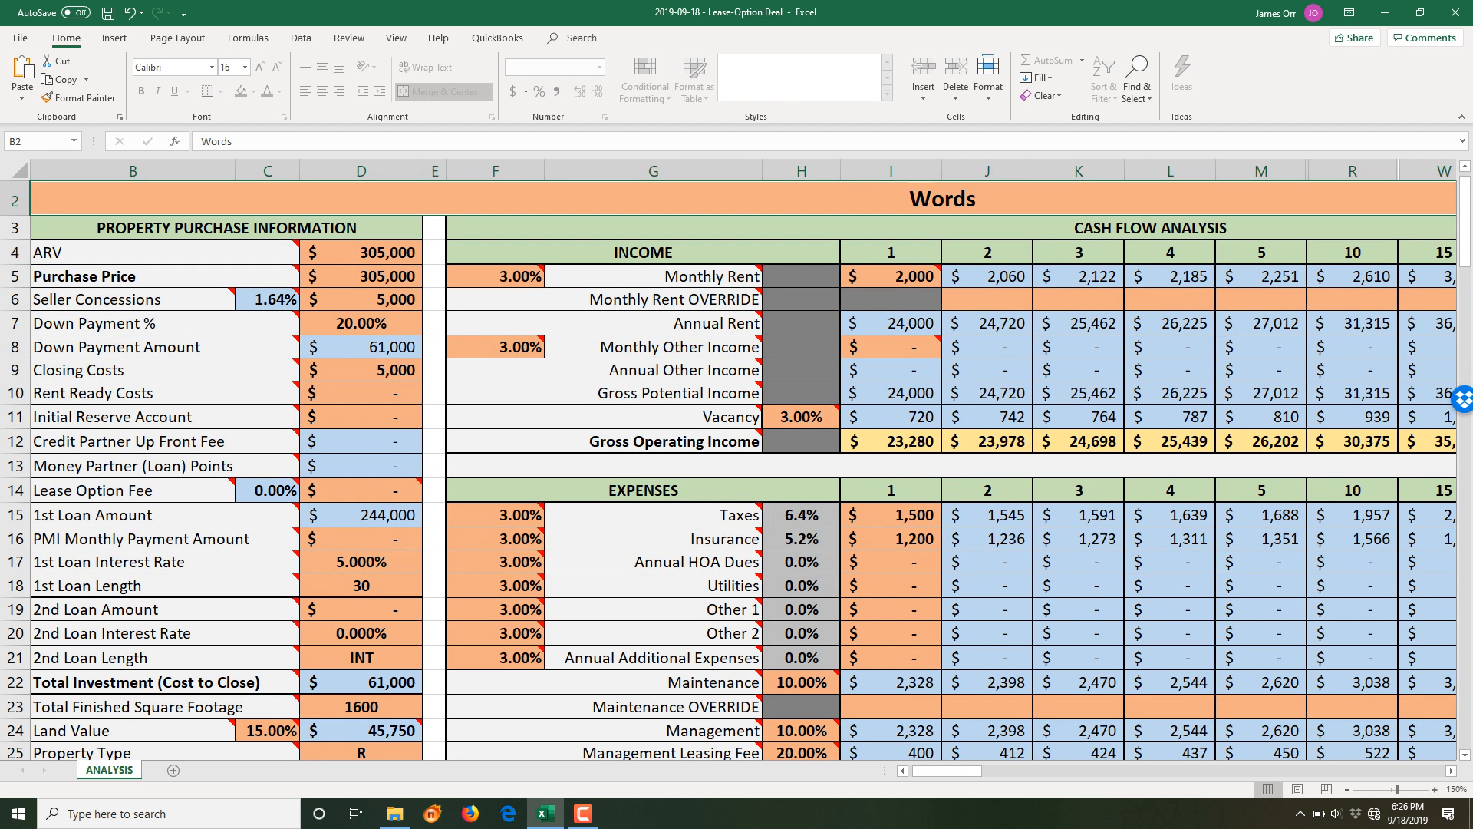
pyautogui.moveTo(947, 771); pyautogui.dragTo(937, 771)
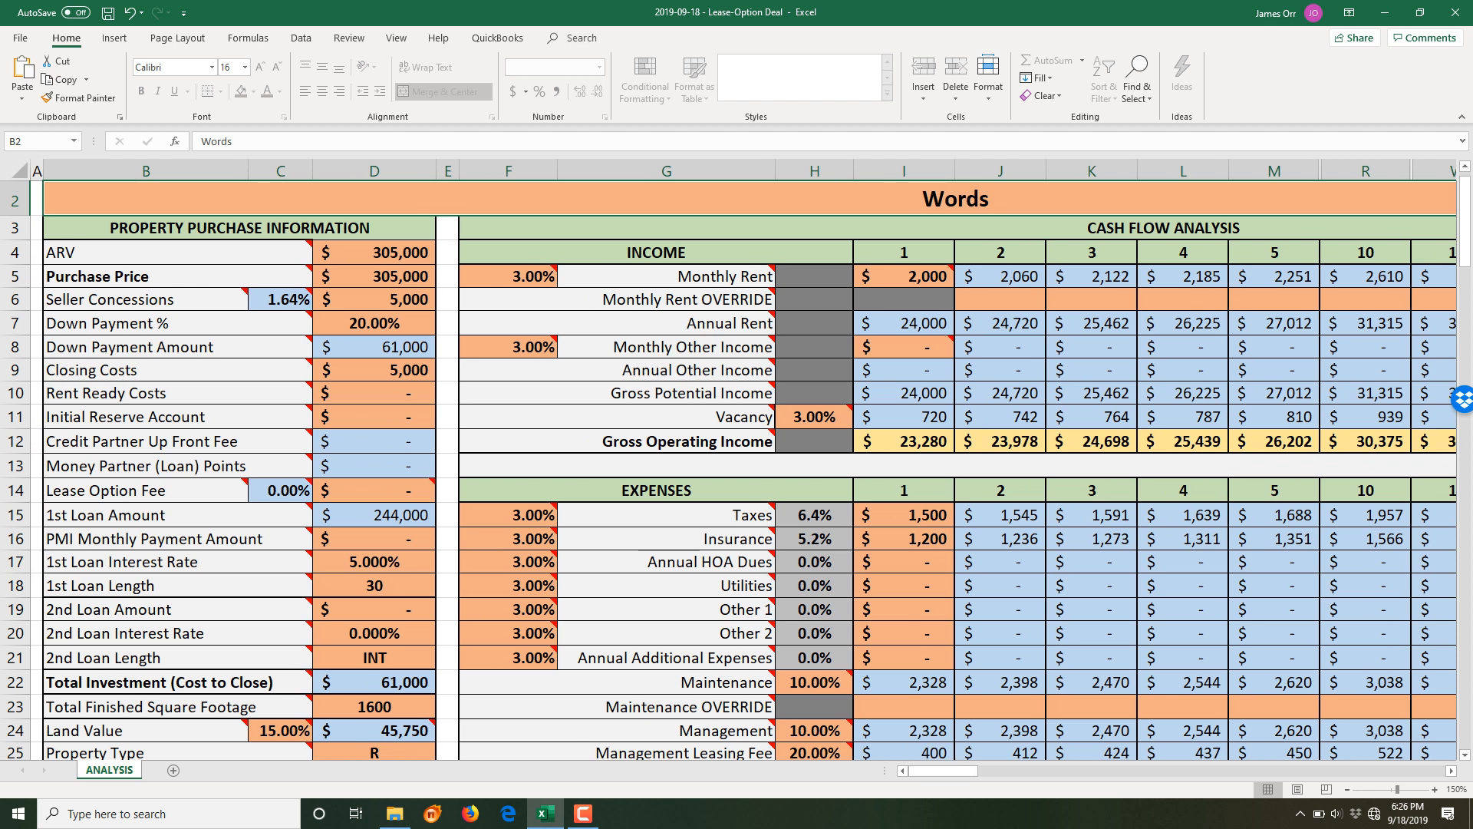
pyautogui.click(1434, 789)
pyautogui.click(1434, 789)
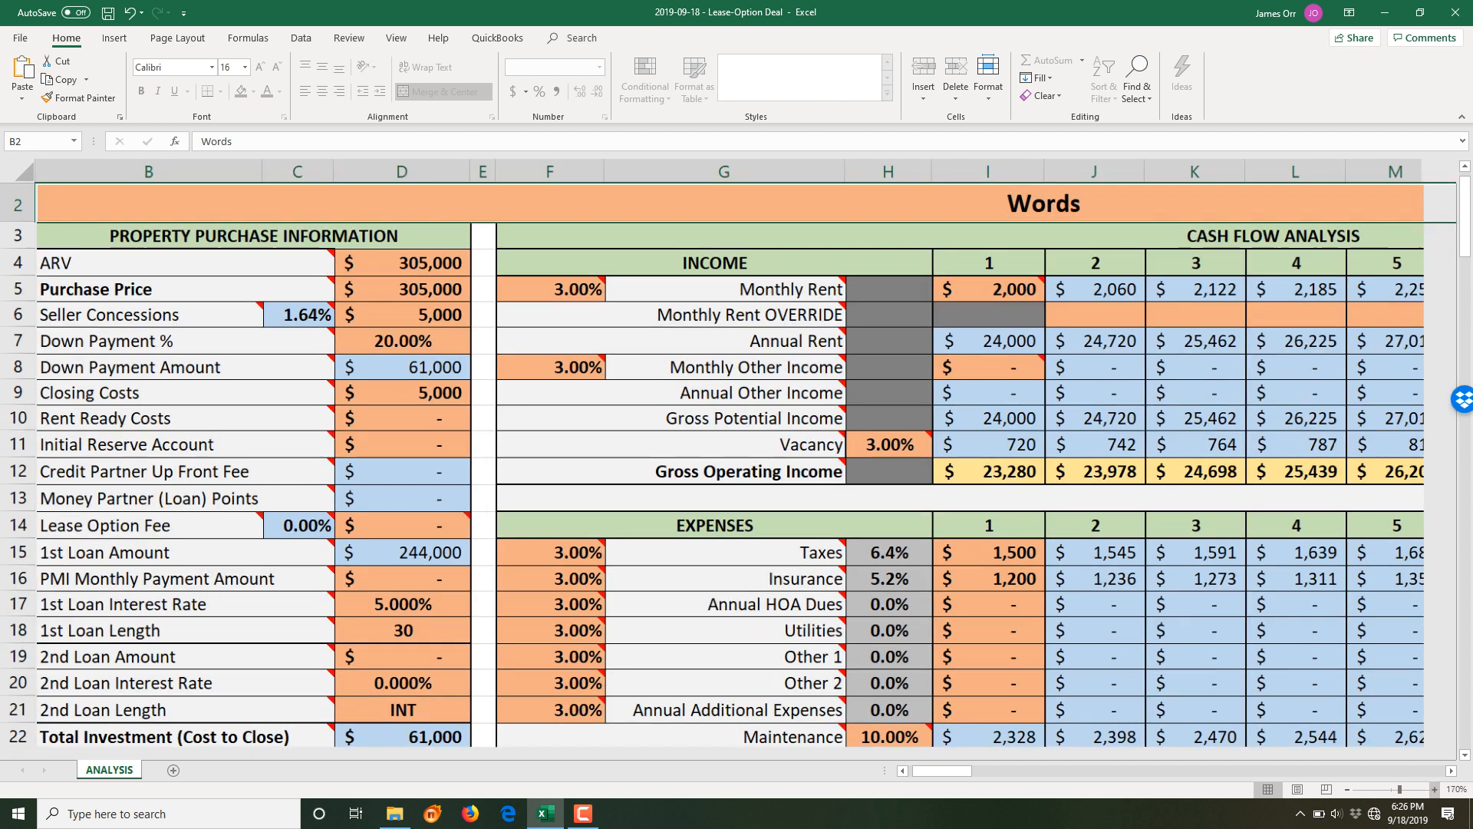
pyautogui.click(1435, 789)
pyautogui.moveTo(942, 771); pyautogui.dragTo(938, 770)
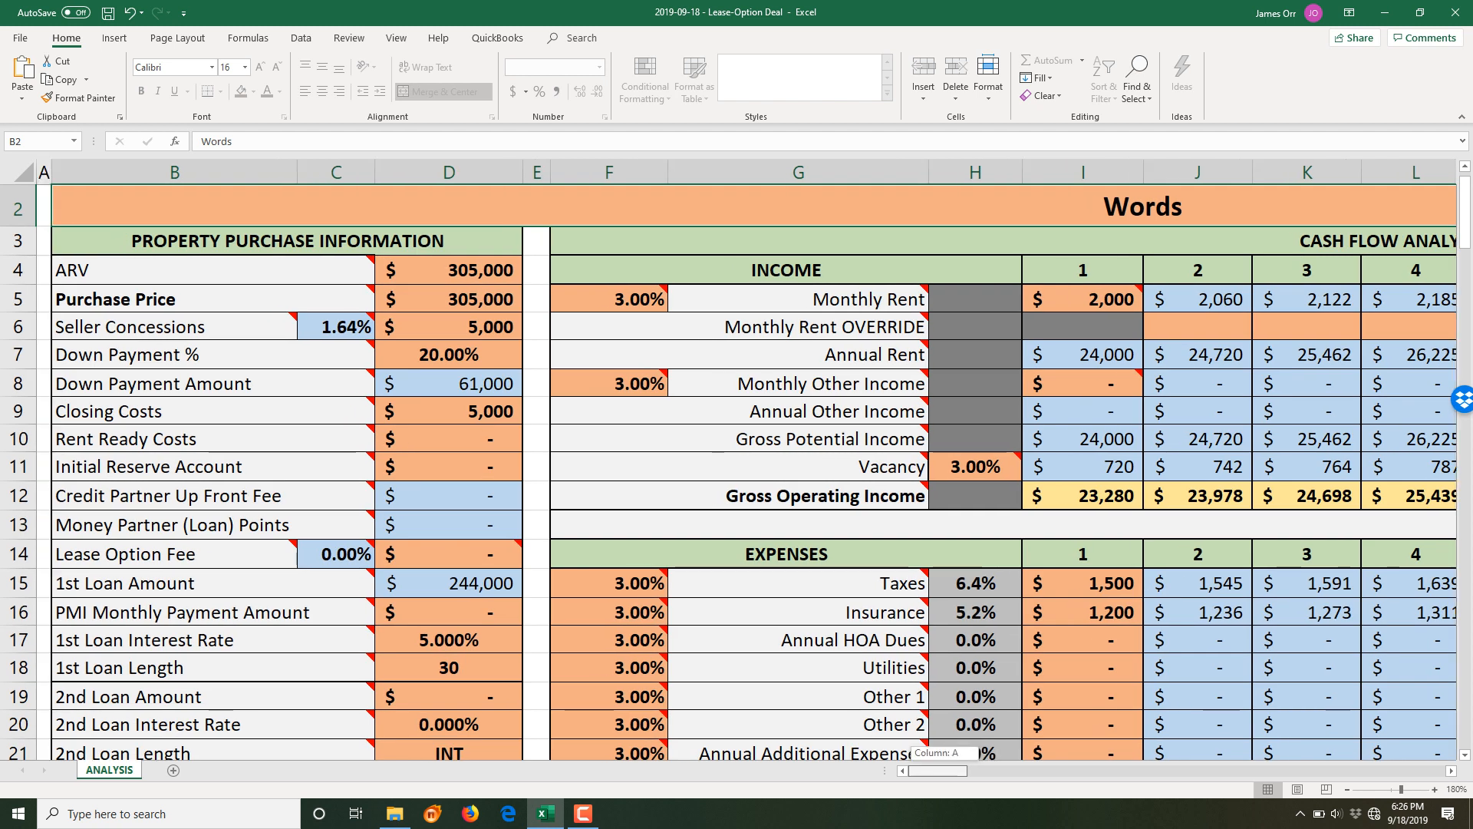
pyautogui.scroll(1, 754, 471)
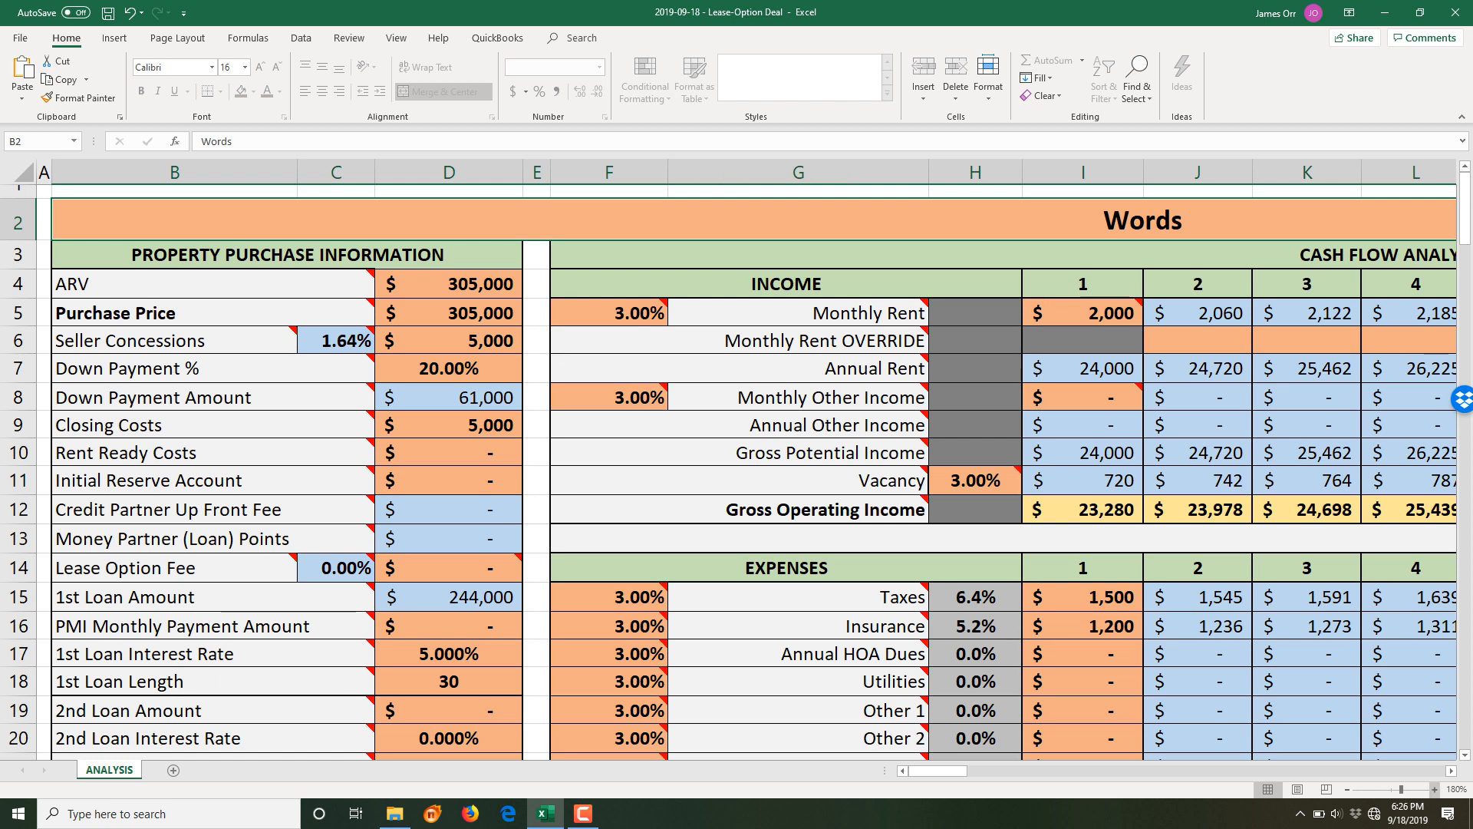
pyautogui.click(1435, 790)
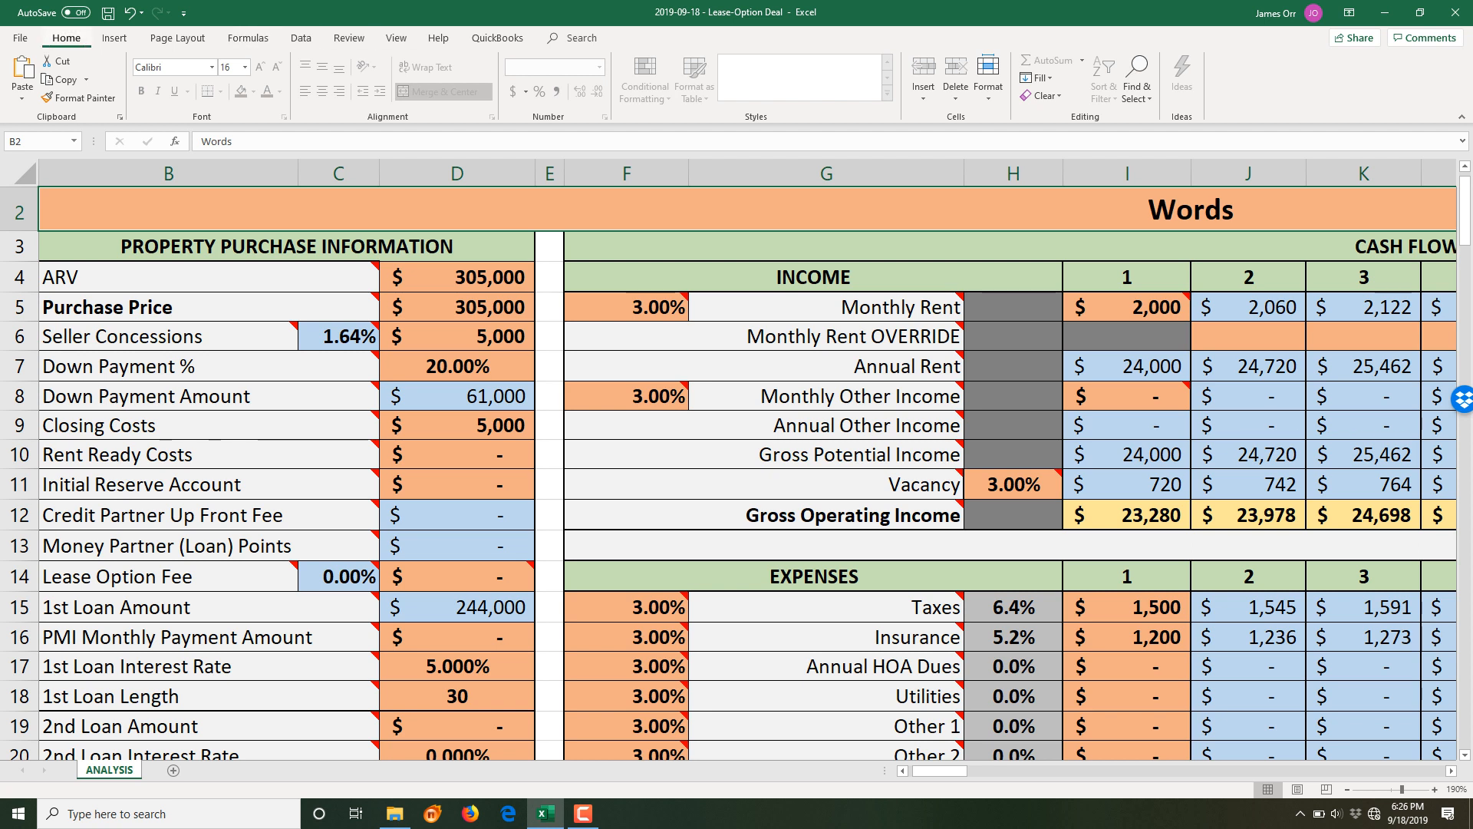
pyautogui.hotkey('ctrl', 'F1')
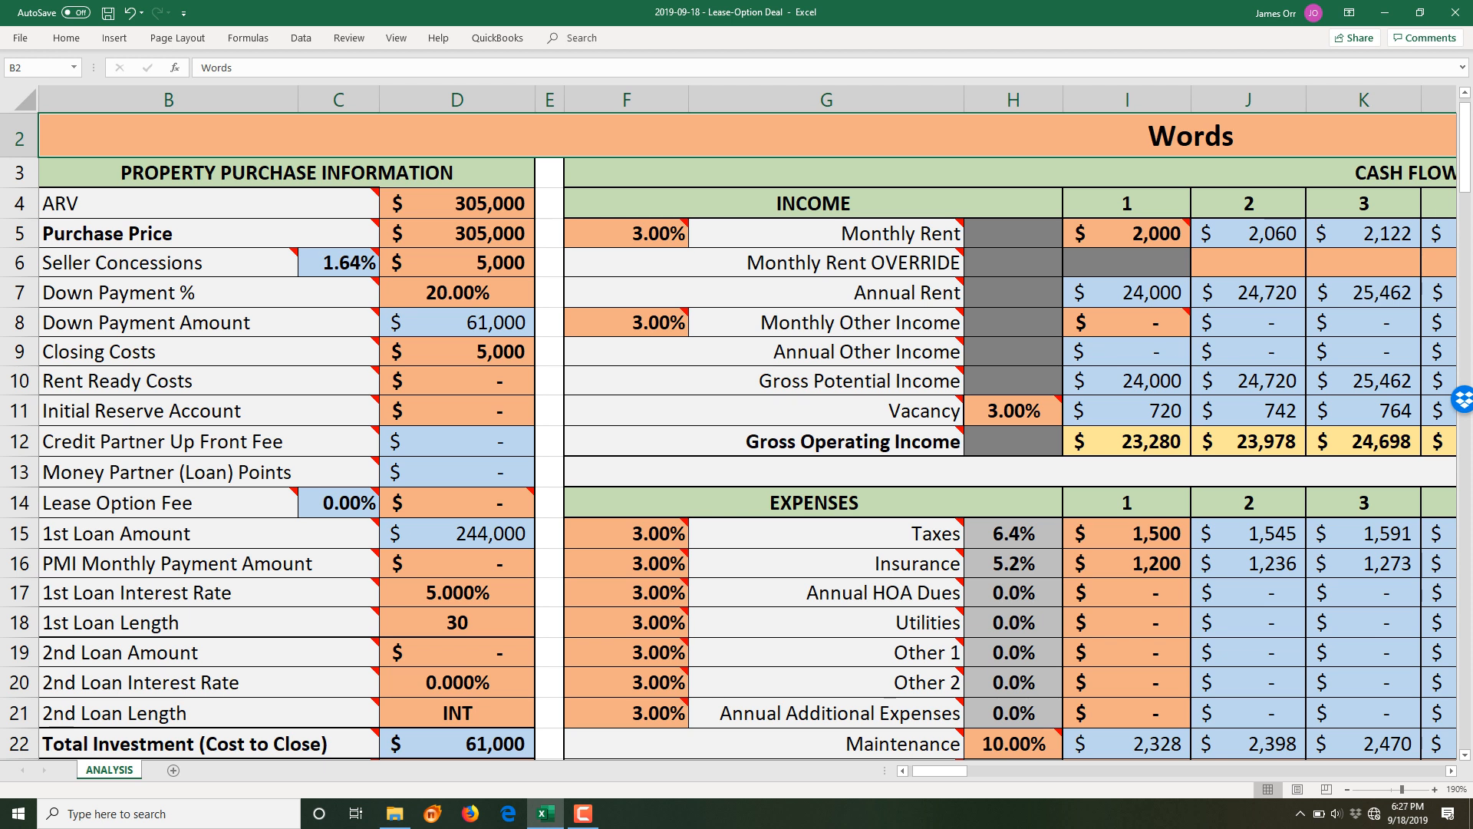
# - Insert a default Chart1 chart sheet with F11, then switch back to the ANALYSIS sheet
pyautogui.press('F11')
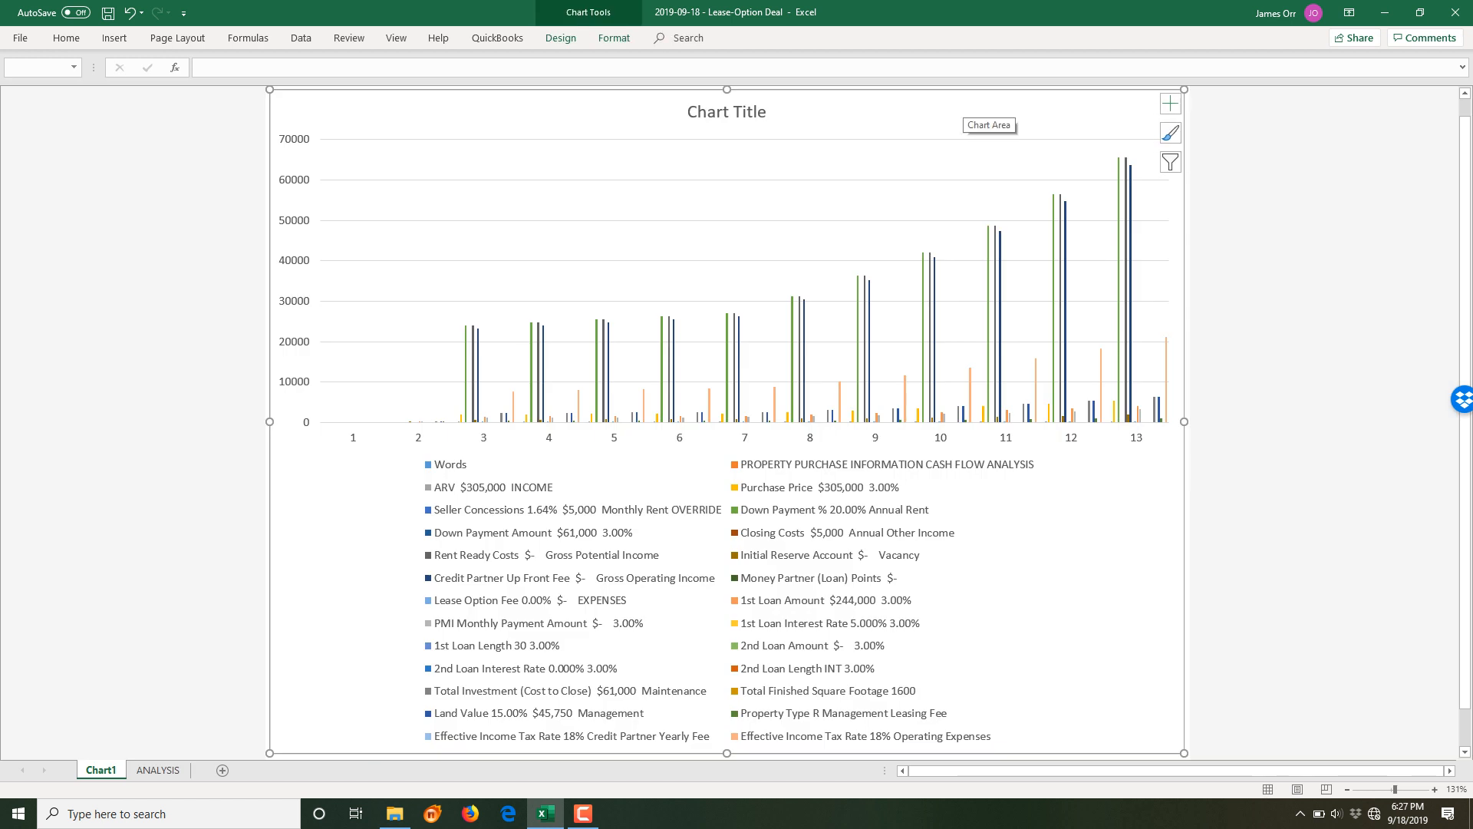
pyautogui.click(546, 814)
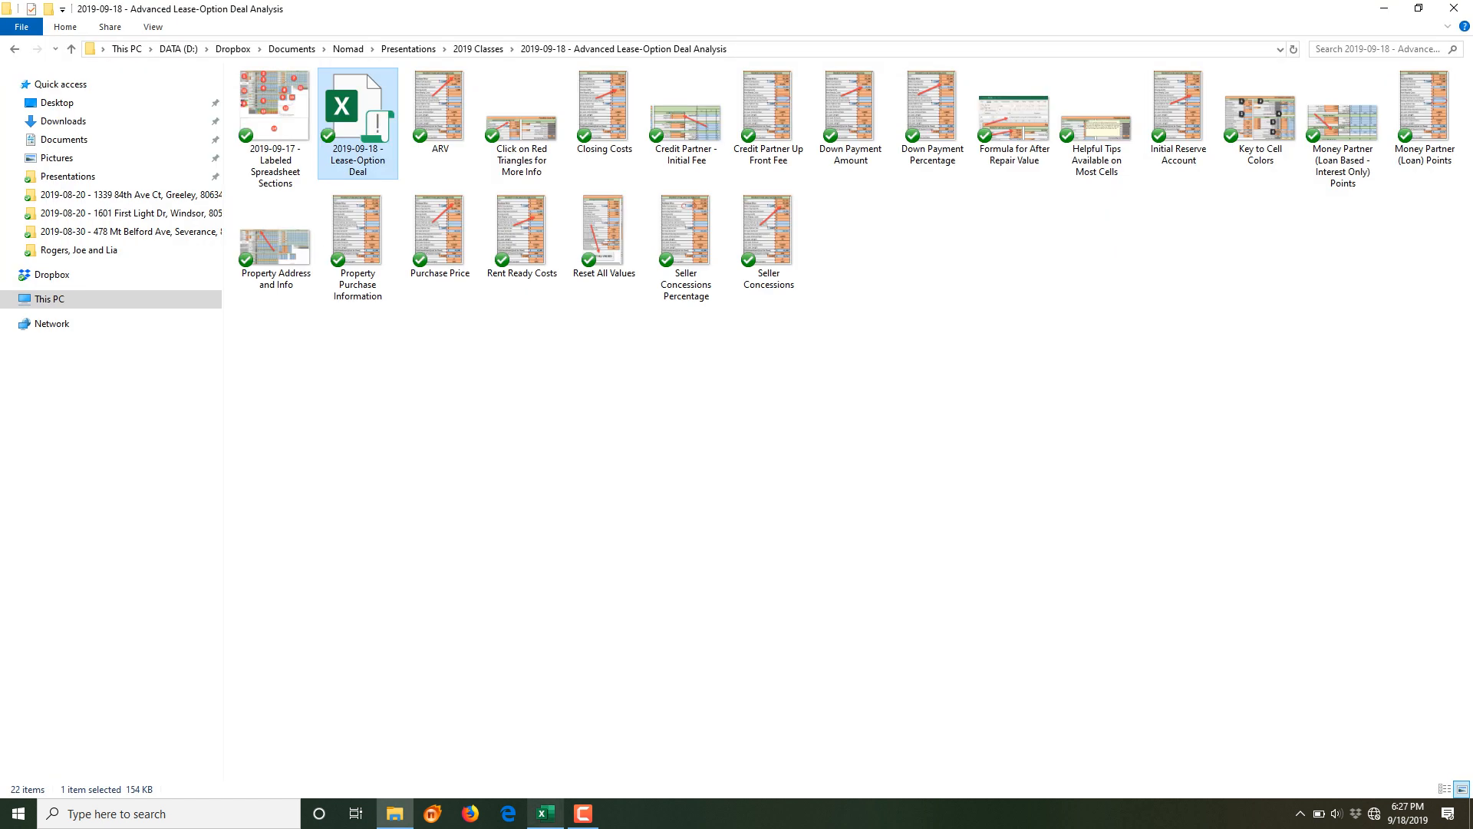
pyautogui.click(545, 813)
pyautogui.scroll(1, 727, 422)
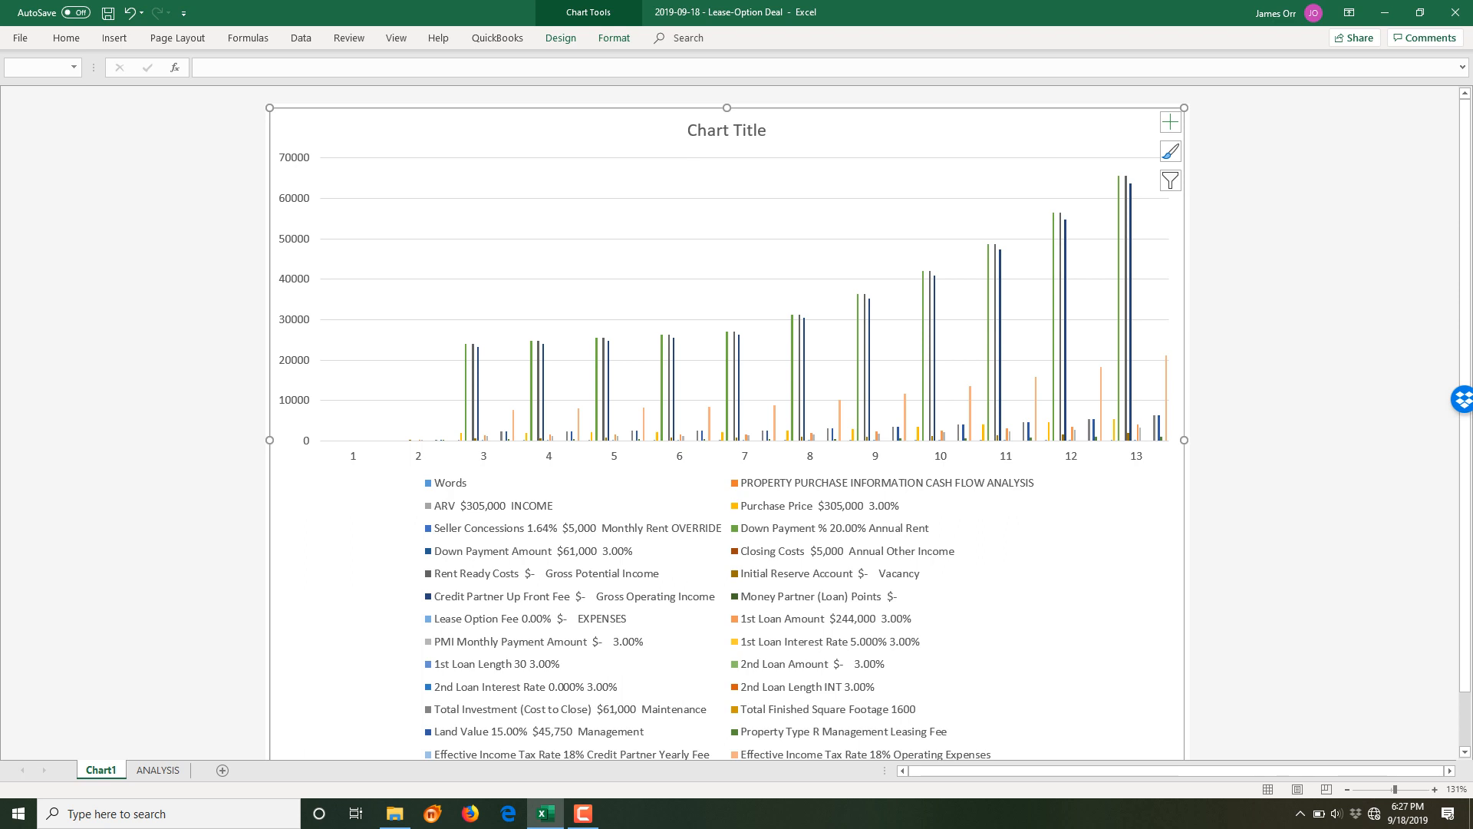
pyautogui.scroll(-2, 640, 146)
pyautogui.scroll(2, 771, 175)
pyautogui.click(158, 770)
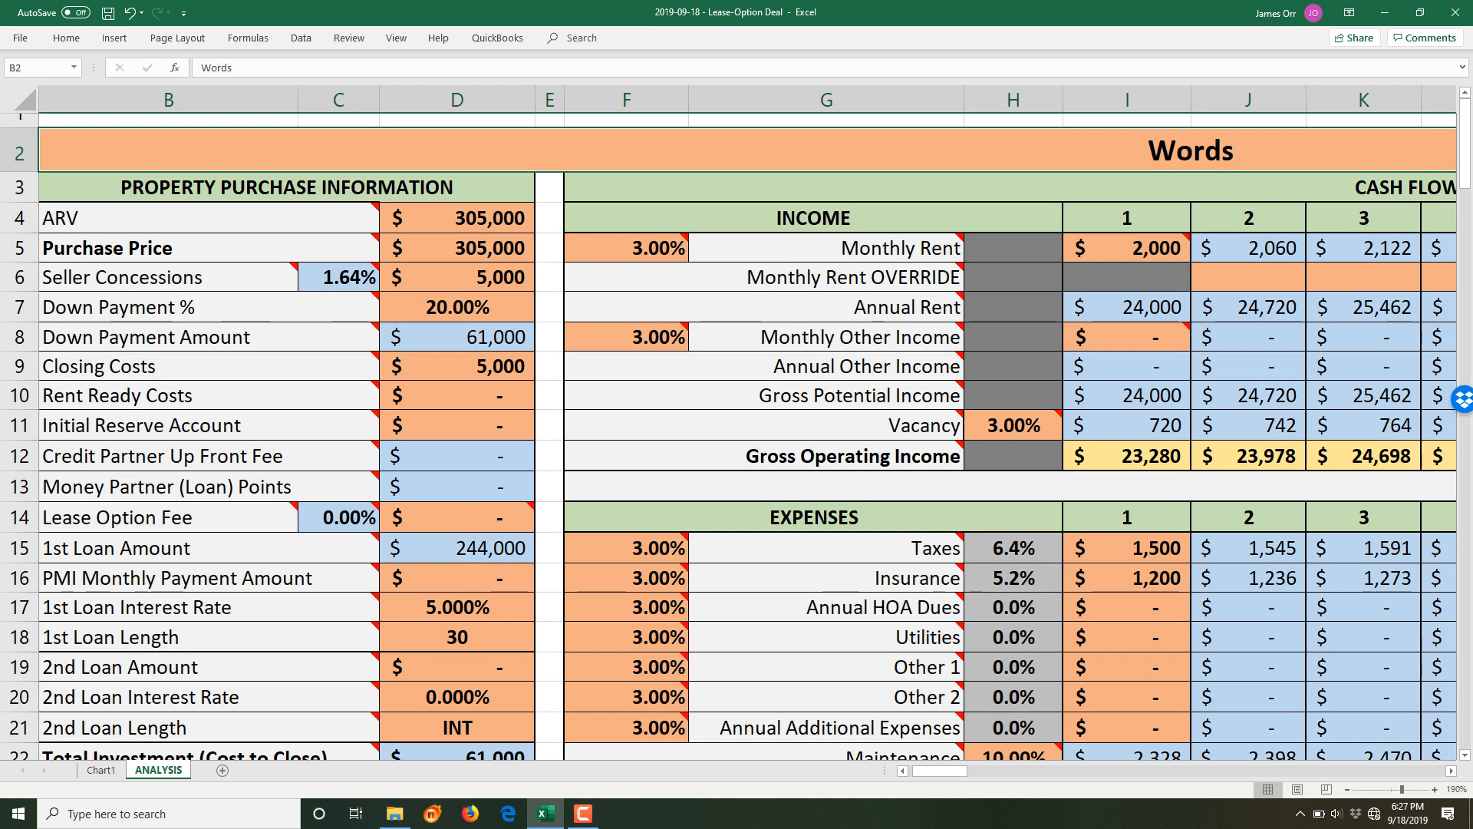
# - Delete the Chart1 sheet and confirm the permanent deletion
pyautogui.rightClick(101, 770)
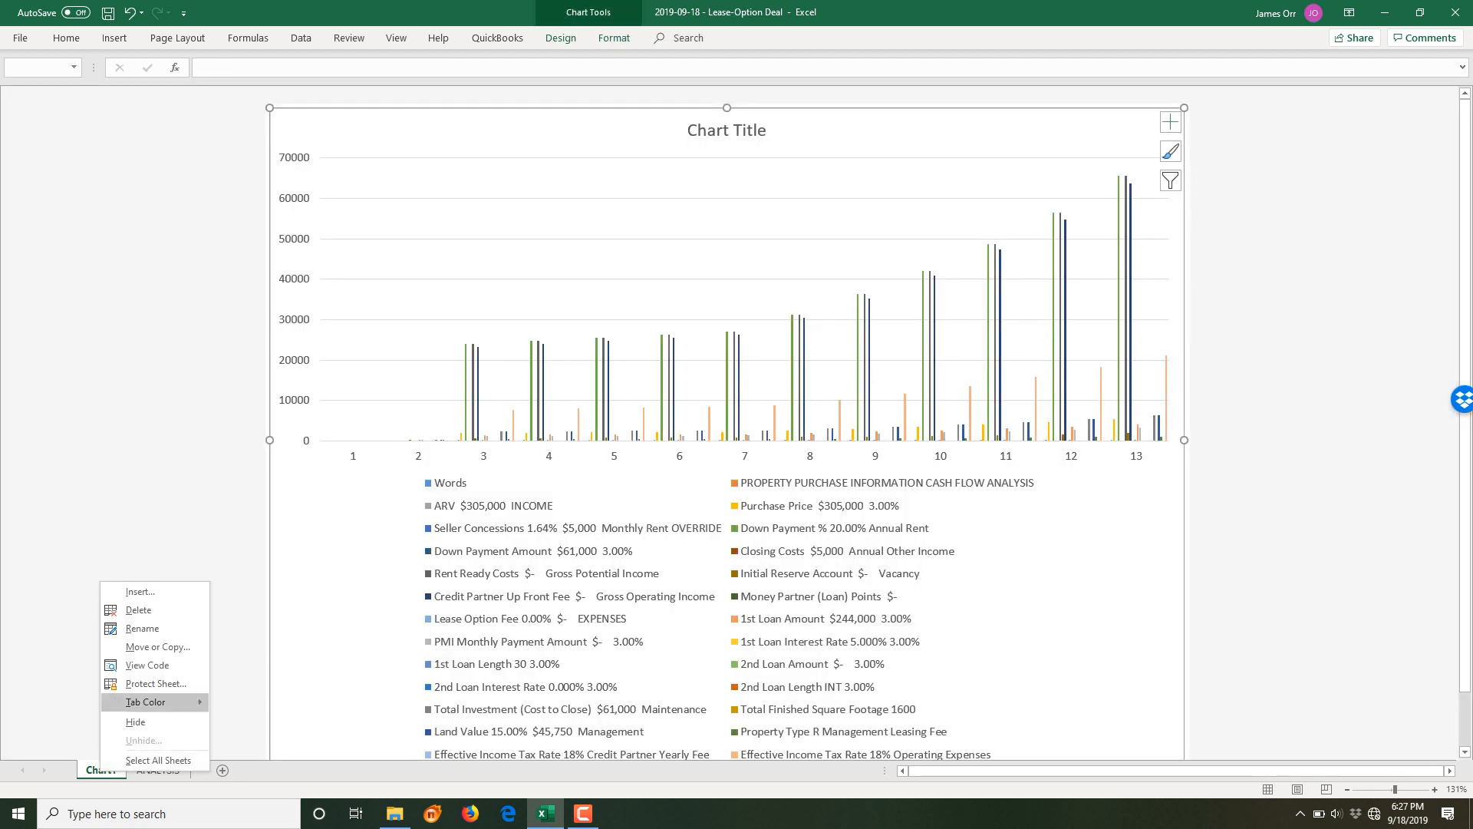
pyautogui.click(138, 609)
pyautogui.press('Return')
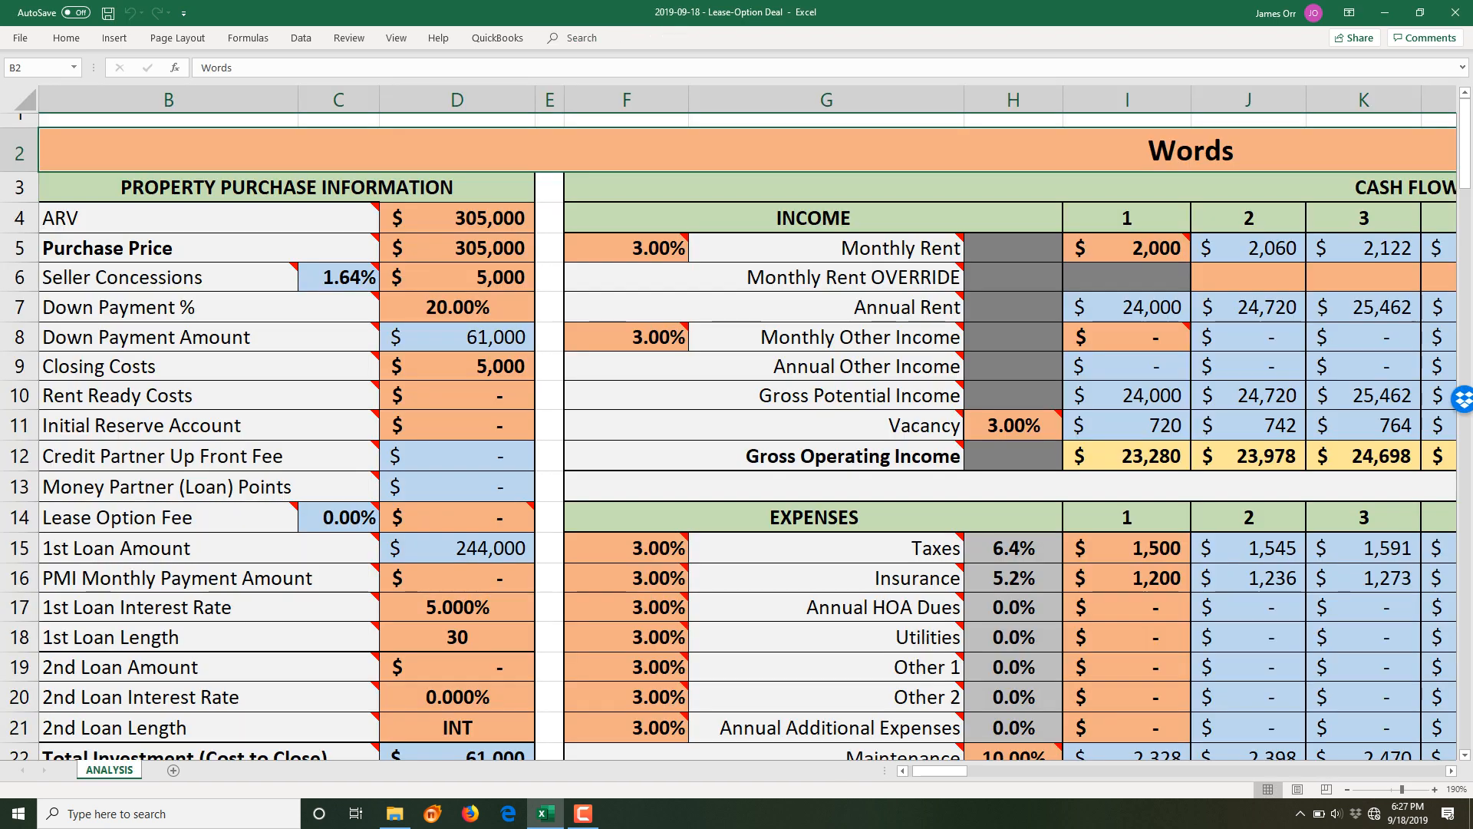
pyautogui.moveTo(940, 770); pyautogui.dragTo(930, 771)
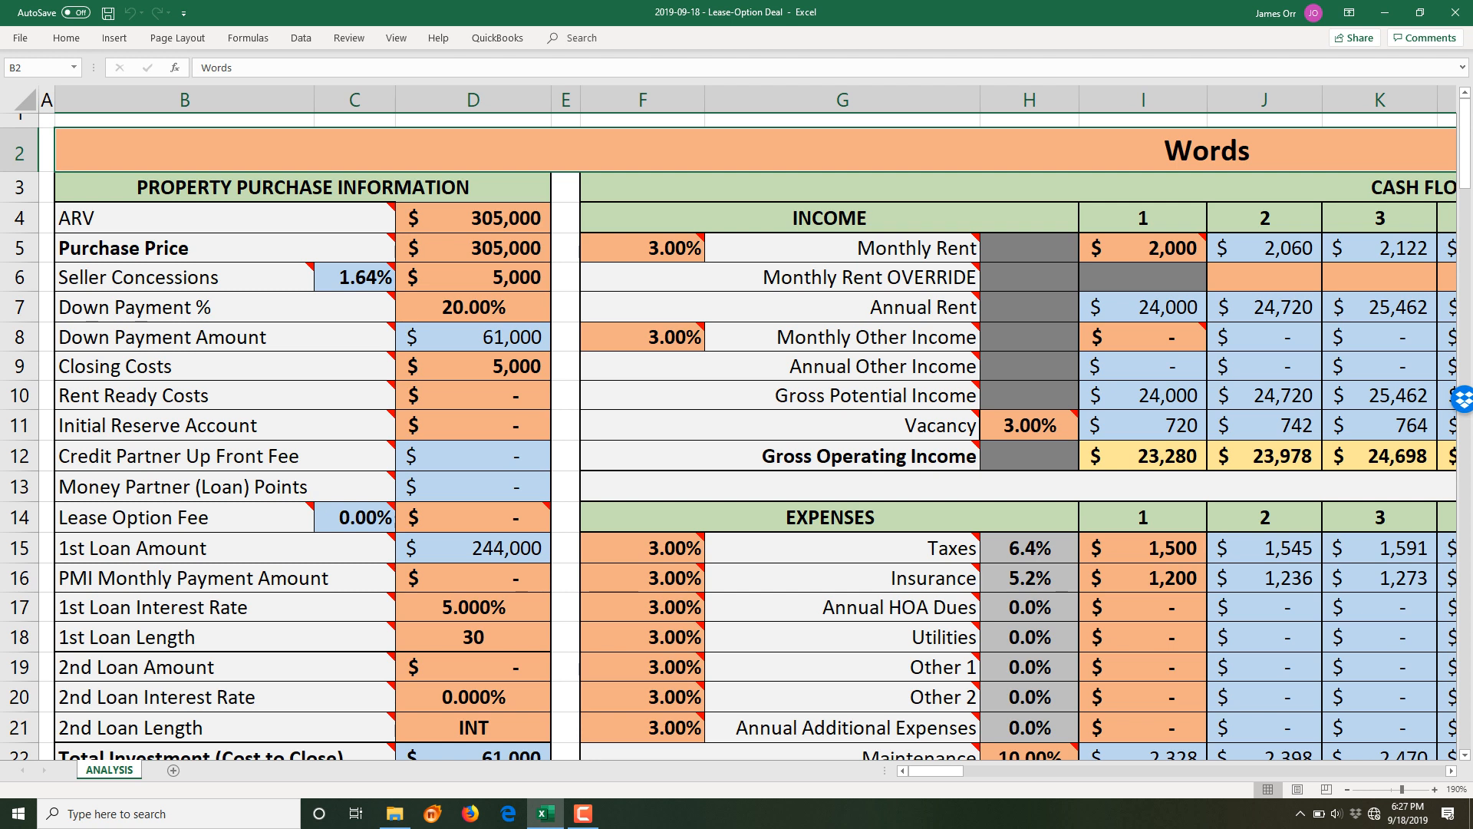
pyautogui.click(396, 37)
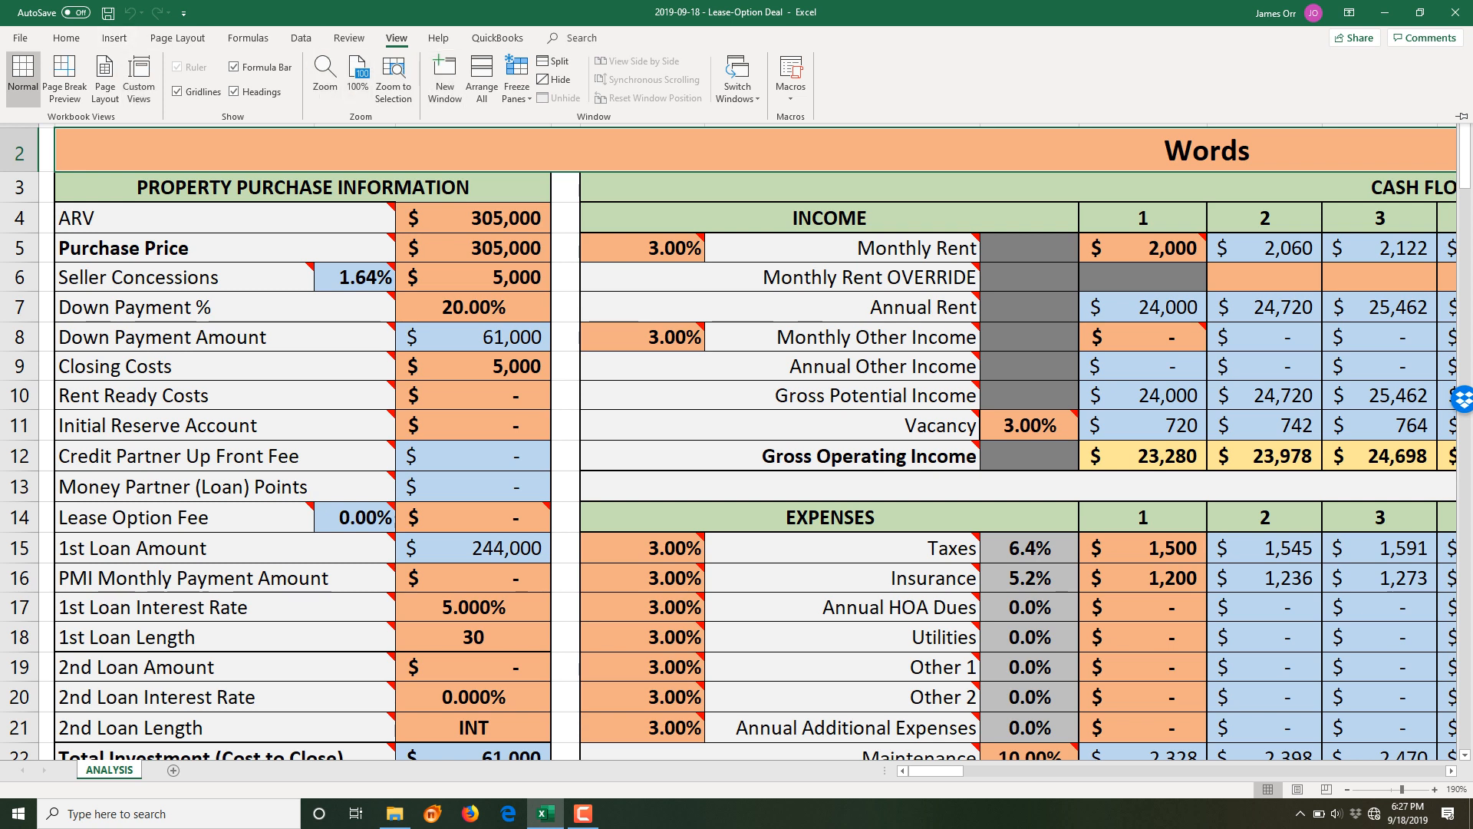
pyautogui.click(396, 38)
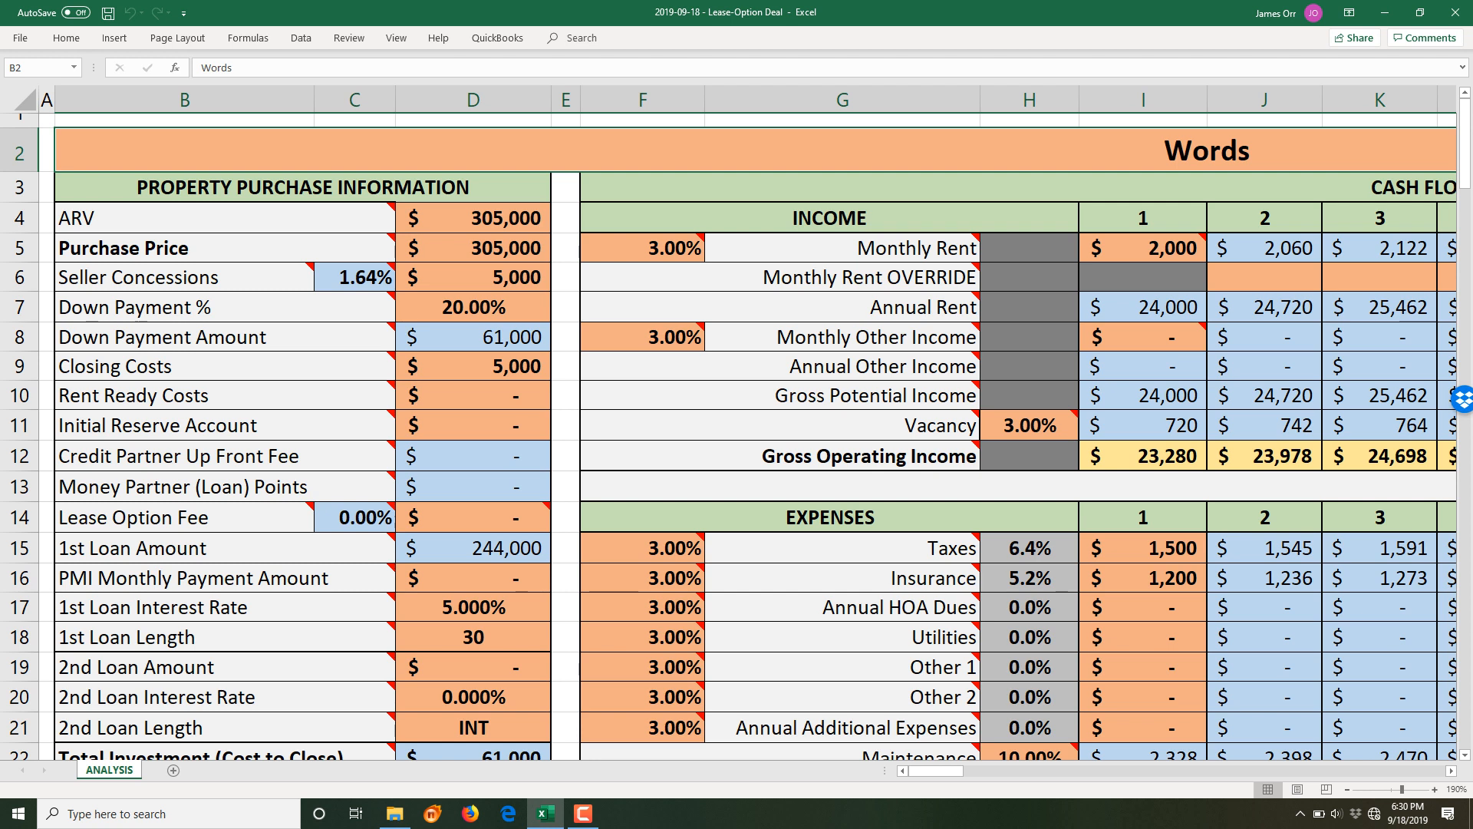
# - Replace the 'Words' title in B2 with the property's street address, MLS listing number and 'Lease-Option', then save
pyautogui.press('F2')
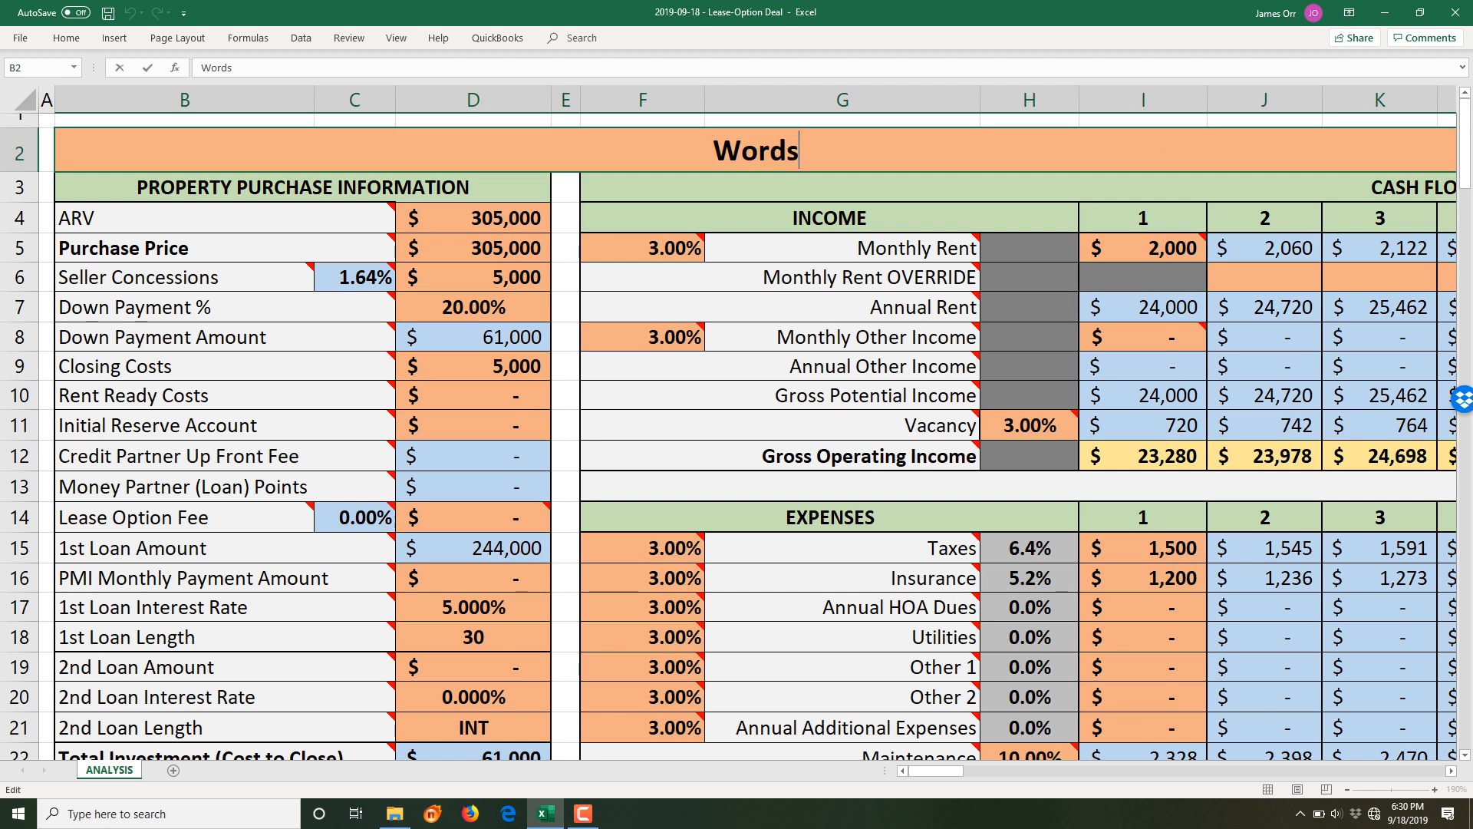
pyautogui.press('BackSpace')
pyautogui.press('BackSpace')
pyautogui.press('BackSpace')
pyautogui.press('BackSpace')
pyautogui.press('BackSpace')
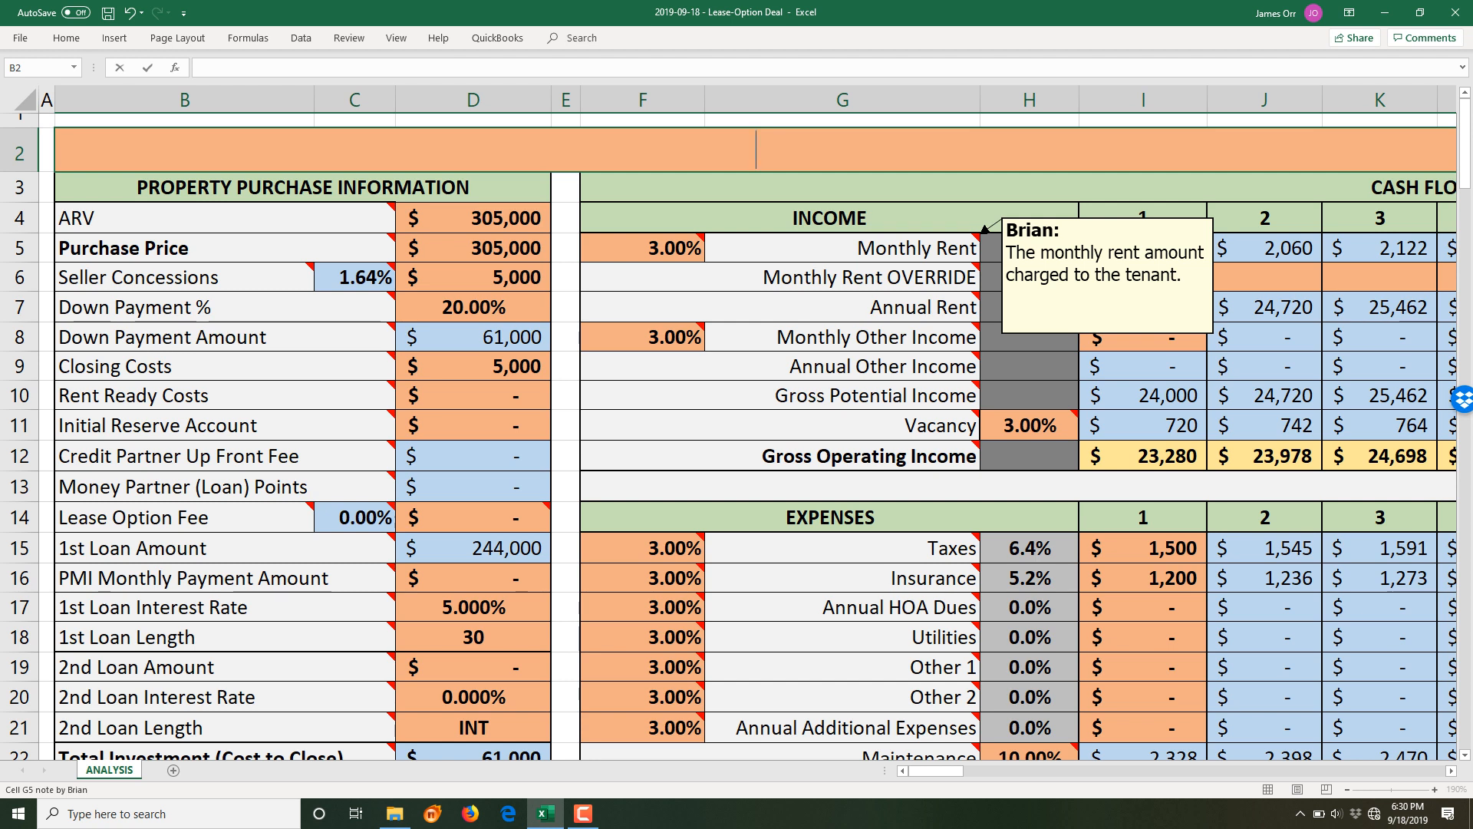
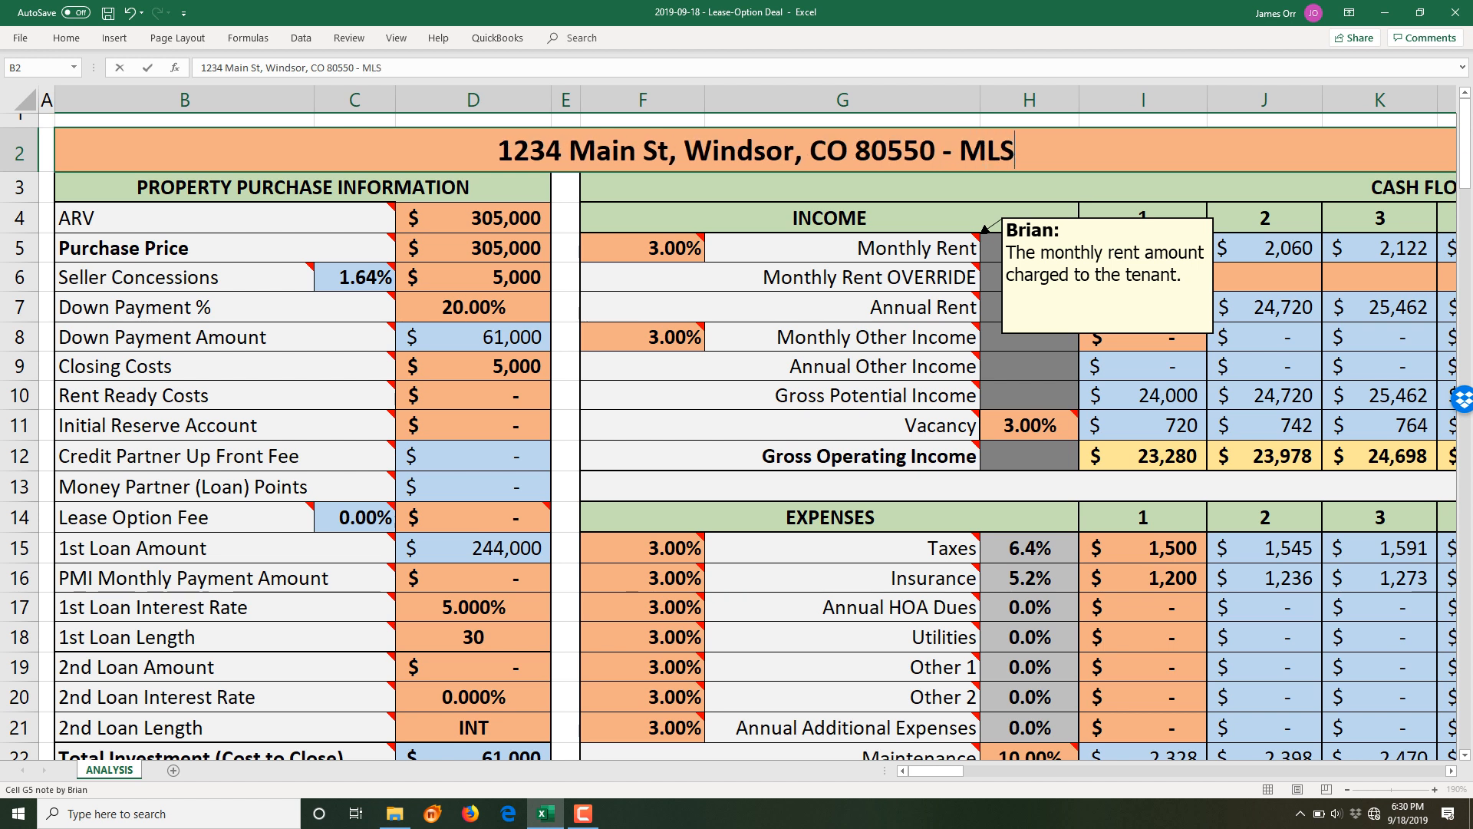
pyautogui.write(' #123456')
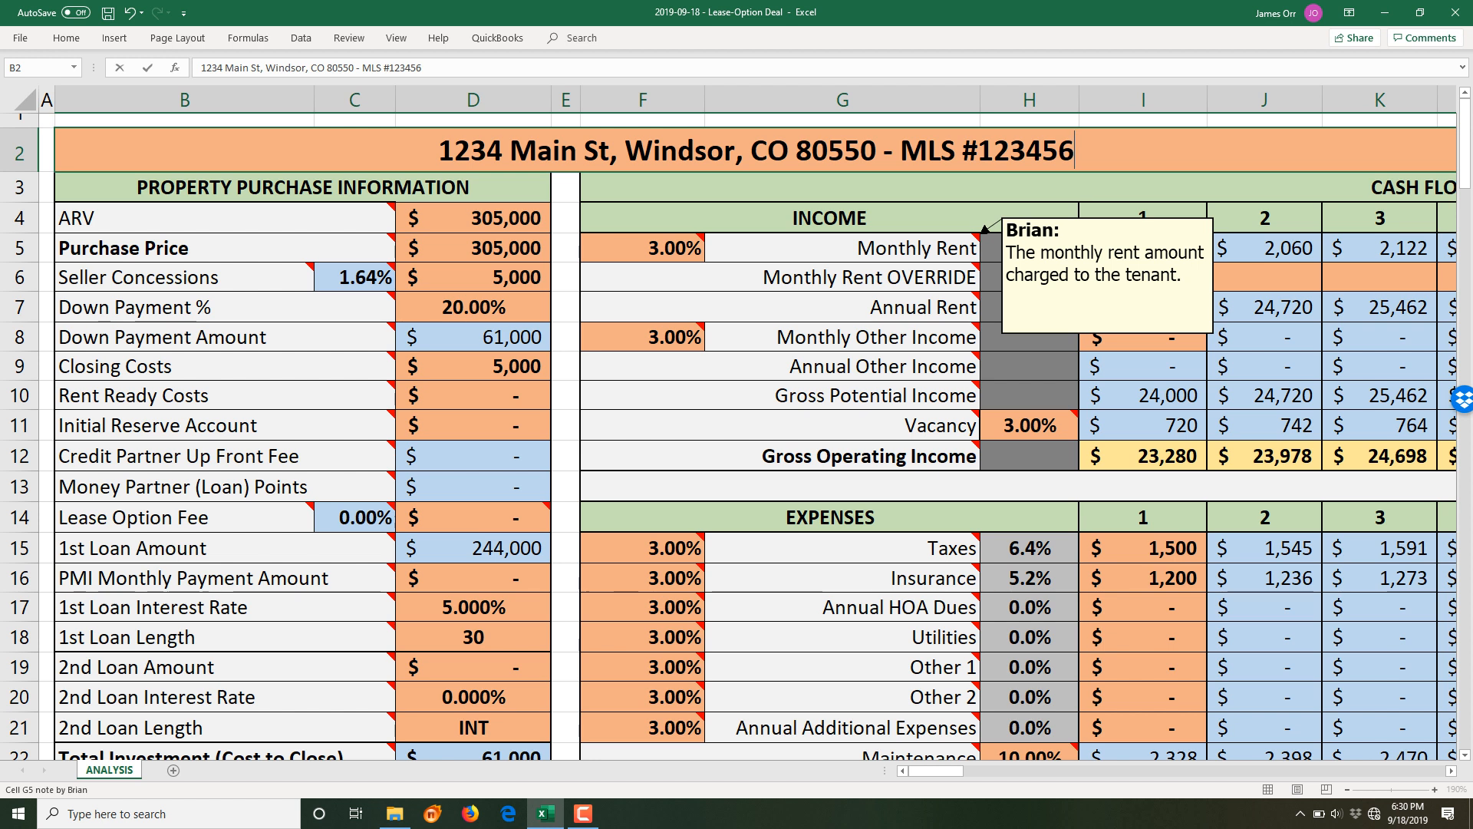
pyautogui.write(' - ')
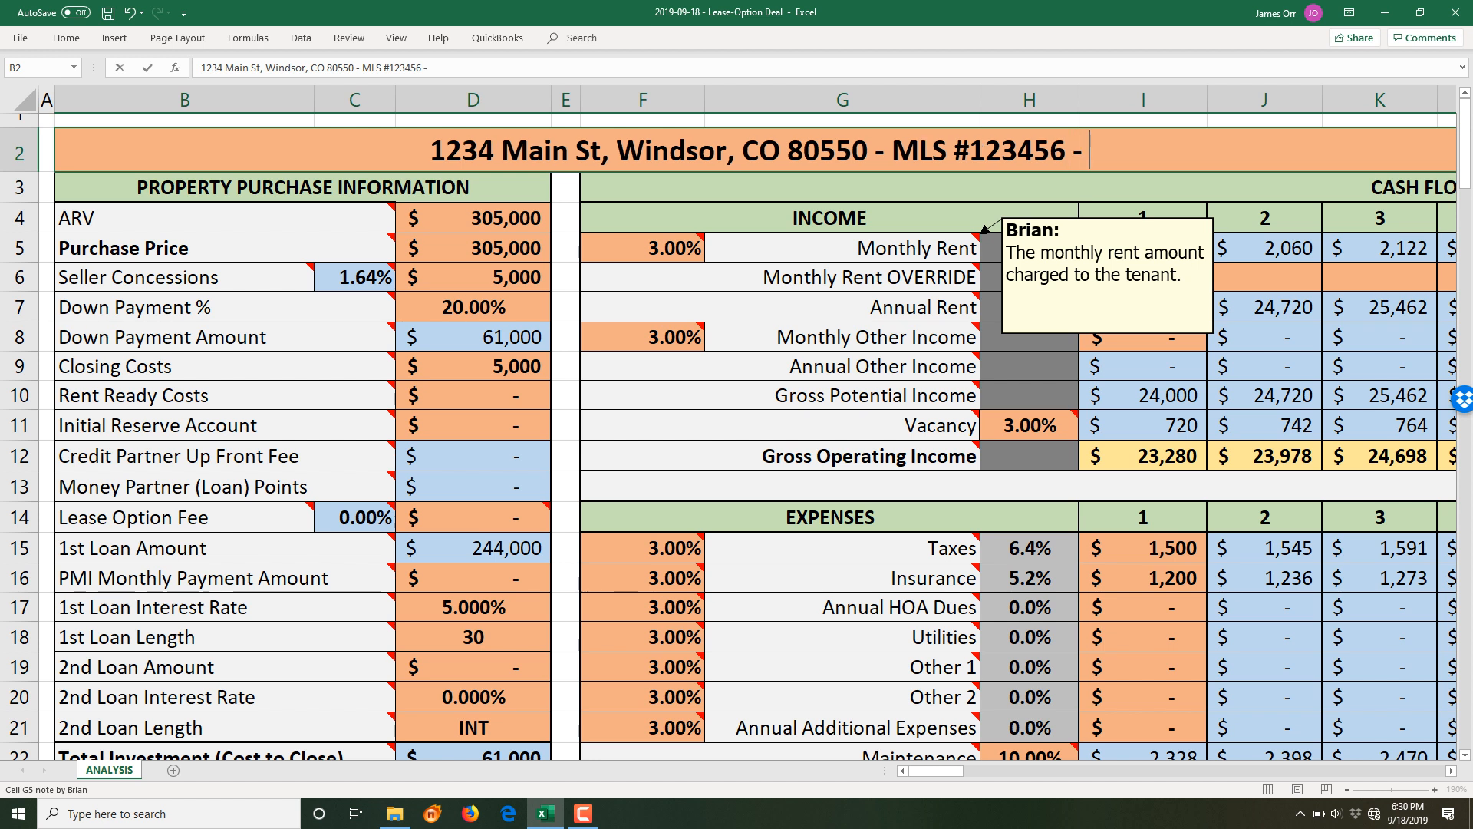
pyautogui.write('L')
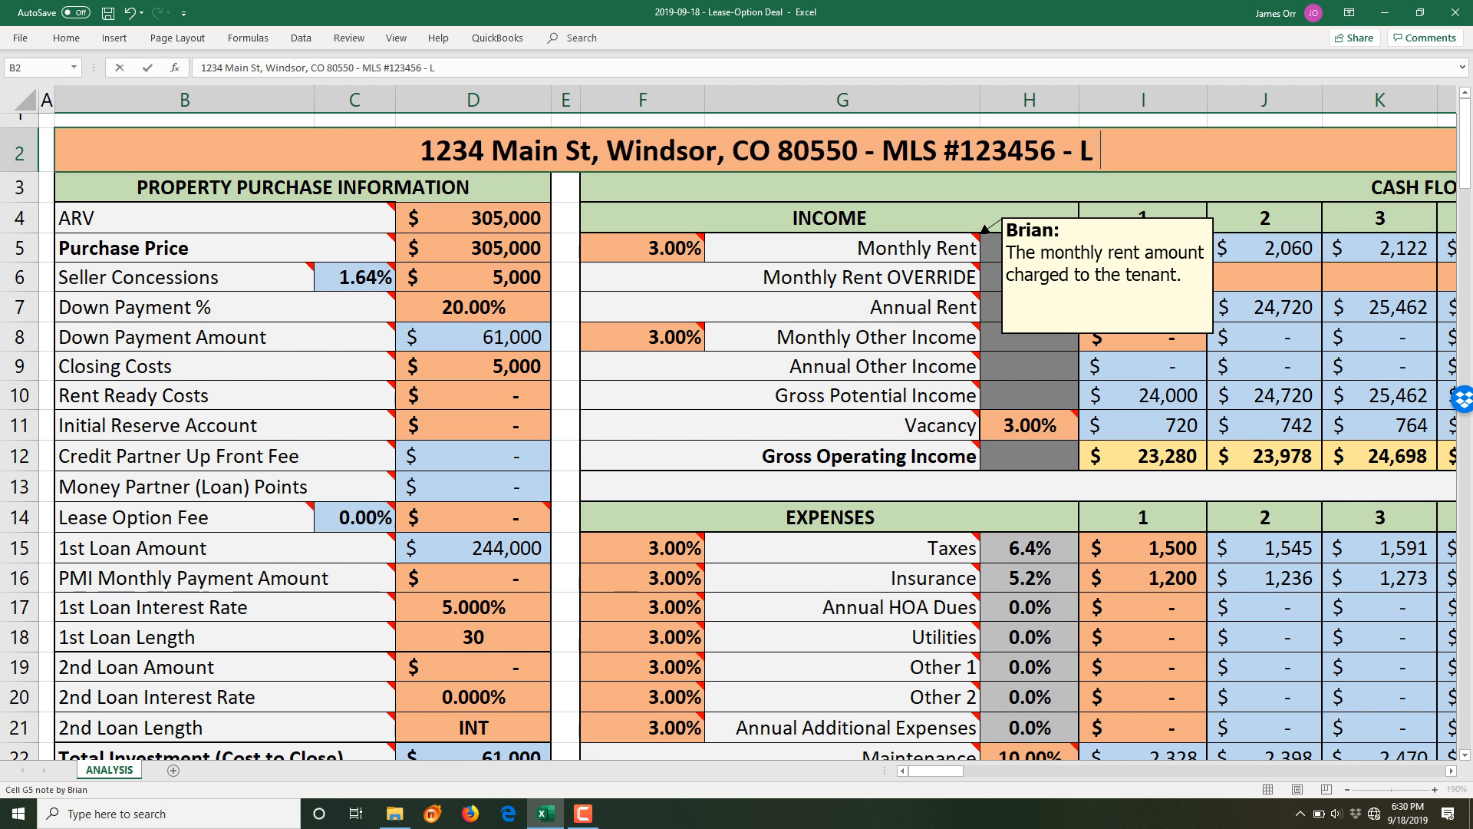
pyautogui.write('ease-Option')
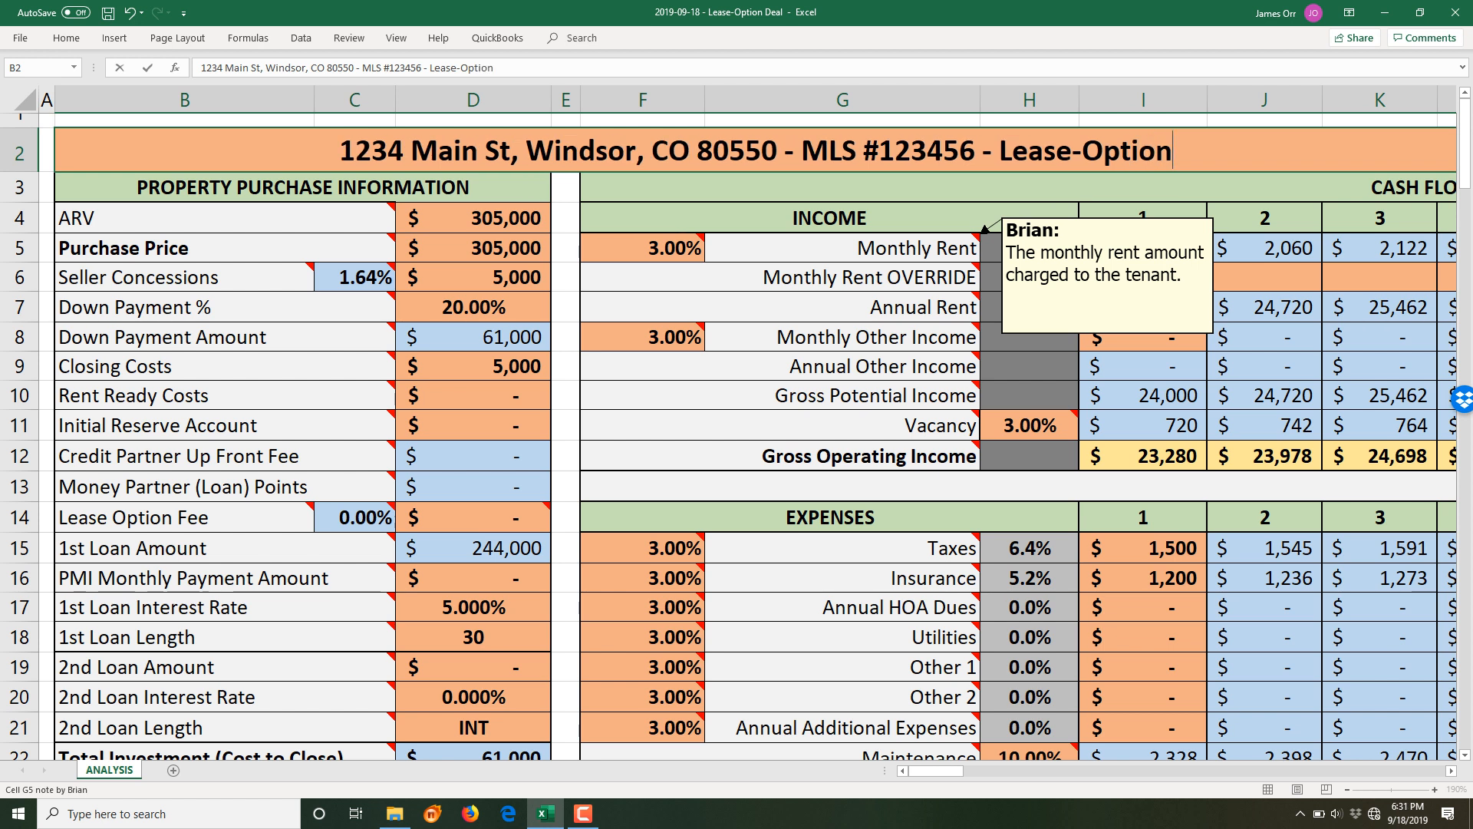
pyautogui.hotkey('ctrl', 's')
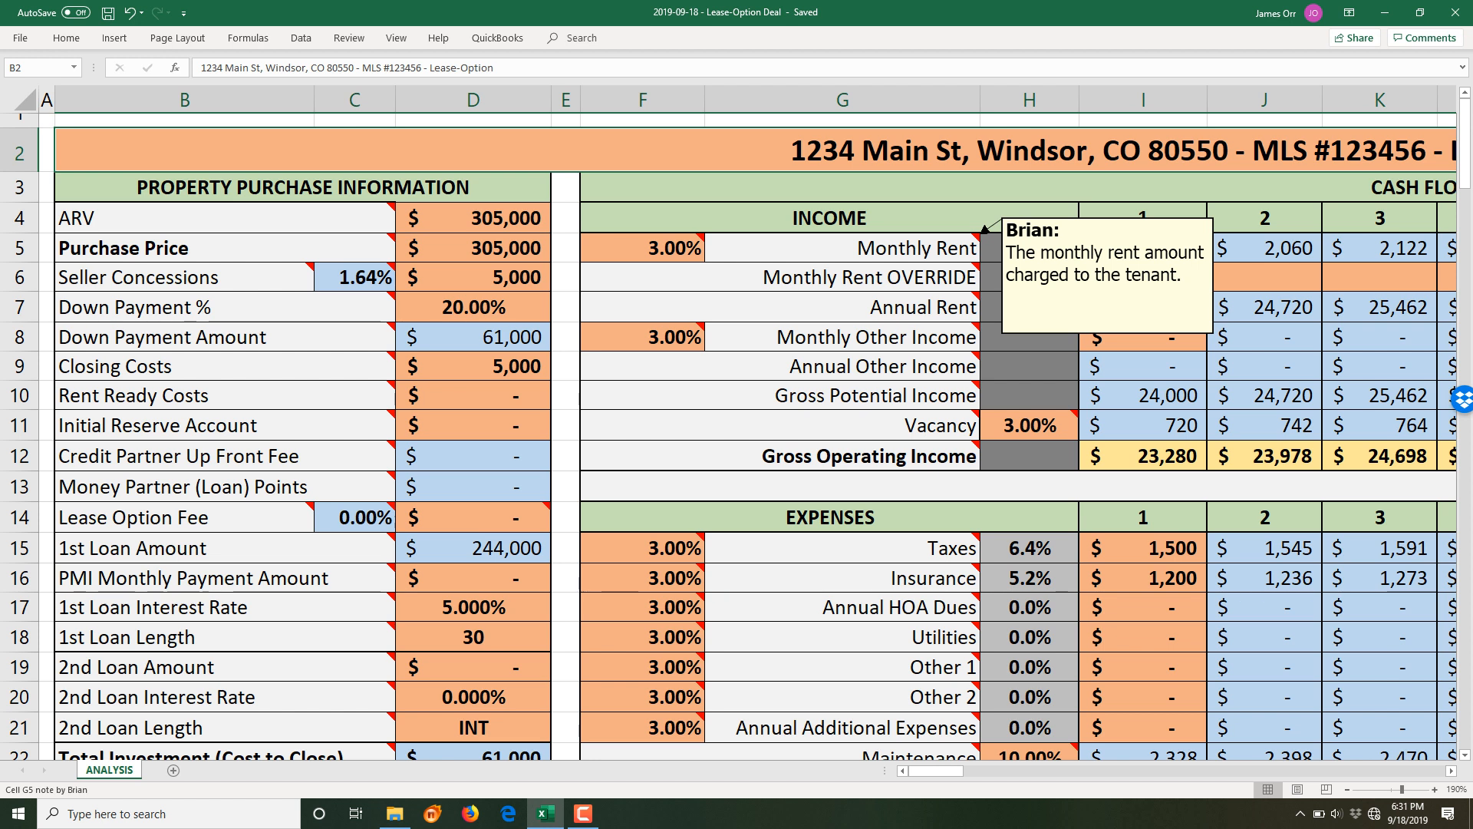
pyautogui.moveTo(971, 273)
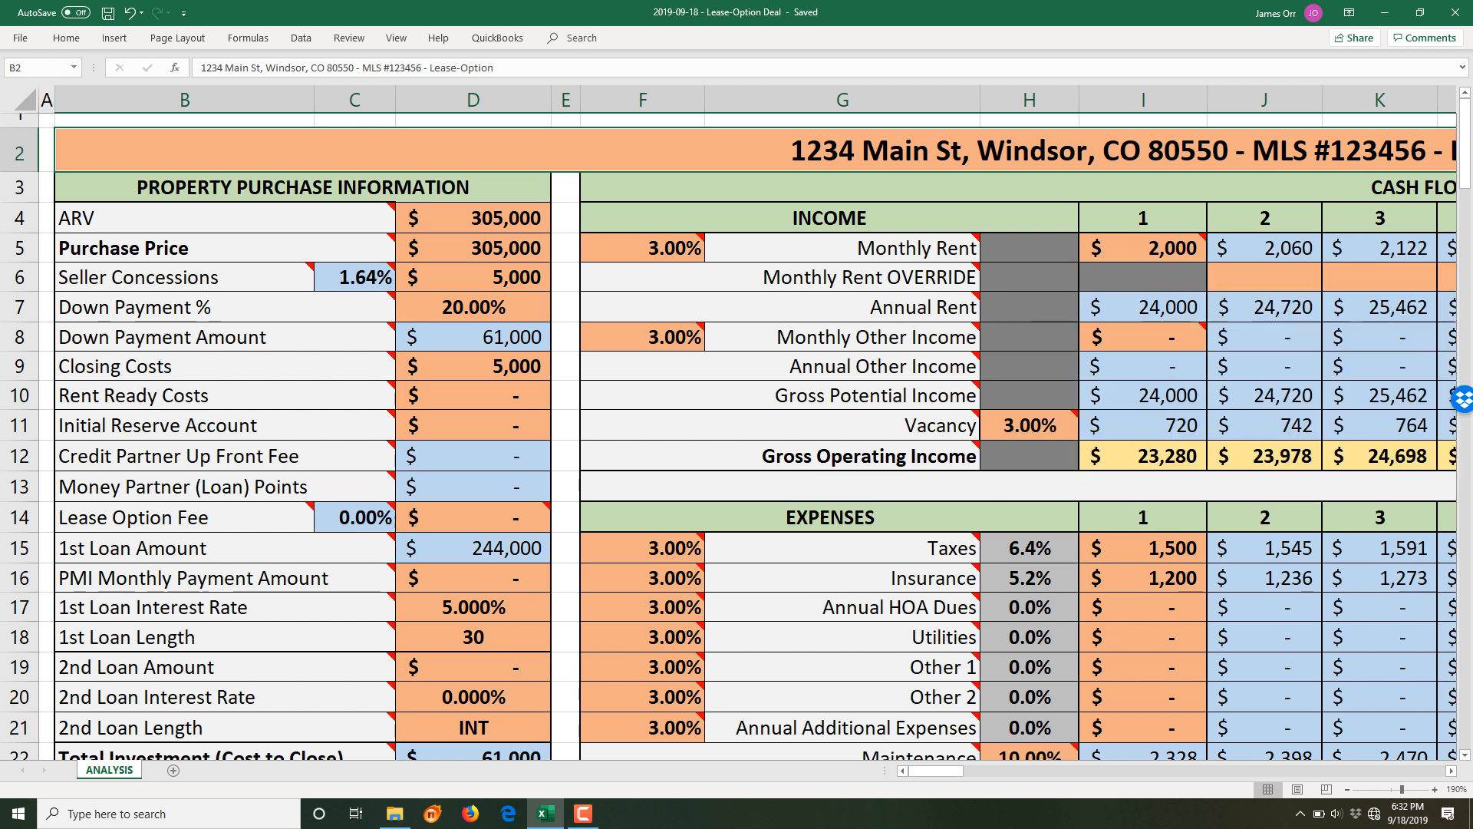
# - Inspect the Gross Operating Income, Annual Rent (H7) and Other 1 (H19) cells, then select the ARV row
pyautogui.scroll(-4, 737, 430)
pyautogui.scroll(4, 737, 436)
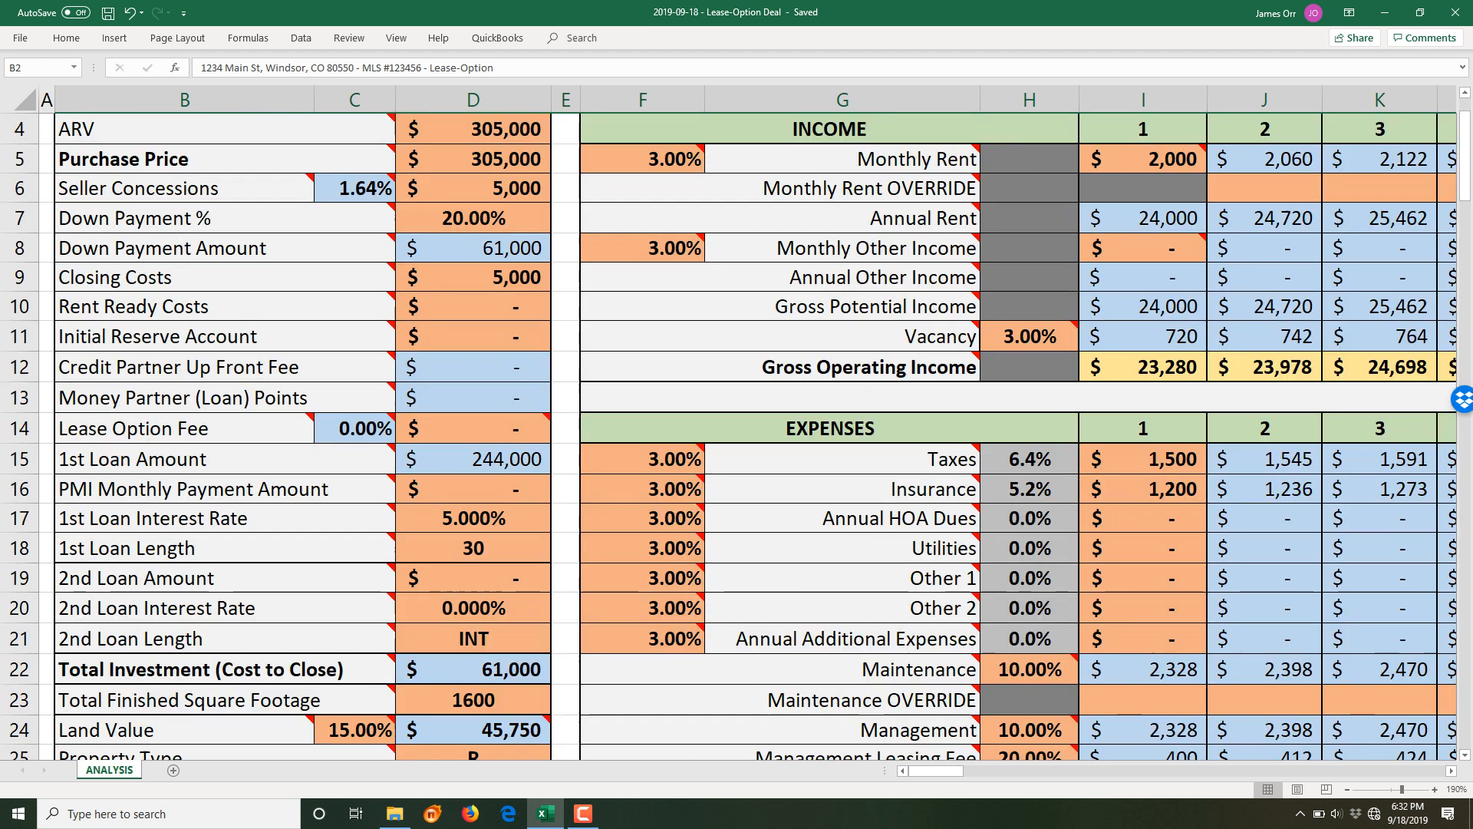
pyautogui.click(1143, 456)
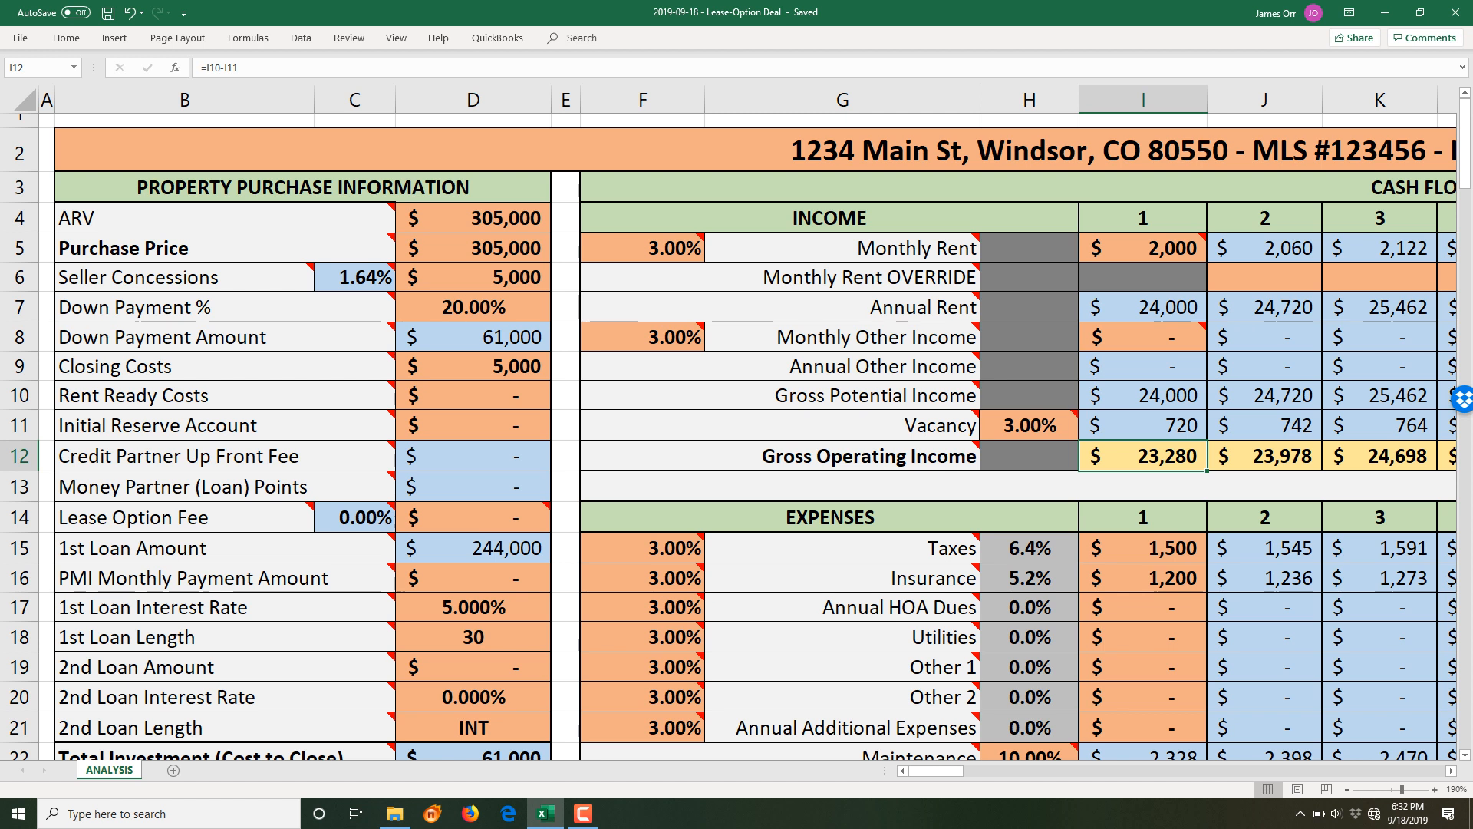
pyautogui.click(1030, 307)
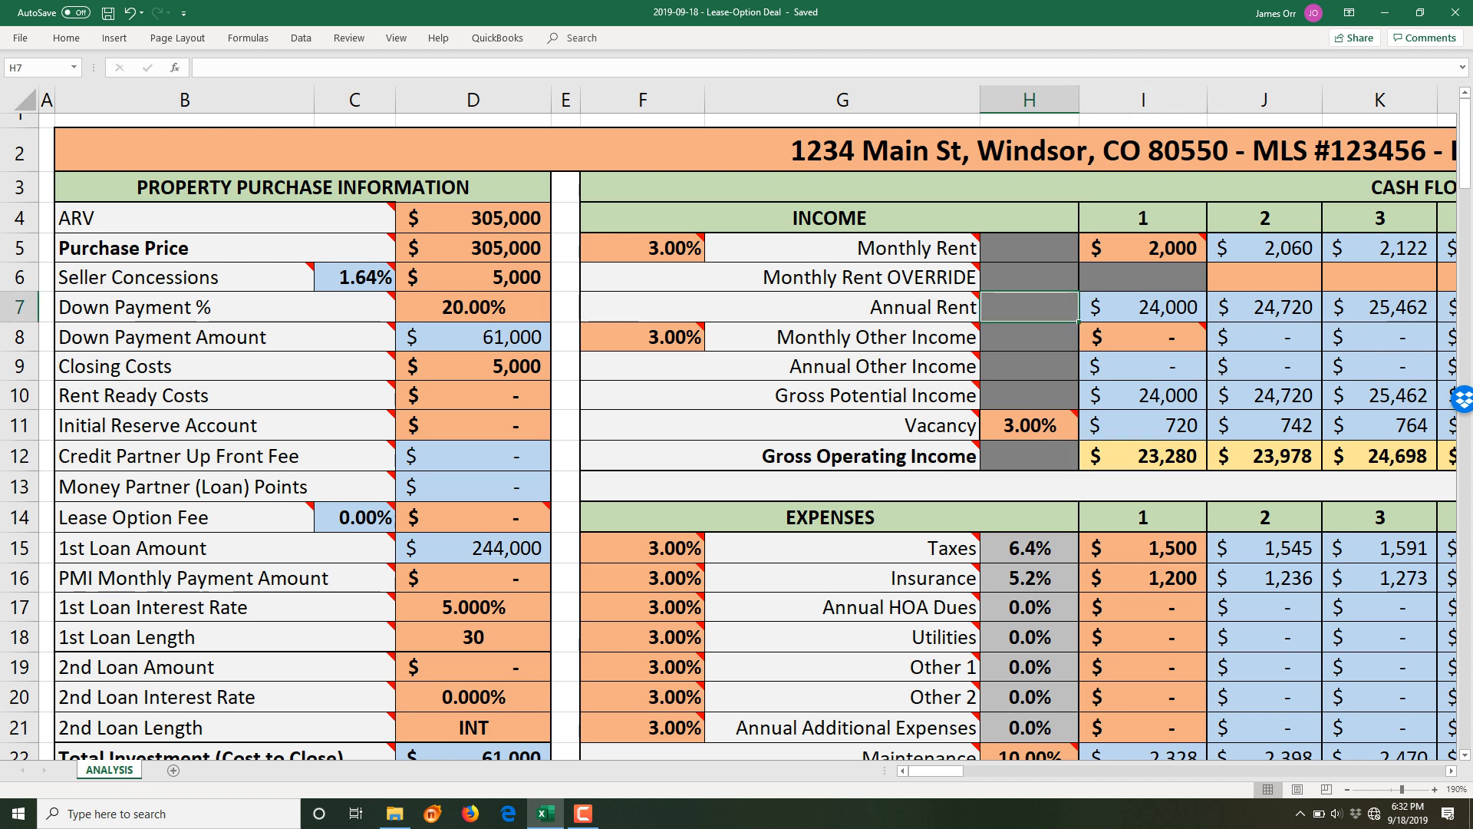
pyautogui.scroll(-2, 756, 436)
pyautogui.click(1030, 489)
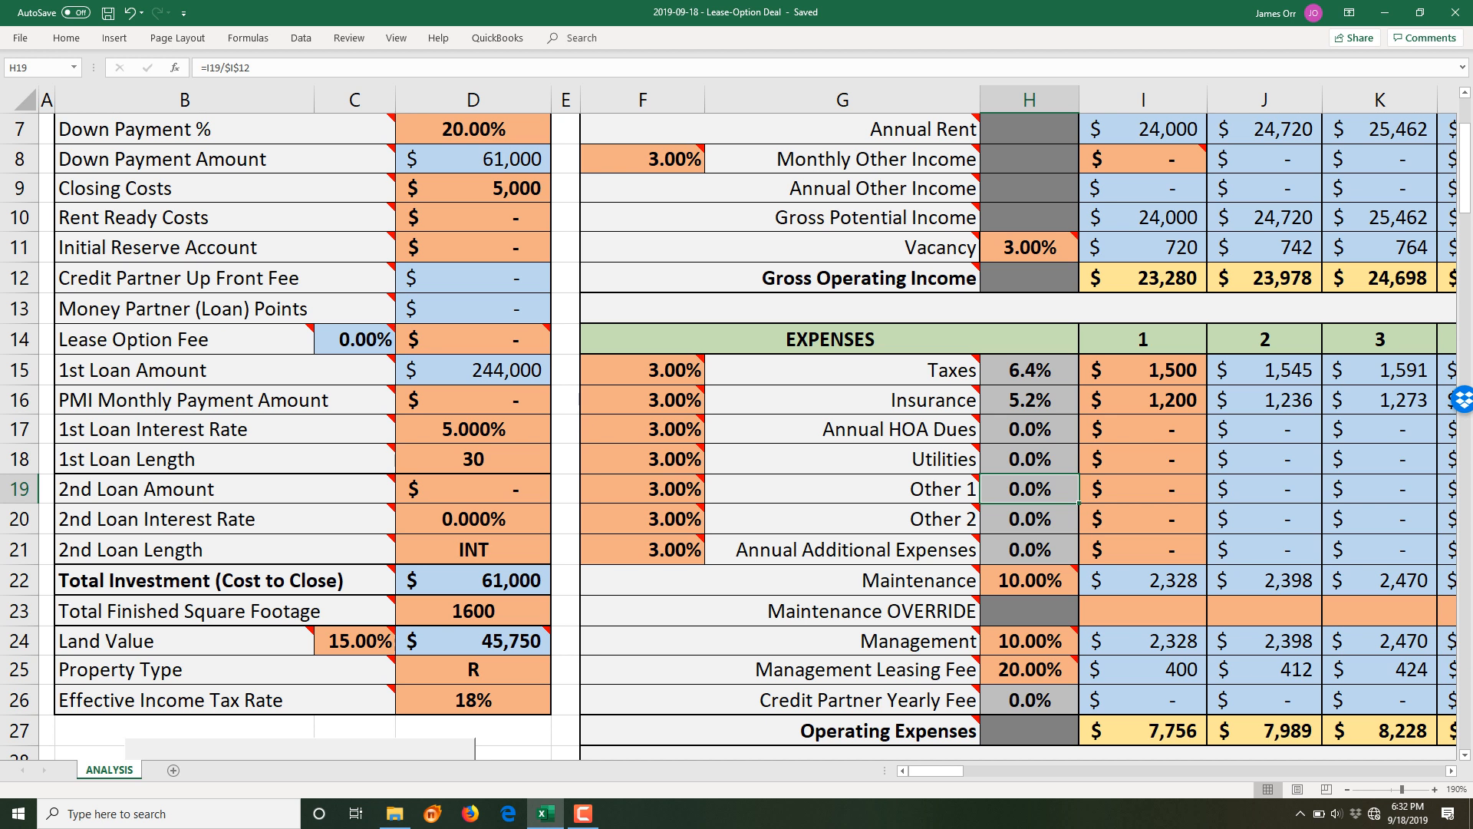
pyautogui.scroll(2, 737, 430)
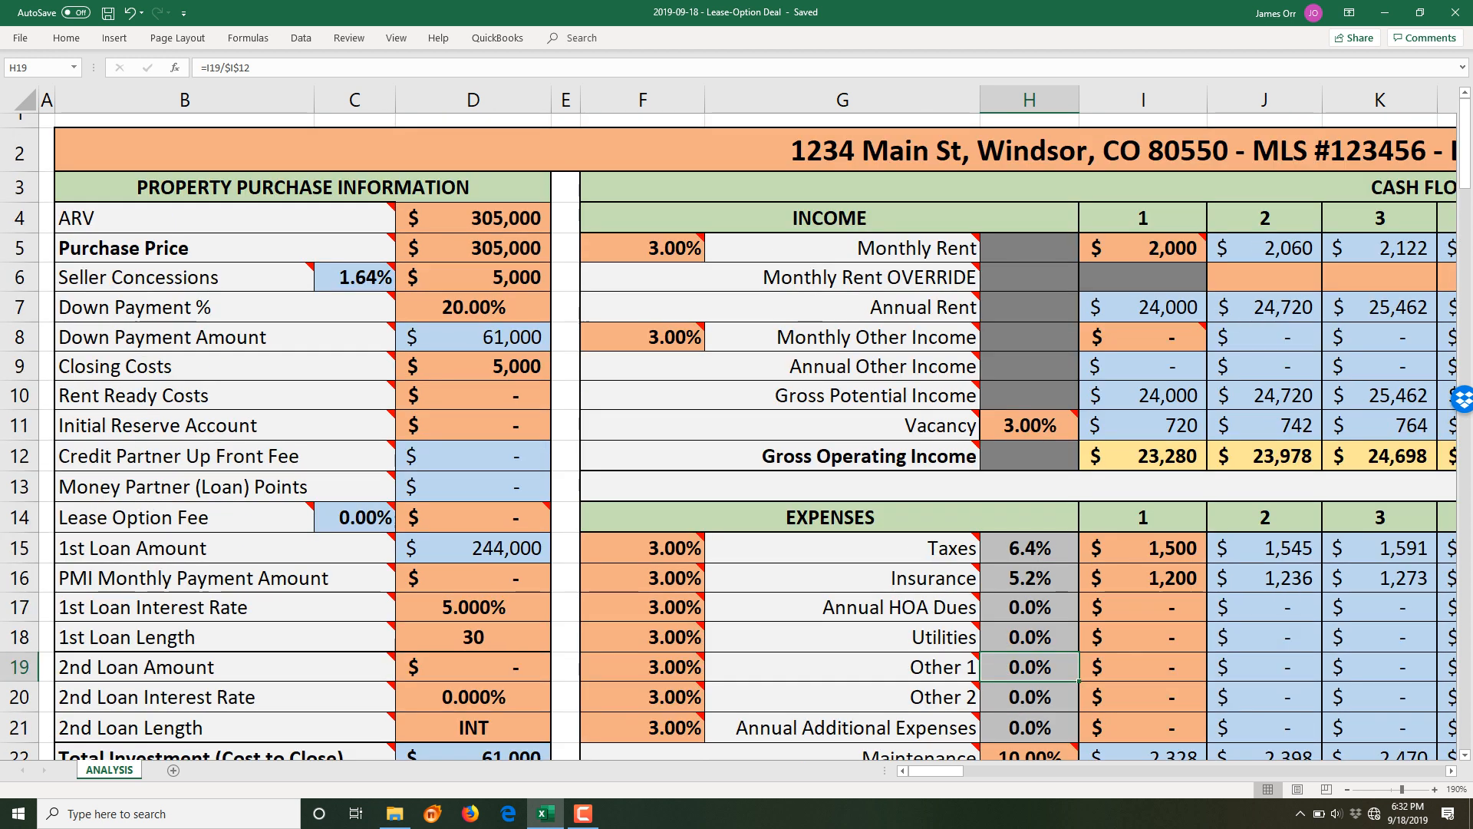
pyautogui.click(226, 218)
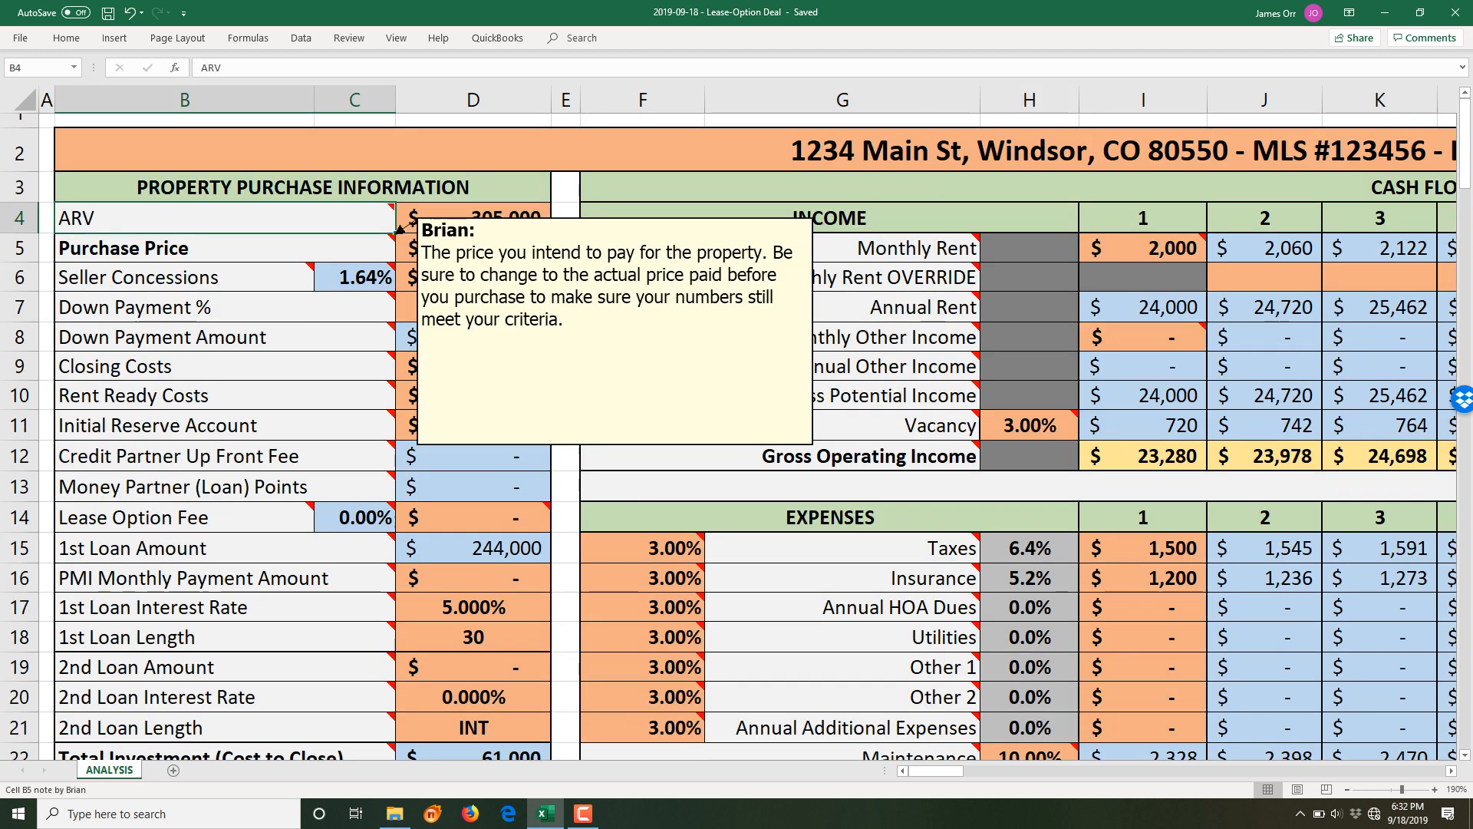
pyautogui.moveTo(399, 198)
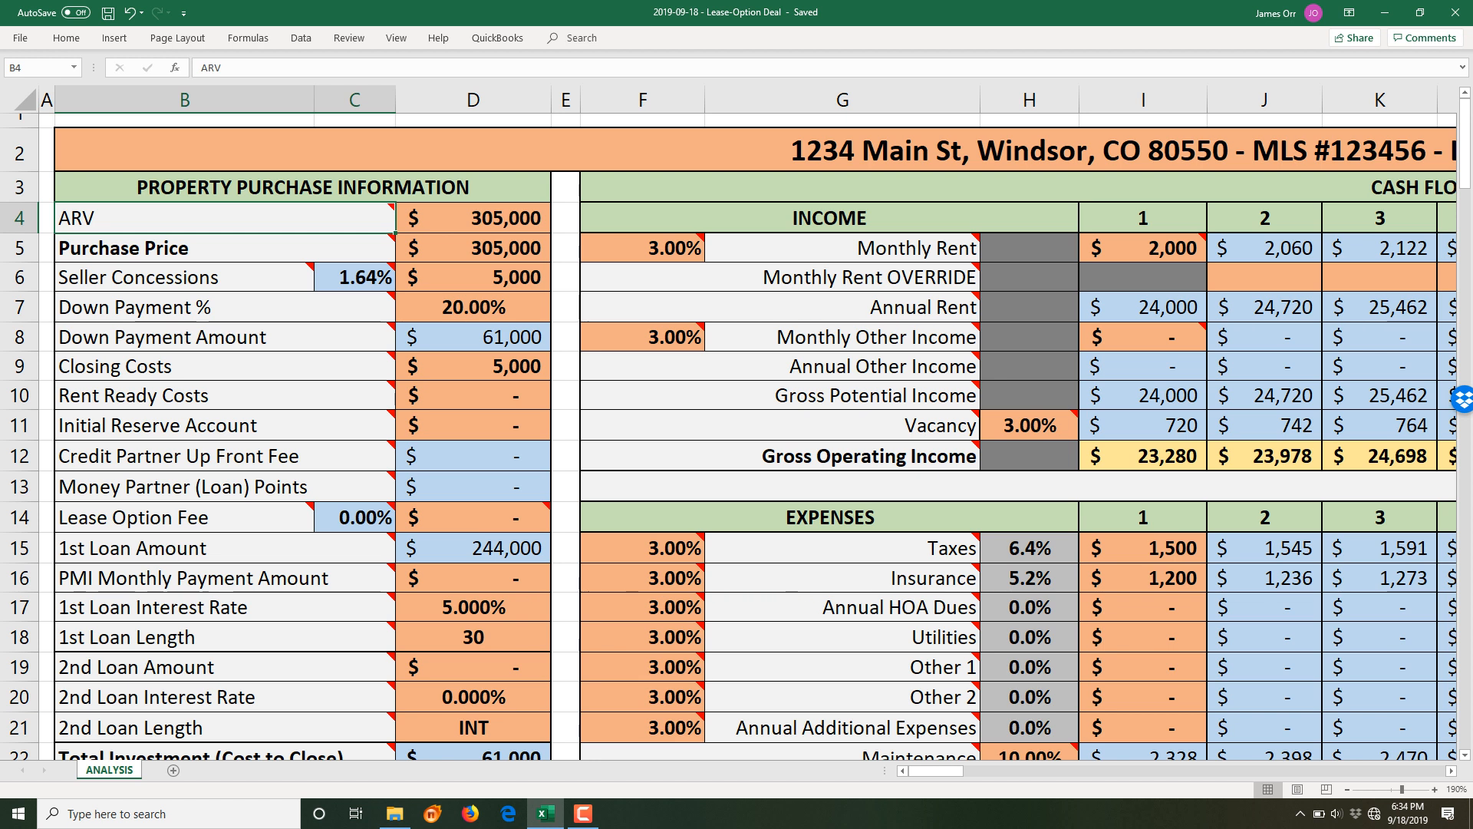
pyautogui.click(473, 219)
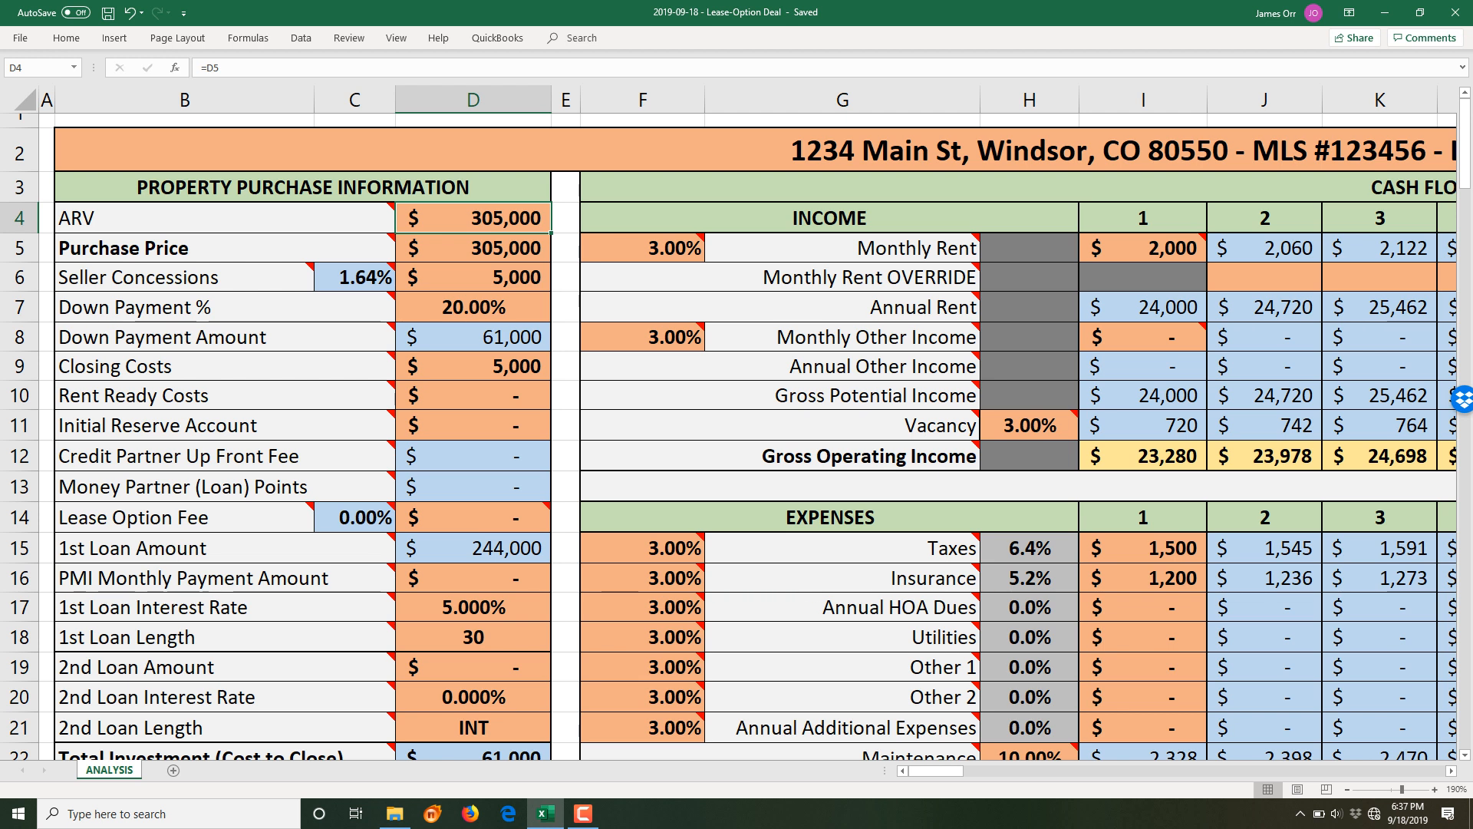
# - Change the Purchase Price in D5 from 305000 to 333,557
pyautogui.press('Down')
pyautogui.press('F2')
pyautogui.press('Left')
pyautogui.press('BackSpace')
pyautogui.press('BackSpace')
pyautogui.press('BackSpace')
pyautogui.press('BackSpace')
pyautogui.press('BackSpace')
pyautogui.press('Right')
pyautogui.press('BackSpace')
pyautogui.write('333')
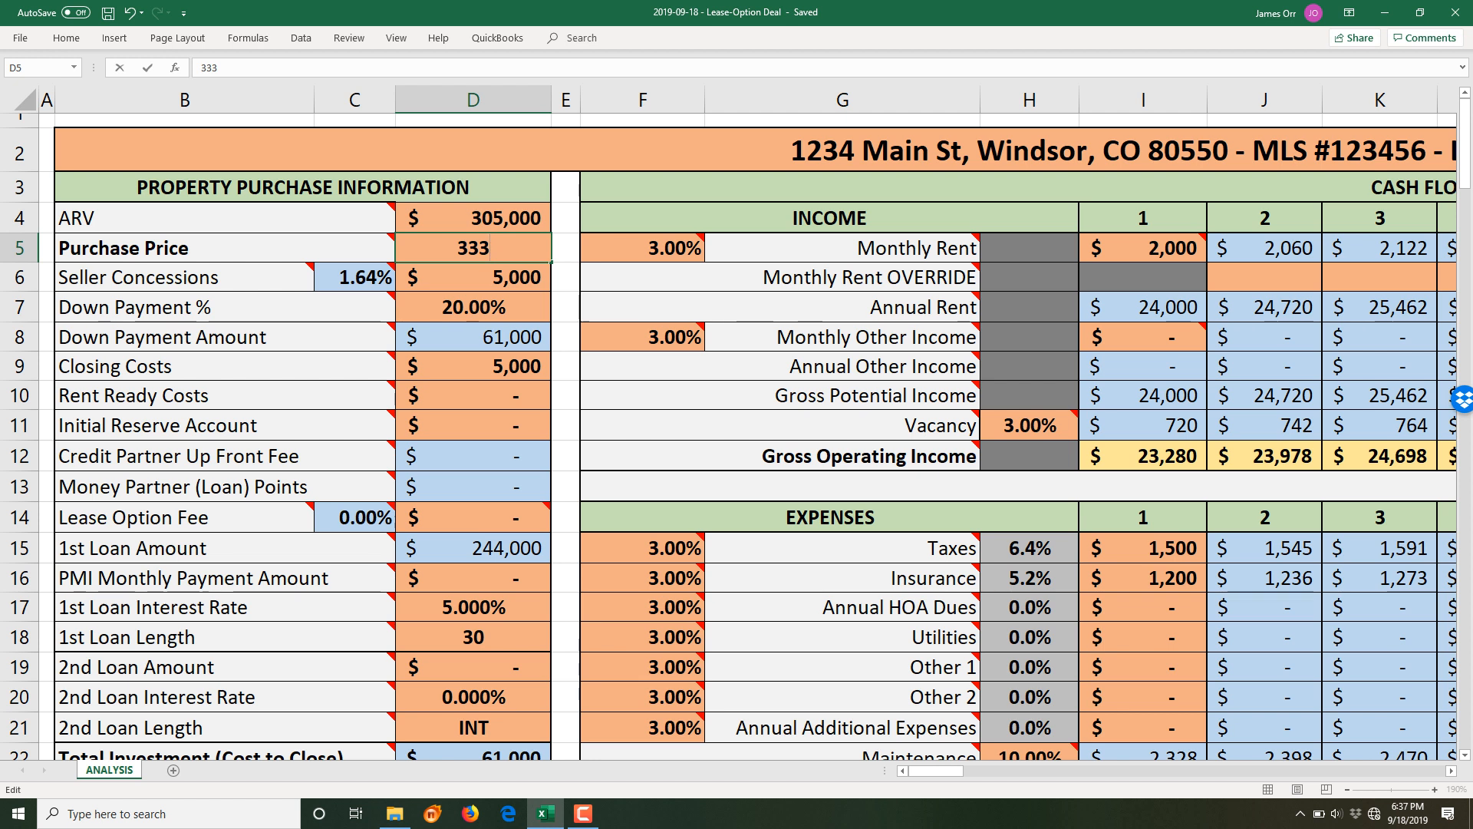
pyautogui.write(',557')
pyautogui.press('Return')
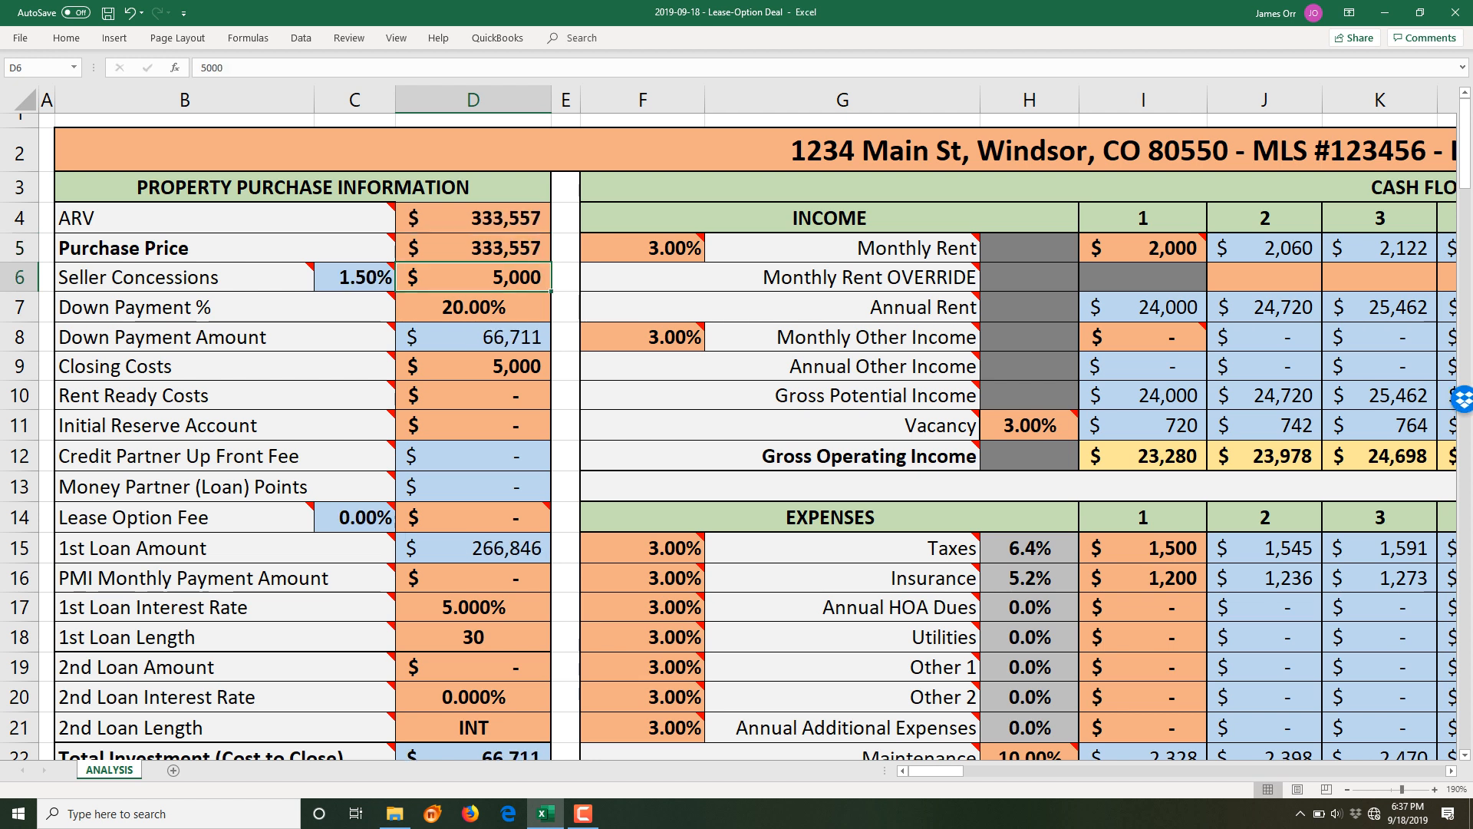
# - Replace the ARV formula =D5 with the fixed value =353557, then reopen it for editing
pyautogui.press('Up')
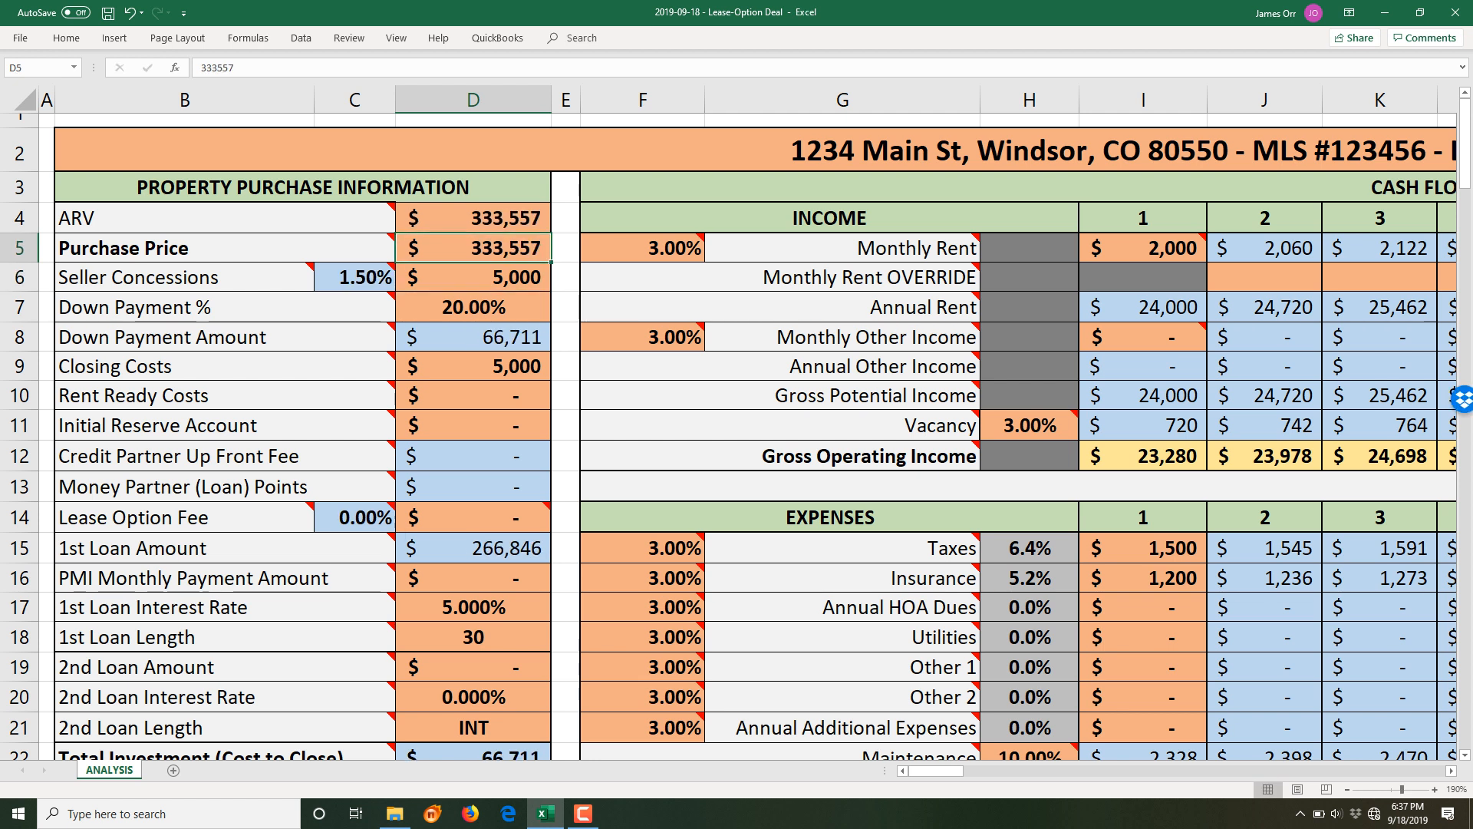
pyautogui.press('Up')
pyautogui.press('F2')
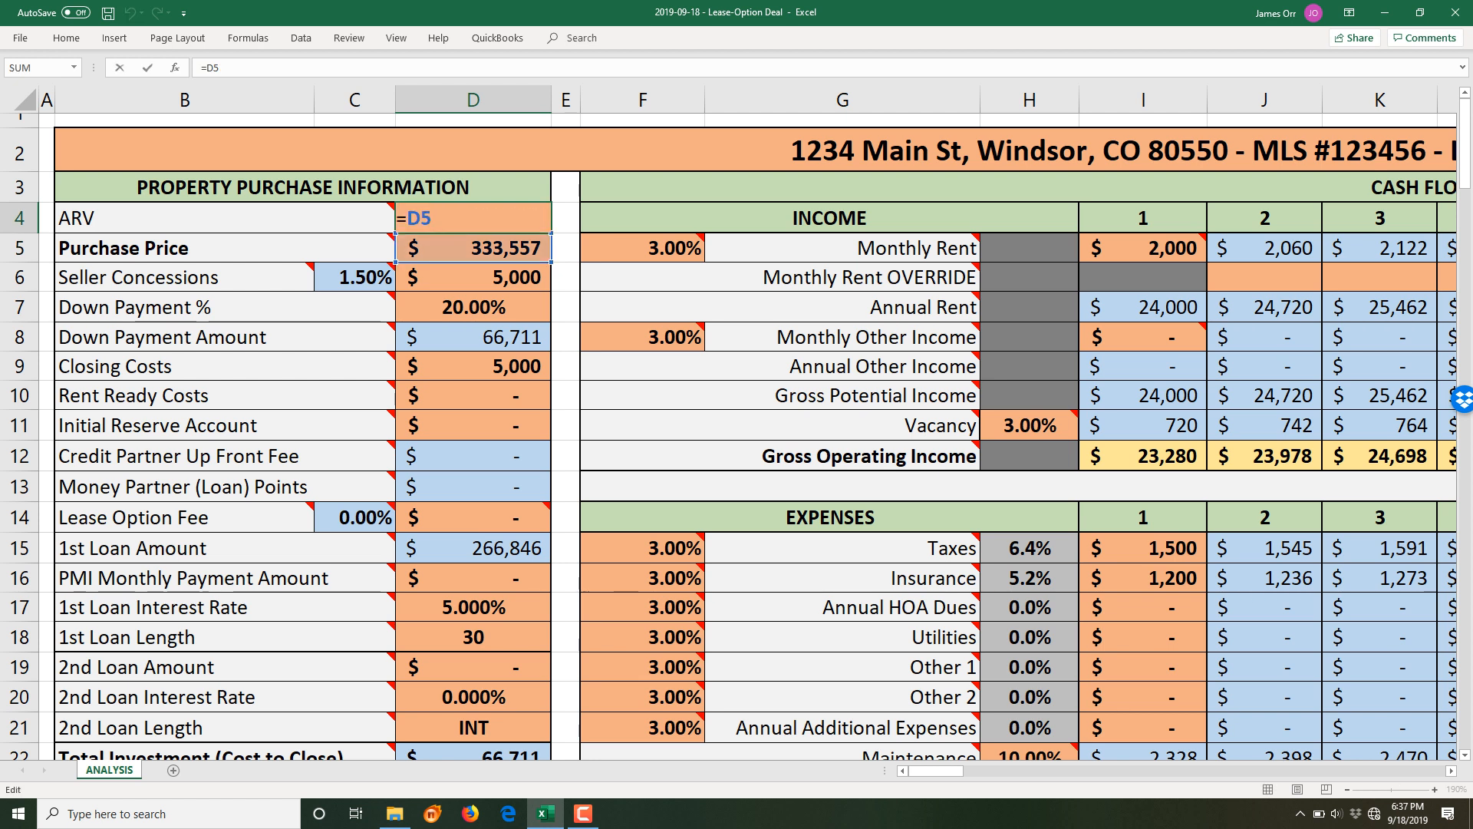
pyautogui.press('BackSpace')
pyautogui.press('BackSpace')
pyautogui.write('353557')
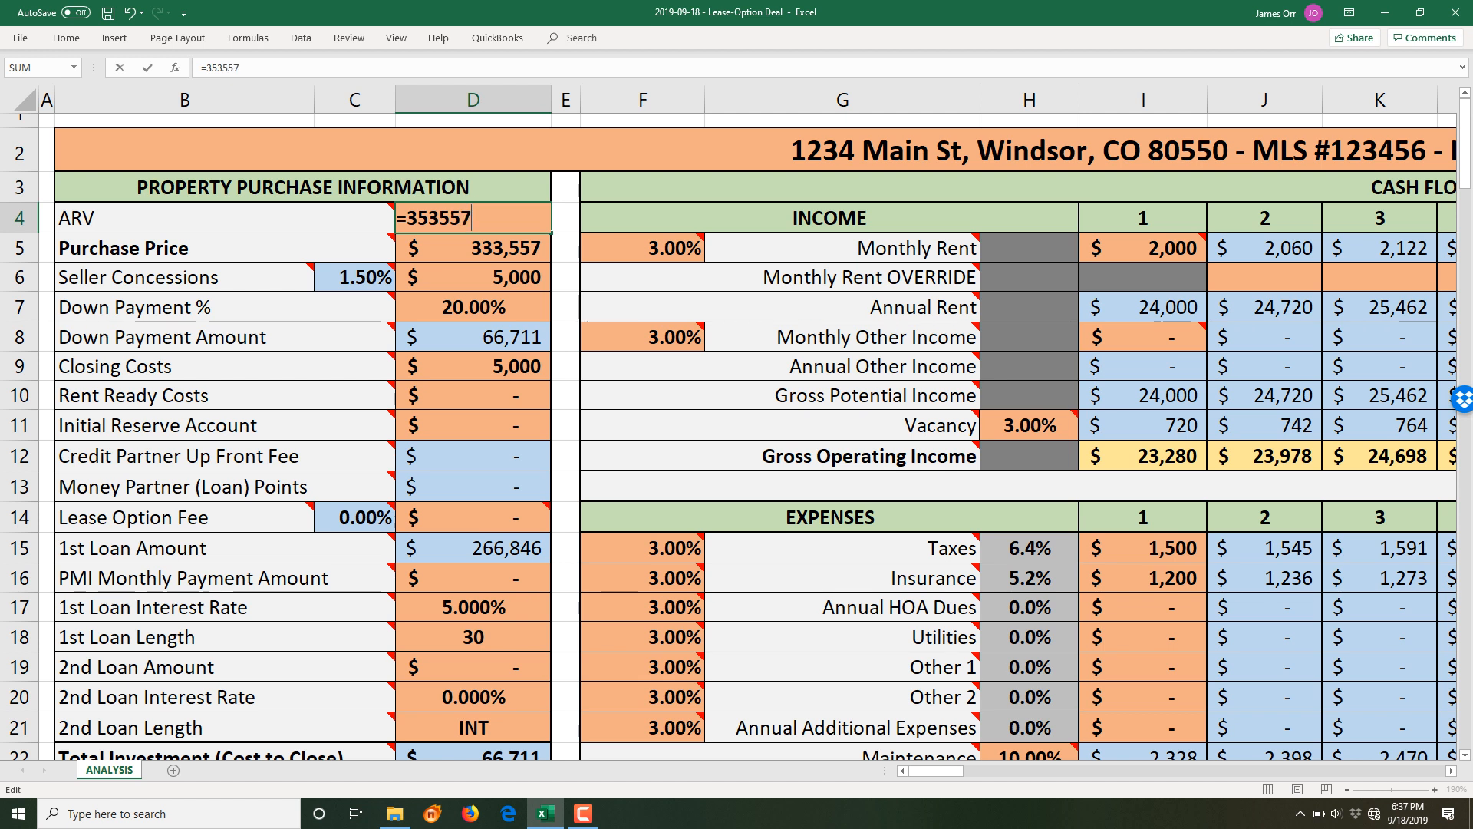
pyautogui.press('Return')
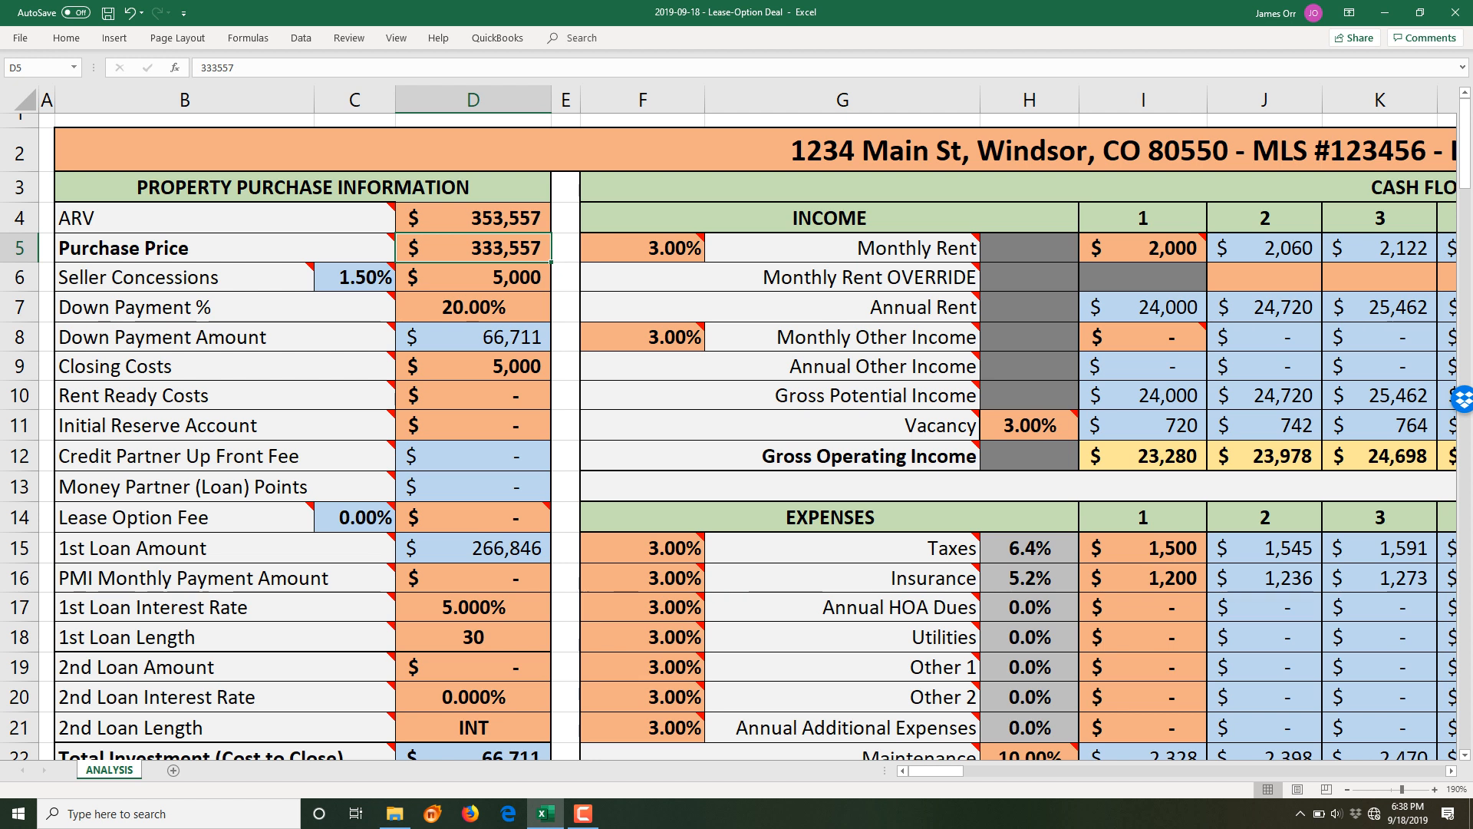
pyautogui.press('Up')
pyautogui.press('F2')
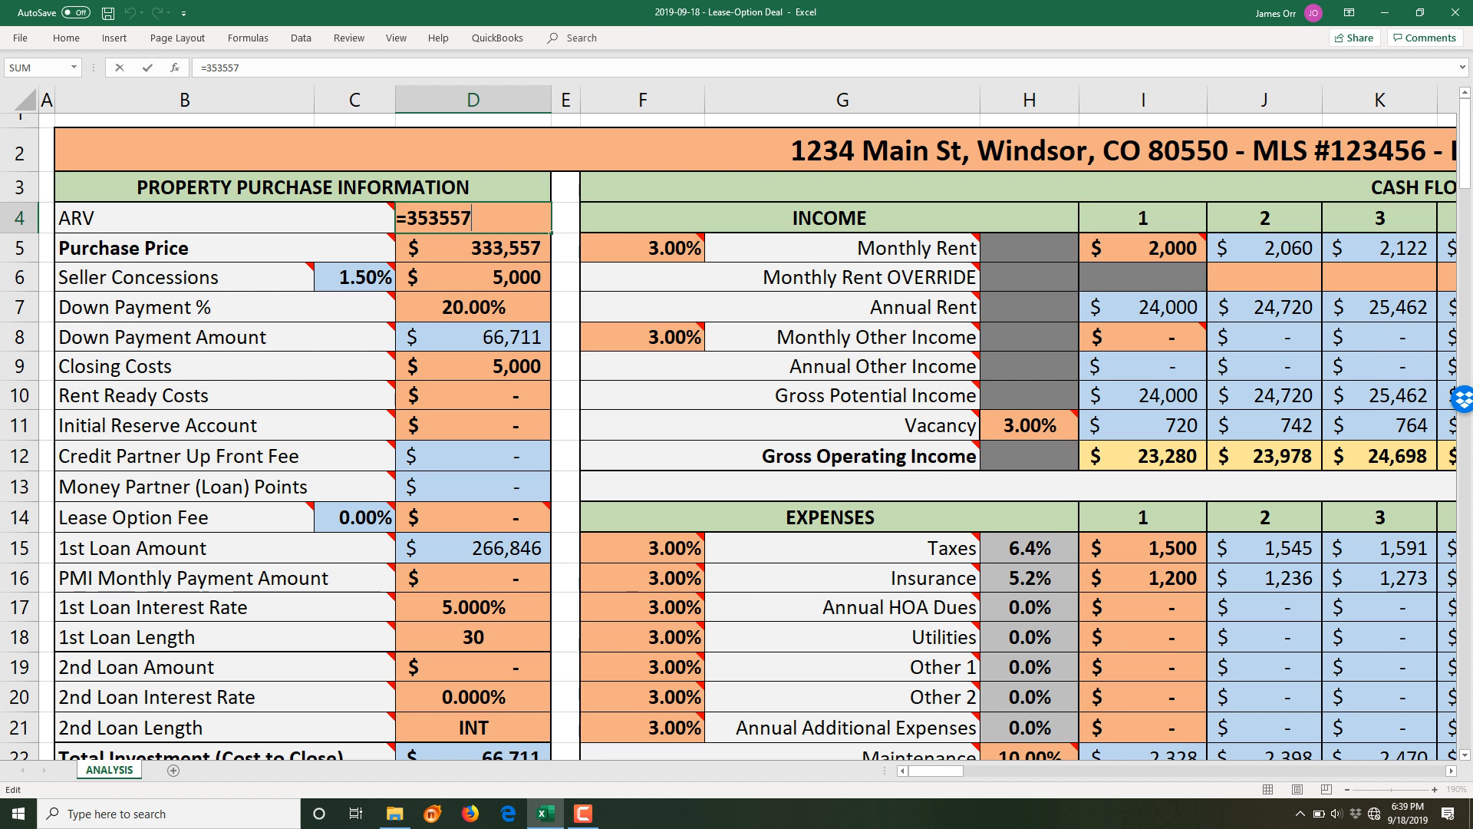
# - Append +5000, +6000, +525, +1200 and +7000 to the ARV formula in D4
pyautogui.write('+5000+')
pyautogui.write('6000+')
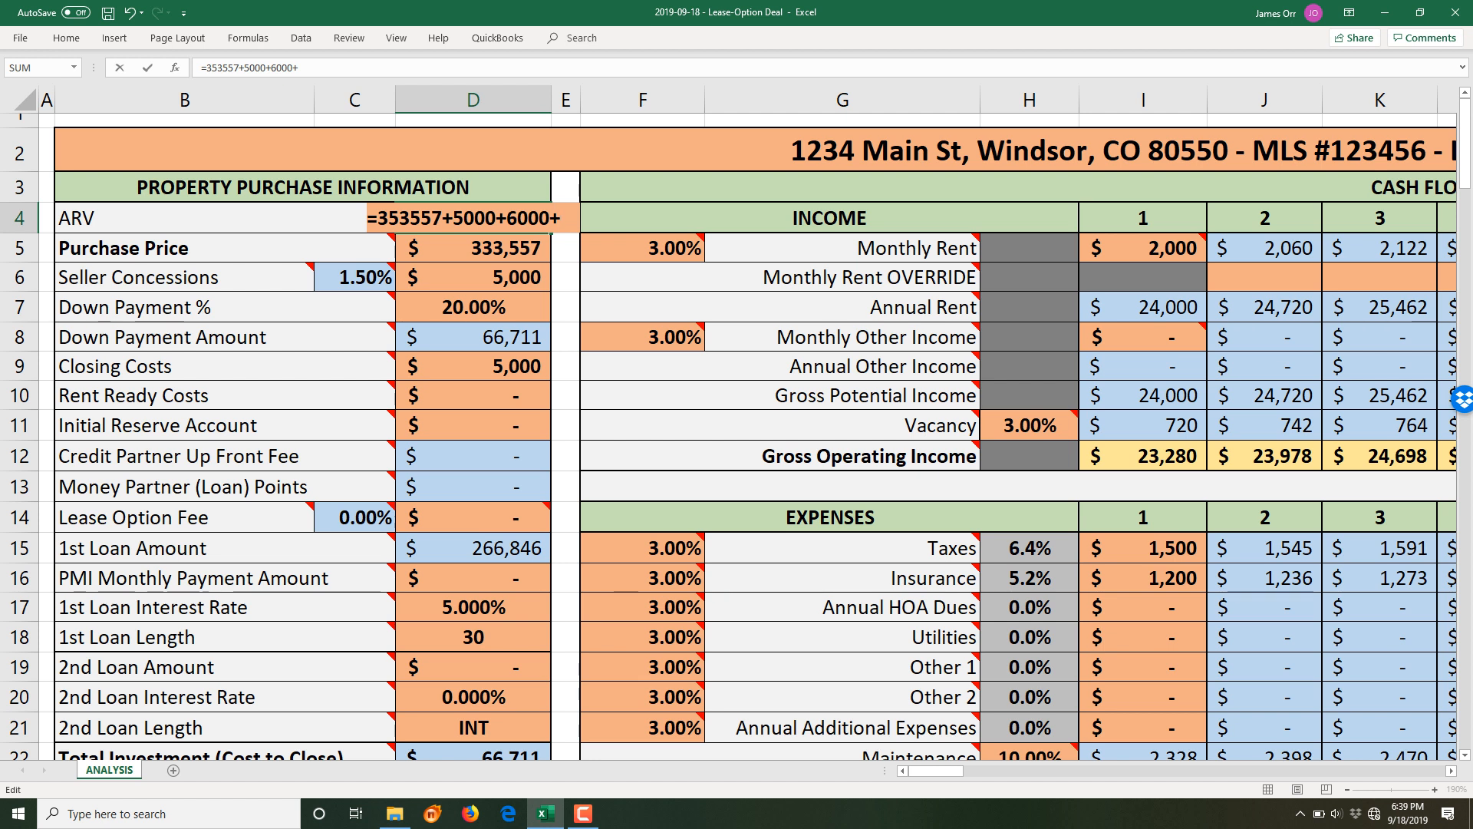
pyautogui.write('525+')
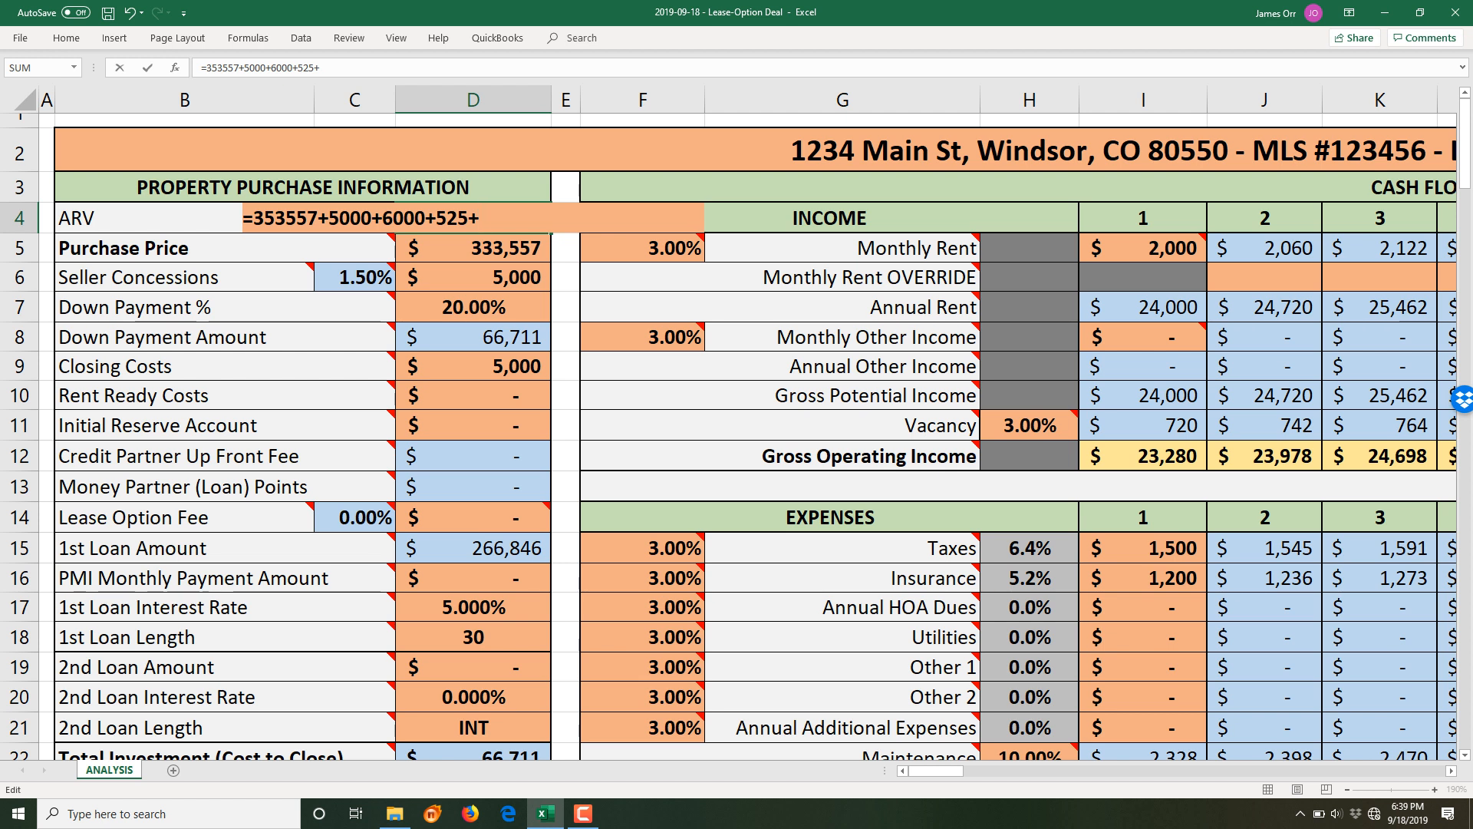
pyautogui.write('1200+')
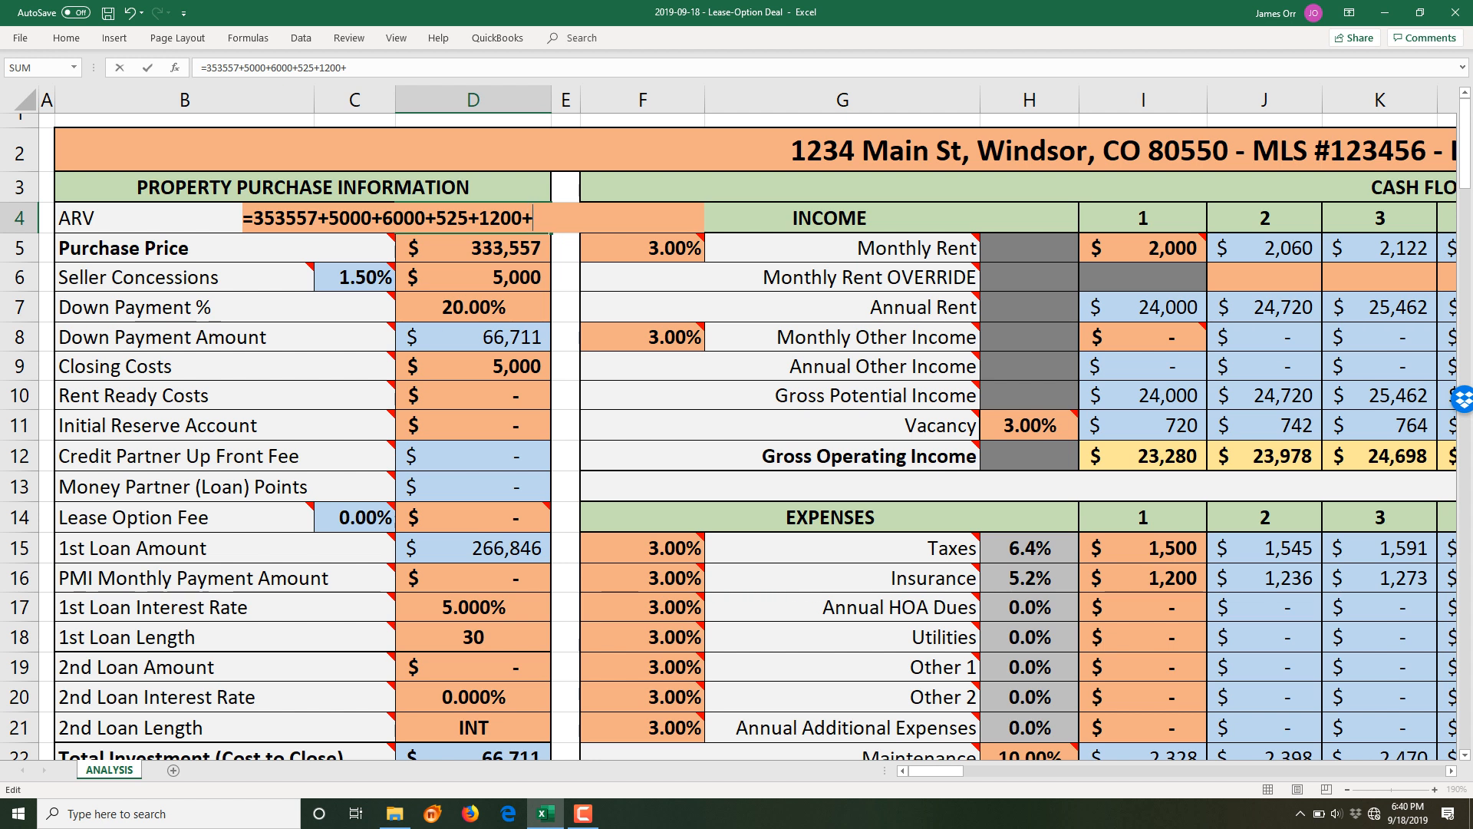
pyautogui.write('7000+')
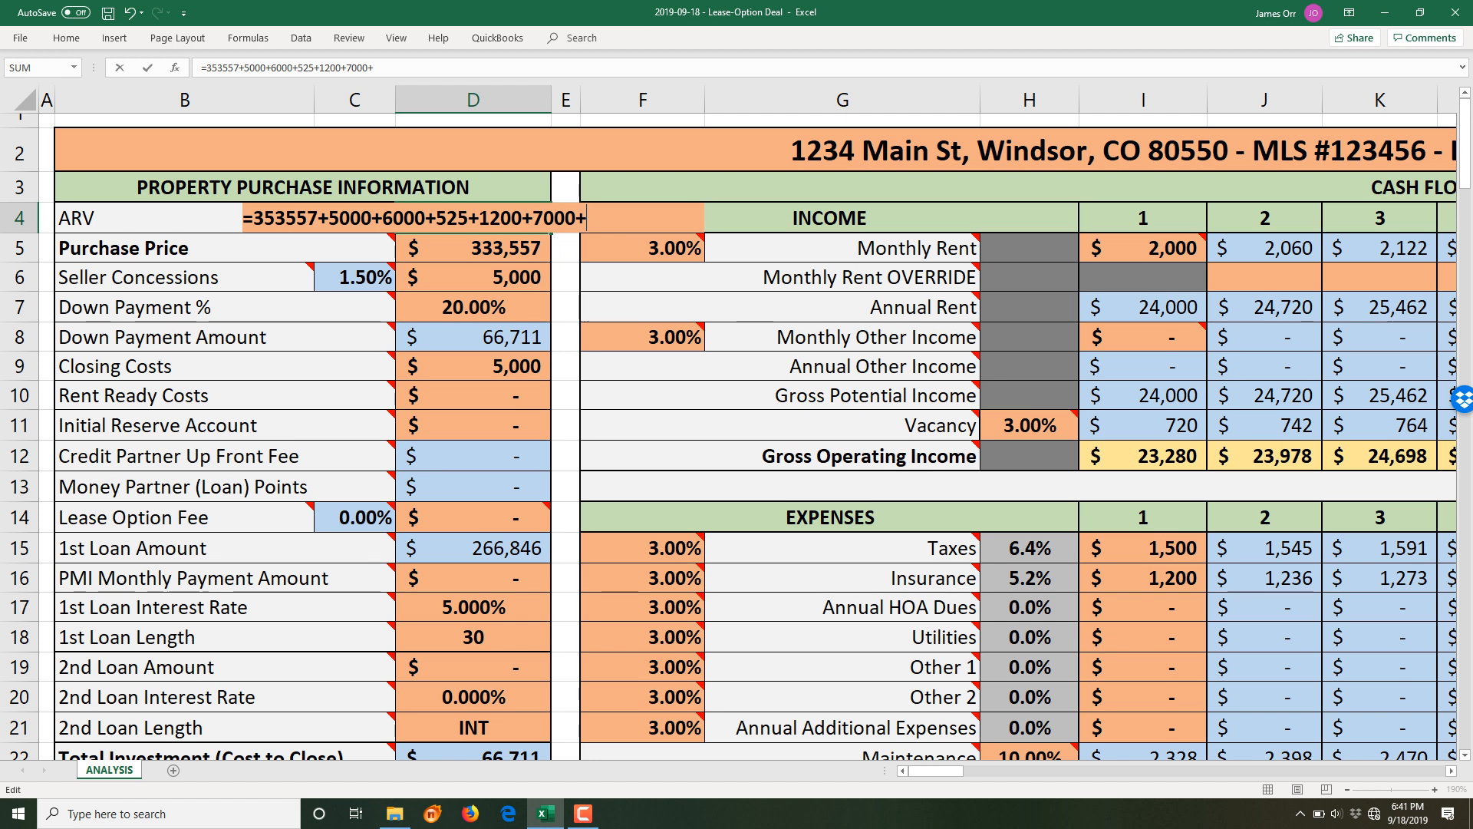
# - Add 350 as the final amount, remove the trailing plus and commit the ARV to $373,632
pyautogui.write('350+')
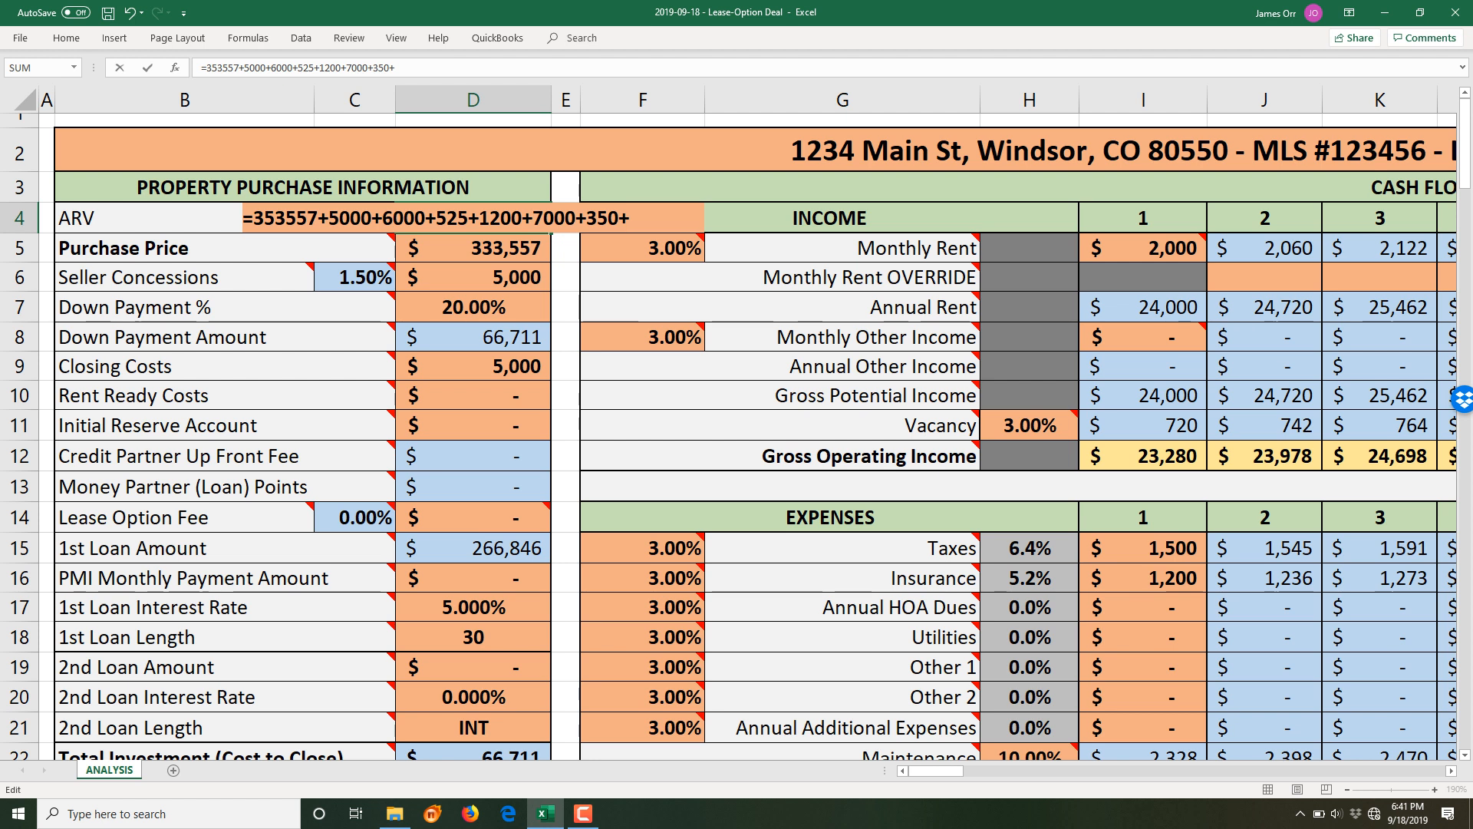
pyautogui.press('BackSpace')
pyautogui.press('Return')
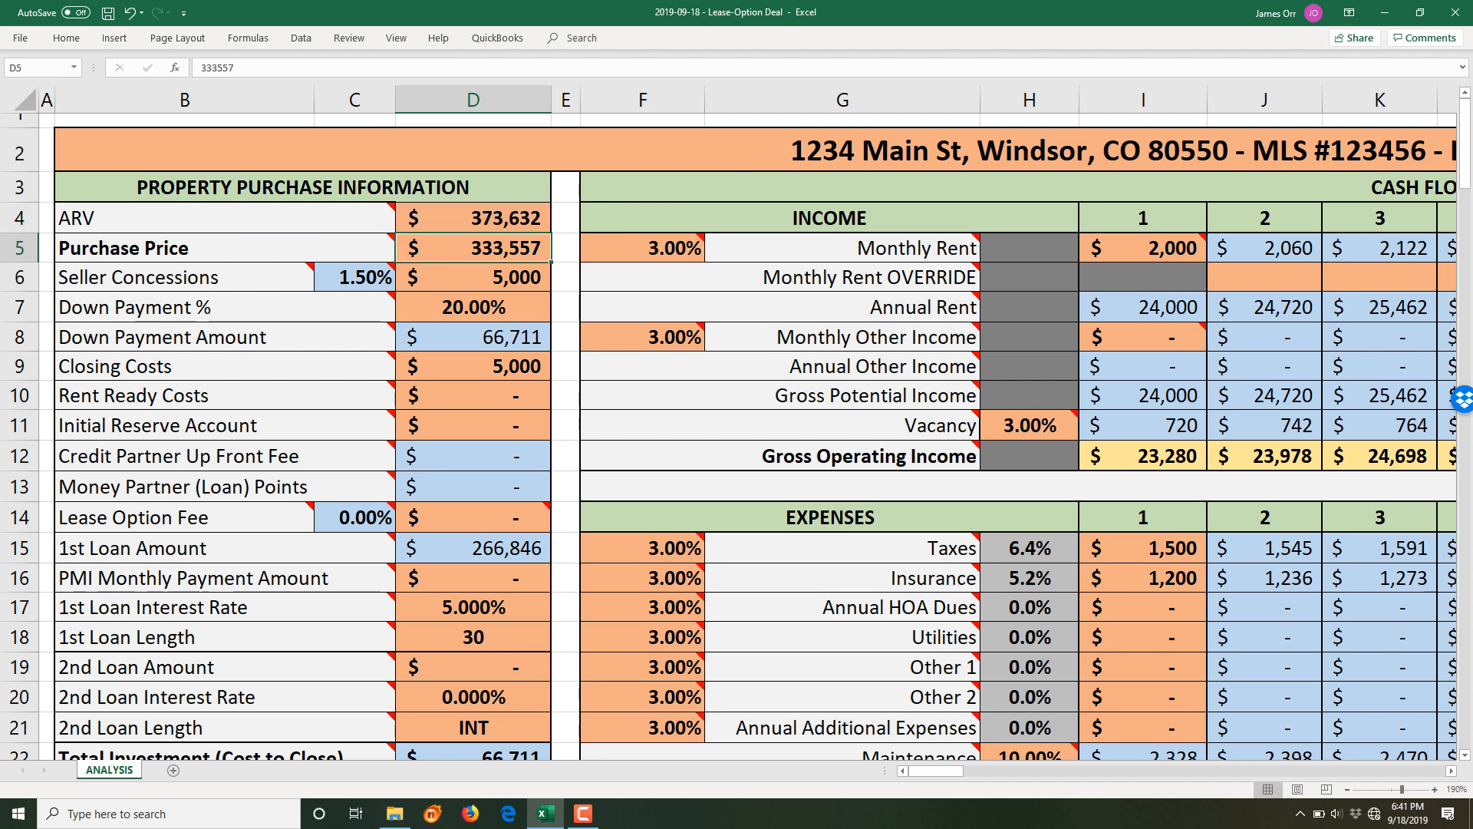
pyautogui.click(474, 218)
# - Select the added amounts in the ARV formula in the formula bar
pyautogui.click(393, 68)
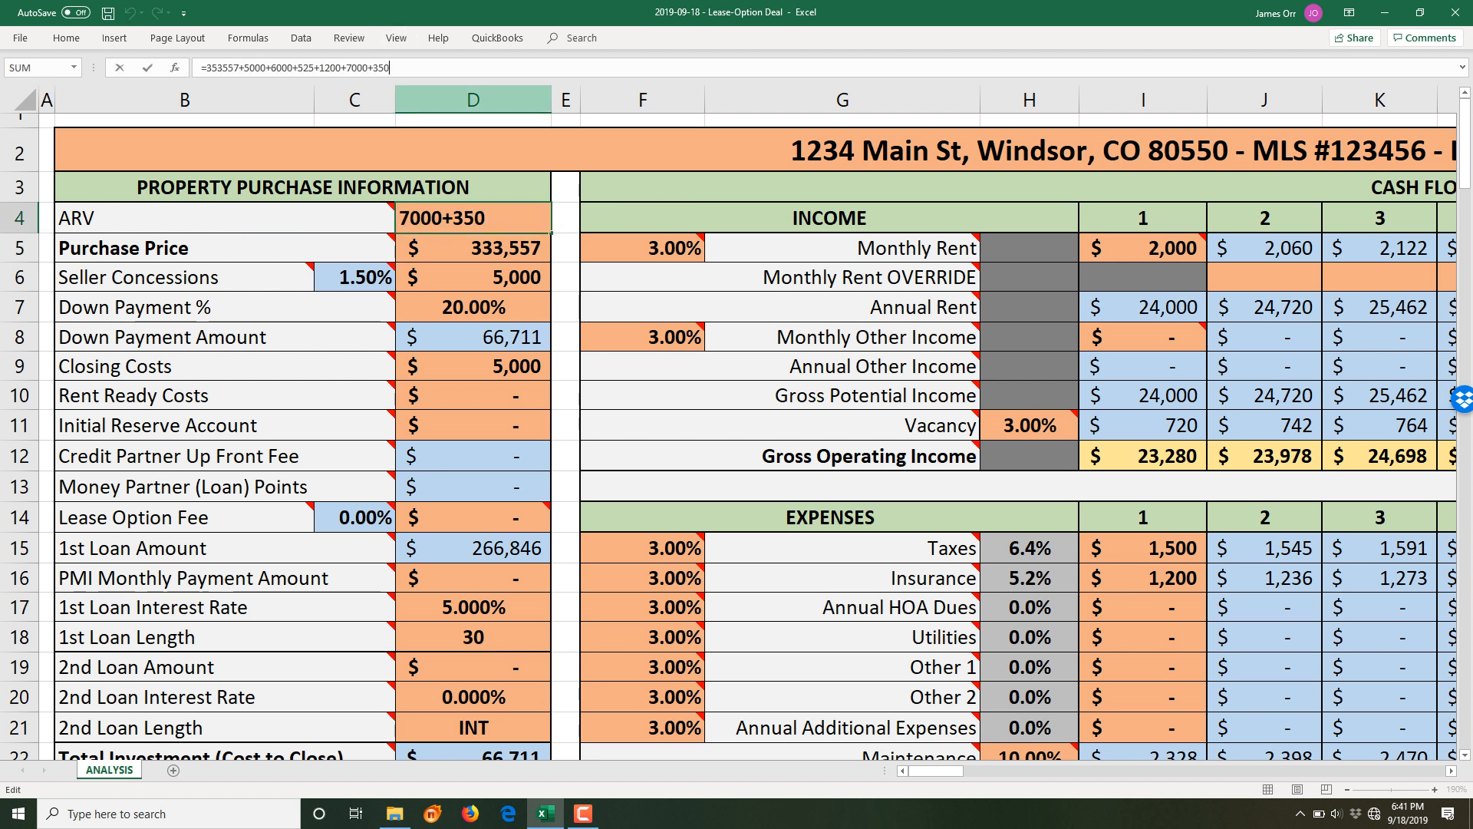
pyautogui.moveTo(389, 68); pyautogui.dragTo(244, 68)
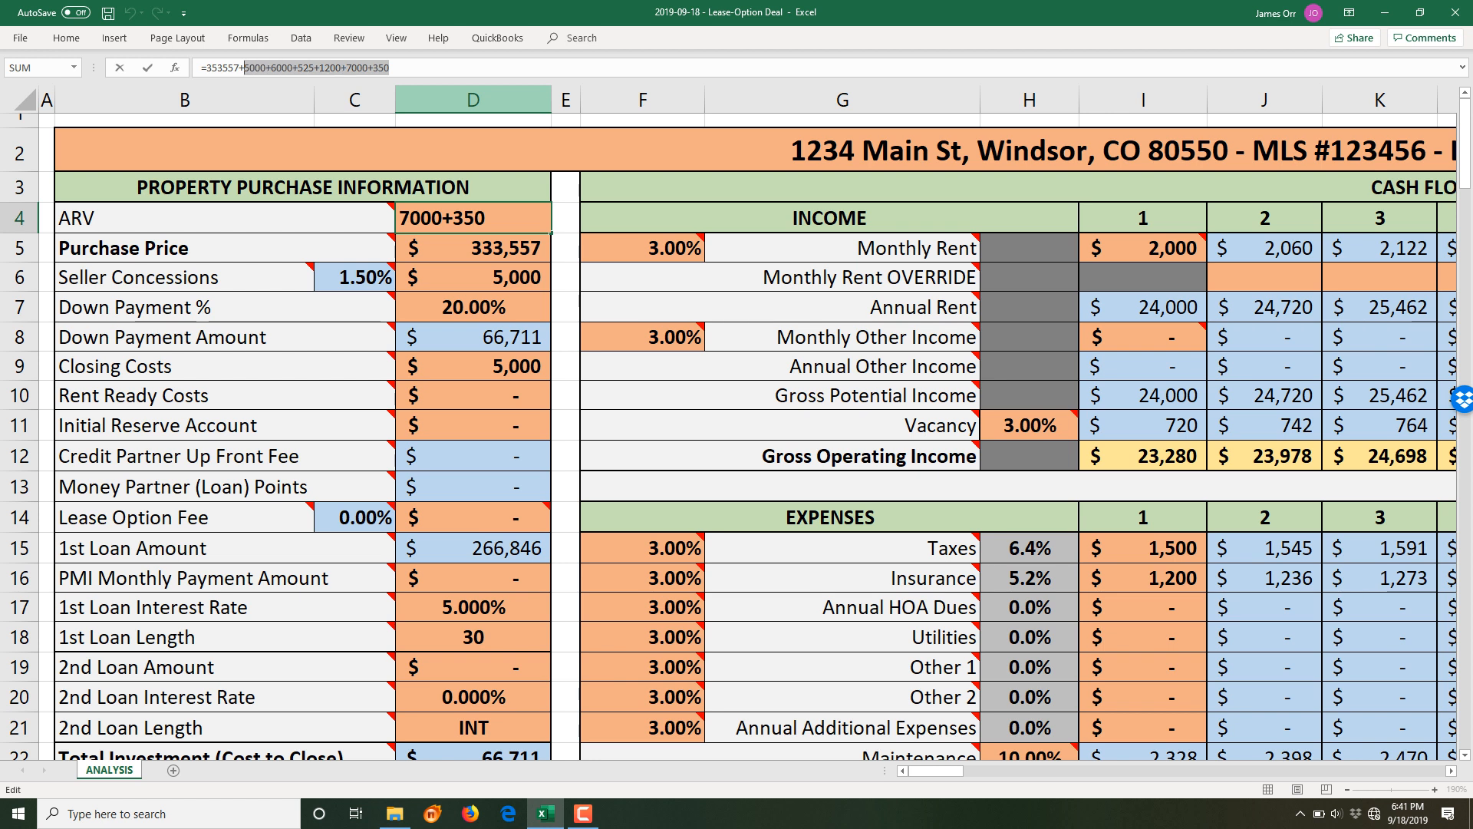
pyautogui.scroll(-19, 244, 68)
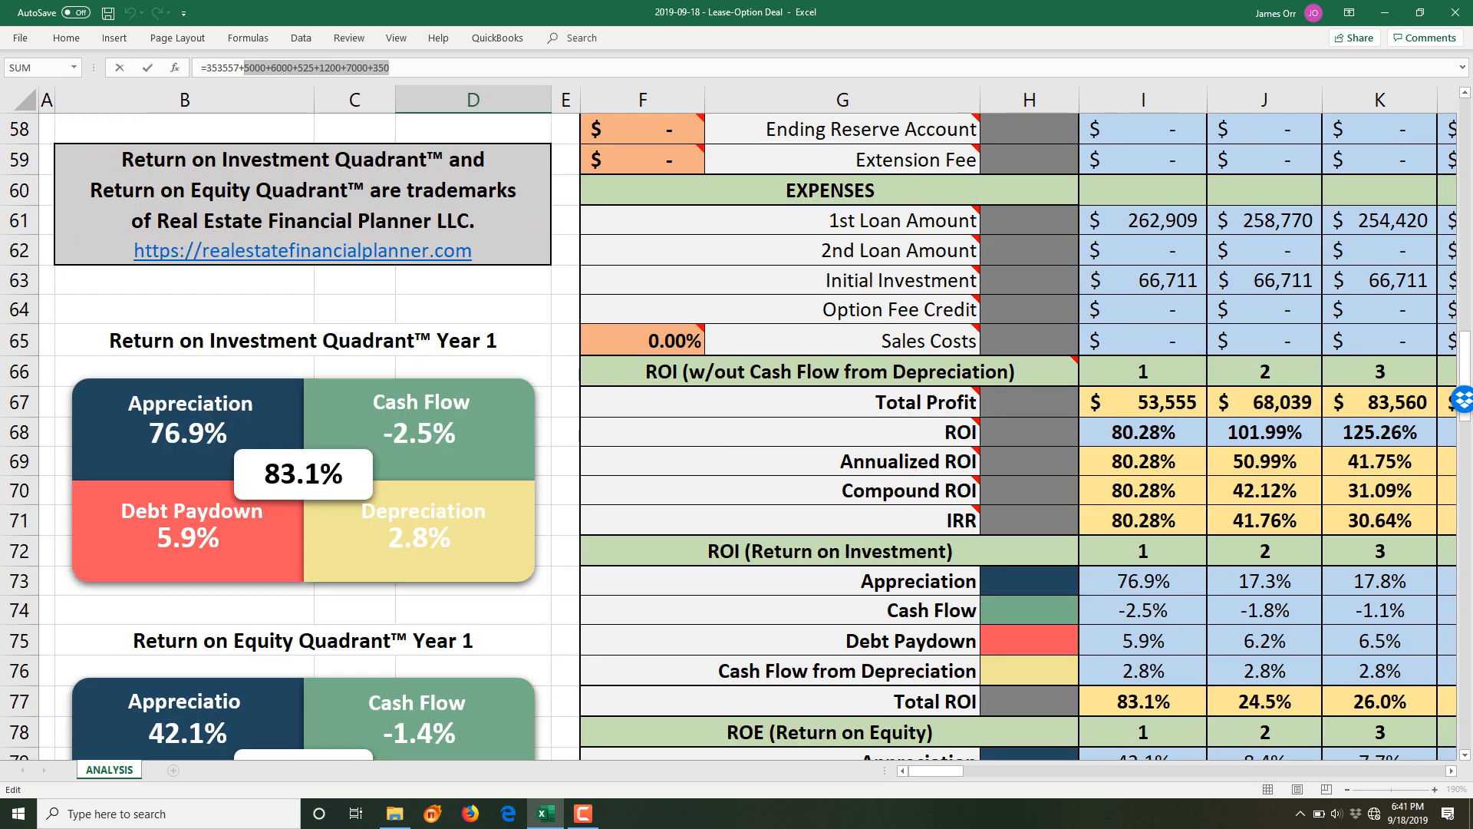
pyautogui.scroll(-19, 731, 436)
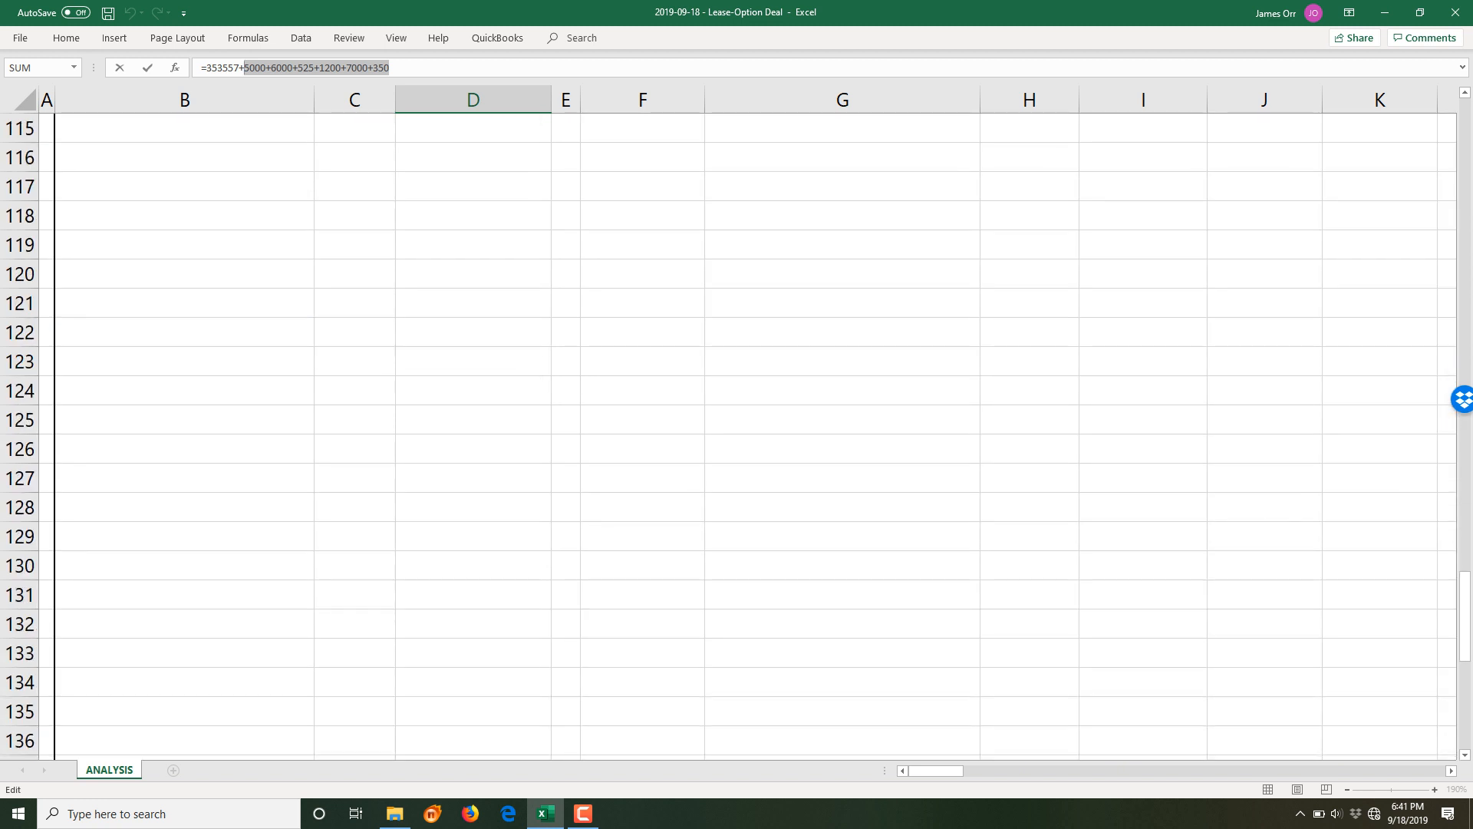
pyautogui.scroll(10, 730, 436)
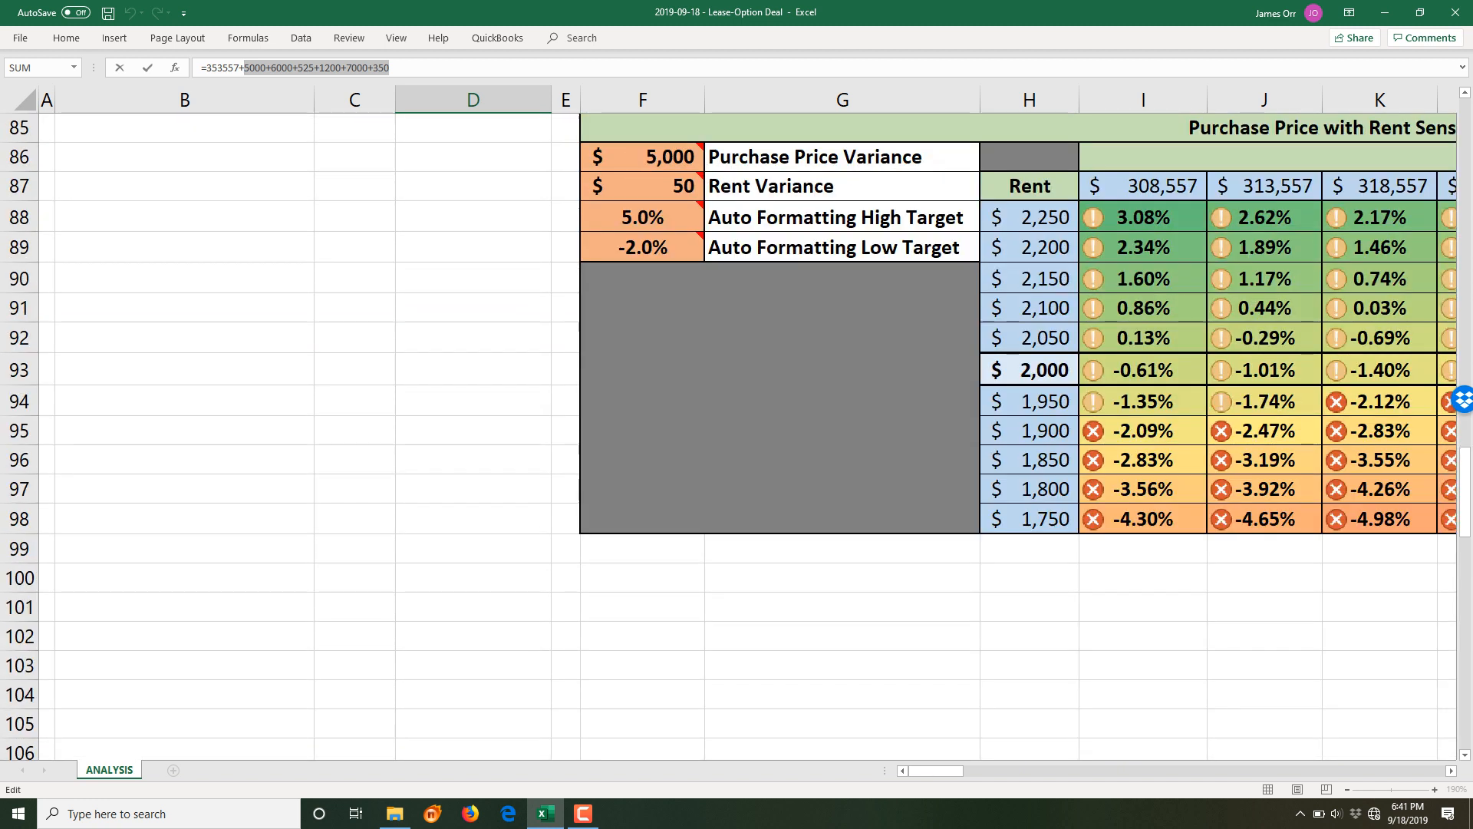
pyautogui.scroll(-10, 731, 436)
pyautogui.scroll(4, 731, 436)
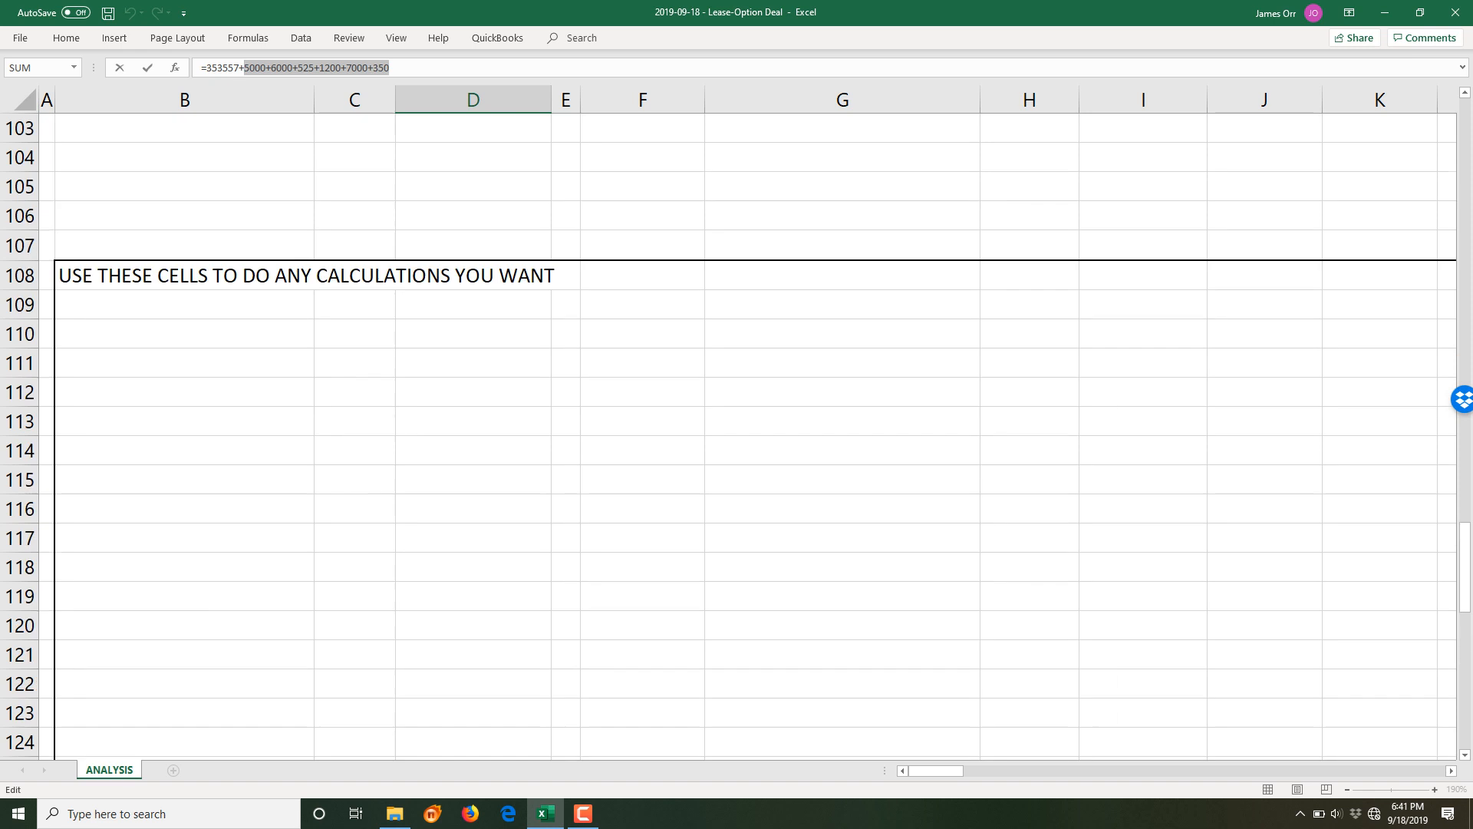
# - Paste the amounts list 5000+6000+525+1200+7000+350 into scratch cell B110
pyautogui.click(184, 334)
pyautogui.scroll(20, 400, 324)
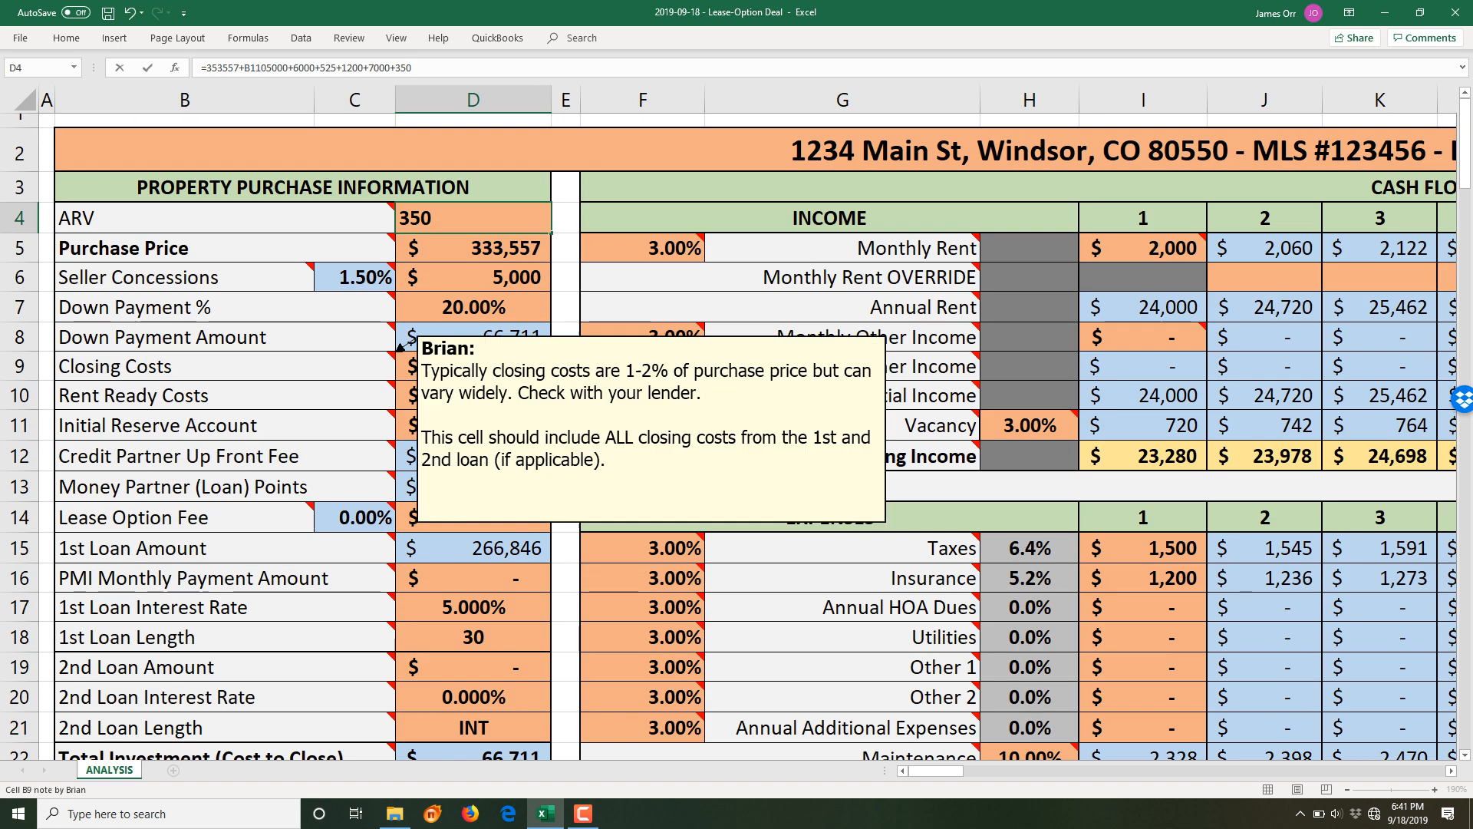
pyautogui.scroll(-20, 400, 325)
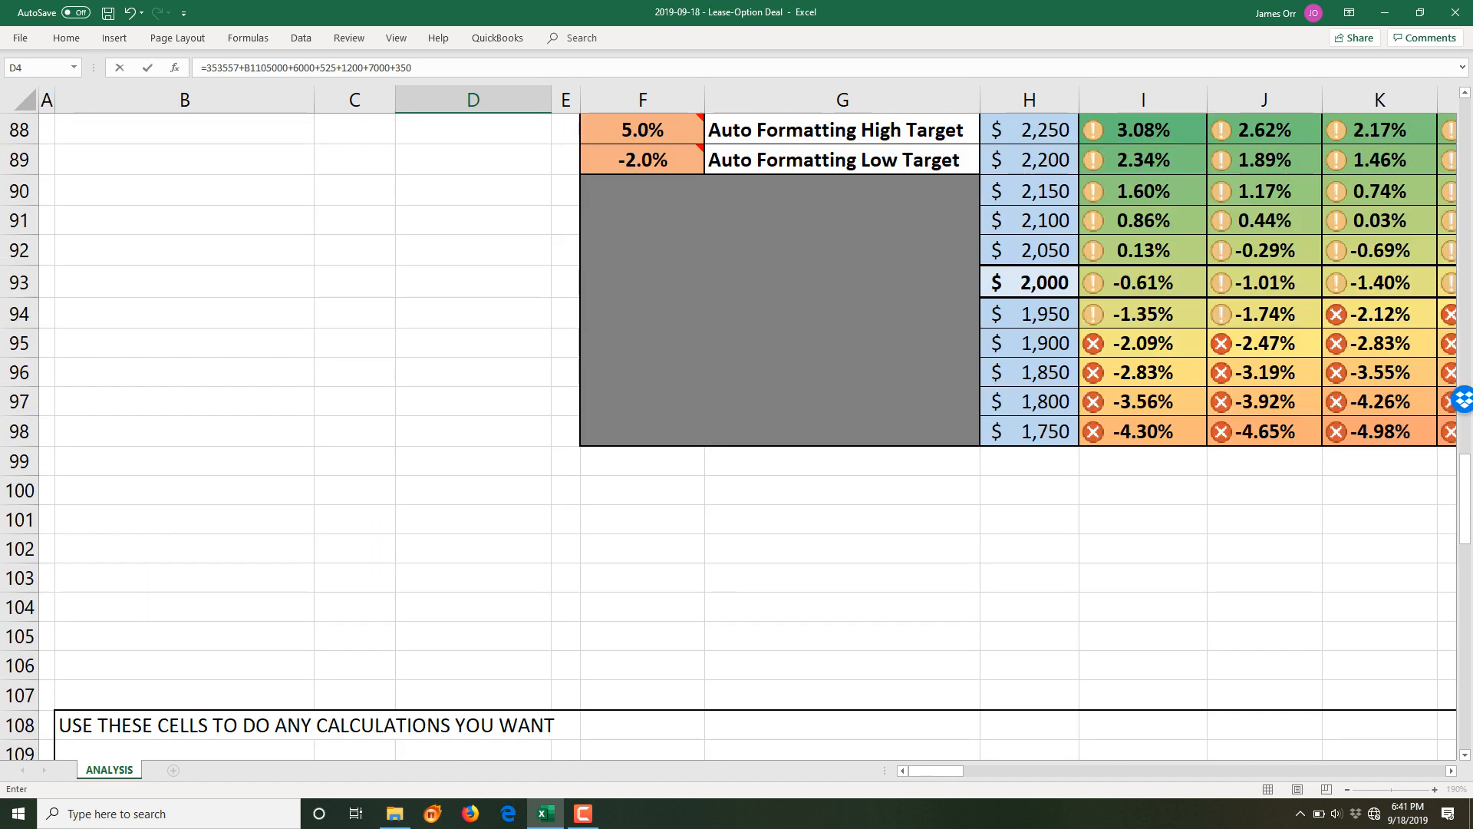
pyautogui.scroll(-5, 731, 436)
pyautogui.click(184, 333)
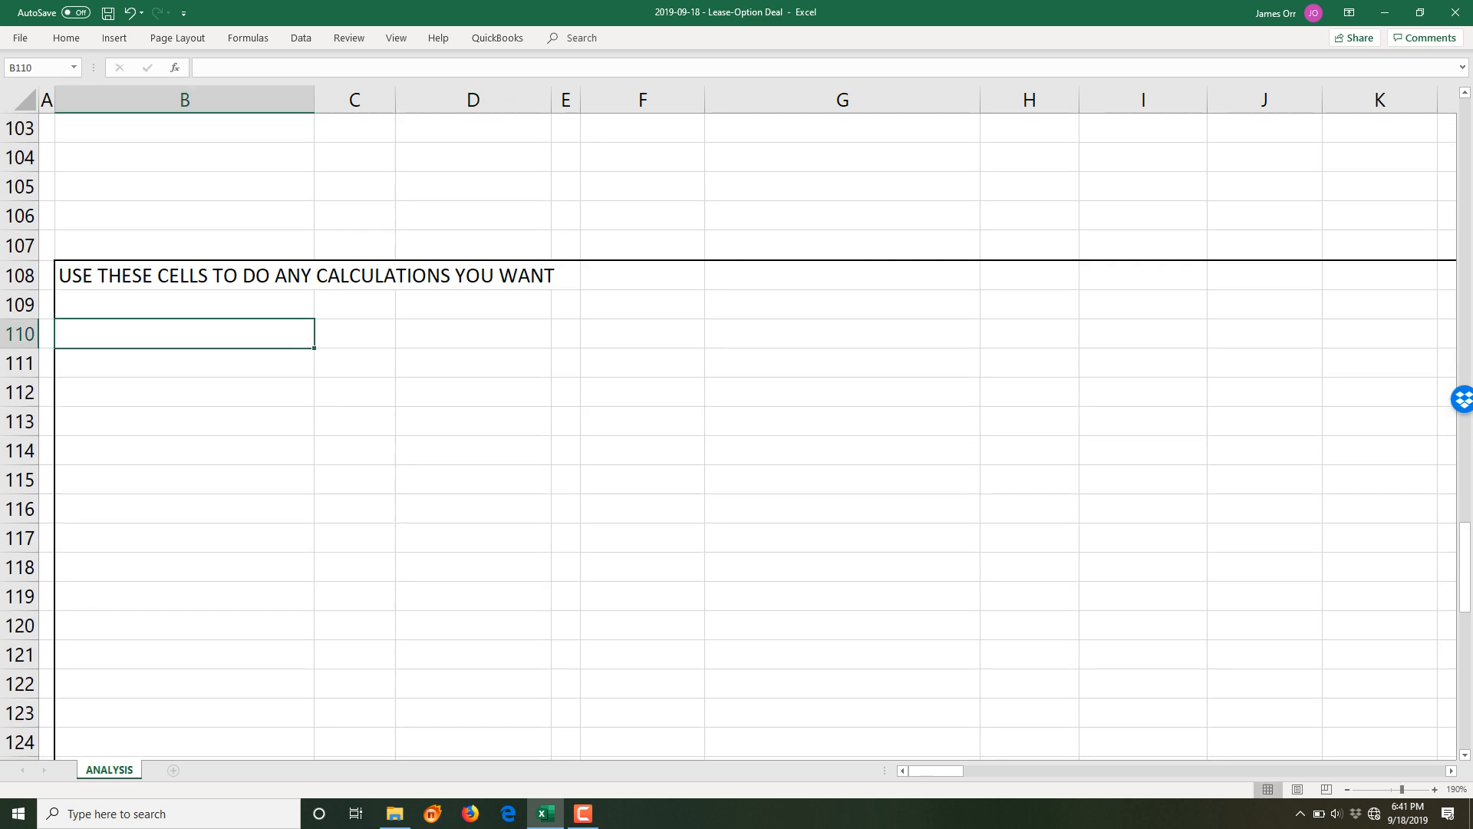
pyautogui.click(211, 68)
pyautogui.write('5000+6000+525+1200+7000+350')
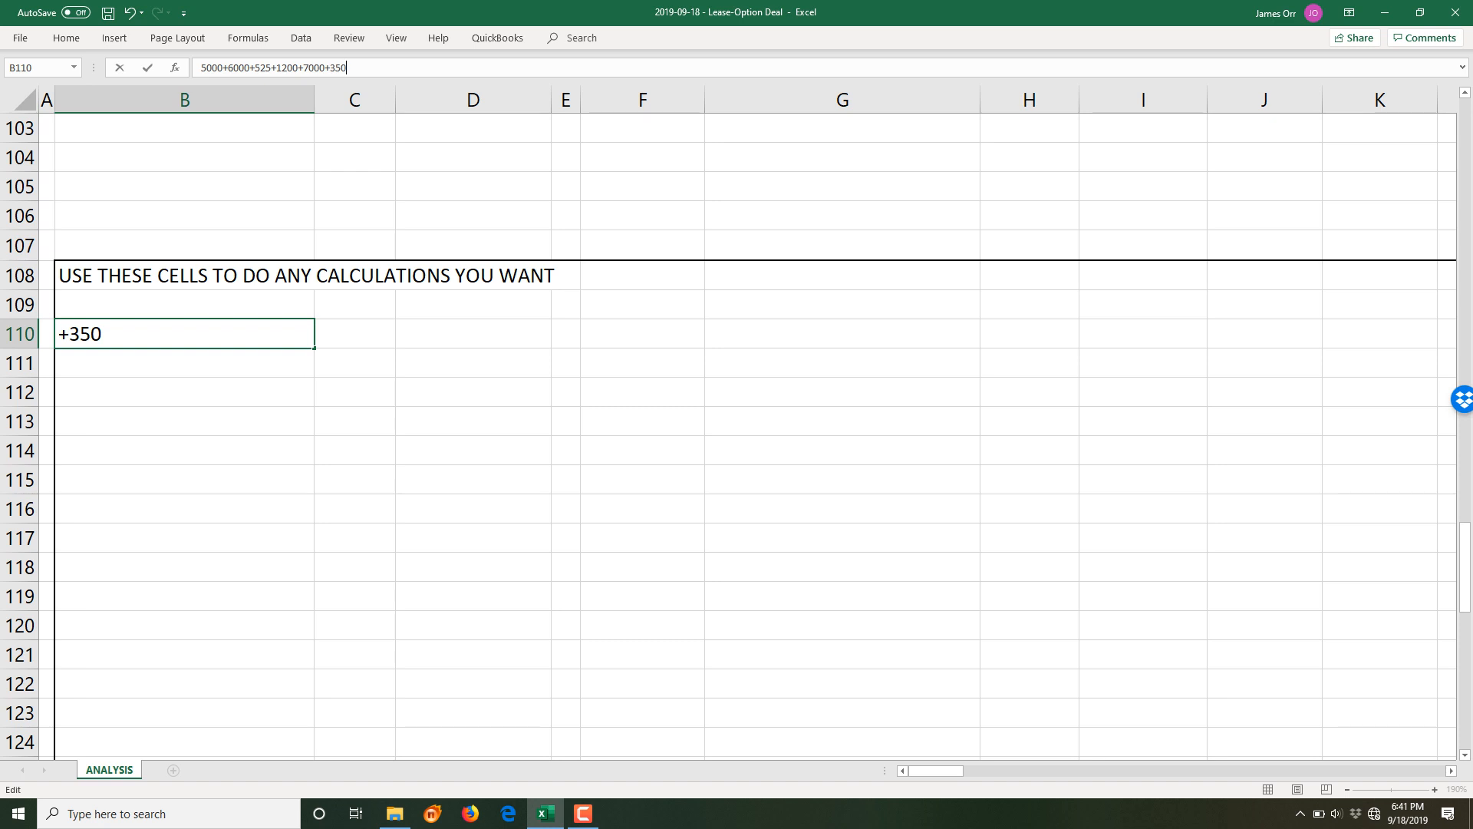
pyautogui.press('Return')
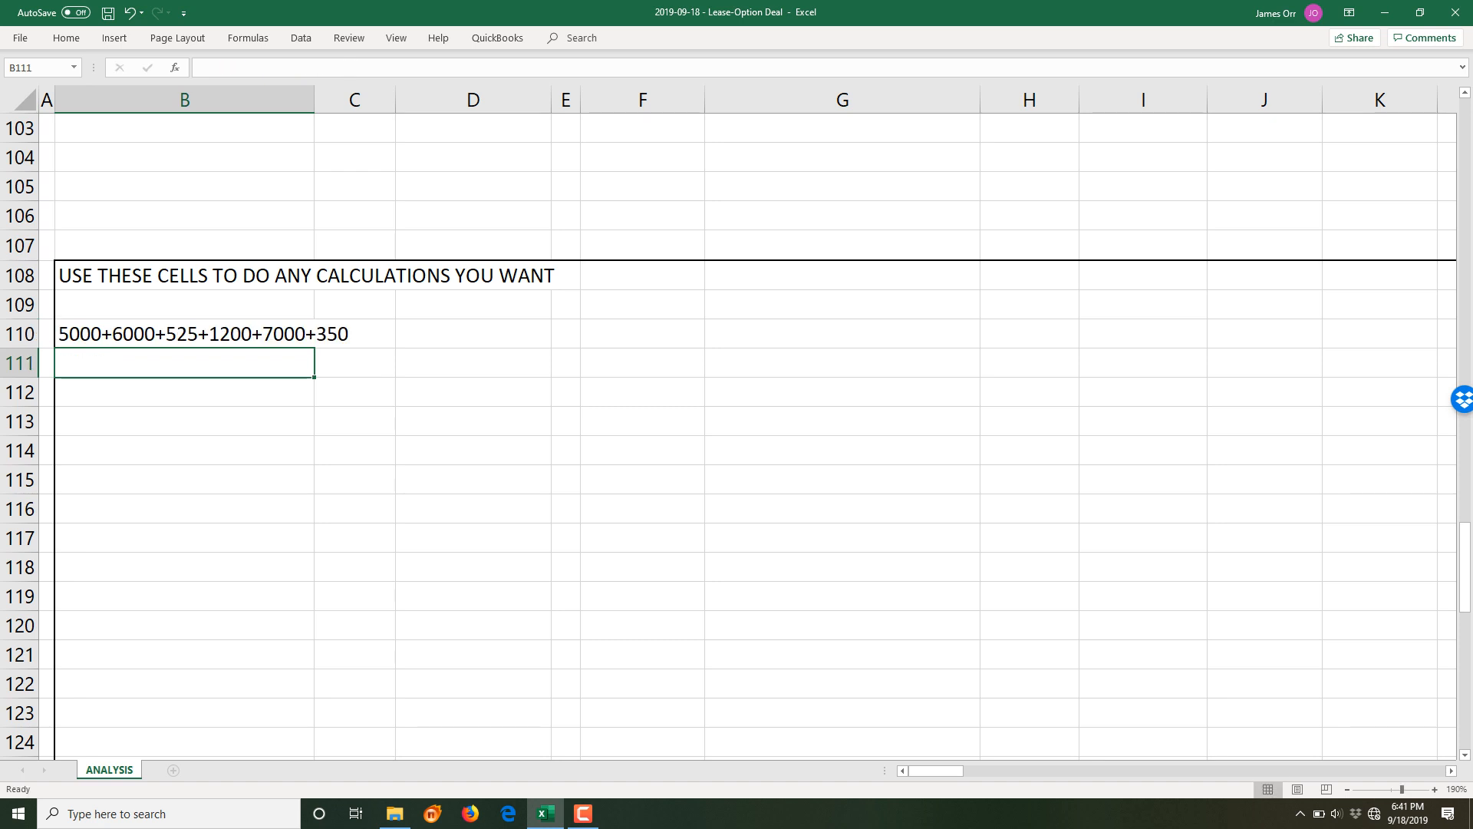
# - Itemize 5000 labelled AC and 6000 labelled Backyrd in the scratch rows below
pyautogui.write('5000')
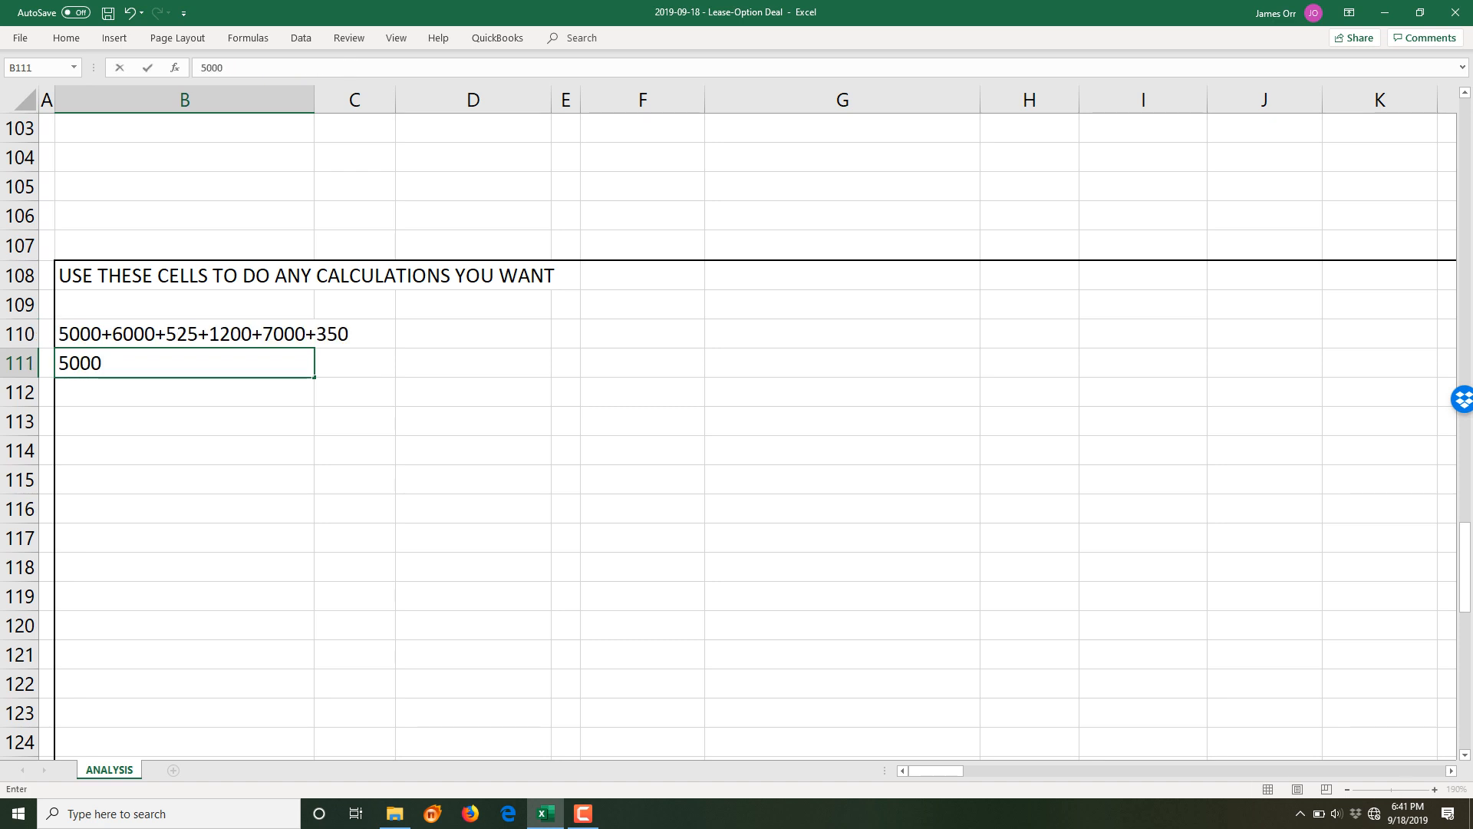
pyautogui.press('Tab')
pyautogui.write('AC')
pyautogui.press('Return')
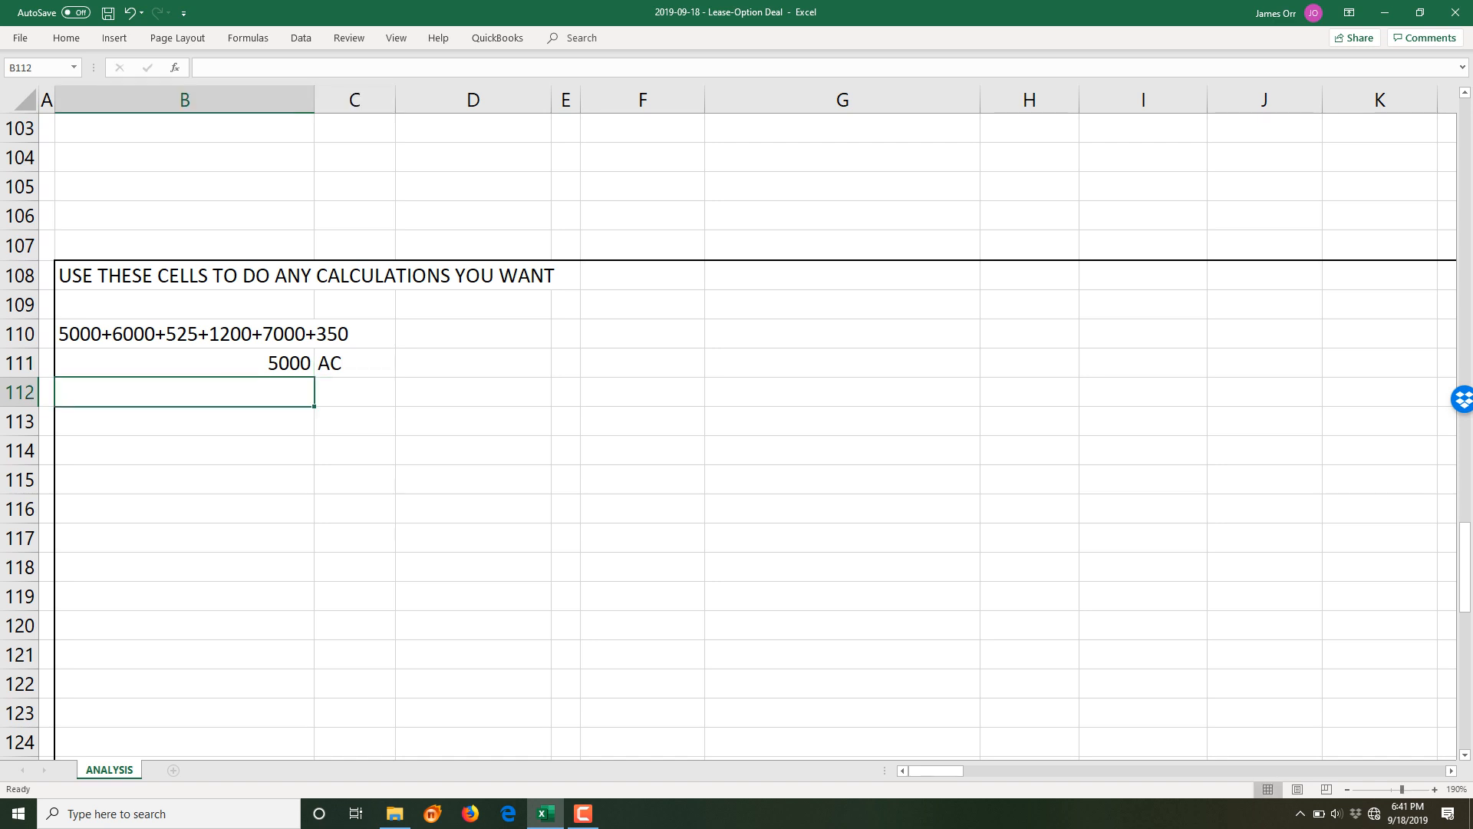
pyautogui.write('6000')
pyautogui.press('Tab')
pyautogui.write('Backyr')
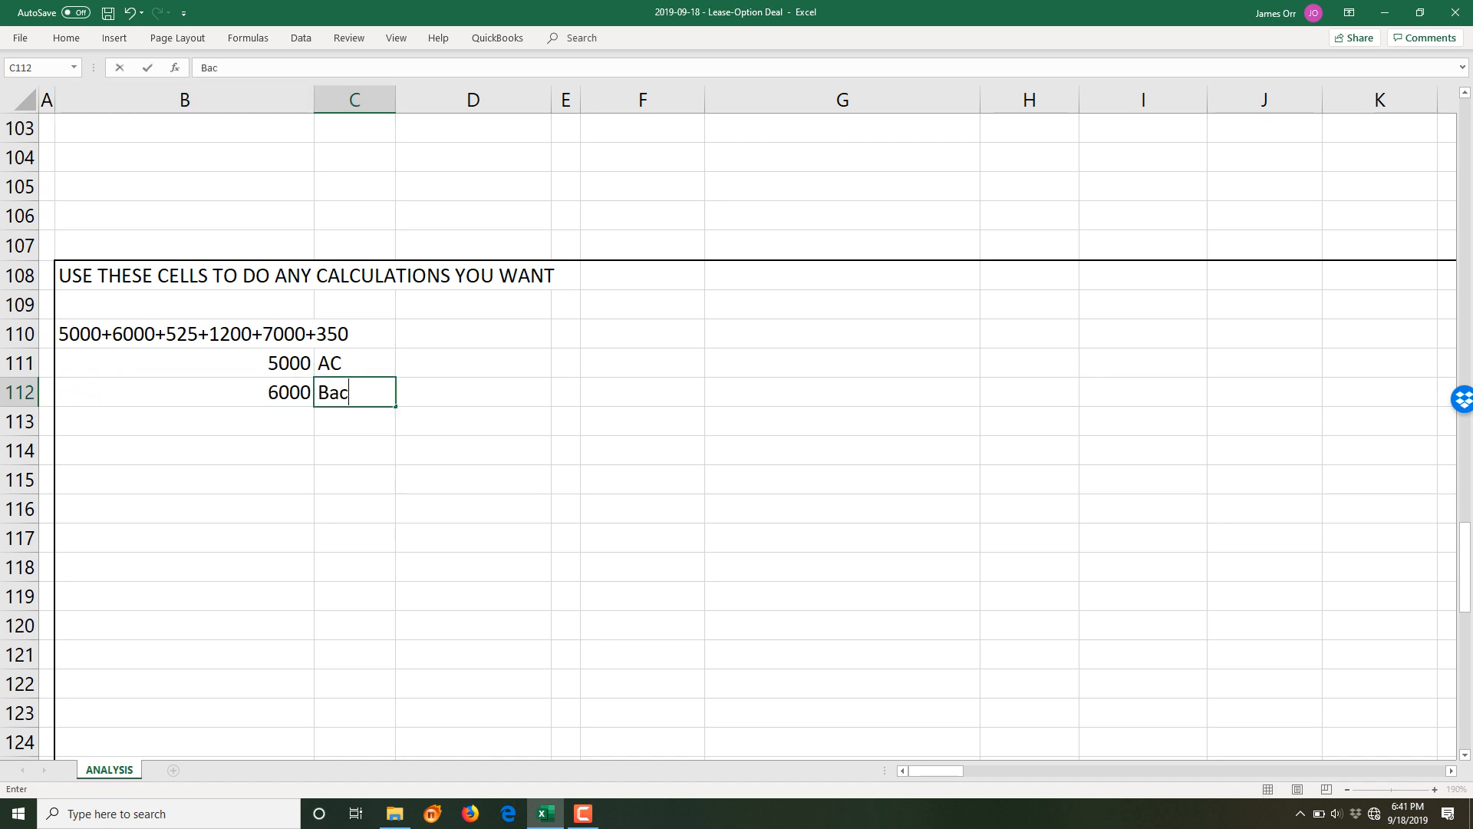
pyautogui.write('d')
pyautogui.scroll(19, 729, 430)
pyautogui.scroll(15, 729, 430)
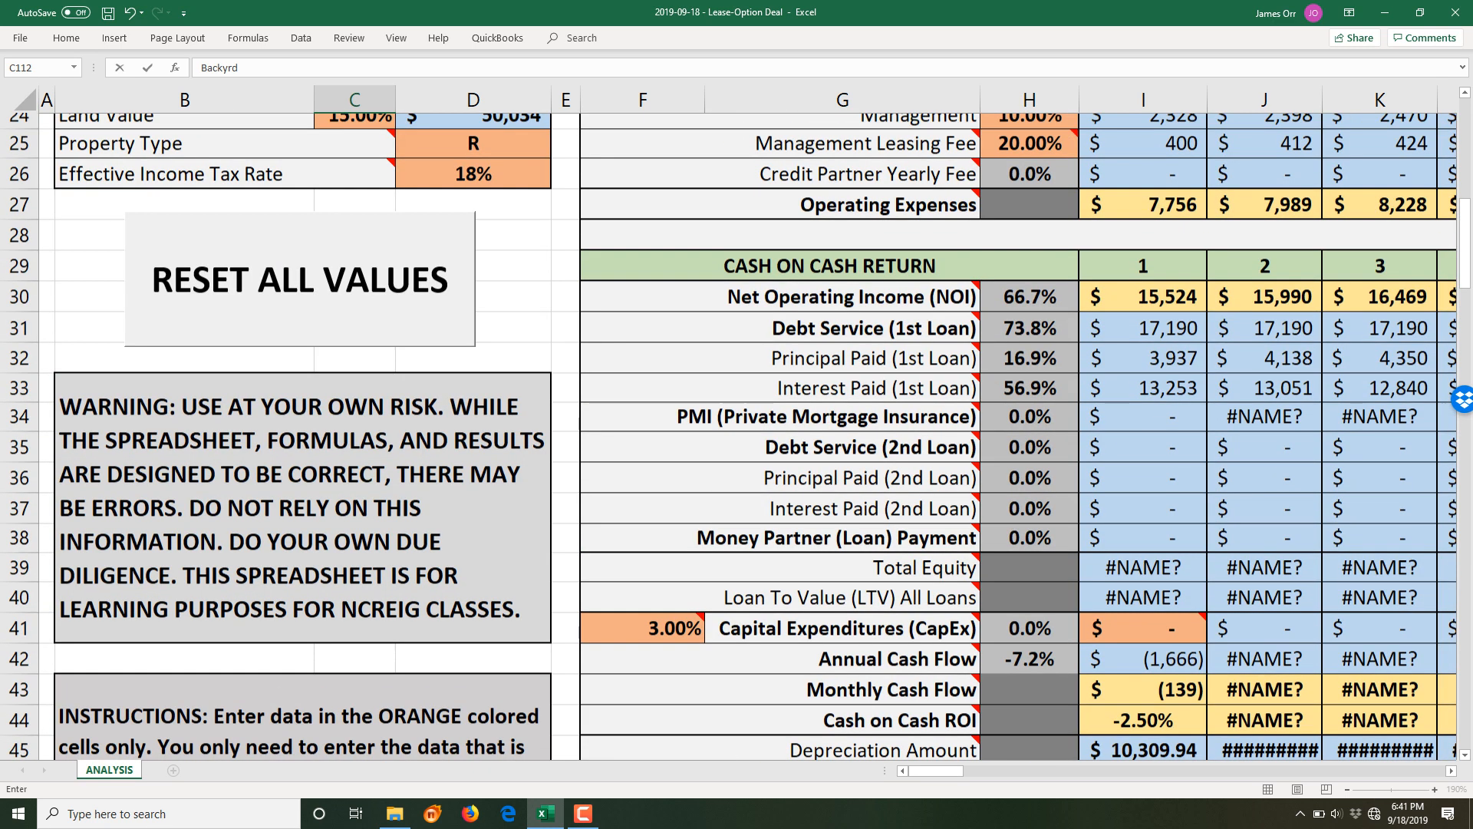
# - Delete the stray B110 reference from the D4 formula so the ARV totals $373,632
pyautogui.click(473, 218)
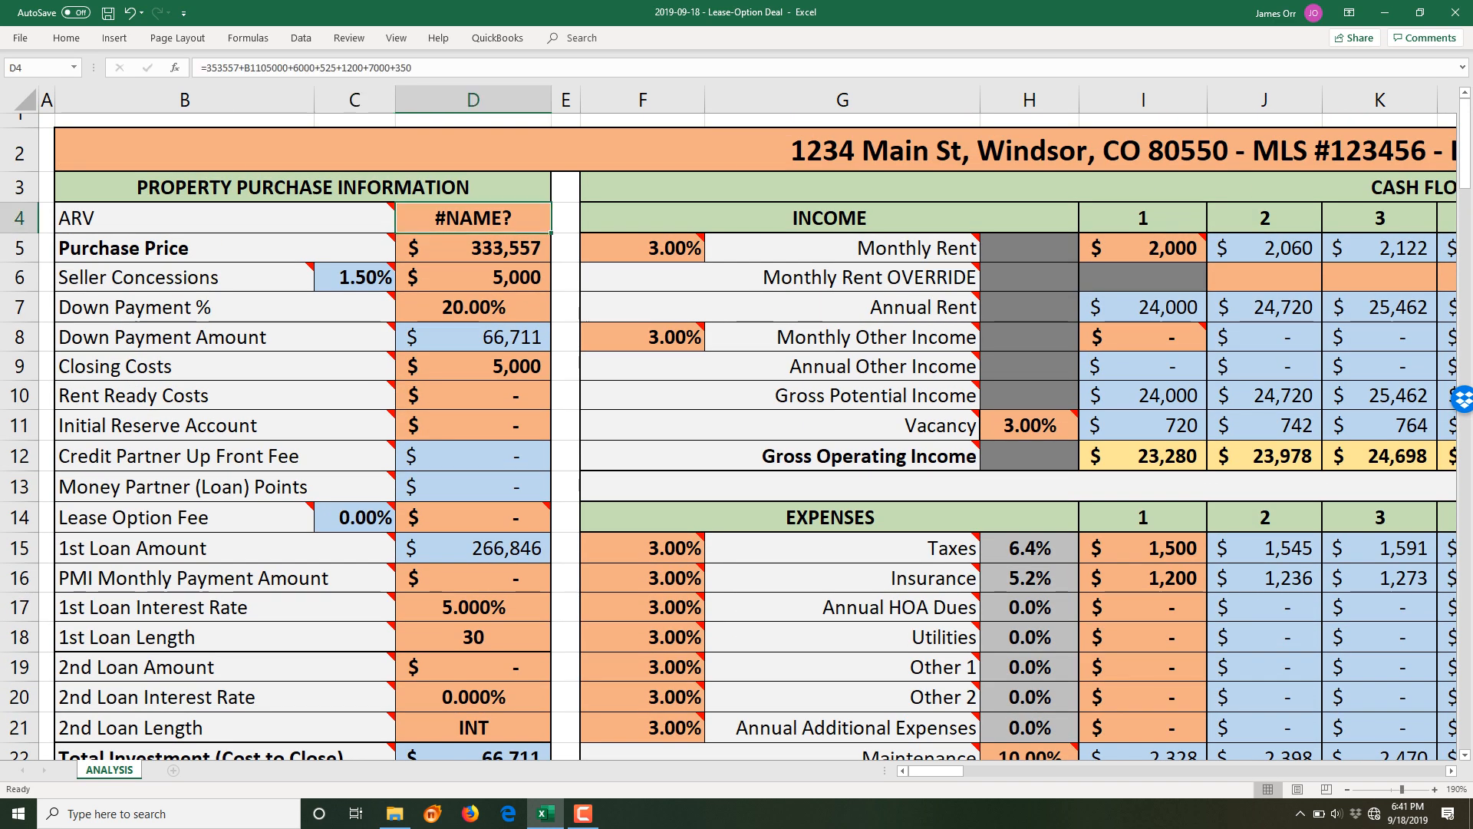
pyautogui.press('F2')
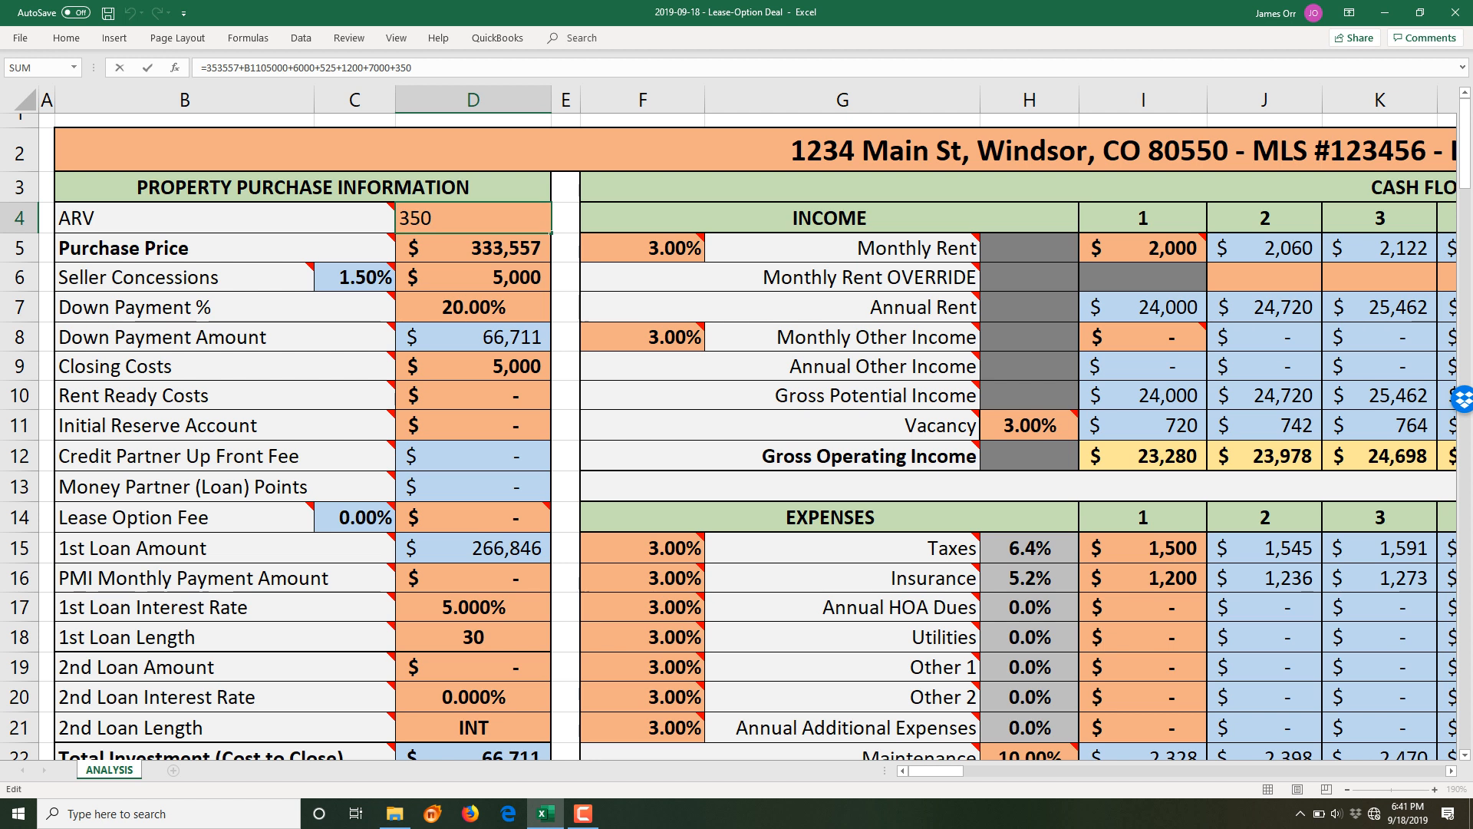
pyautogui.press('Return')
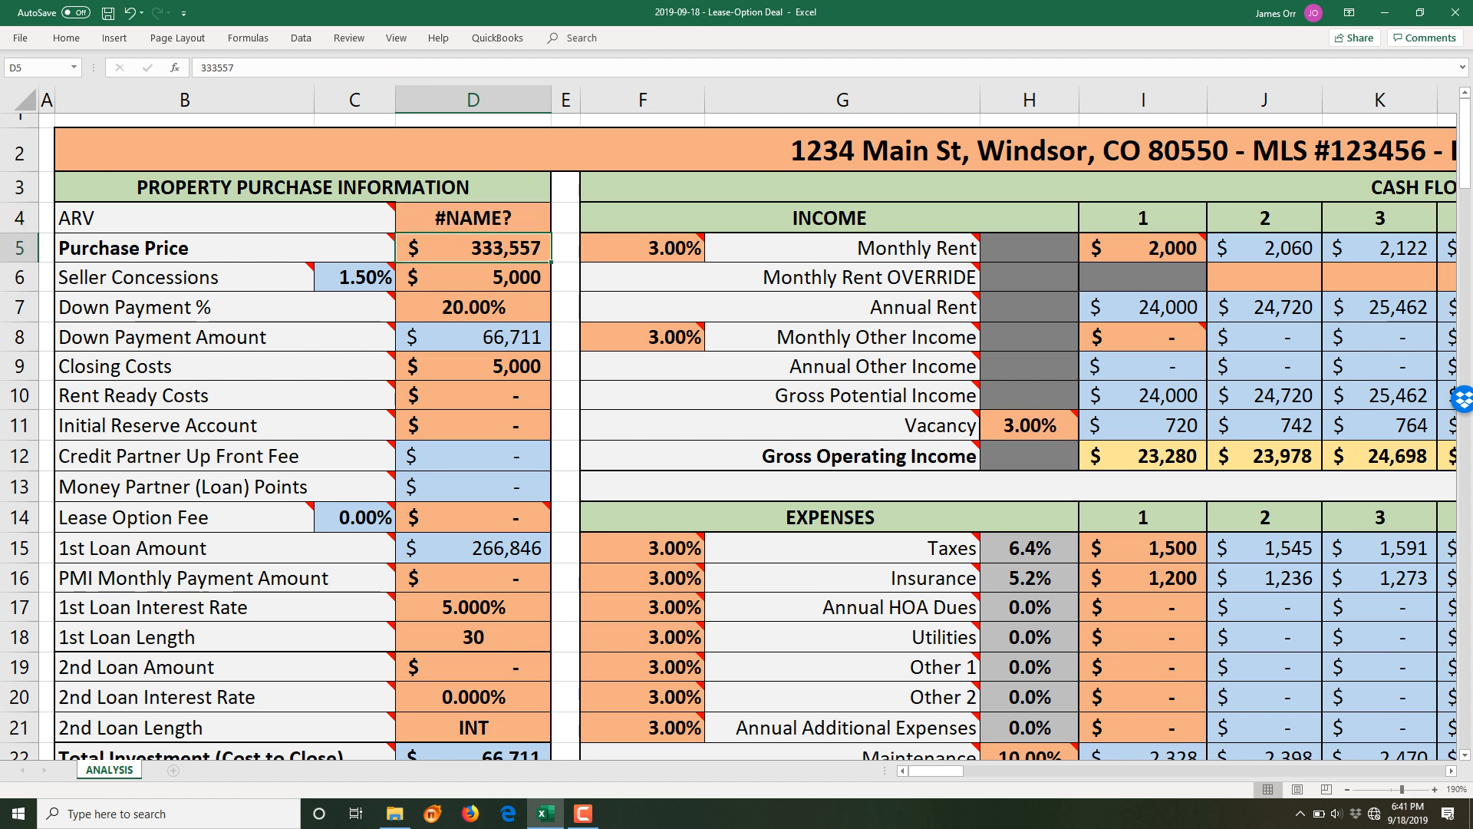
pyautogui.click(473, 218)
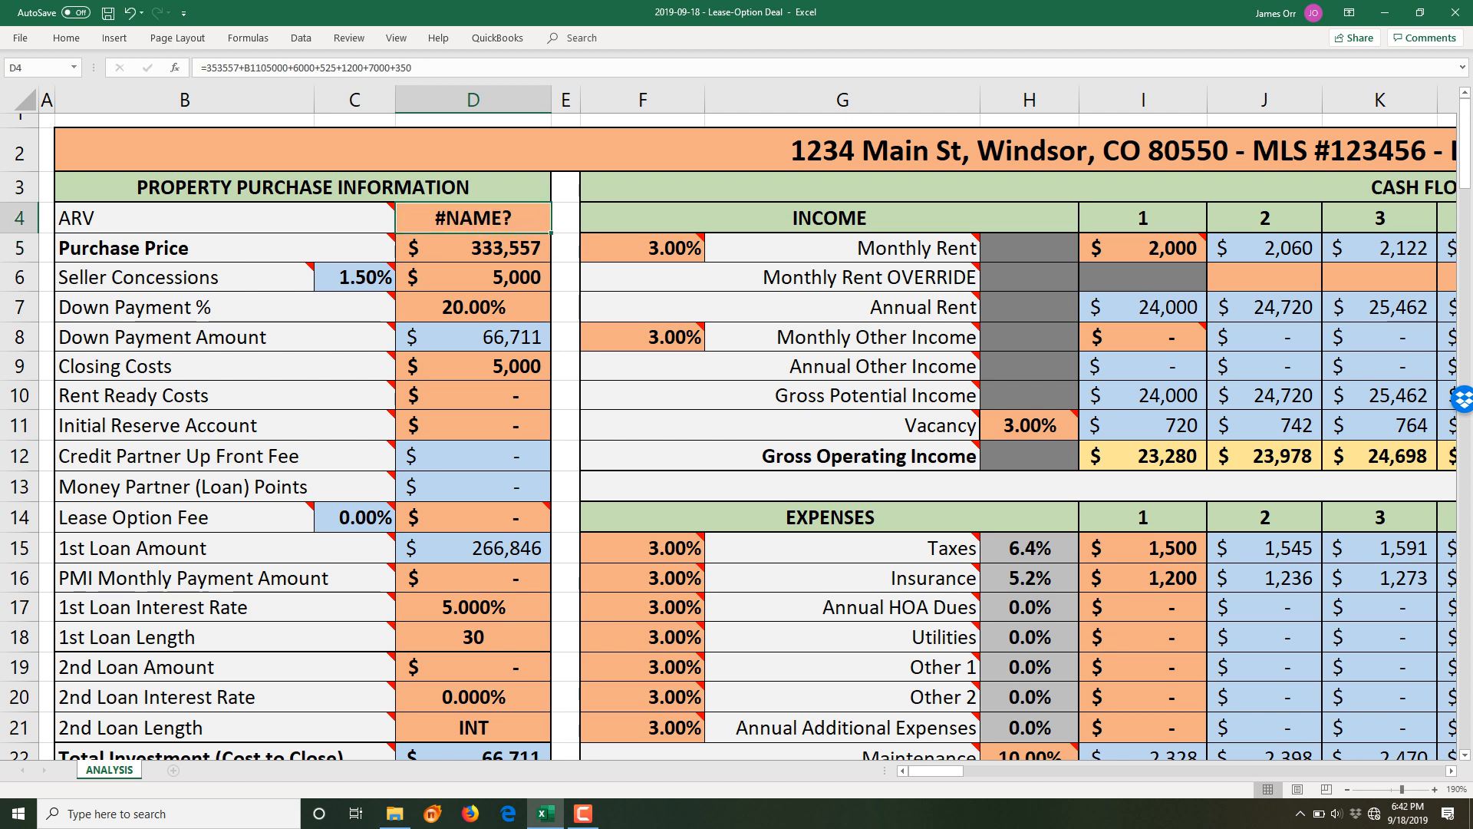
pyautogui.press('F2')
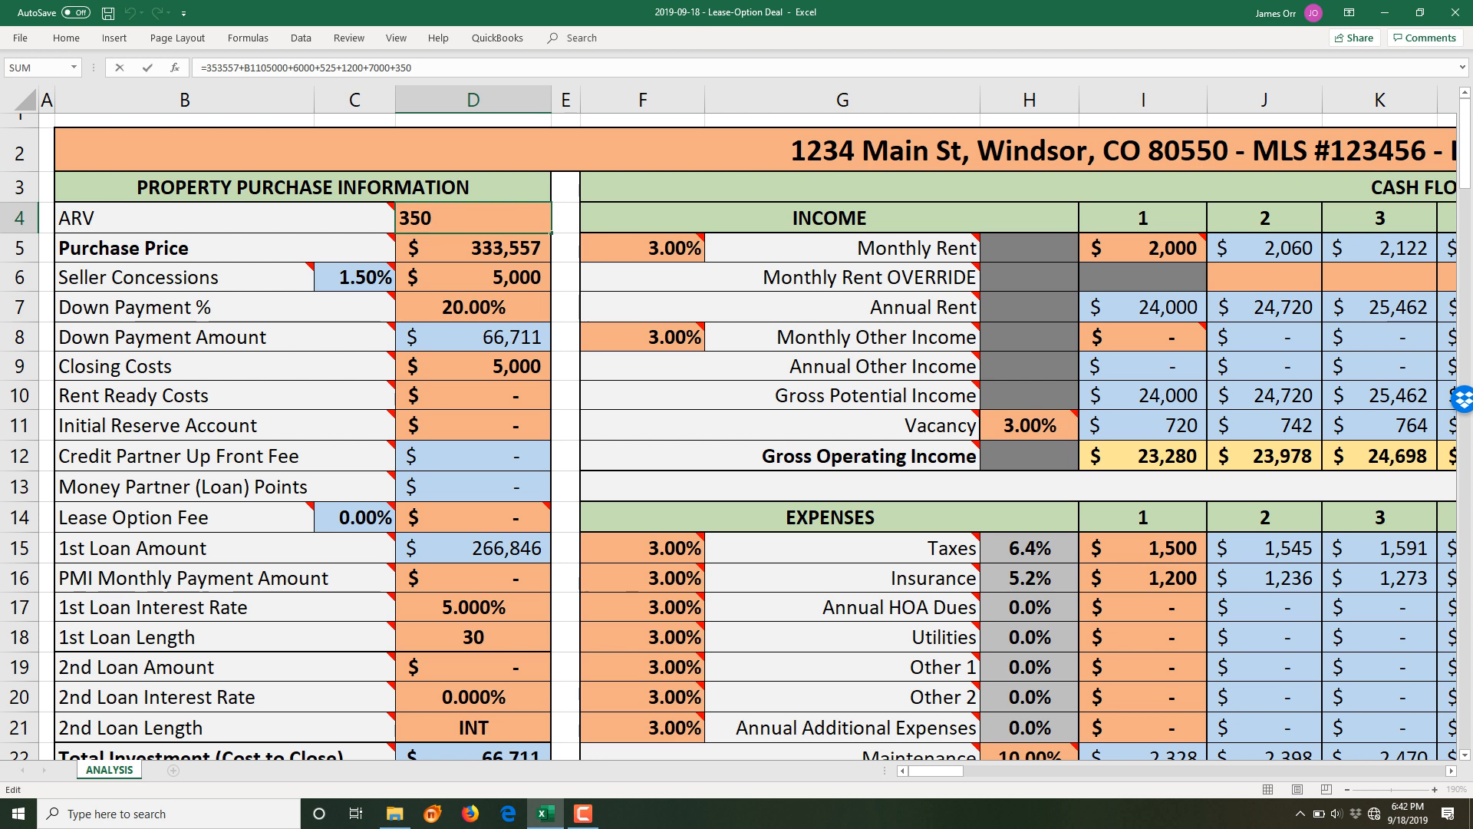
pyautogui.press('BackSpace')
pyautogui.press('BackSpace')
pyautogui.press('BackSpace')
pyautogui.press('BackSpace')
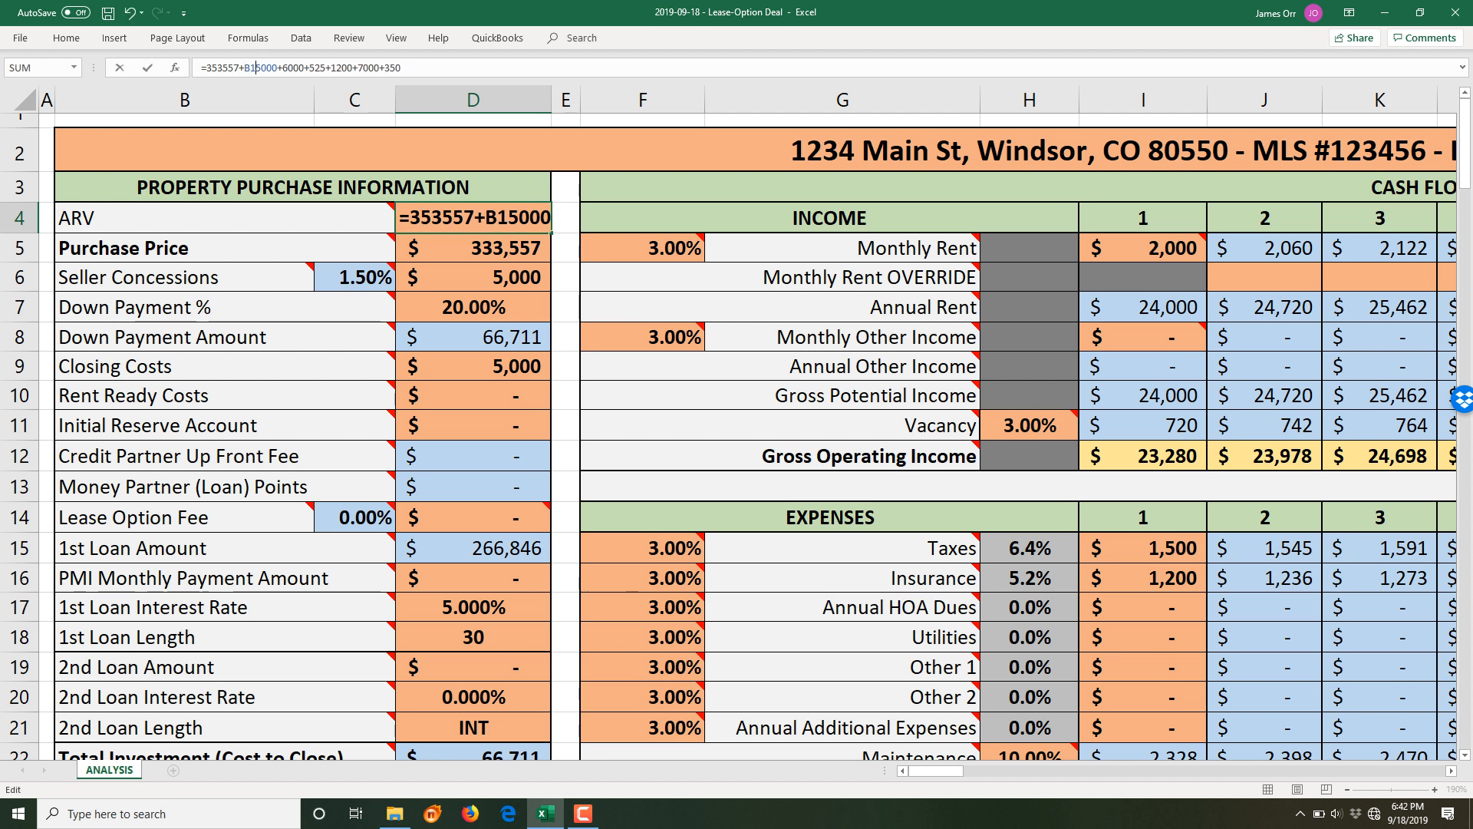
pyautogui.hotkey('ctrl', 'Return')
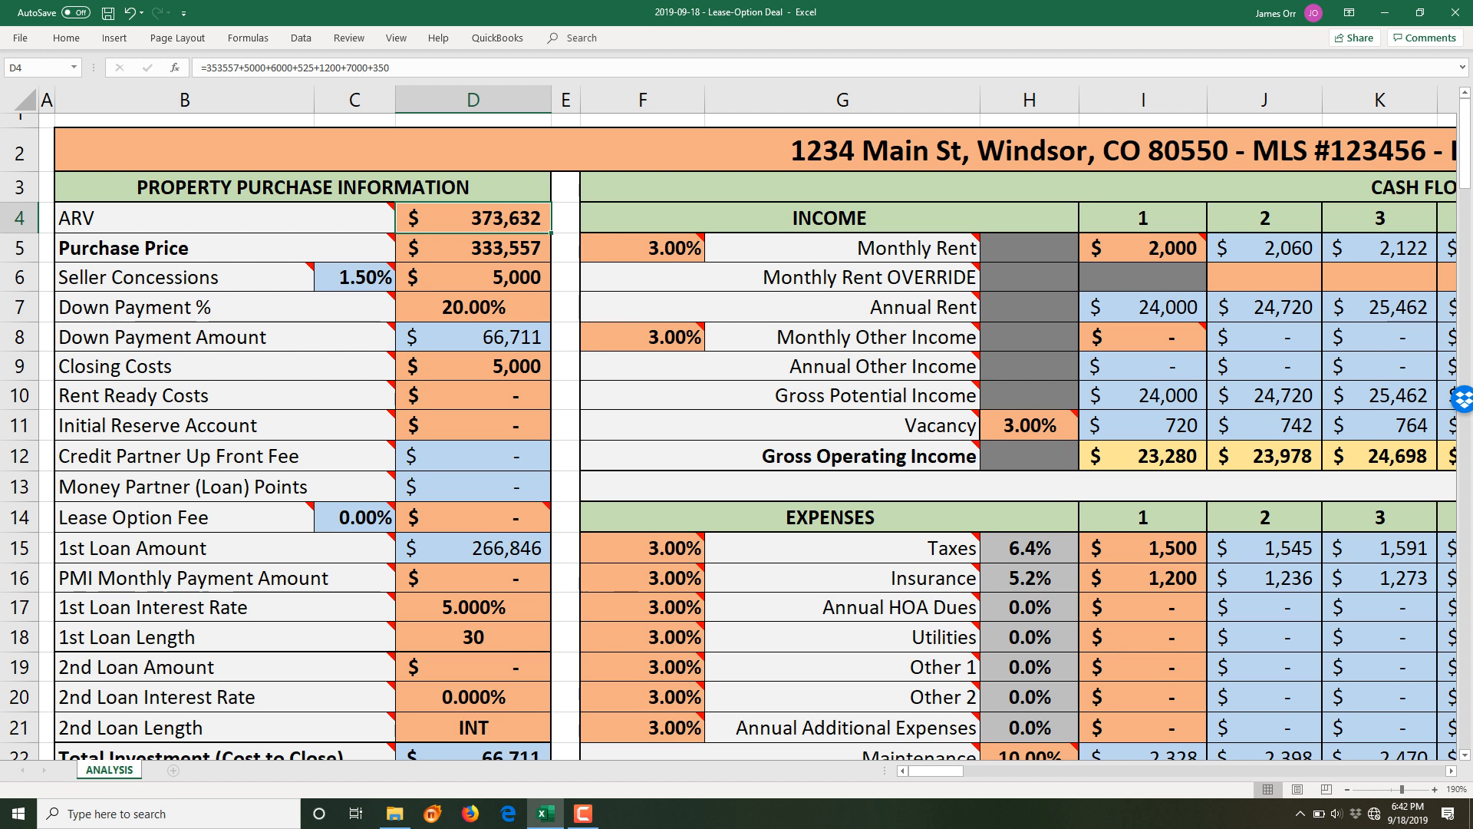
pyautogui.press('Down')
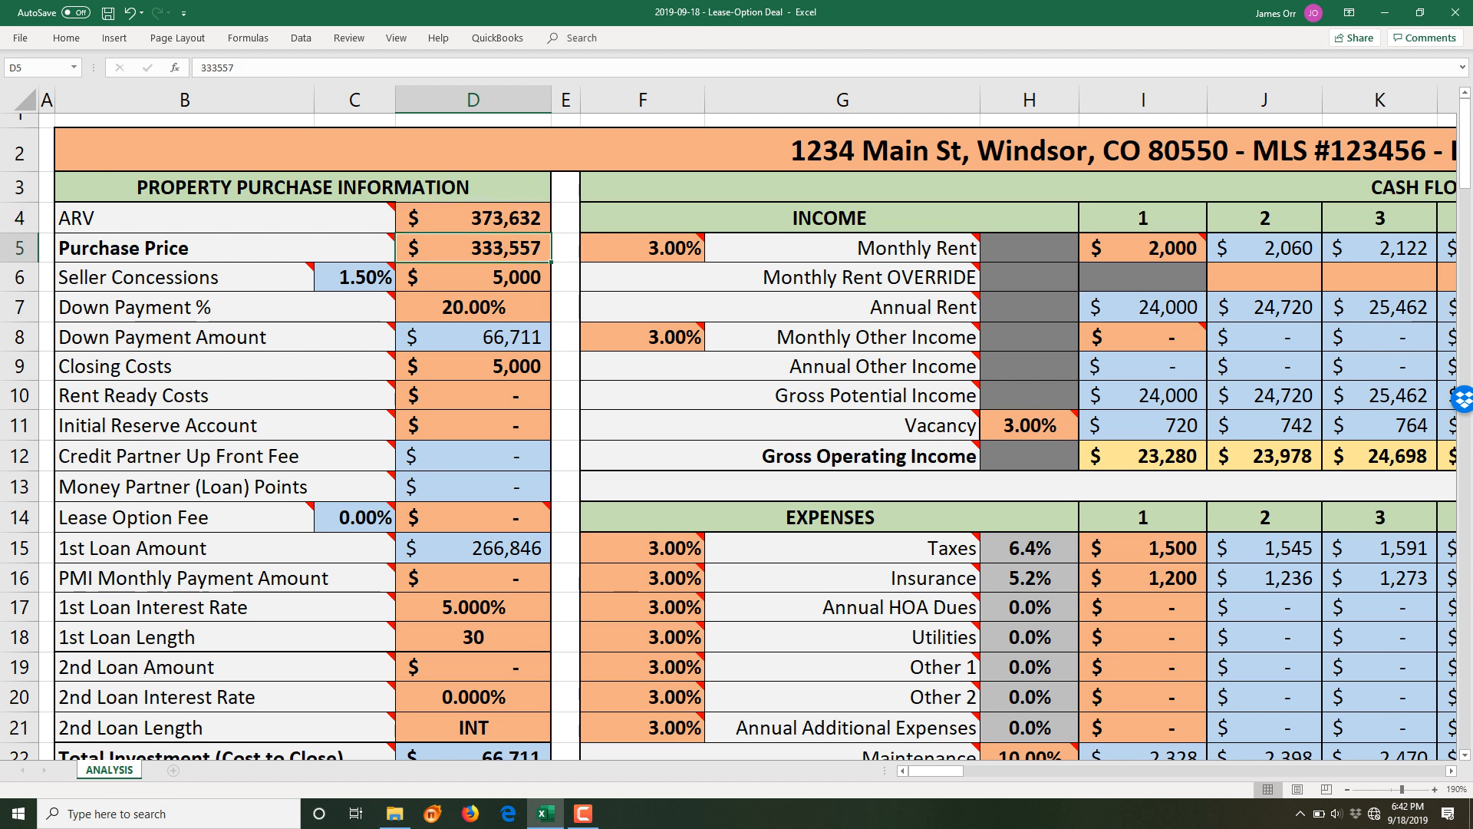
pyautogui.press('Up')
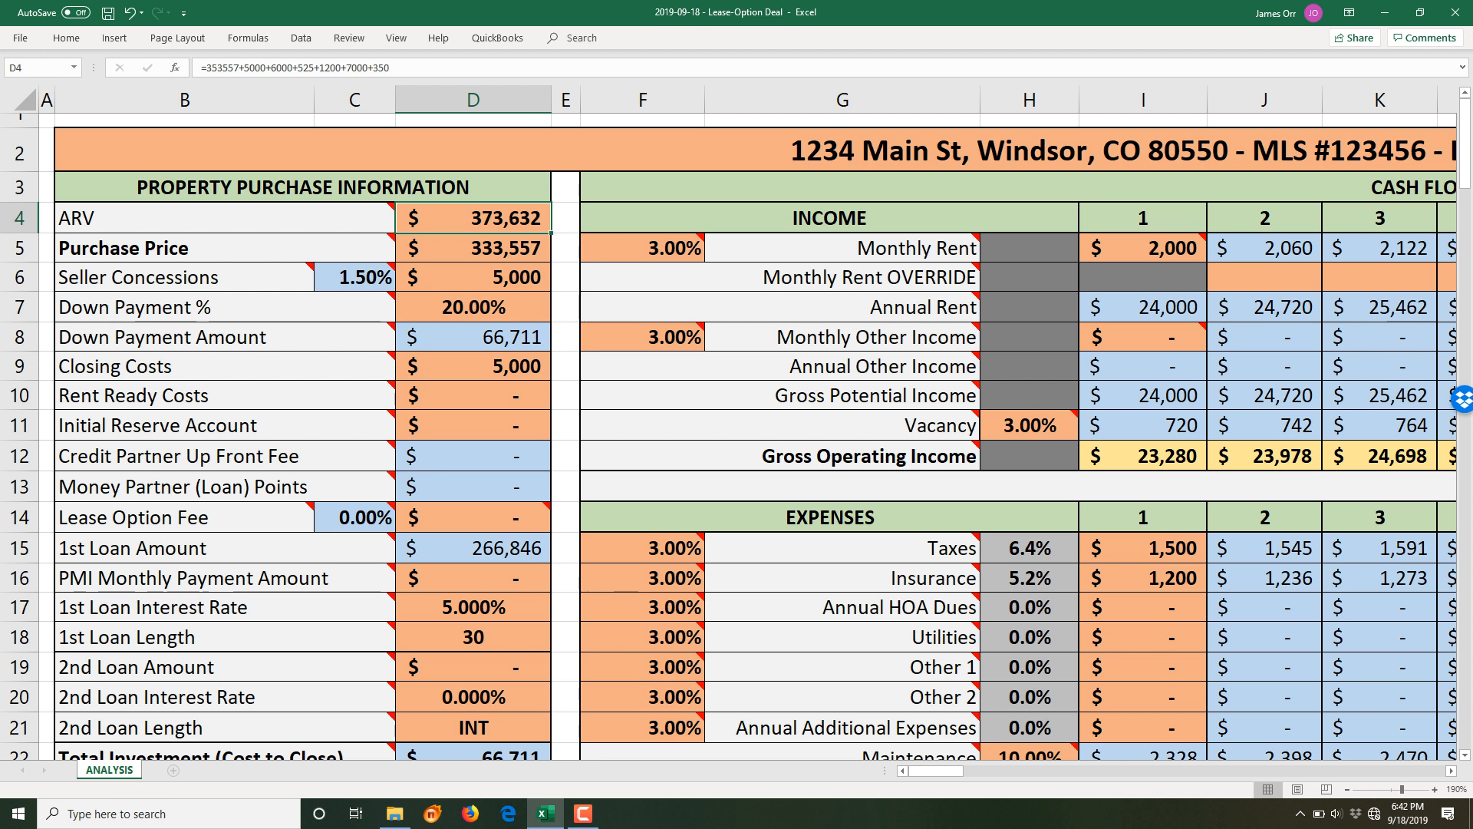
# - Append +1300 to the D4 formula, raising the ARV to $374,932, and reopen it for review
pyautogui.press('F2')
pyautogui.click(501, 218)
pyautogui.write('+')
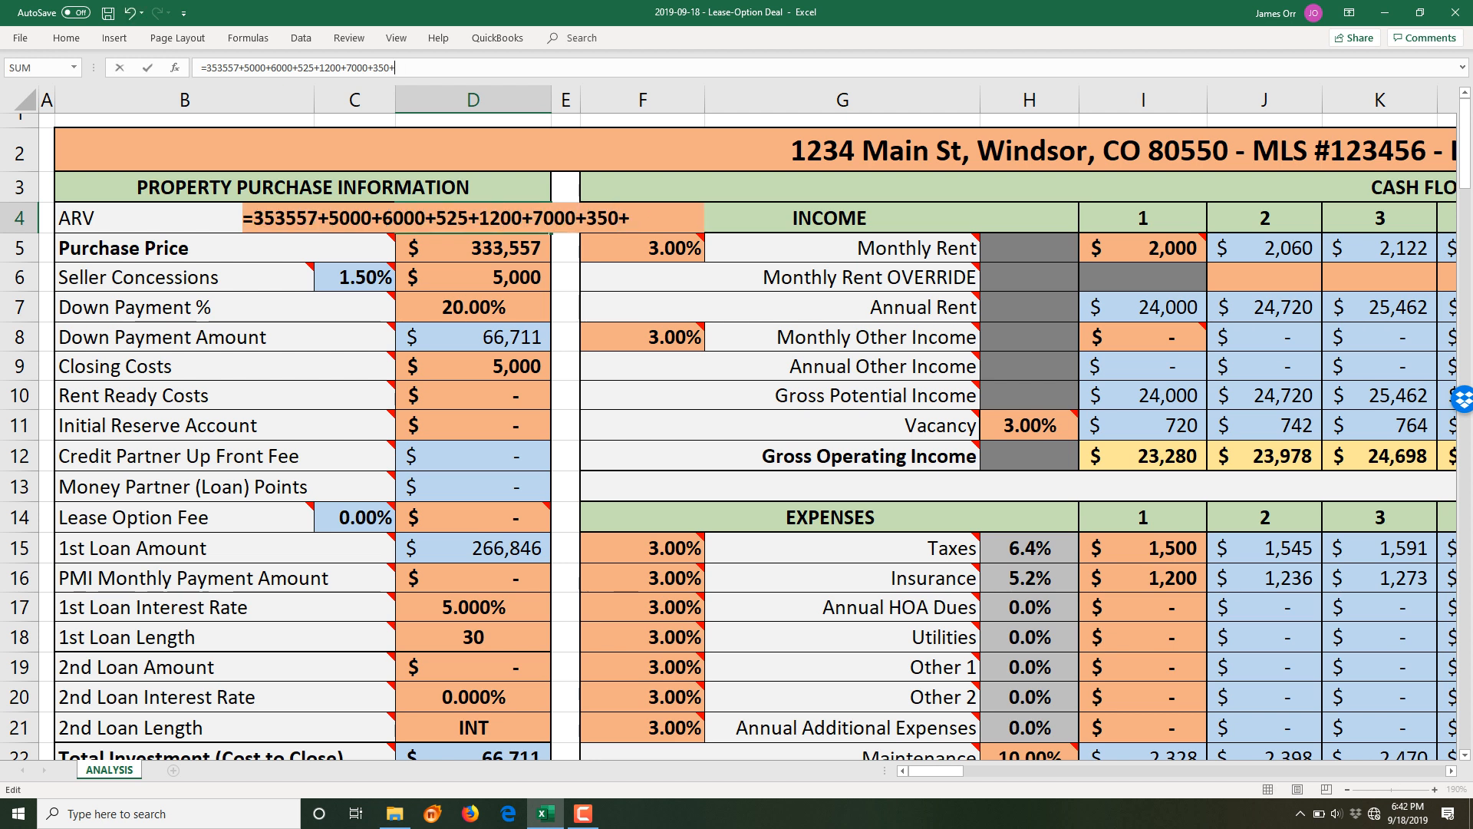
pyautogui.write('1300')
pyautogui.press('Return')
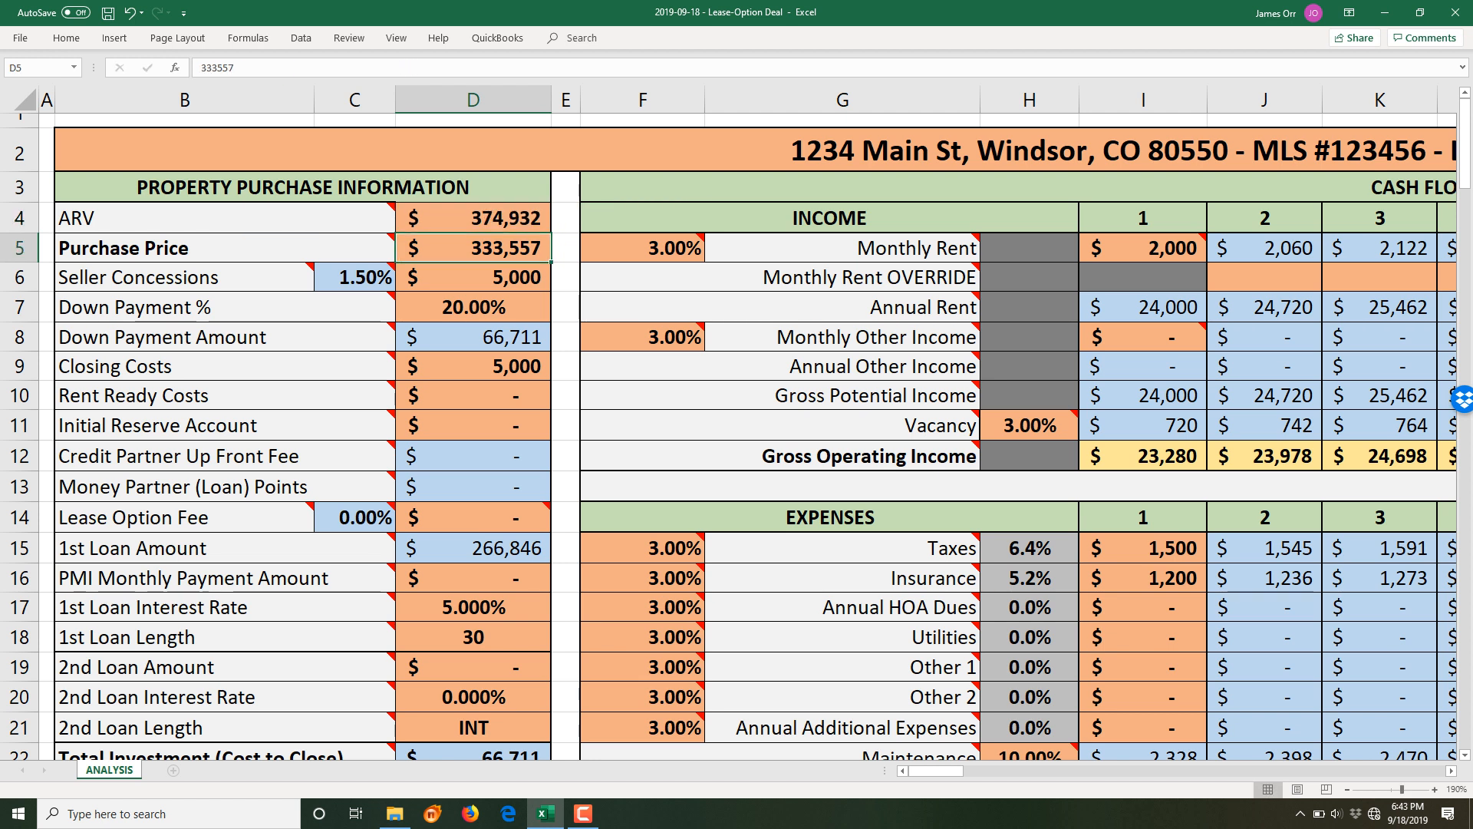
pyautogui.press('Down')
pyautogui.press('Up')
pyautogui.press('Up')
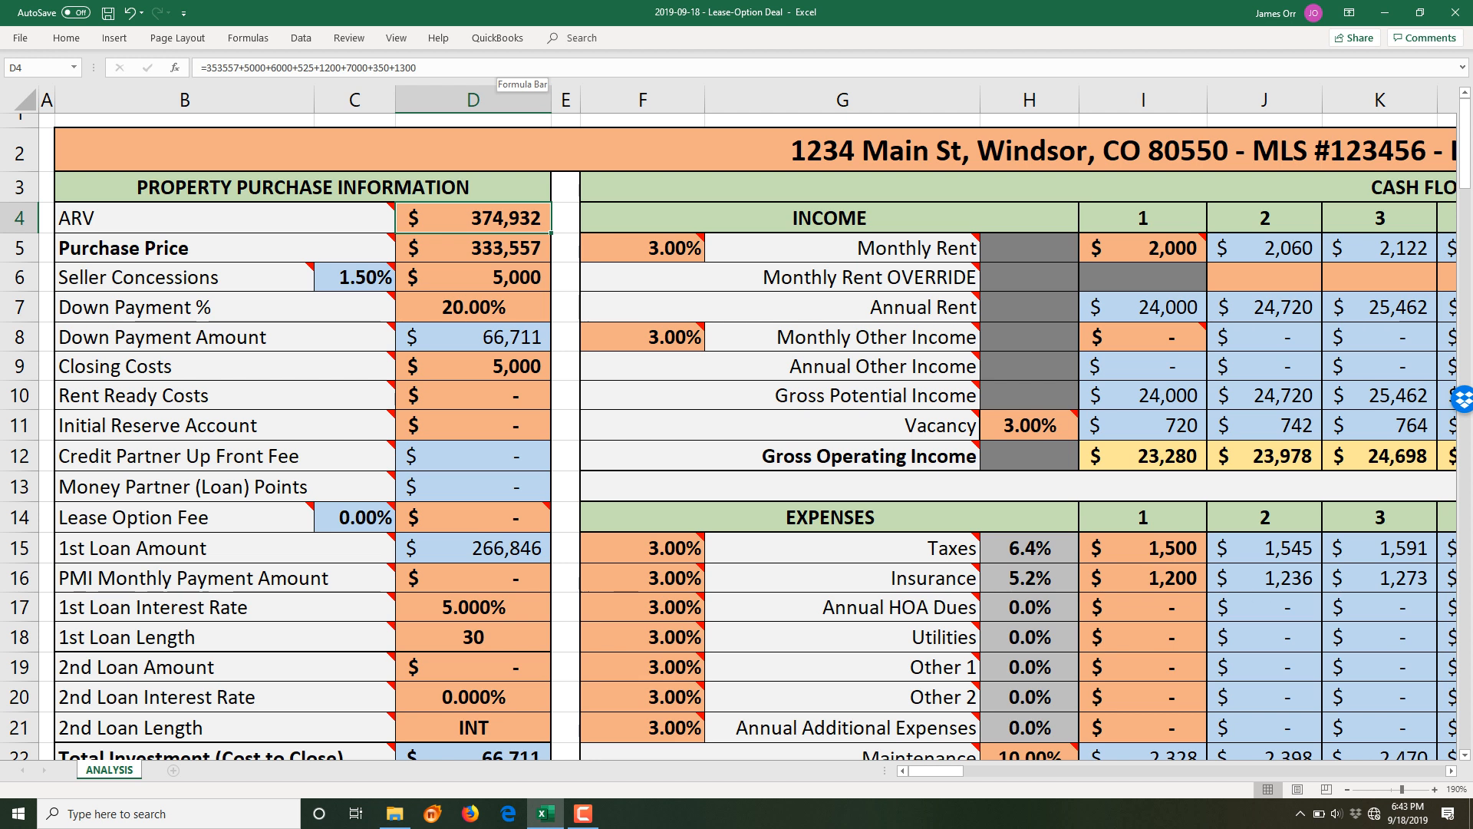
pyautogui.press('F2')
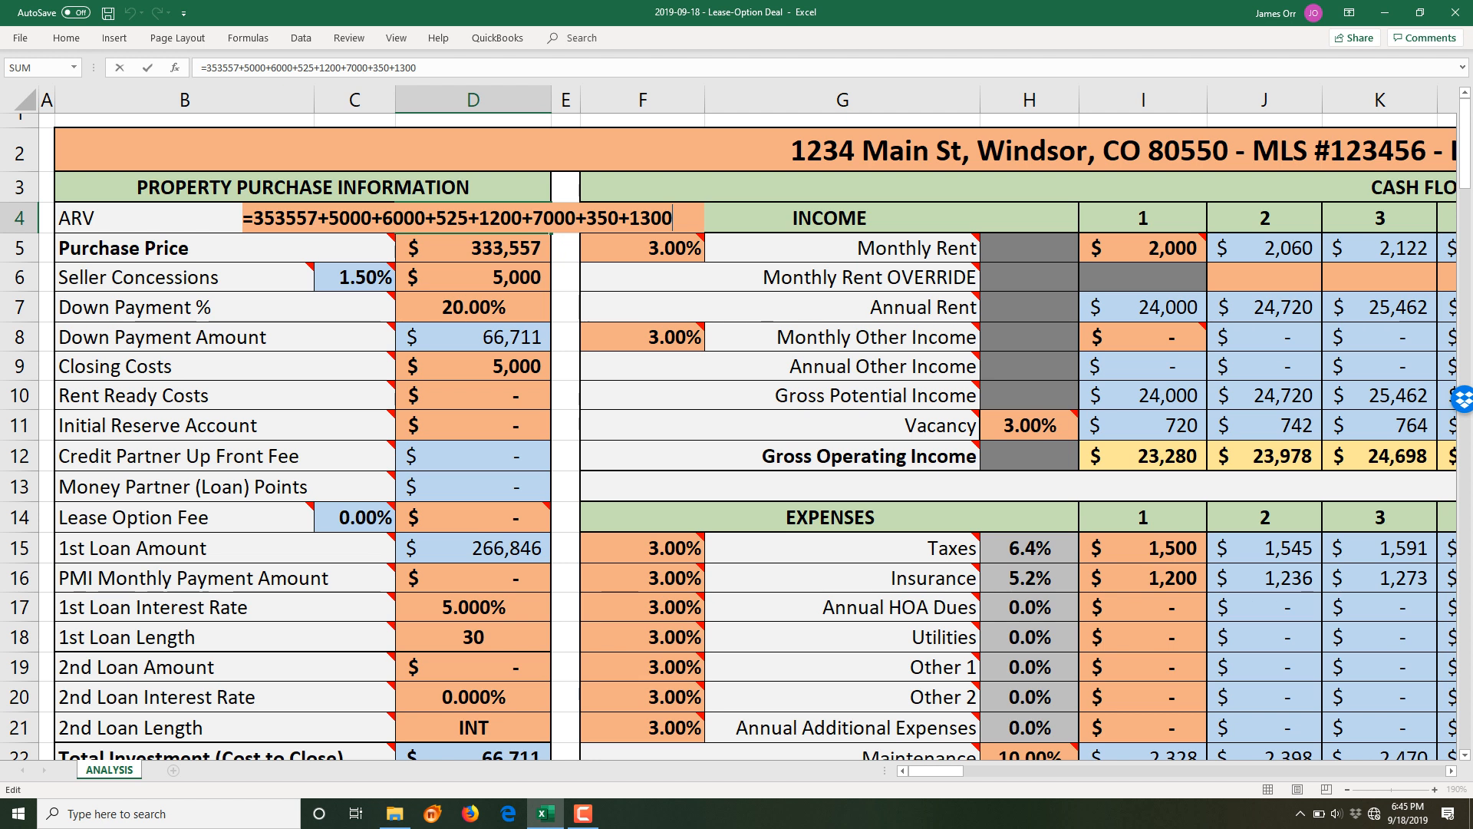
# - Commit the ARV formula at $374,932, then copy its added cost terms for the Purchase Price
pyautogui.press('Return')
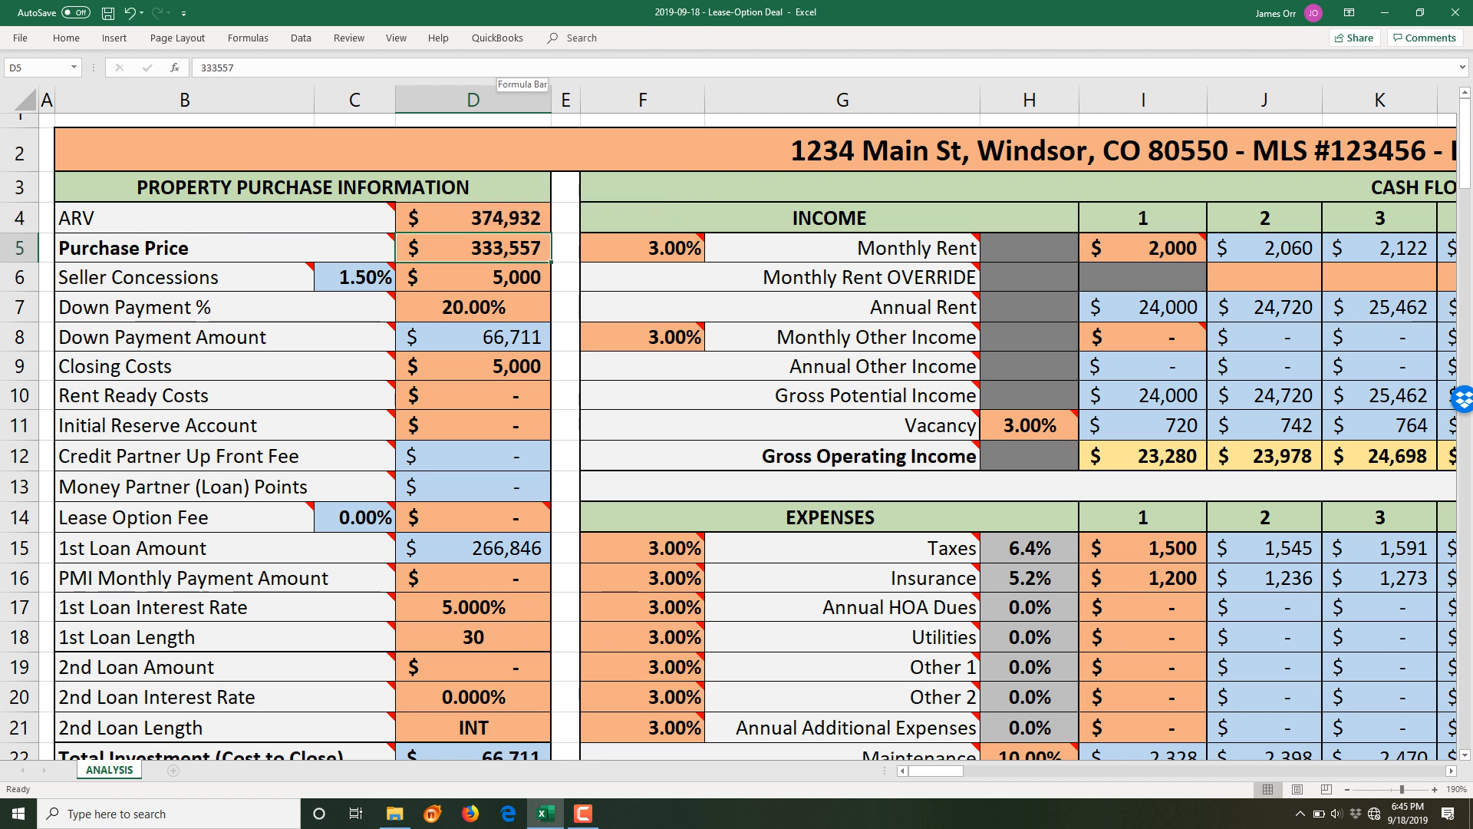
pyautogui.press('Up')
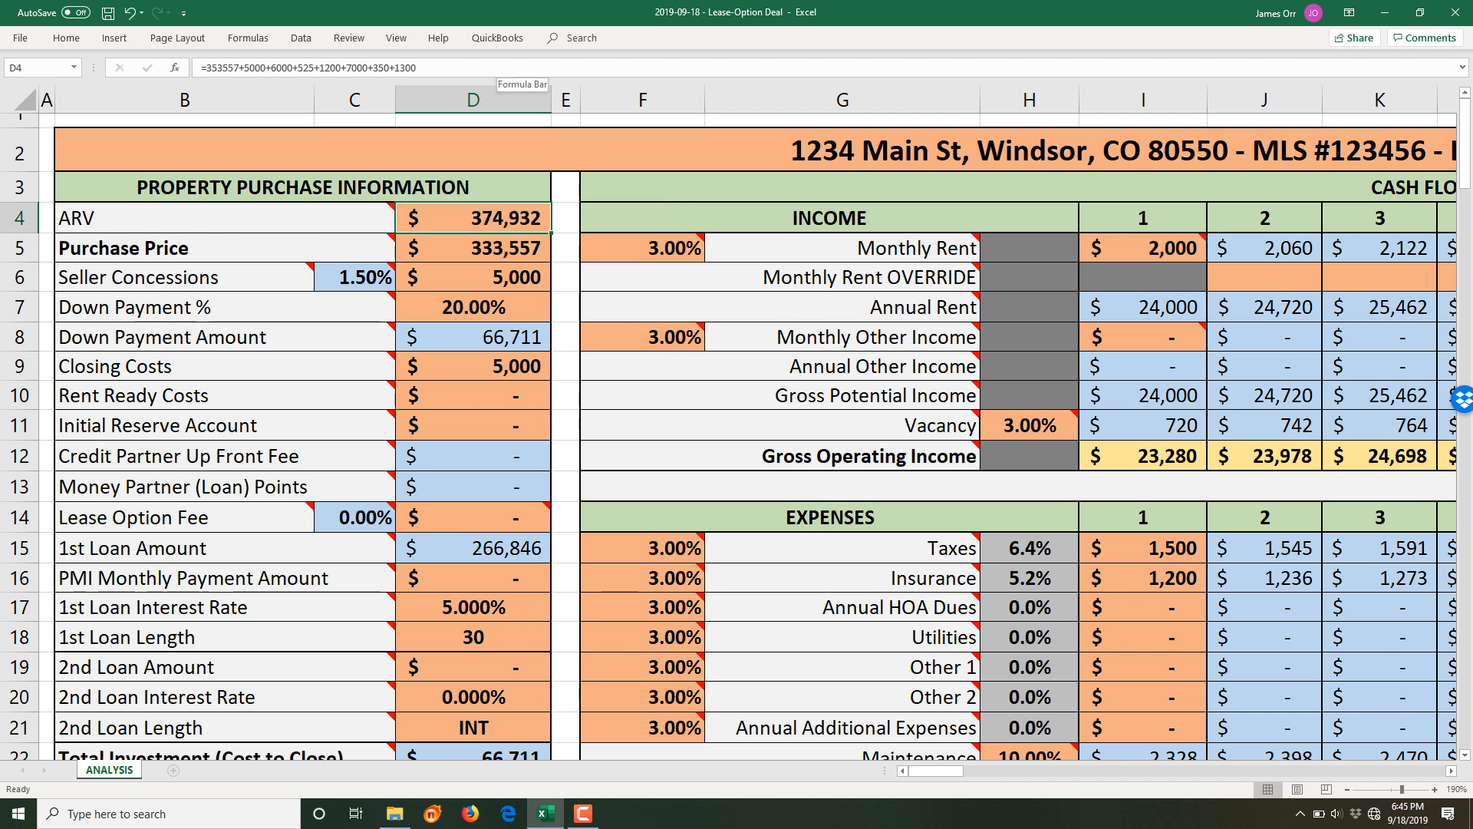
pyautogui.click(495, 67)
pyautogui.moveTo(417, 67); pyautogui.dragTo(238, 67)
pyautogui.hotkey('ctrl', 'c')
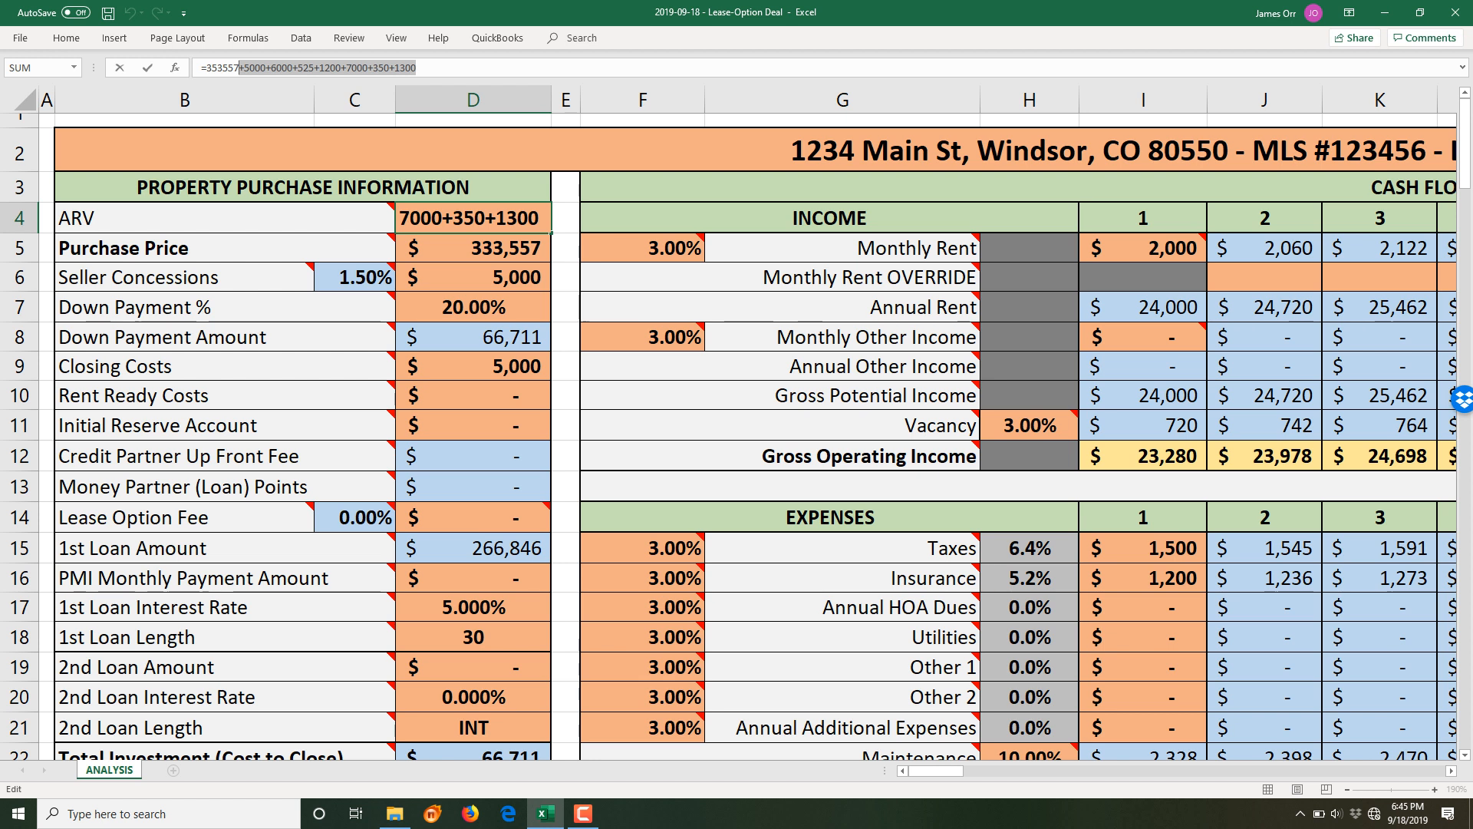
pyautogui.press('Return')
pyautogui.press('F2')
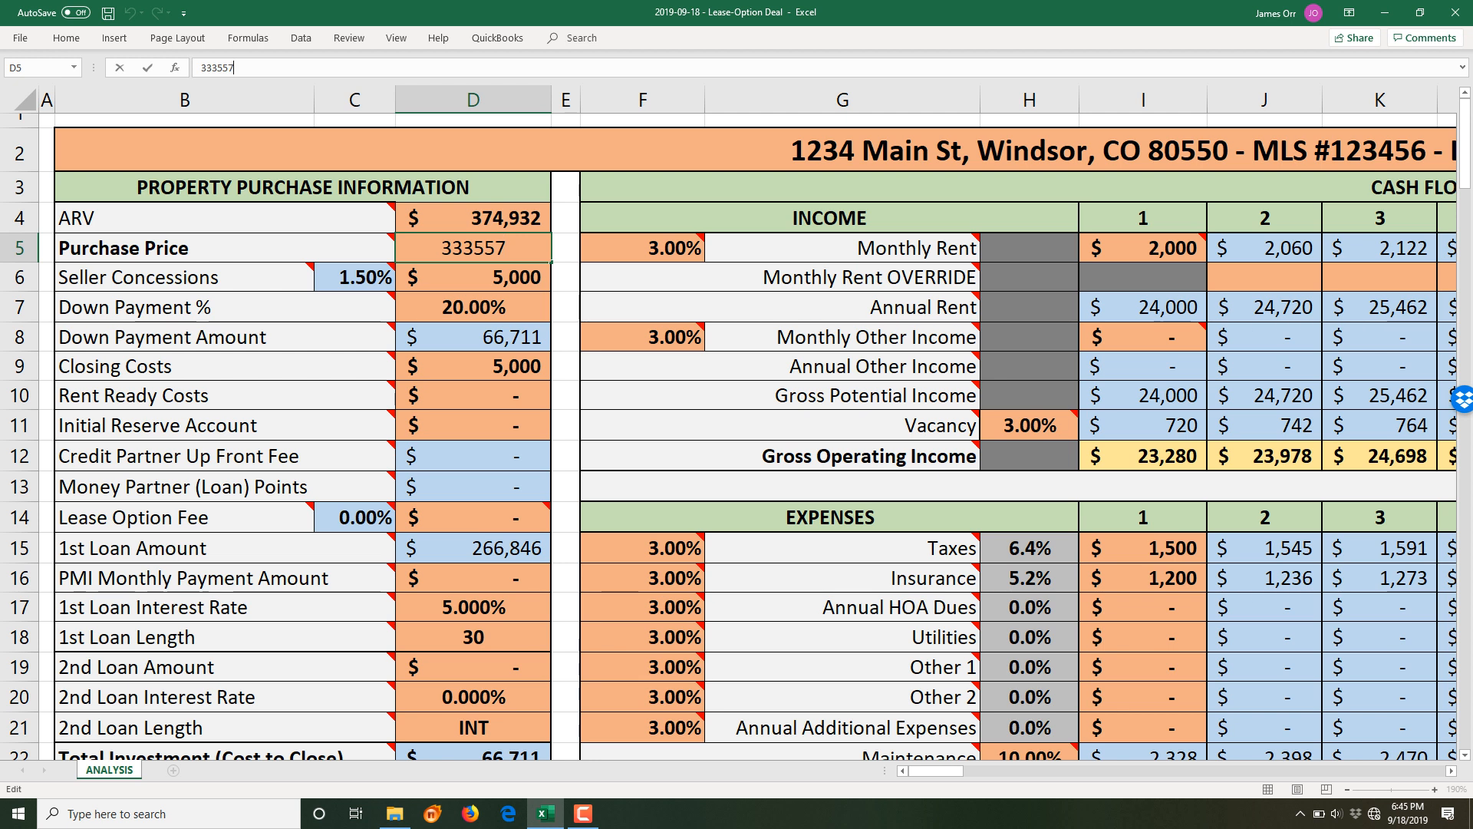
# - Make D5 =333557+5000+6000+525+1200+7000+350+1300 so the Purchase Price reads $354,932
pyautogui.write('=')
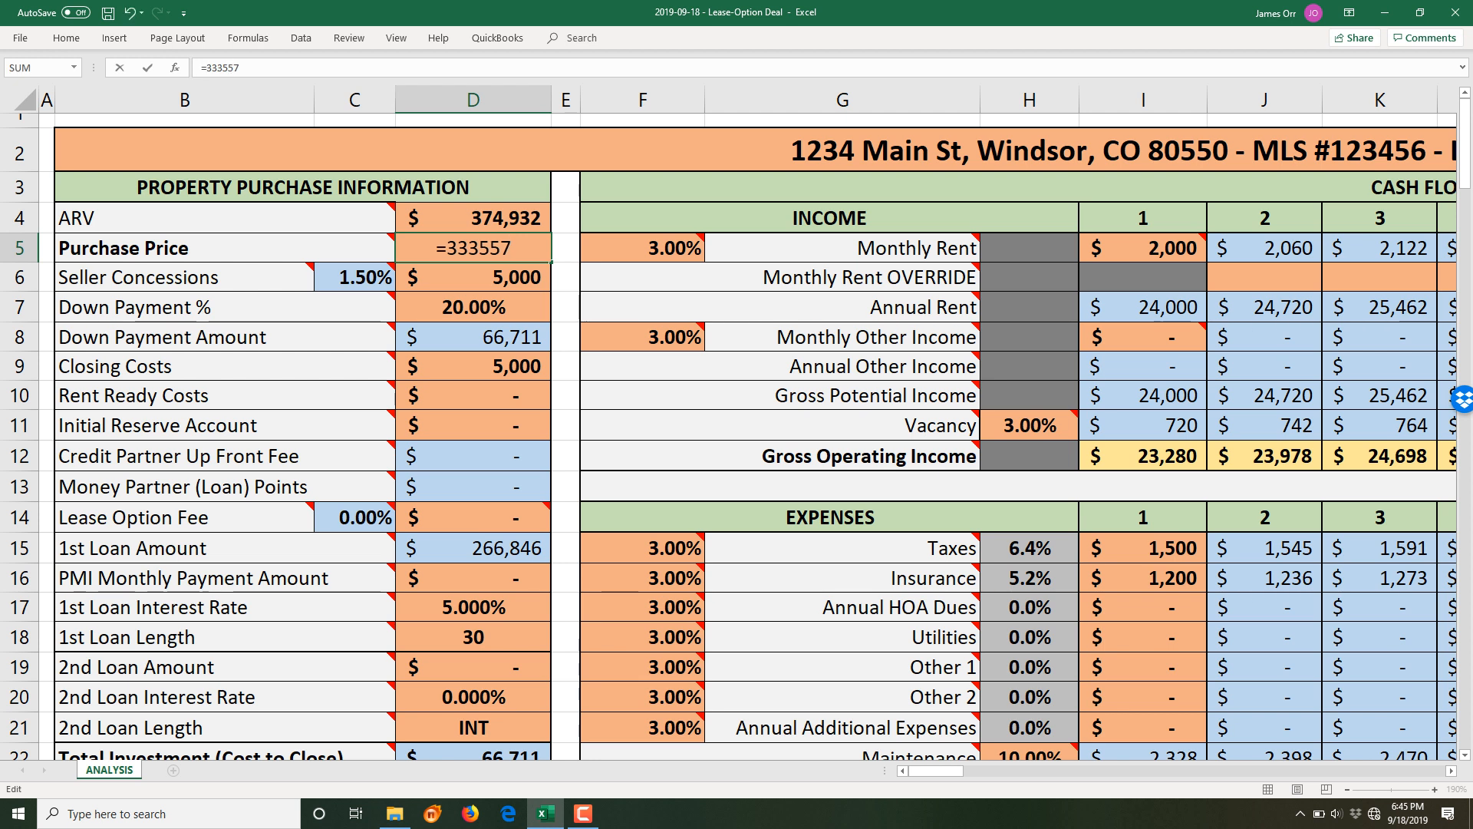
pyautogui.hotkey('ctrl', 'v')
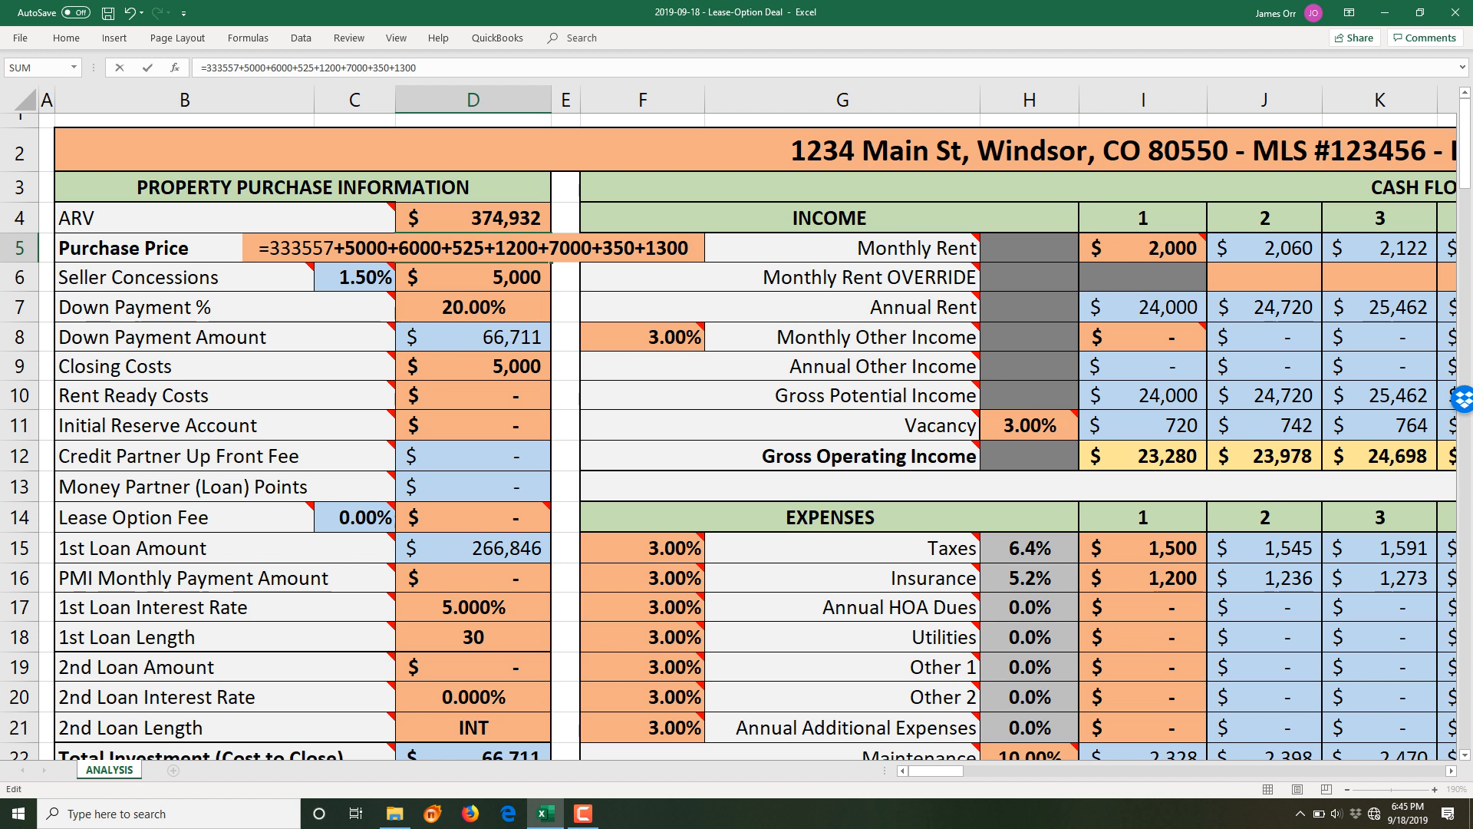
pyautogui.hotkey('ctrl', 'Return')
pyautogui.press('Return')
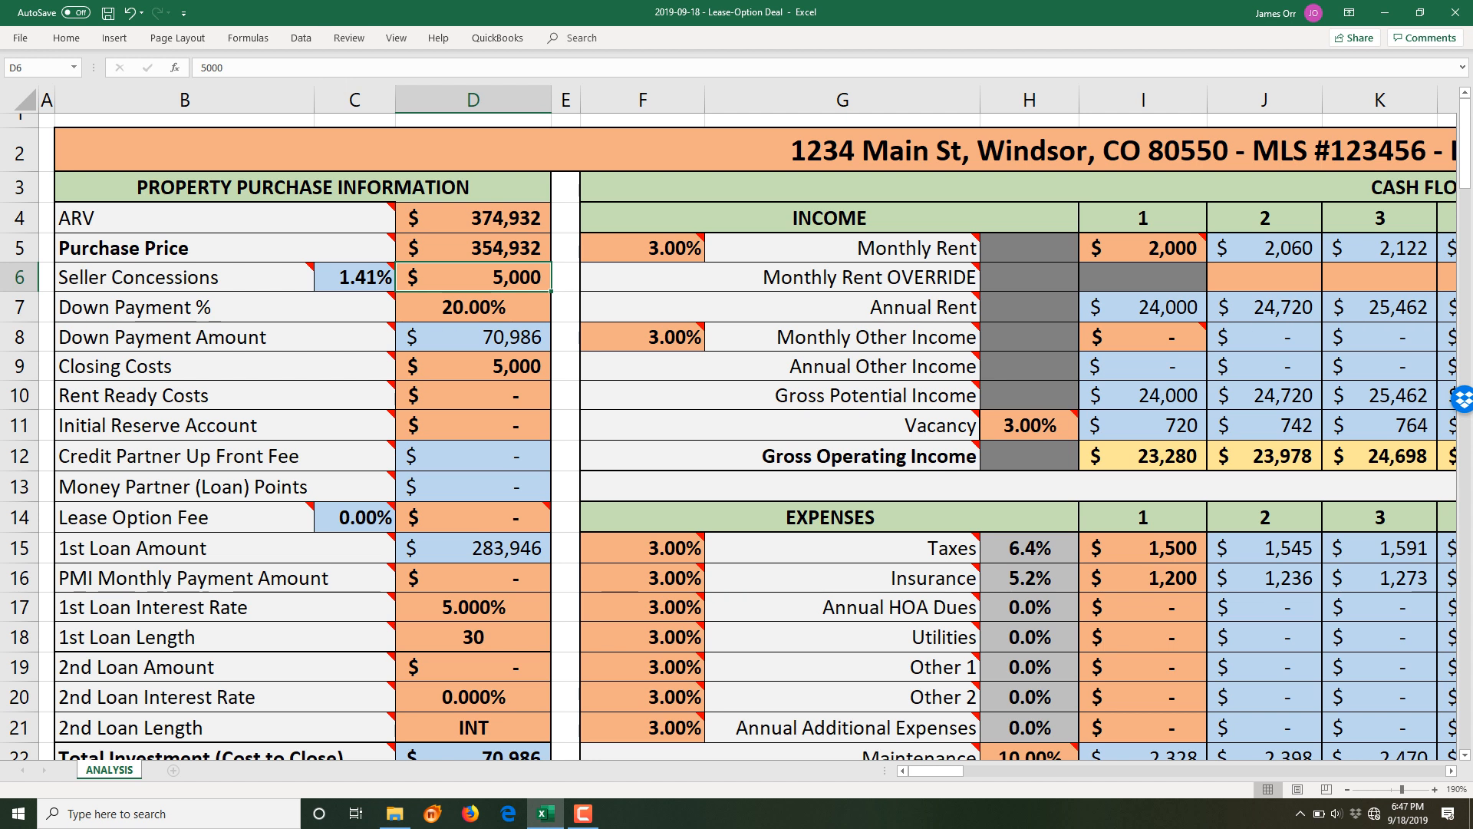
pyautogui.doubleClick(500, 248)
pyautogui.click(469, 67)
pyautogui.doubleClick(405, 68)
pyautogui.press('BackSpace')
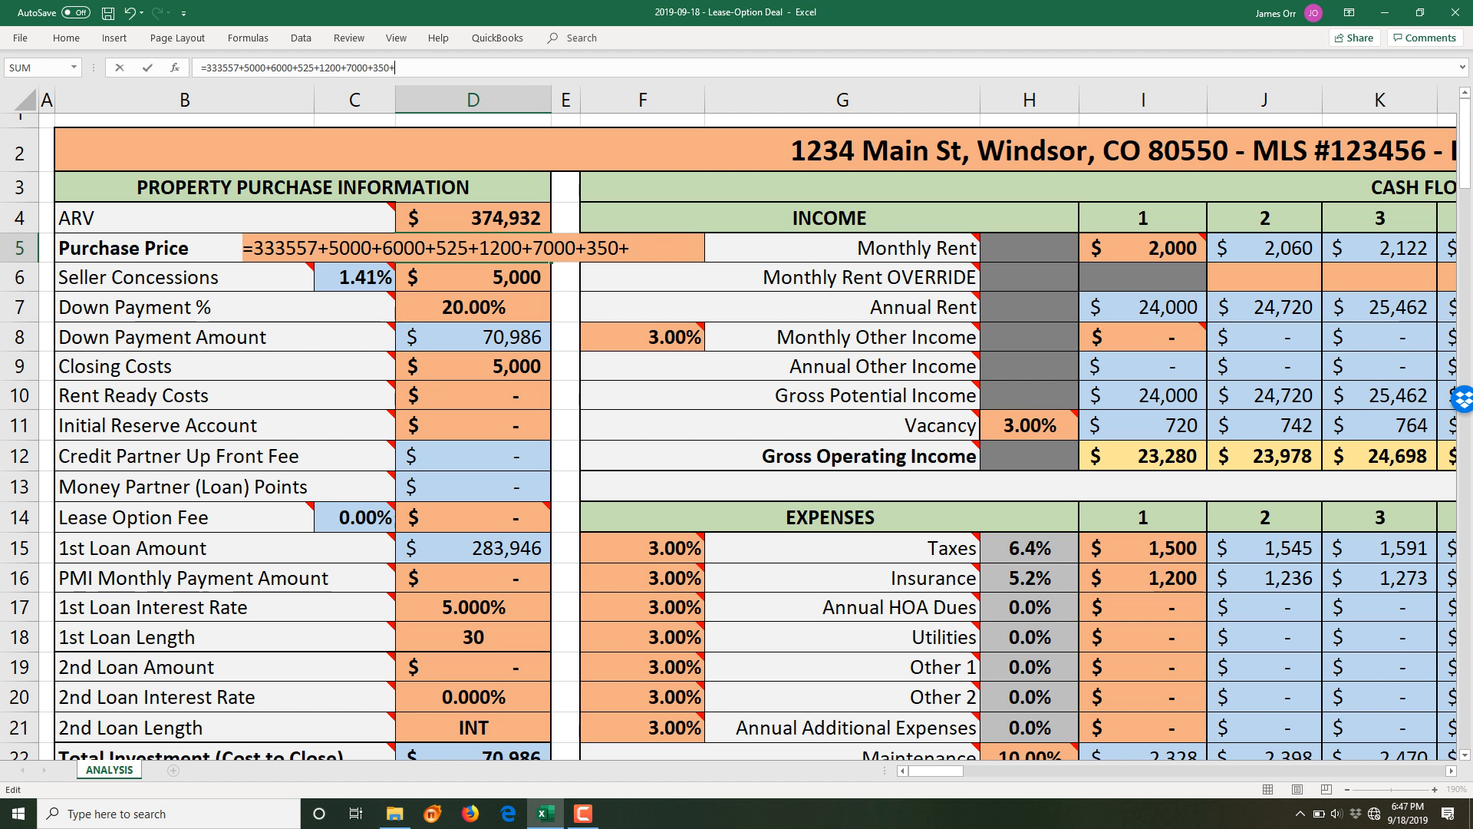
pyautogui.press('Return')
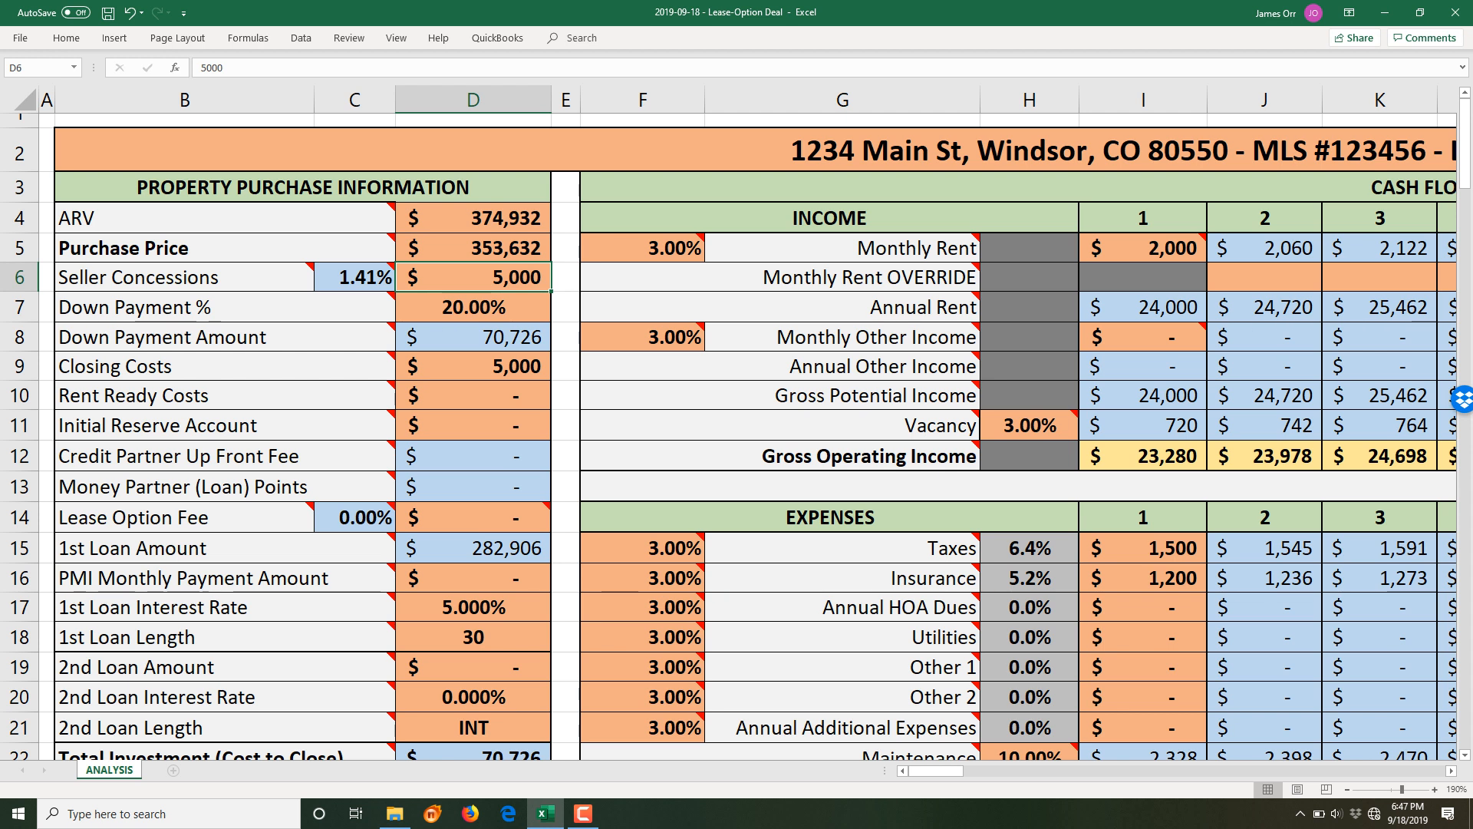
pyautogui.click(474, 396)
pyautogui.write('1300')
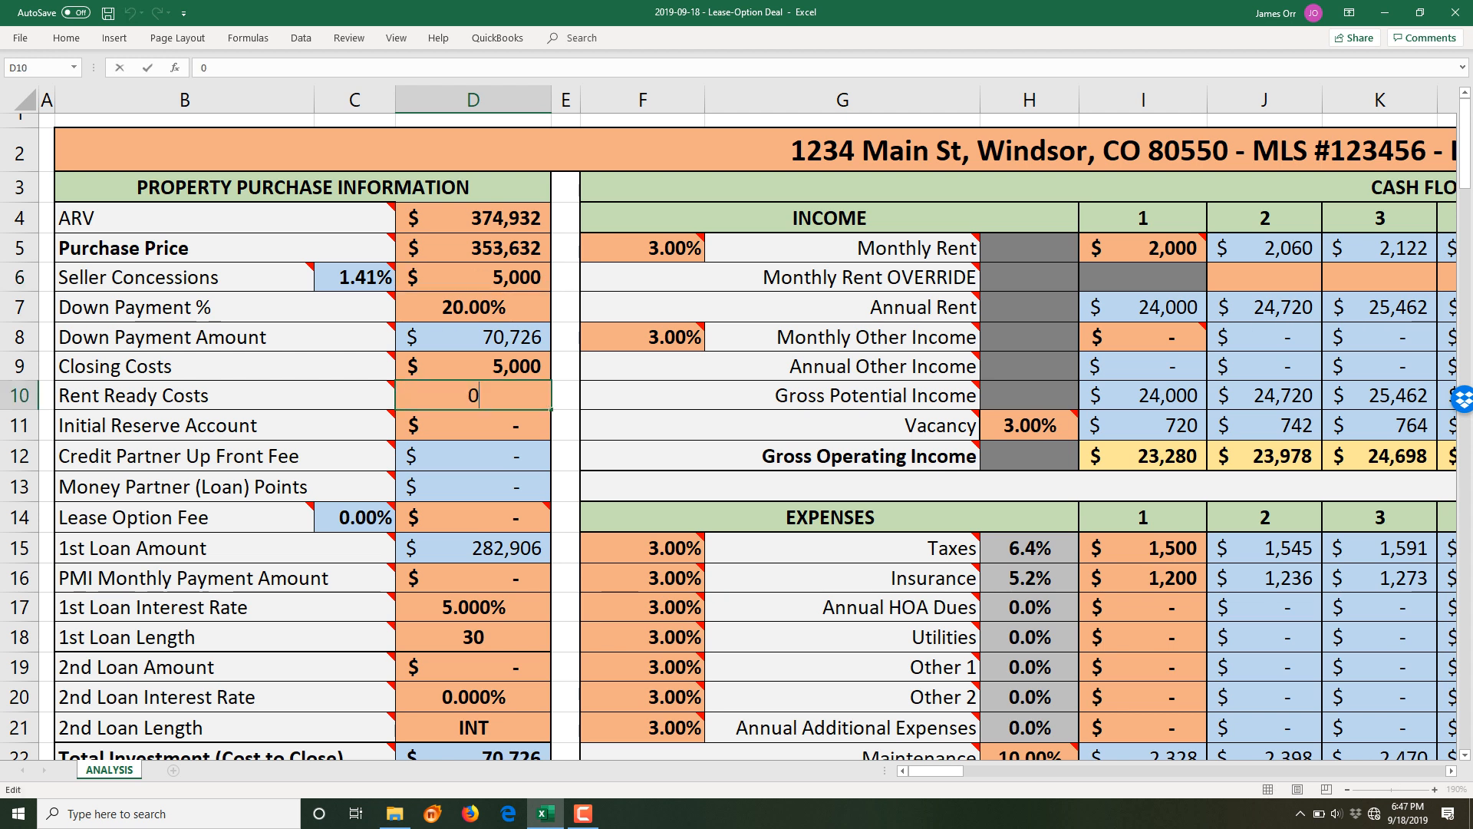
pyautogui.press('Return')
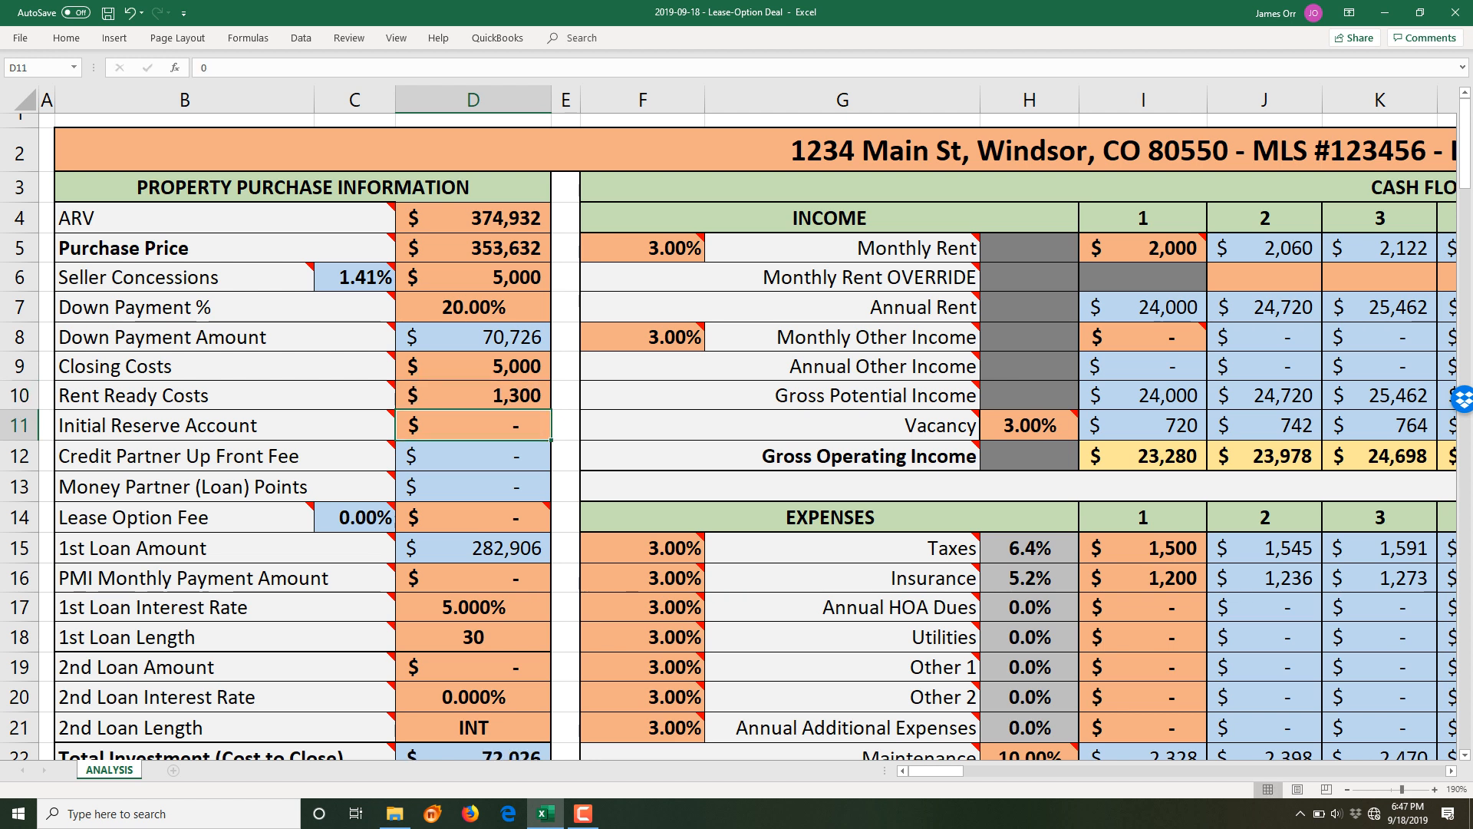
pyautogui.click(473, 396)
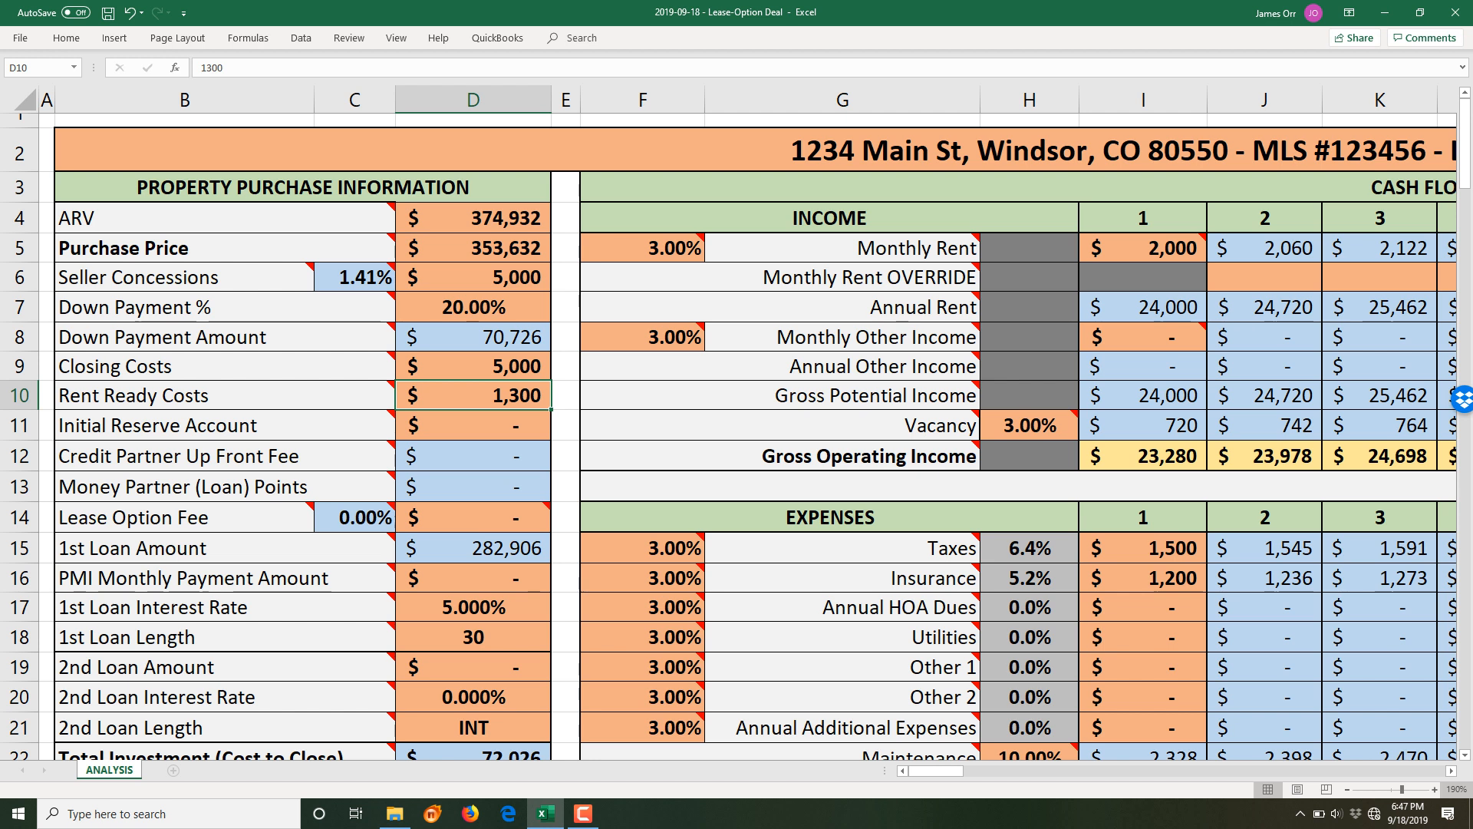
pyautogui.click(1435, 790)
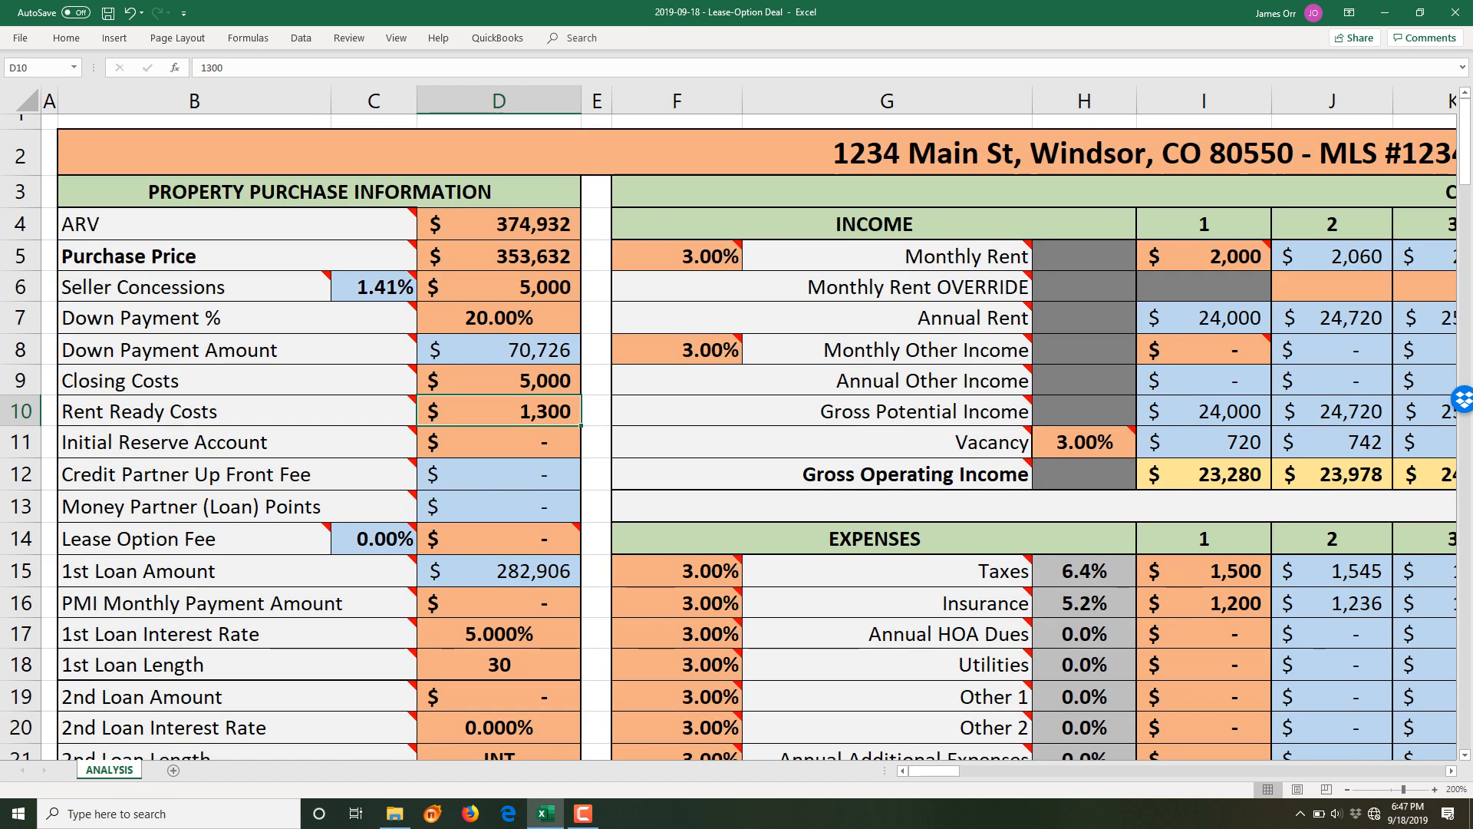
pyautogui.moveTo(1013, 634)
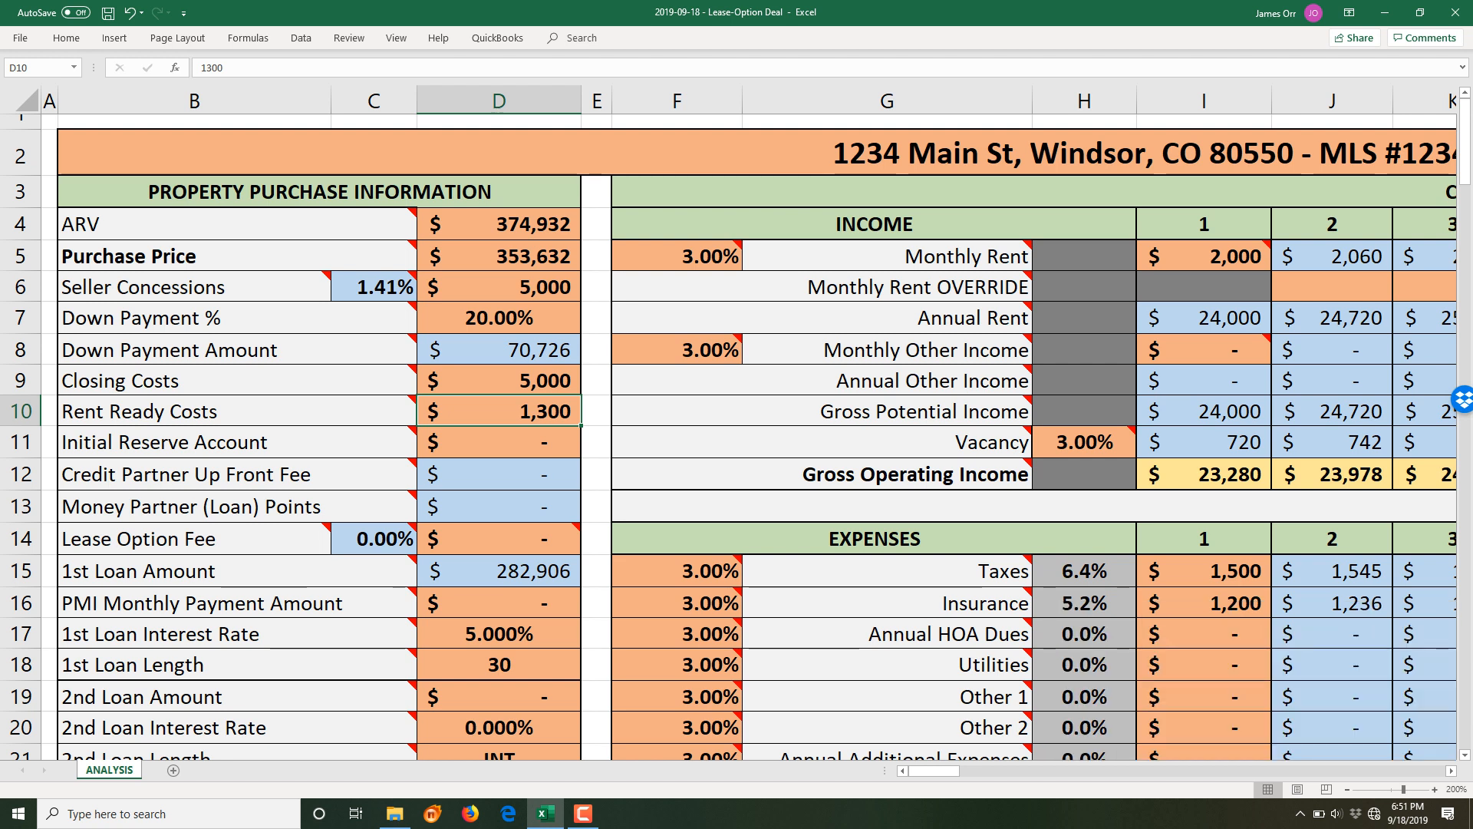
# - Confirm Seller Concessions holds 5000, then reopen the D5 Purchase Price formula
pyautogui.click(499, 287)
pyautogui.press('F2')
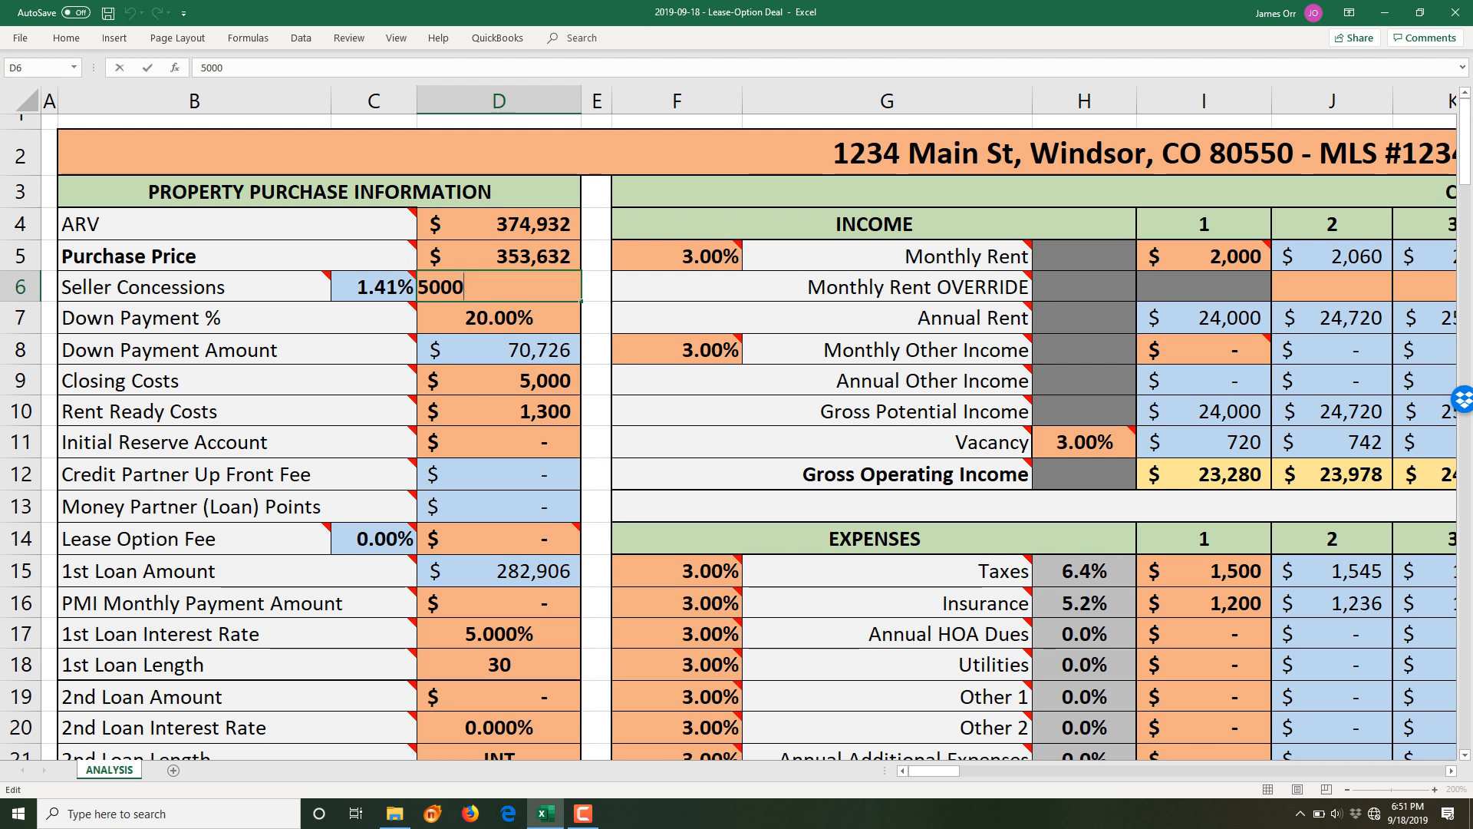
pyautogui.press('Escape')
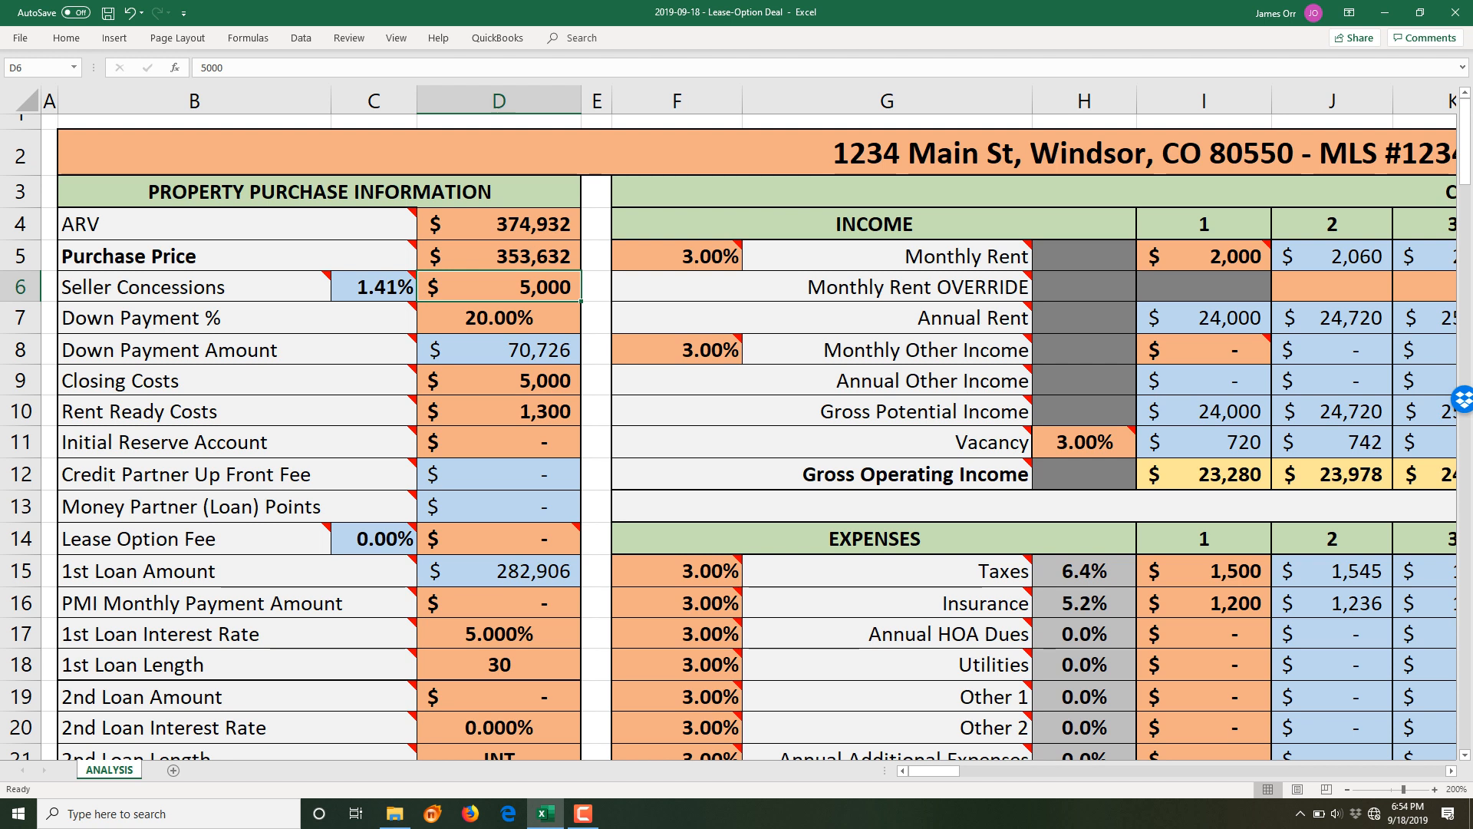
pyautogui.press('Up')
pyautogui.press('F2')
# - Append +5000 to the Purchase Price formula, raising the first loan to $286,906
pyautogui.press('Right')
pyautogui.press('Right')
pyautogui.press('Right')
pyautogui.press('Right')
pyautogui.press('Right')
pyautogui.press('Right')
pyautogui.press('Right')
pyautogui.press('Right')
pyautogui.press('Right')
pyautogui.press('Right')
pyautogui.press('Right')
pyautogui.press('Right')
pyautogui.write('+5000')
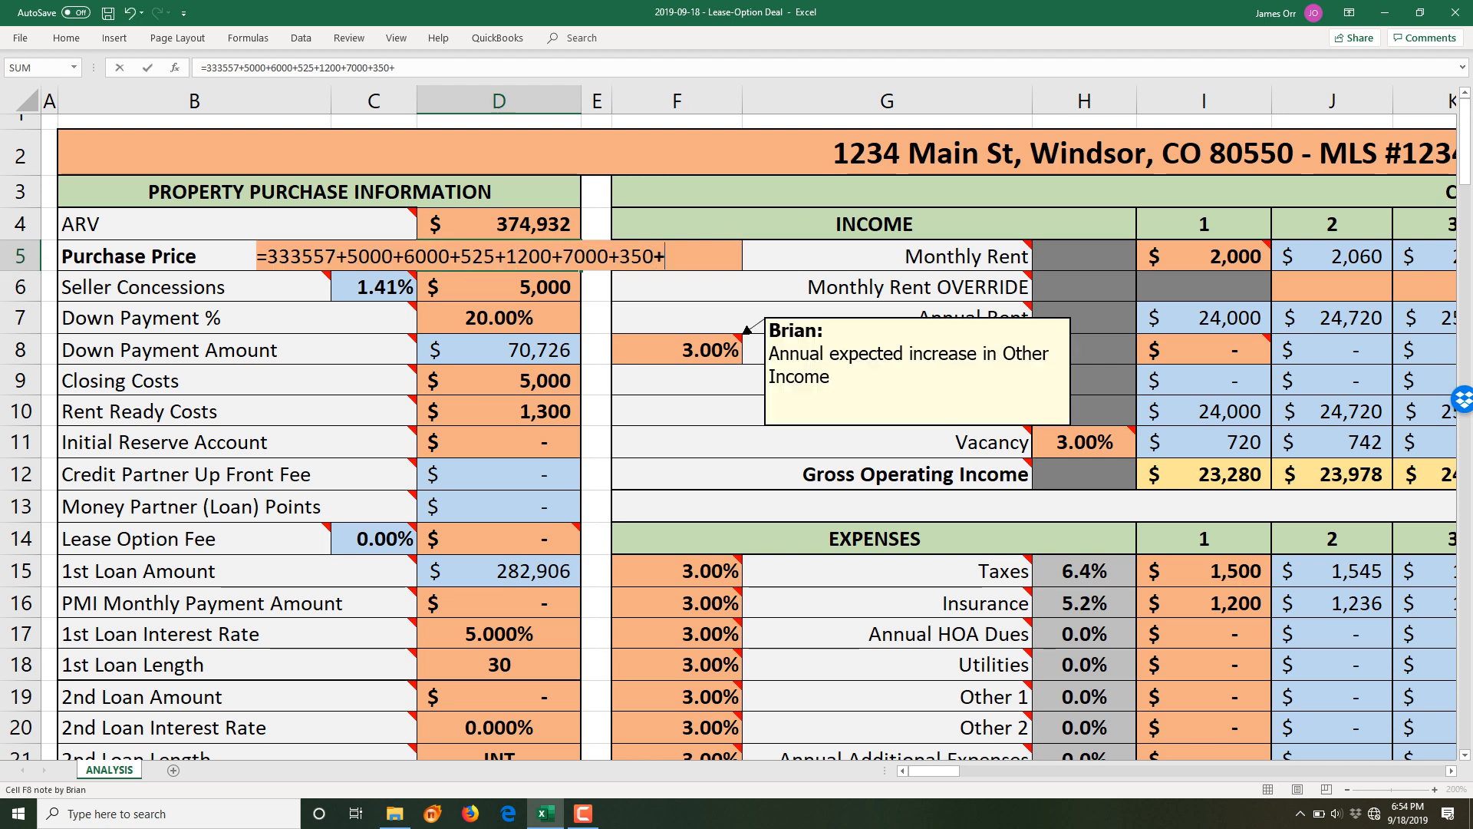
pyautogui.press('Return')
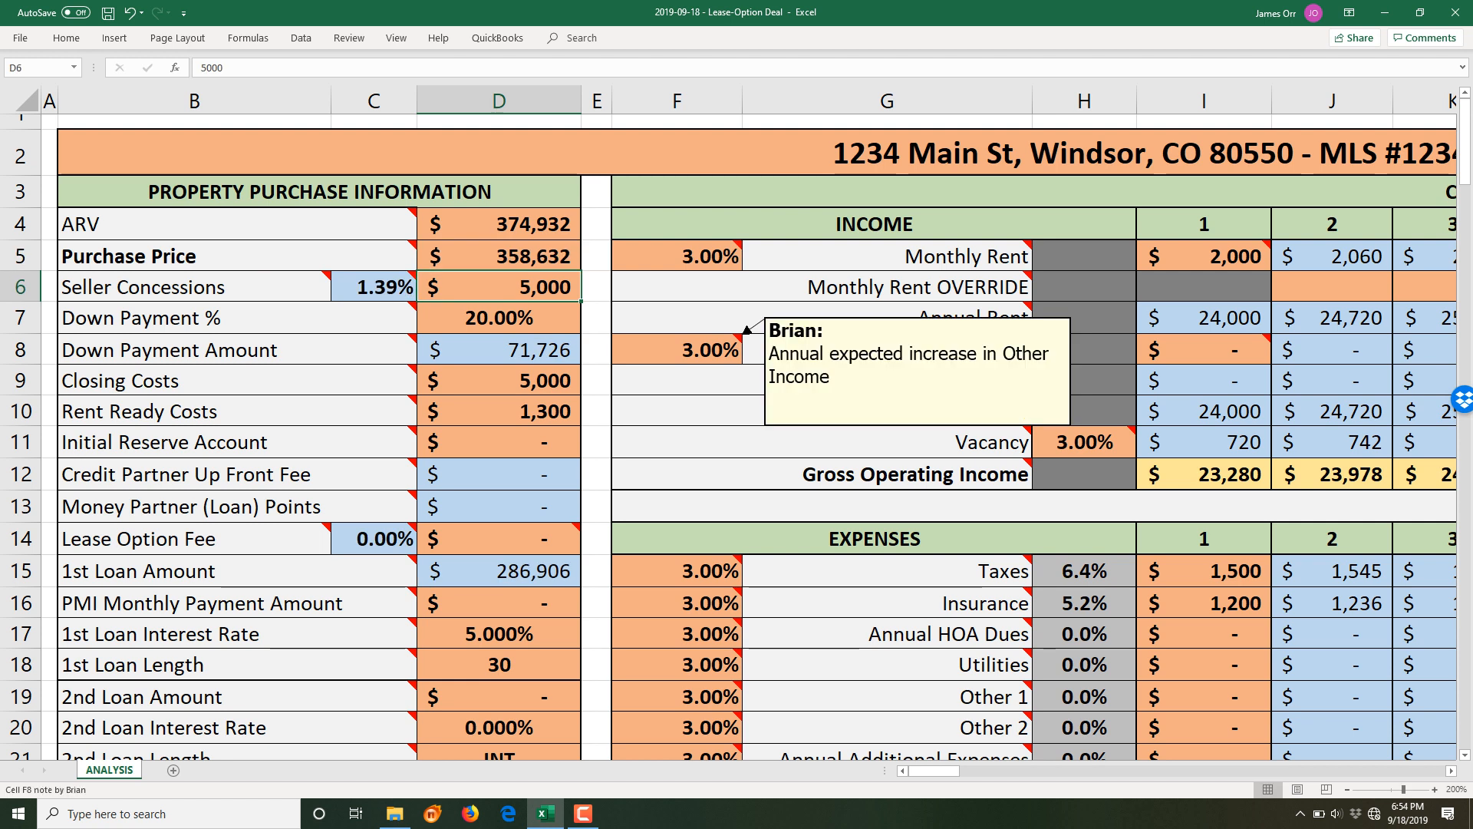
# - Attempt to edit the Seller Concessions percentage and dismiss the protected-sheet warning
pyautogui.doubleClick(376, 287)
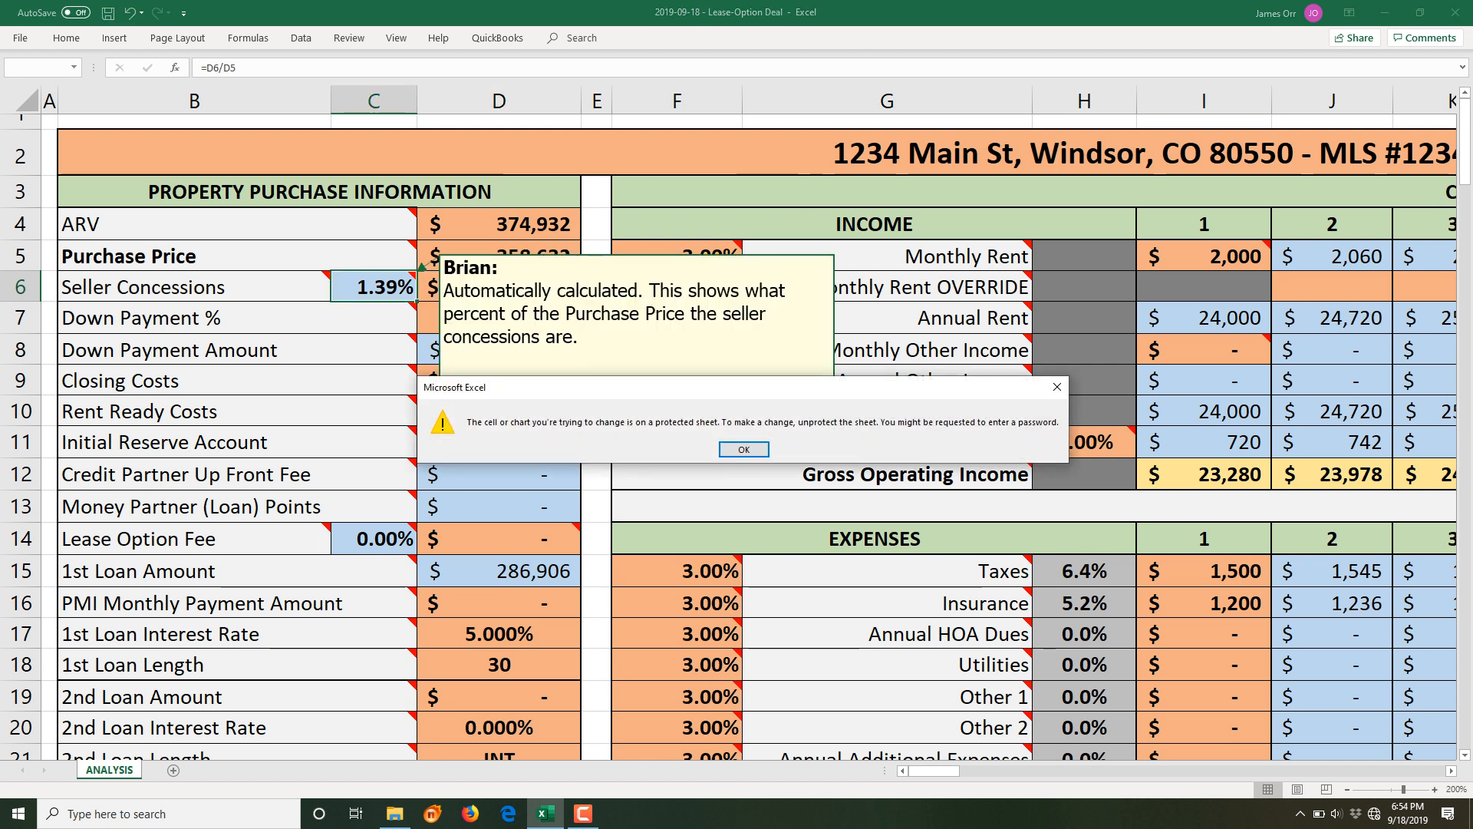
pyautogui.press('Return')
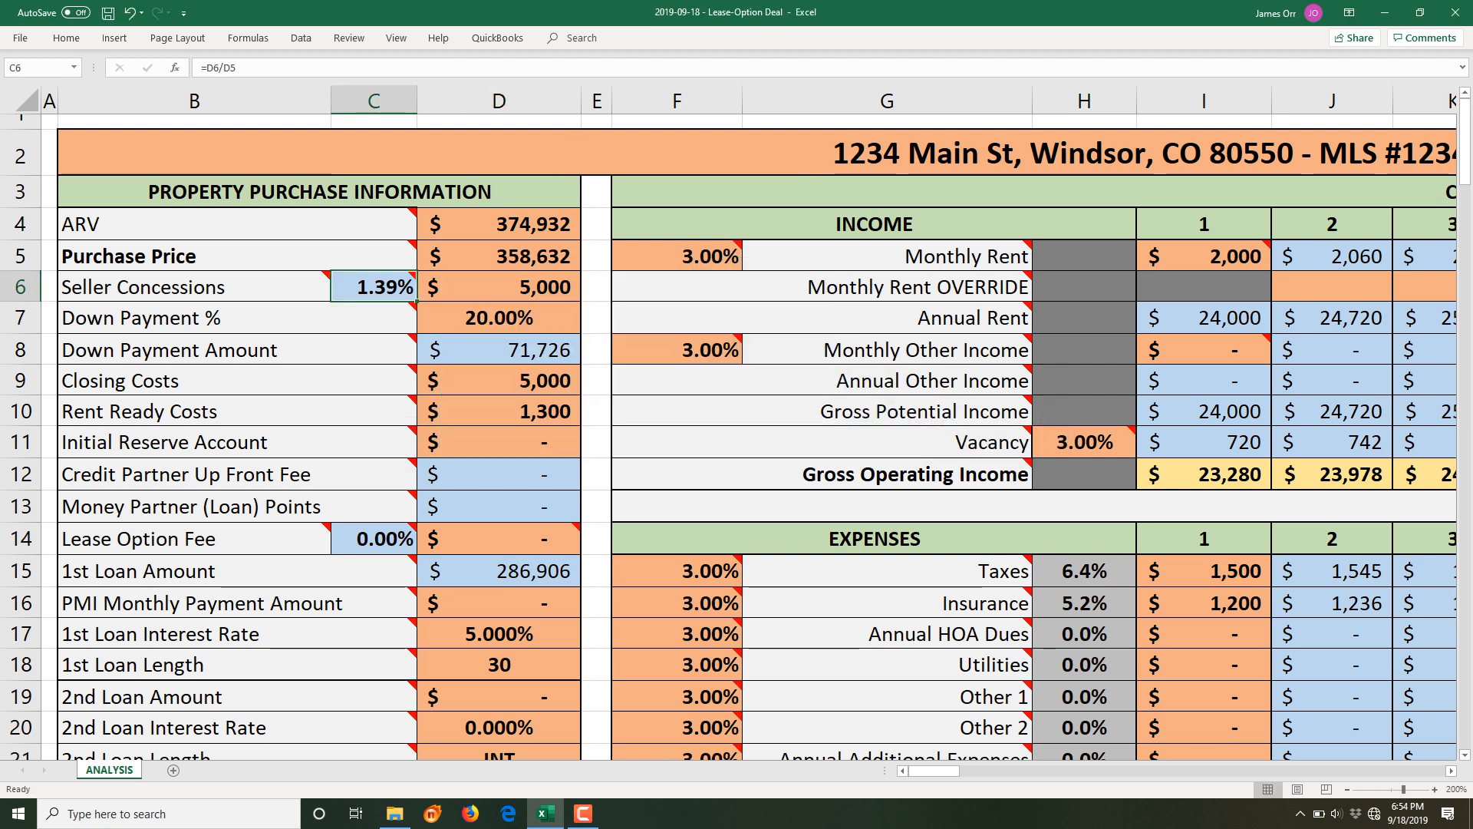
pyautogui.moveTo(377, 287)
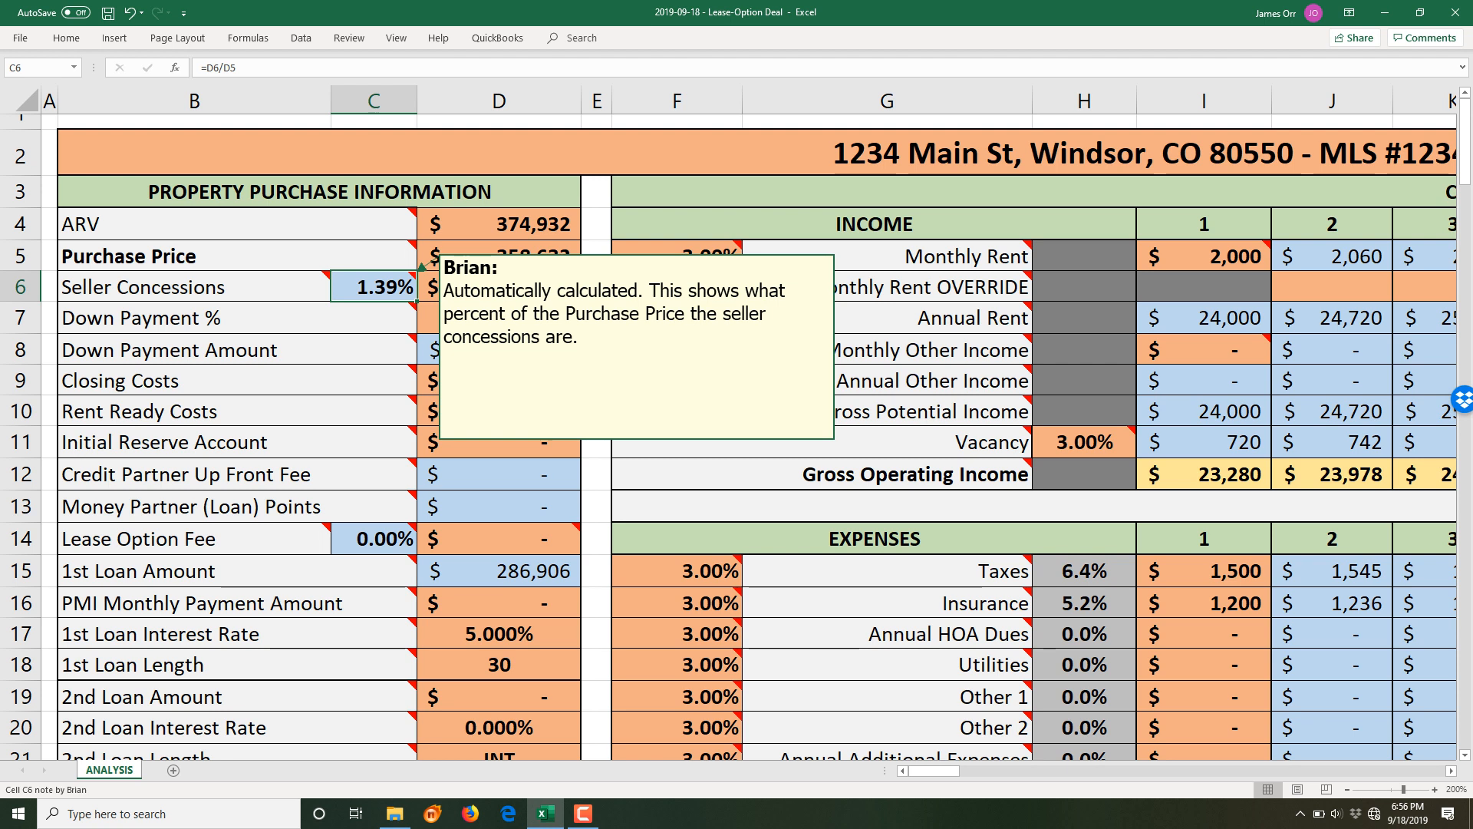
pyautogui.doubleClick(492, 318)
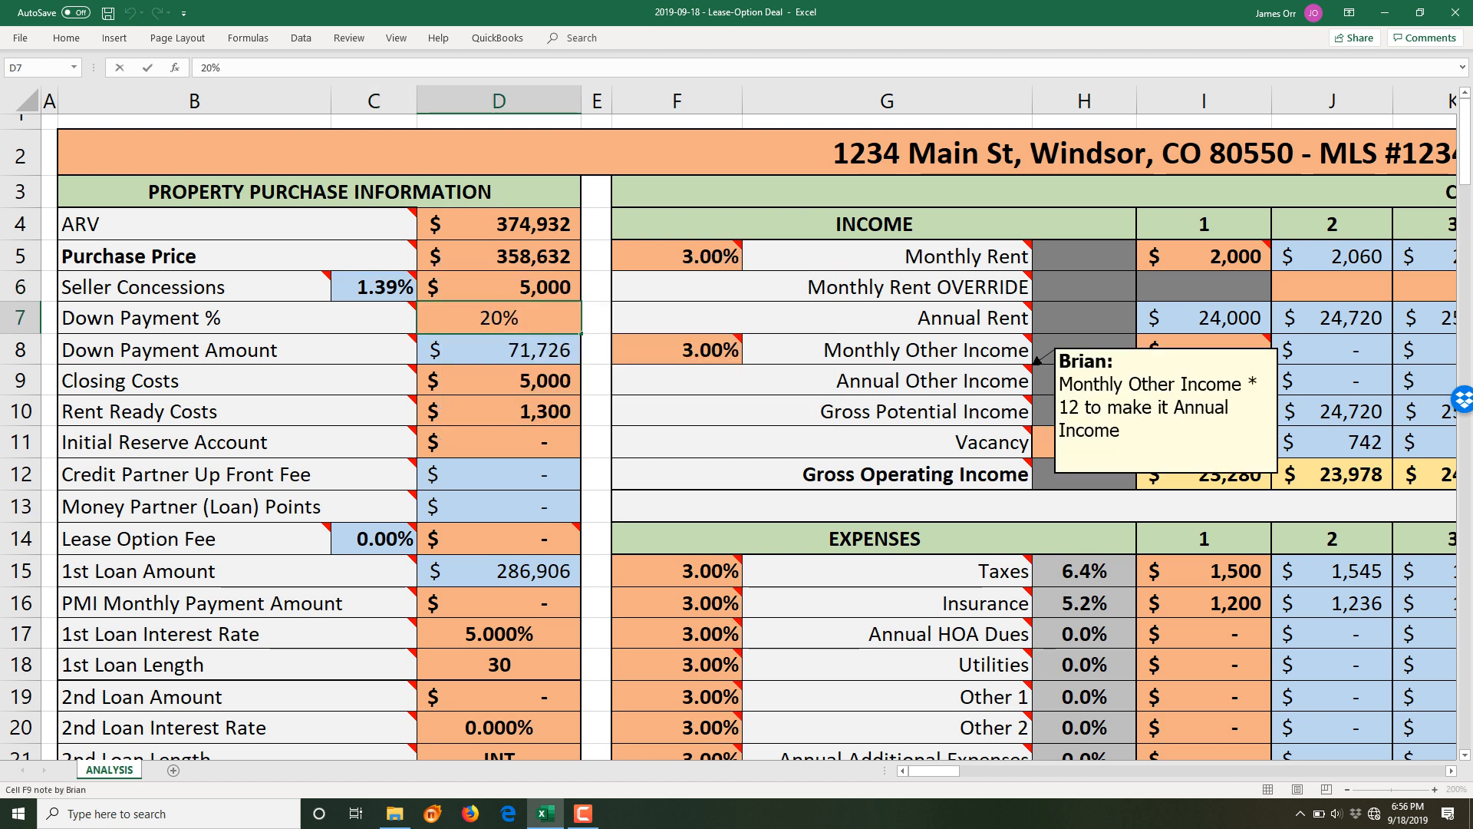
pyautogui.press('Escape')
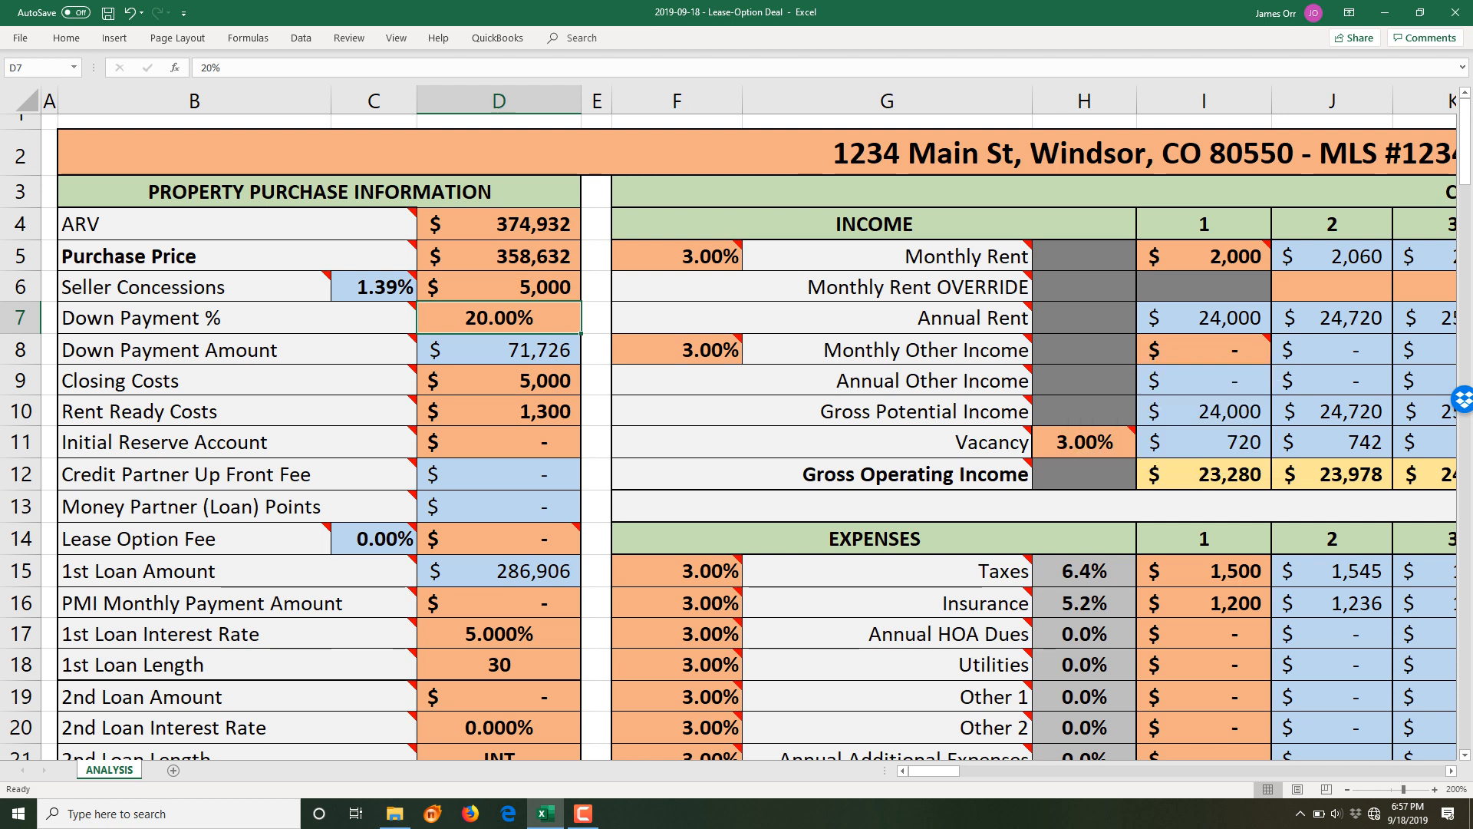
# - Check the Down Payment formula, then start replacing Closing Costs' 5000 with a formula
pyautogui.click(499, 350)
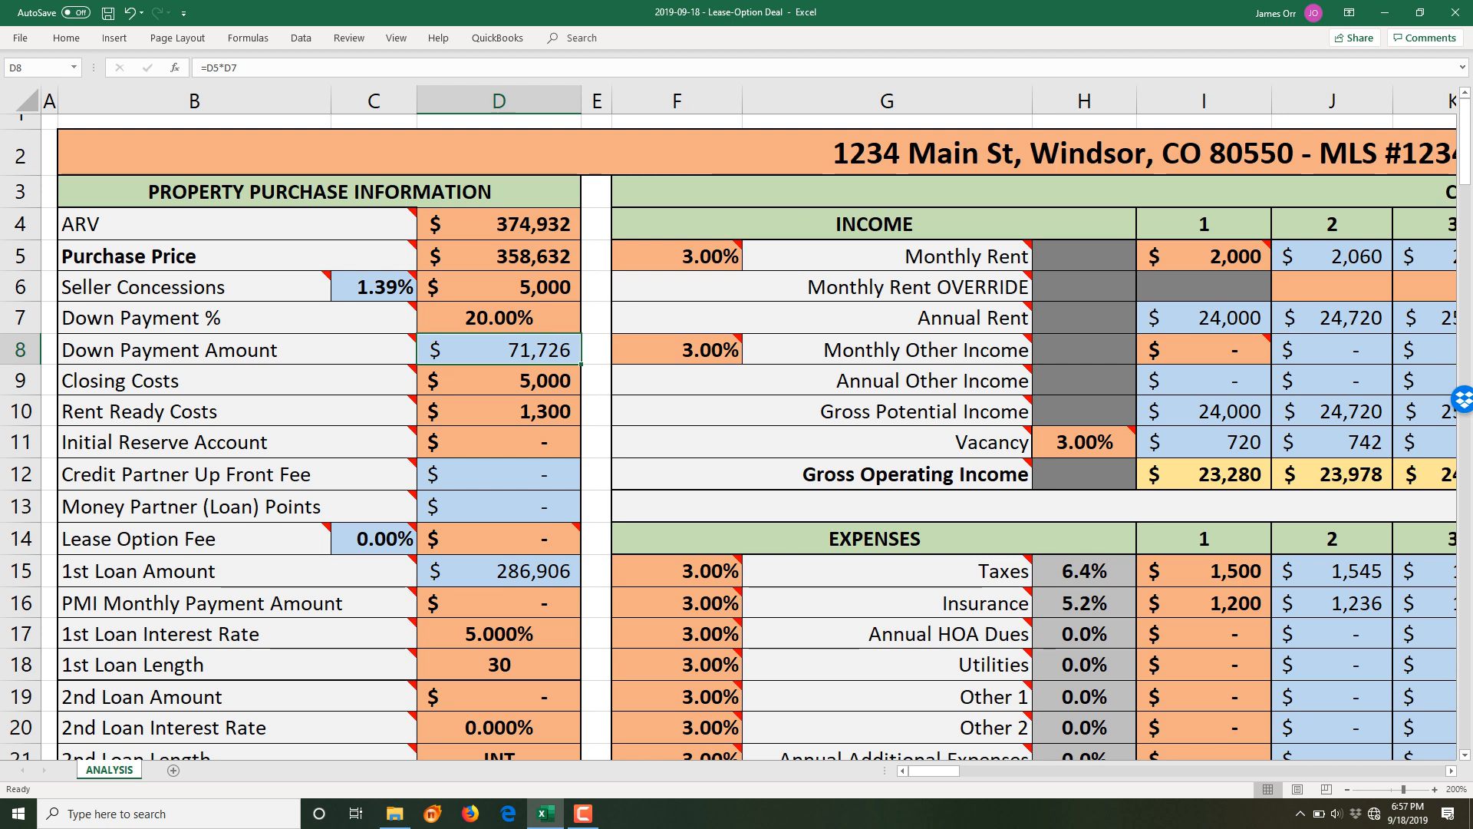
pyautogui.press('Down')
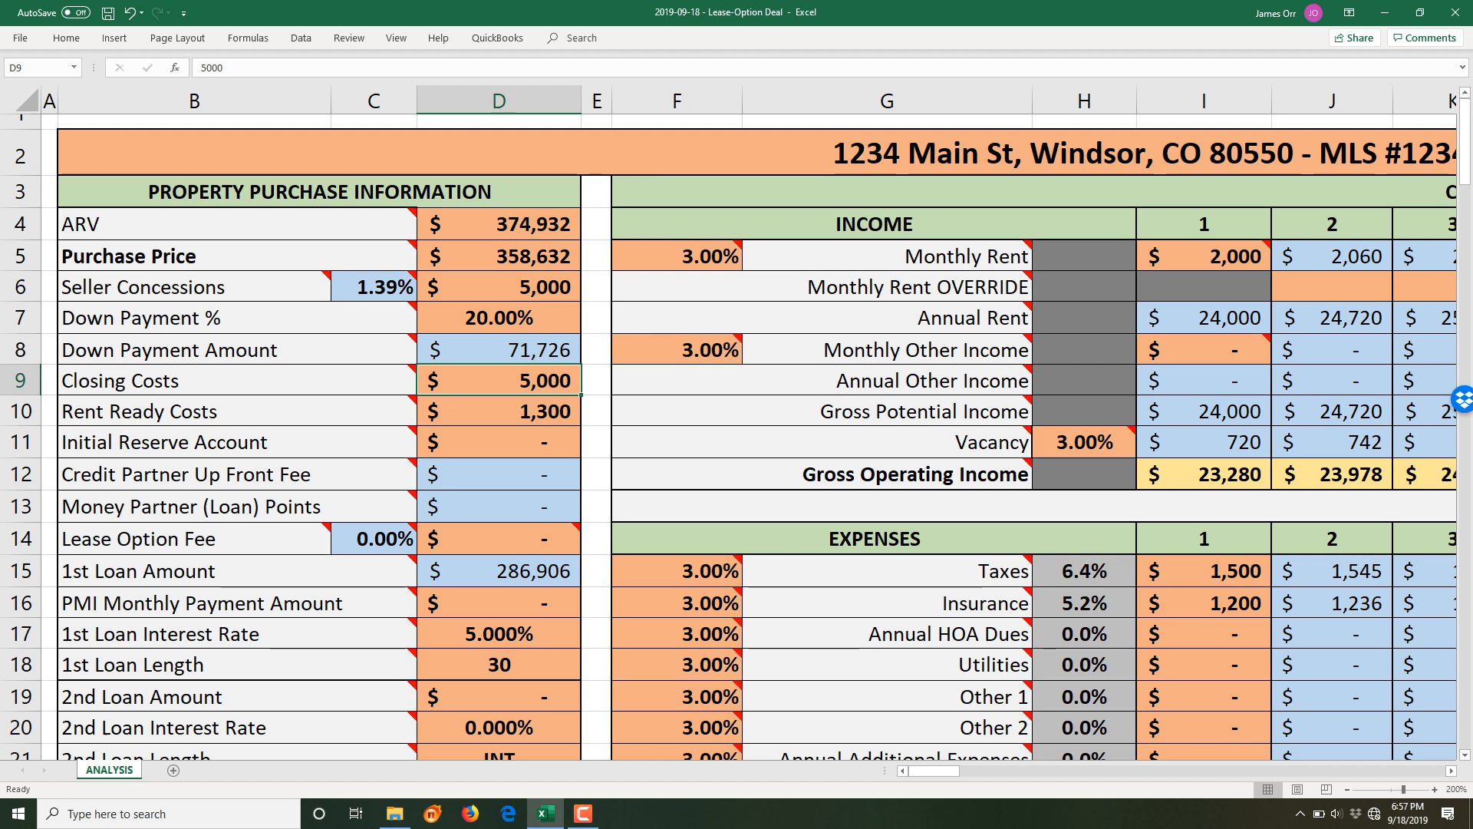
pyautogui.press('F2')
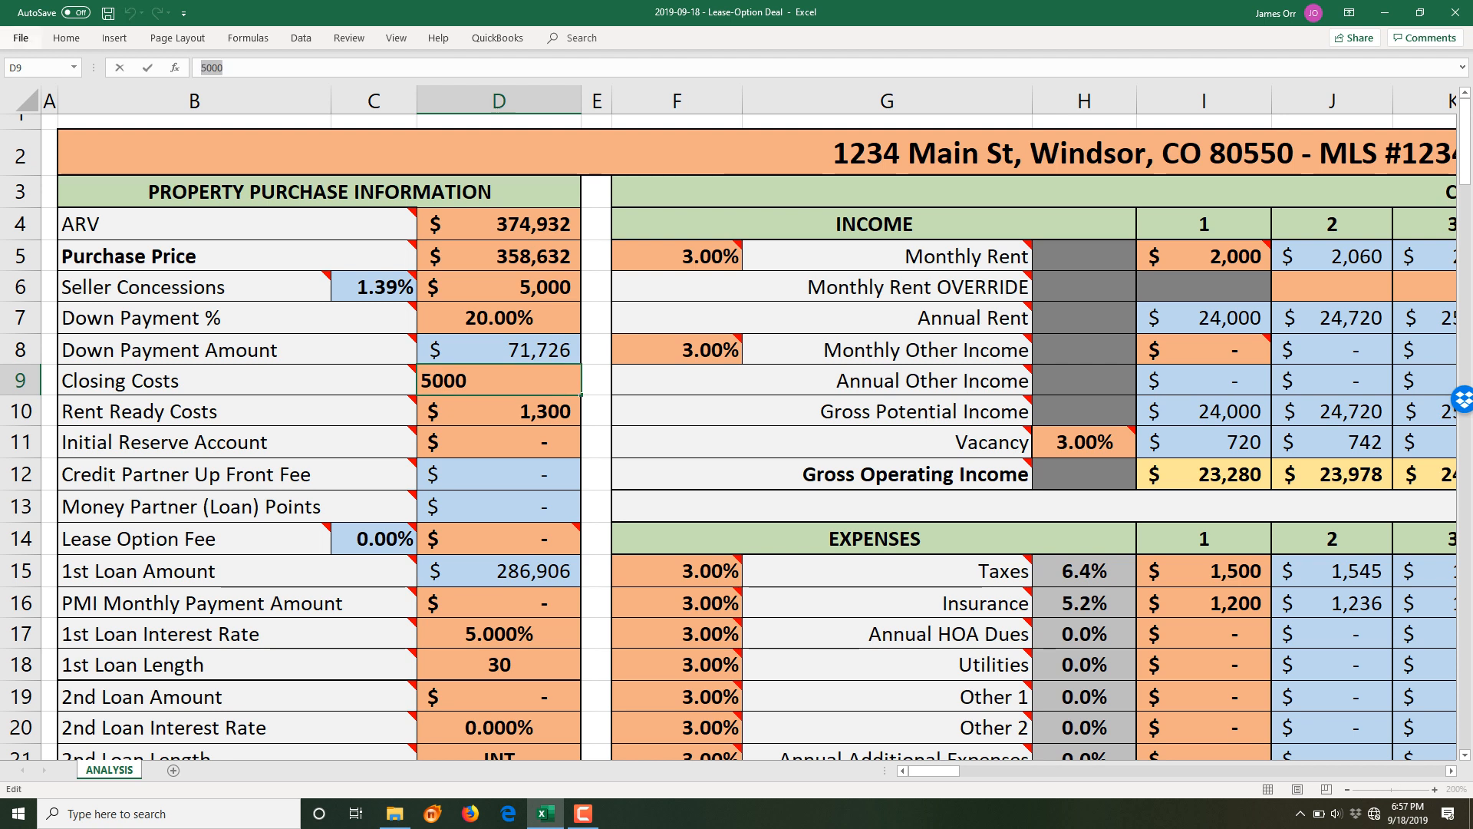
pyautogui.write('=')
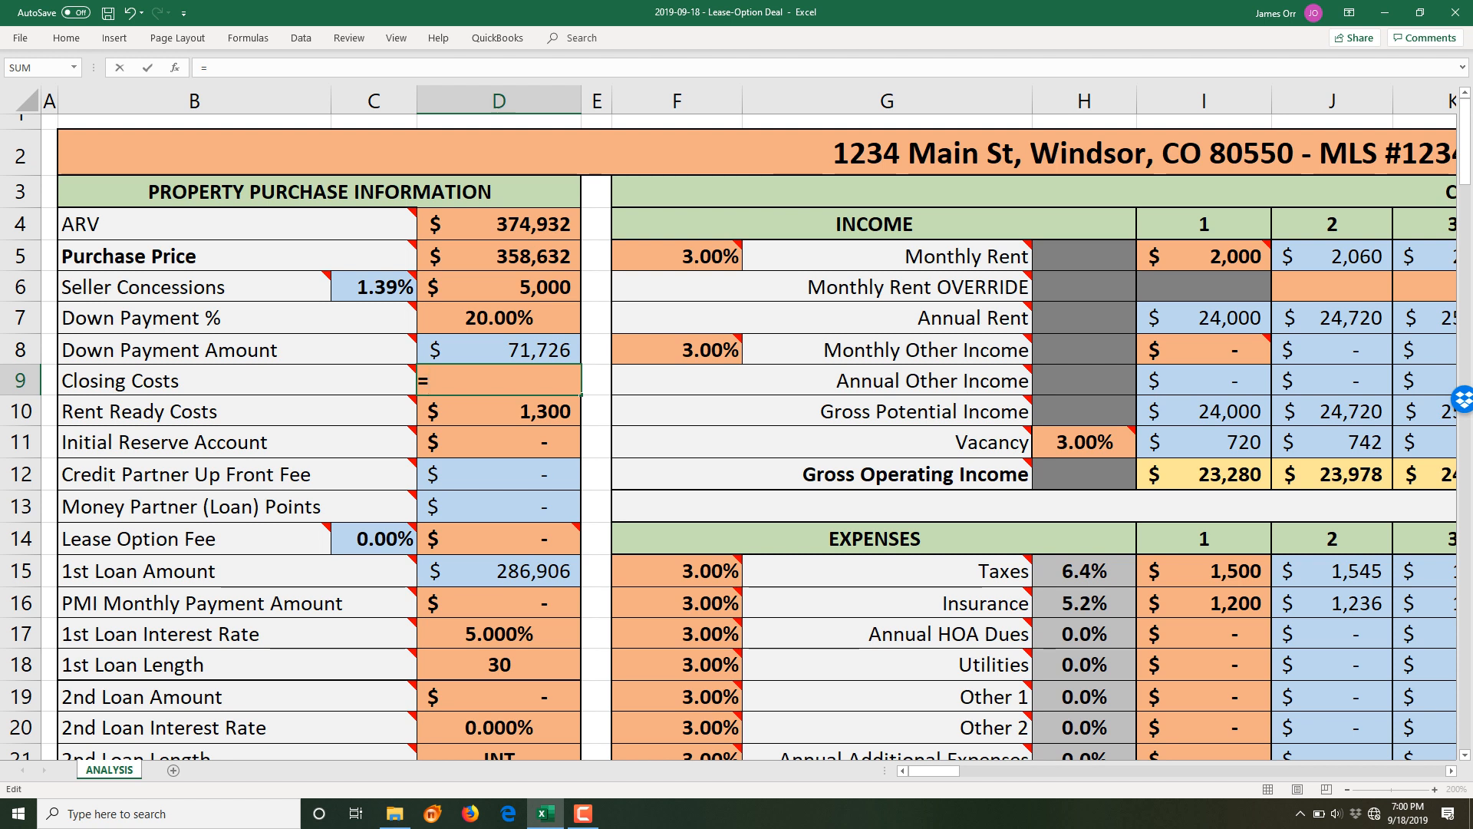
# - Enter =9736.74 as Closing Costs so it shows $9,737
pyautogui.write('9736.74')
pyautogui.press('Return')
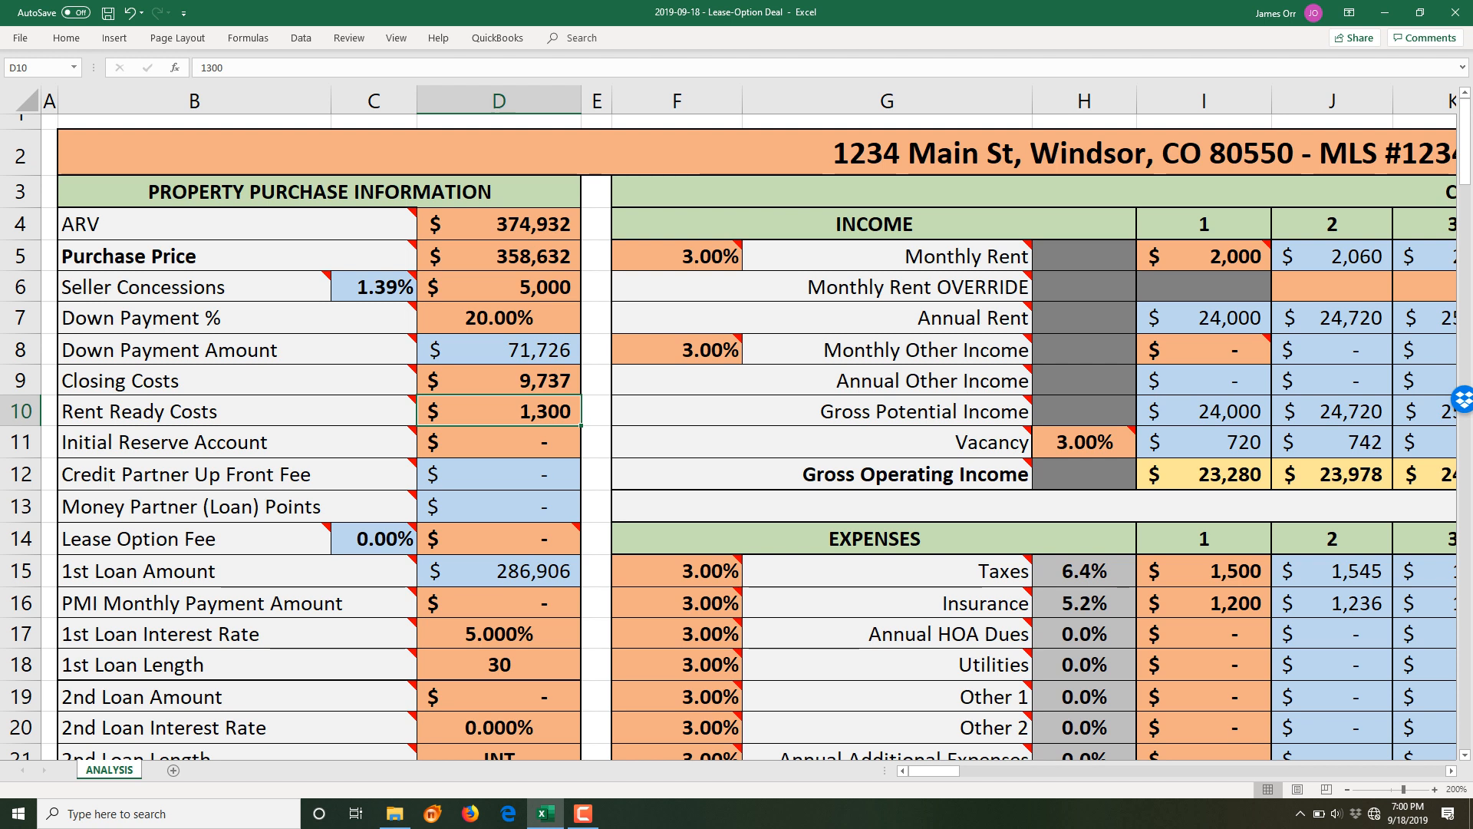
pyautogui.press('Down')
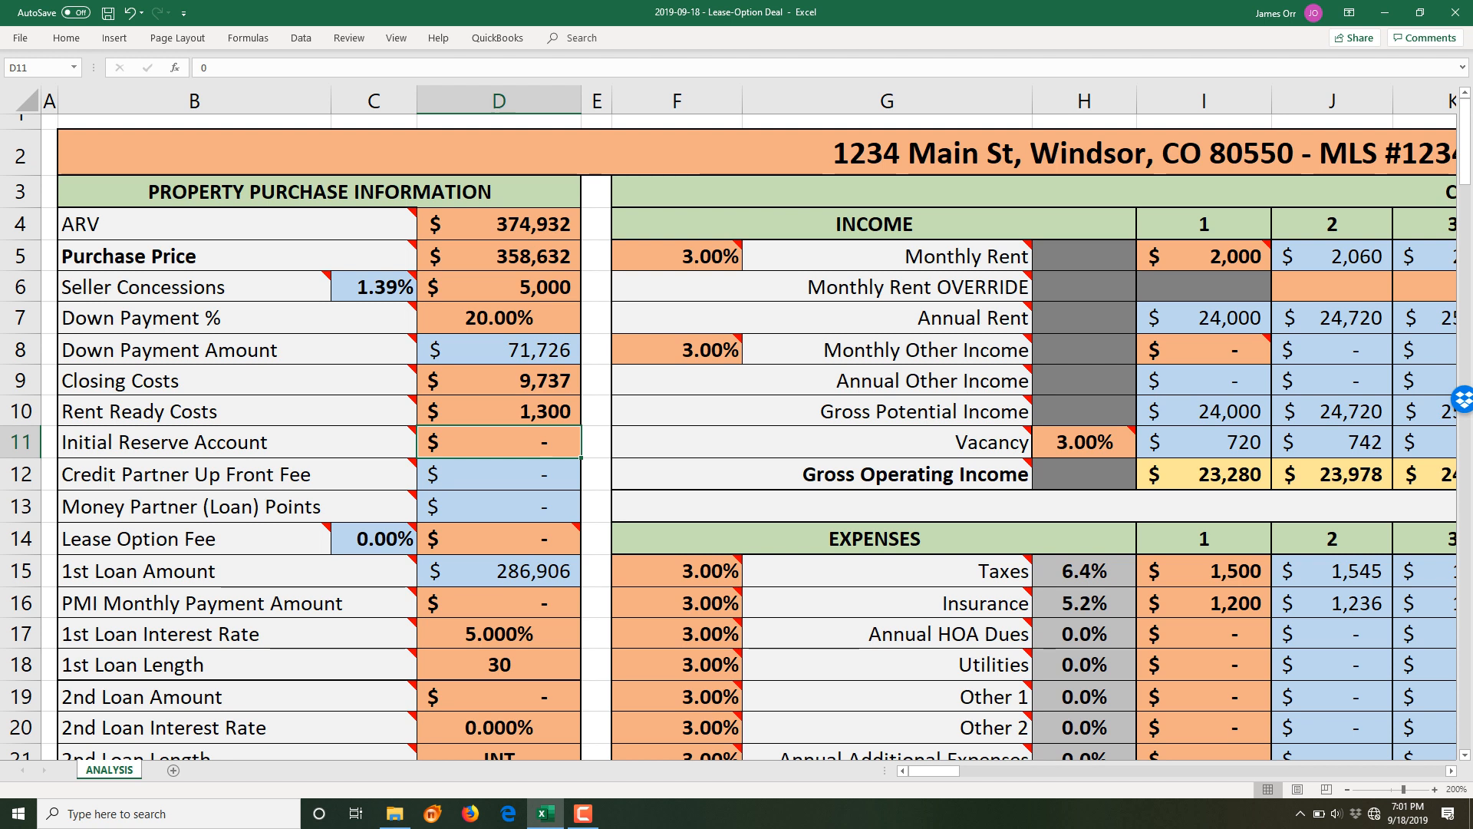
# - Replace the 9736.74 Closing Costs figure in D9 with 5000
pyautogui.press('Up')
pyautogui.press('Up')
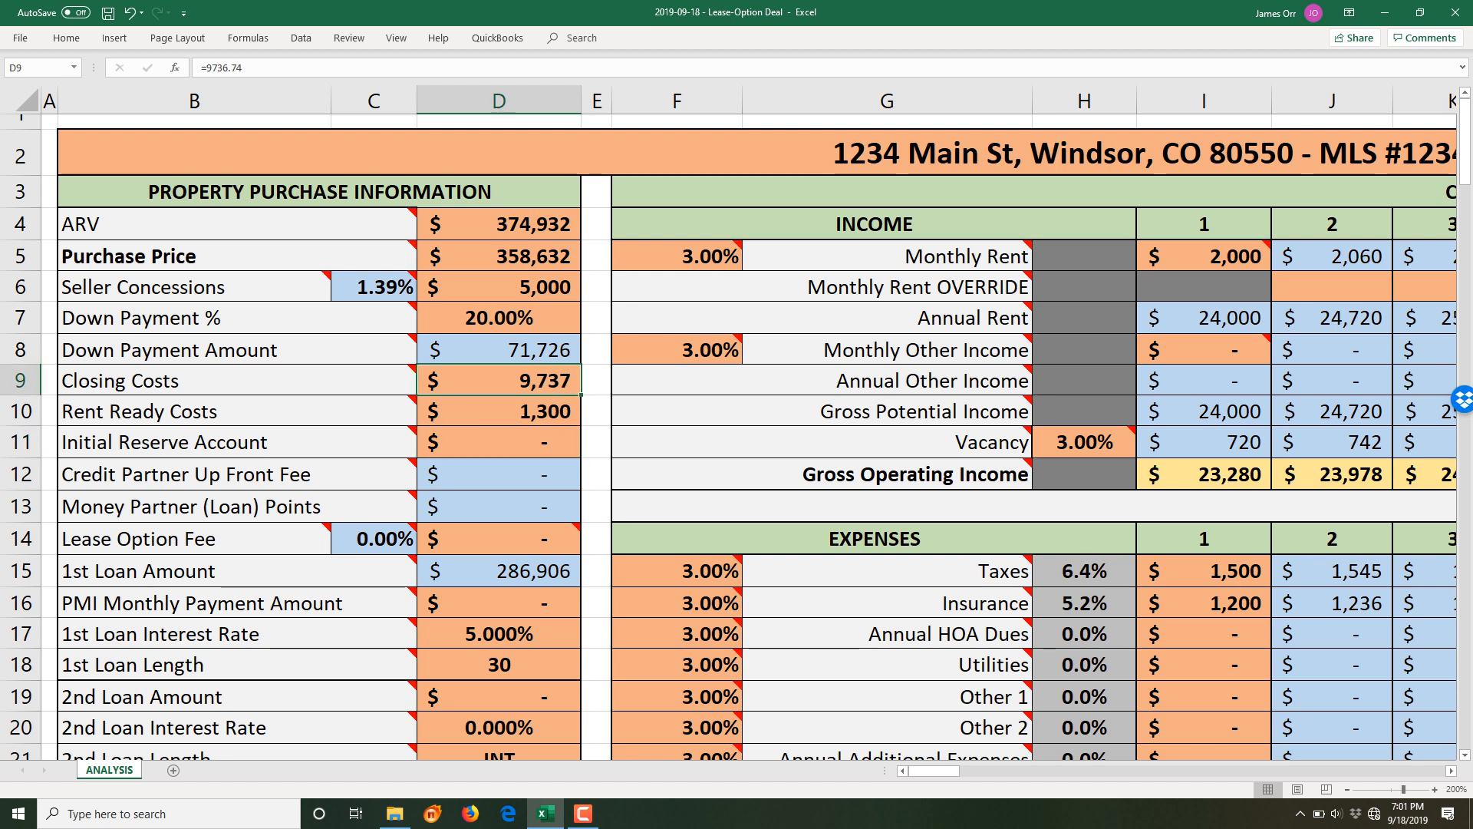
pyautogui.press('F2')
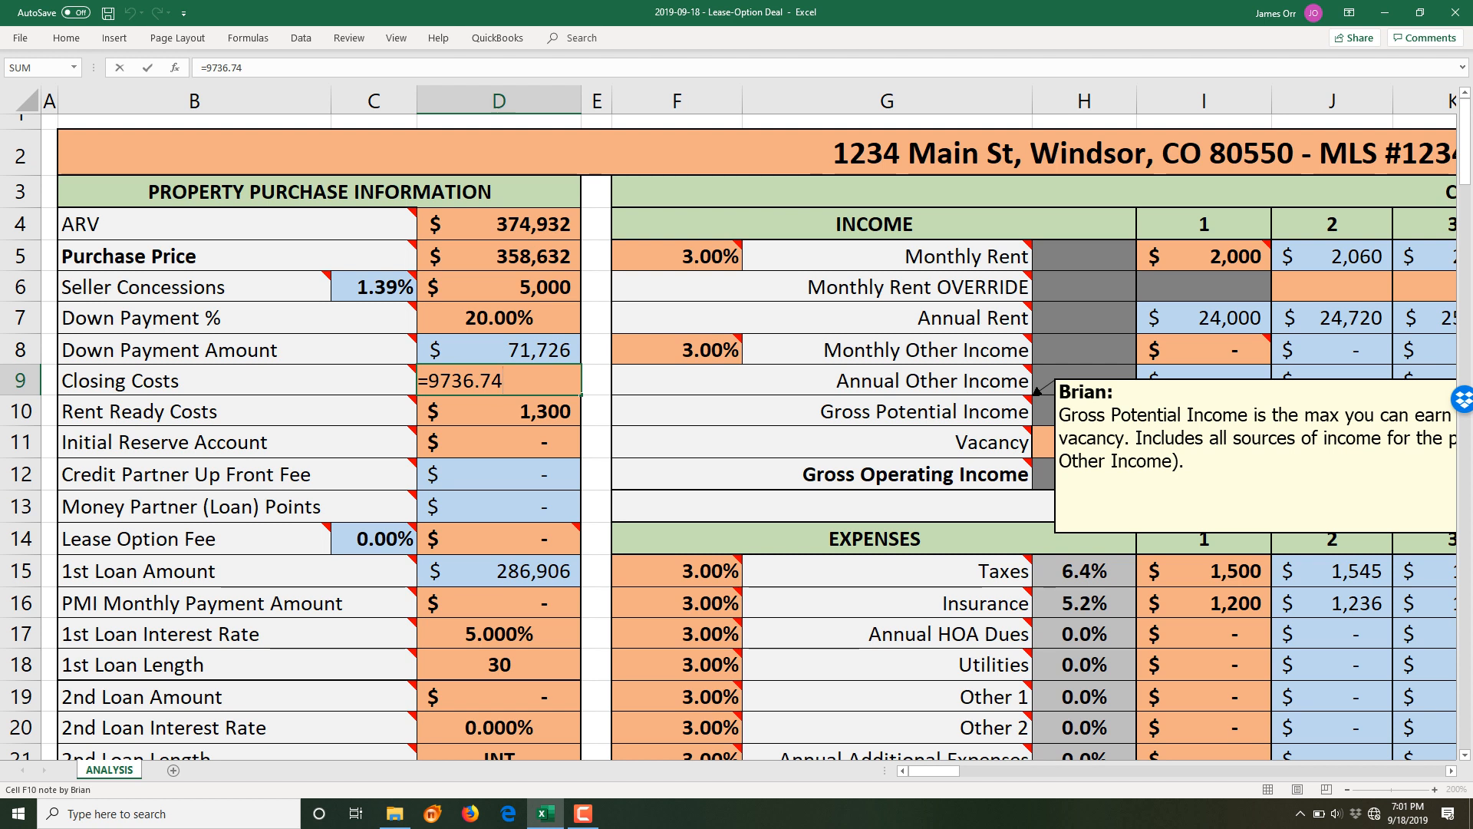
pyautogui.press('BackSpace')
pyautogui.press('BackSpace')
pyautogui.press('BackSpace')
pyautogui.press('BackSpace')
pyautogui.press('BackSpace')
pyautogui.press('BackSpace')
pyautogui.press('BackSpace')
pyautogui.write('5000')
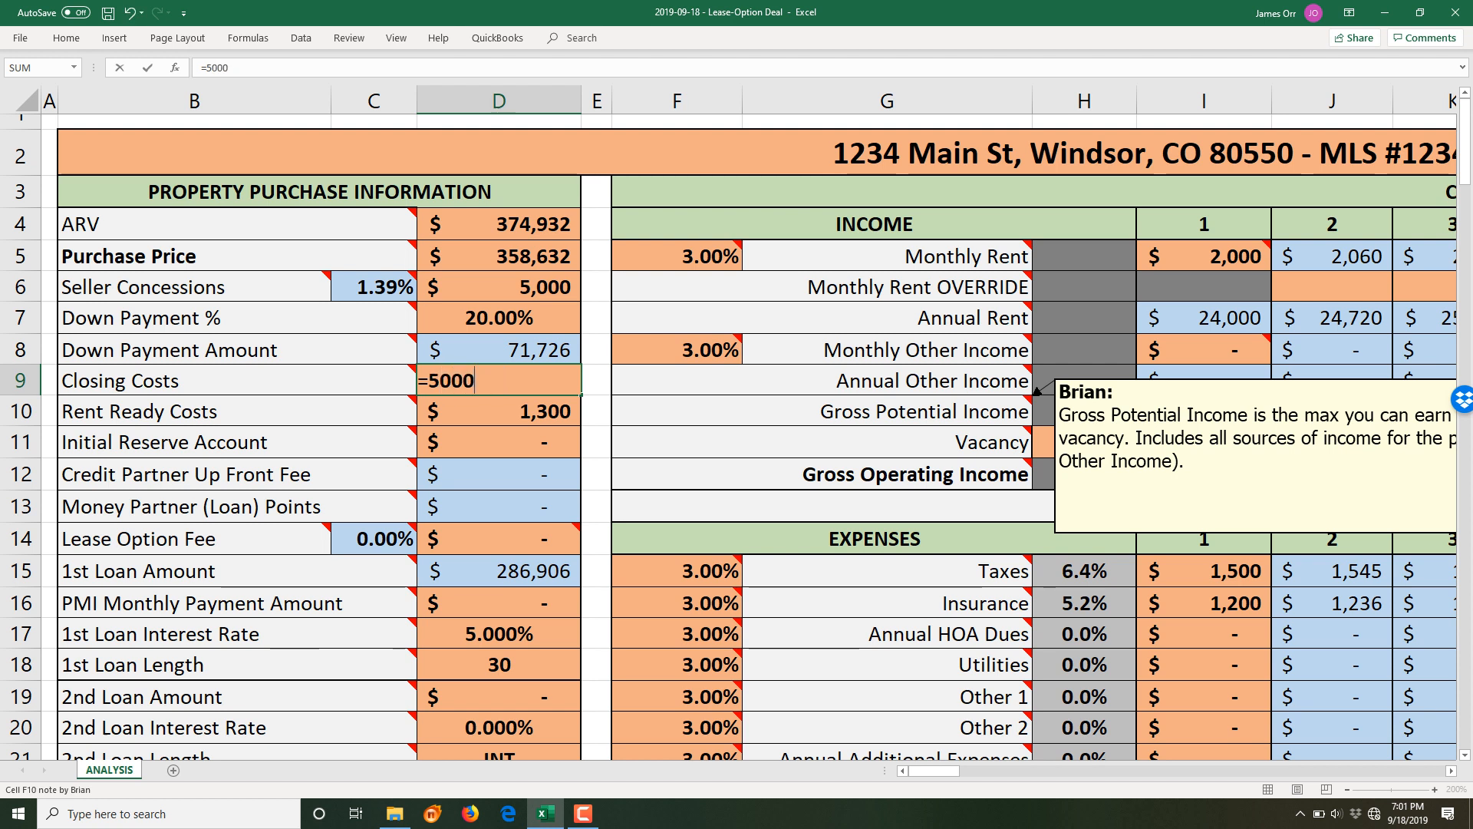
pyautogui.press('Return')
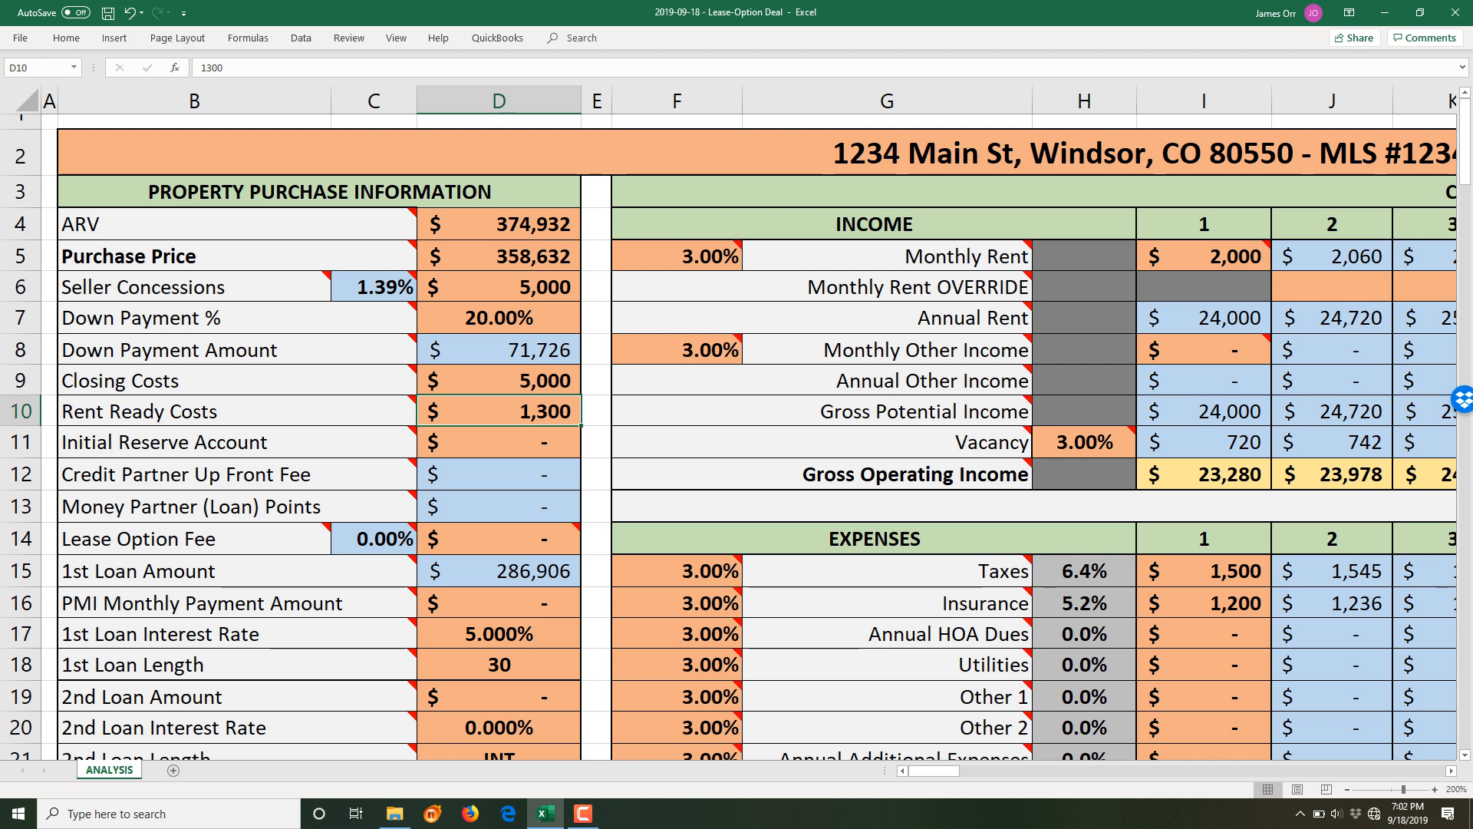
# - Set D17's 1st Loan Interest Rate to 4.375%, replacing 5.000%
pyautogui.doubleClick(498, 634)
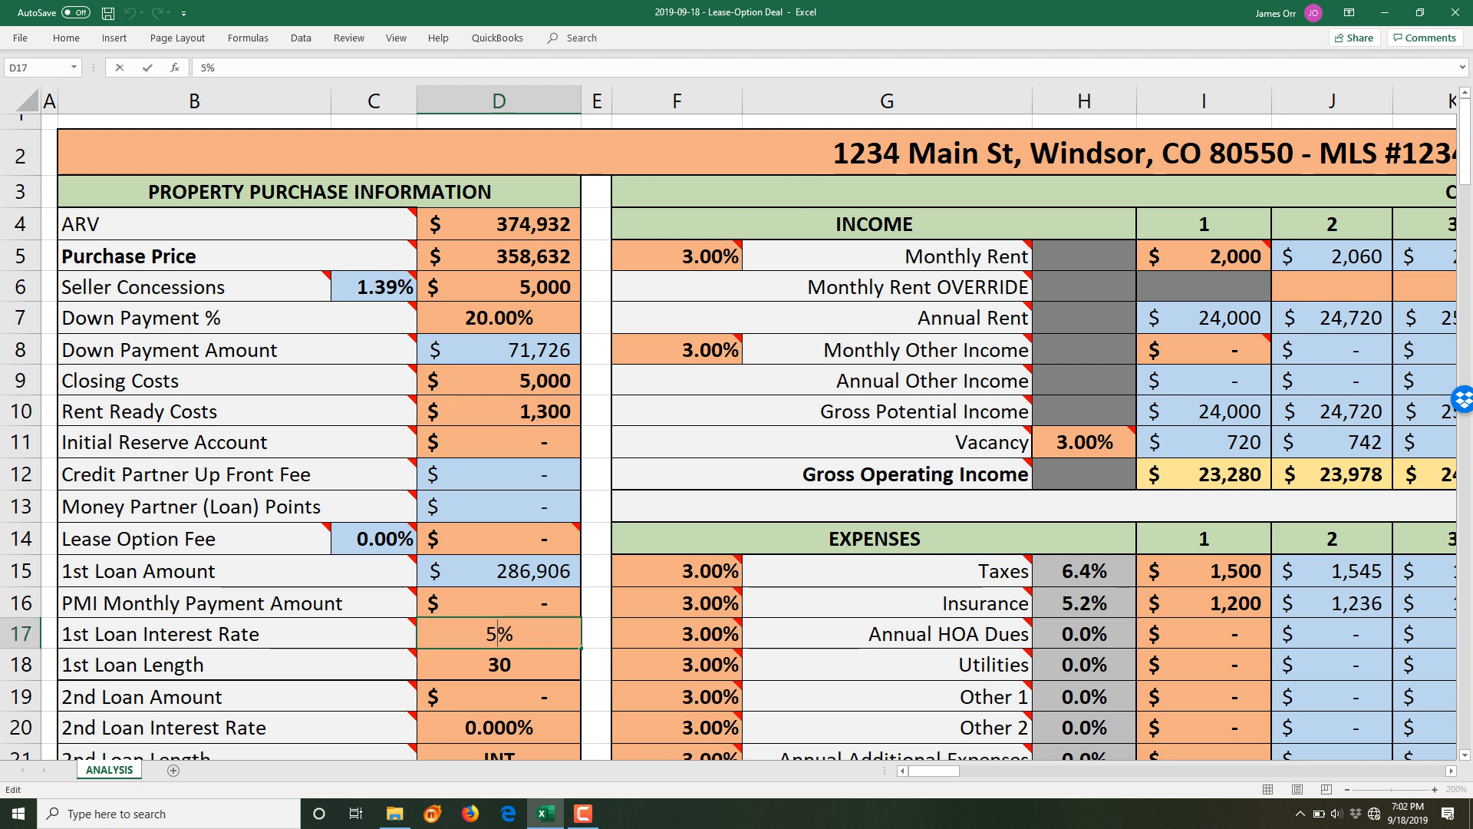
pyautogui.press('BackSpace')
pyautogui.write('4.375')
pyautogui.press('Return')
pyautogui.press('Up')
pyautogui.press('Up')
pyautogui.press('Up')
pyautogui.press('Up')
pyautogui.press('Up')
pyautogui.press('Up')
pyautogui.press('Up')
pyautogui.press('Up')
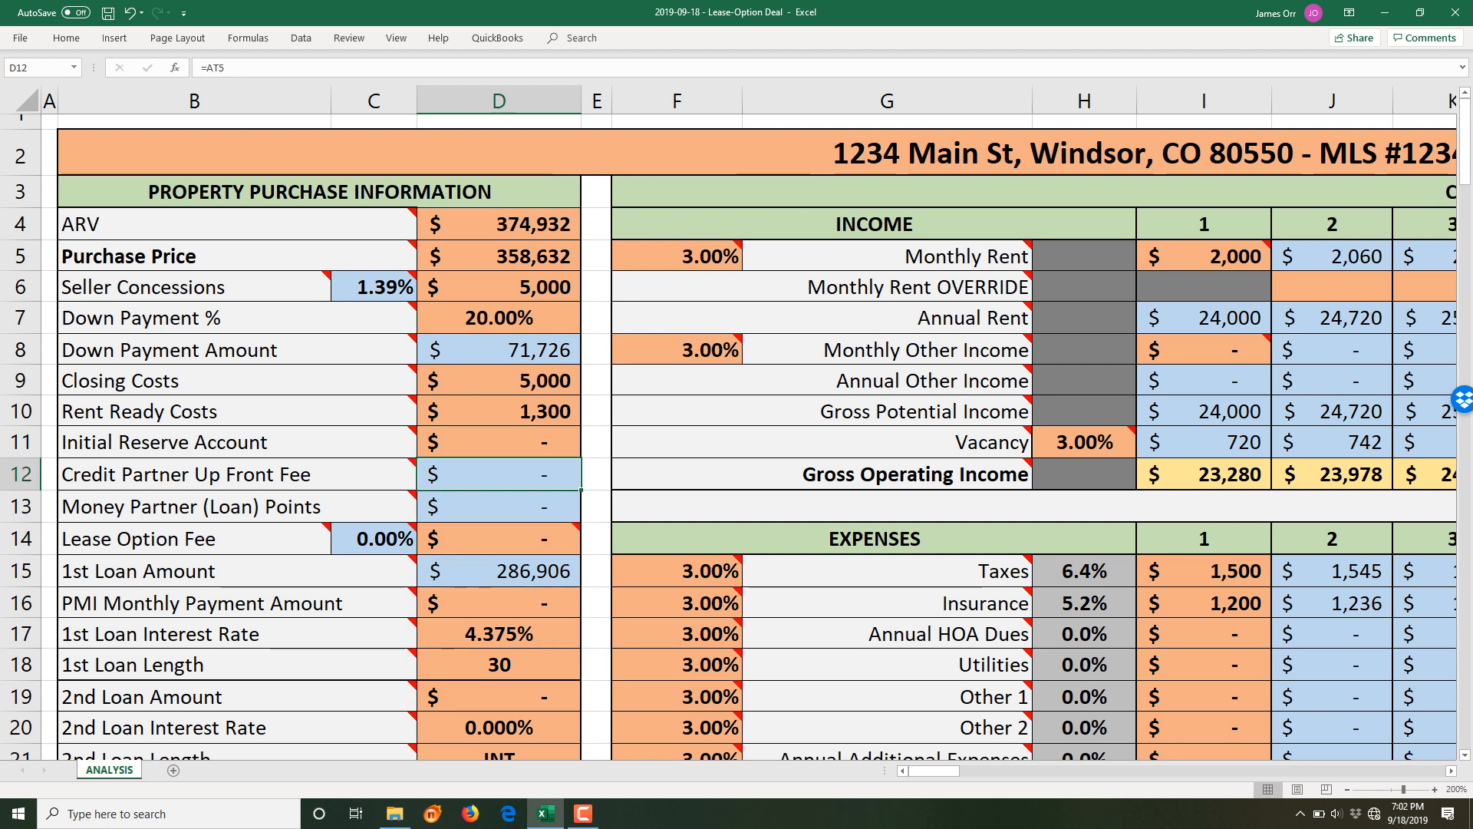
pyautogui.press('Down')
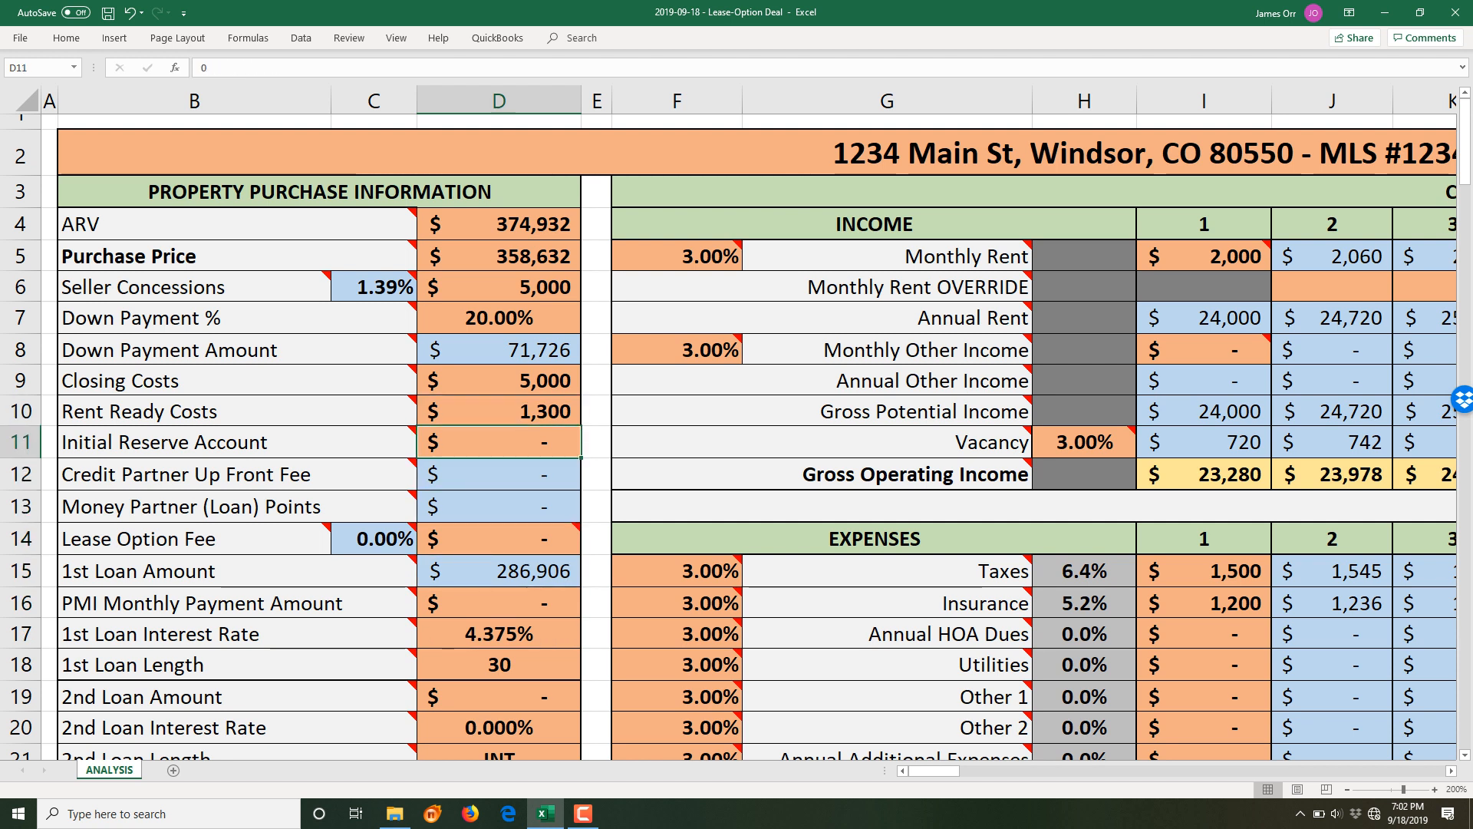
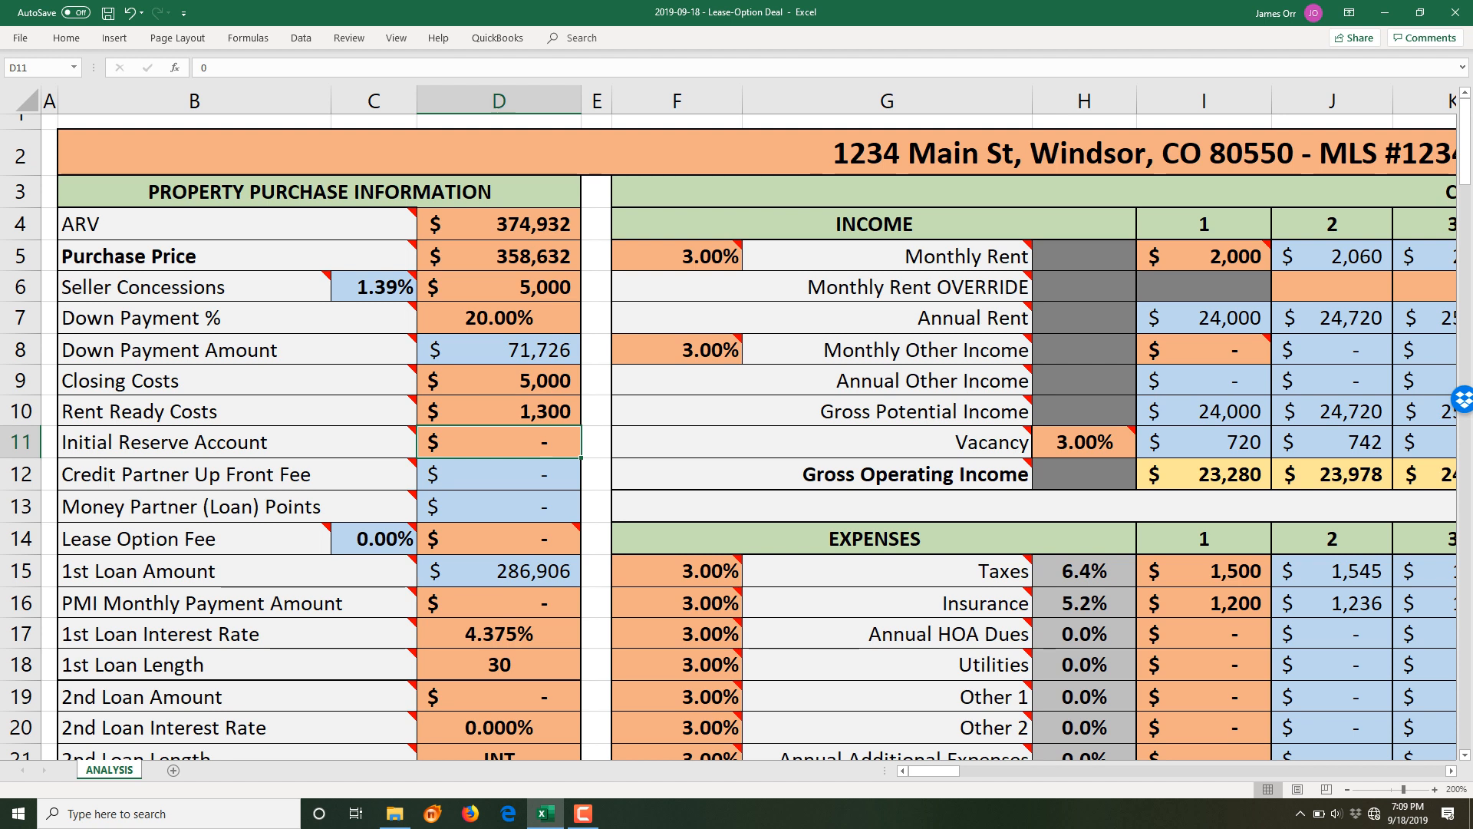
# - Review Closing Costs 5000, Rent Ready Costs 1300, Initial Reserve, and partner fee and points formulas
pyautogui.moveTo(537, 538)
pyautogui.click(498, 380)
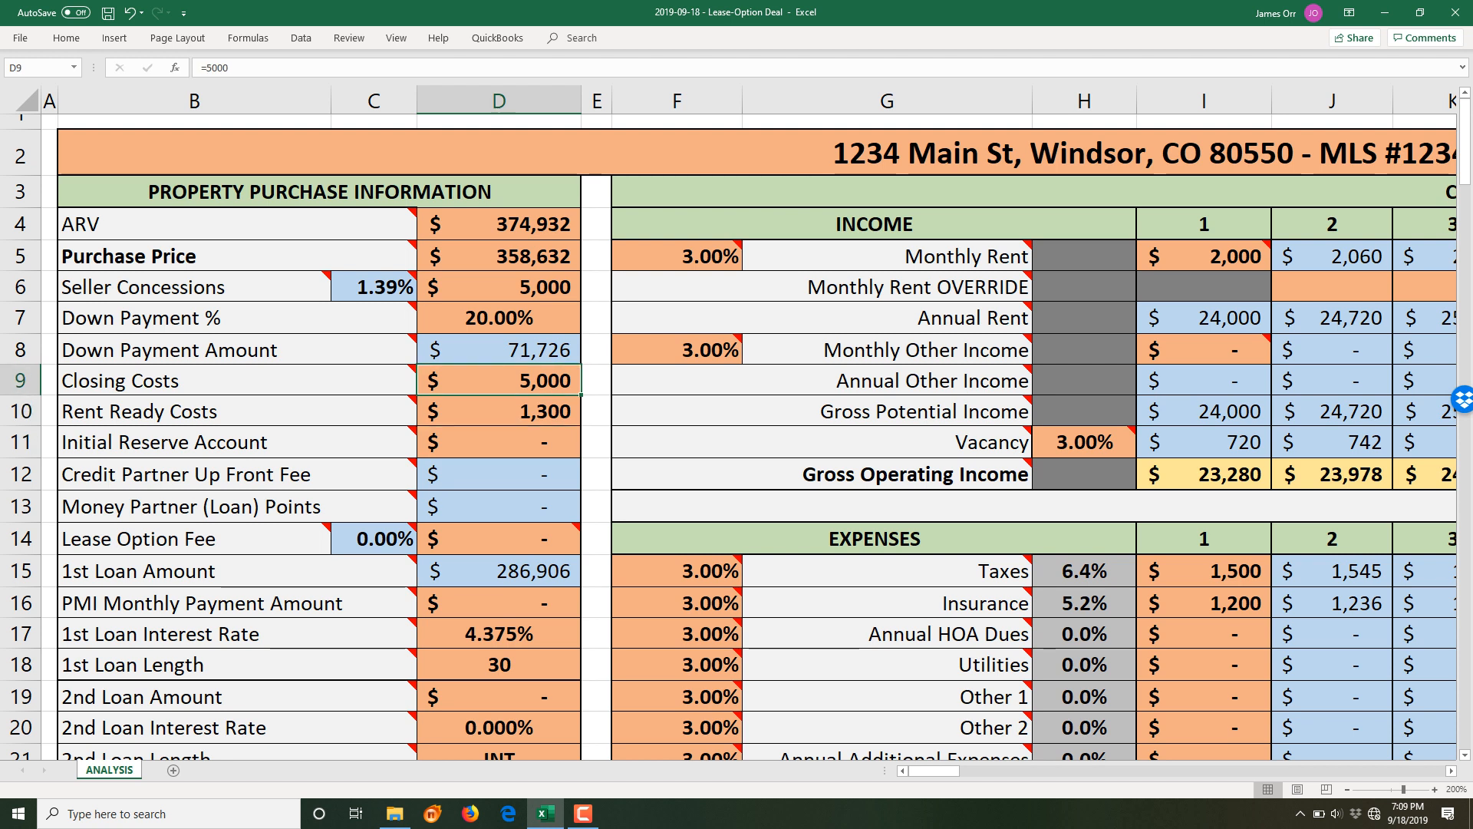
pyautogui.click(499, 411)
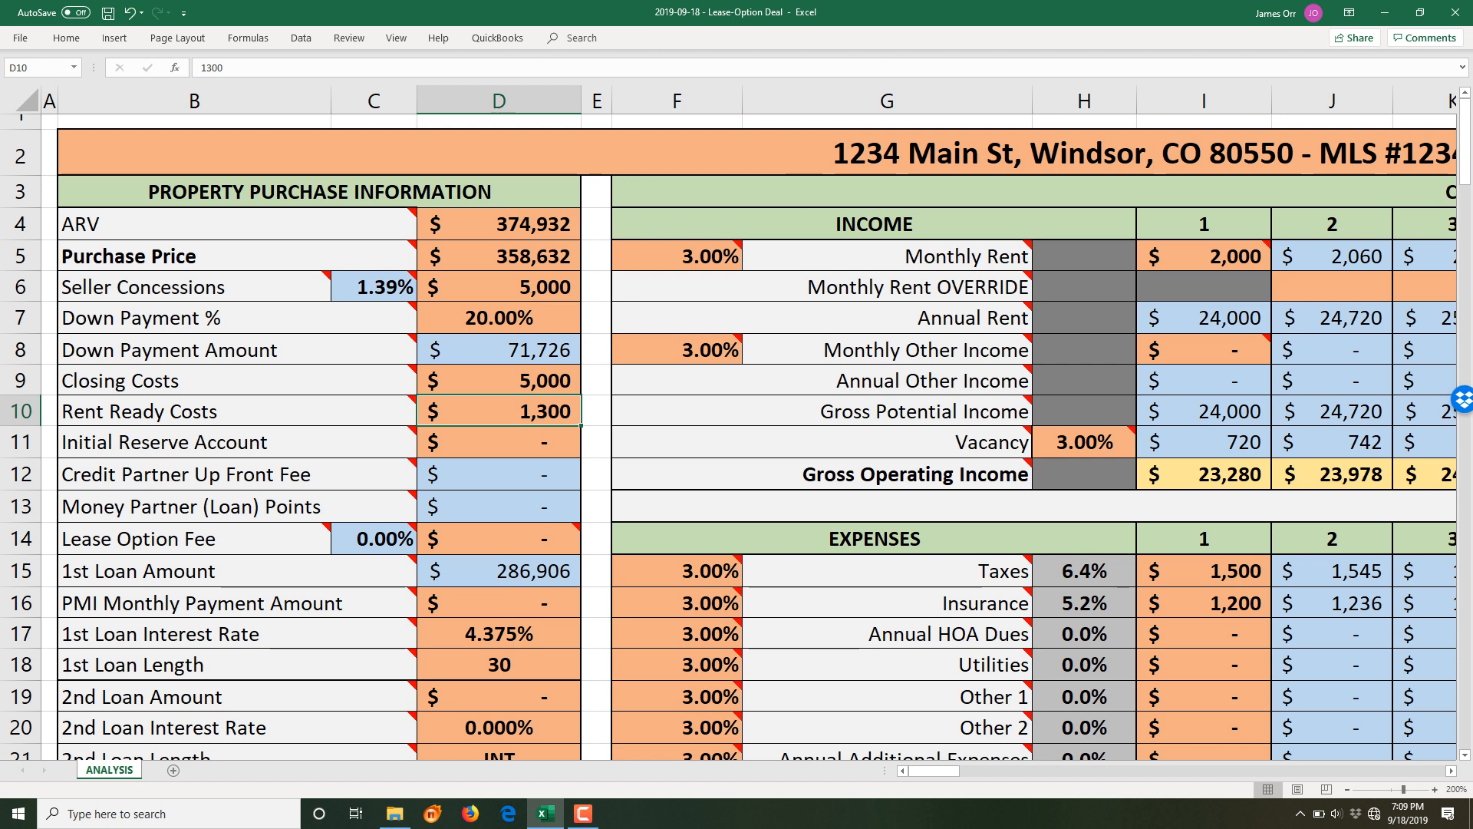
pyautogui.click(498, 442)
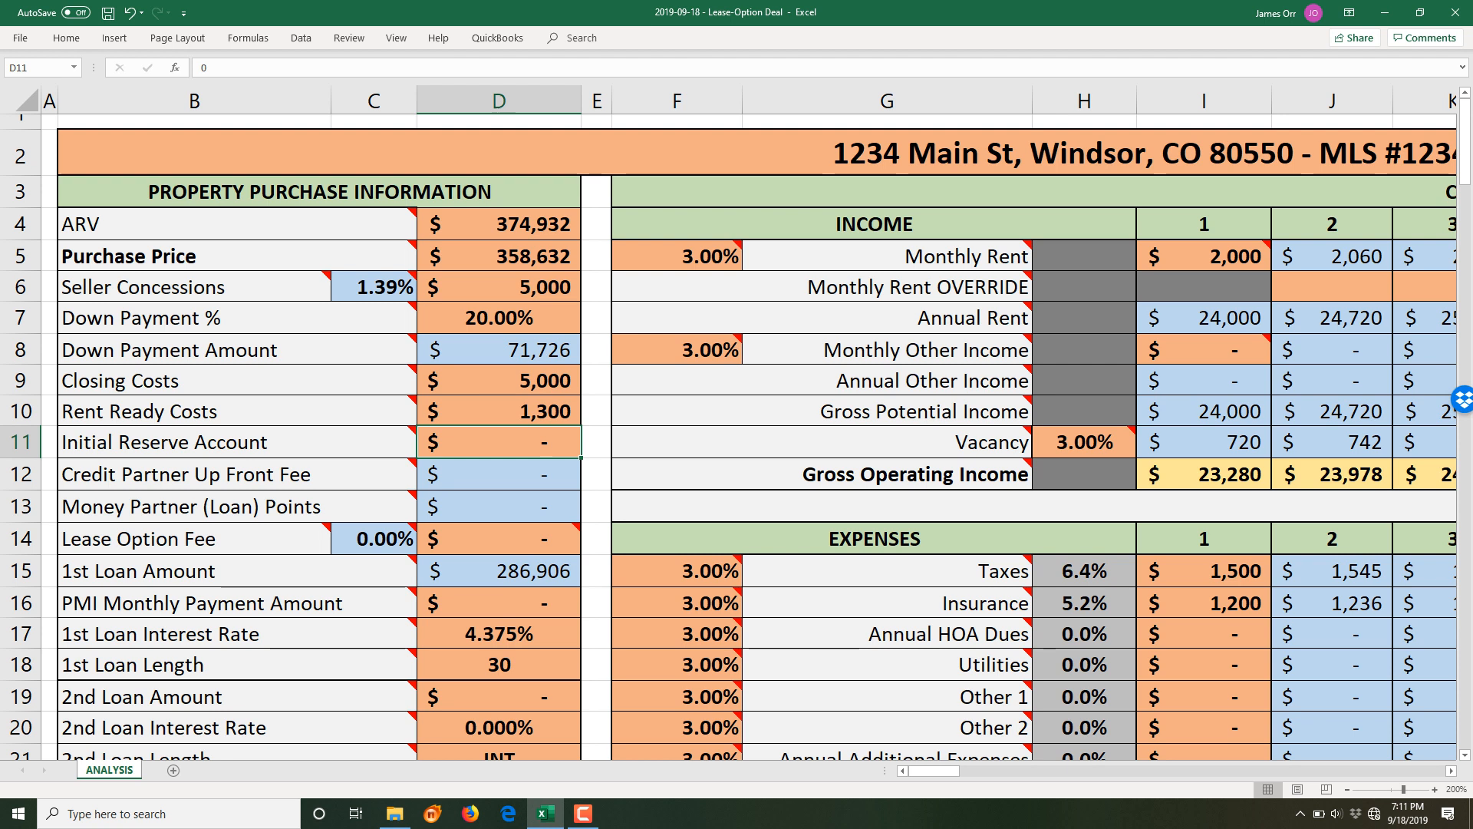
pyautogui.click(499, 474)
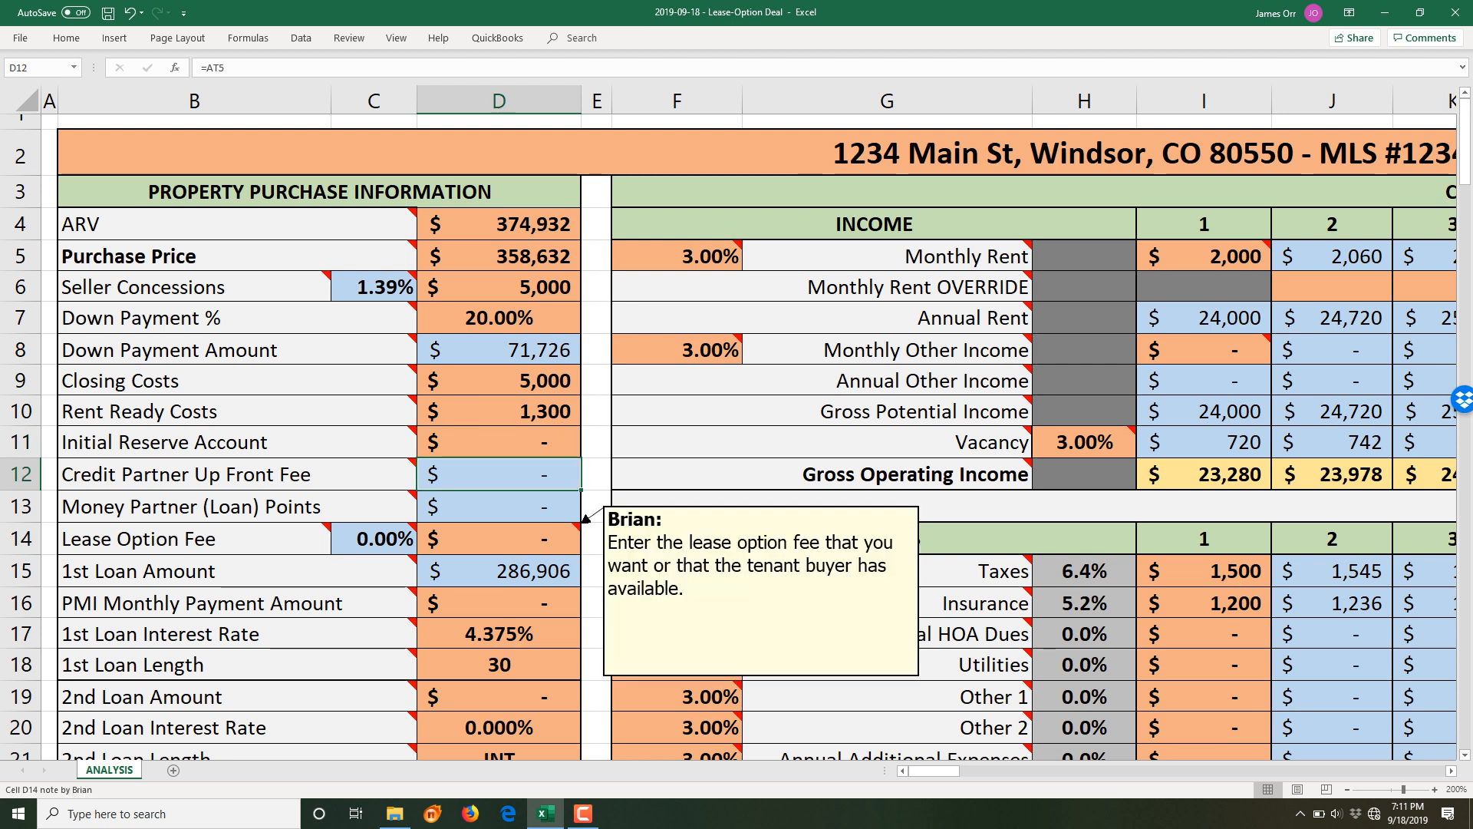
pyautogui.click(499, 538)
pyautogui.click(499, 506)
# - Check the credit partner's Initial Fee and the money partner's loan Points inputs
pyautogui.moveTo(935, 771); pyautogui.dragTo(1072, 770)
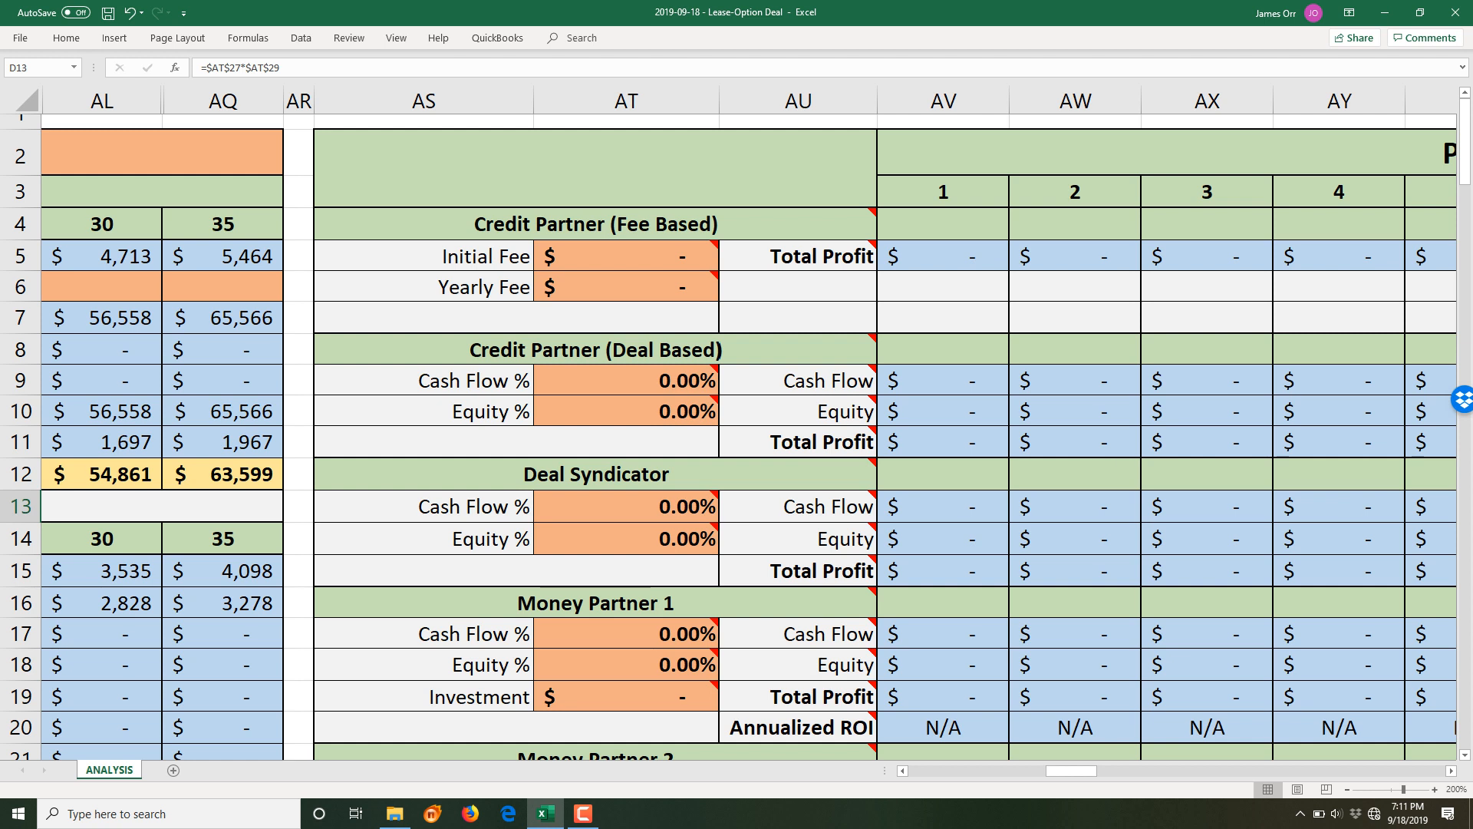
pyautogui.click(626, 255)
pyautogui.scroll(-6, 626, 287)
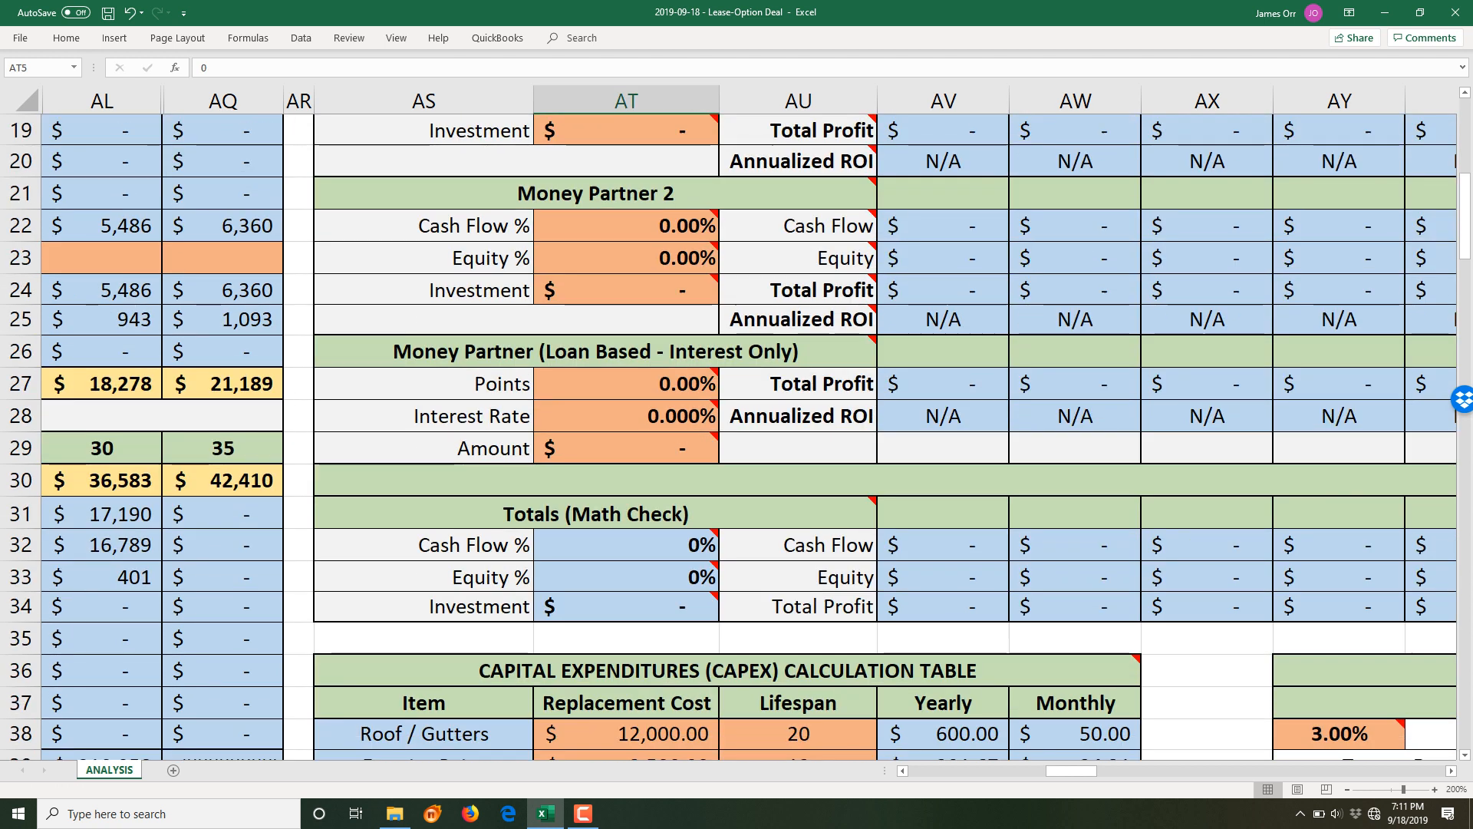
pyautogui.click(627, 384)
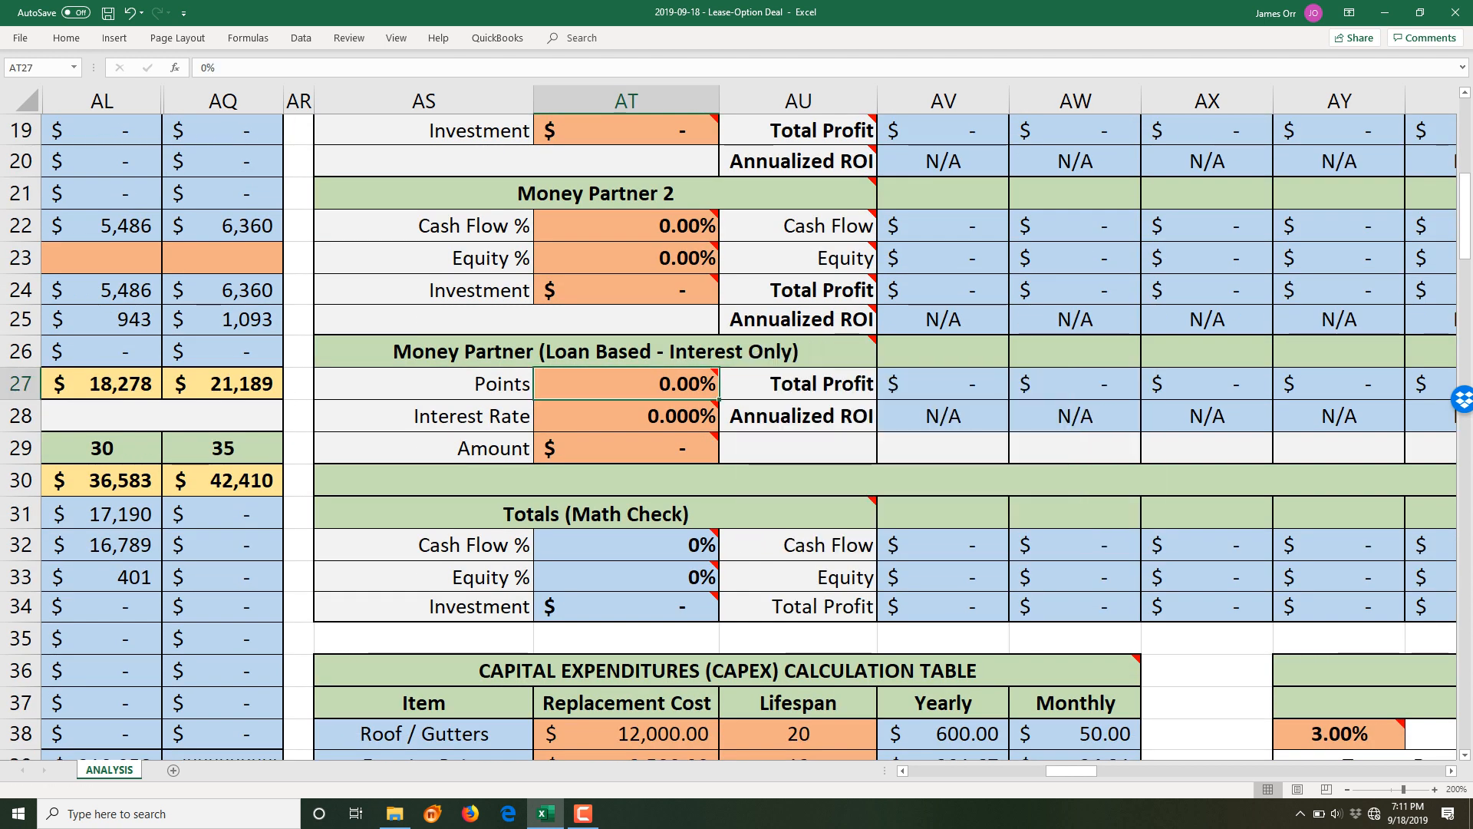
pyautogui.moveTo(1071, 771); pyautogui.dragTo(929, 770)
pyautogui.scroll(6, 749, 437)
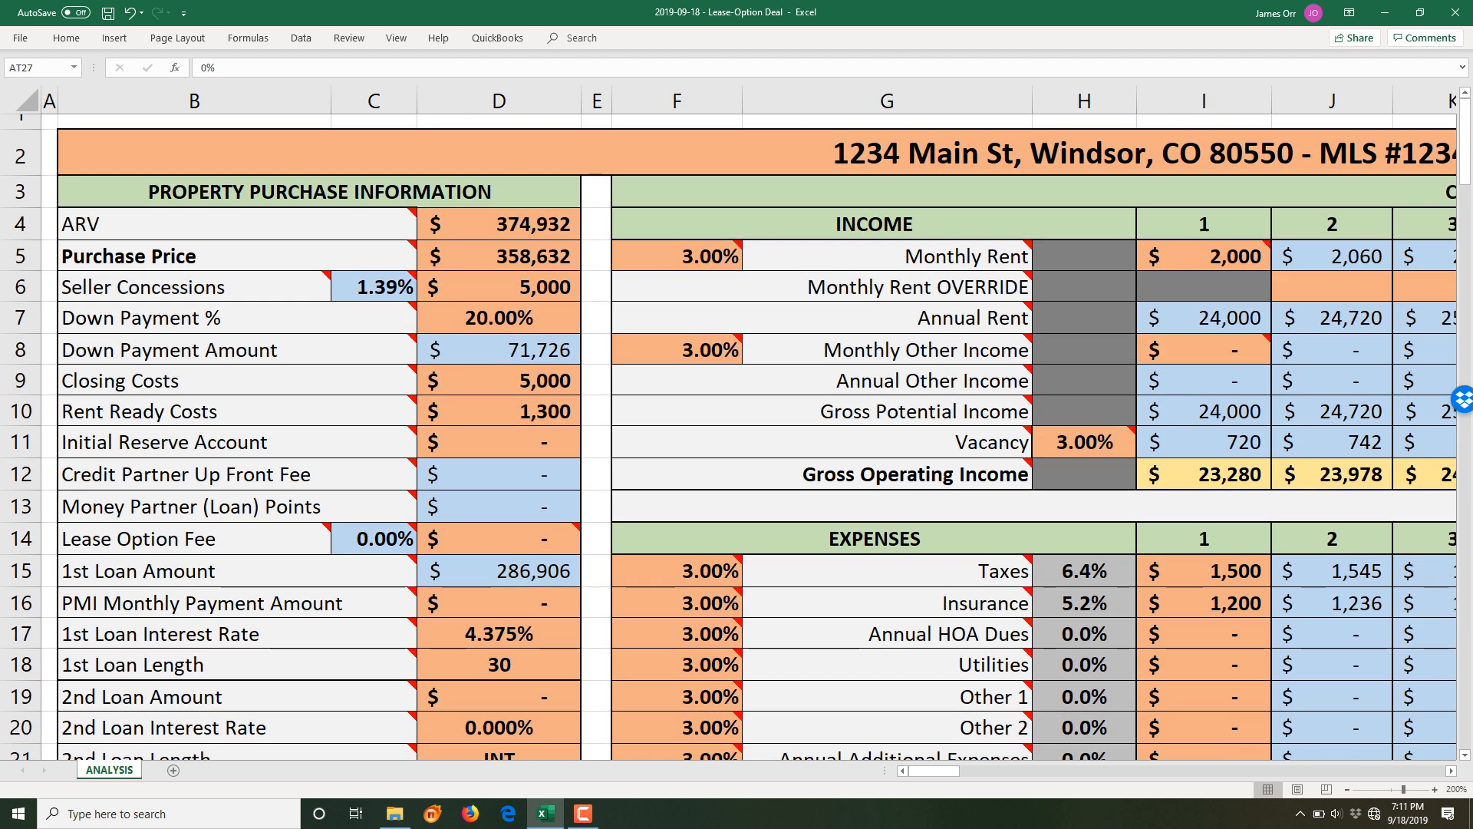
# - Set the Lease Option Fee to $5,000
pyautogui.click(499, 539)
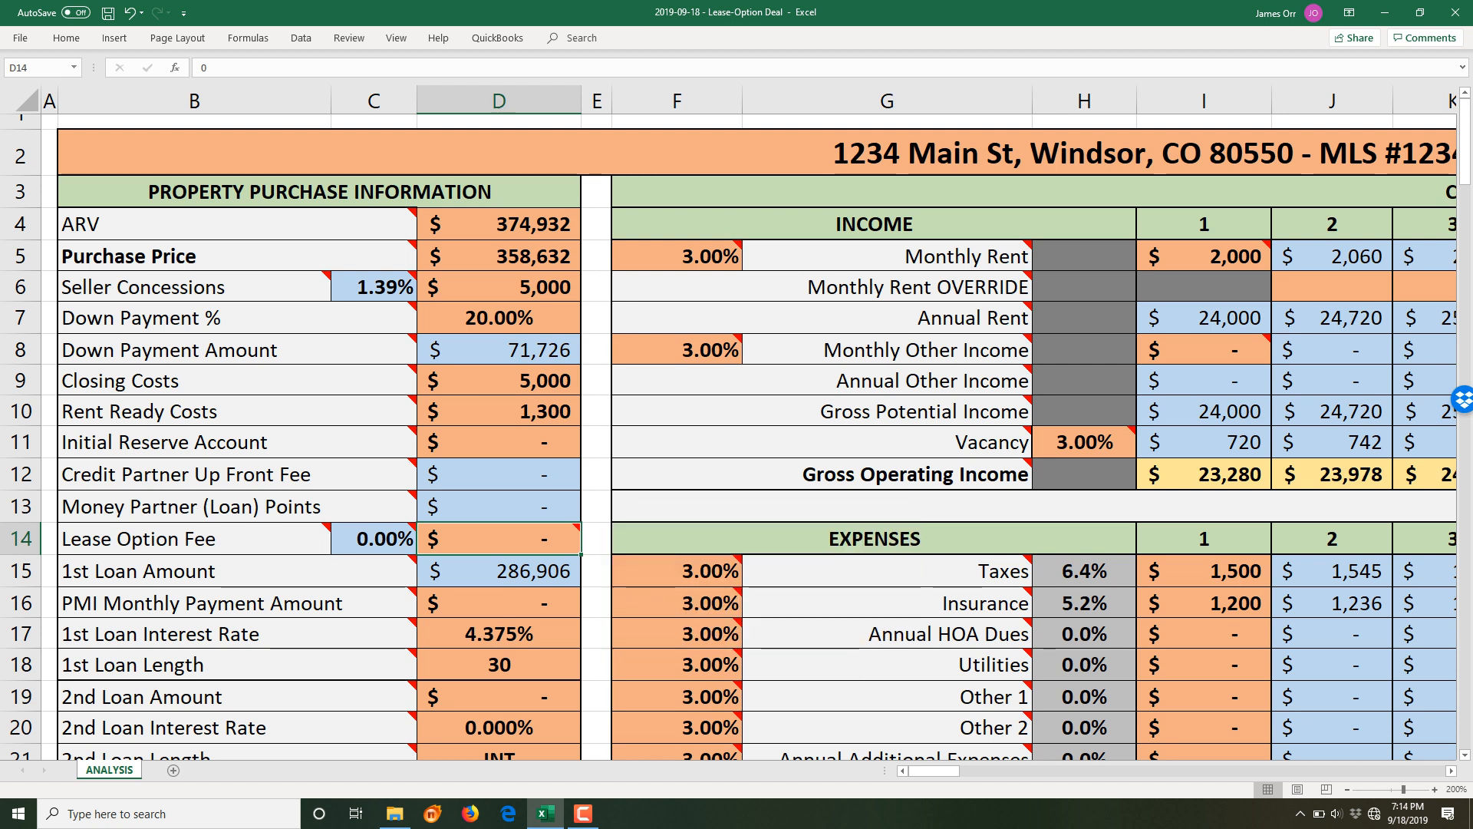
pyautogui.write('05000')
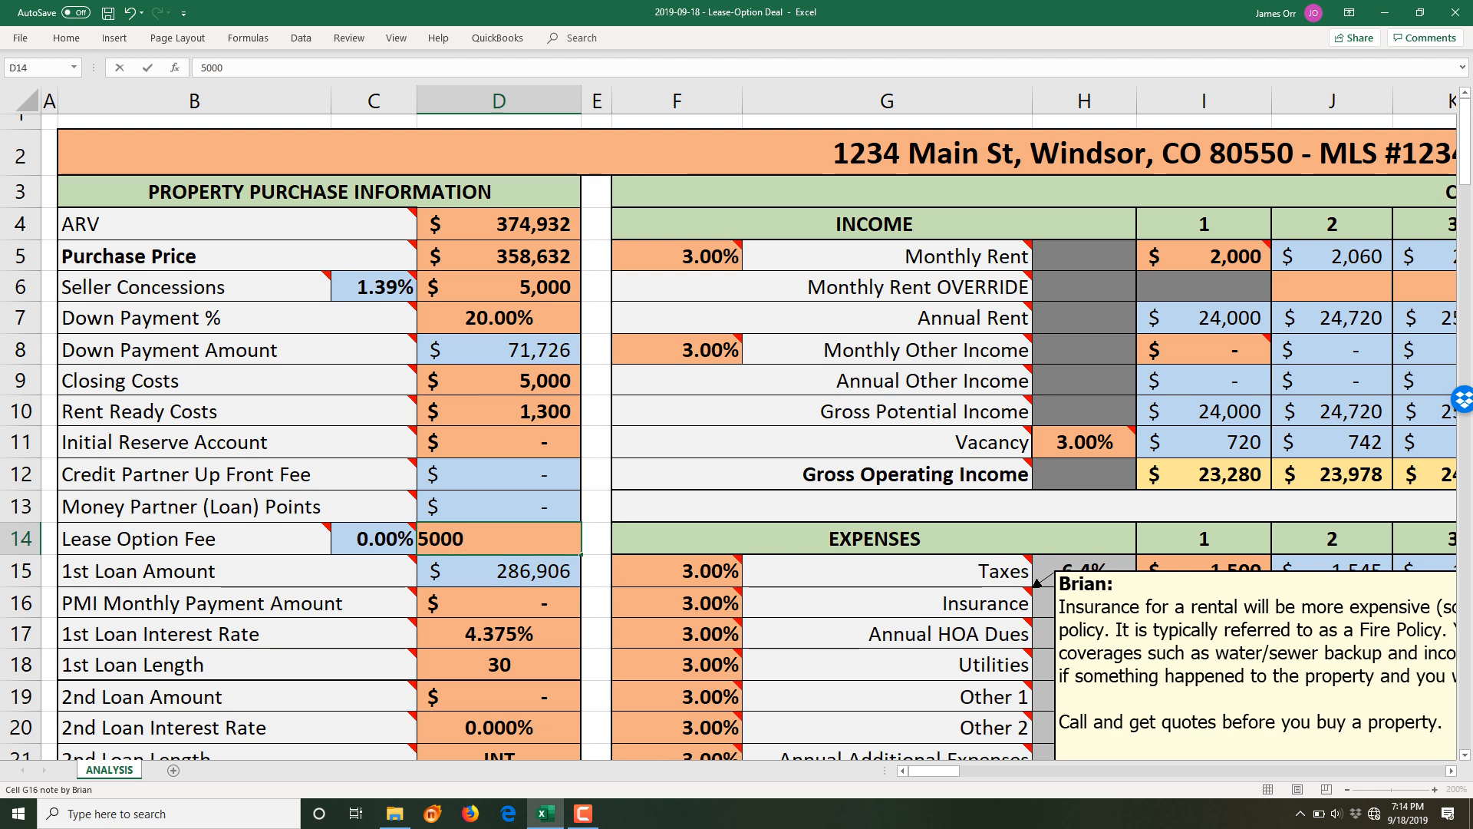
pyautogui.press('Return')
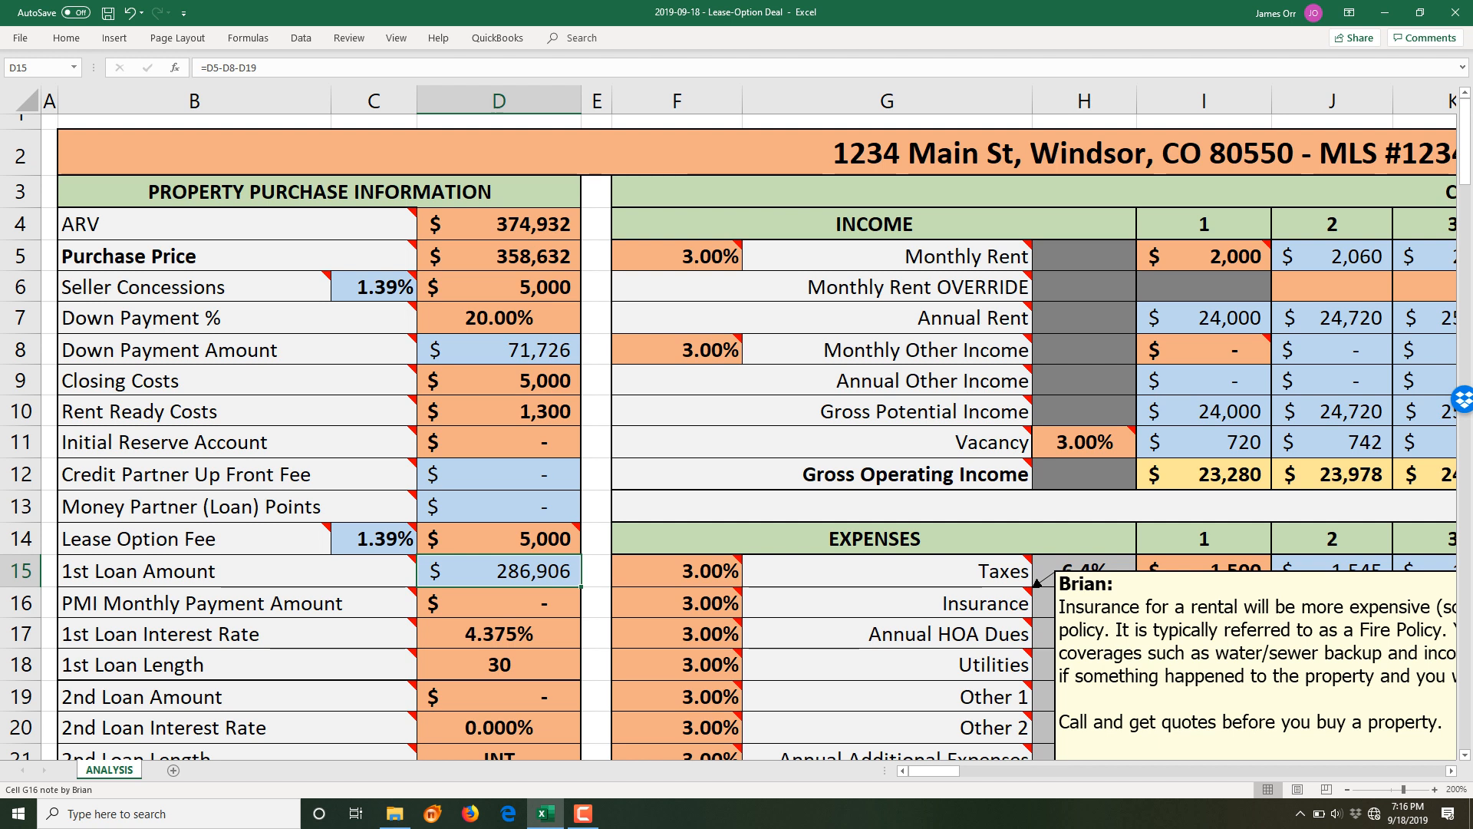
# - Review the Initial Reserve, Lease Option Fee note, 1st Loan Amount, PMI, interest rate and loan length
pyautogui.click(498, 442)
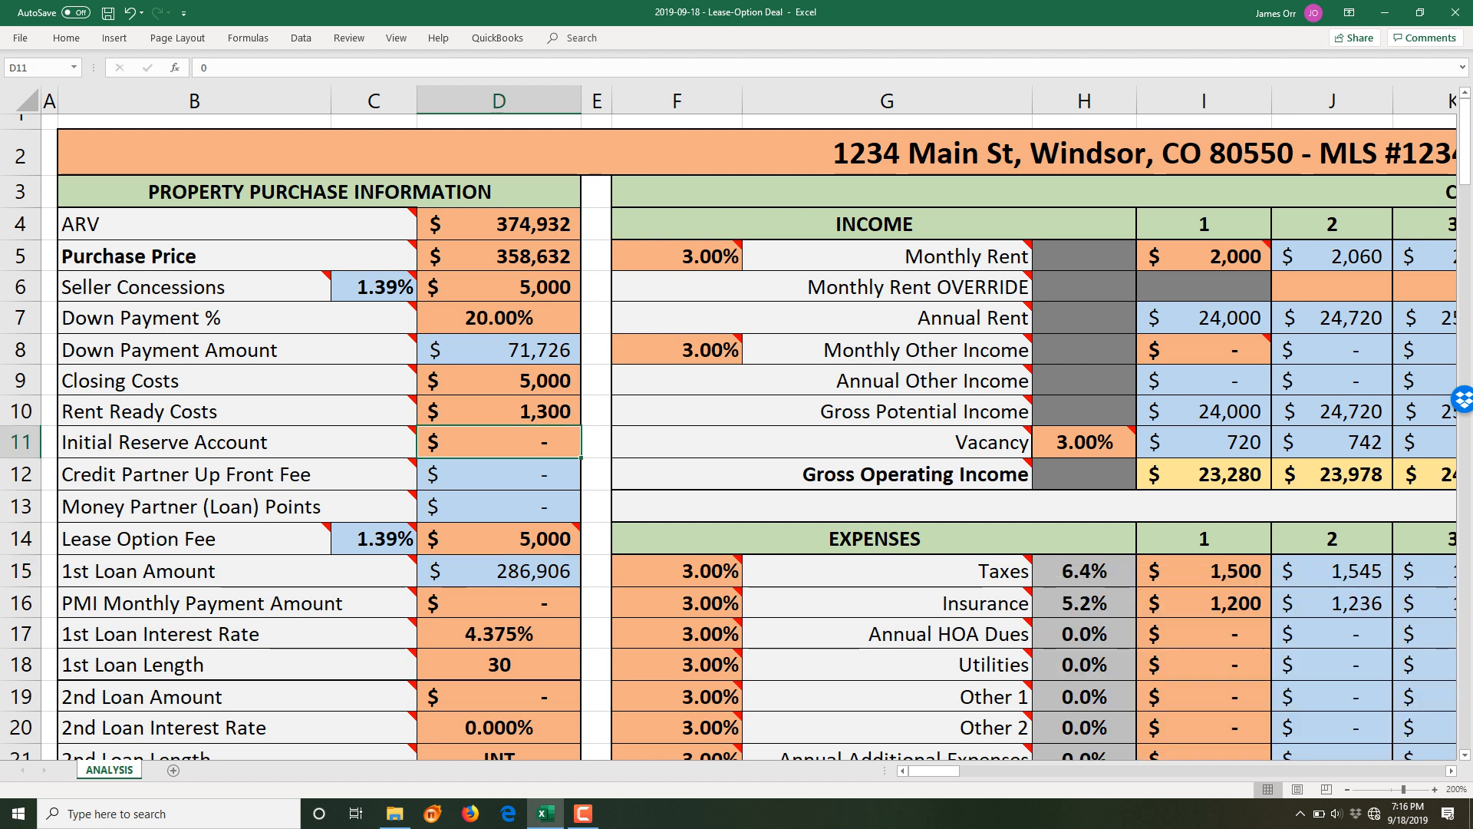
pyautogui.click(499, 538)
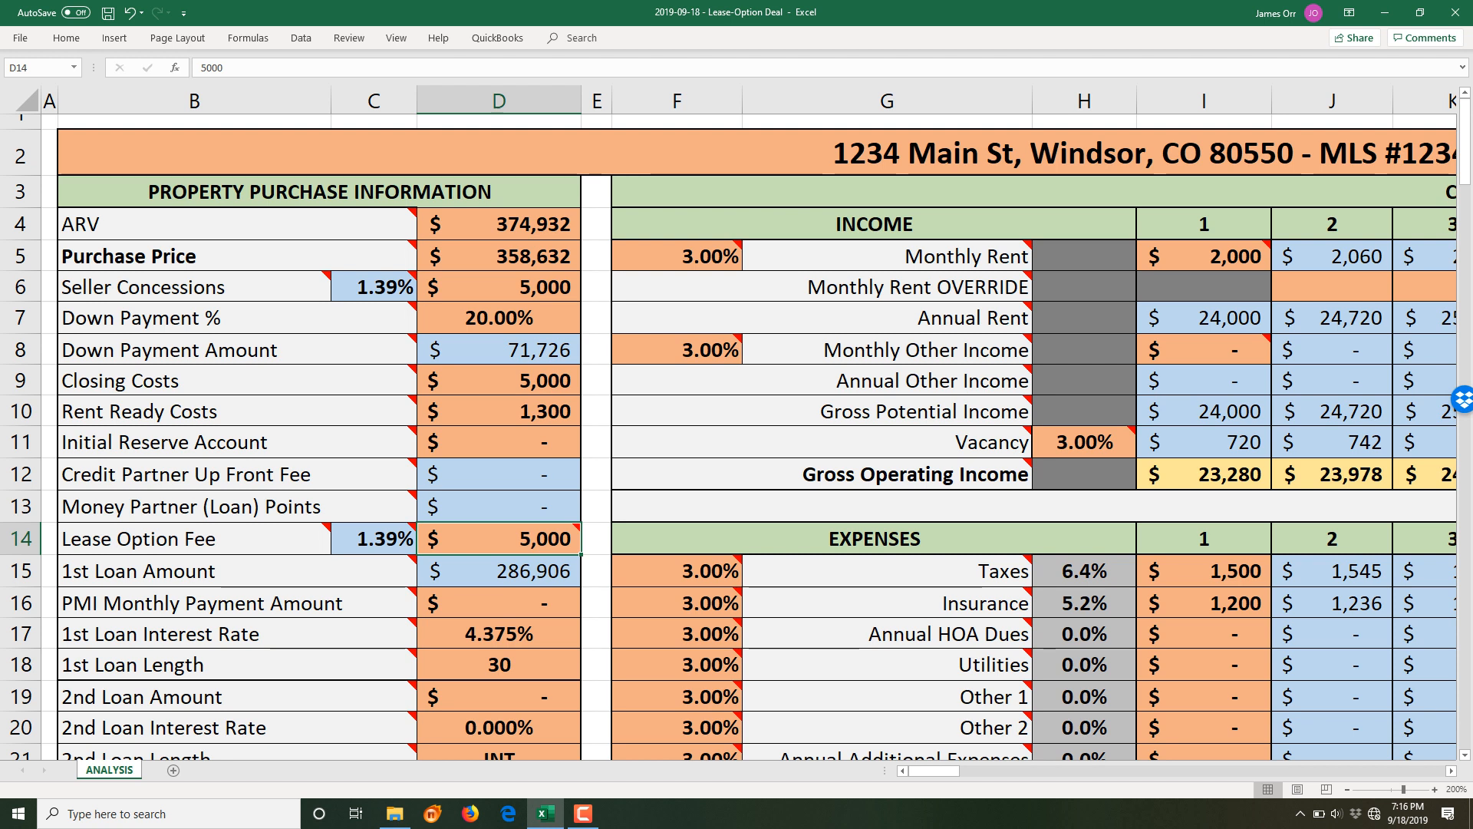
pyautogui.click(499, 571)
pyautogui.moveTo(714, 727)
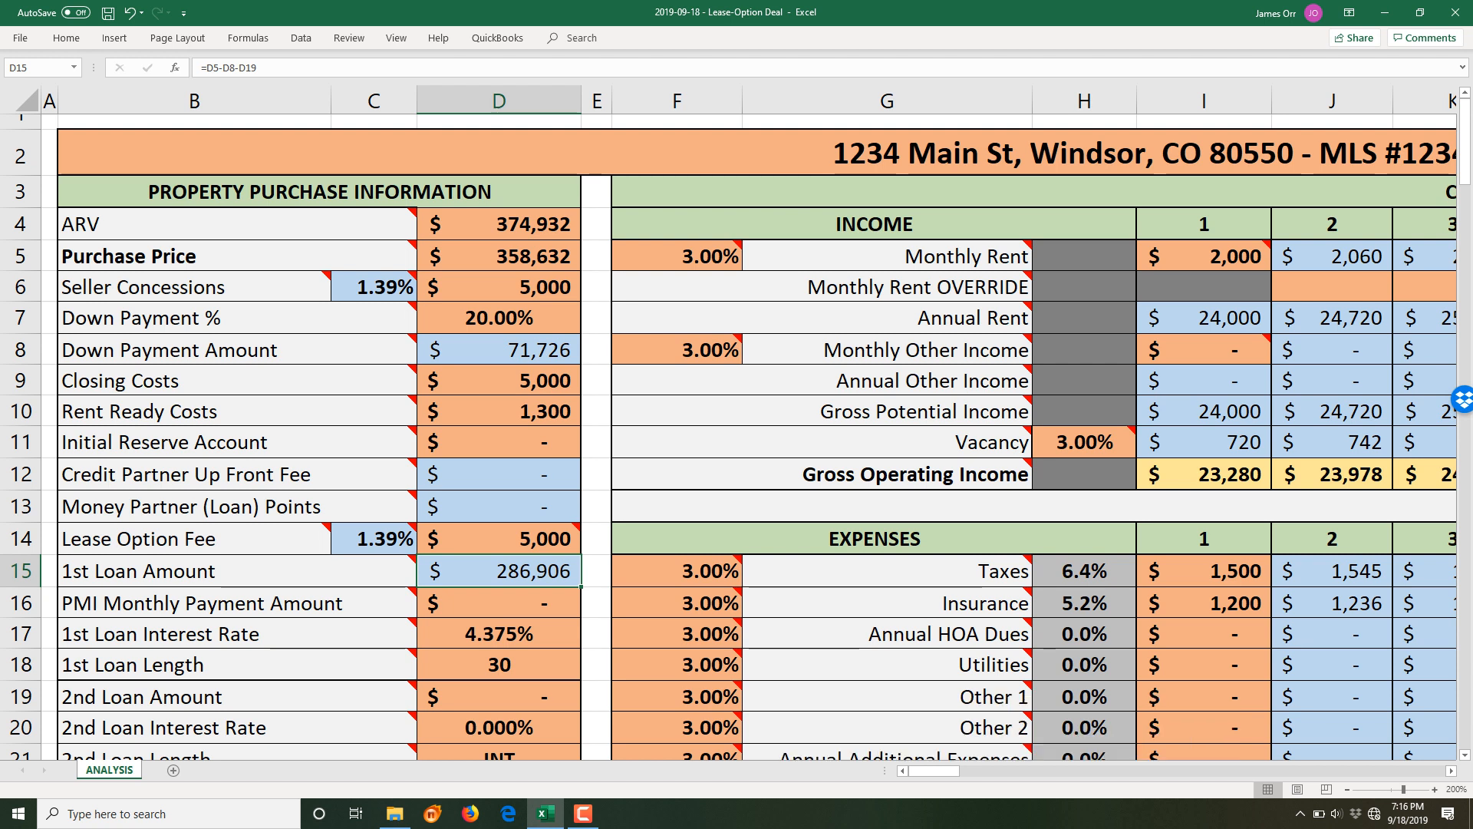
pyautogui.press('Down')
pyautogui.moveTo(746, 676)
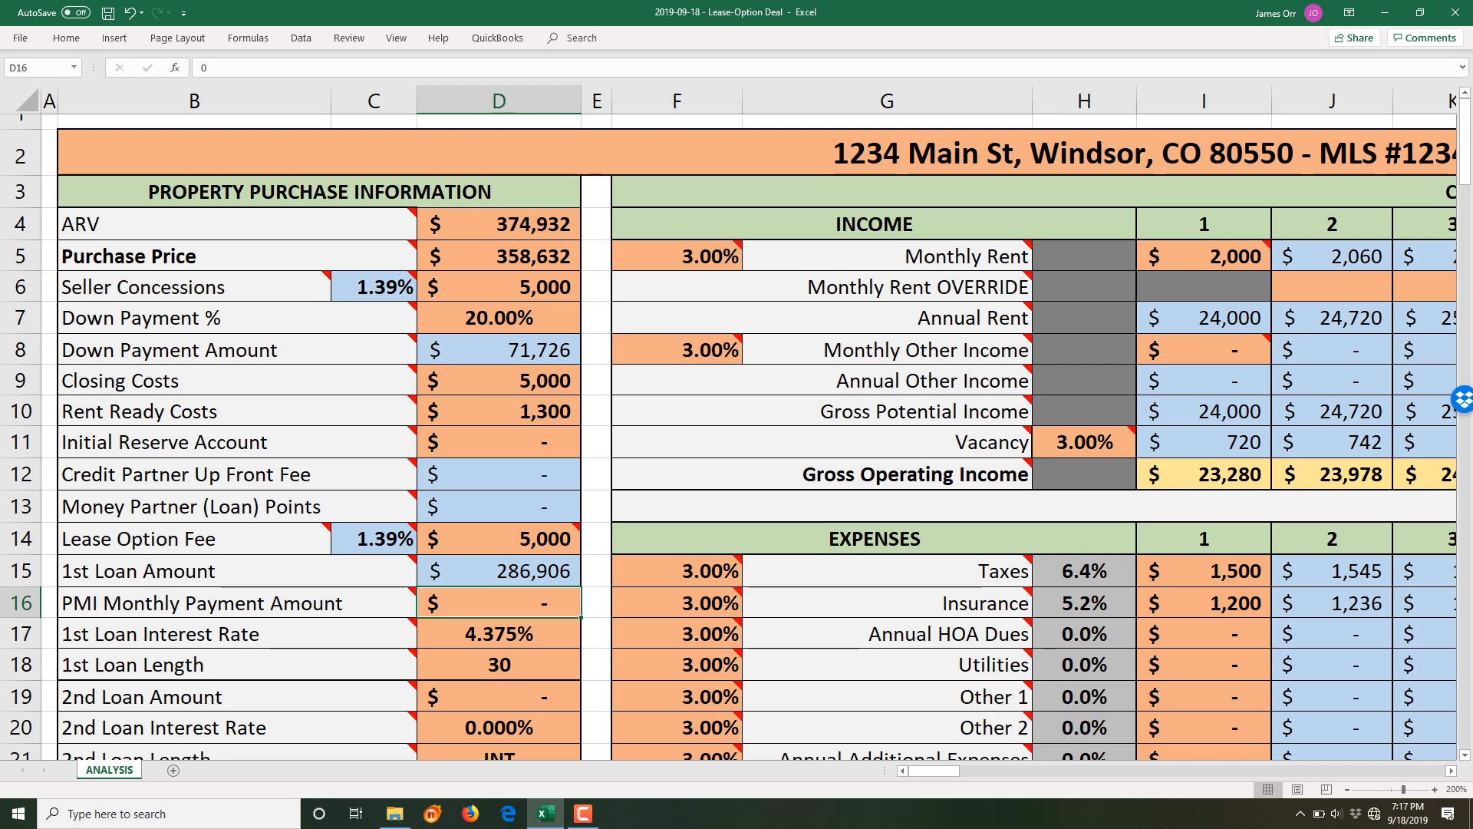
pyautogui.press('Down')
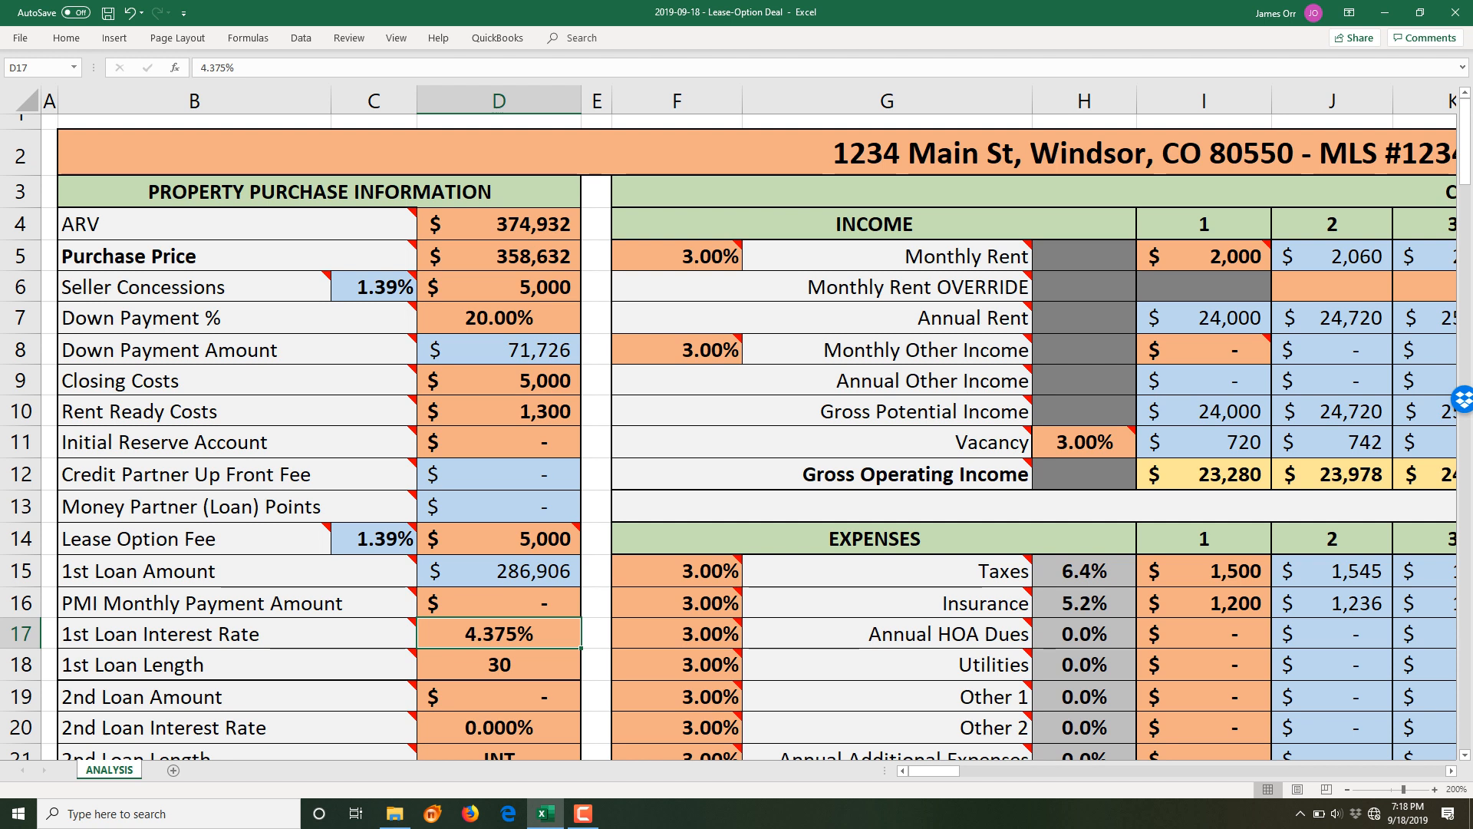
pyautogui.click(499, 665)
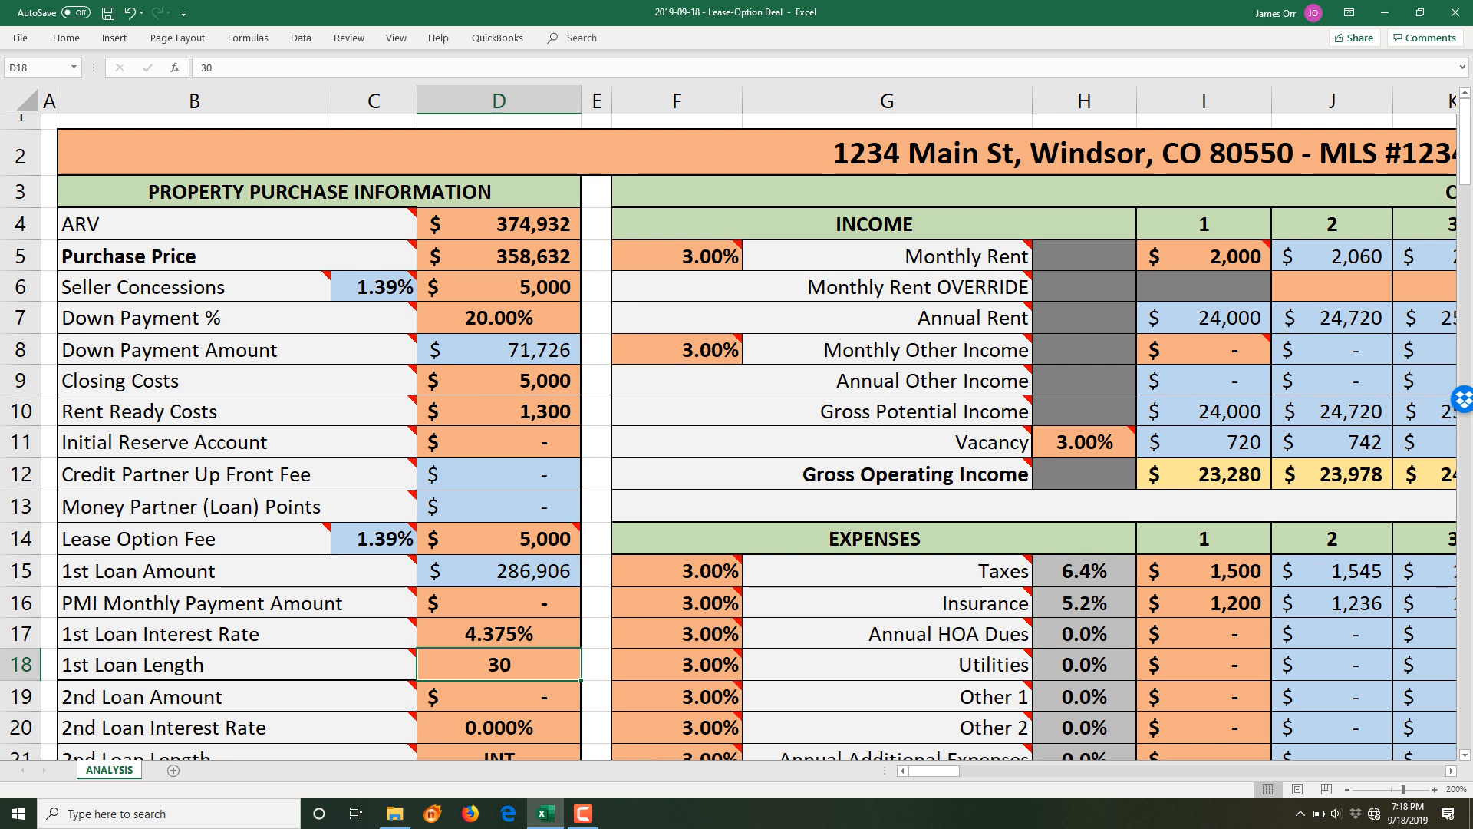
# - Compare the 1st Loan Length with the 2nd Loan Amount and its 0.000% interest rate
pyautogui.moveTo(691, 755)
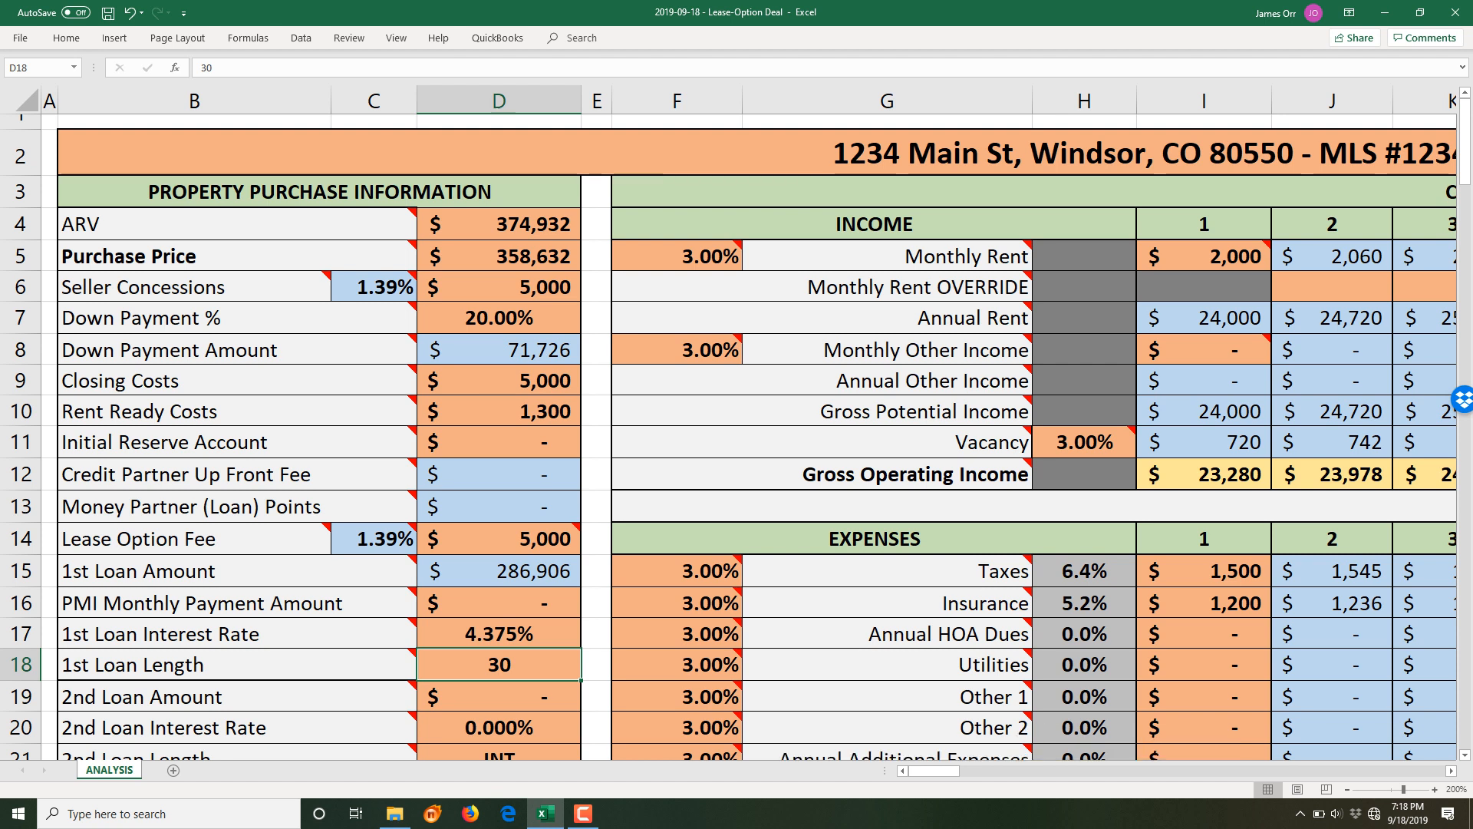
pyautogui.scroll(-3, 737, 430)
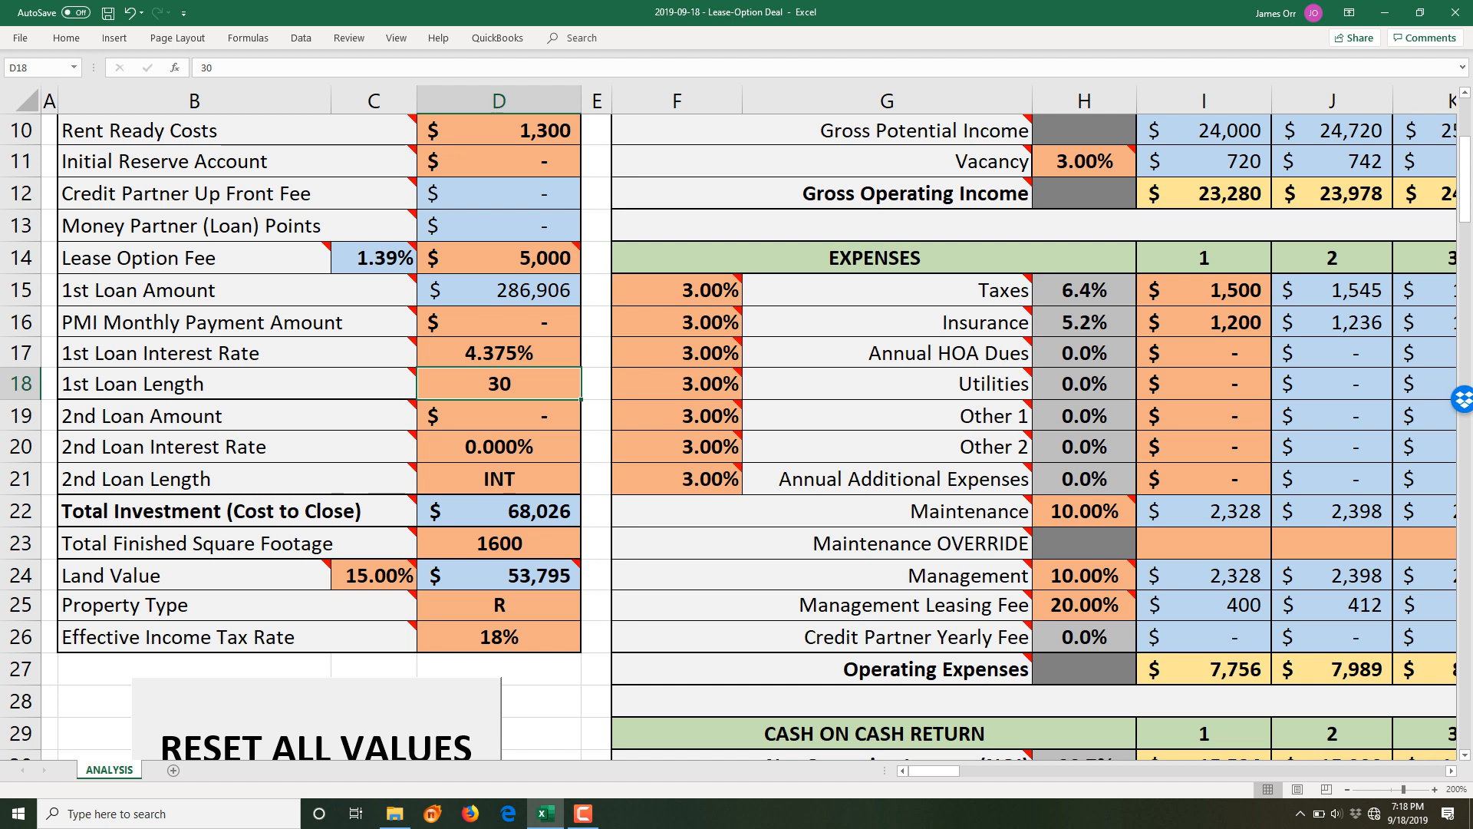
pyautogui.press('Down')
pyautogui.press('Up')
pyautogui.press('Down')
pyautogui.press('Up')
pyautogui.press('Down')
pyautogui.press('Up')
pyautogui.press('Down')
pyautogui.press('Up')
pyautogui.press('Down')
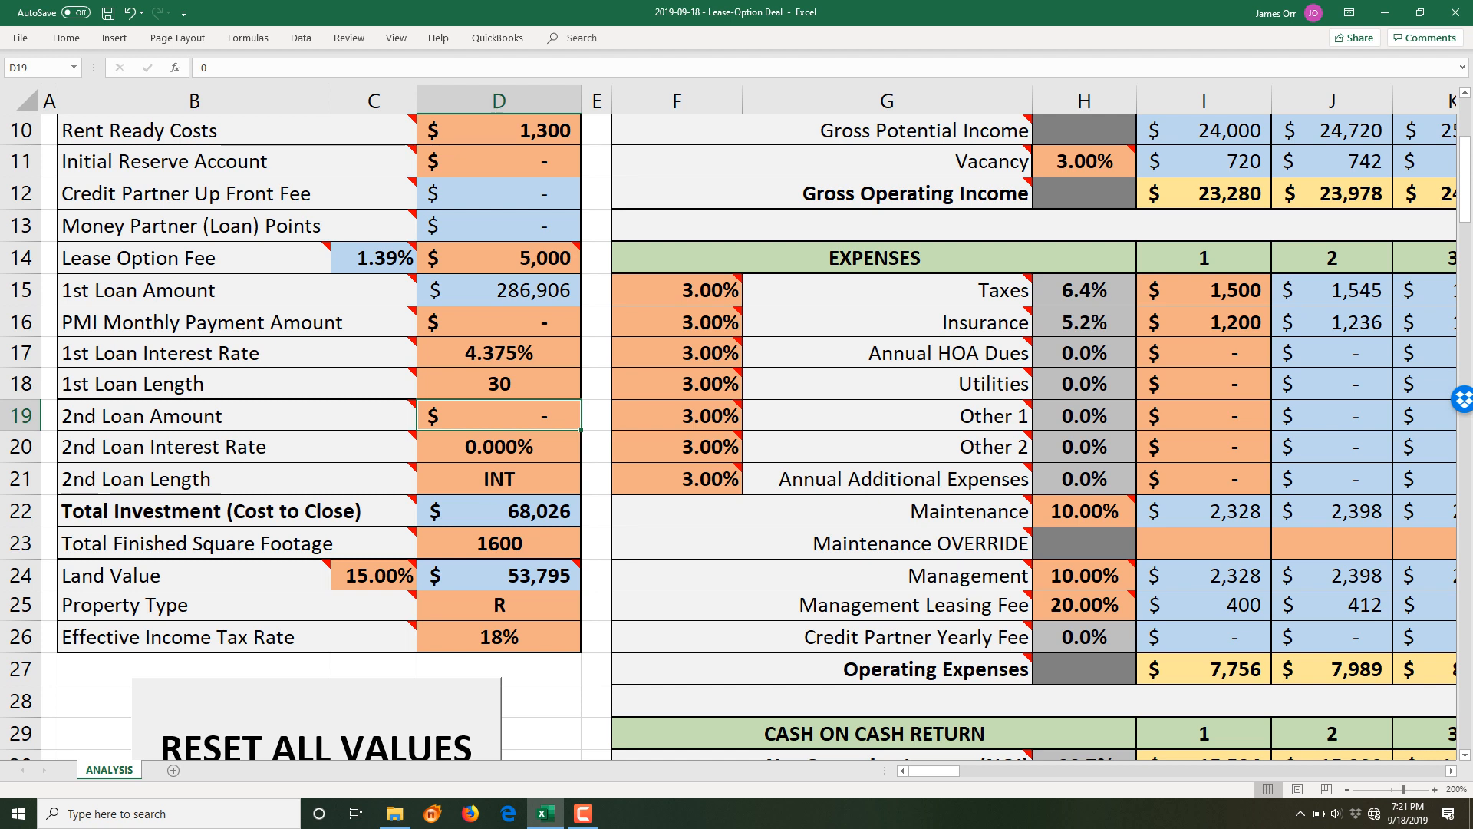
pyautogui.press('BackSpace')
pyautogui.press('BackSpace')
pyautogui.press('BackSpace')
pyautogui.press('BackSpace')
pyautogui.write('2200')
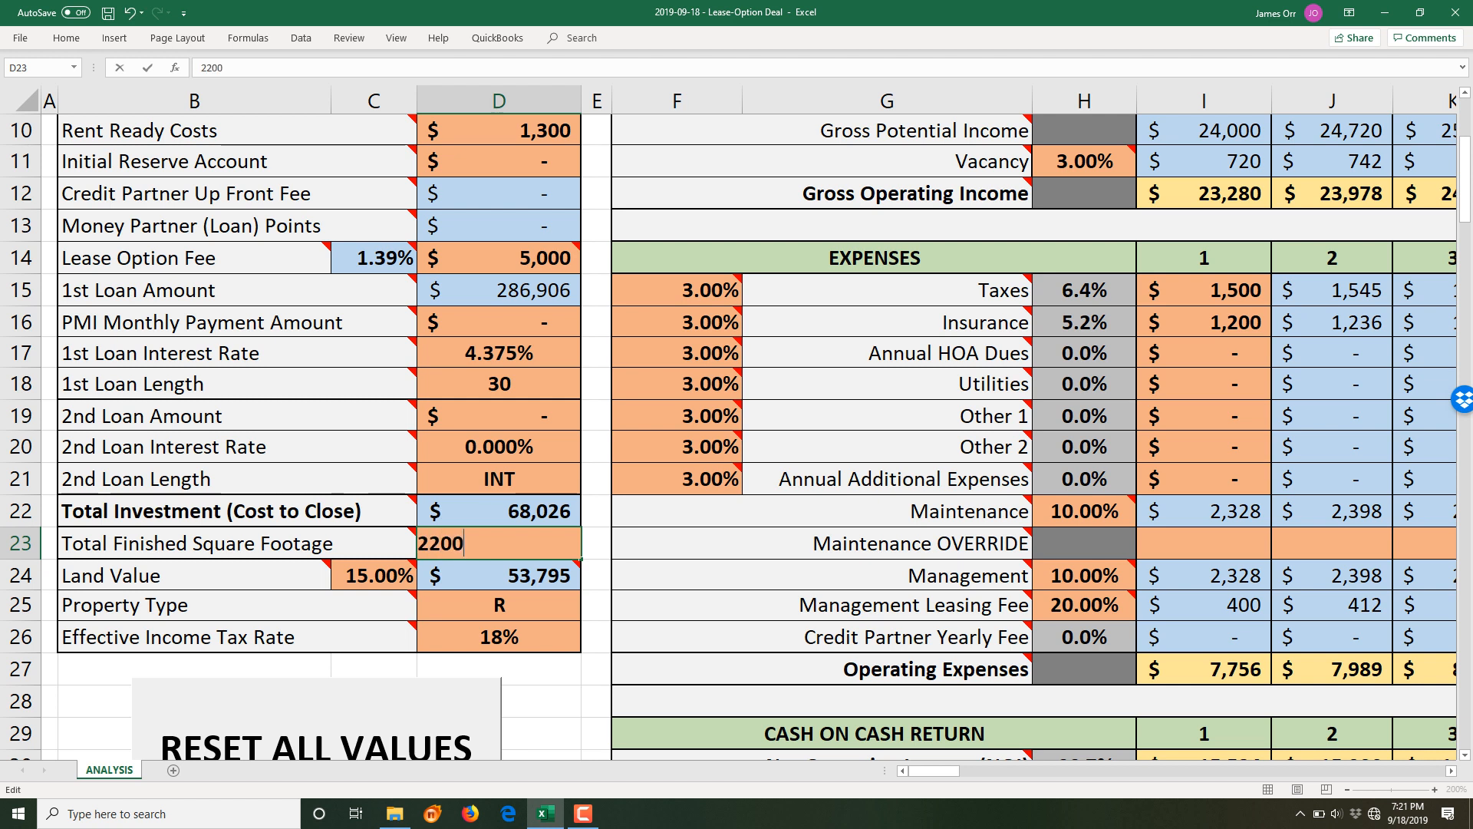
pyautogui.press('Return')
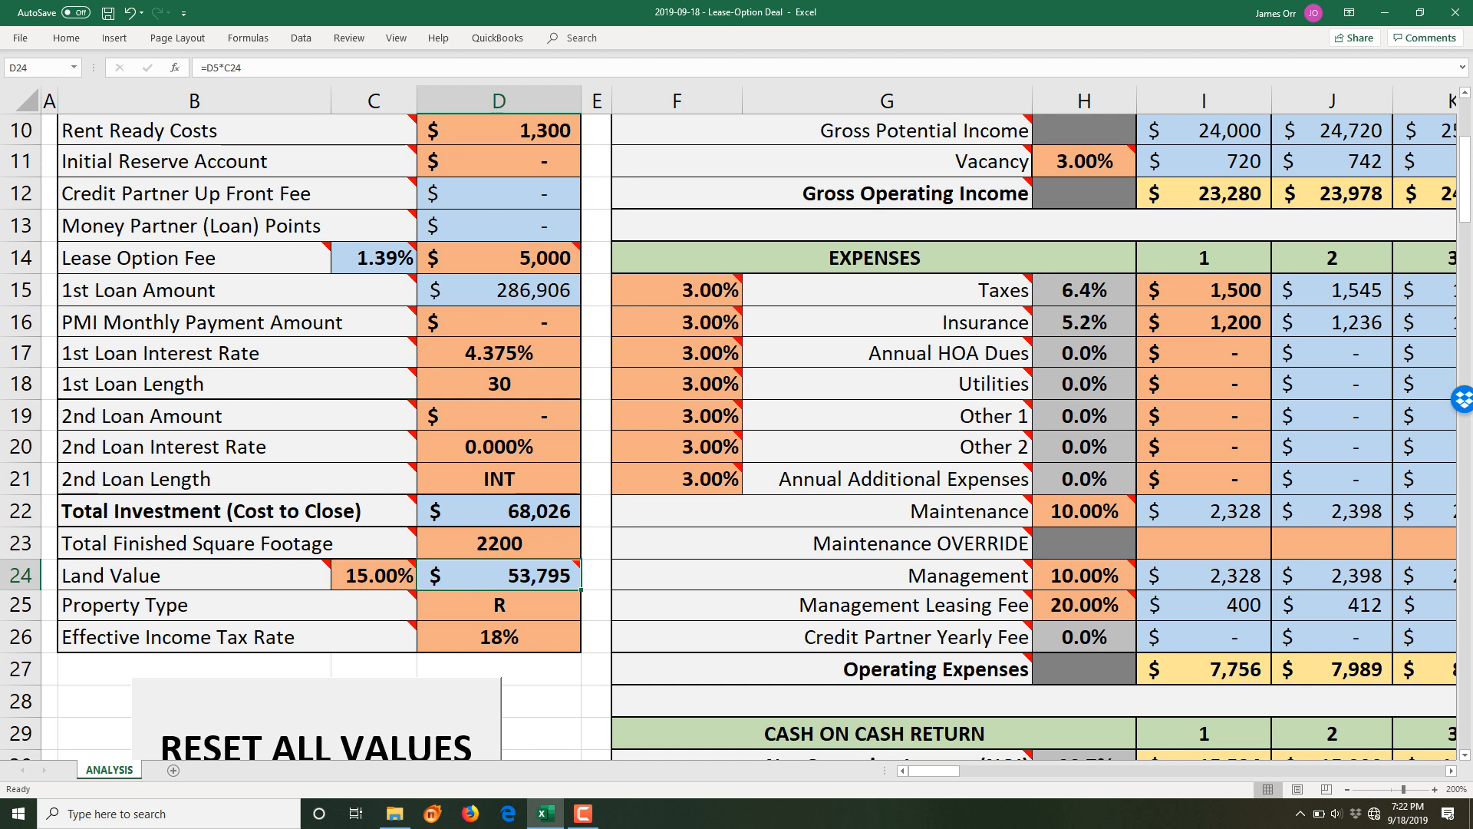
pyautogui.click(373, 575)
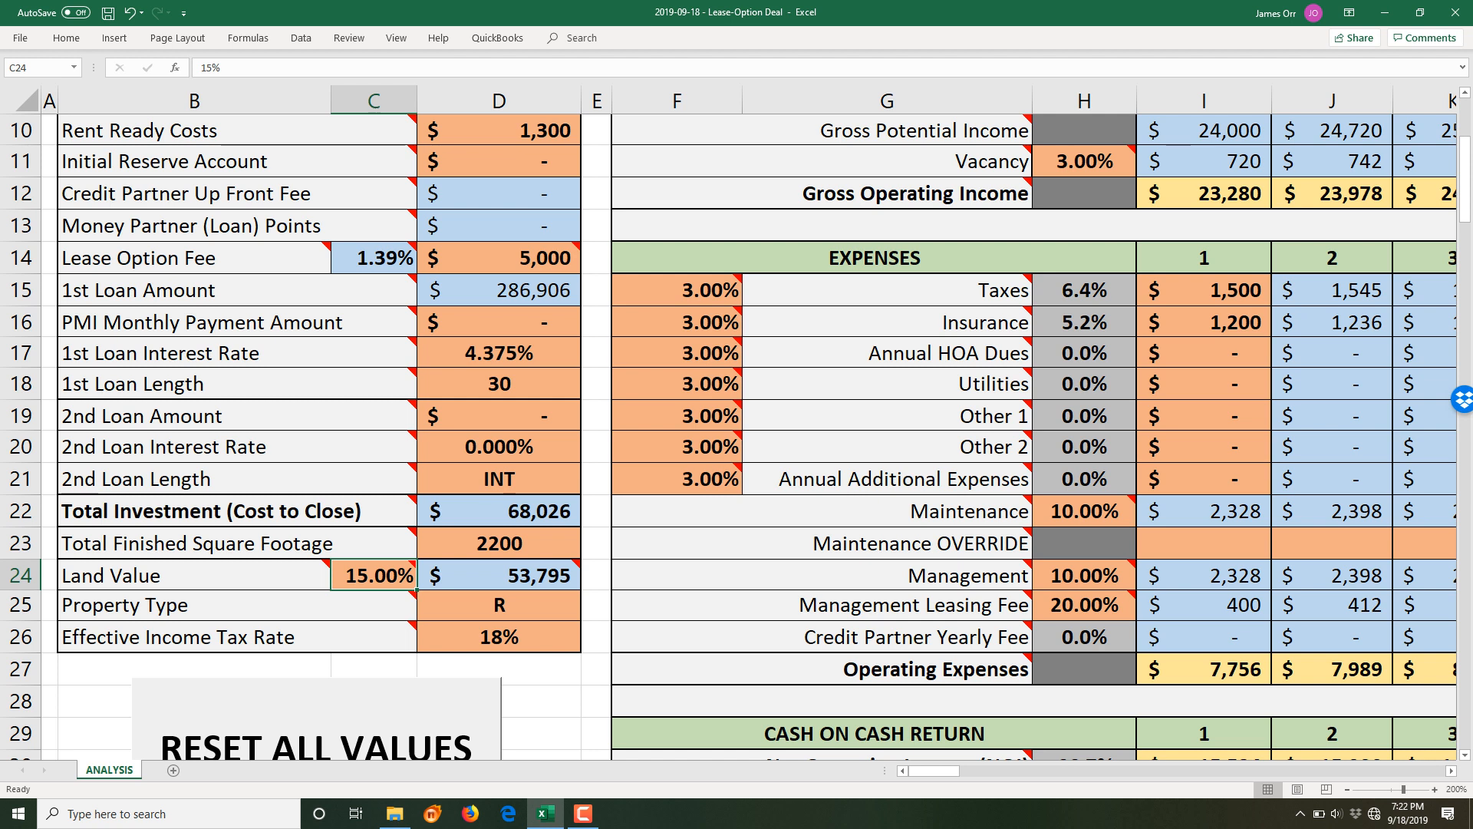
pyautogui.moveTo(499, 576)
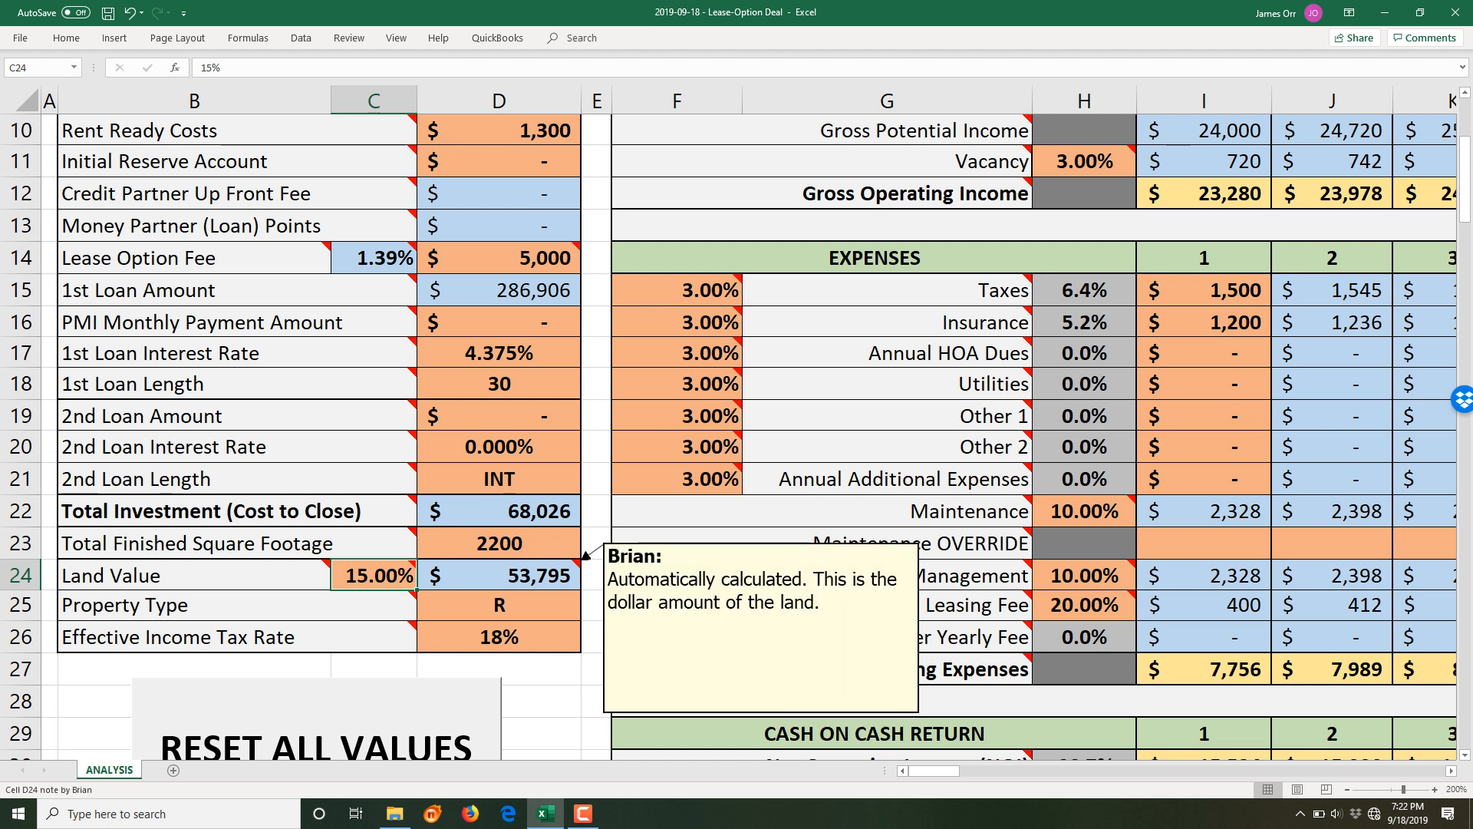
pyautogui.click(499, 576)
pyautogui.moveTo(936, 669)
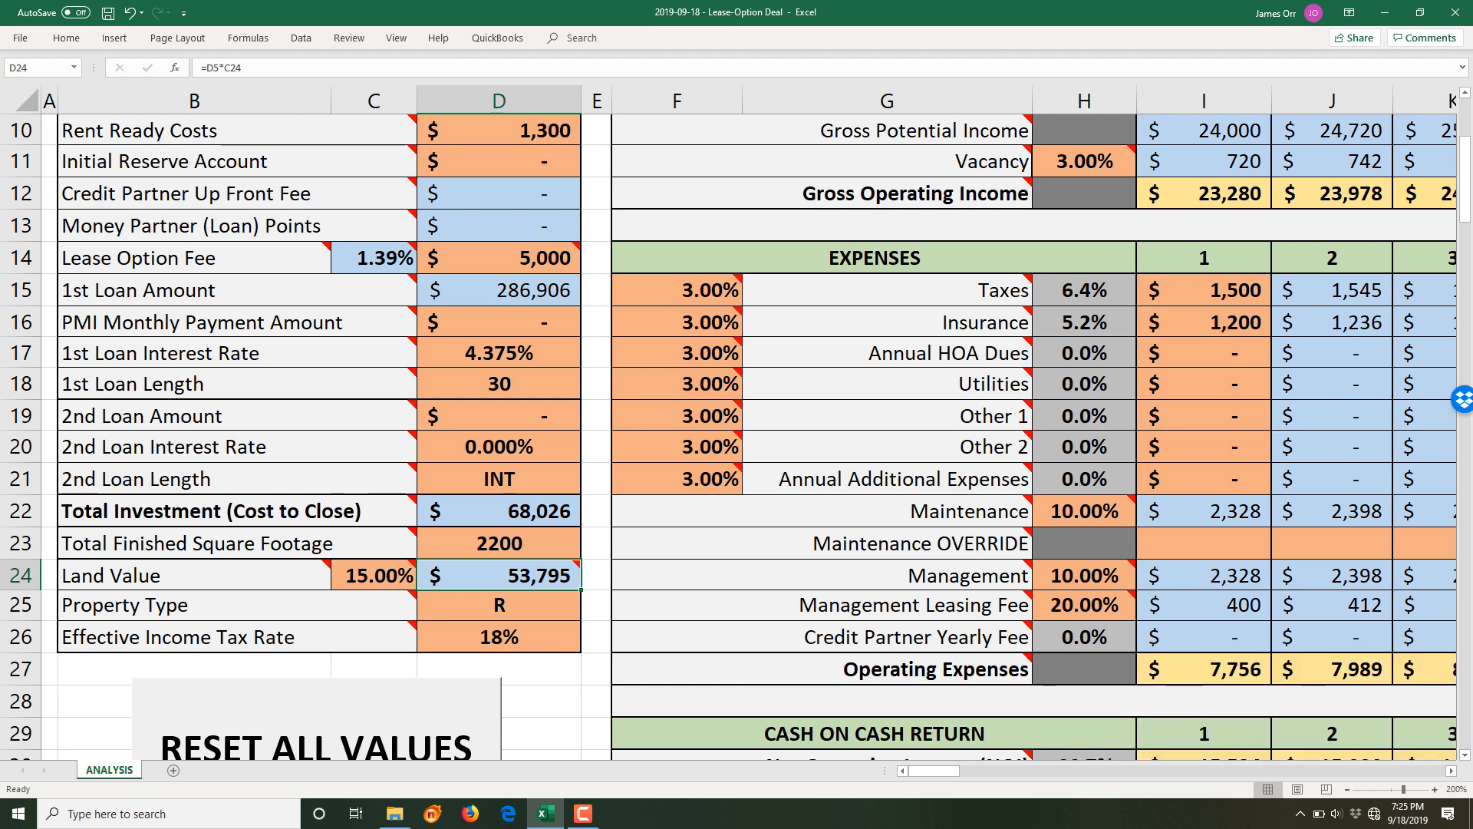
pyautogui.press('Down')
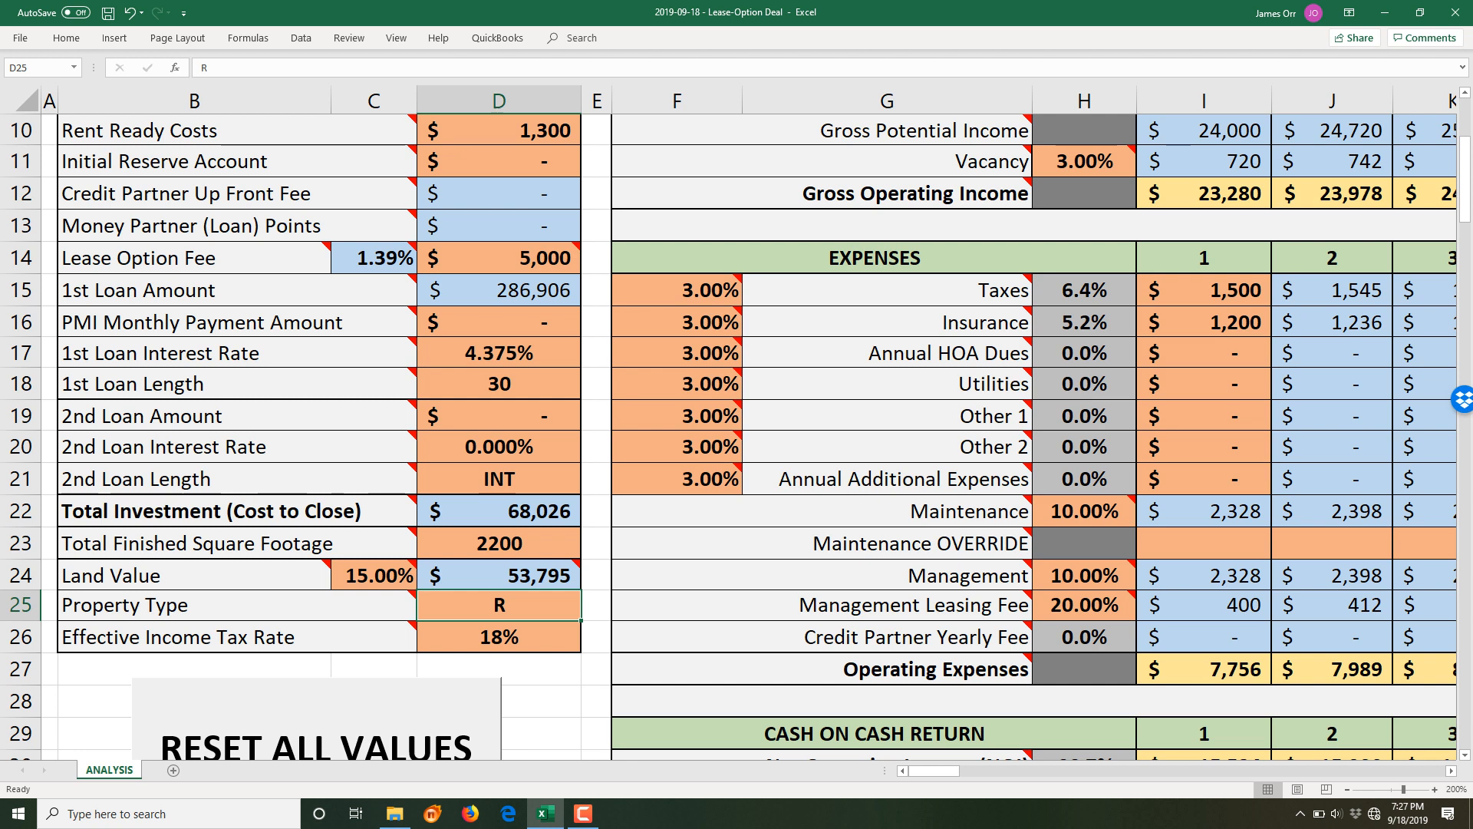
# - Scroll to row 1 to show the 374,932 ARV and 20.00% down payment of 71,726
pyautogui.scroll(3, 729, 430)
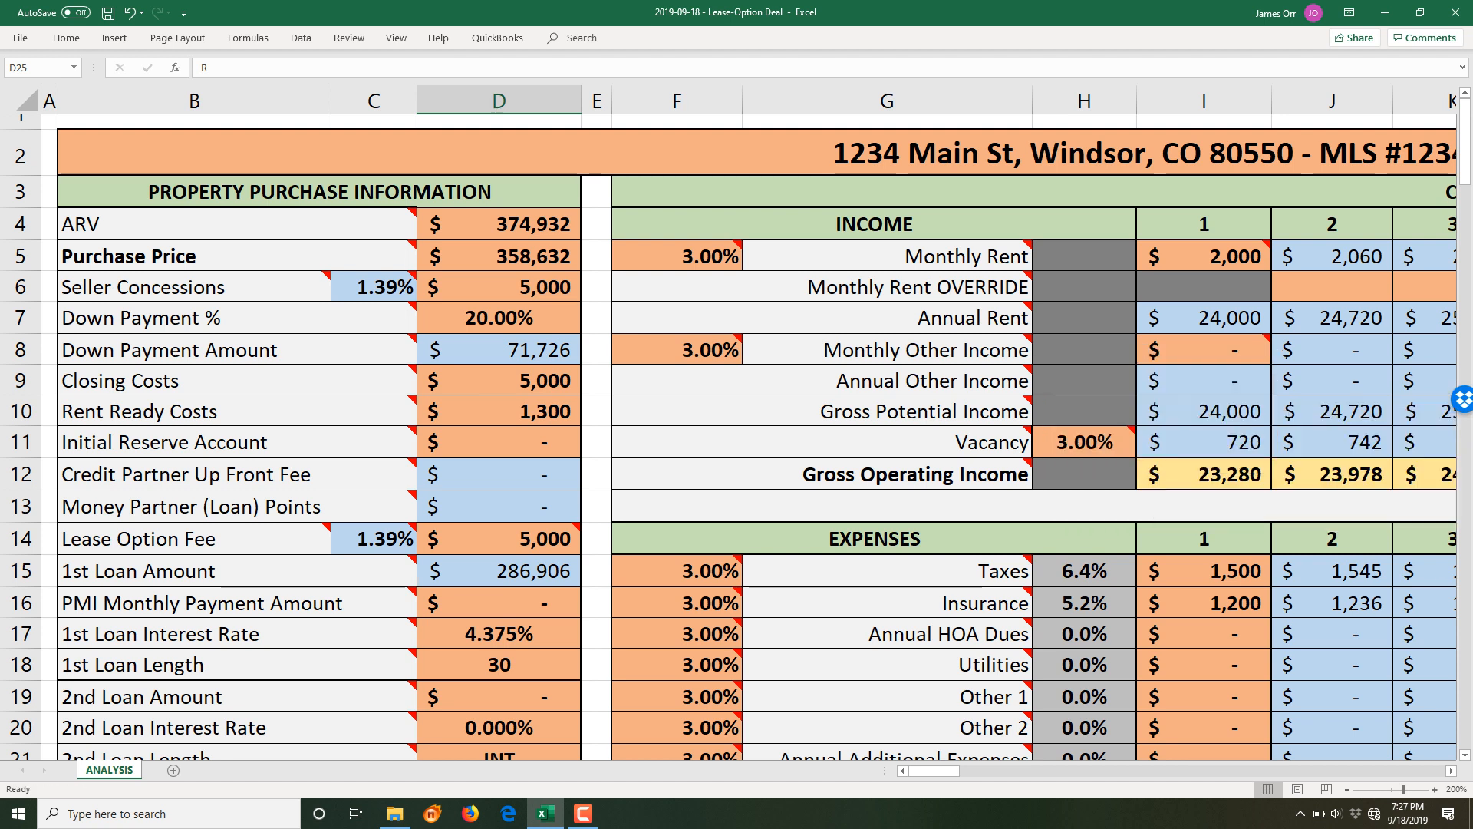
# - Check the 3% rent growth in F5 and view the year 1–15 cash flow columns
pyautogui.click(677, 256)
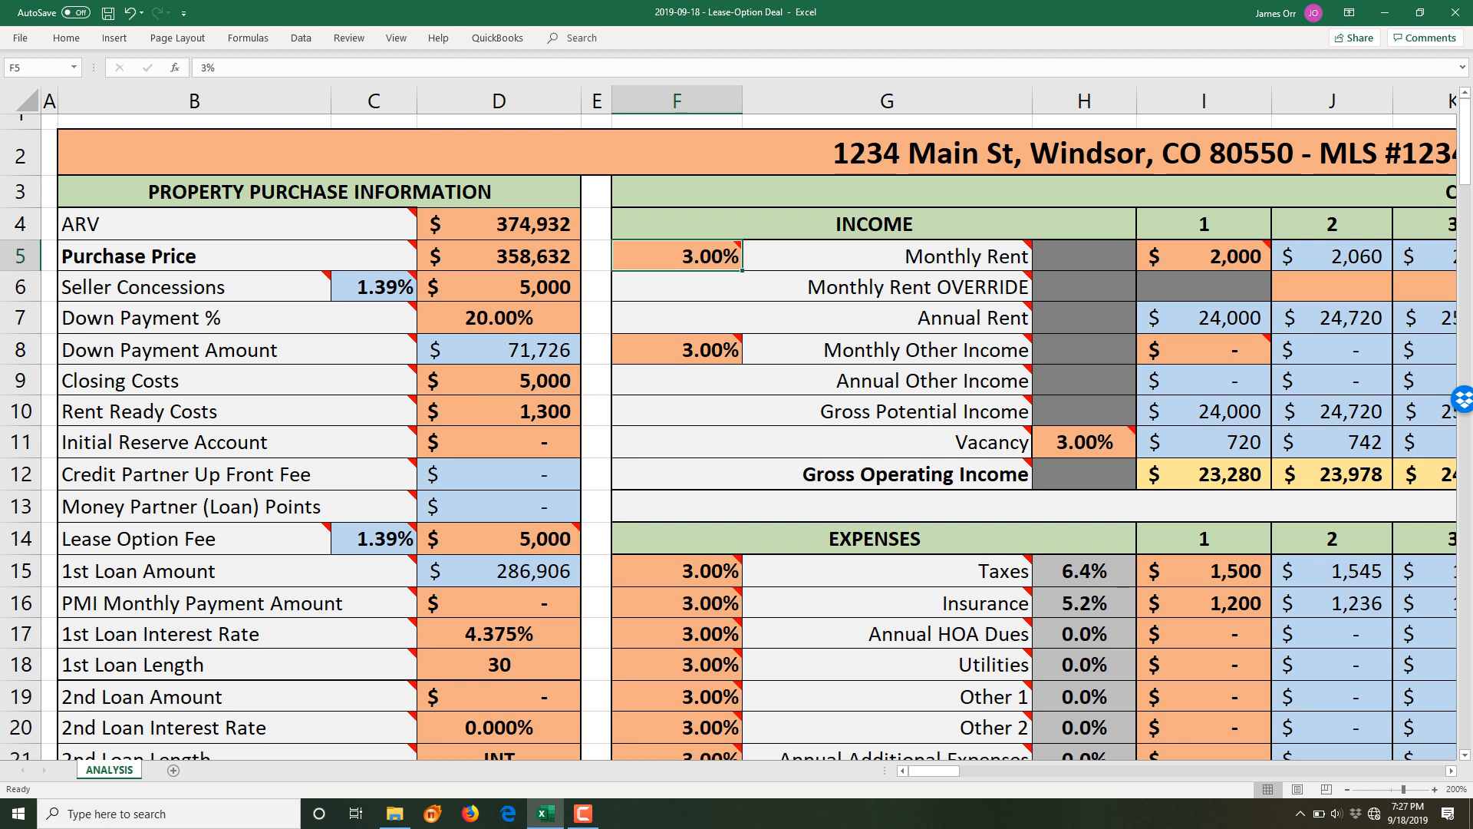
pyautogui.hscroll(4, 737, 430)
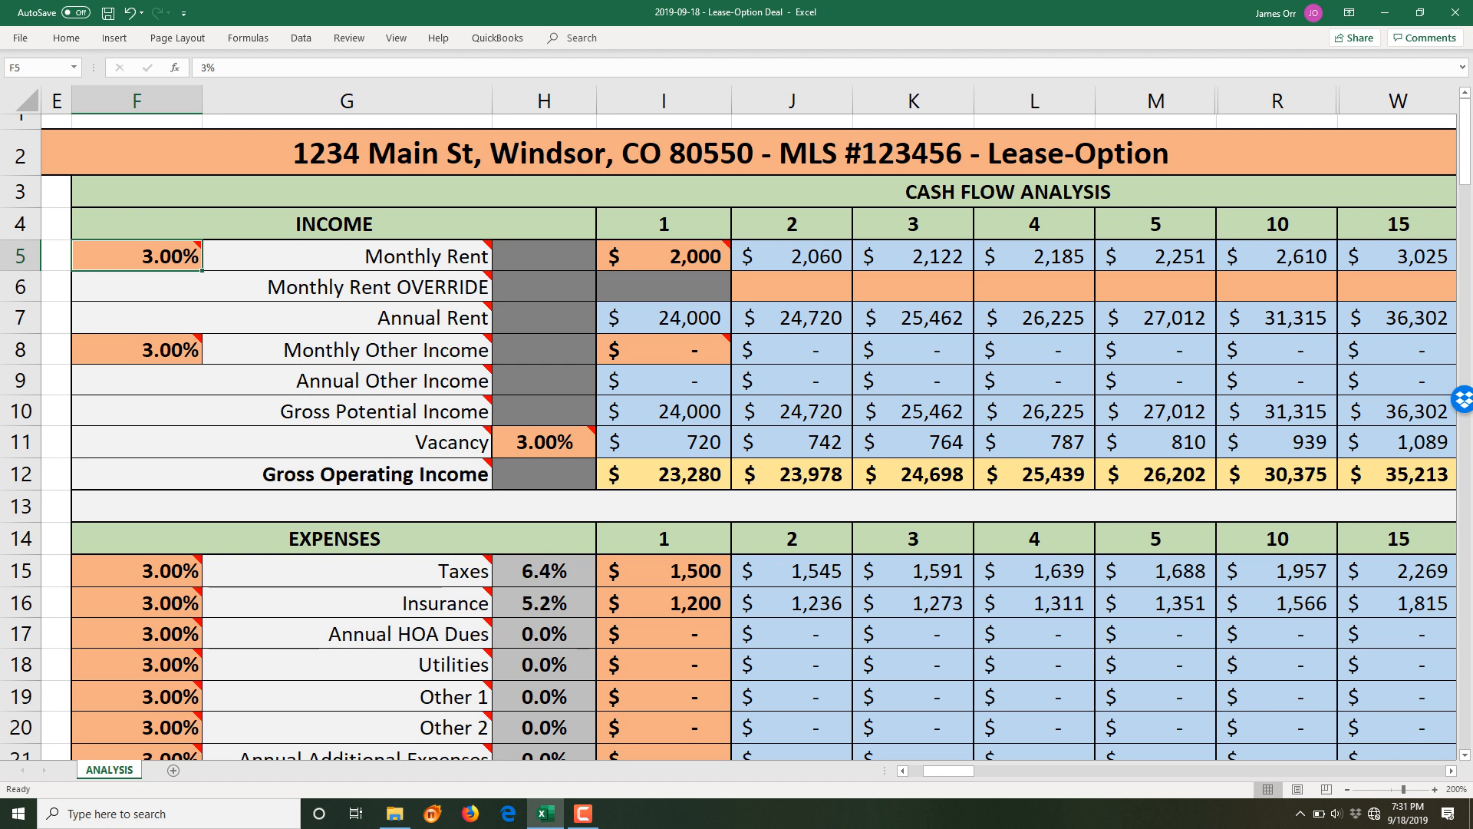
# - Enter 2200 as year-1 monthly rent, lifting year-1 gross operating income to 25,608
pyautogui.click(664, 257)
pyautogui.write('2200')
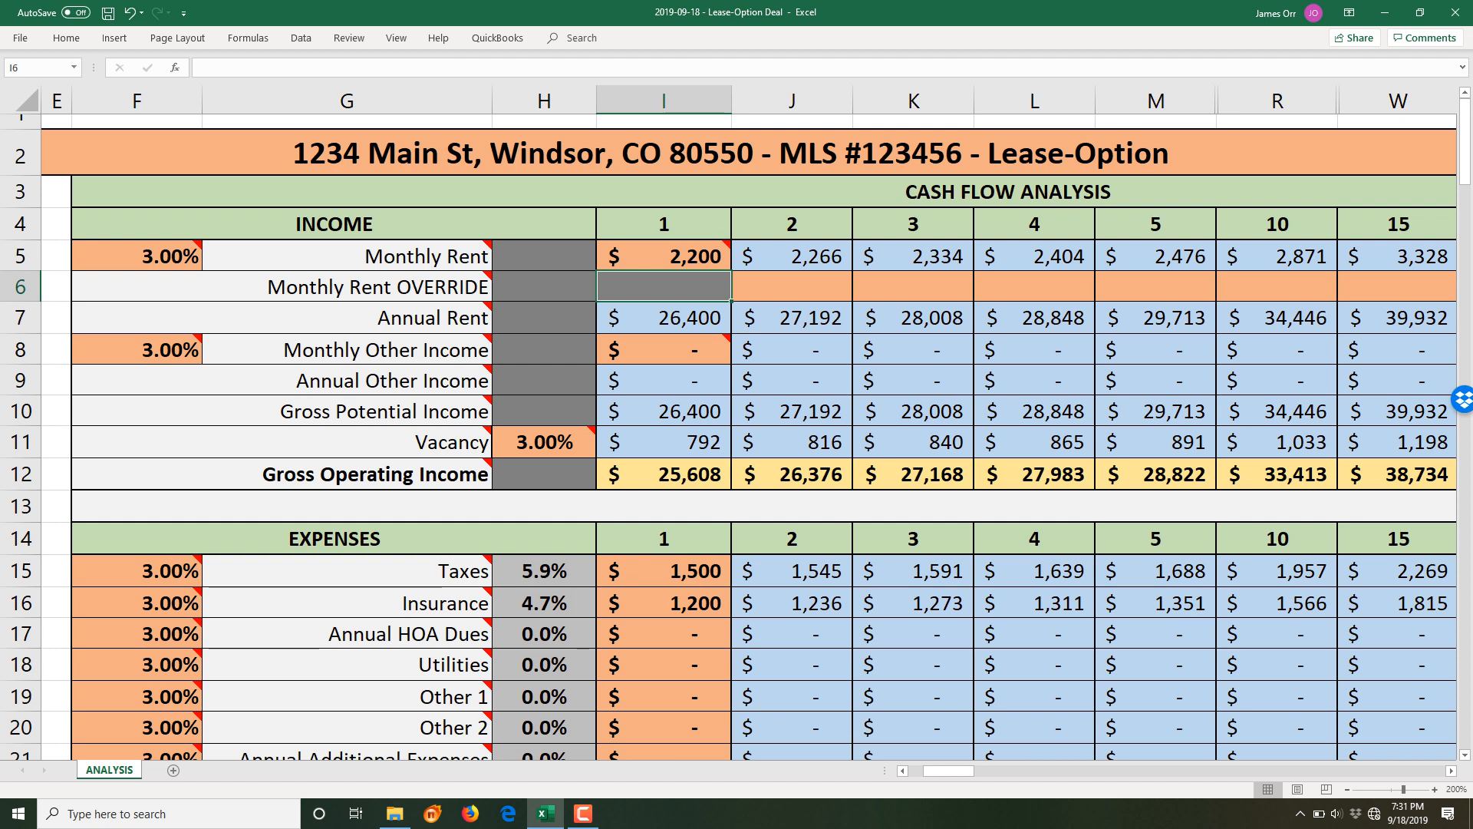
pyautogui.press('Up')
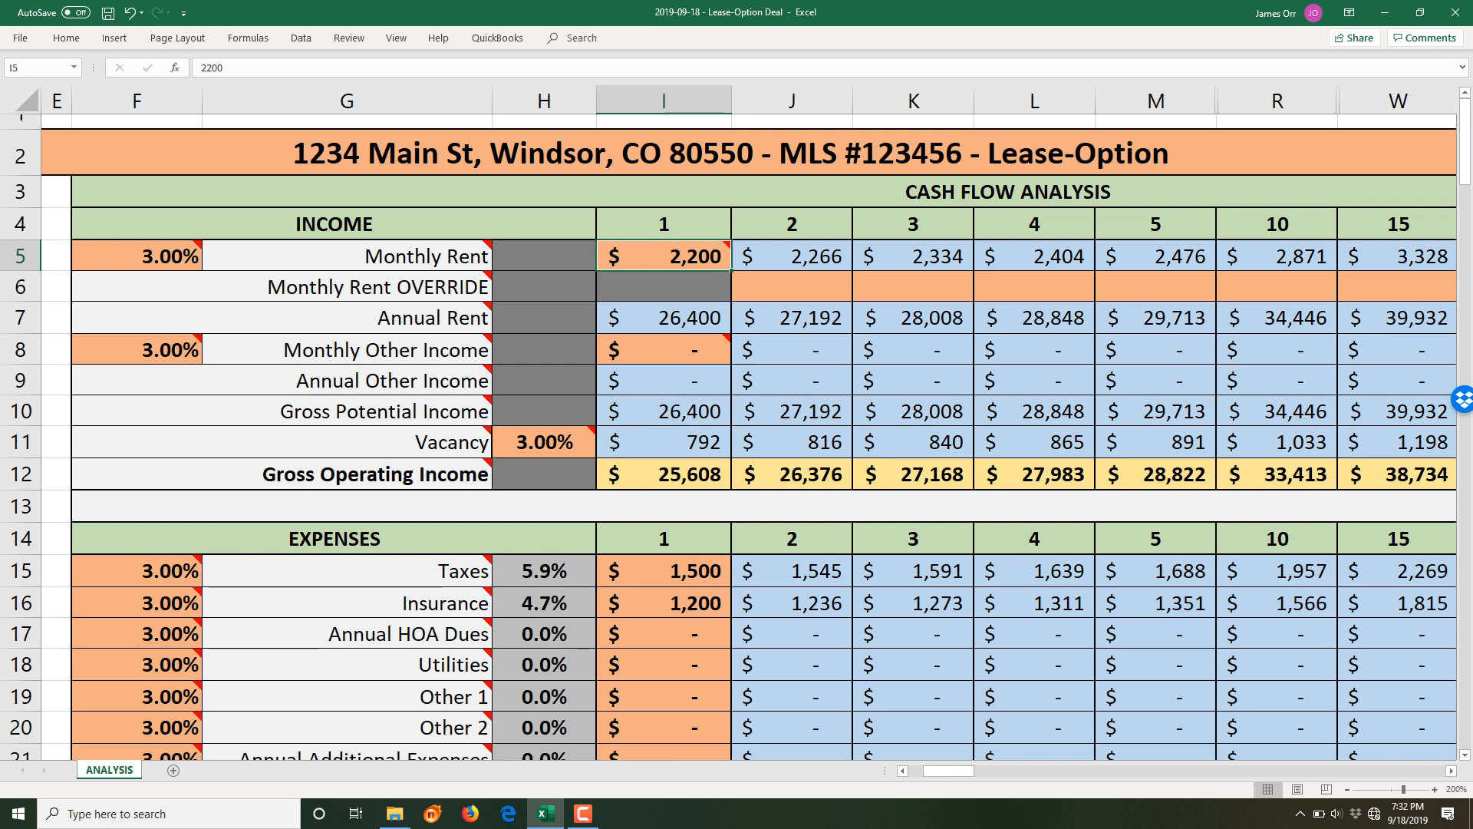
pyautogui.press('Left')
pyautogui.press('Left')
pyautogui.press('Left')
pyautogui.press('Left')
pyautogui.press('Right')
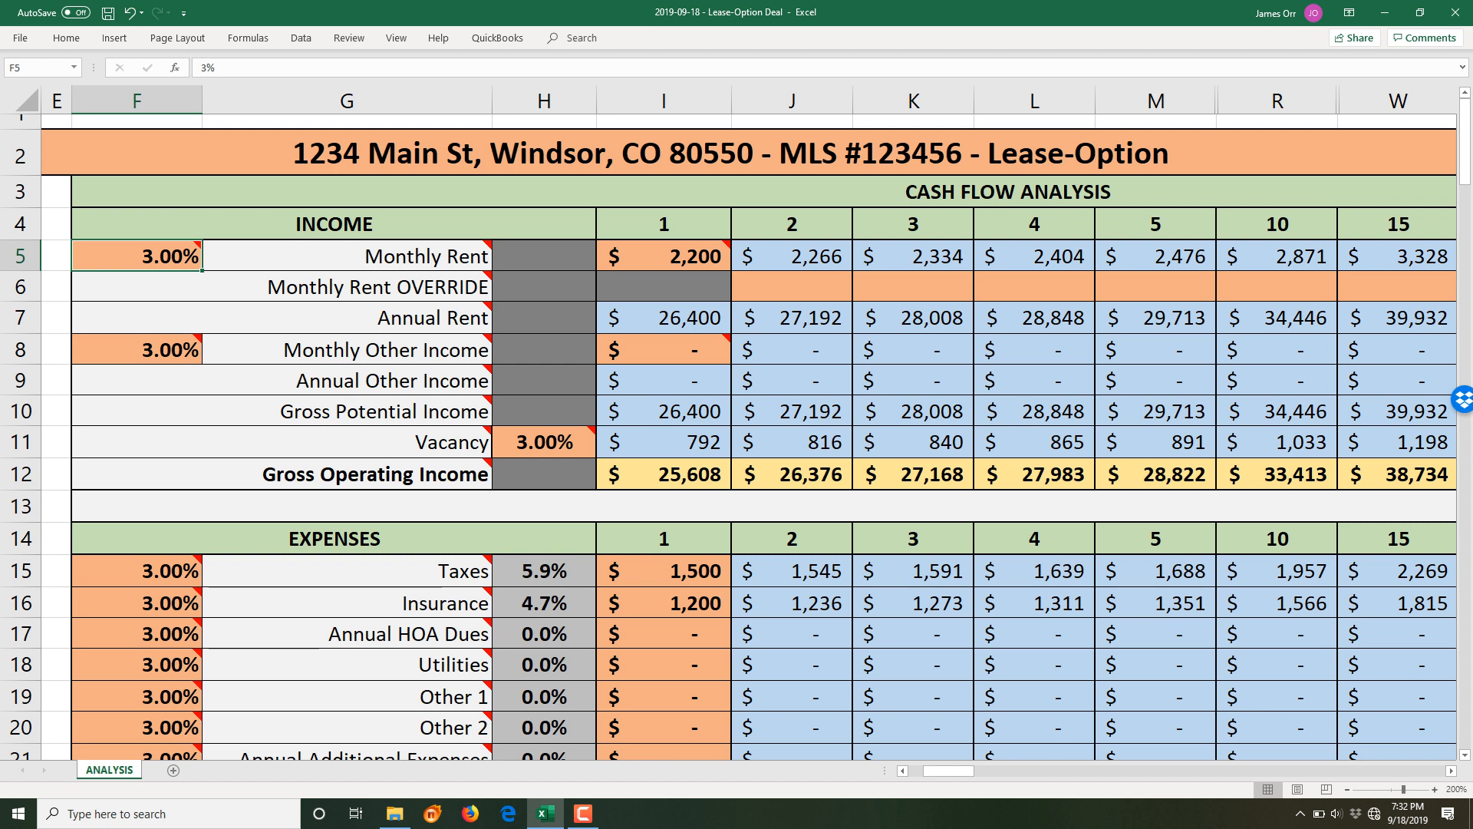
# - Override year-2 monthly rent with 2,250, dismissing the protected-sheet warning
pyautogui.click(792, 286)
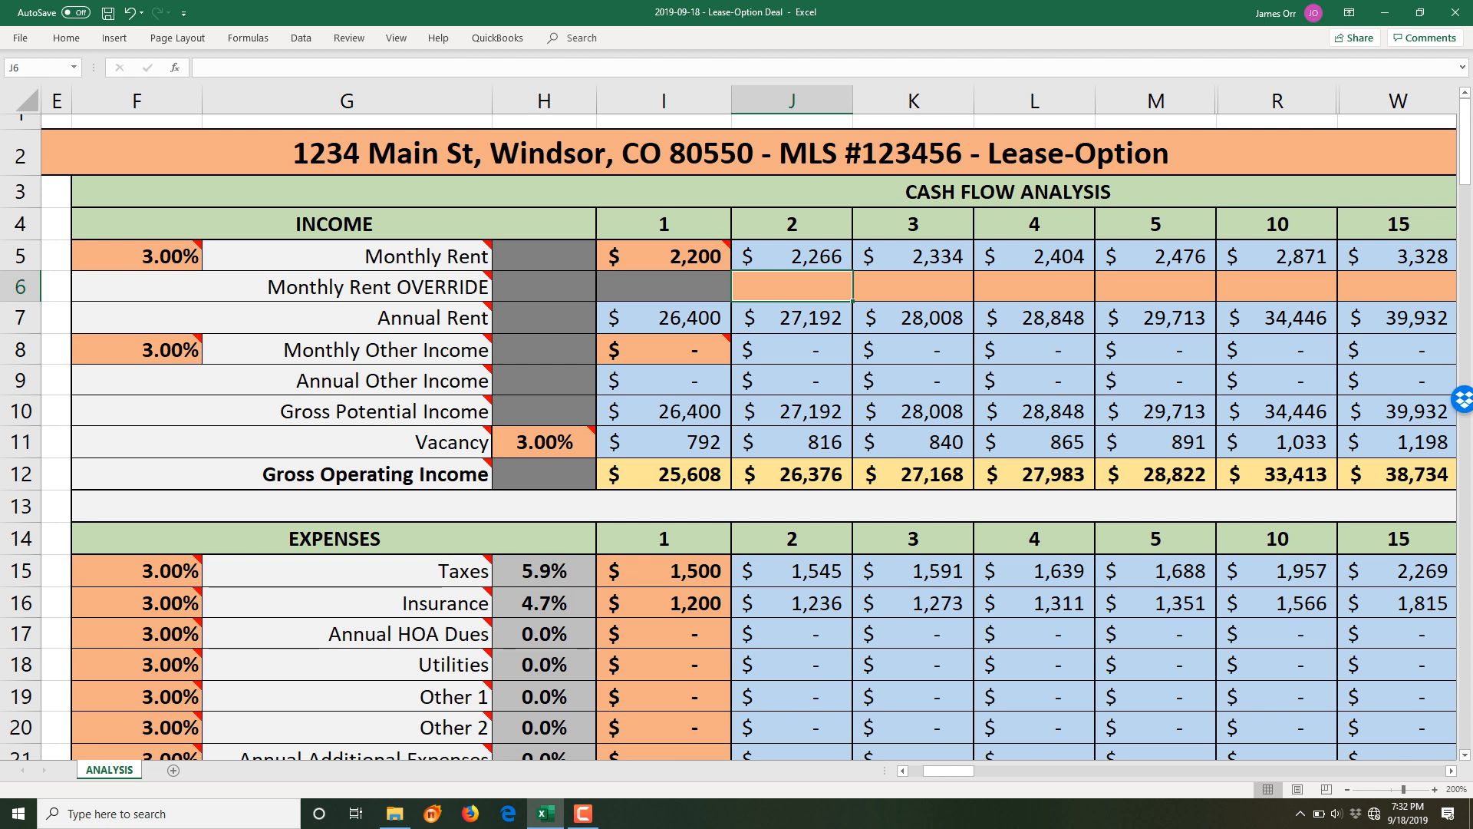
pyautogui.write('2250')
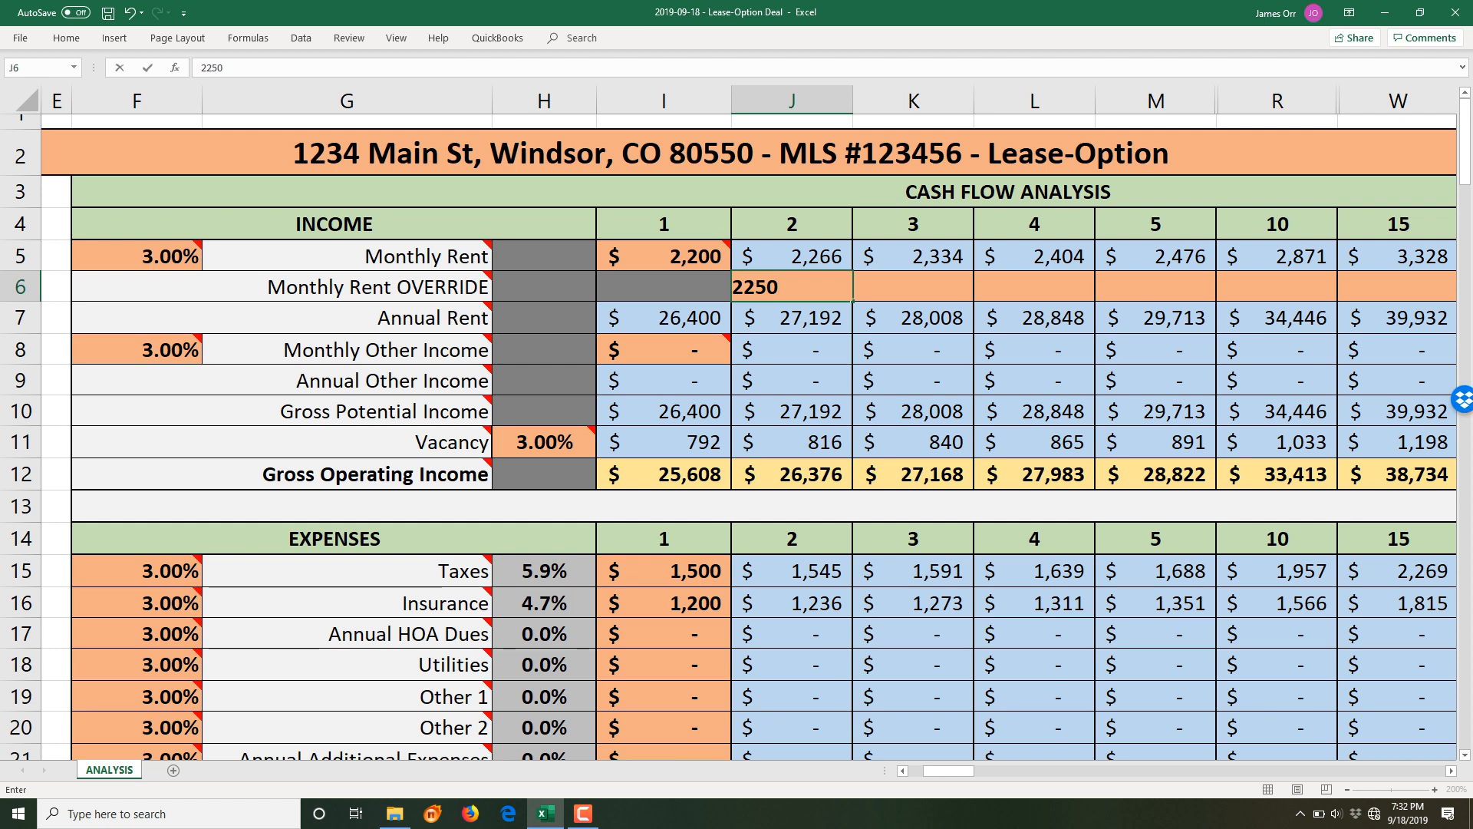
pyautogui.press('Return')
pyautogui.press('Right')
pyautogui.press('2')
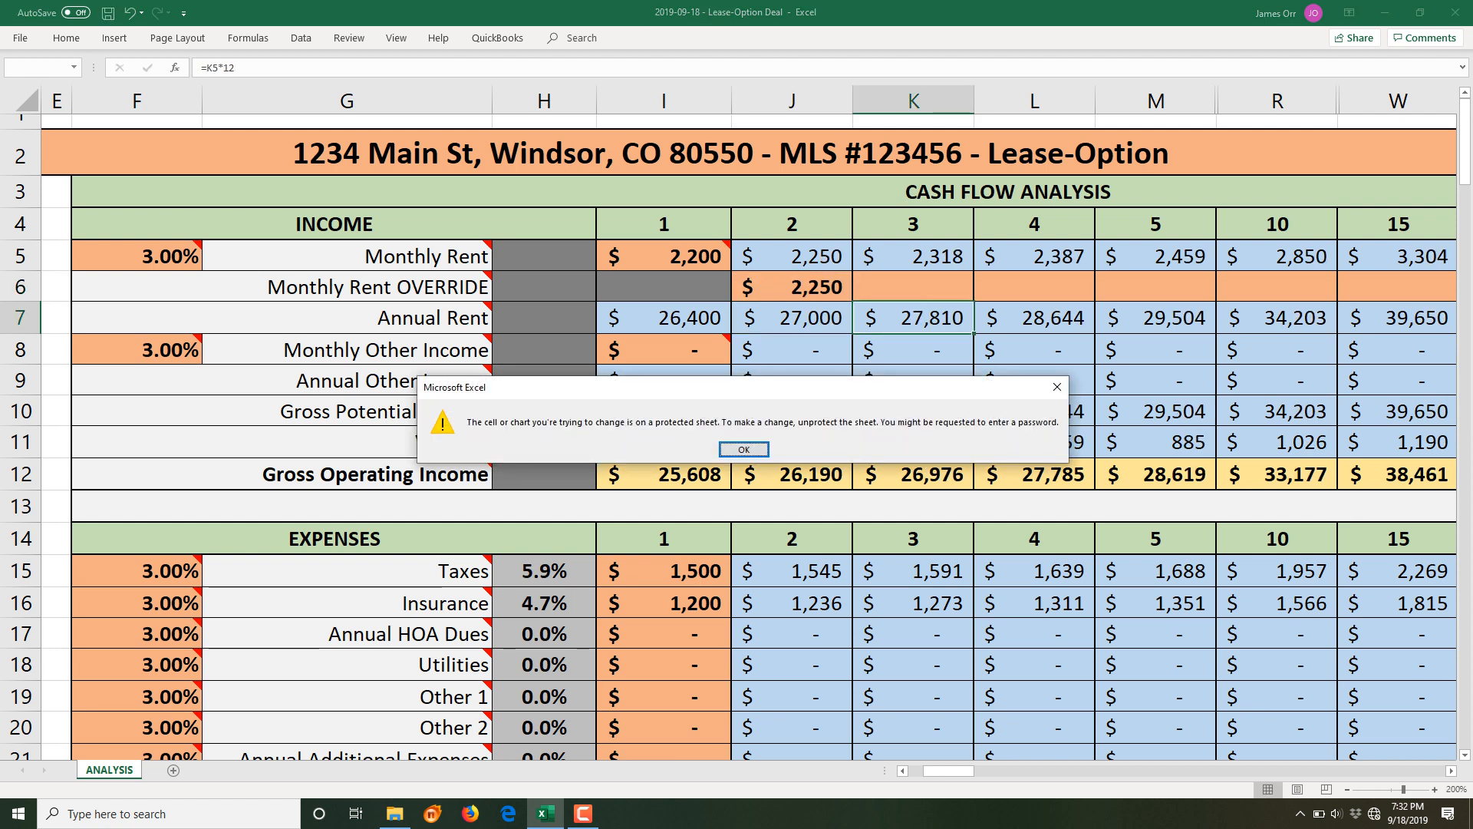
pyautogui.press('Return')
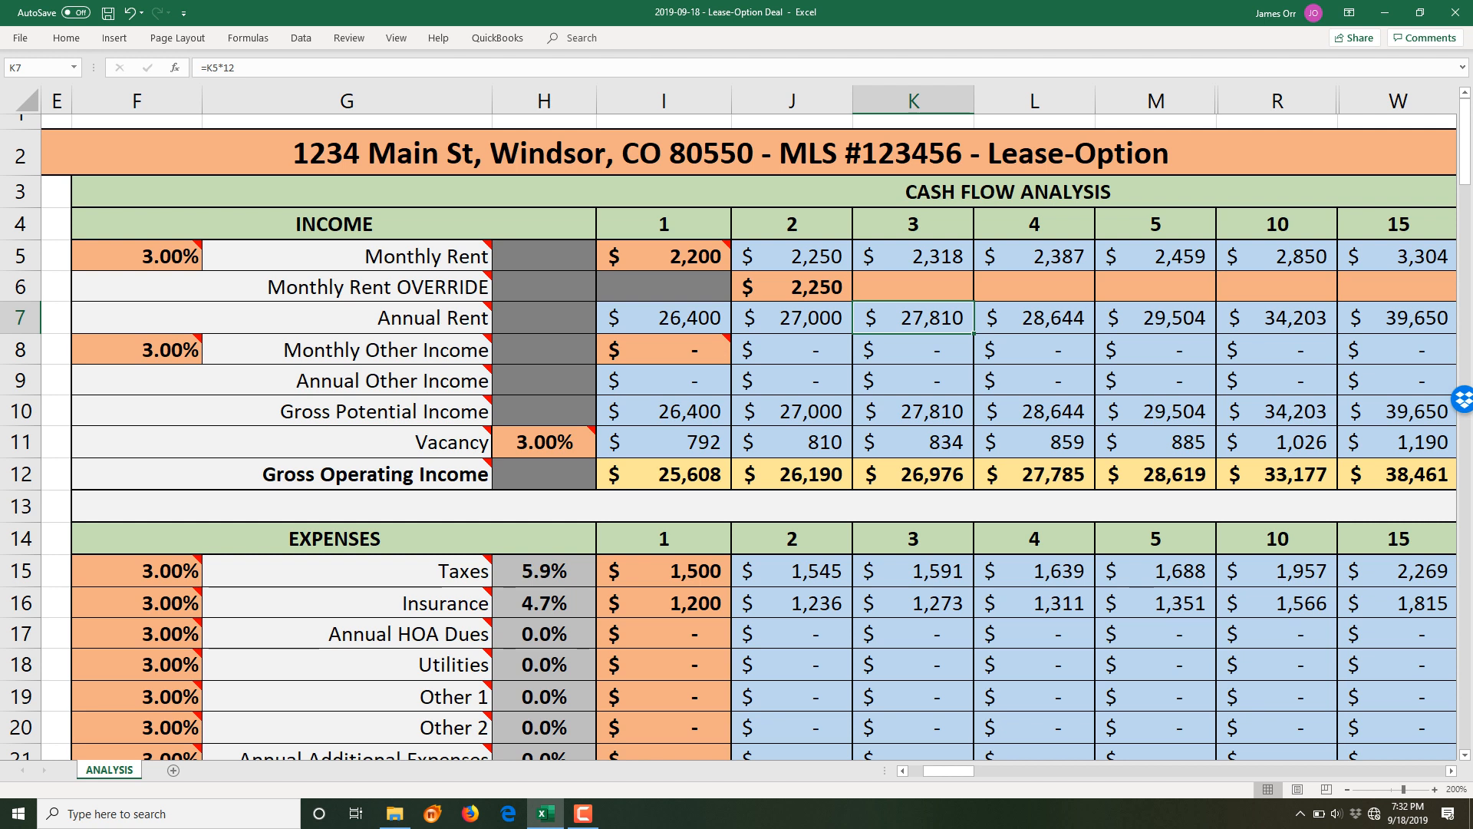
# - Override year-3 monthly rent with 2,300, lowering year-15 rent to 3,279
pyautogui.press('Down')
pyautogui.press('Down')
pyautogui.press('Down')
pyautogui.press('Down')
pyautogui.press('Down')
pyautogui.press('Up')
pyautogui.press('Up')
pyautogui.press('Up')
pyautogui.press('Up')
pyautogui.press('Up')
pyautogui.press('Up')
pyautogui.press('Up')
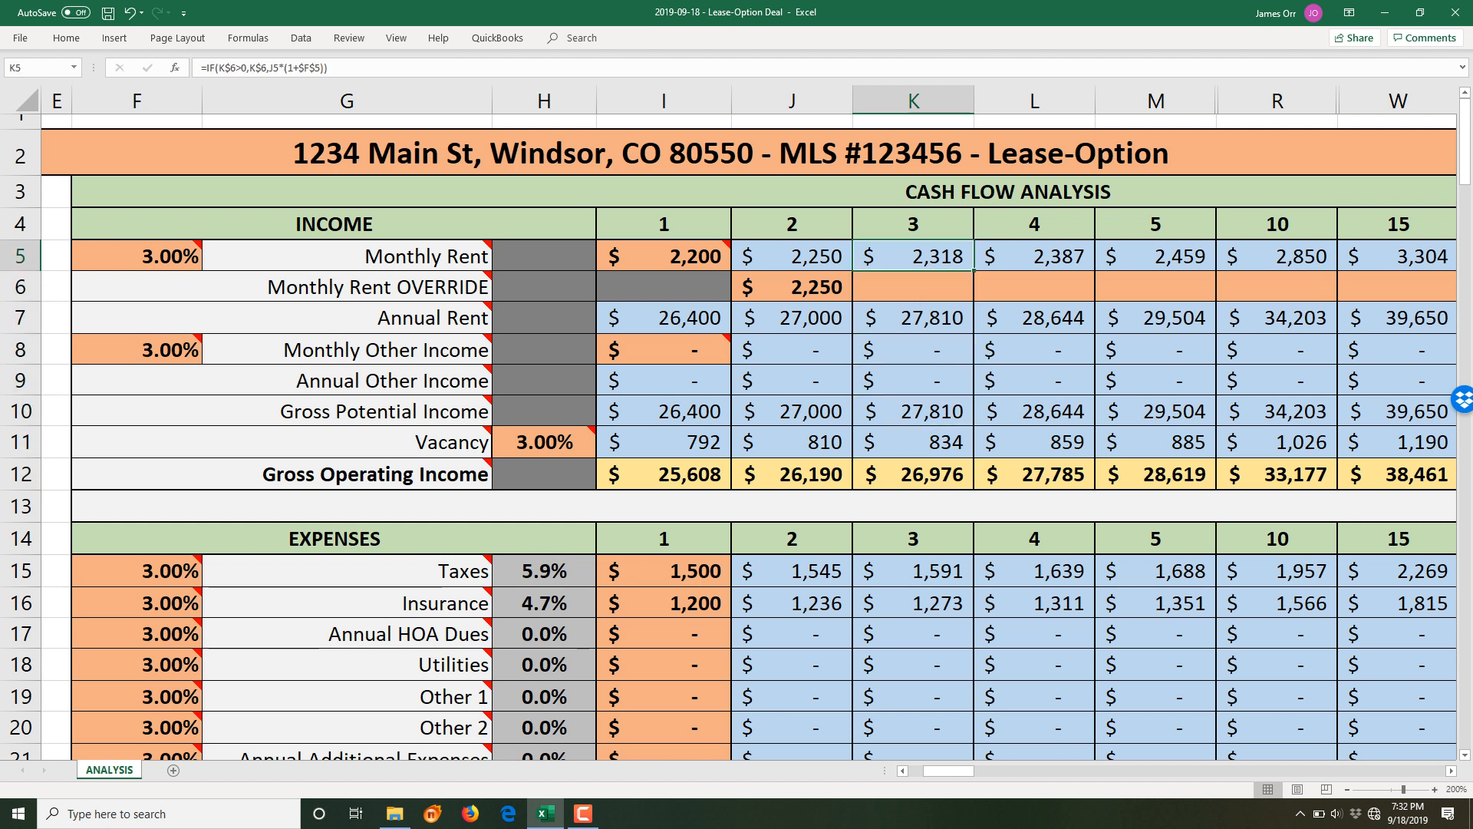
pyautogui.press('Down')
pyautogui.write('2300')
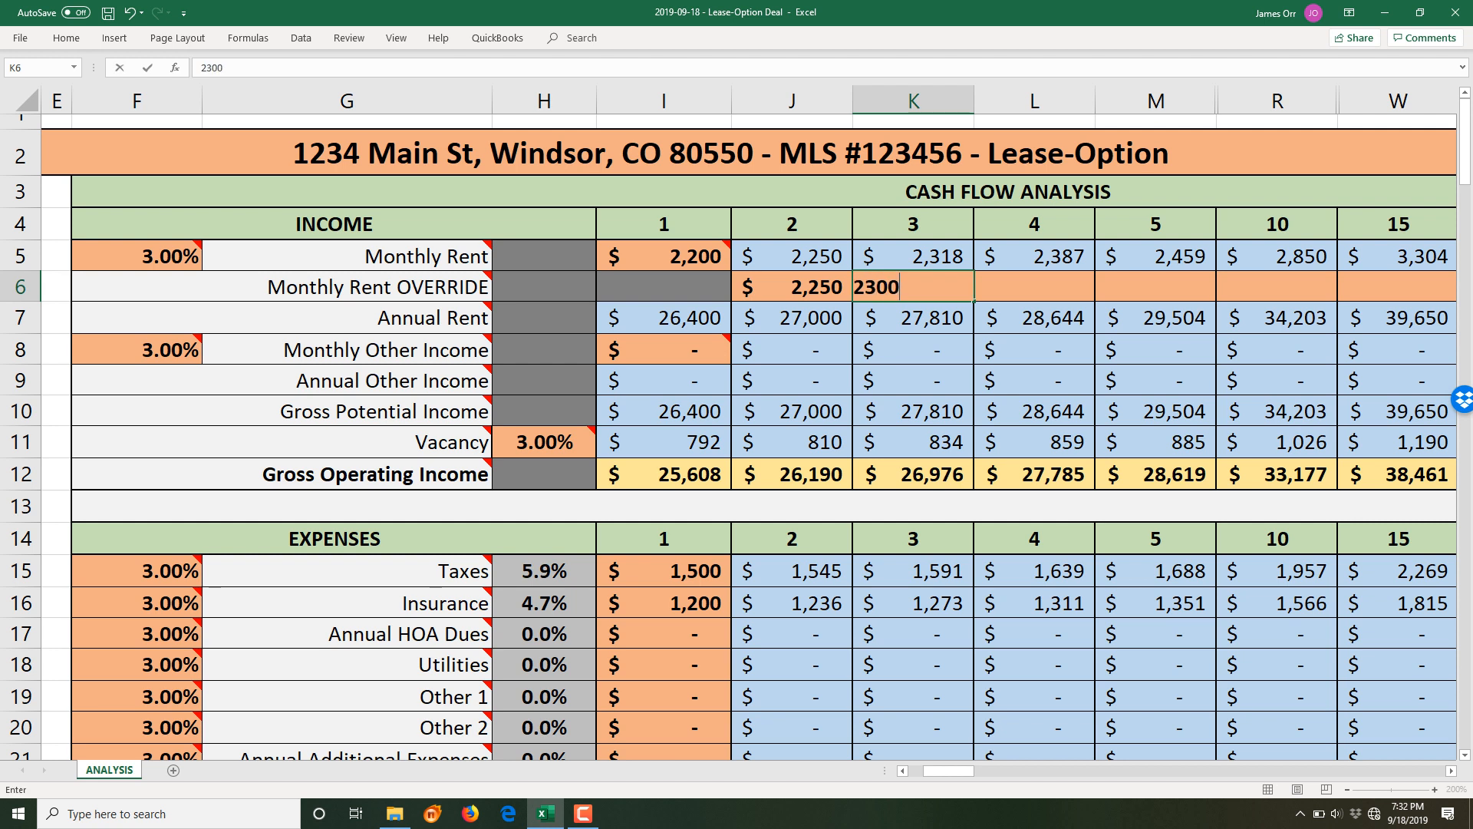
pyautogui.press('Return')
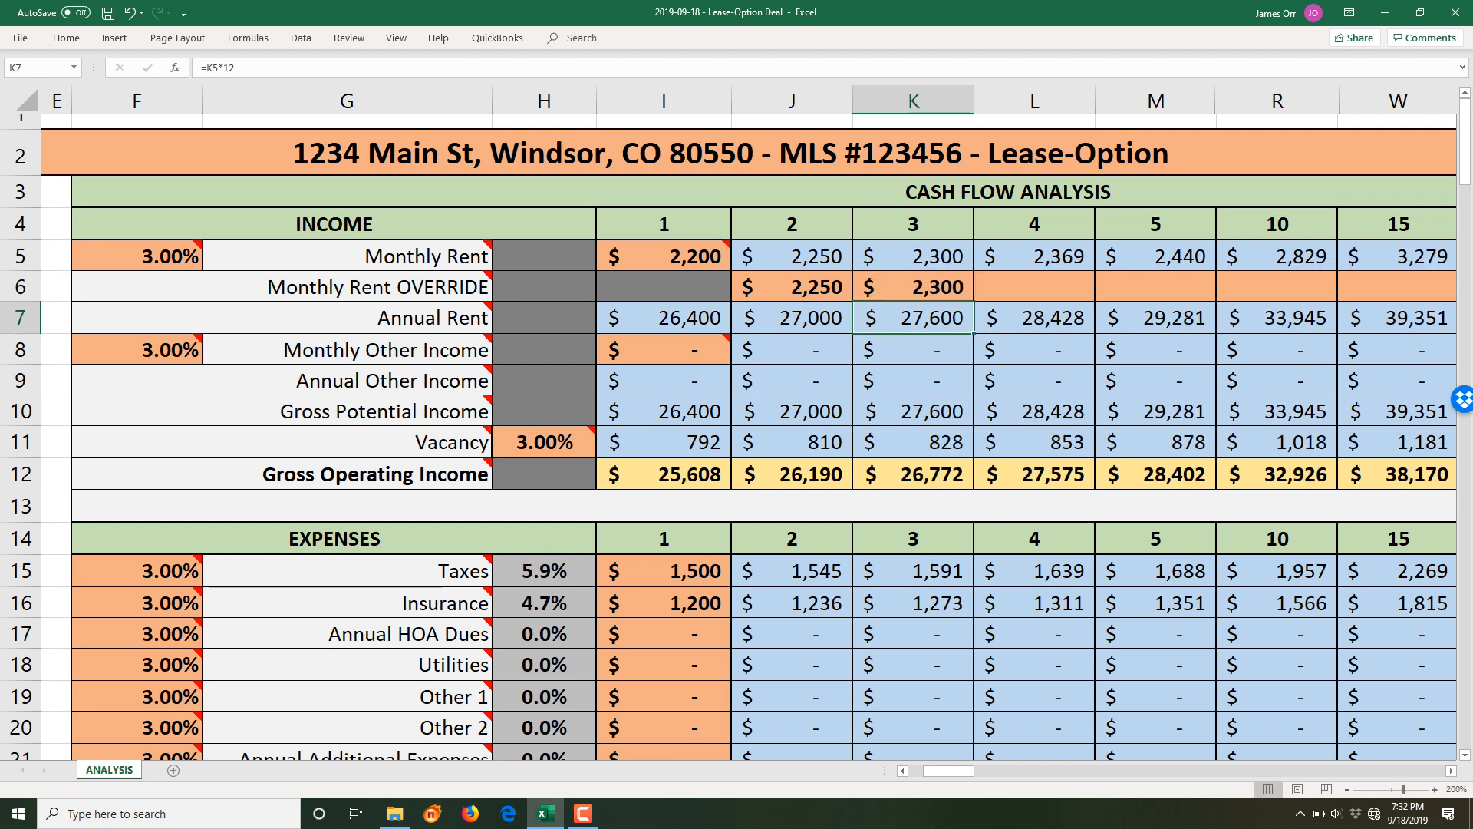
# - Delete the 2,250 and 2,300 overrides in J6 and K6, restoring 3% rent growth
pyautogui.press('Left')
pyautogui.press('Up')
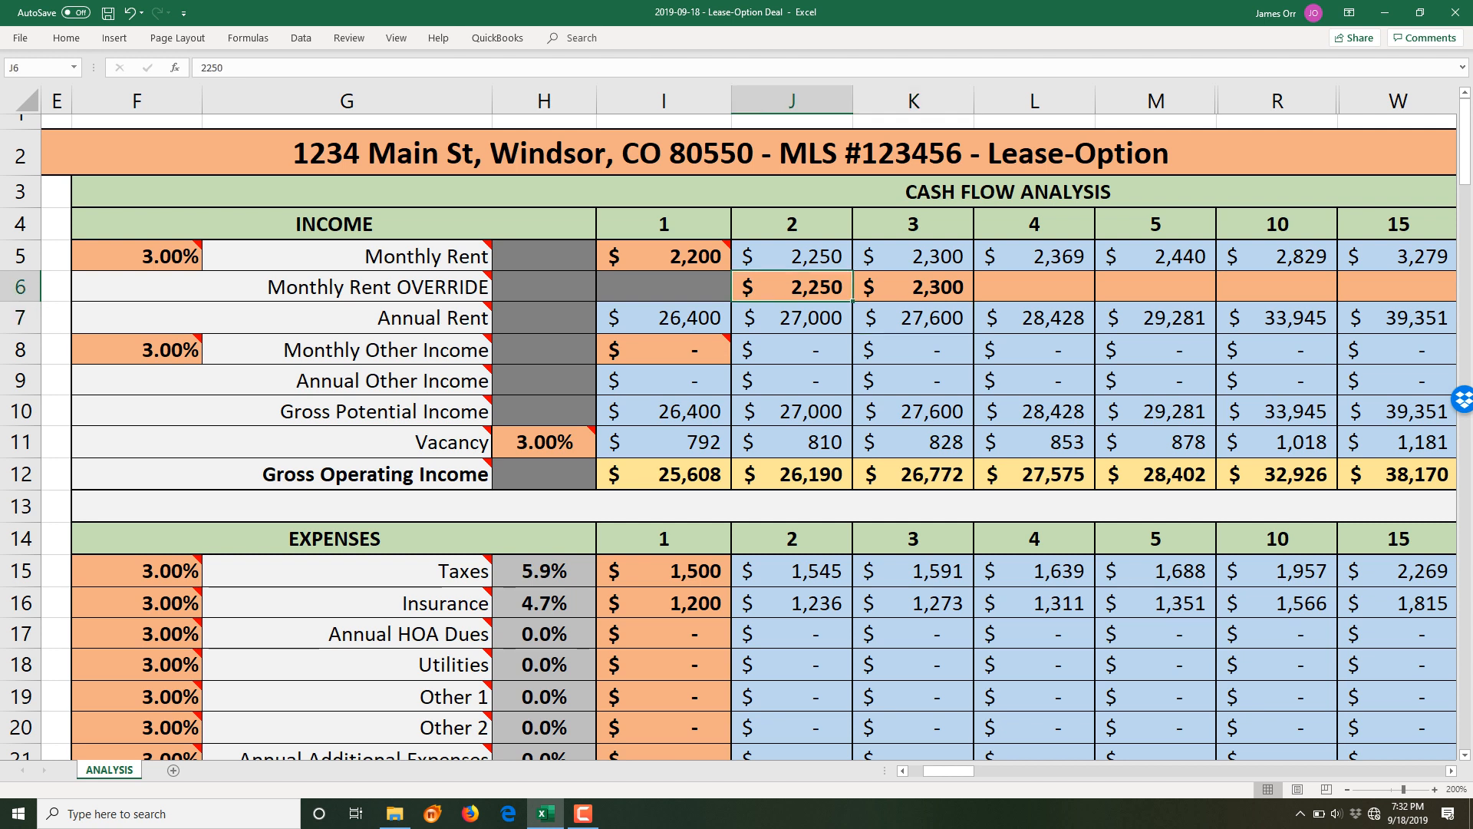
pyautogui.press('Delete')
pyautogui.press('Right')
pyautogui.press('BackSpace')
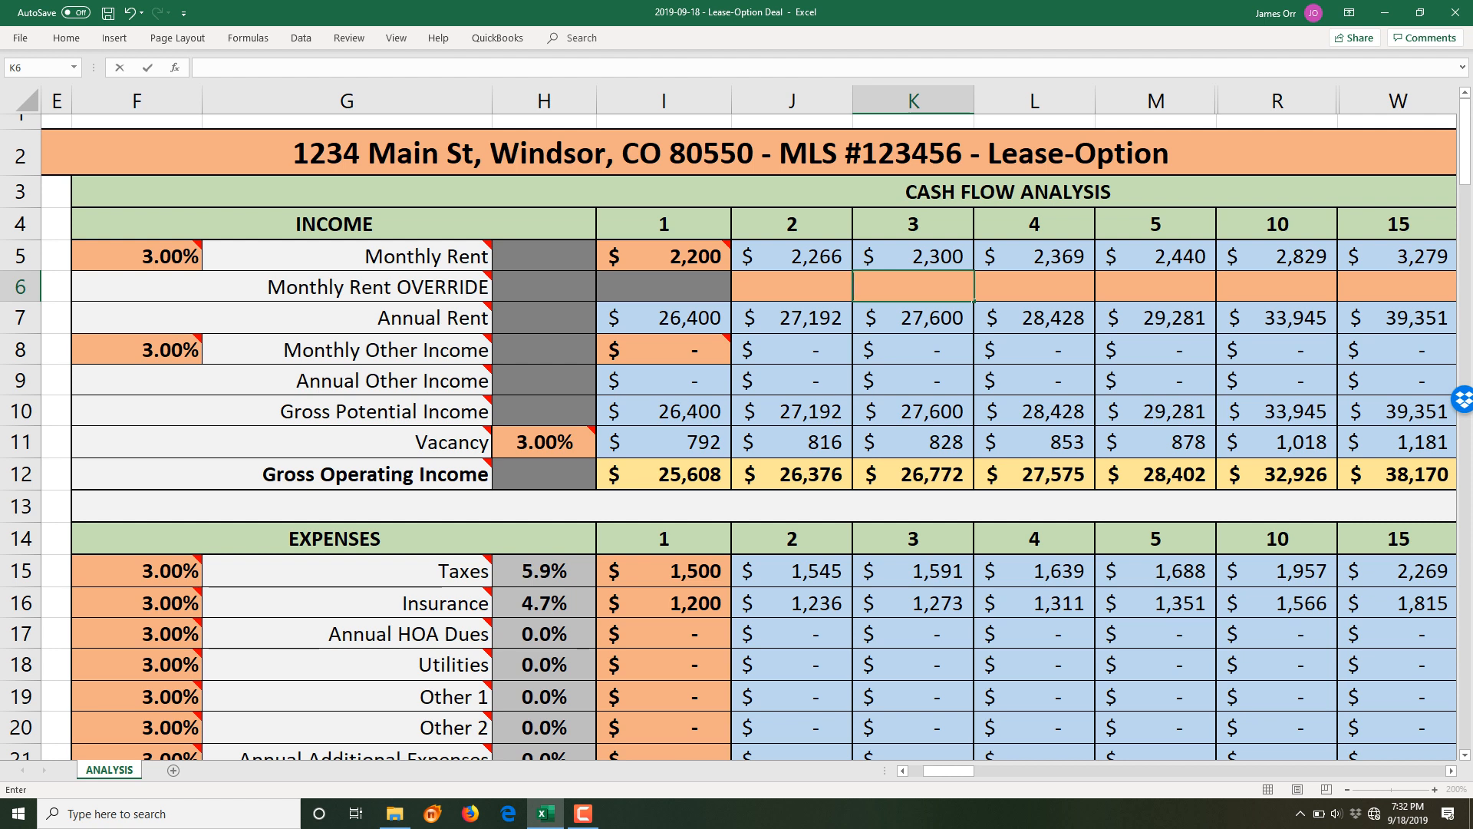
pyautogui.click(663, 256)
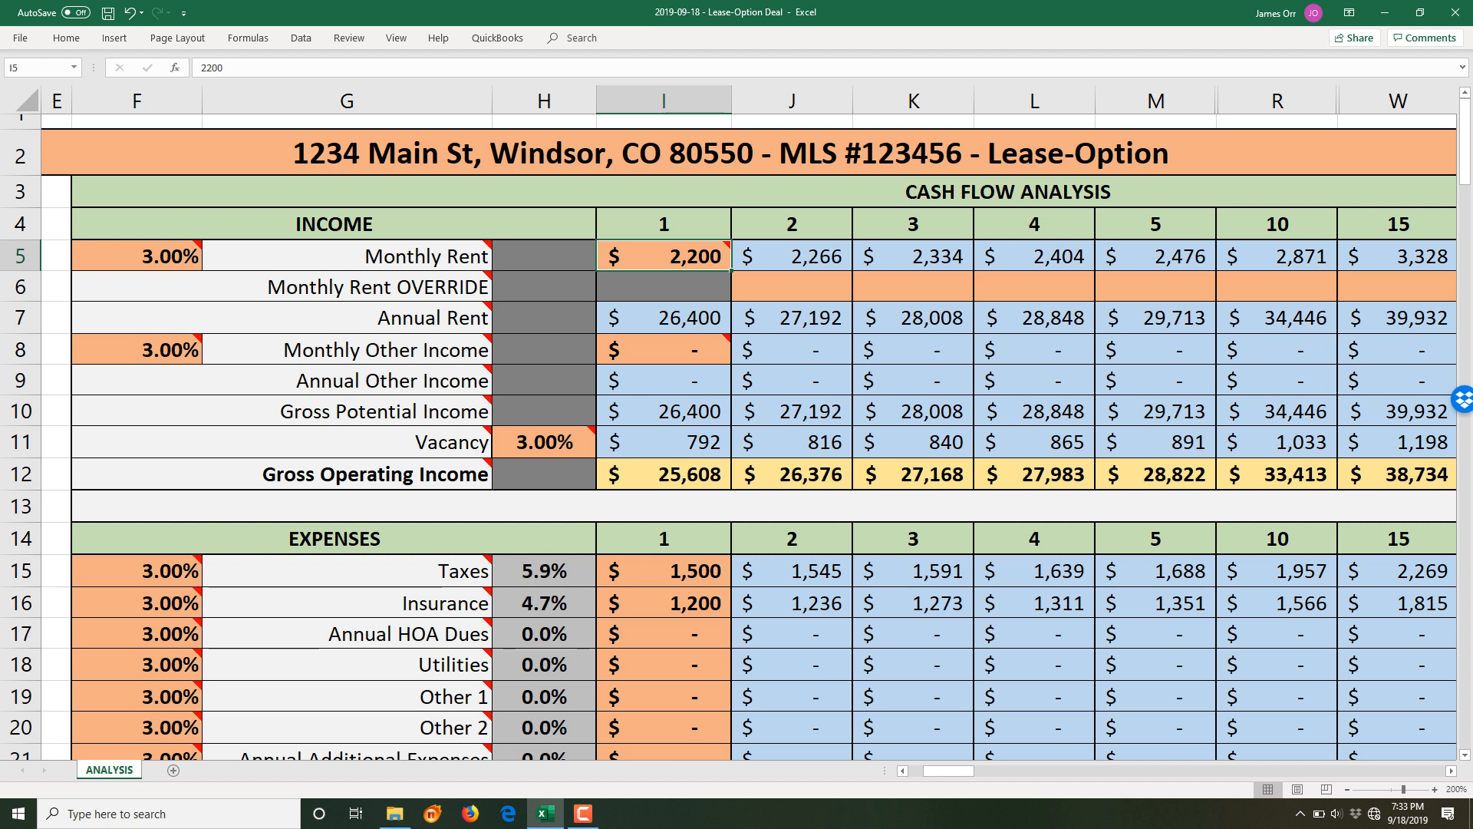
pyautogui.click(792, 317)
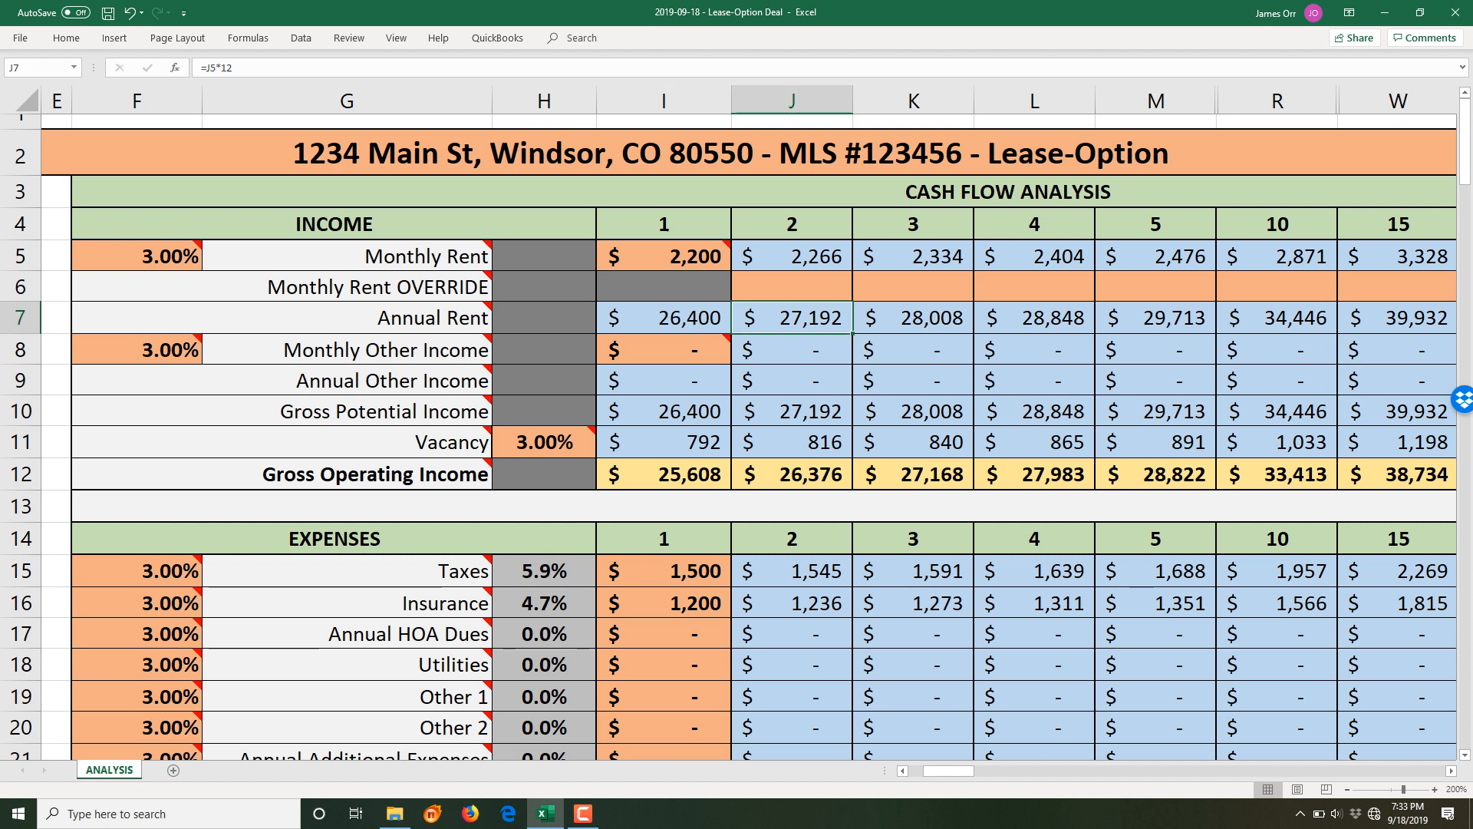
pyautogui.click(664, 317)
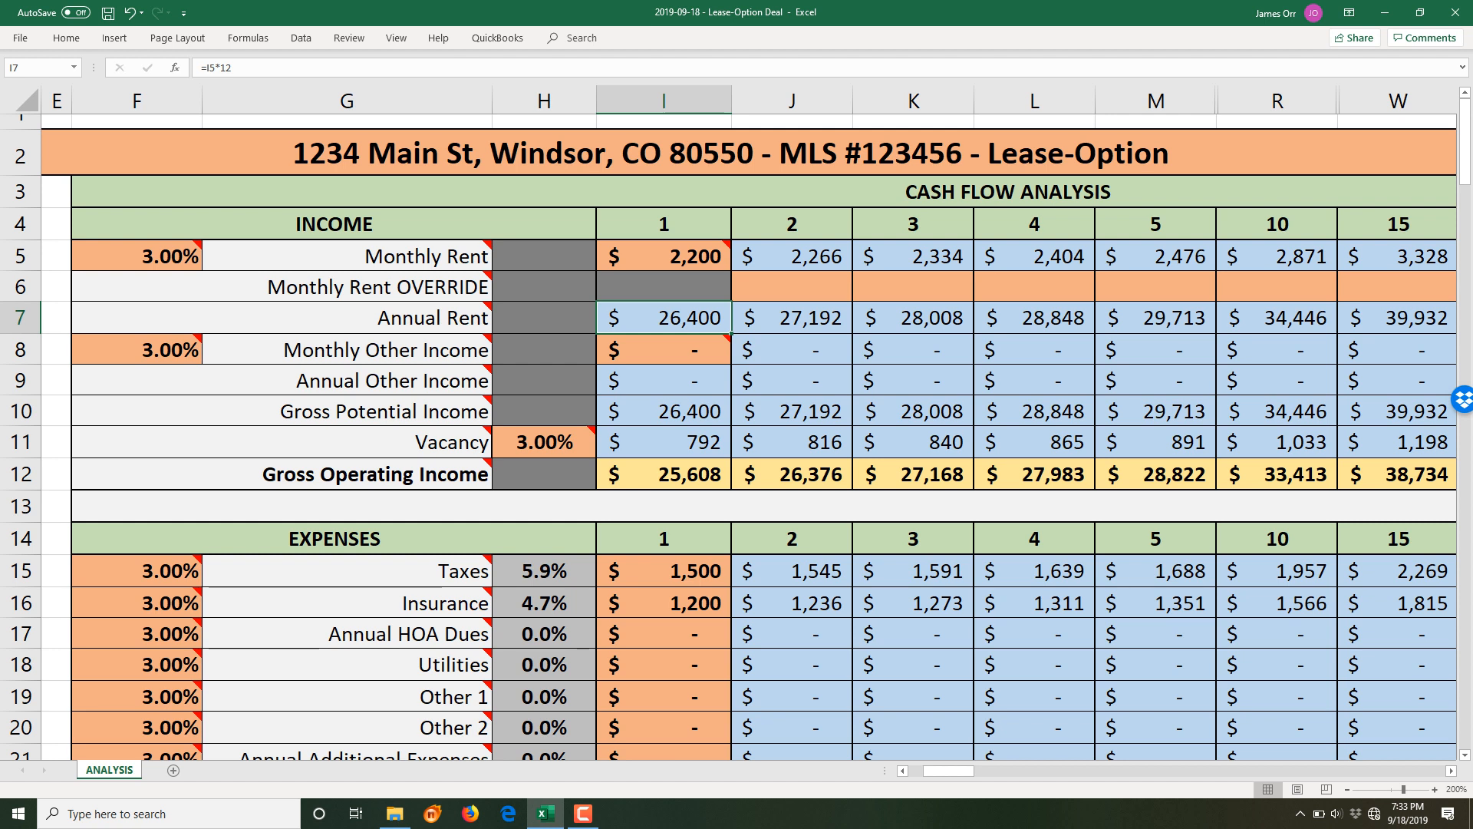
pyautogui.click(1398, 225)
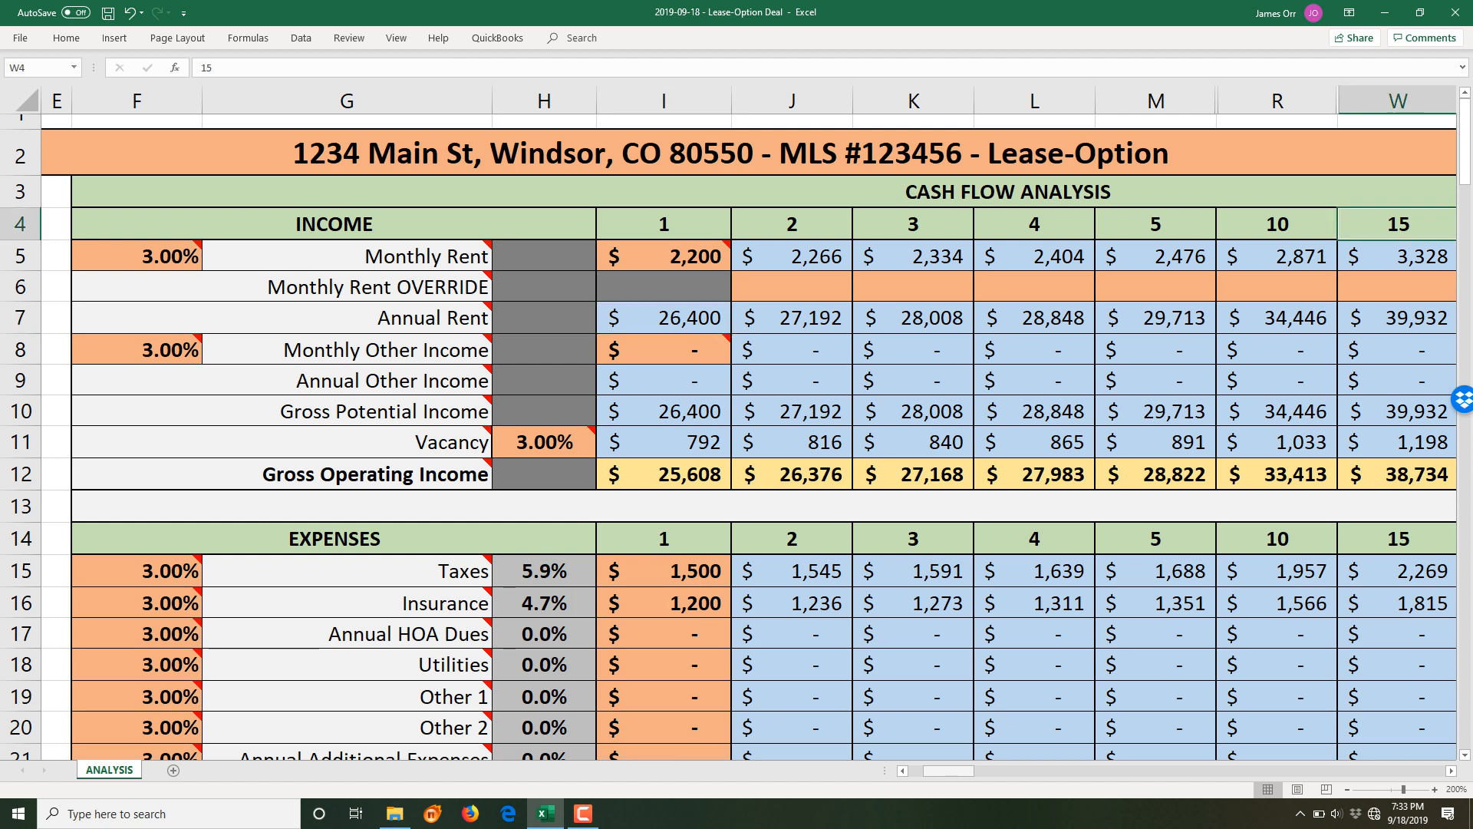
pyautogui.moveTo(949, 770)
pyautogui.mouseDown()
pyautogui.moveTo(1001, 770)
pyautogui.moveTo(934, 770)
pyautogui.mouseUp()
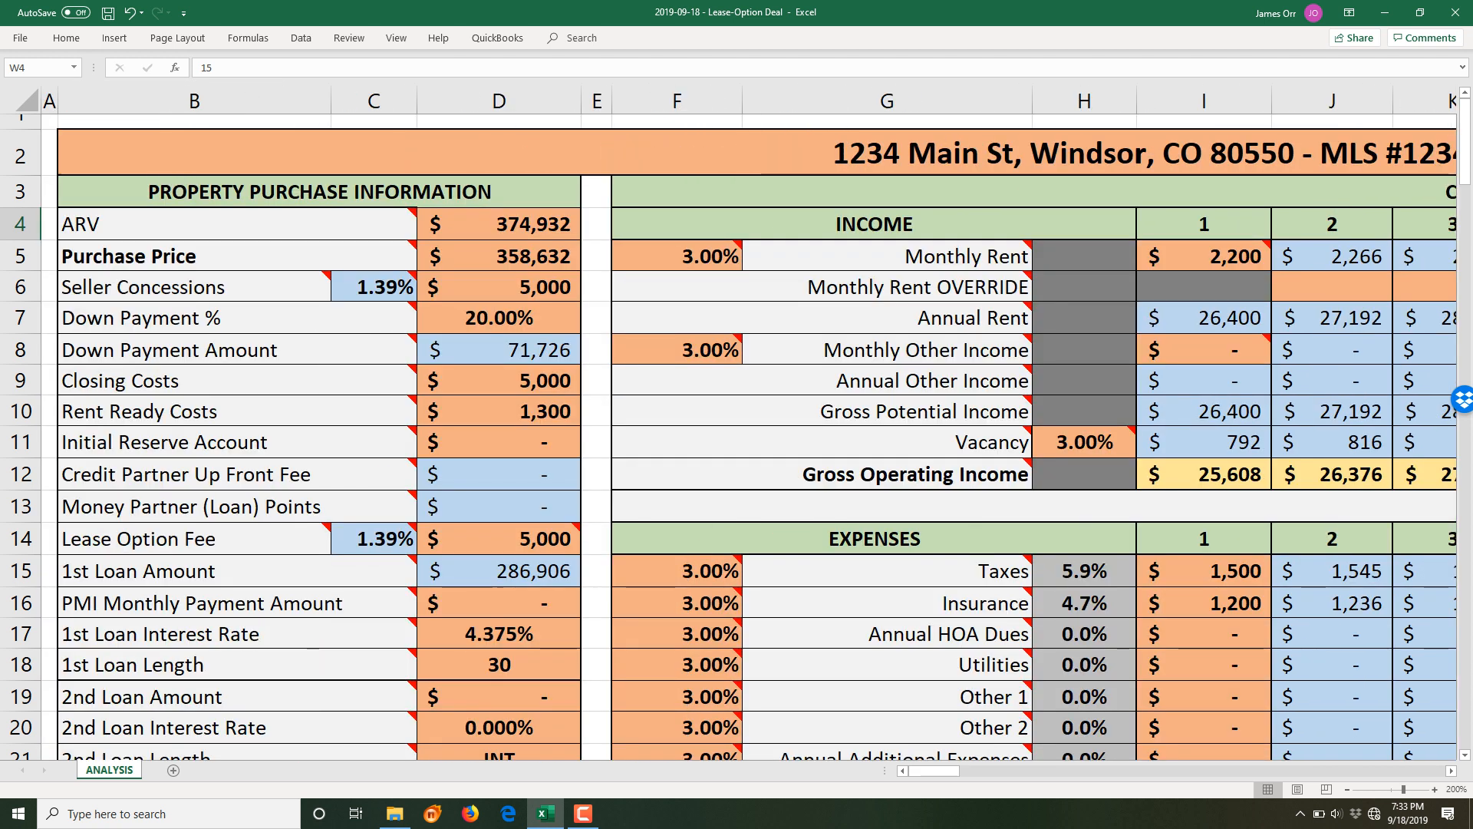
pyautogui.click(1451, 770)
pyautogui.click(1451, 770)
pyautogui.click(1451, 771)
pyautogui.click(1452, 770)
pyautogui.click(1451, 770)
pyautogui.click(1451, 771)
pyautogui.click(1452, 770)
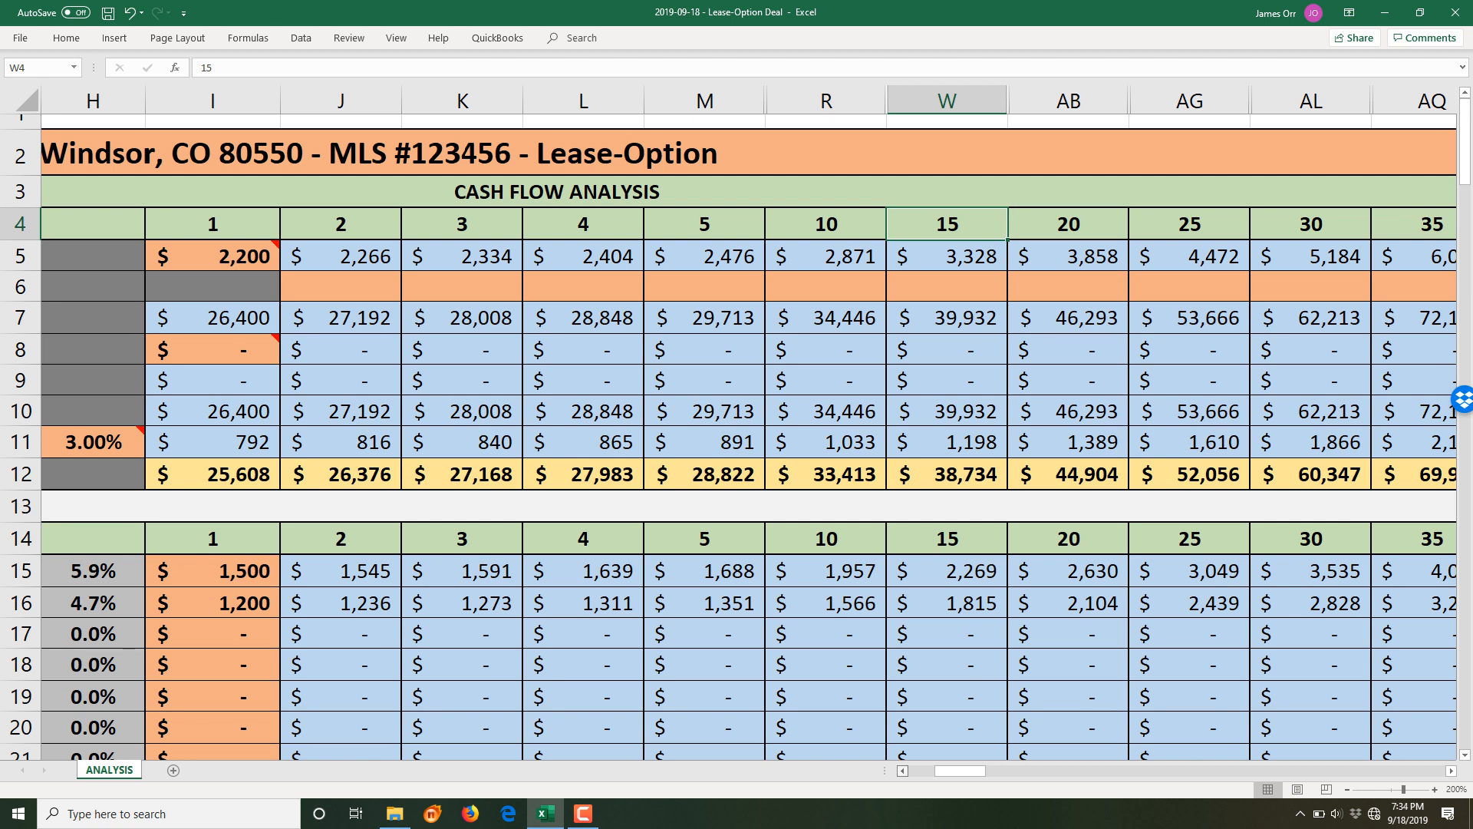
pyautogui.hscroll(-3, 749, 431)
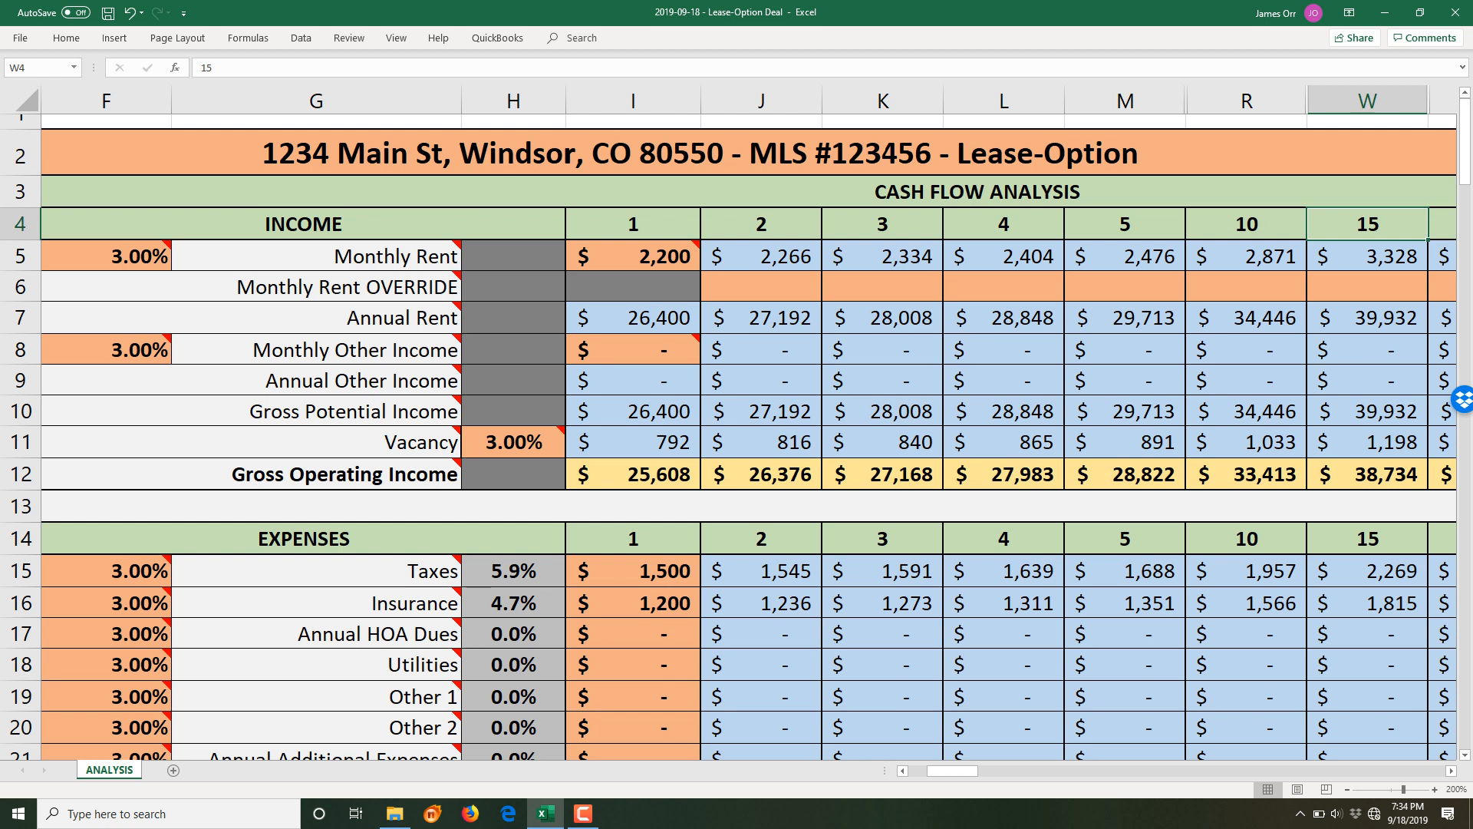
pyautogui.click(633, 256)
pyautogui.click(633, 287)
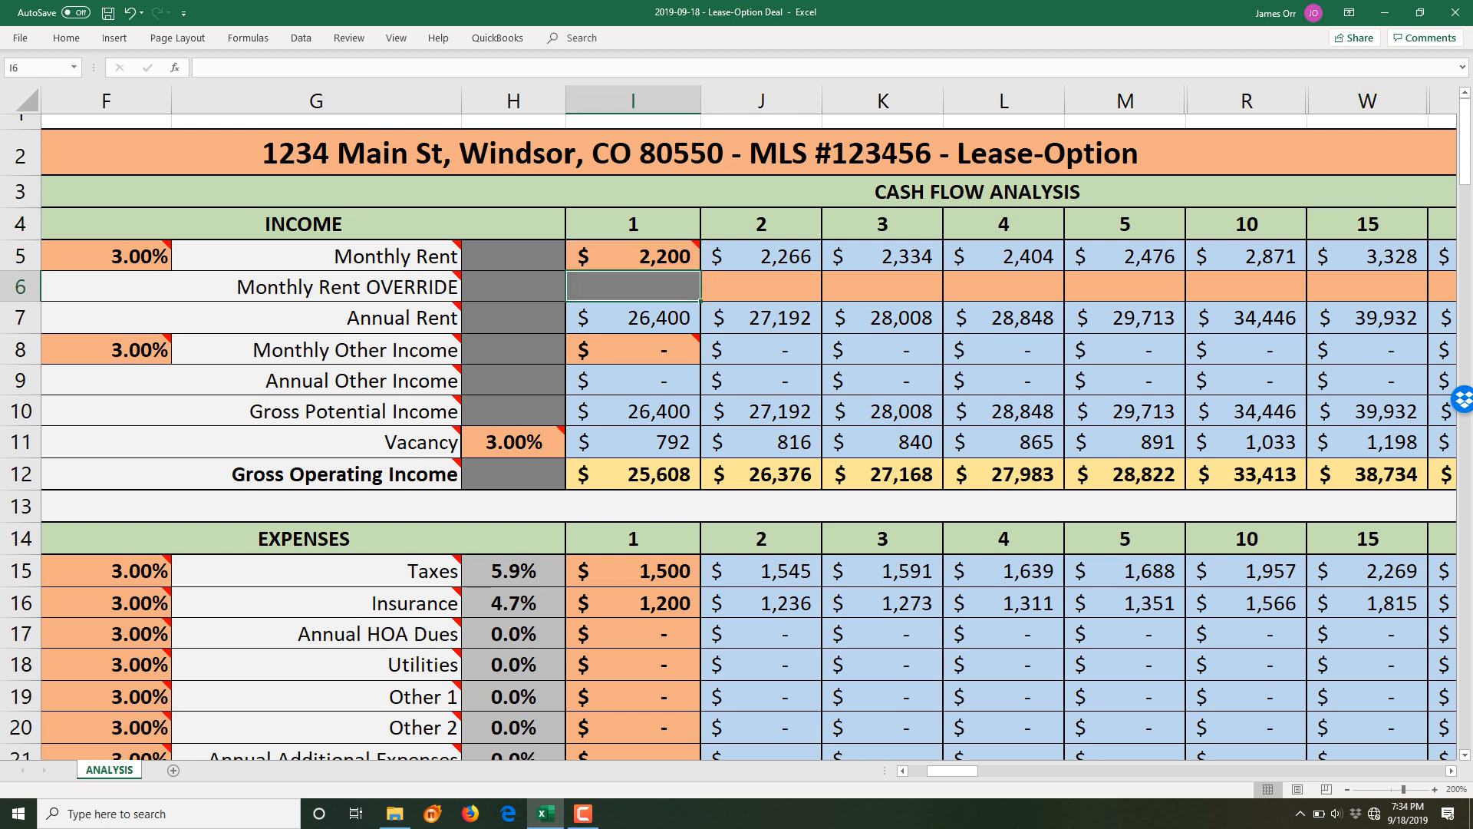
pyautogui.click(633, 318)
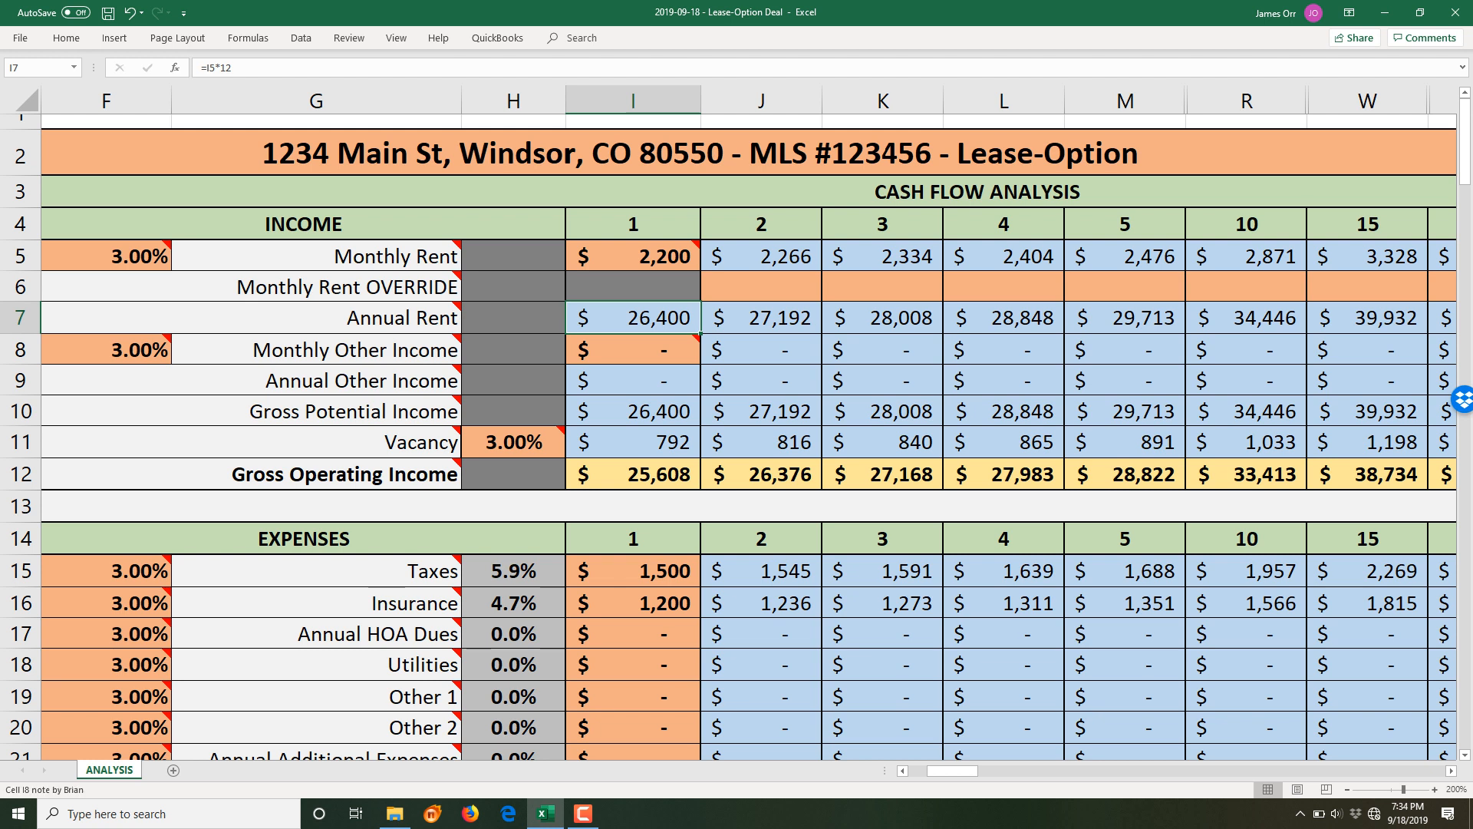
pyautogui.click(633, 349)
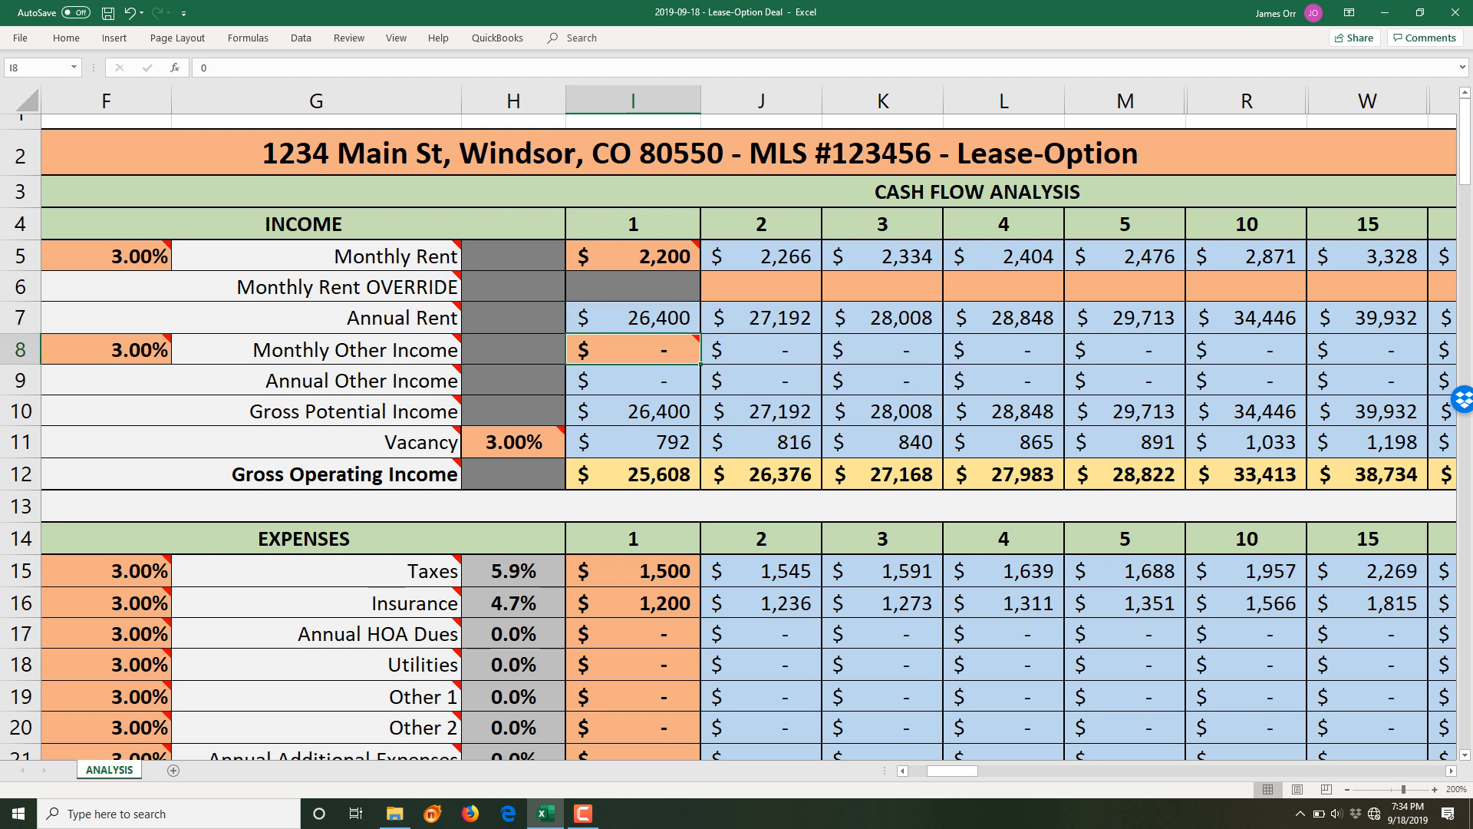
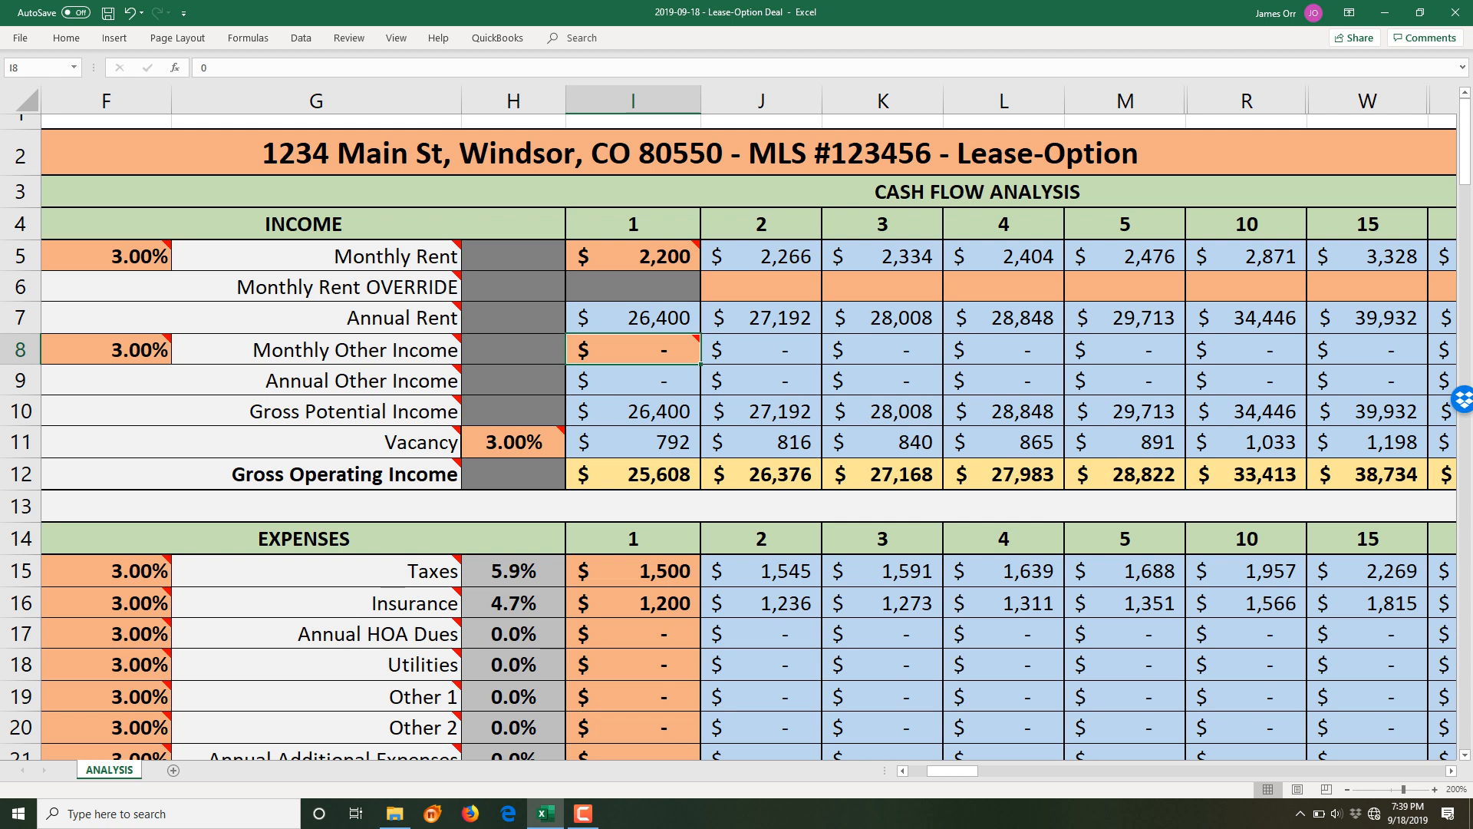
# - Replace the year-1 Taxes value in I15 with a formula starting =.01
pyautogui.scroll(-3, 729, 436)
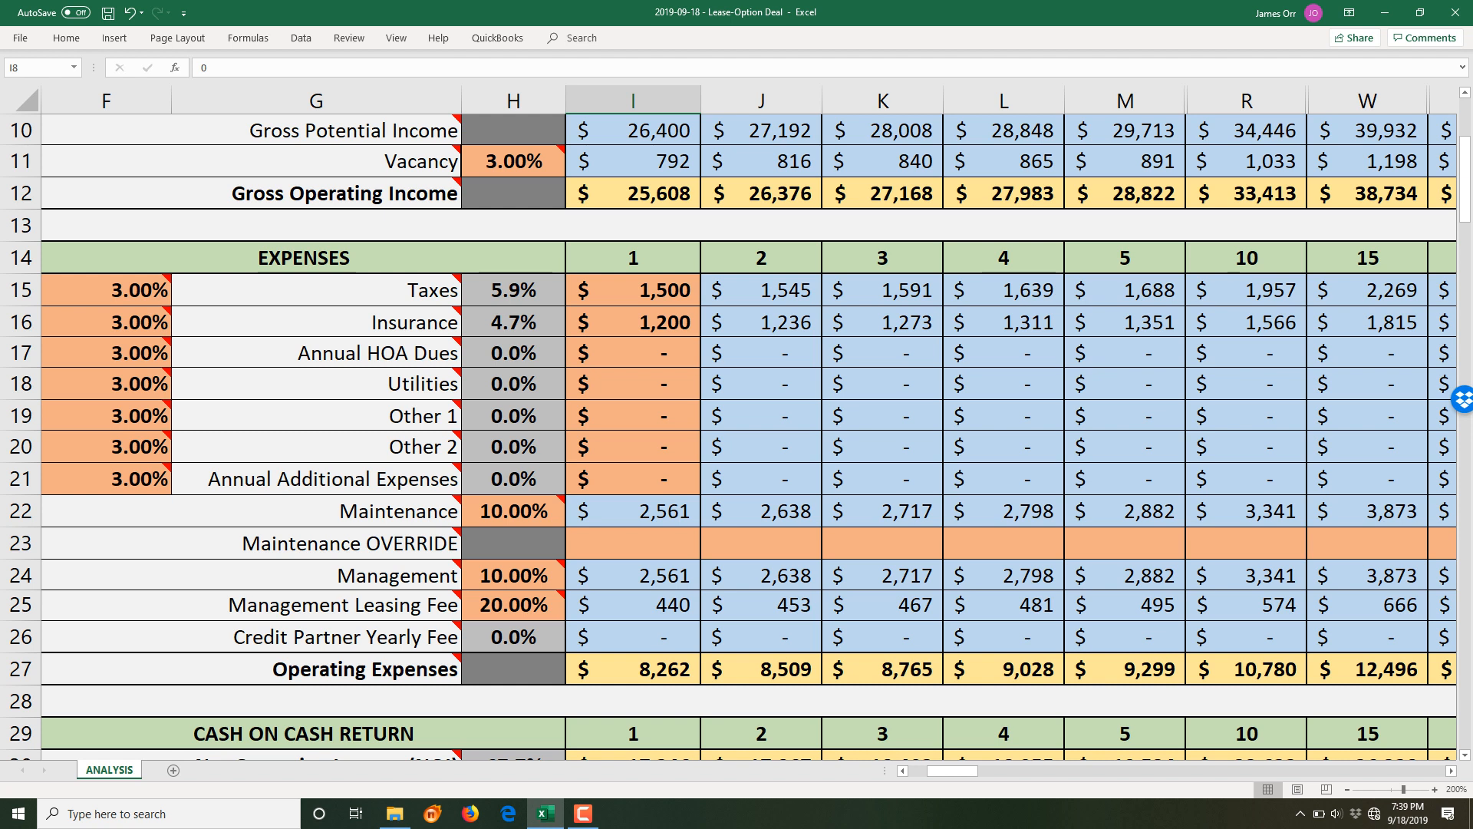
pyautogui.scroll(1, 729, 435)
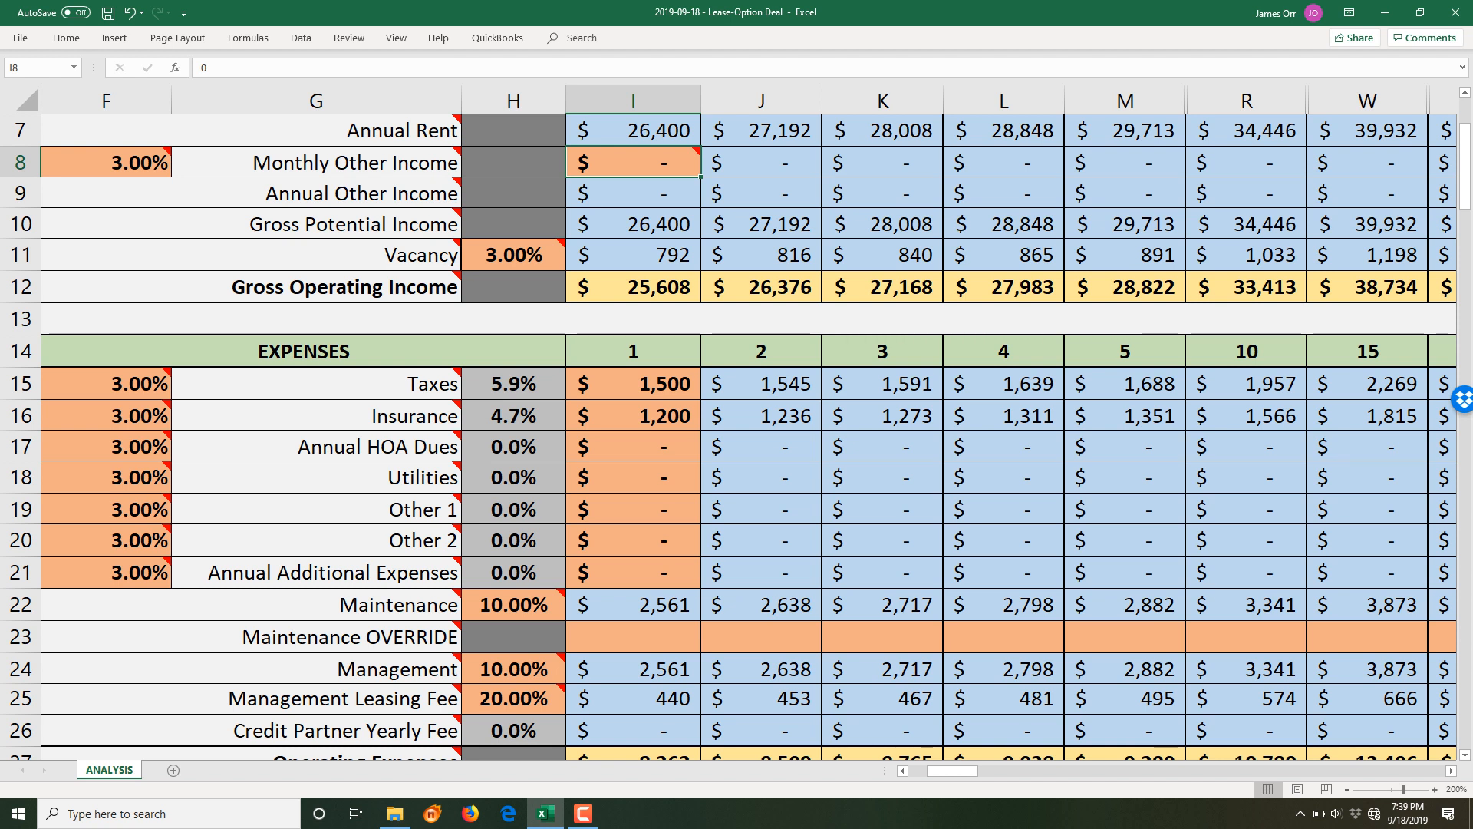
pyautogui.click(633, 384)
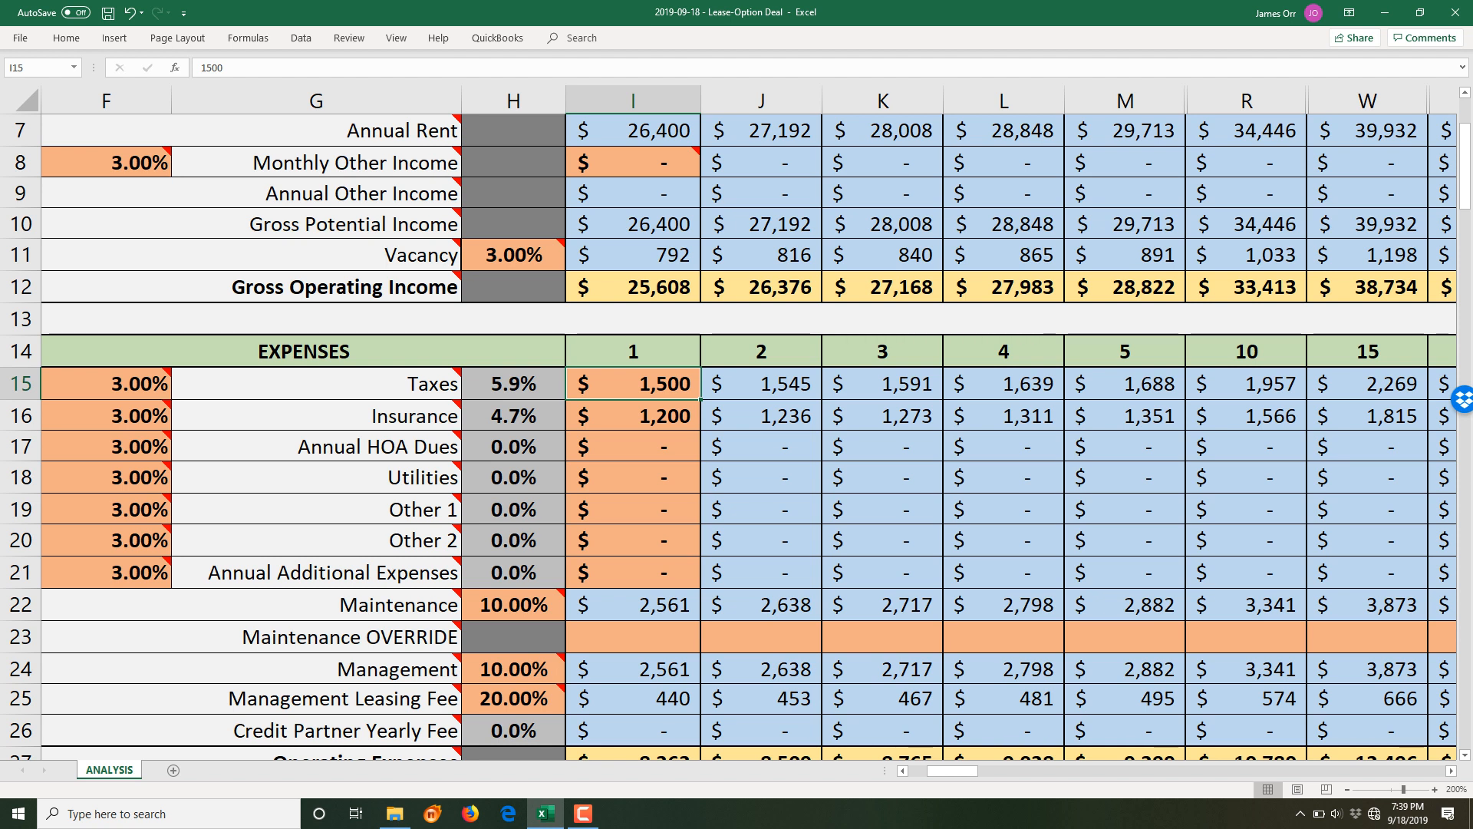
pyautogui.press('F2')
pyautogui.press('BackSpace')
pyautogui.press('BackSpace')
pyautogui.press('BackSpace')
pyautogui.press('BackSpace')
pyautogui.write('=')
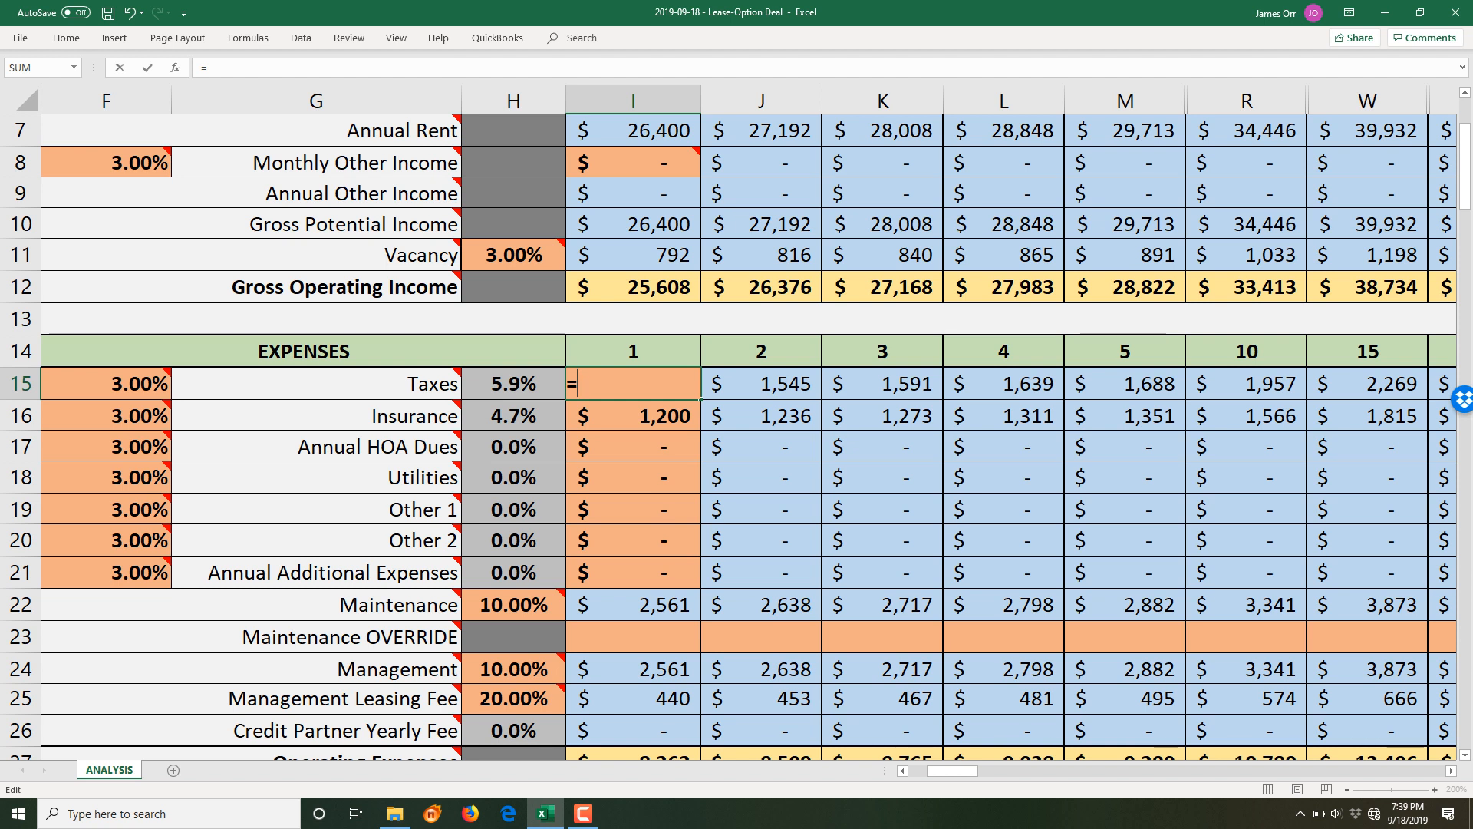
pyautogui.write('.01')
pyautogui.moveTo(953, 769); pyautogui.dragTo(930, 770)
pyautogui.scroll(2, 737, 429)
pyautogui.click(498, 257)
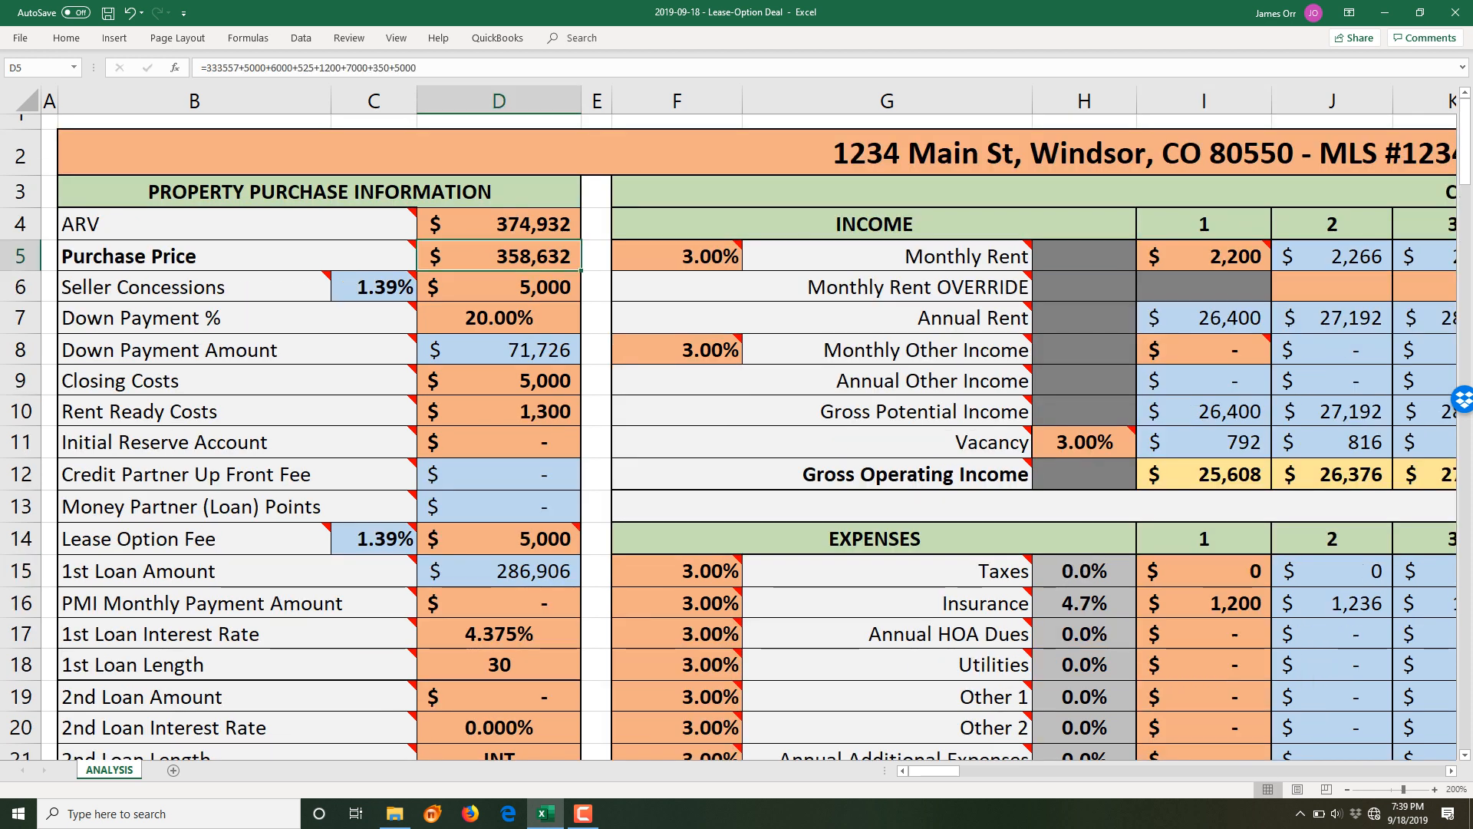
pyautogui.press('Return')
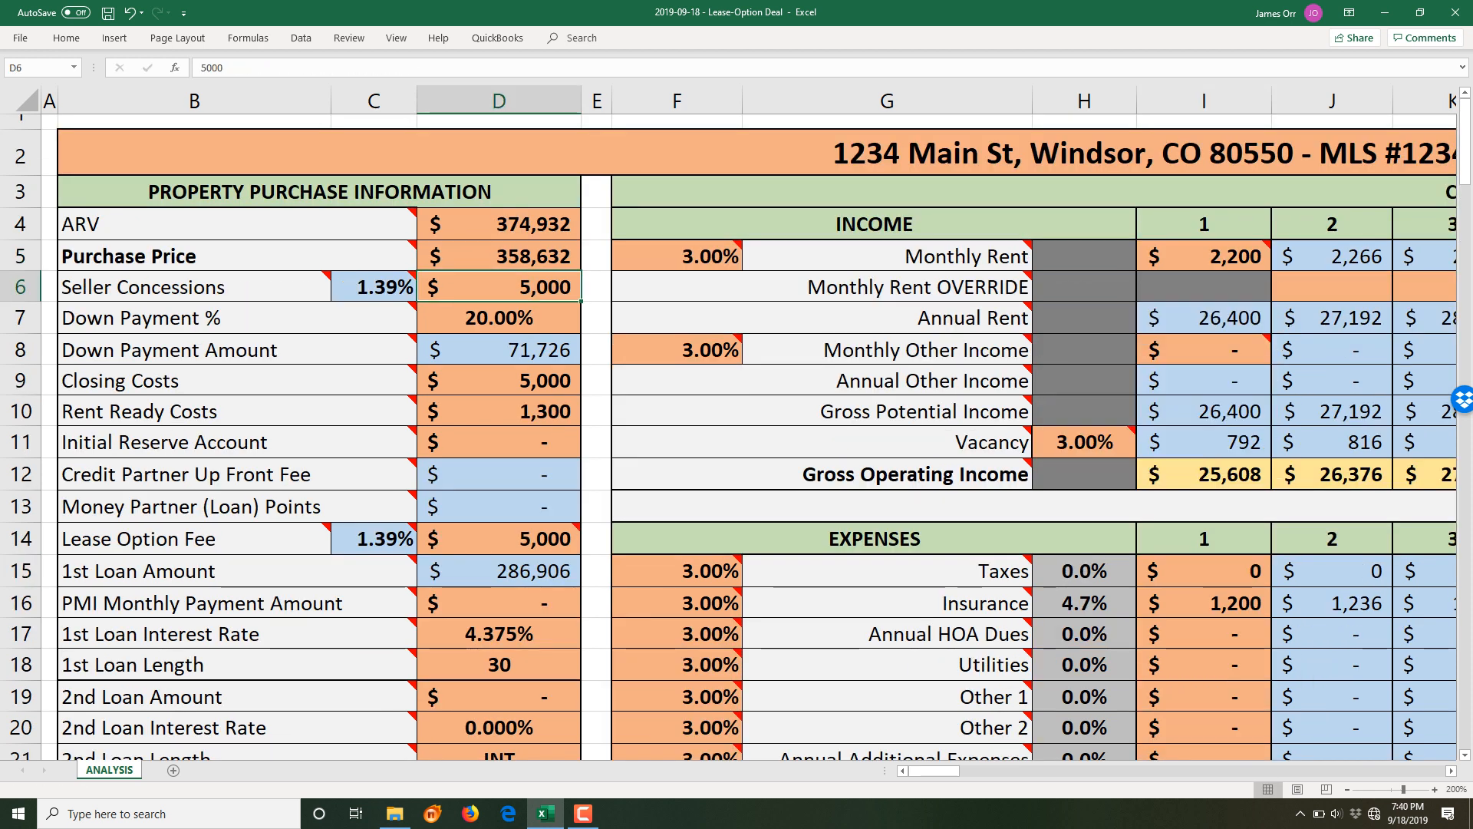
# - Complete the Taxes formula as =0.01*D5 (Purchase Price), giving $3,586, and review it
pyautogui.click(1205, 571)
pyautogui.press('F2')
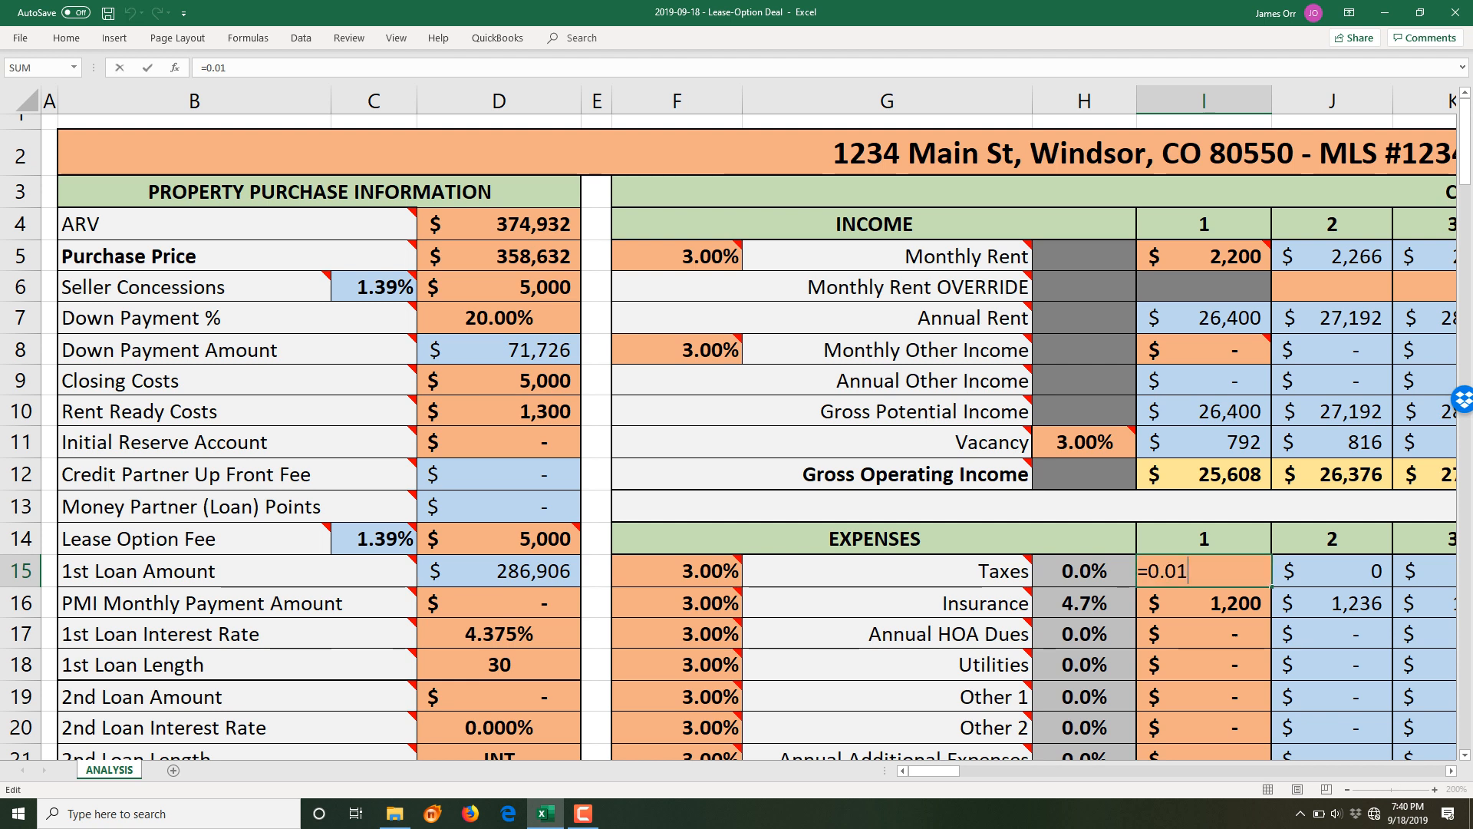
pyautogui.write('*')
pyautogui.click(498, 258)
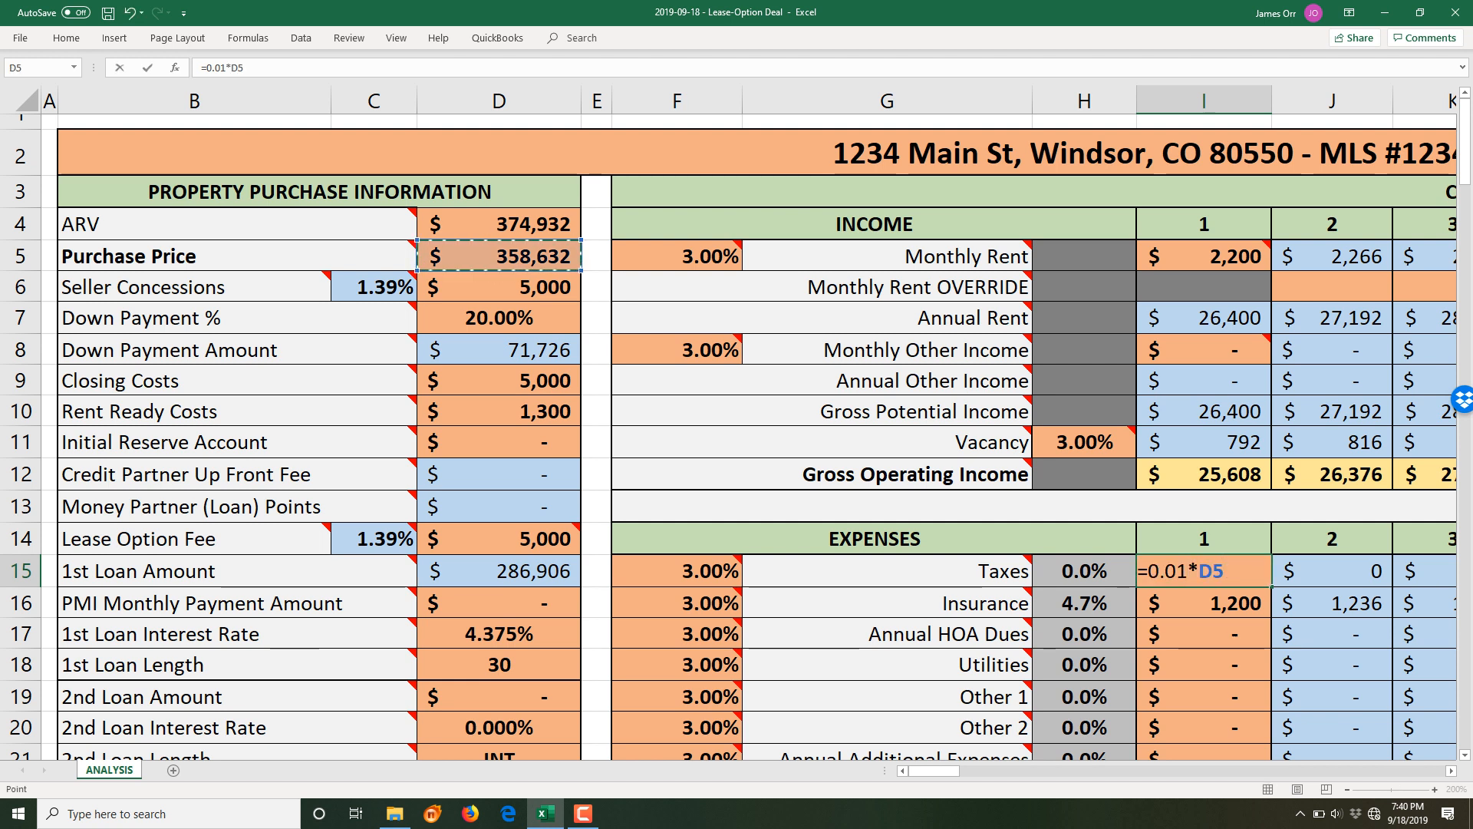
pyautogui.press('Return')
pyautogui.press('Up')
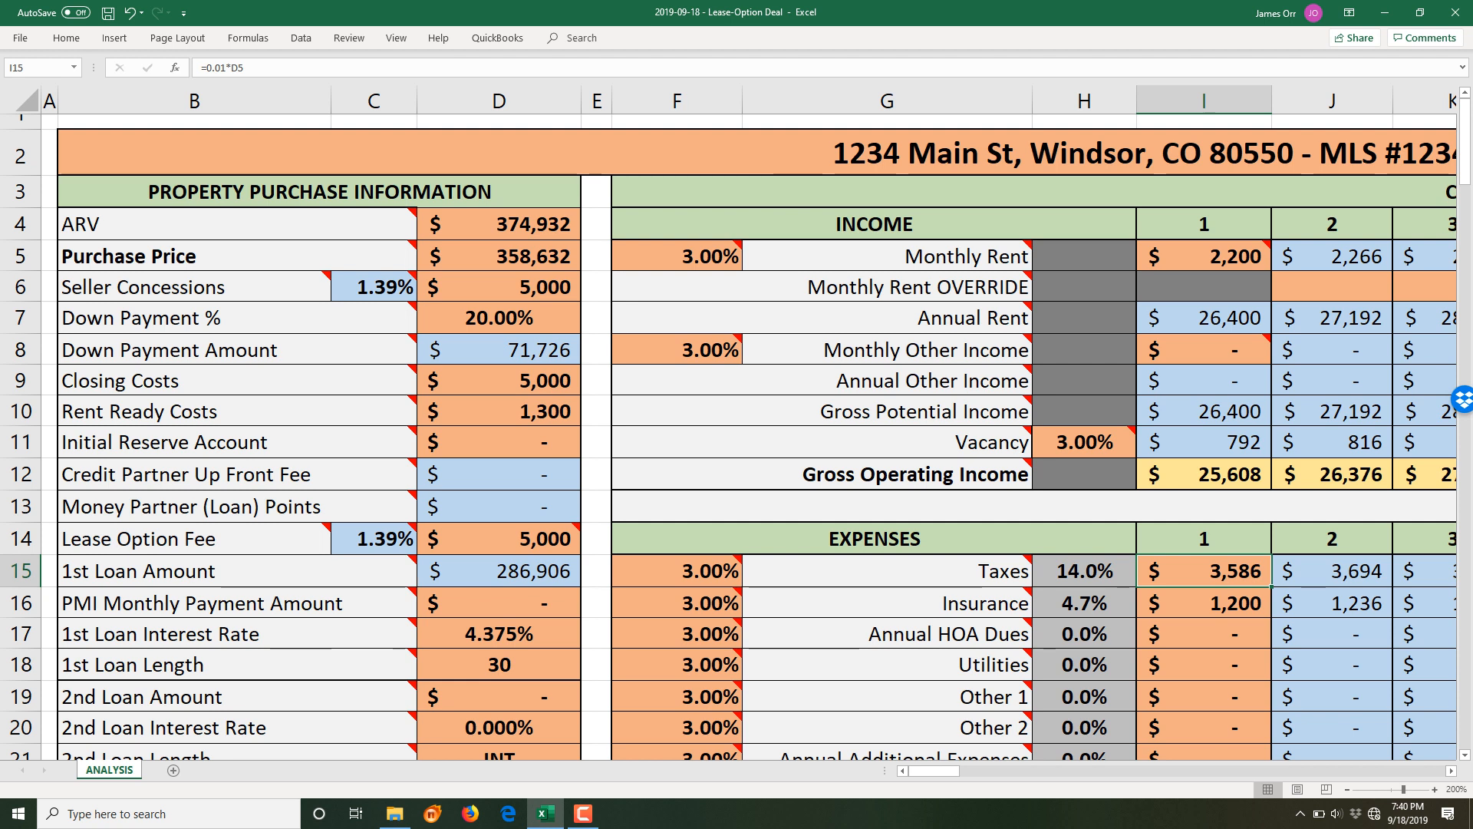
pyautogui.press('Down')
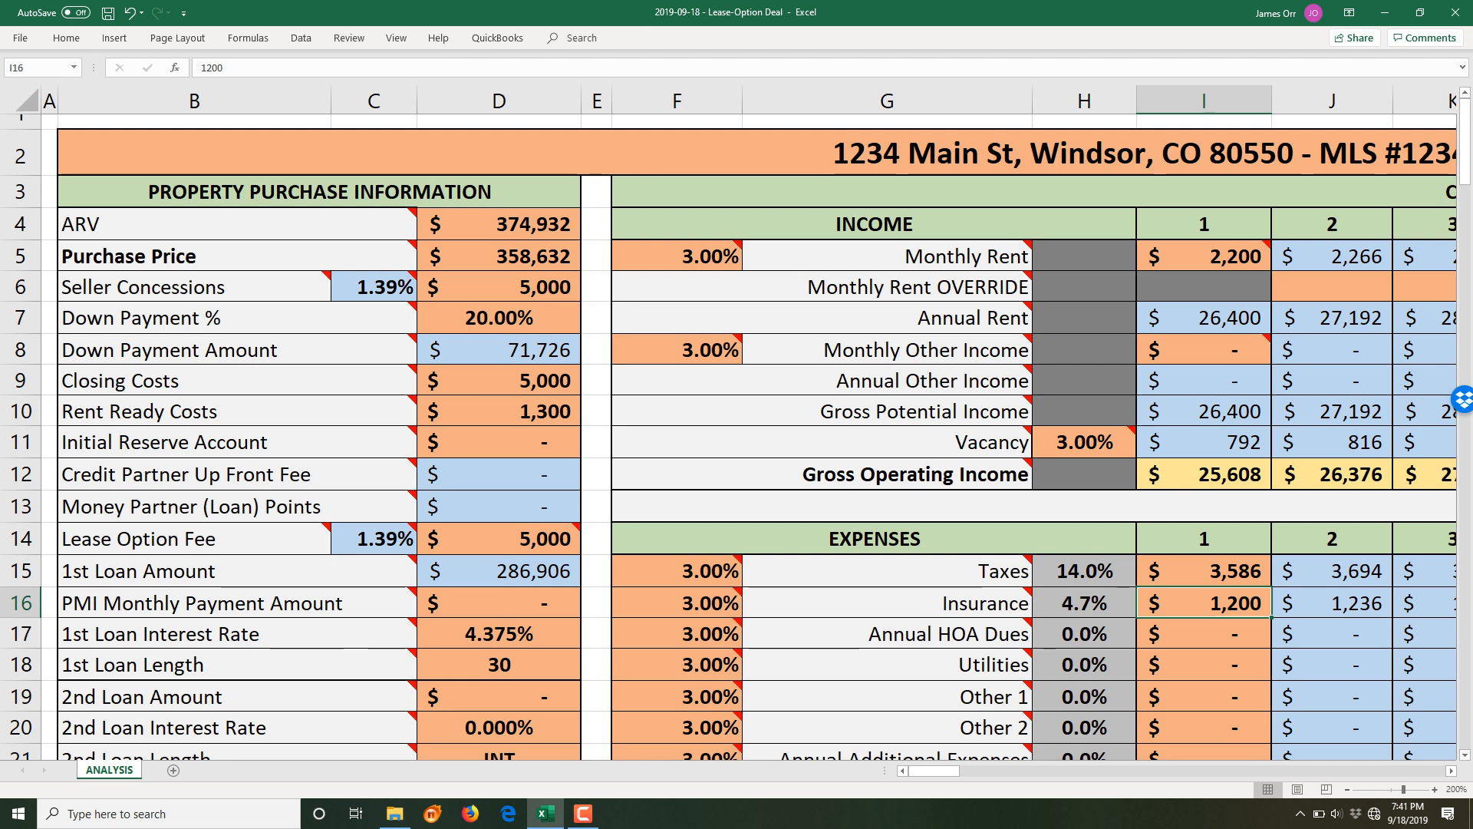
# - Set the year-1 Annual HOA Dues to 300
pyautogui.press('Down')
pyautogui.press('F2')
pyautogui.press('BackSpace')
pyautogui.write('300')
pyautogui.press('Return')
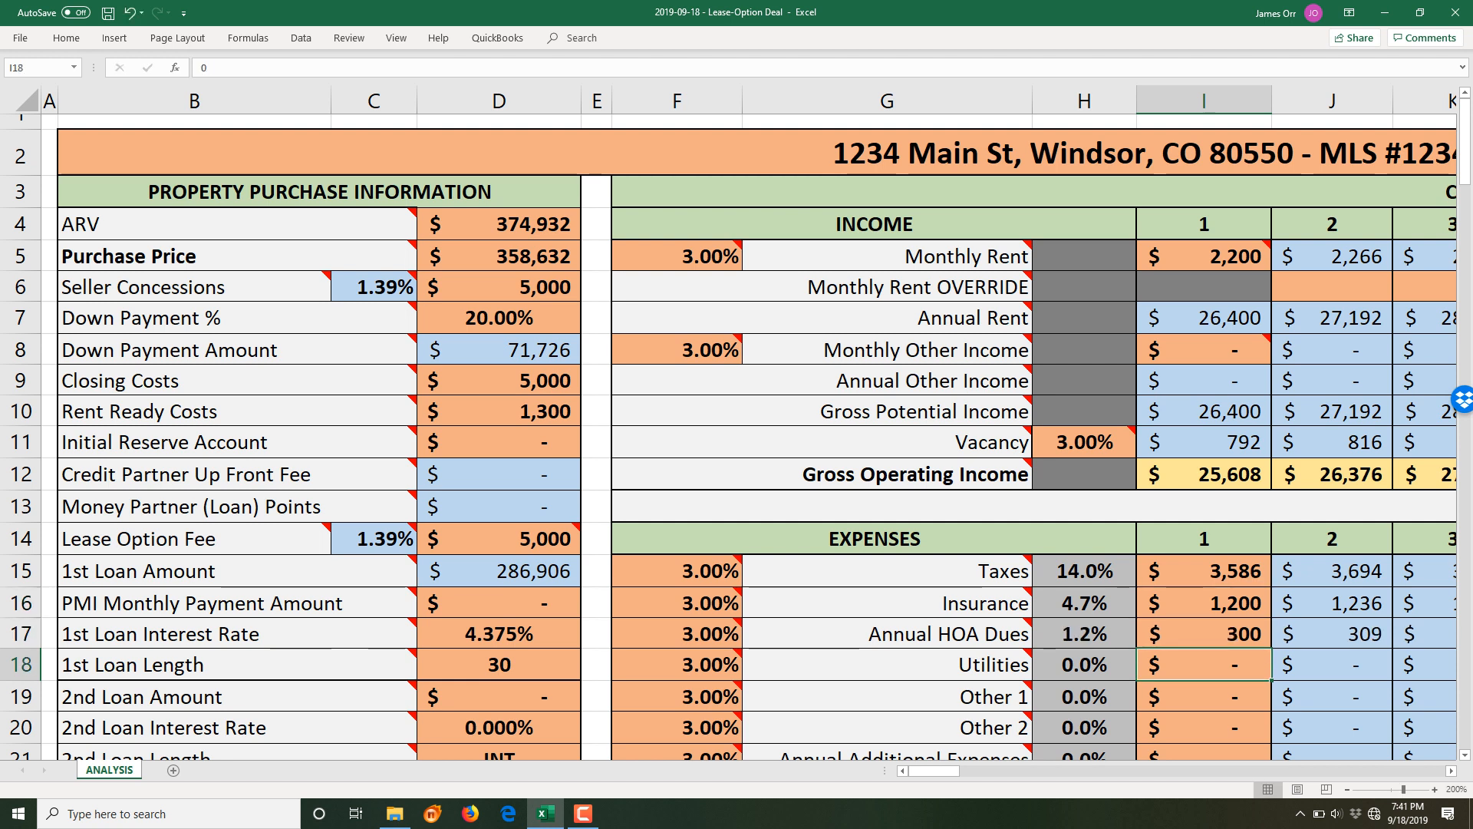
# - Begin editing Utilities but cancel, leaving it at zero
pyautogui.scroll(-3, 736, 430)
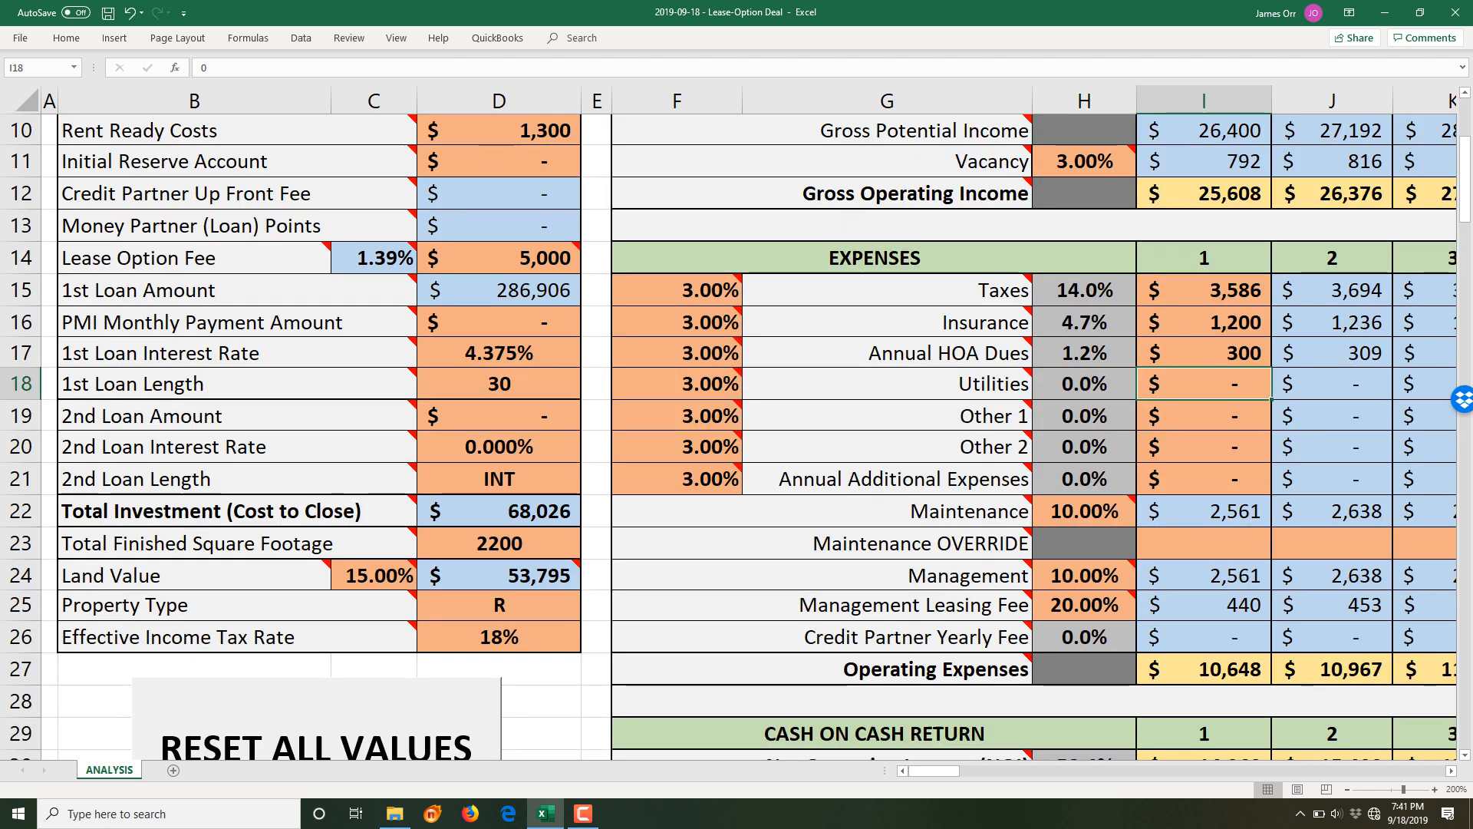
pyautogui.press('F2')
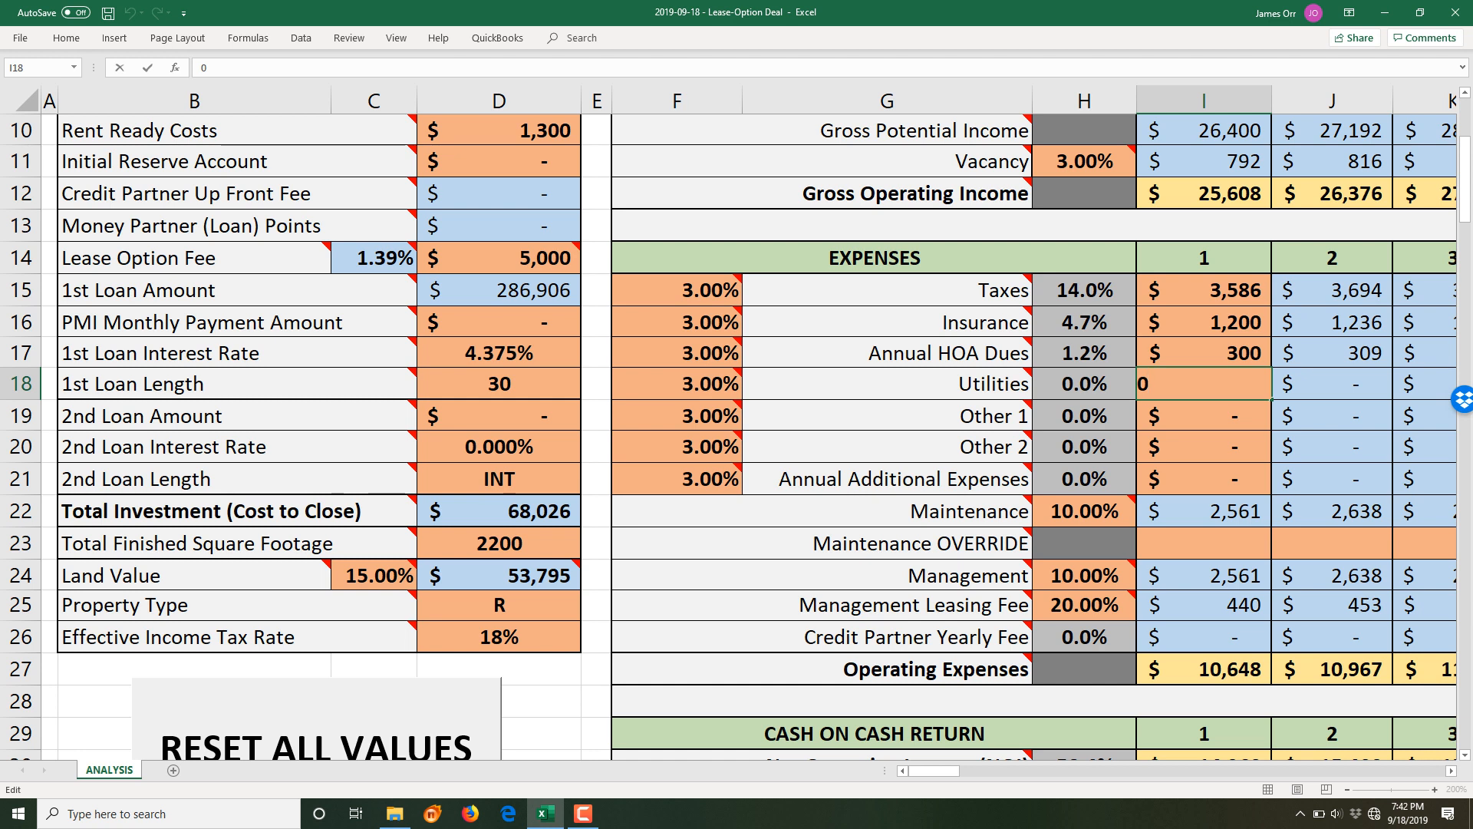
pyautogui.press('BackSpace')
pyautogui.press('Escape')
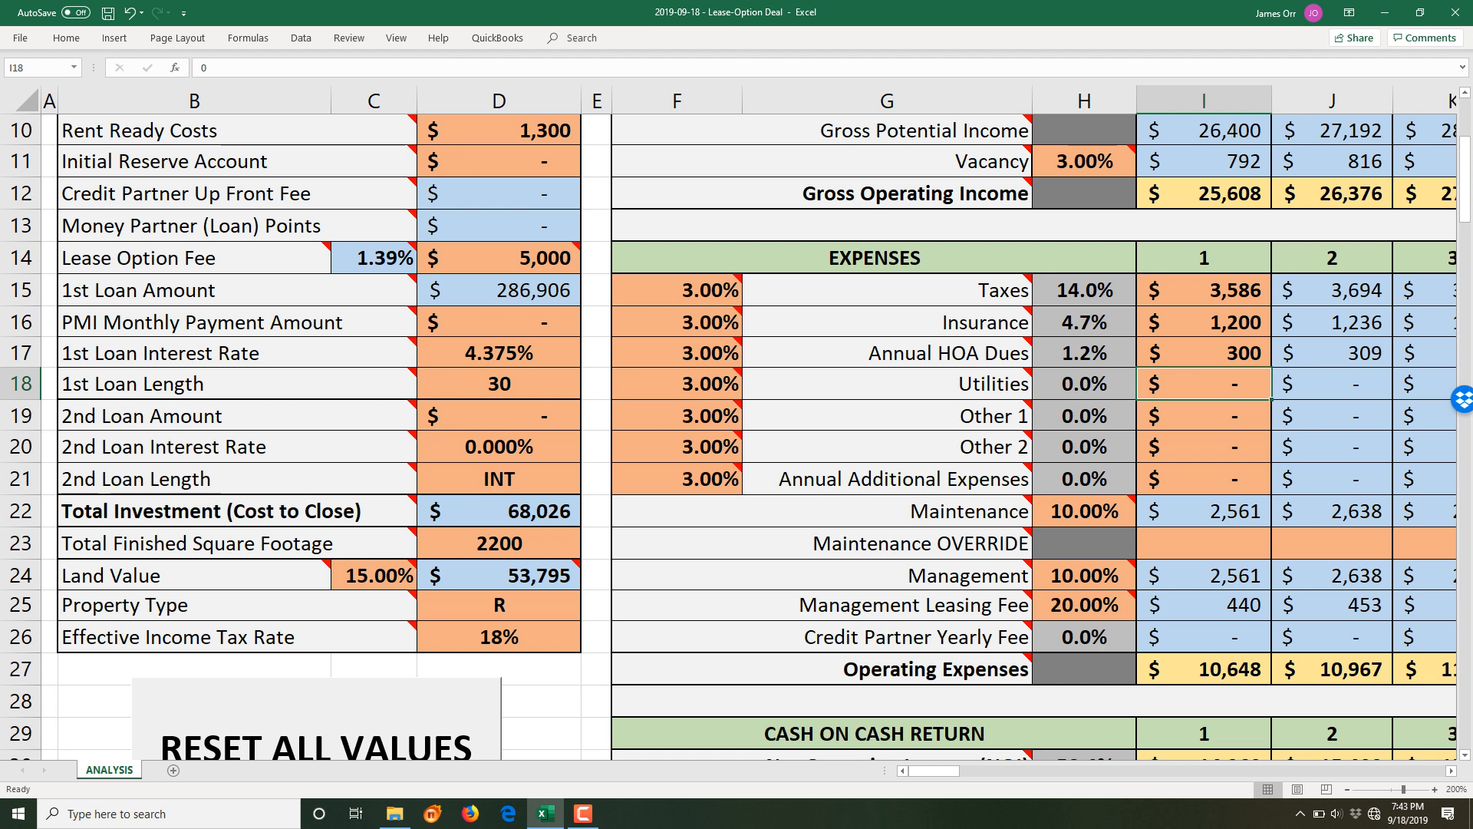
pyautogui.press('Down')
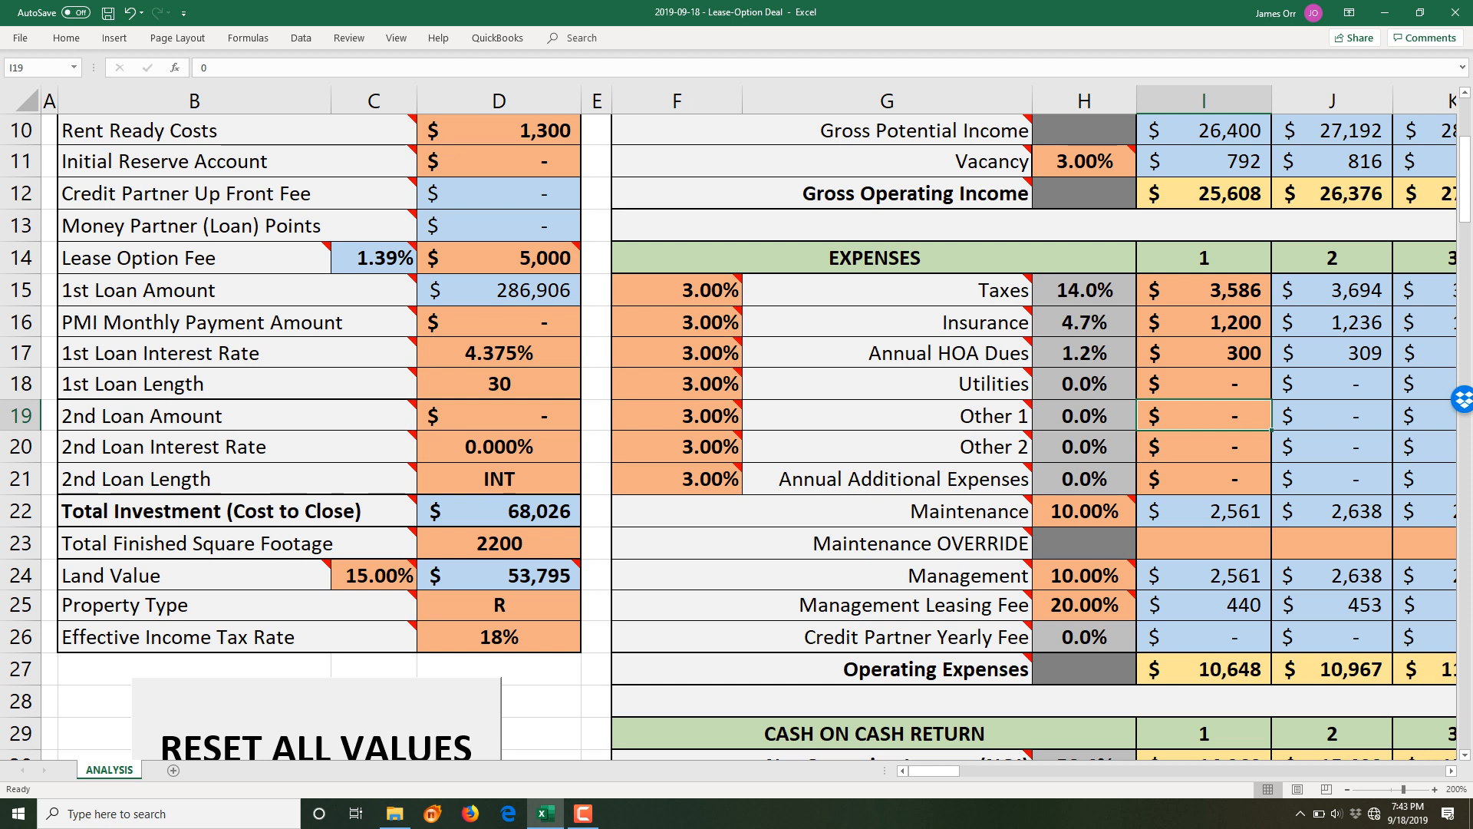
pyautogui.click(1204, 479)
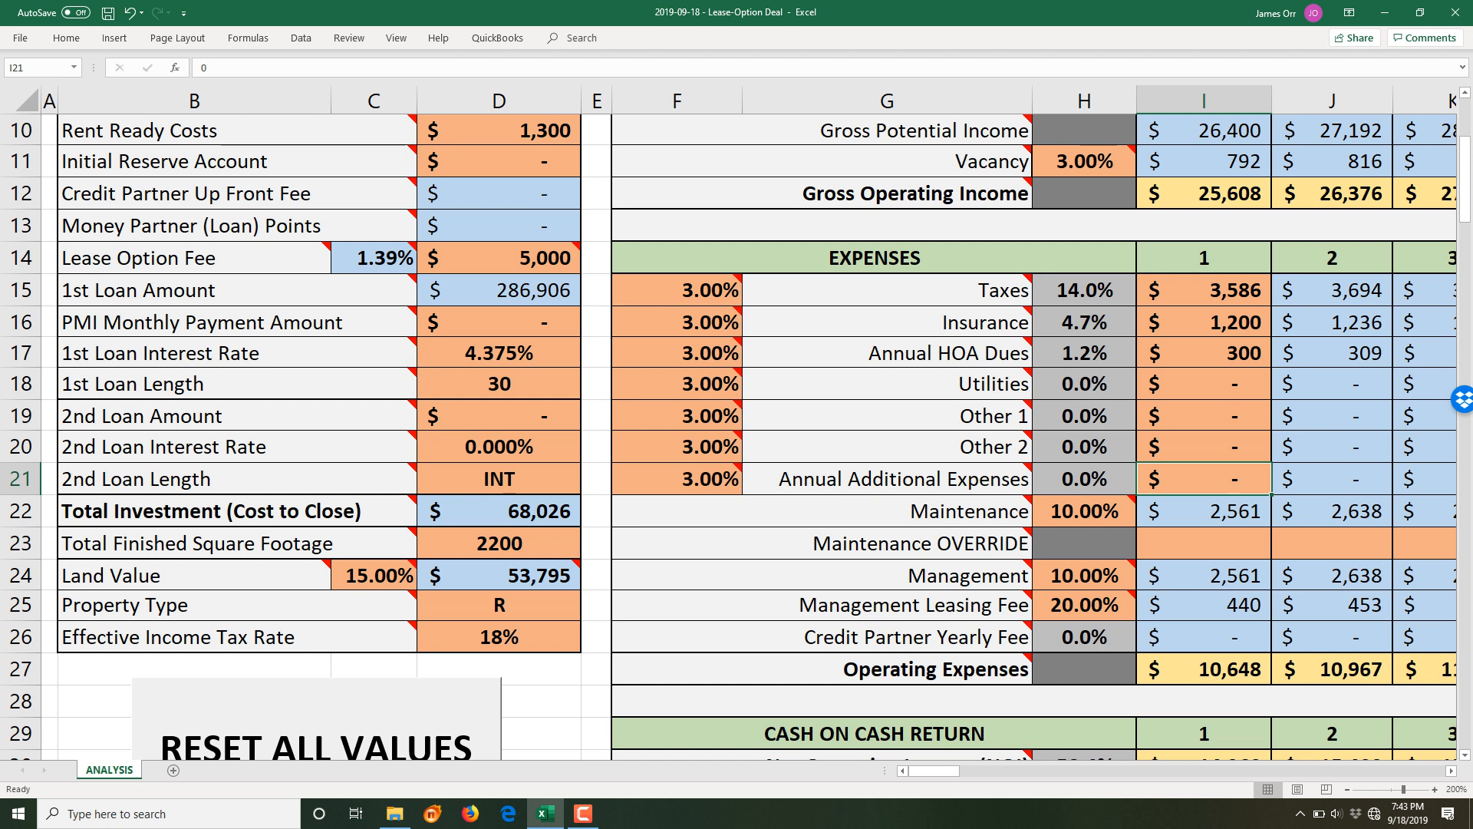
pyautogui.click(1085, 511)
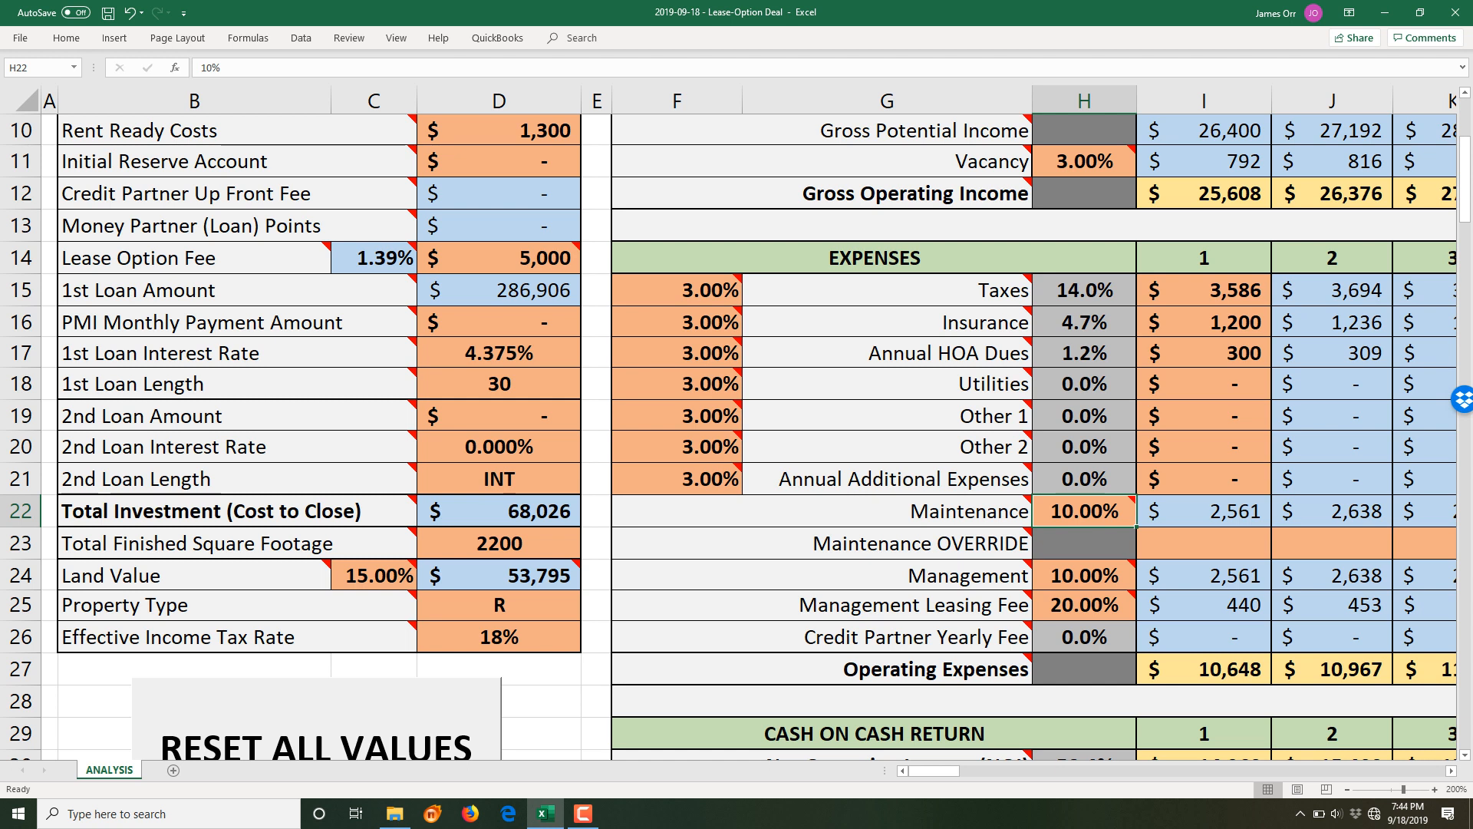
pyautogui.moveTo(1142, 491)
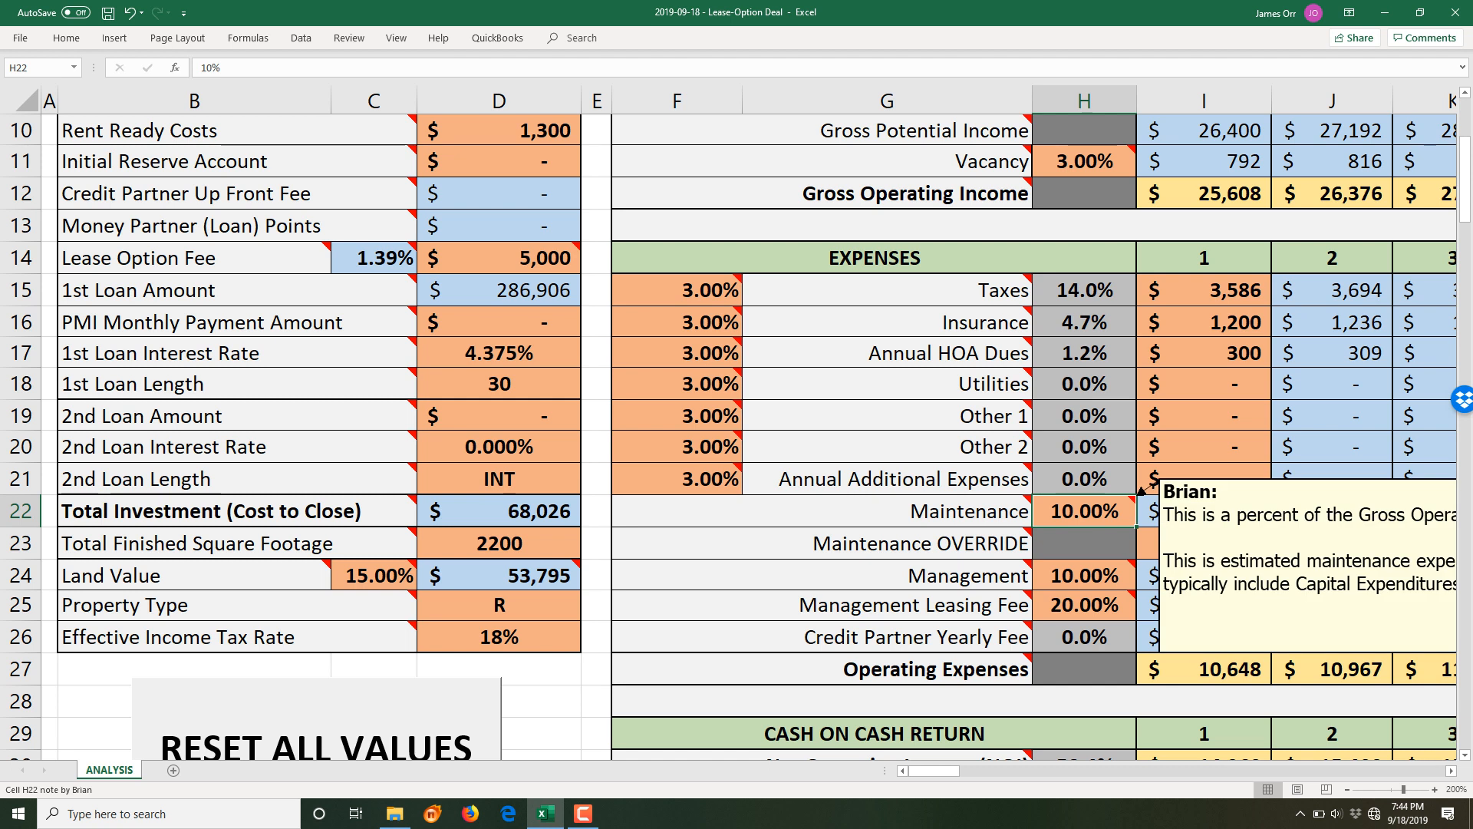
pyautogui.moveTo(933, 770)
pyautogui.mouseDown()
pyautogui.moveTo(971, 770)
pyautogui.moveTo(942, 771)
pyautogui.mouseUp()
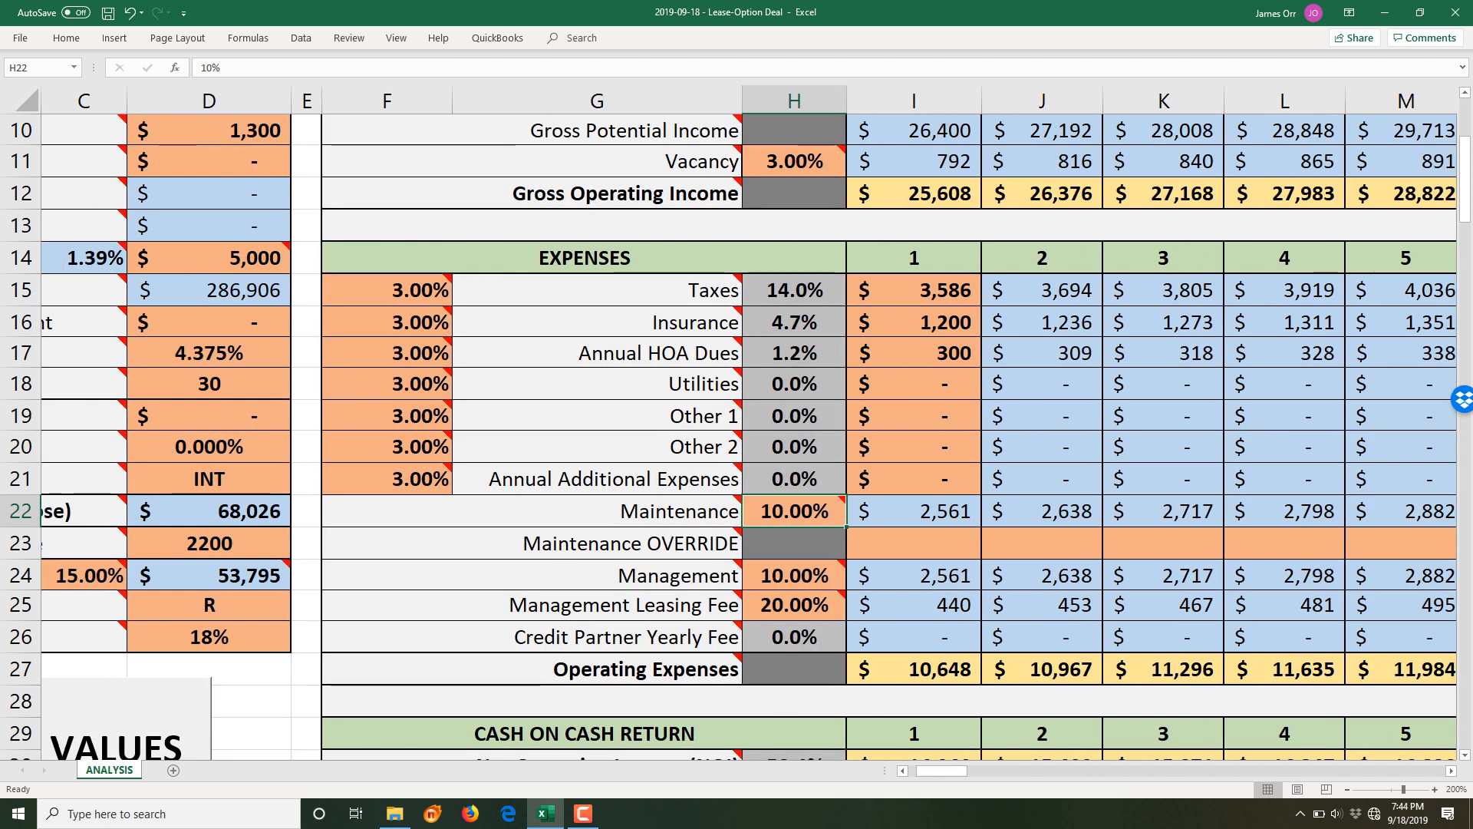
pyautogui.click(914, 544)
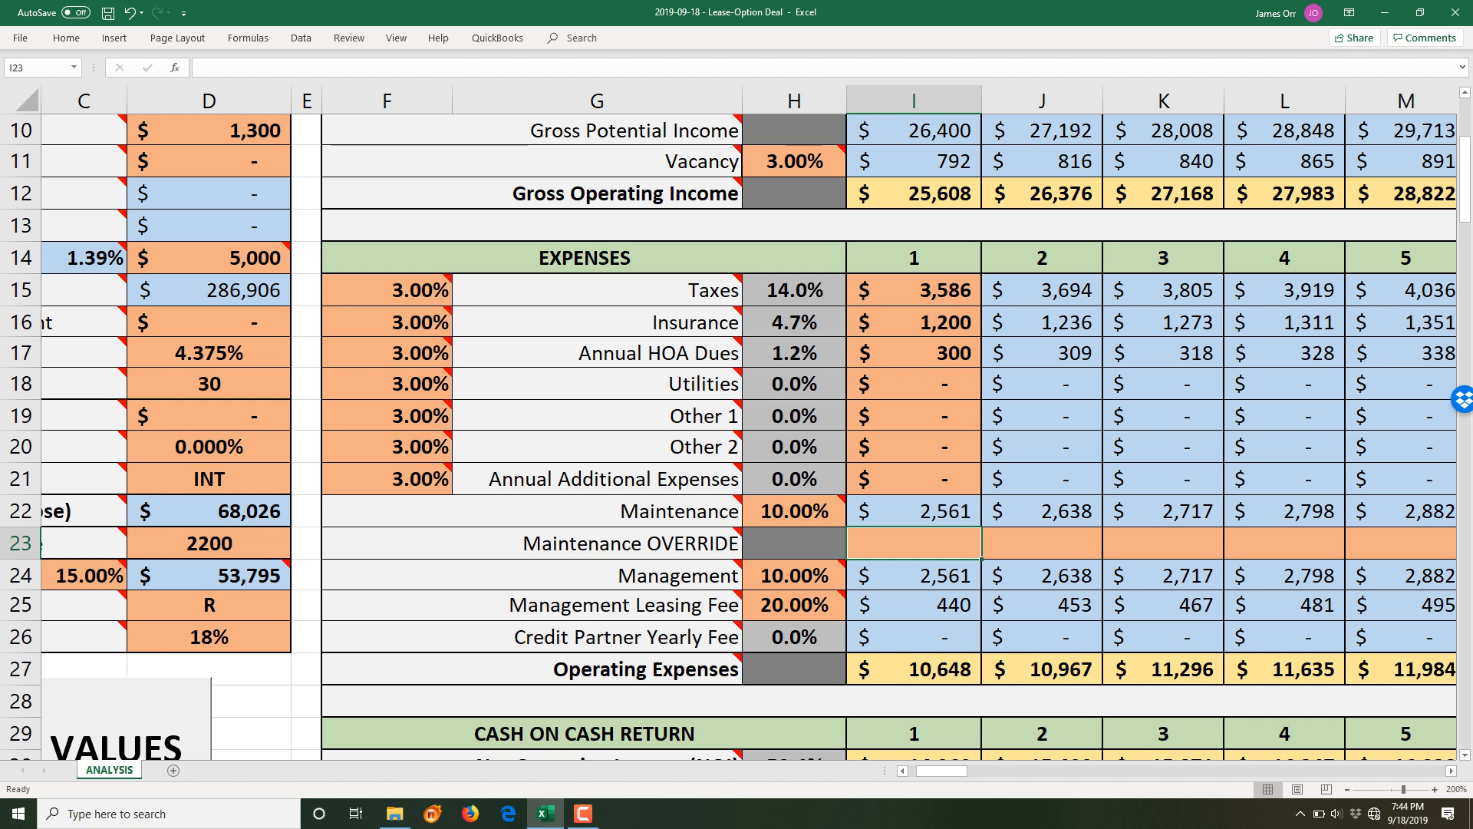
pyautogui.write('2%')
pyautogui.hotkey('ctrl', 'Return')
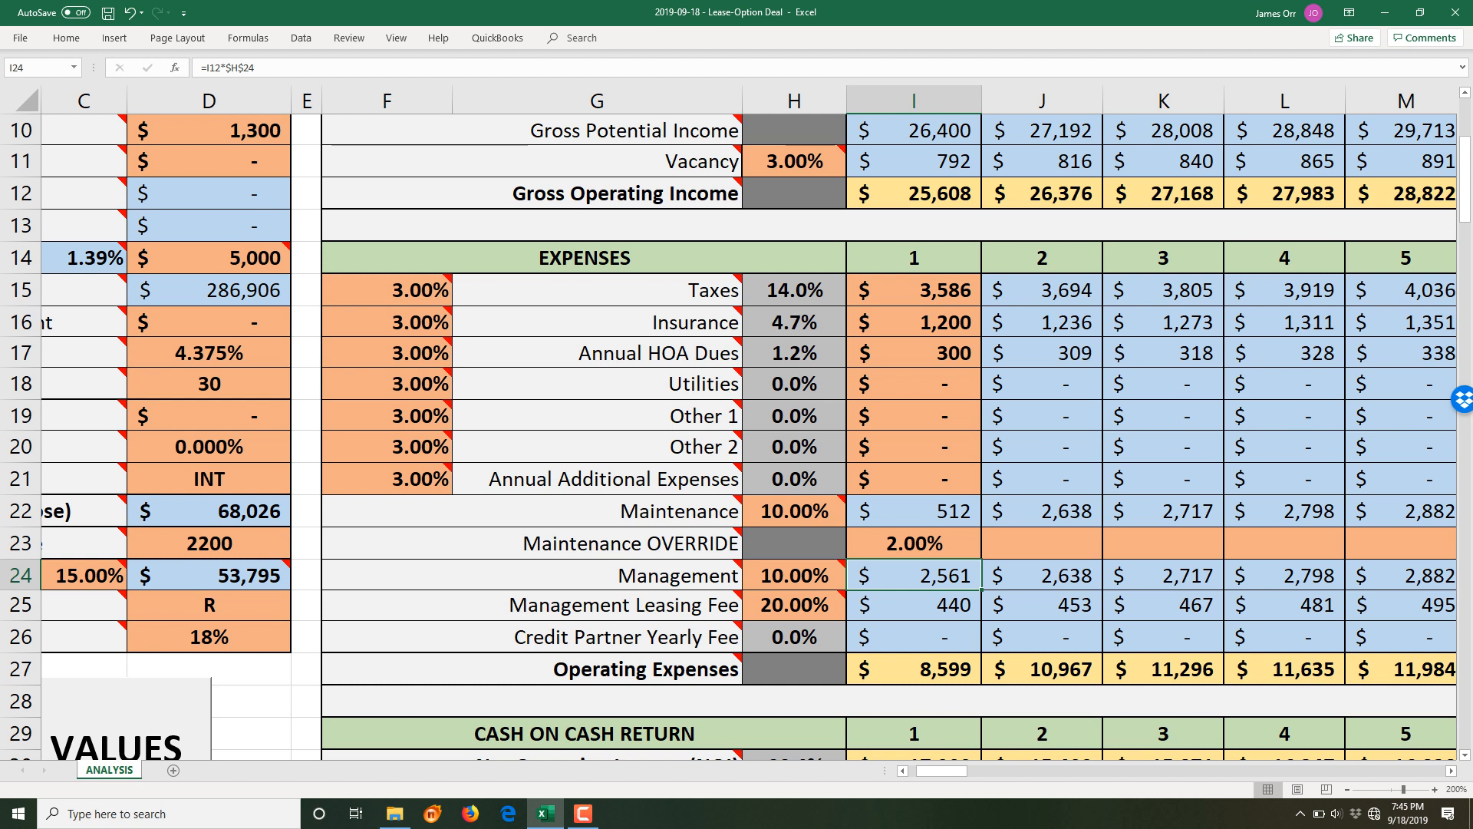
pyautogui.click(1042, 545)
pyautogui.write('4')
pyautogui.press('Return')
pyautogui.click(1164, 544)
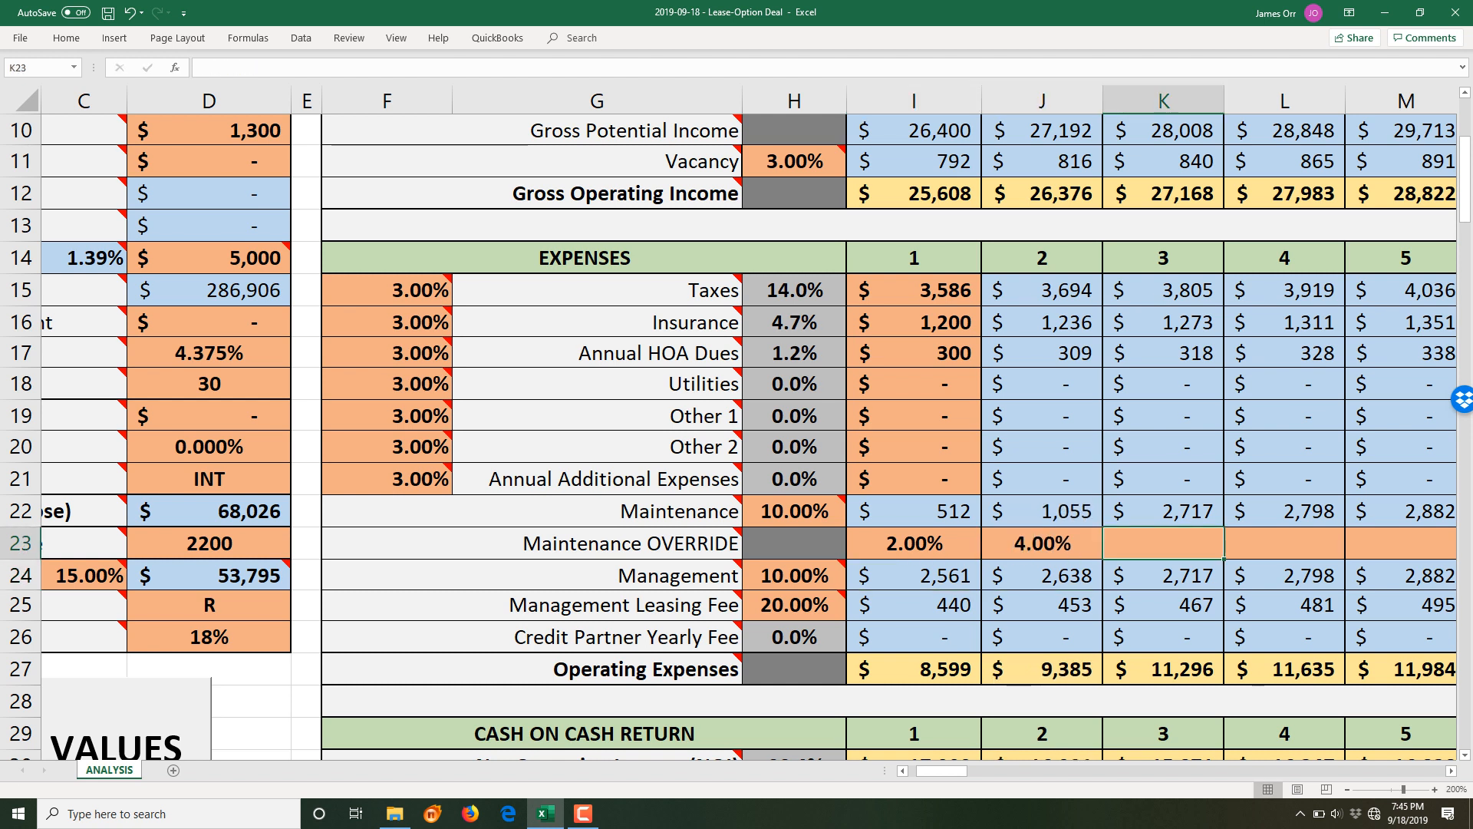
pyautogui.write('6')
pyautogui.press('Return')
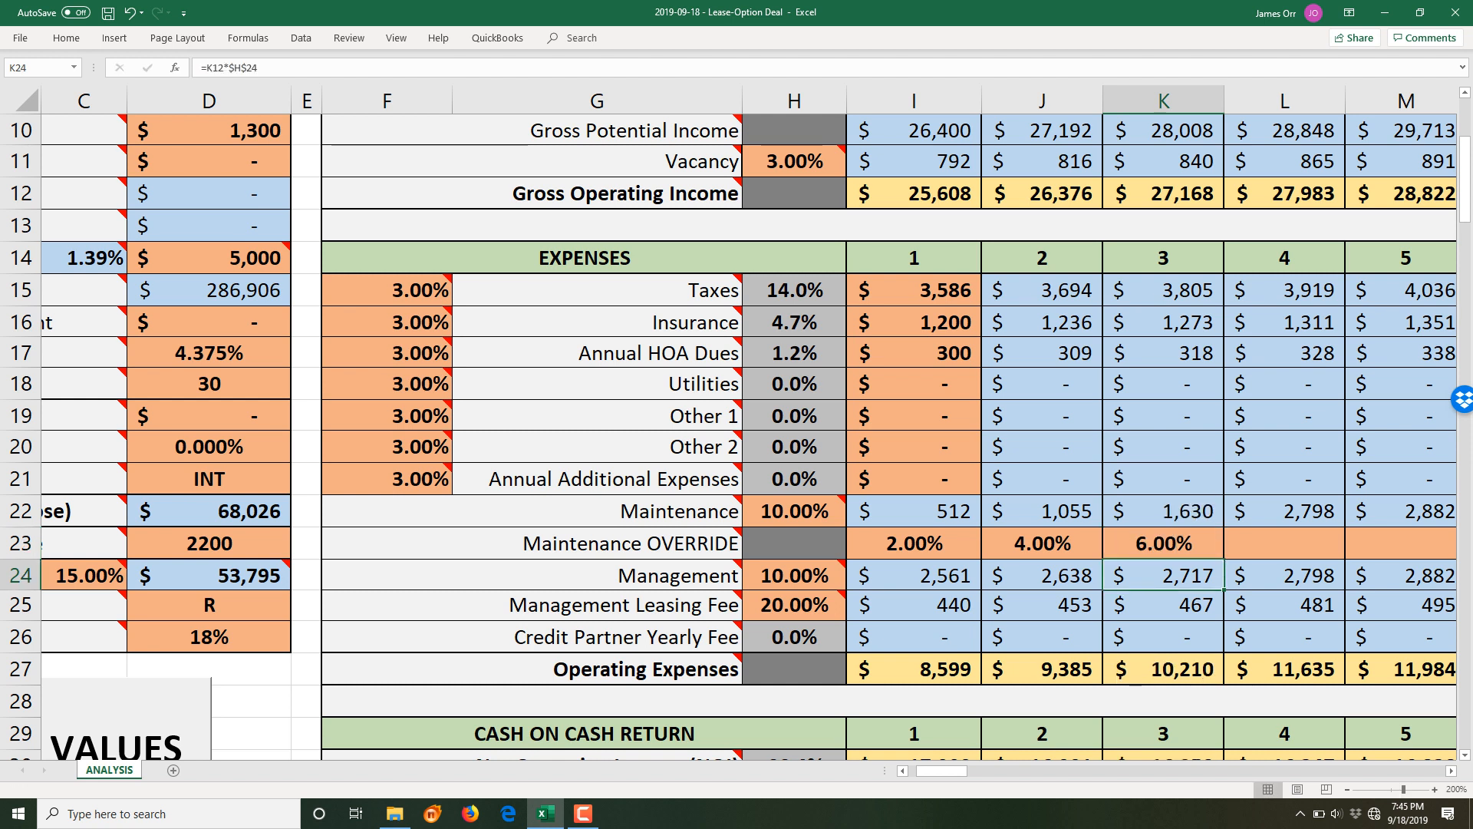
pyautogui.click(1284, 543)
pyautogui.write('8')
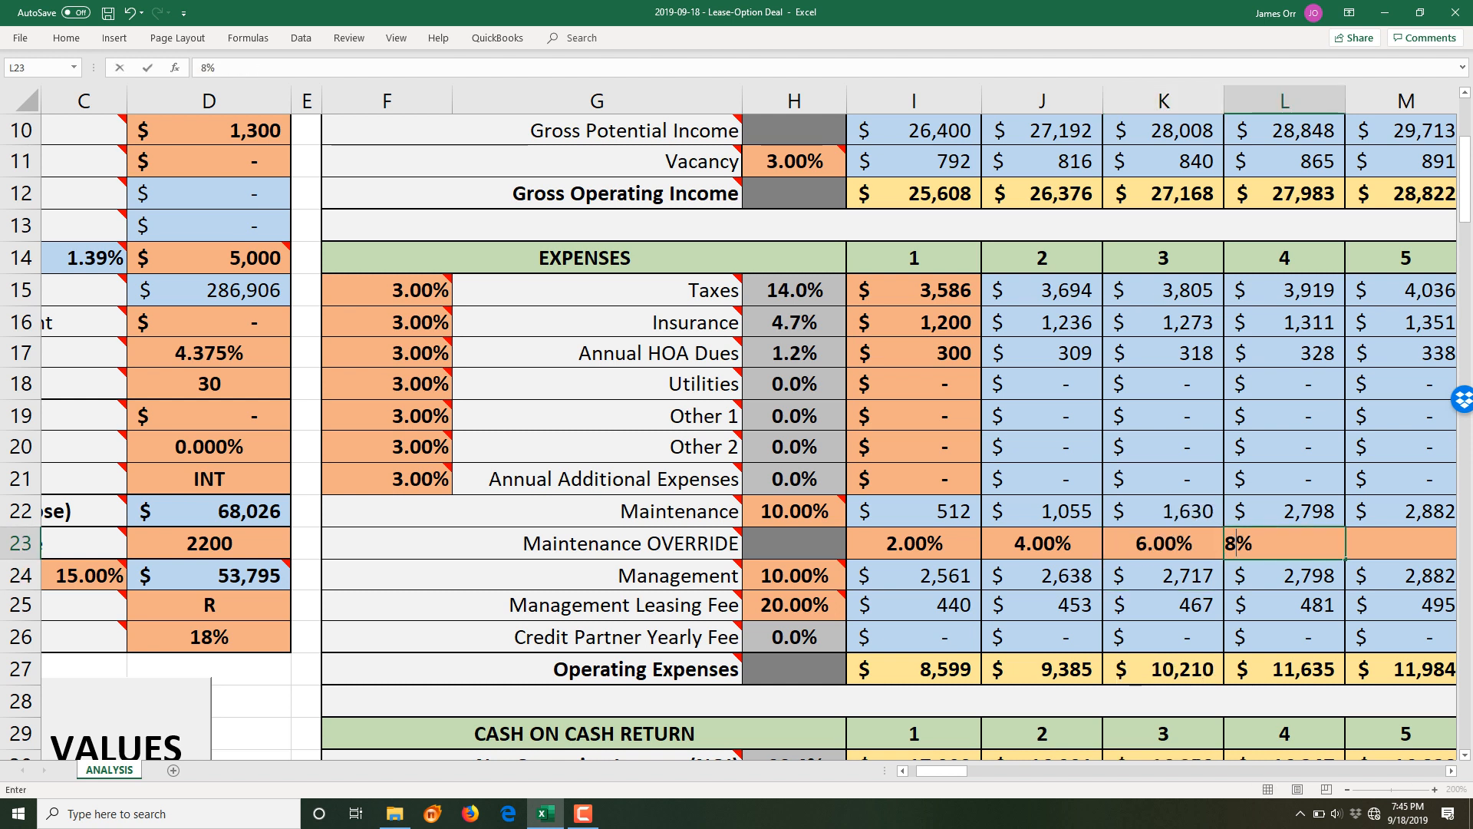
pyautogui.press('Return')
pyautogui.click(1402, 543)
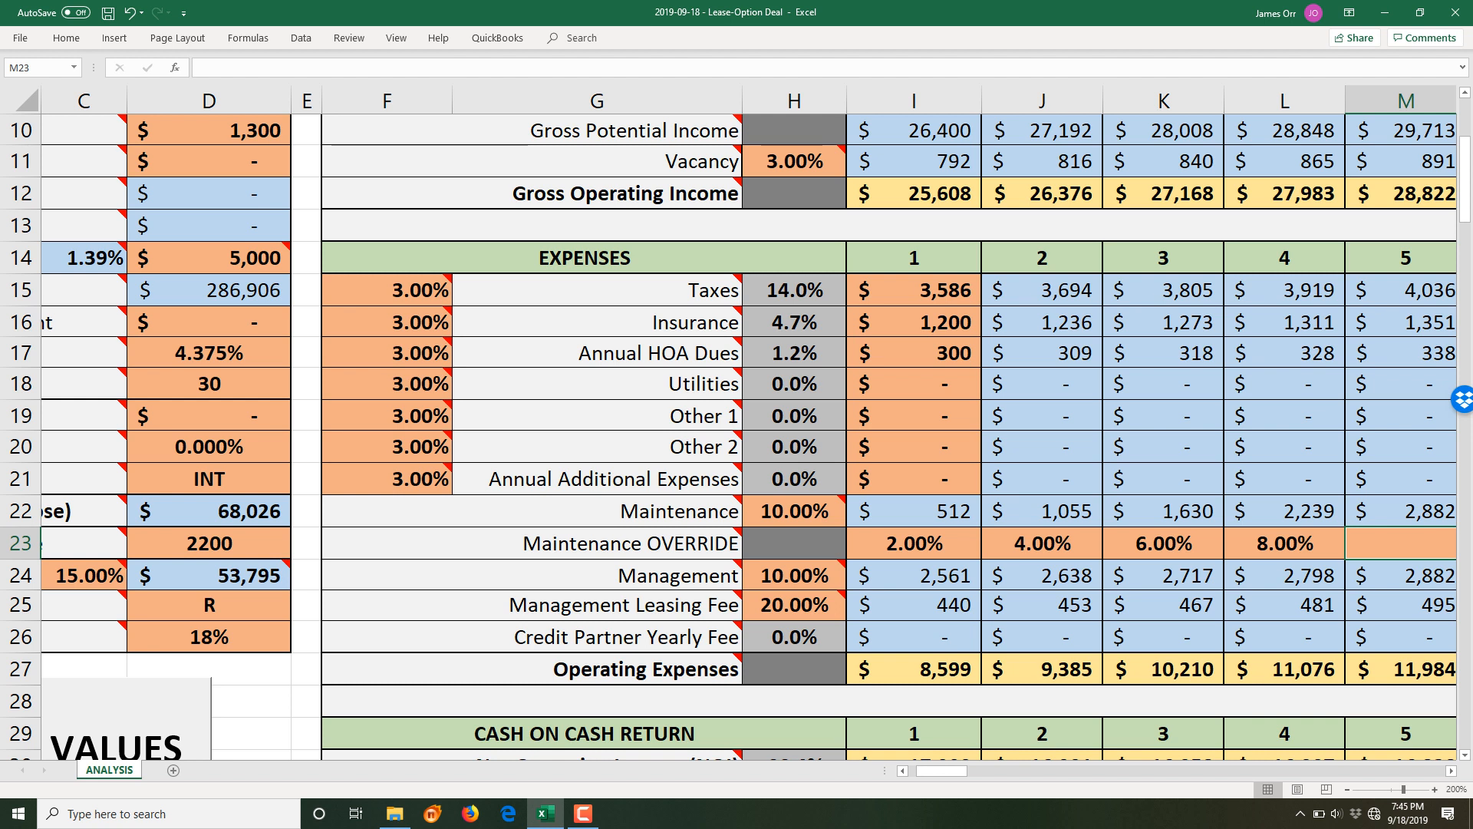
# - Set both the Management rate and the Management Leasing Fee to 0%
pyautogui.click(795, 575)
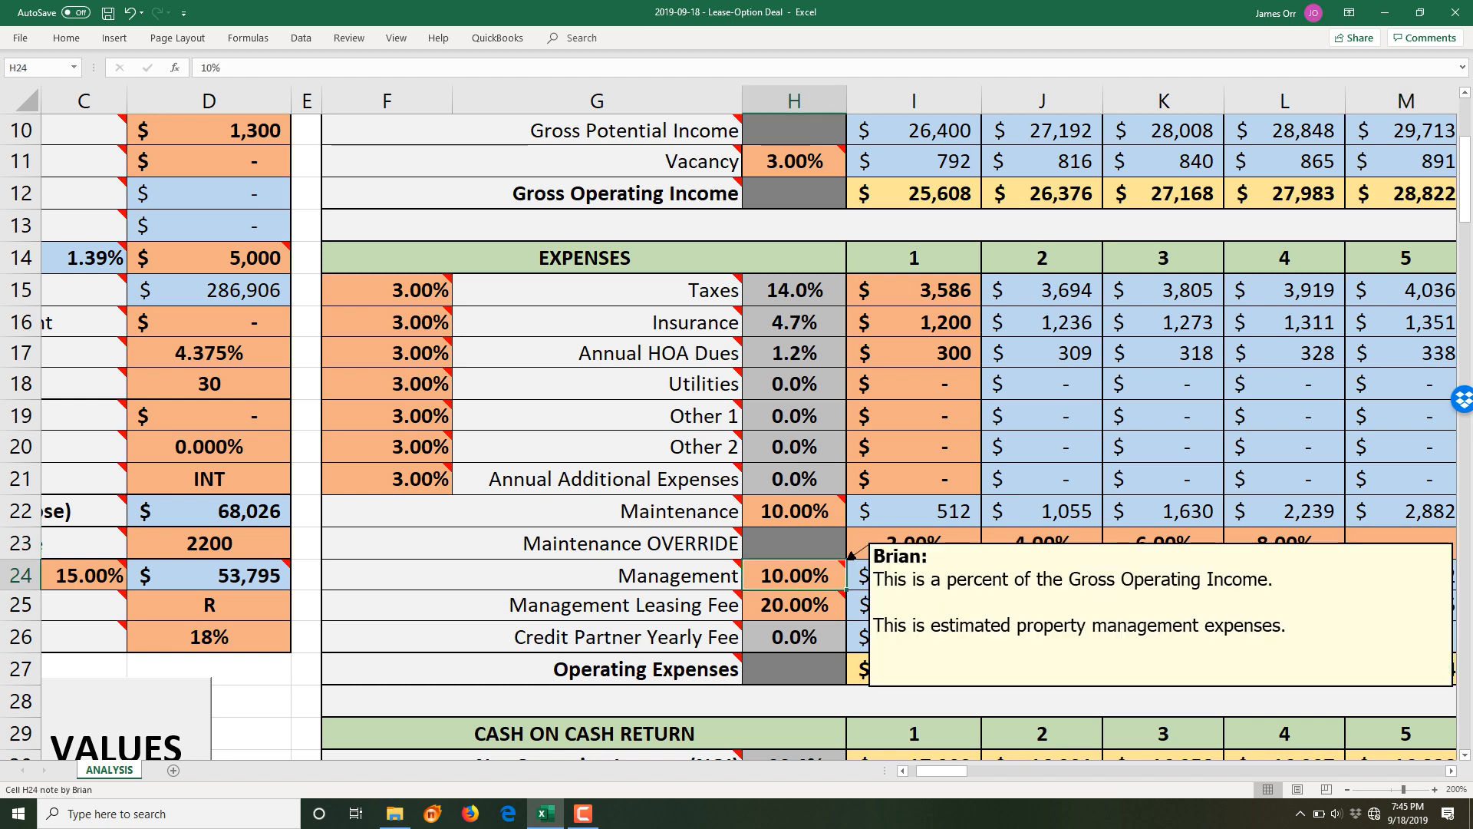
pyautogui.write('0')
pyautogui.press('Return')
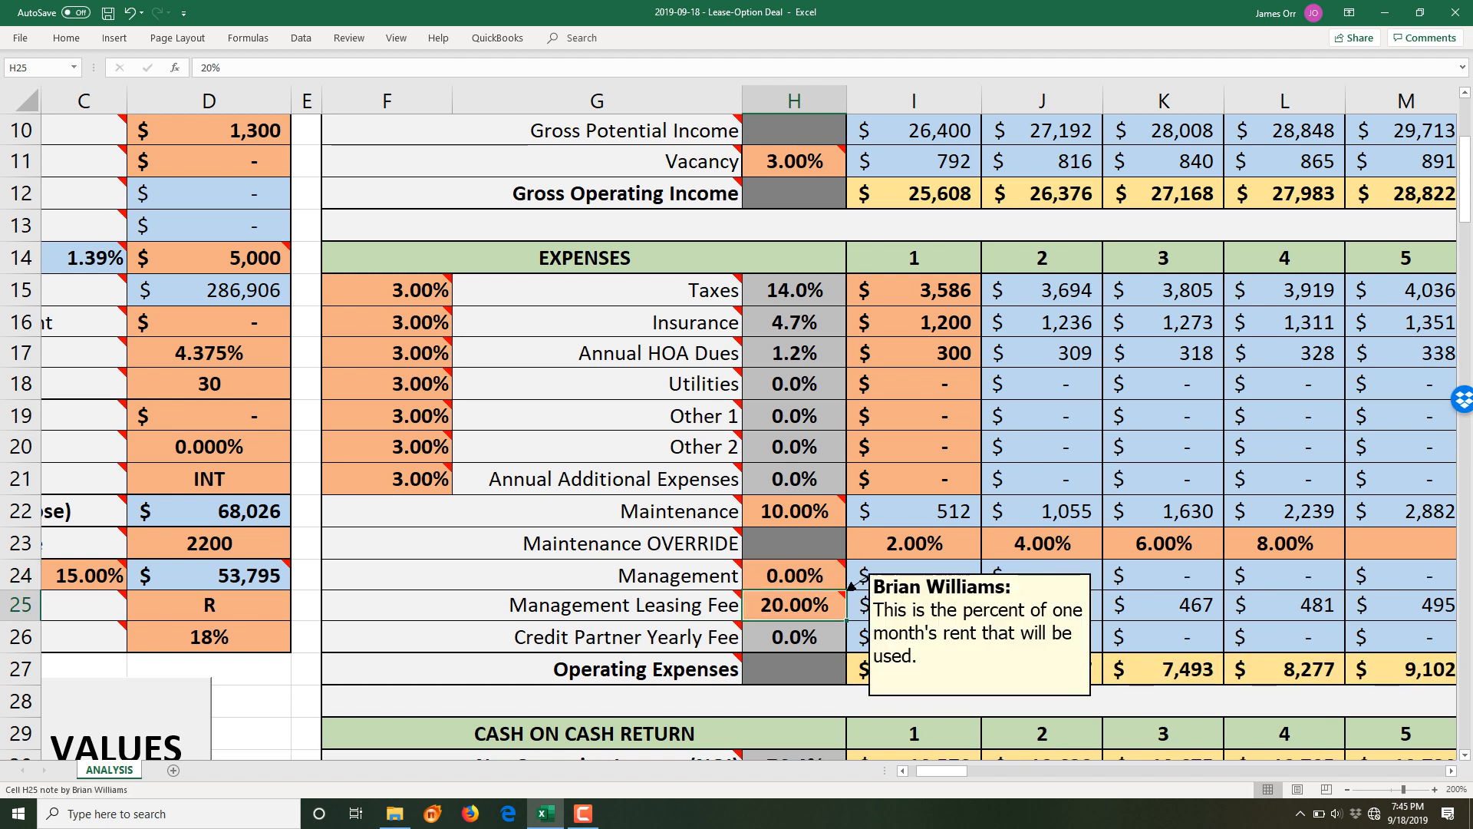
pyautogui.write('0')
pyautogui.press('Return')
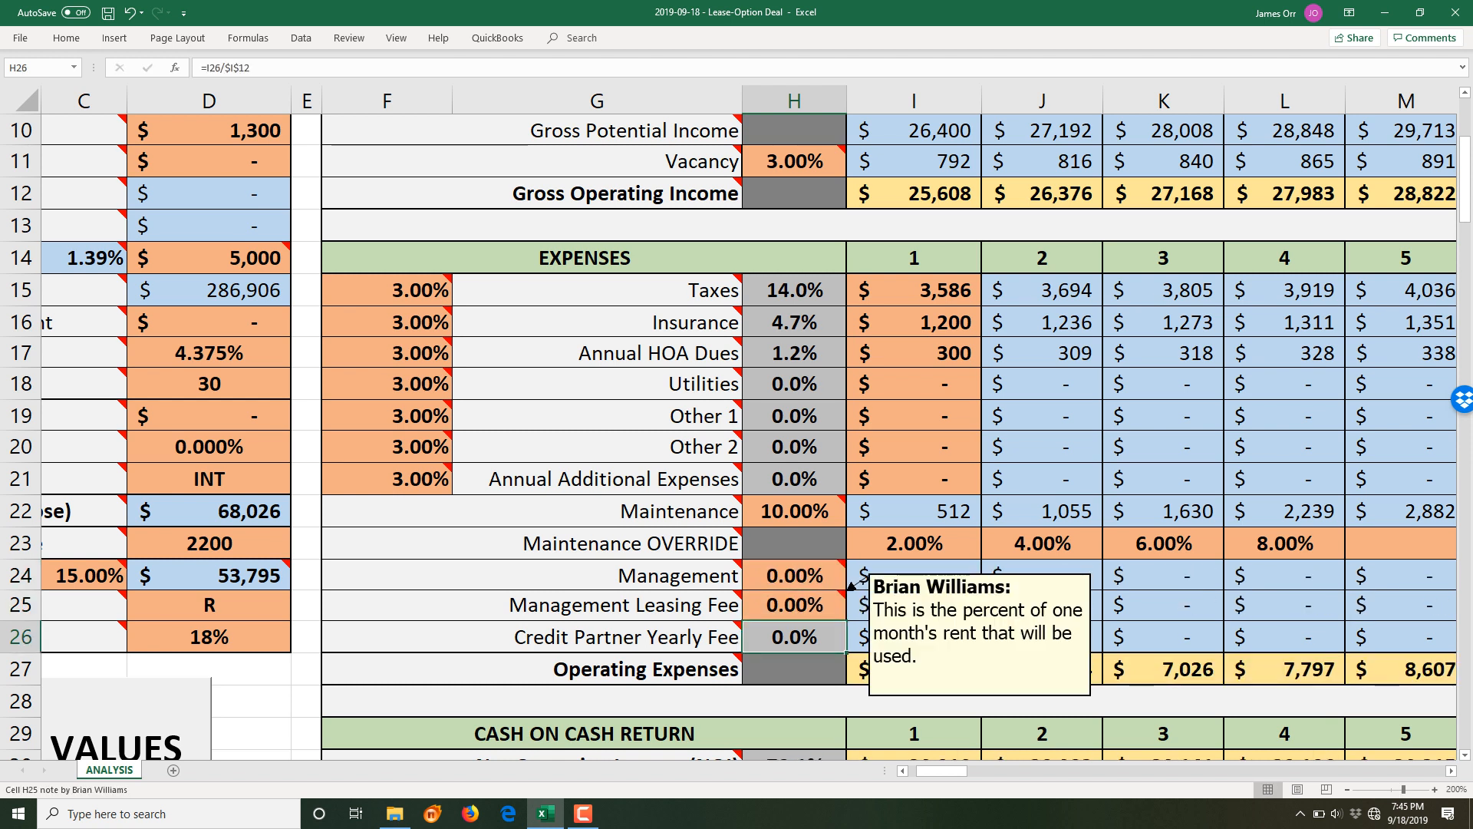
pyautogui.scroll(-2, 795, 604)
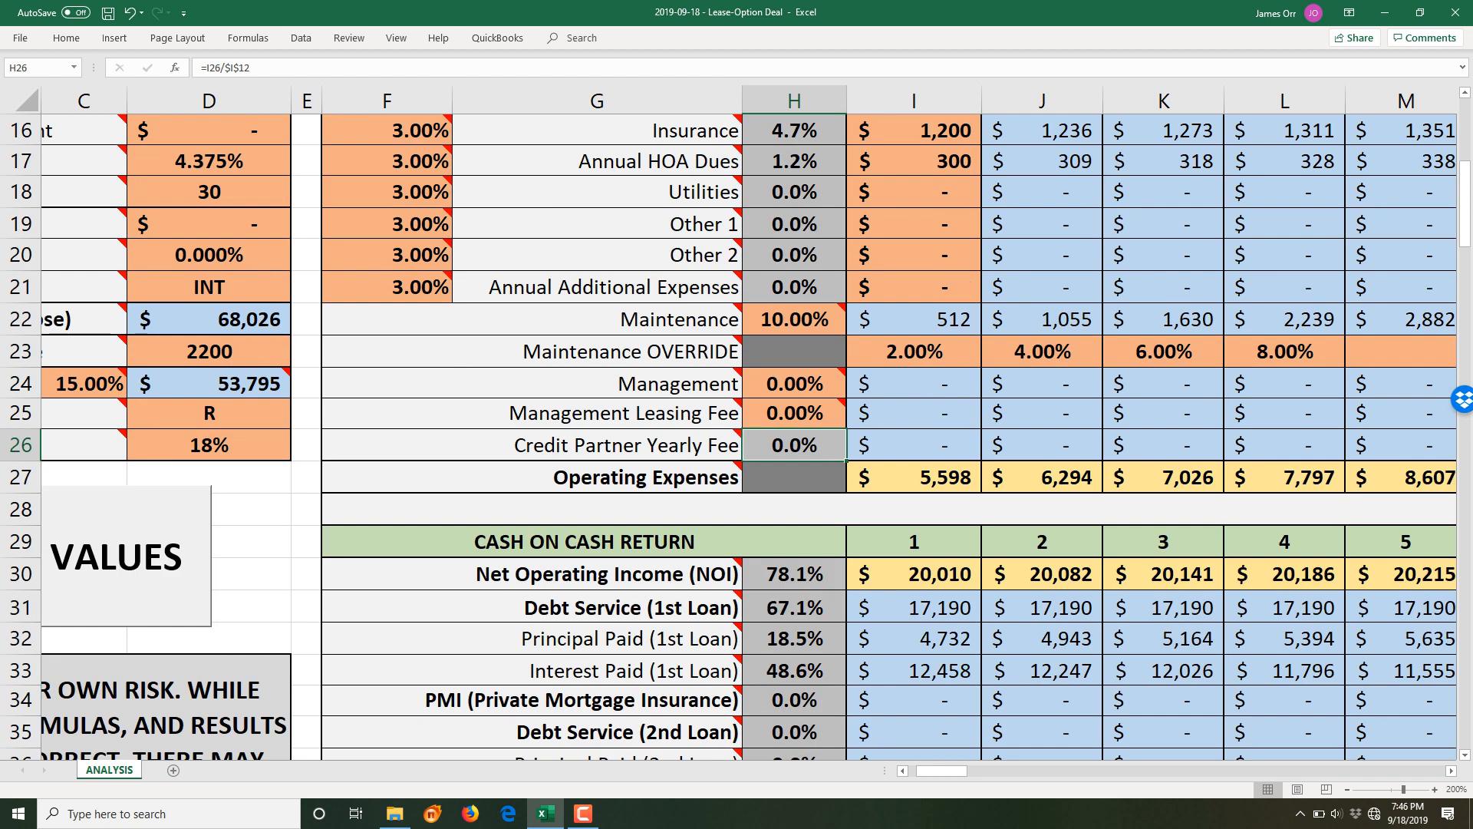
pyautogui.scroll(-1, 890, 436)
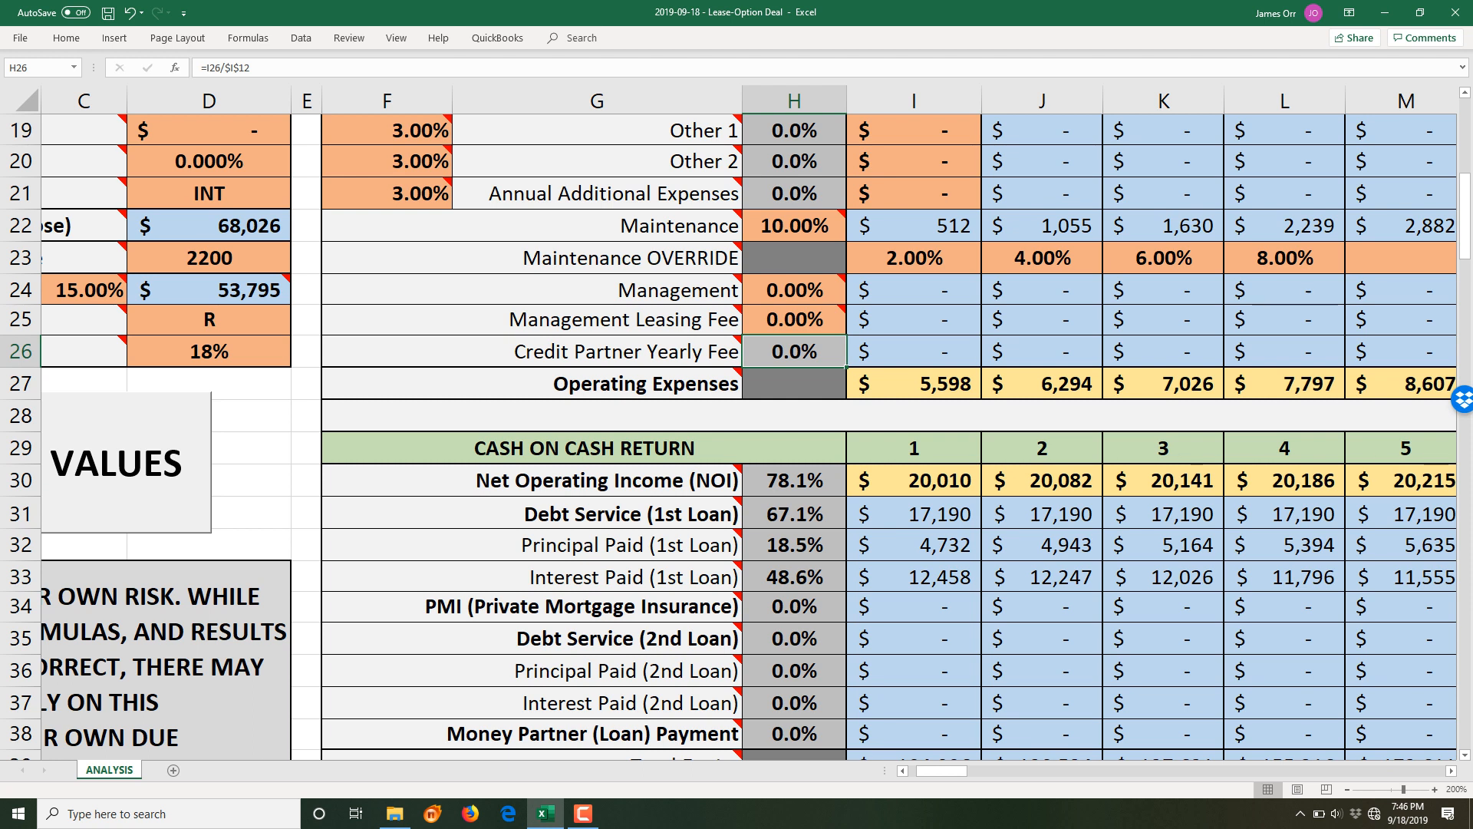
pyautogui.scroll(-1, 890, 436)
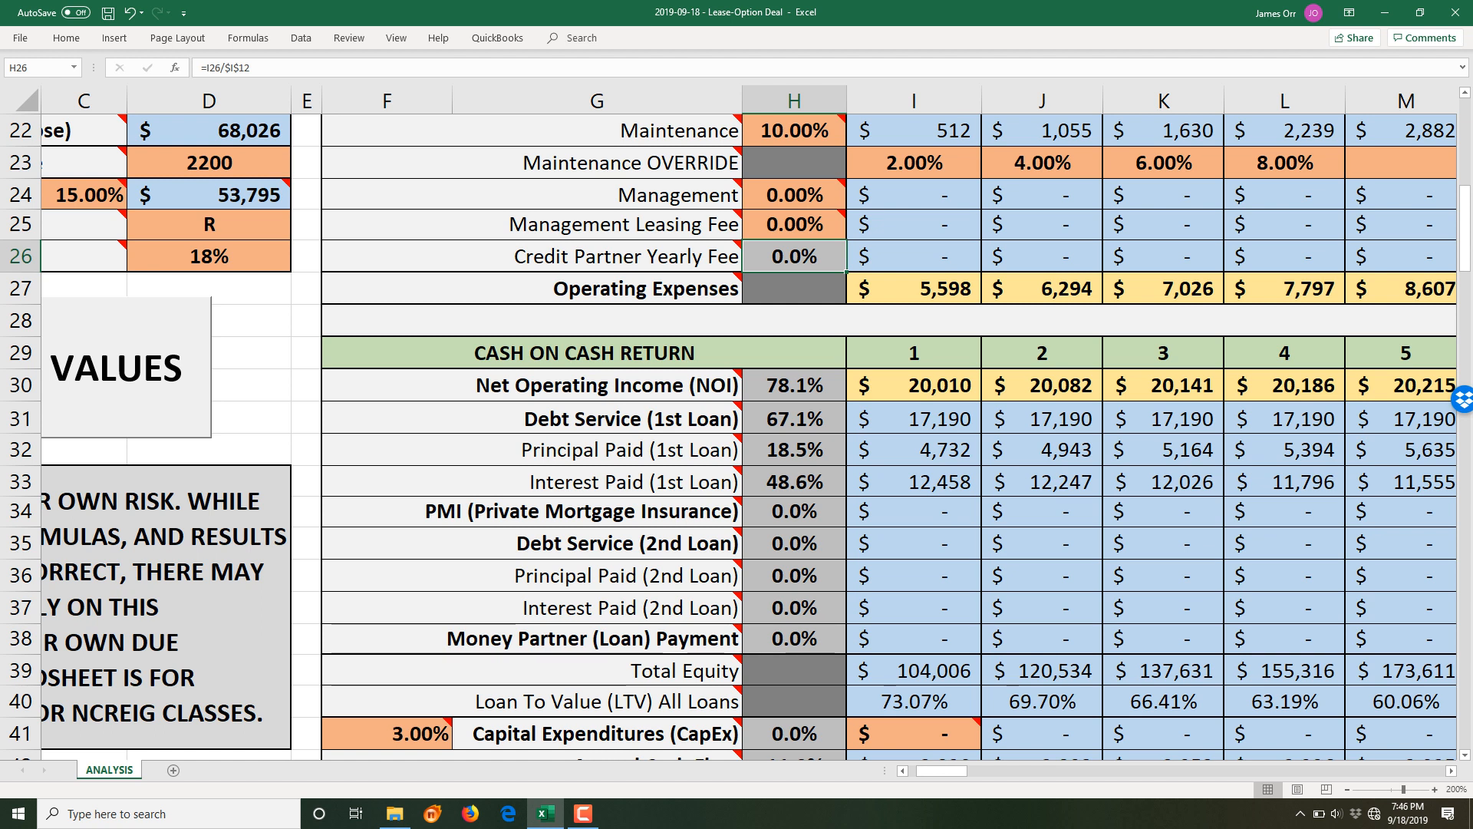
pyautogui.click(915, 418)
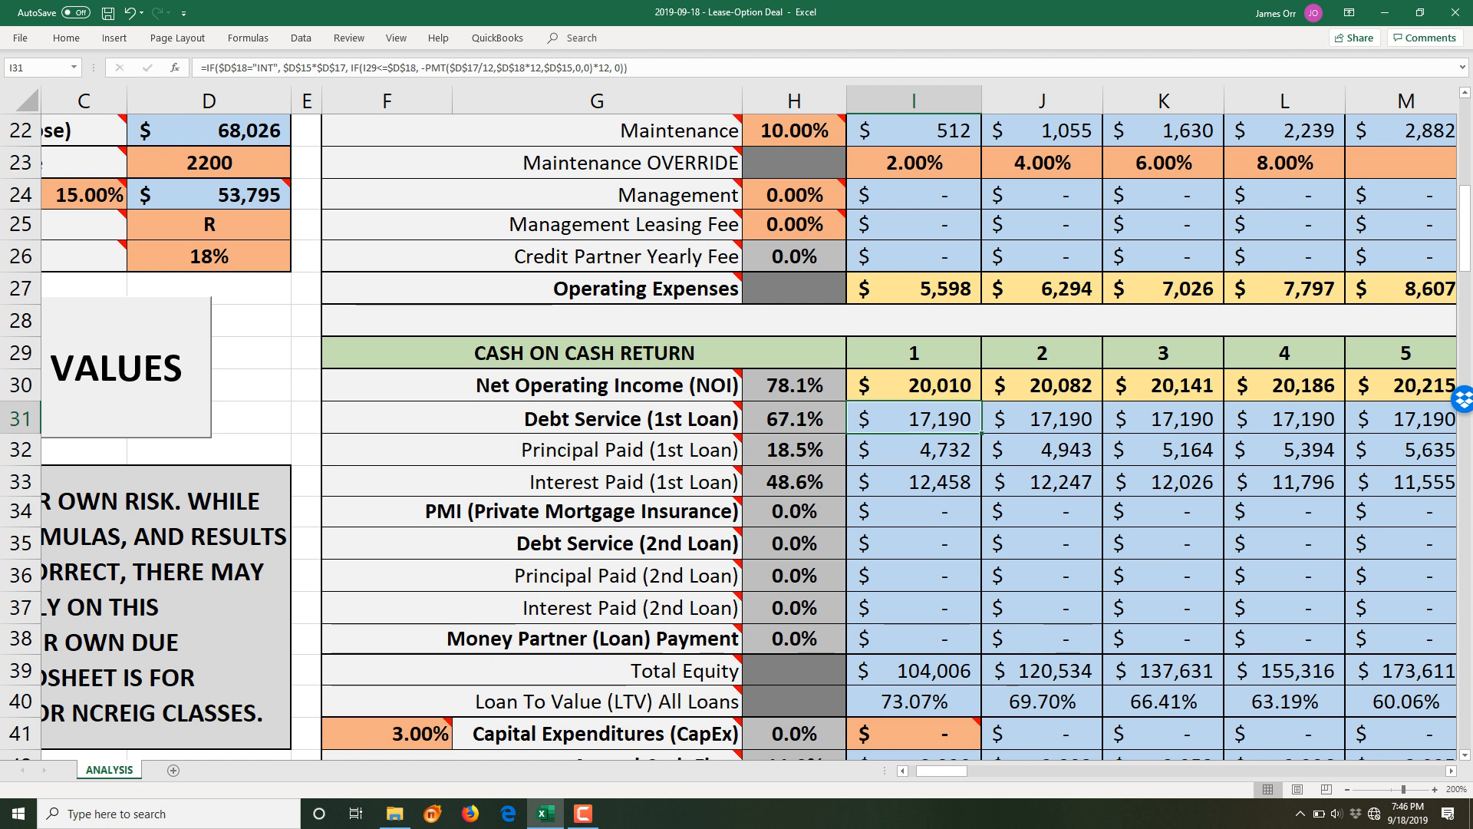
pyautogui.click(915, 450)
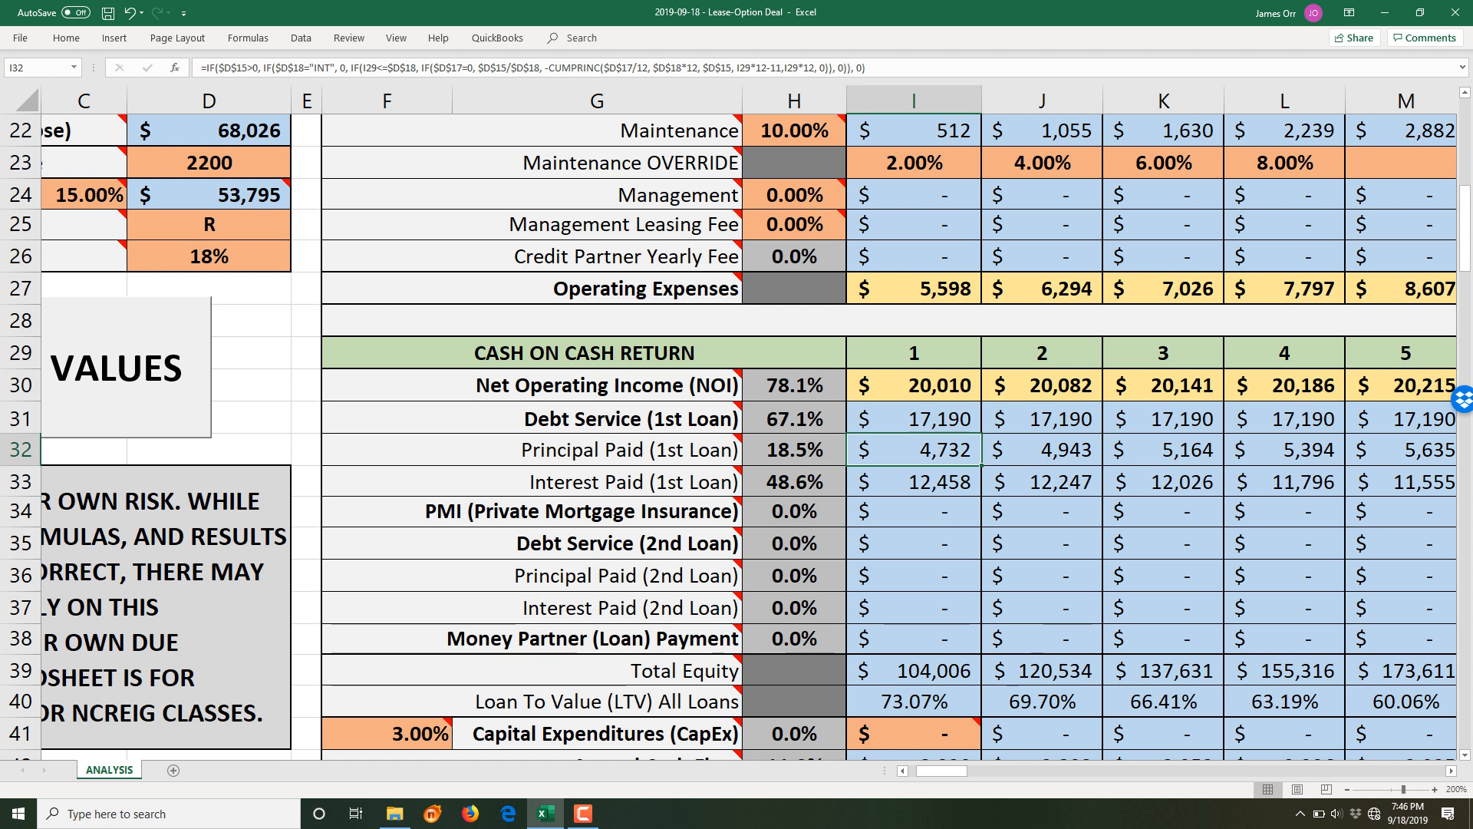
pyautogui.click(914, 482)
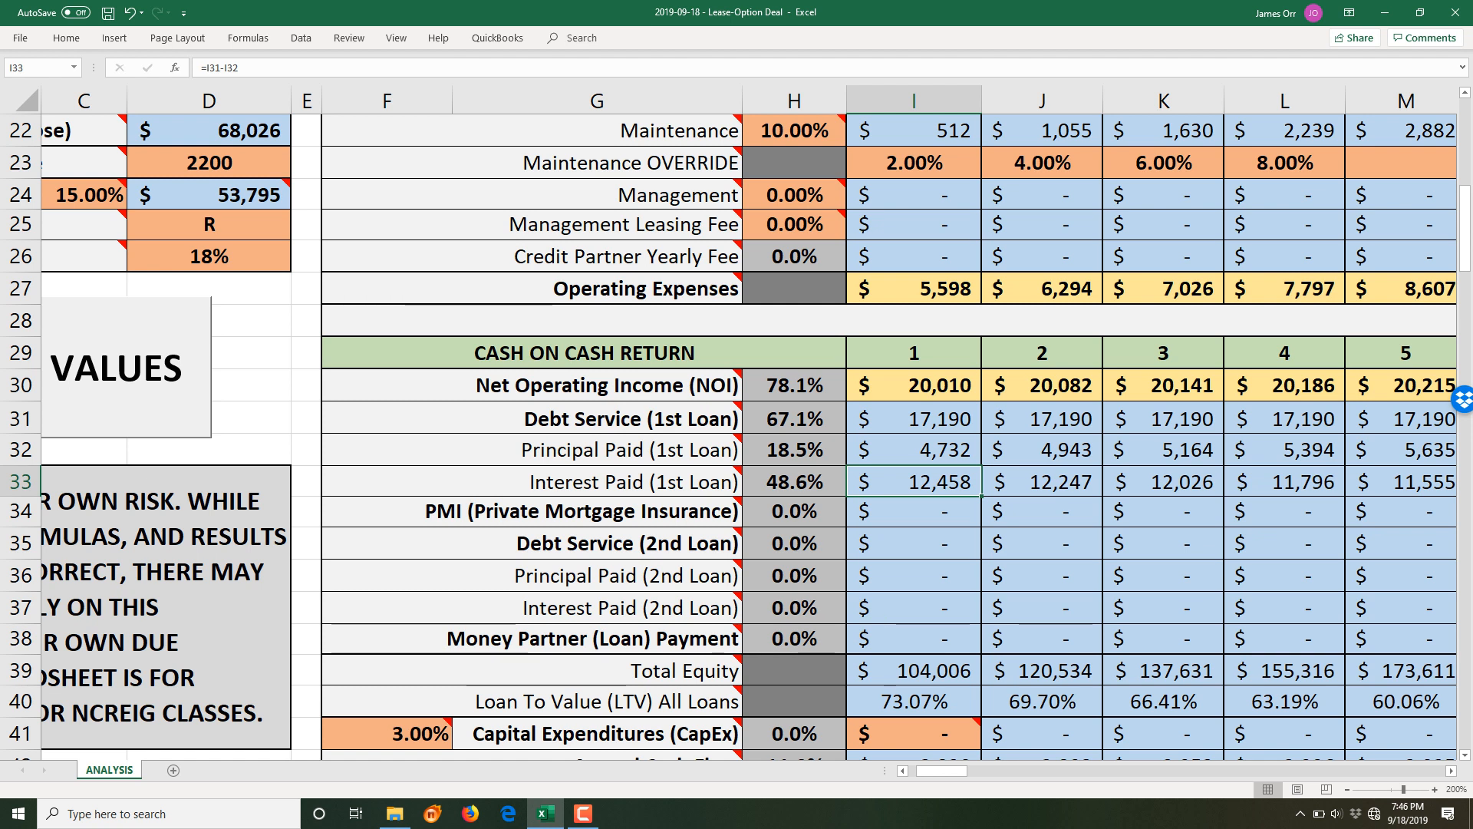
pyautogui.click(914, 512)
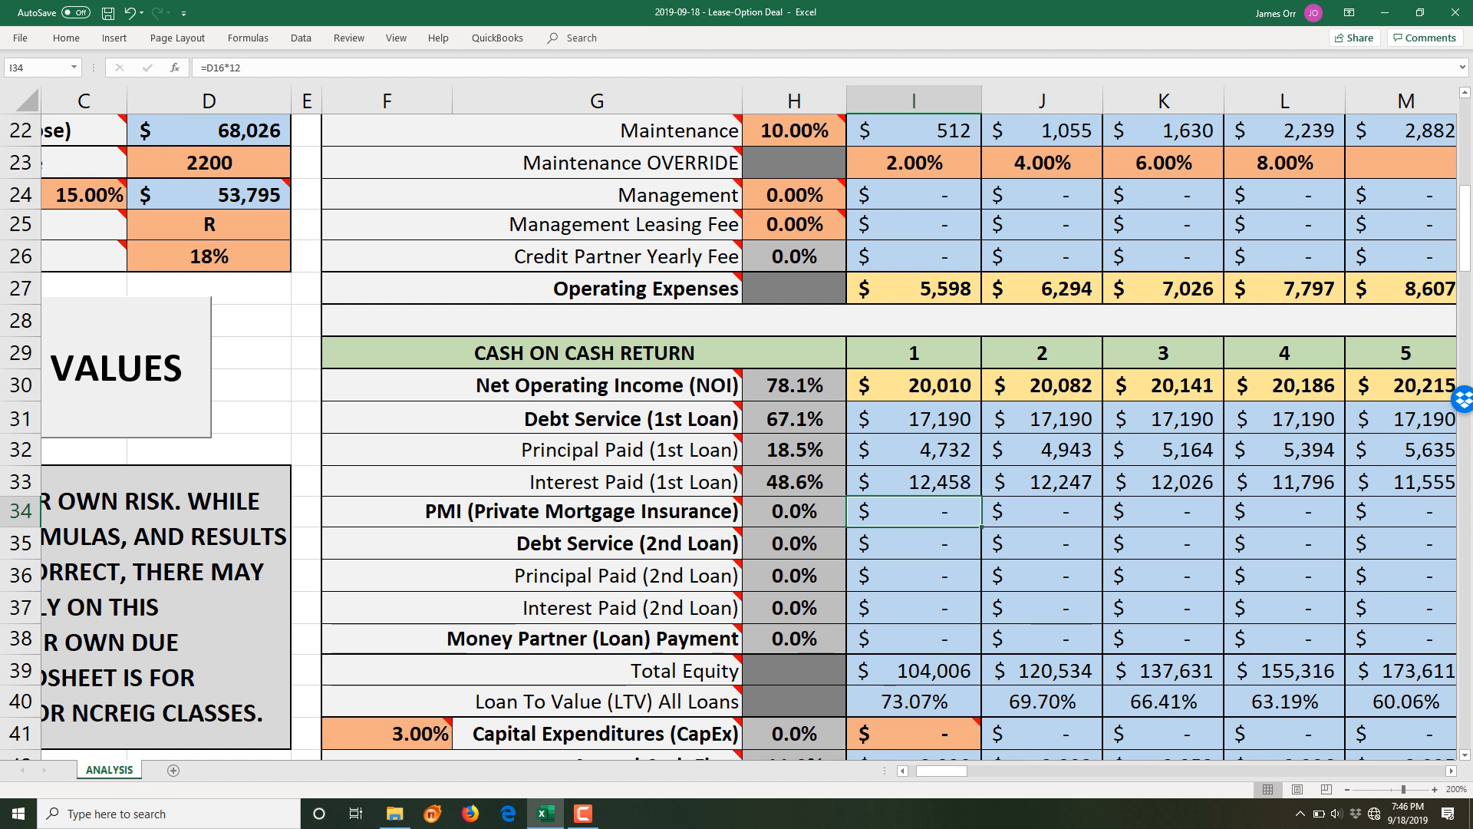
pyautogui.click(915, 544)
pyautogui.moveTo(914, 543); pyautogui.dragTo(914, 607)
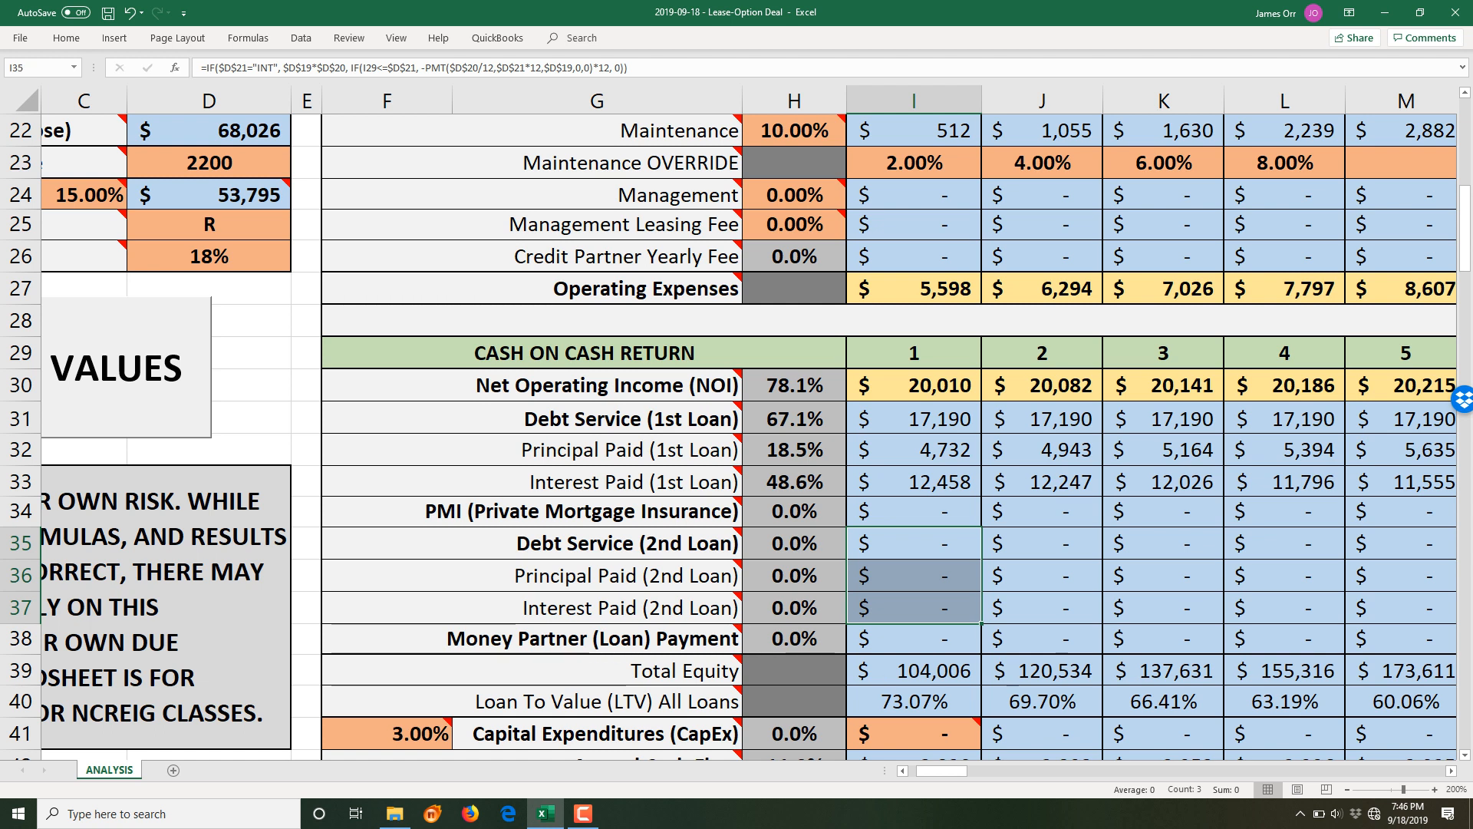
pyautogui.click(914, 640)
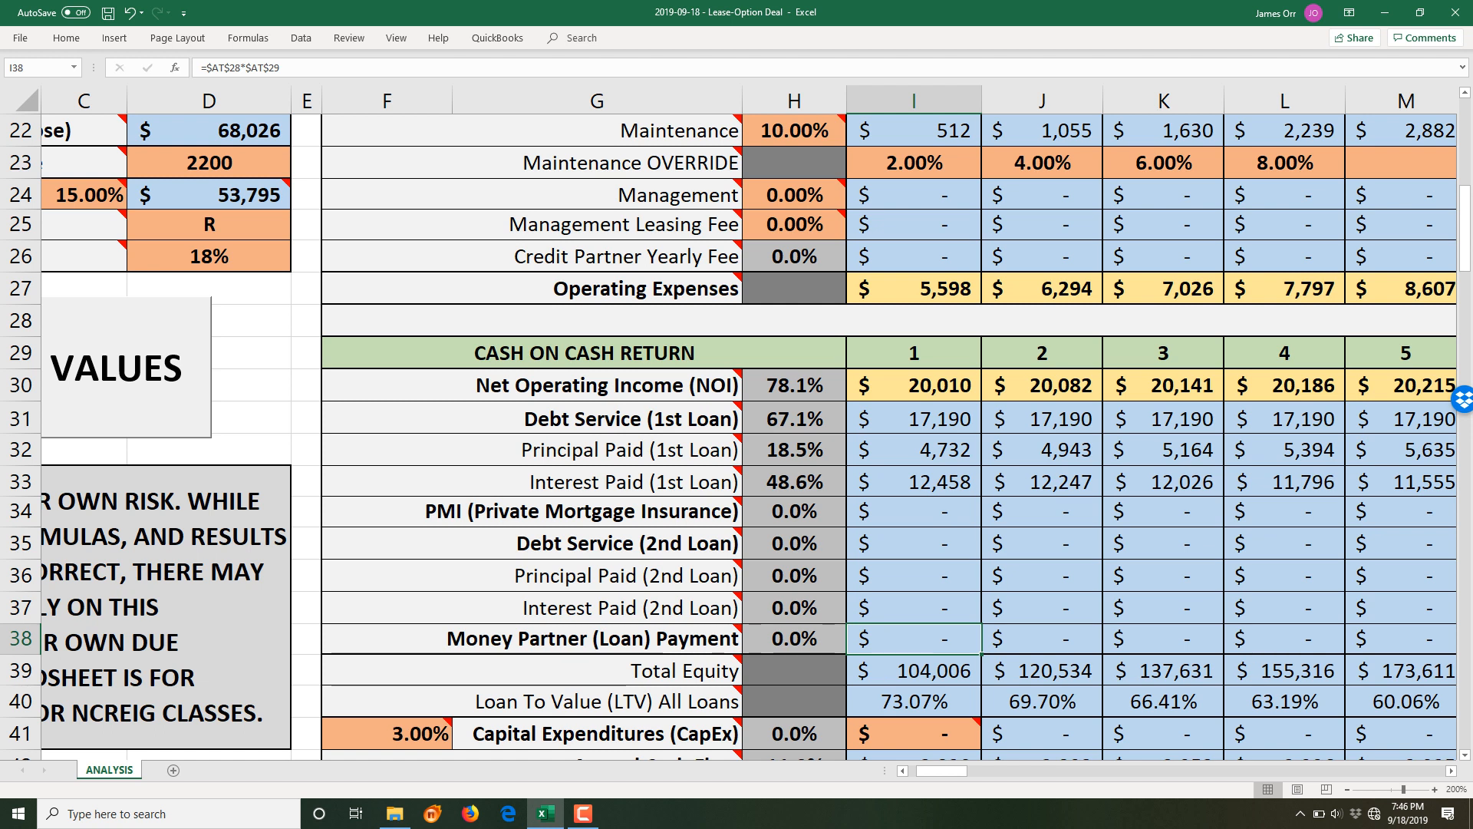
pyautogui.scroll(-2, 749, 436)
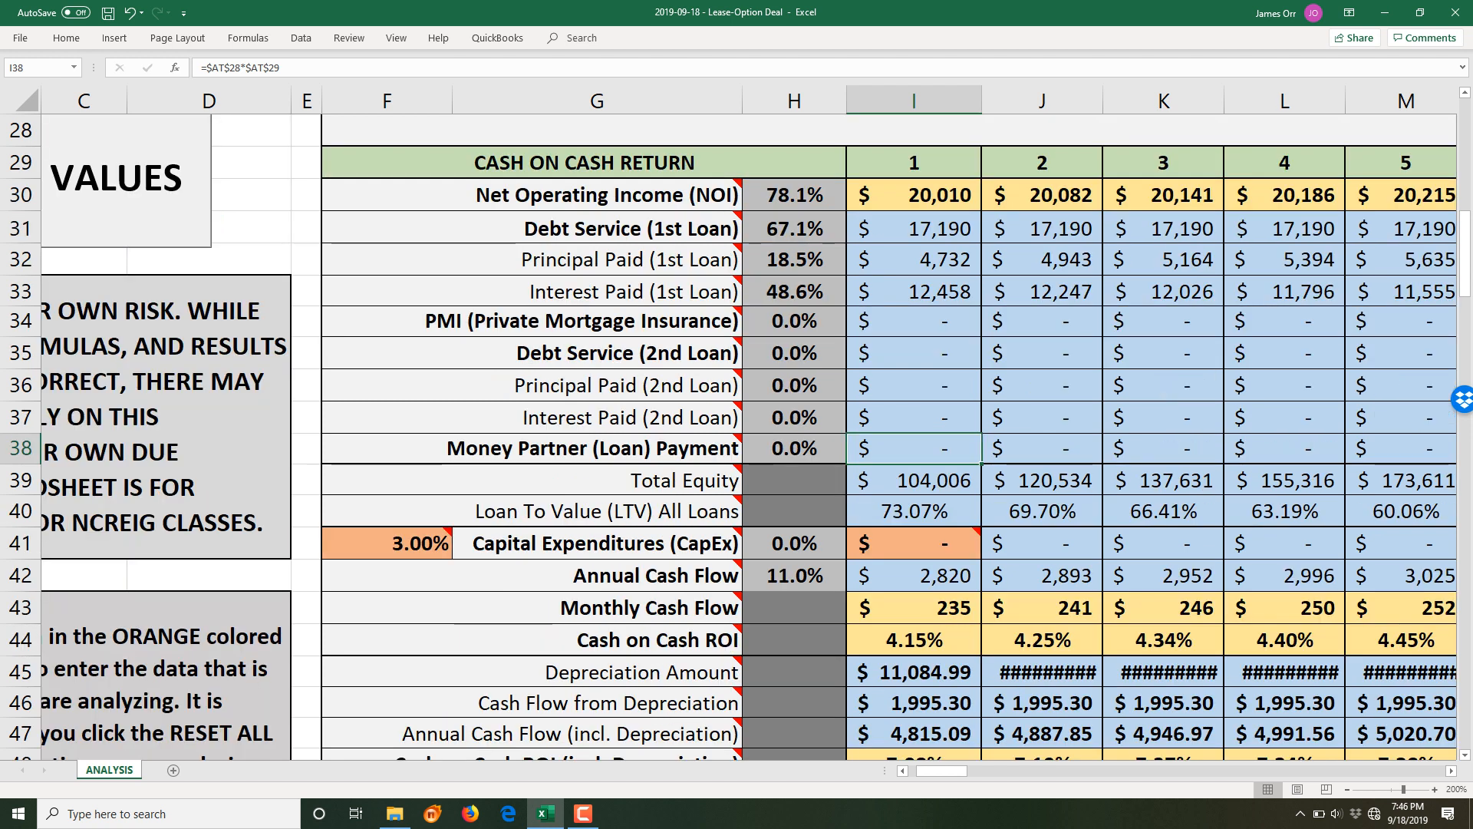
pyautogui.click(914, 481)
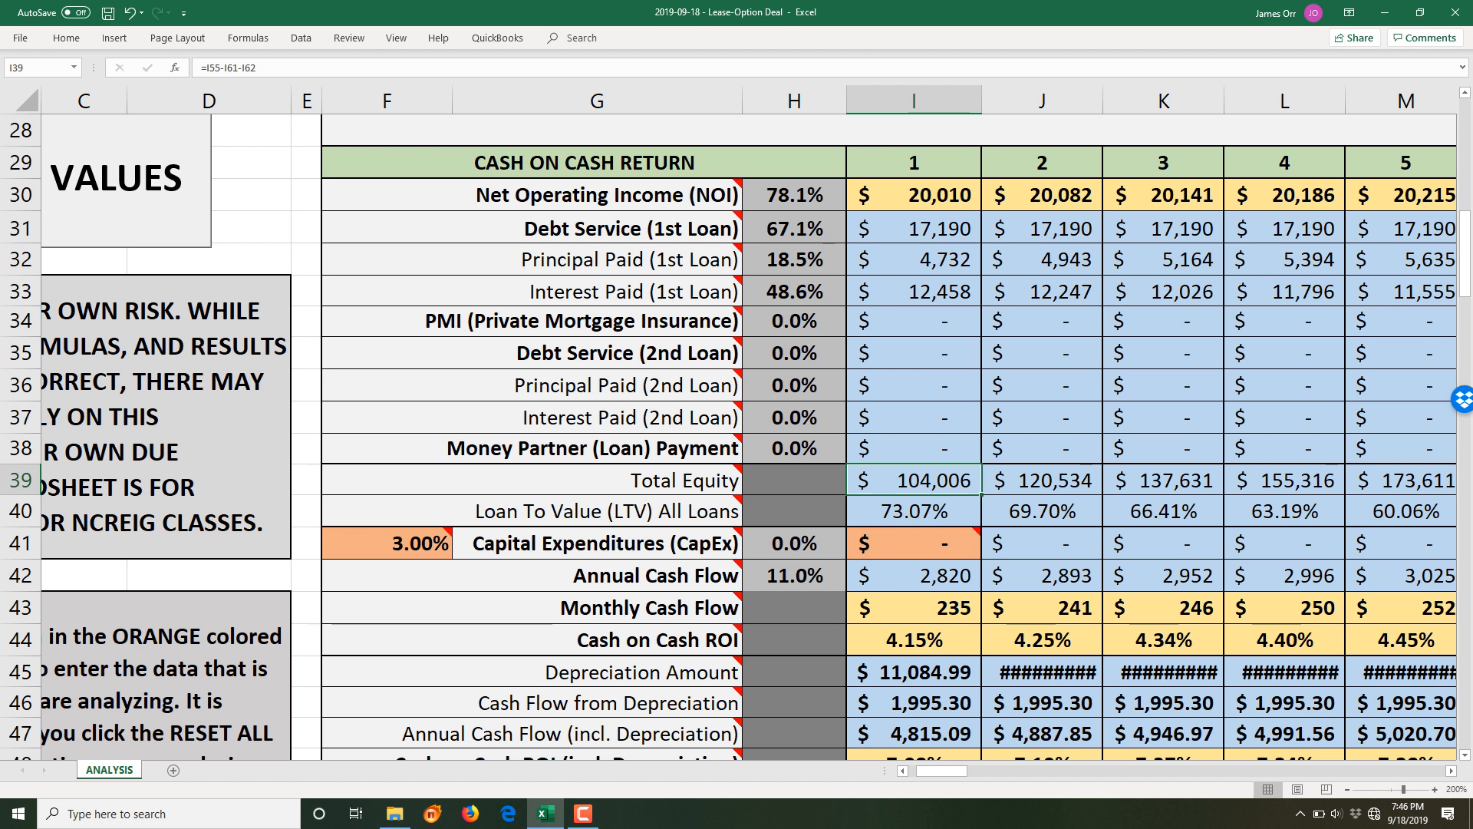
pyautogui.scroll(2, 750, 436)
pyautogui.scroll(-1, 749, 437)
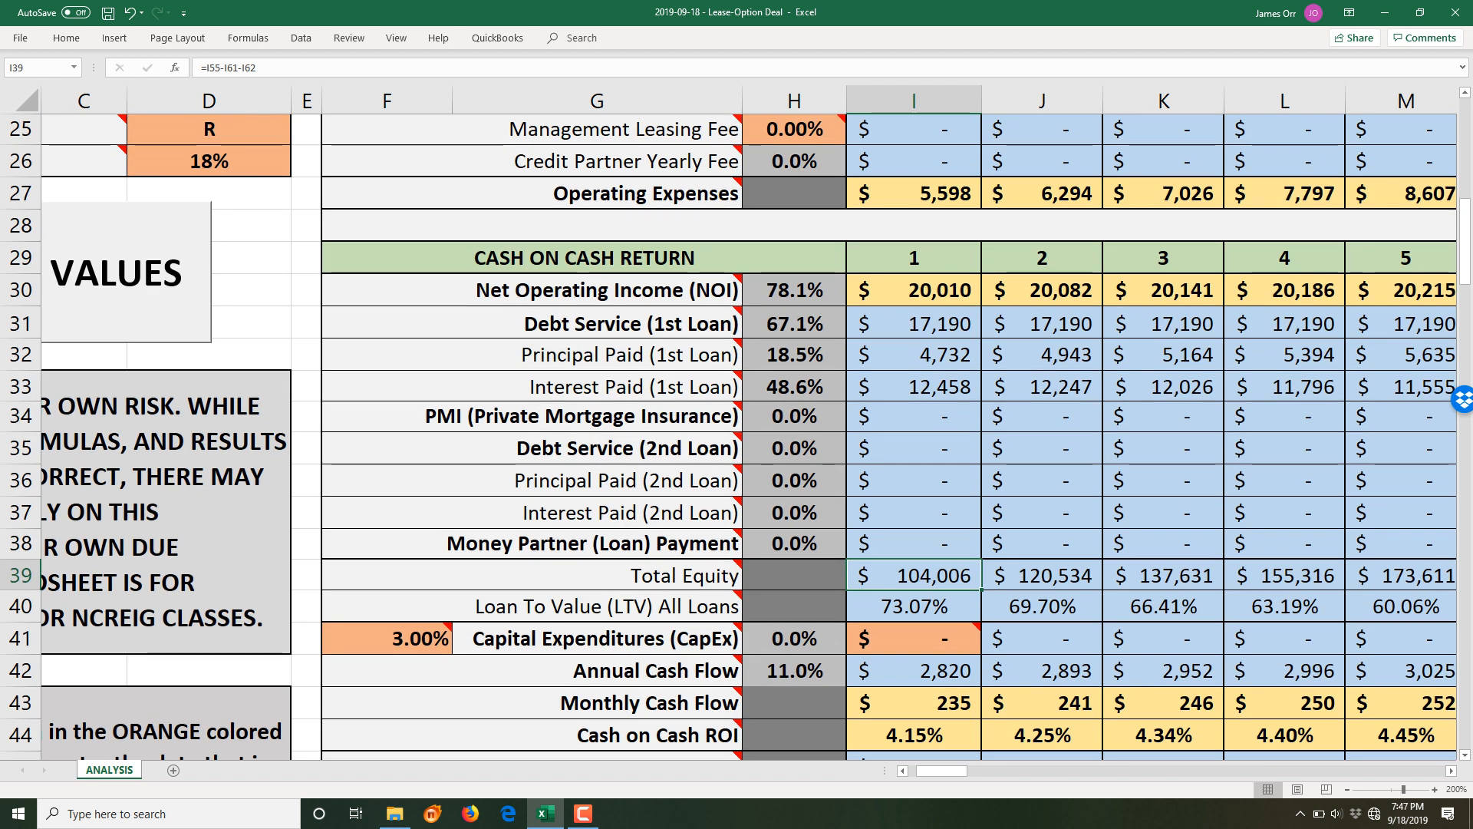
pyautogui.press('F2')
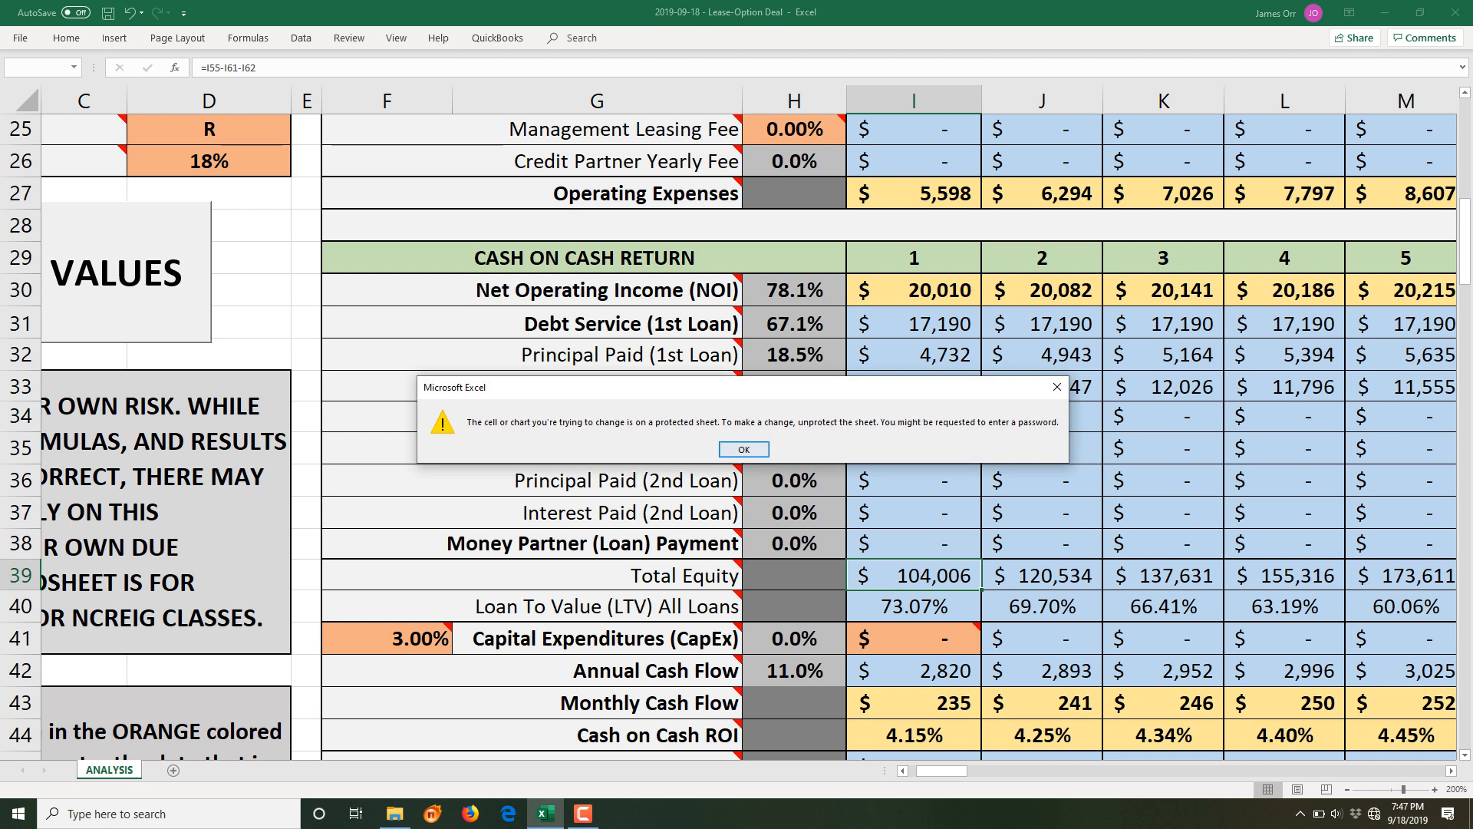
pyautogui.click(744, 451)
pyautogui.scroll(3, 745, 450)
pyautogui.scroll(2, 744, 450)
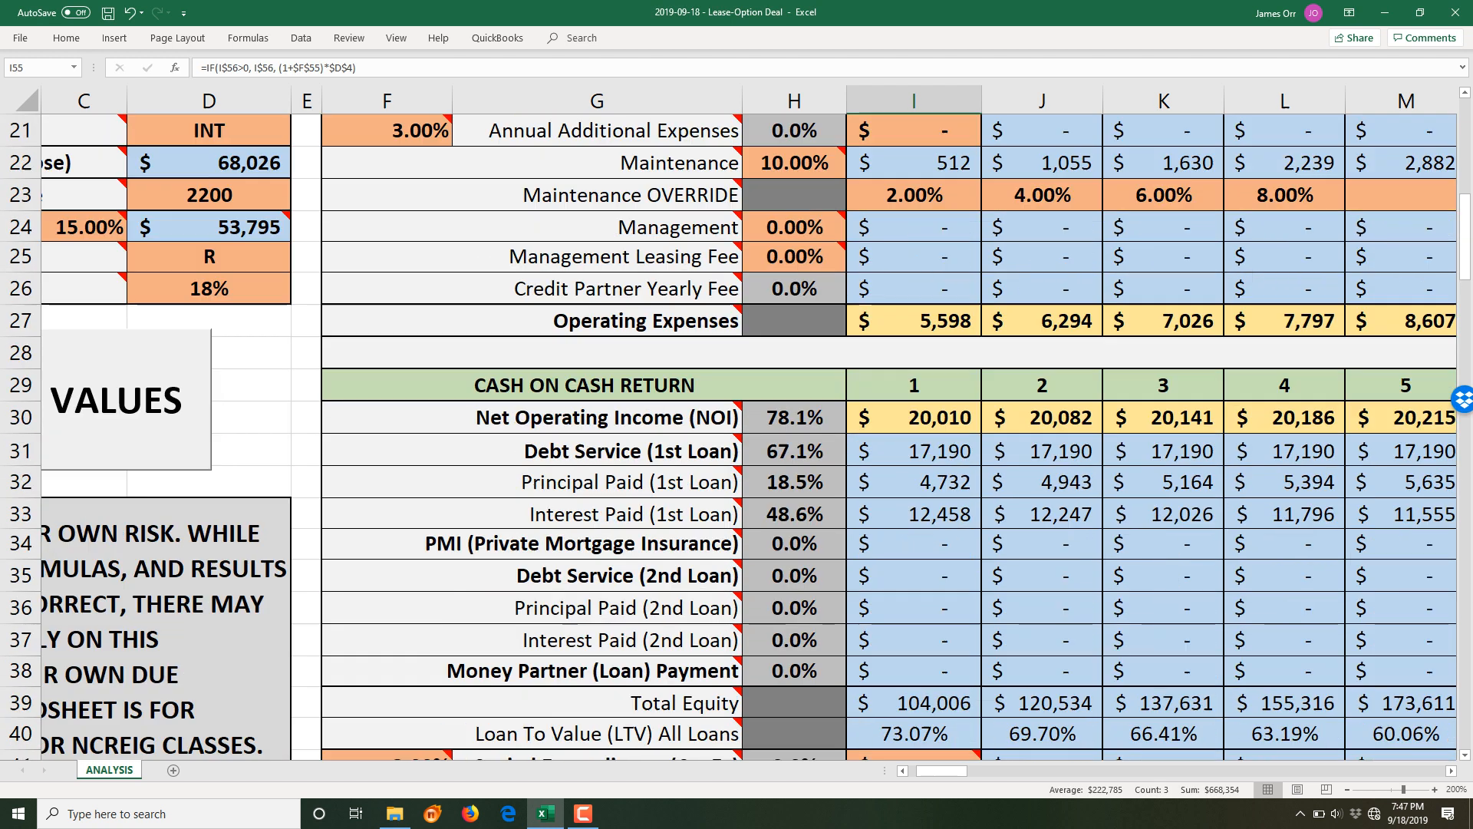
pyautogui.scroll(-2, 744, 450)
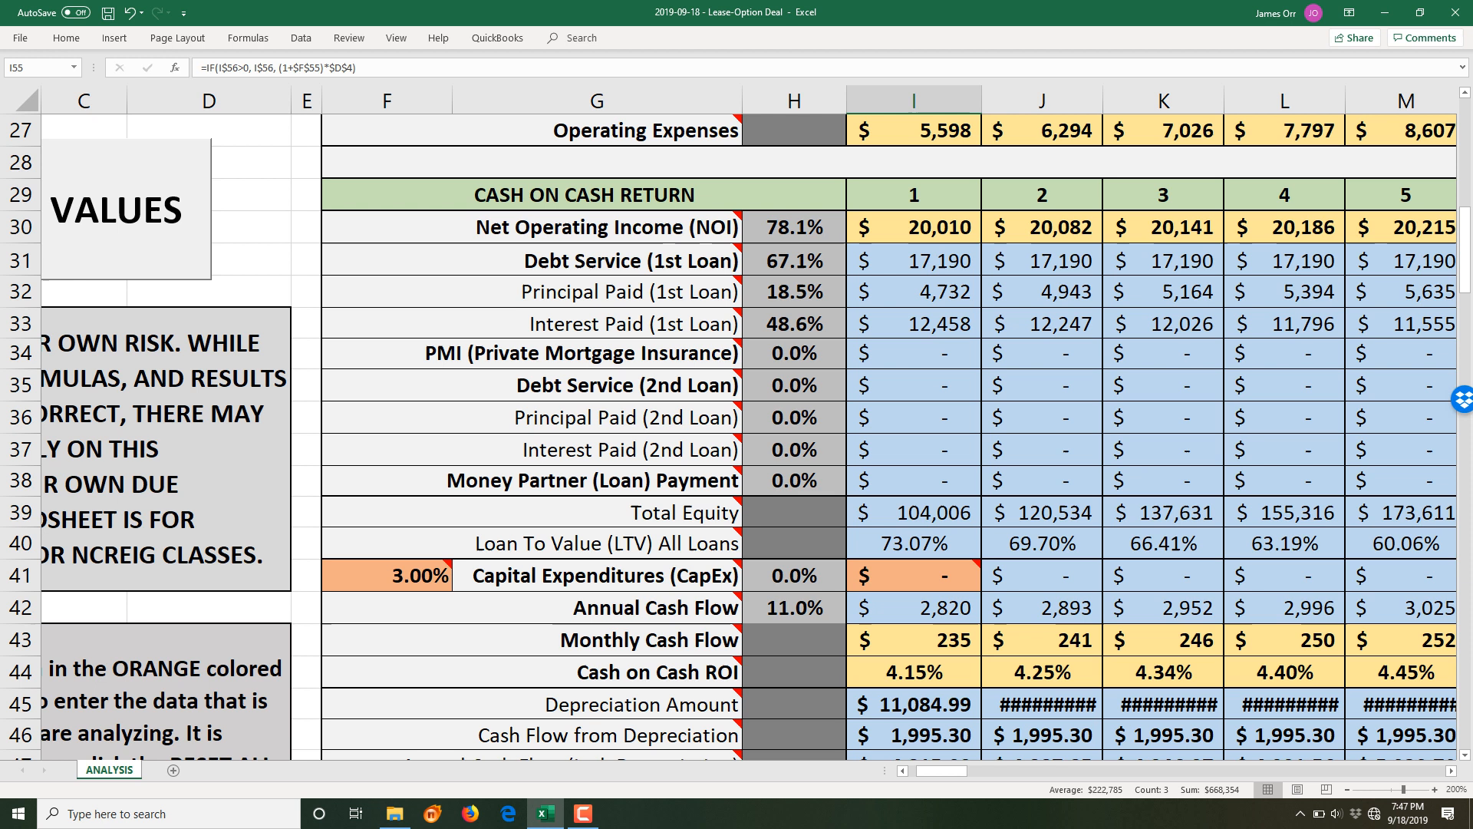
pyautogui.click(915, 544)
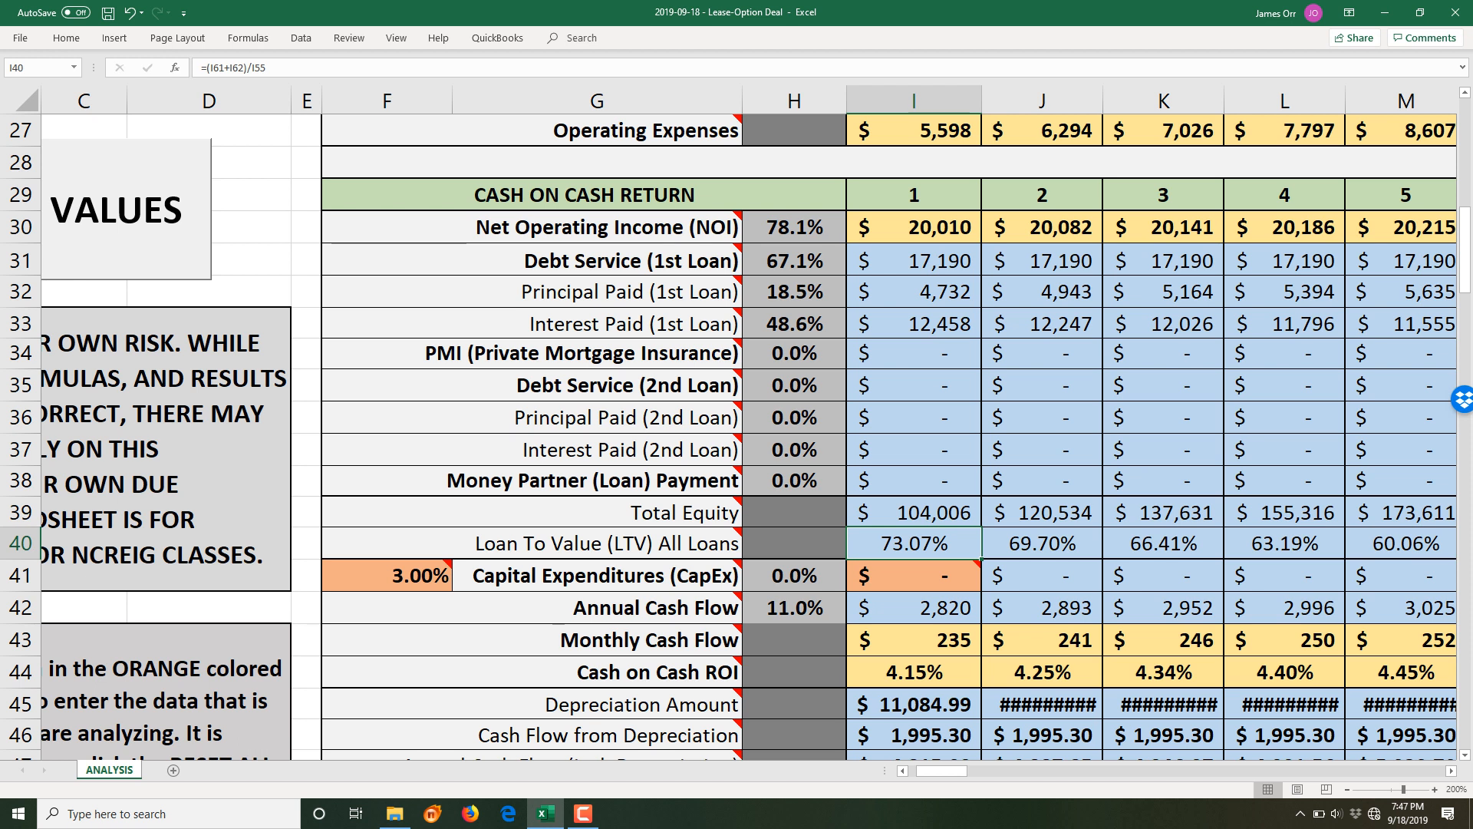
pyautogui.moveTo(952, 575)
pyautogui.scroll(-3, 890, 435)
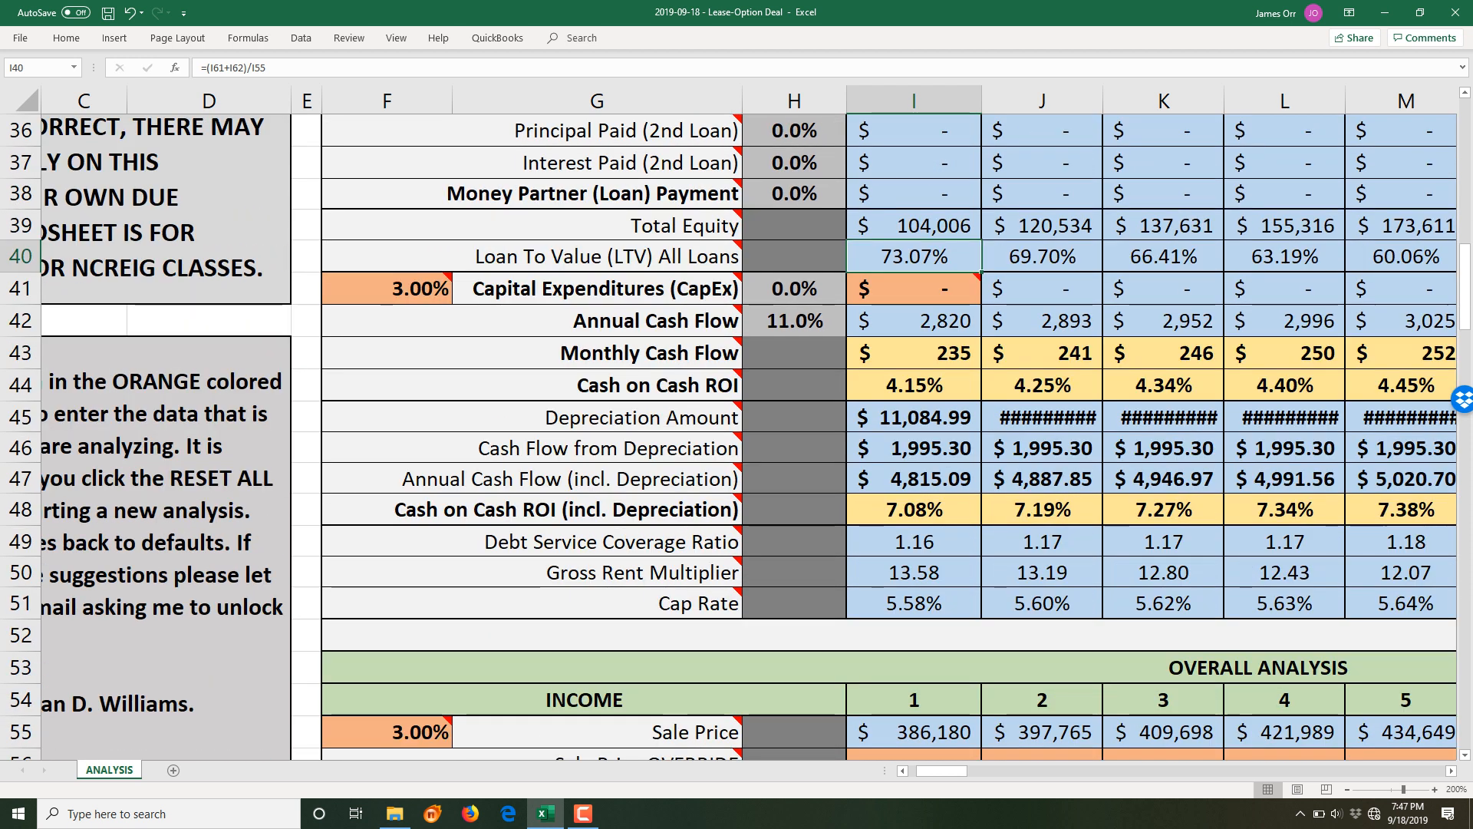
pyautogui.click(914, 321)
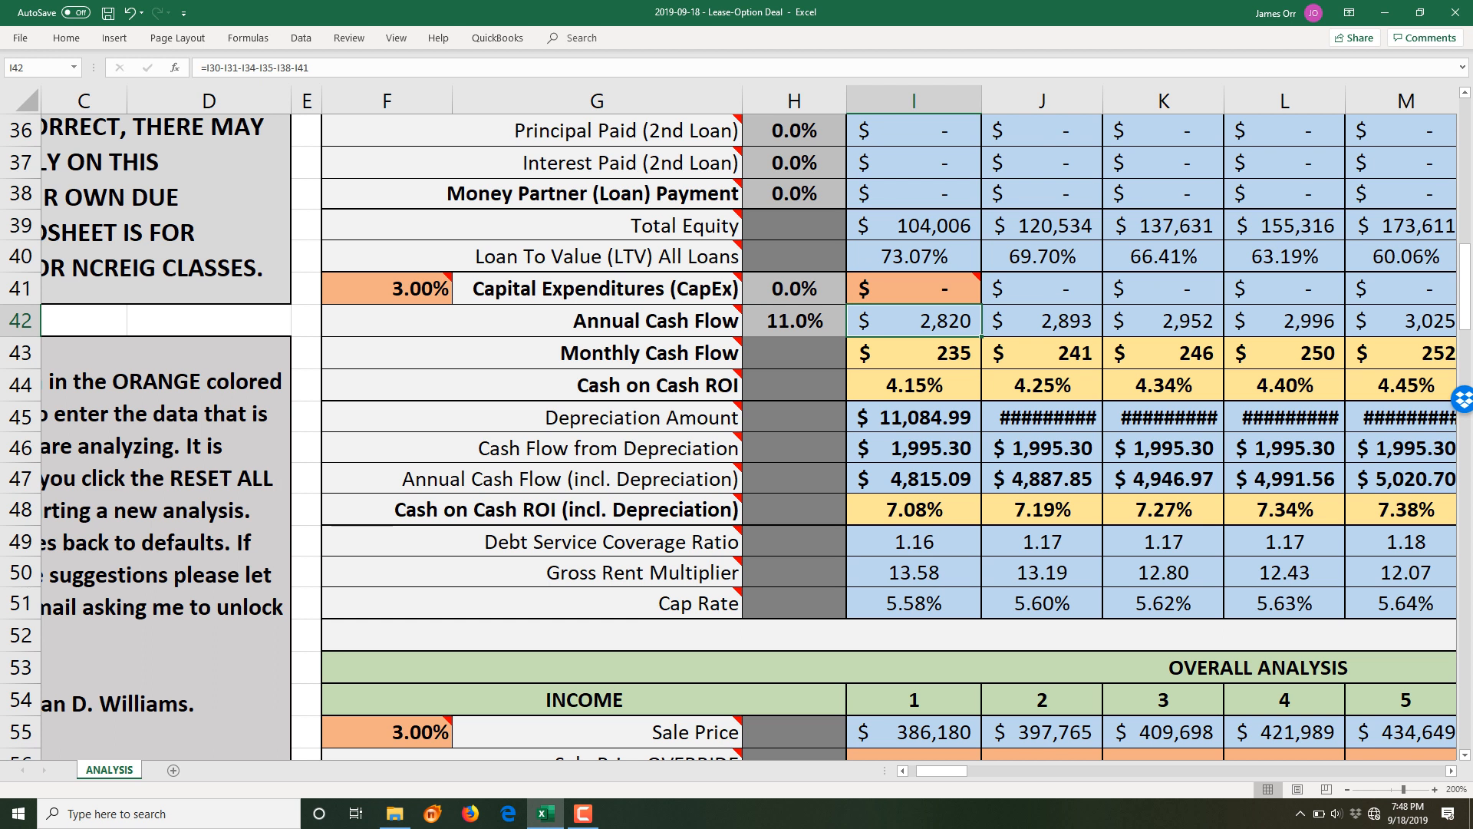
pyautogui.scroll(4, 890, 437)
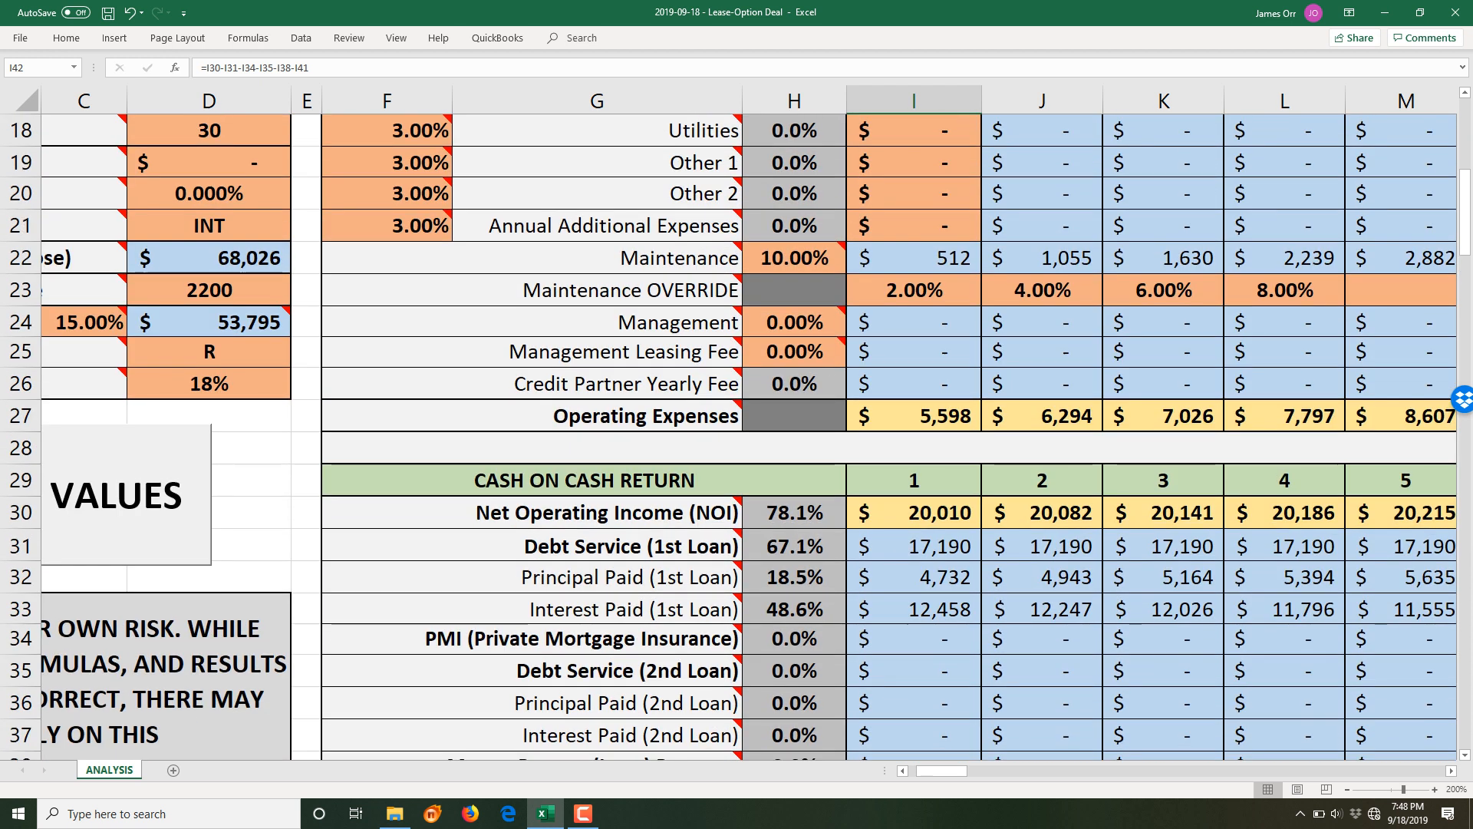
# - Clear the year-1 maintenance override and set Management back to 10%
pyautogui.click(914, 291)
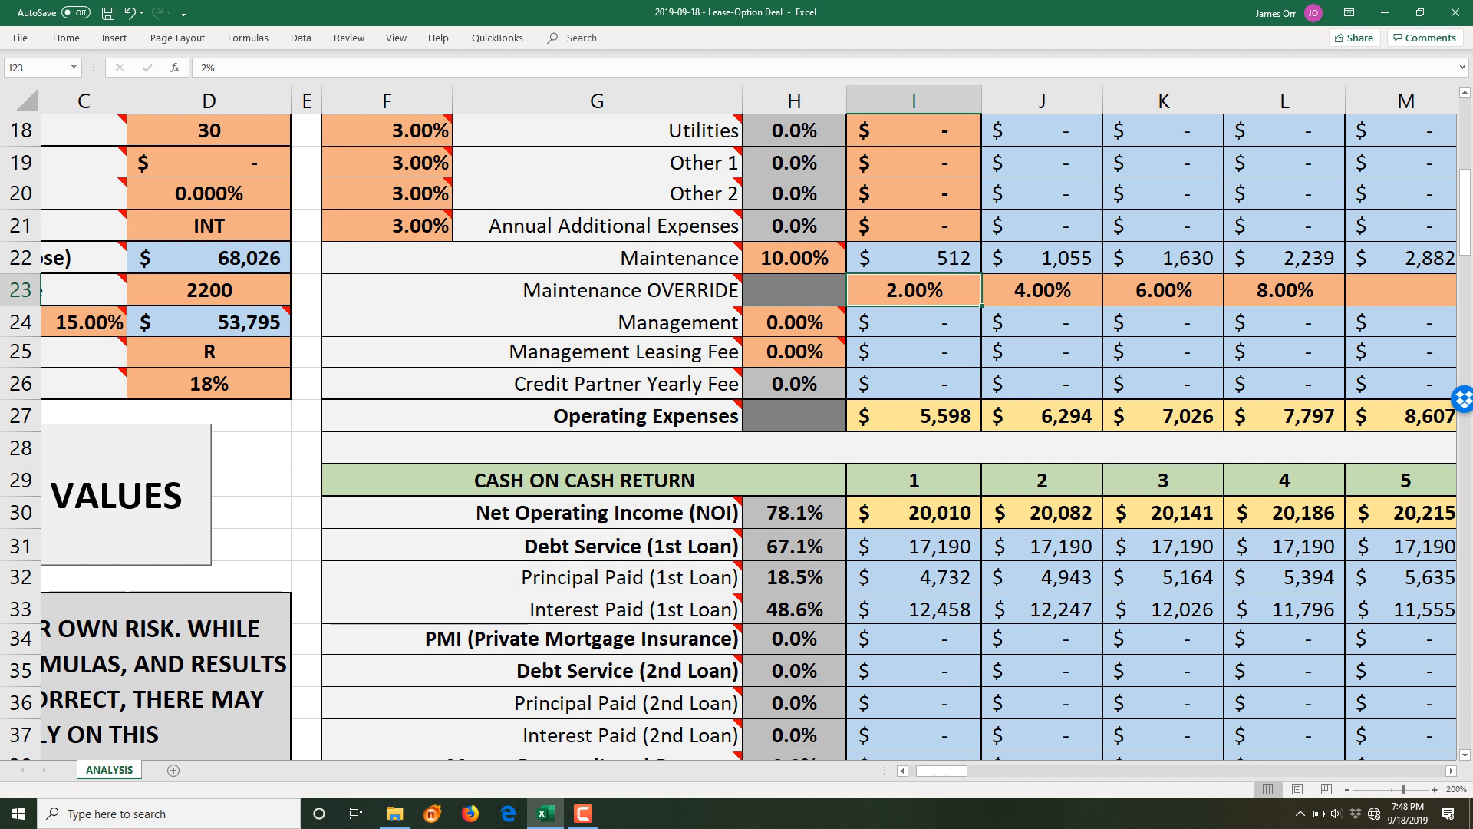
pyautogui.press('BackSpace')
pyautogui.click(794, 322)
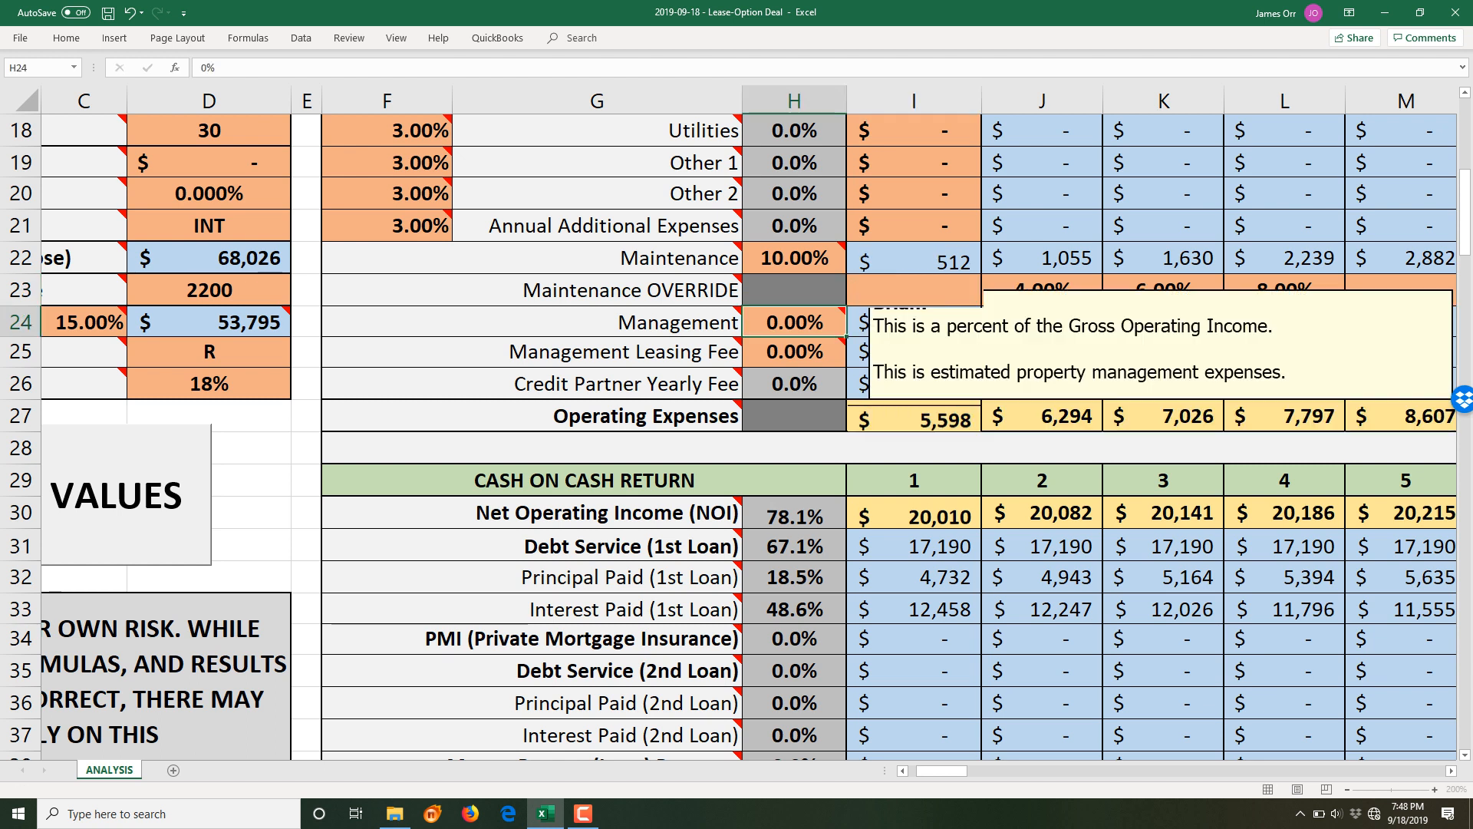
pyautogui.write('10')
pyautogui.press('Return')
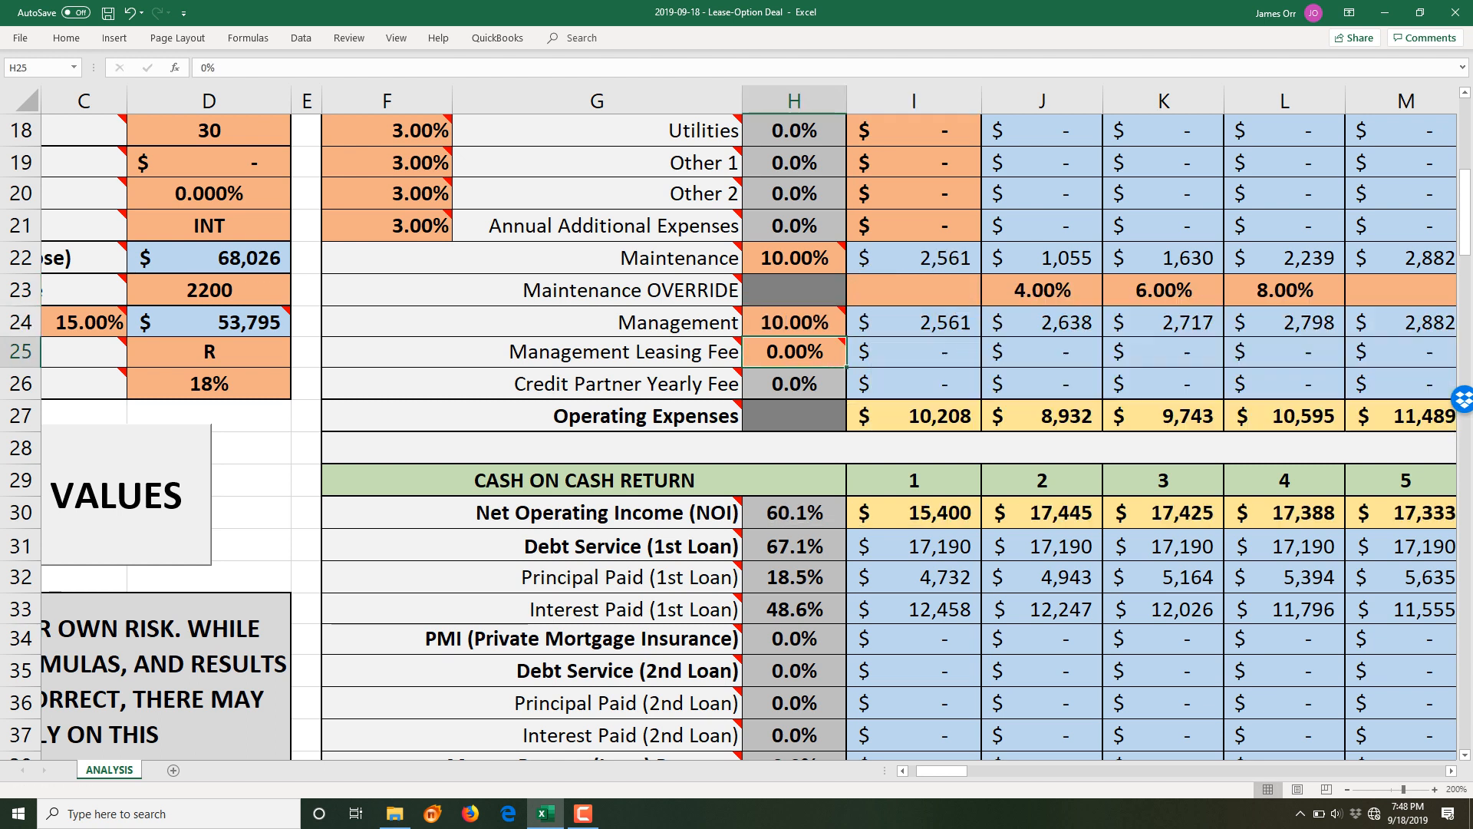
# - Re-enter the 2% year-1 maintenance override and check the year-1 Monthly Cash Flow
pyautogui.scroll(-5, 737, 436)
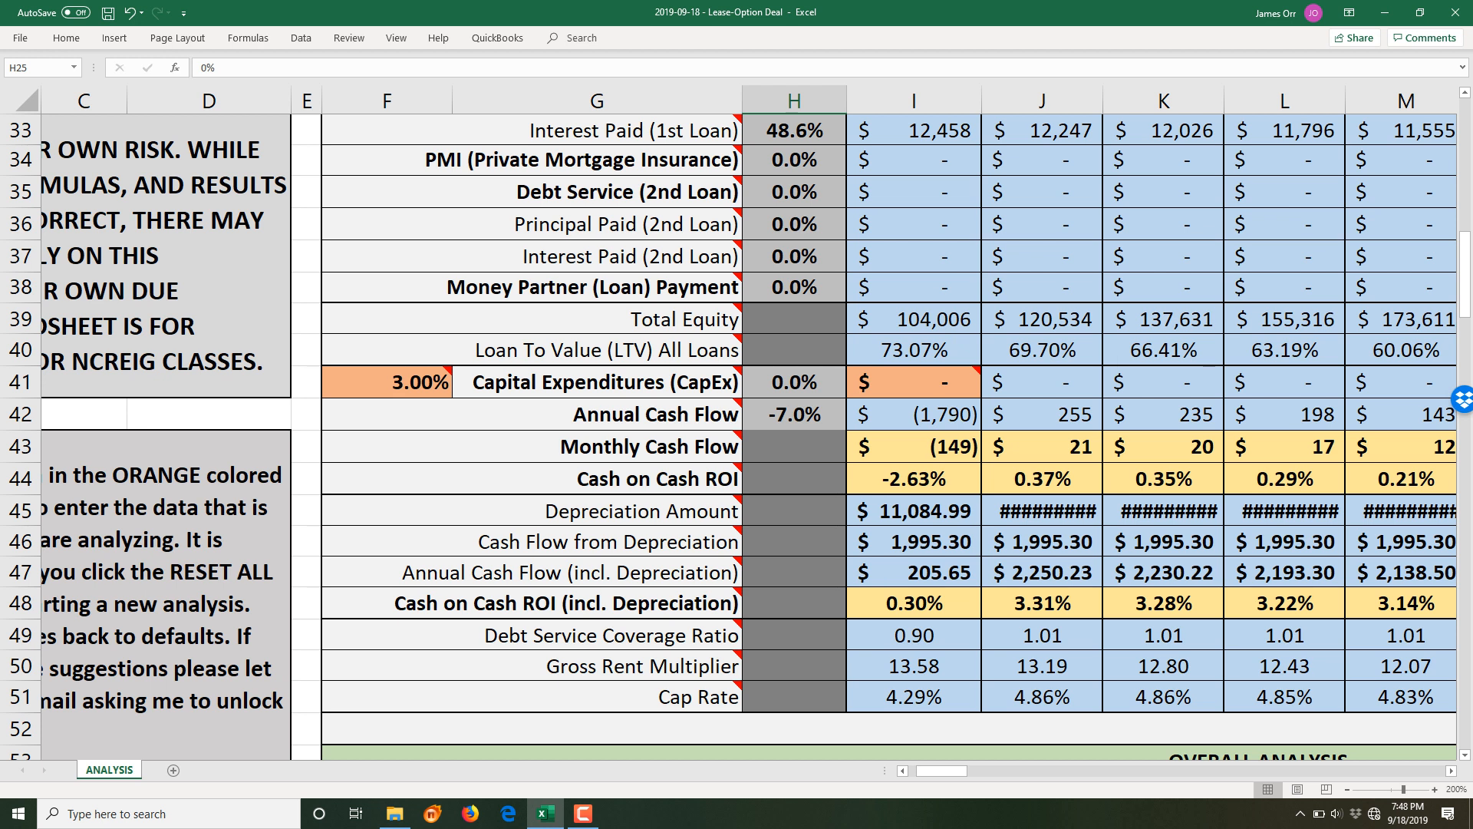
pyautogui.scroll(3, 737, 436)
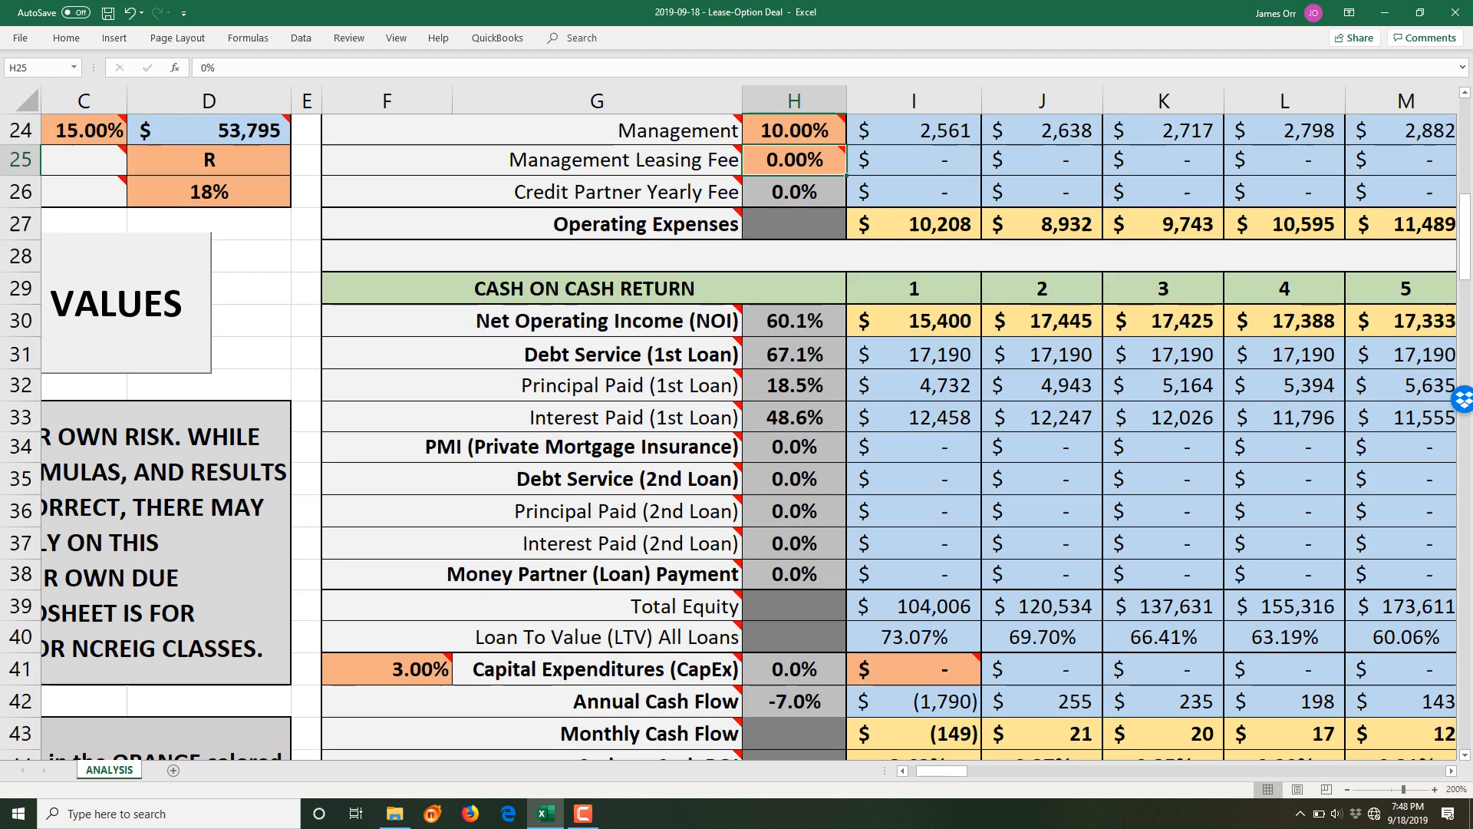
pyautogui.scroll(2, 737, 435)
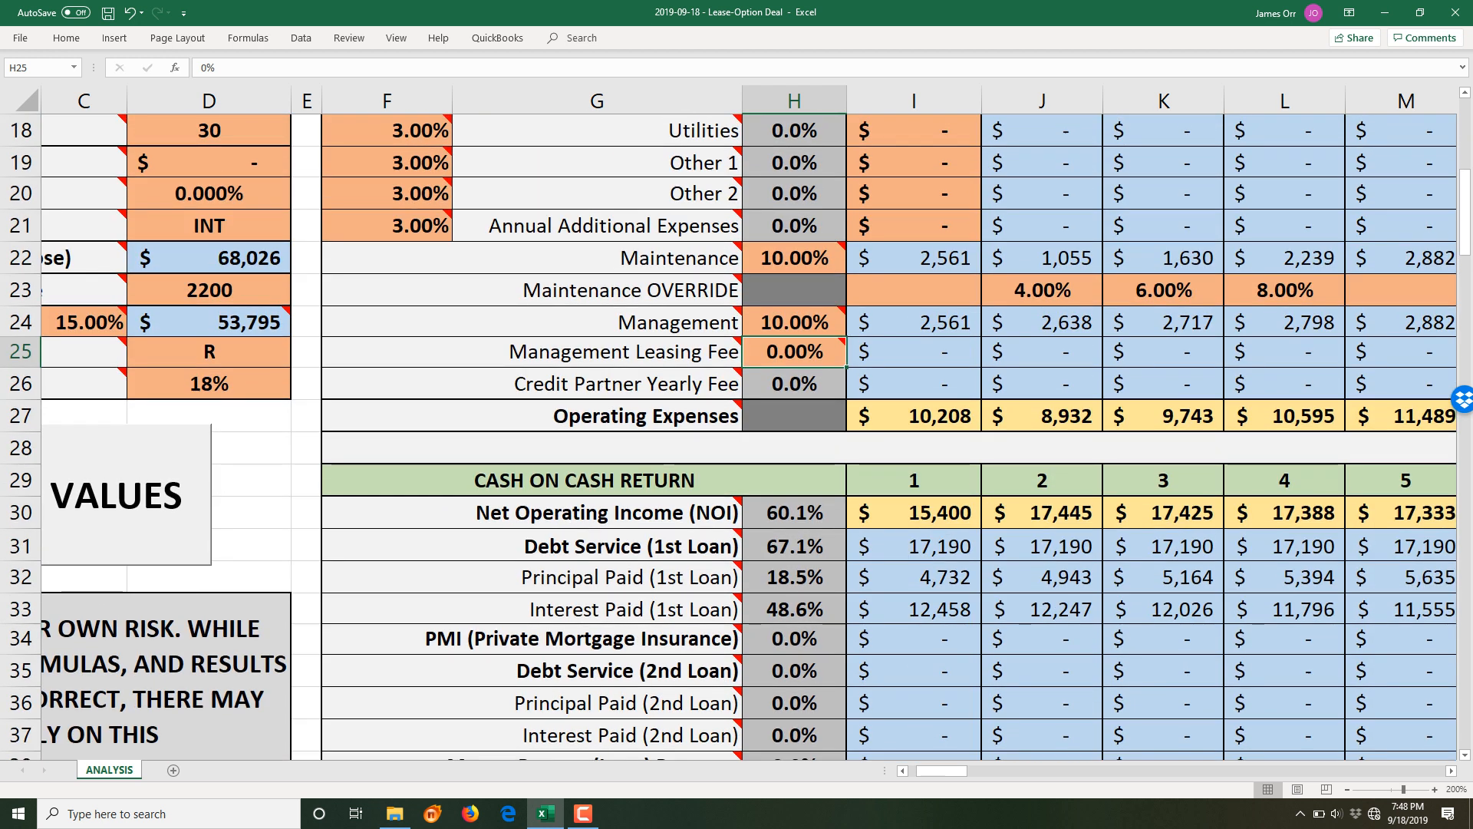
pyautogui.click(914, 291)
pyautogui.write('2')
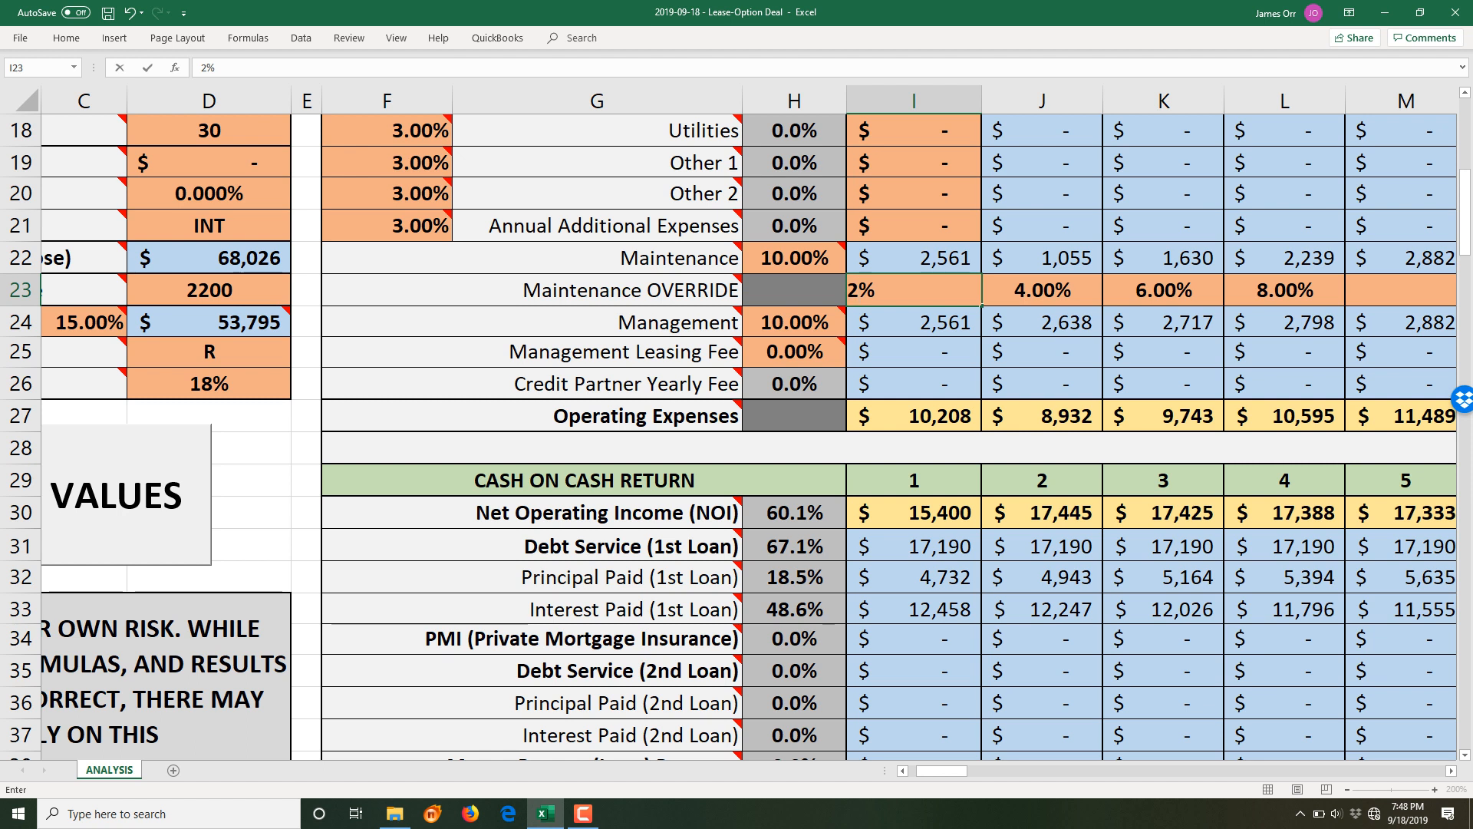
pyautogui.press('Return')
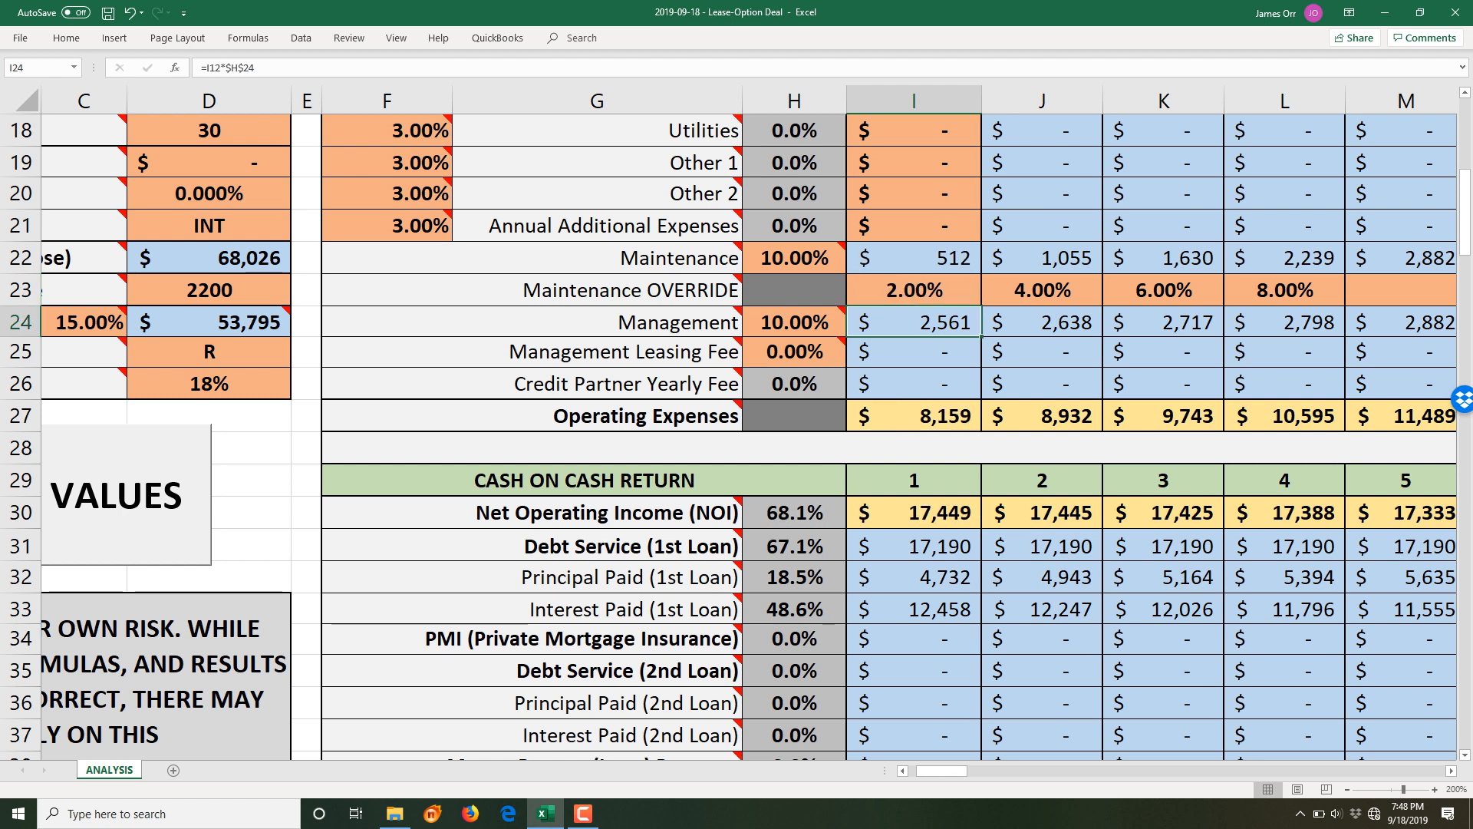
pyautogui.scroll(-6, 737, 436)
pyautogui.click(914, 354)
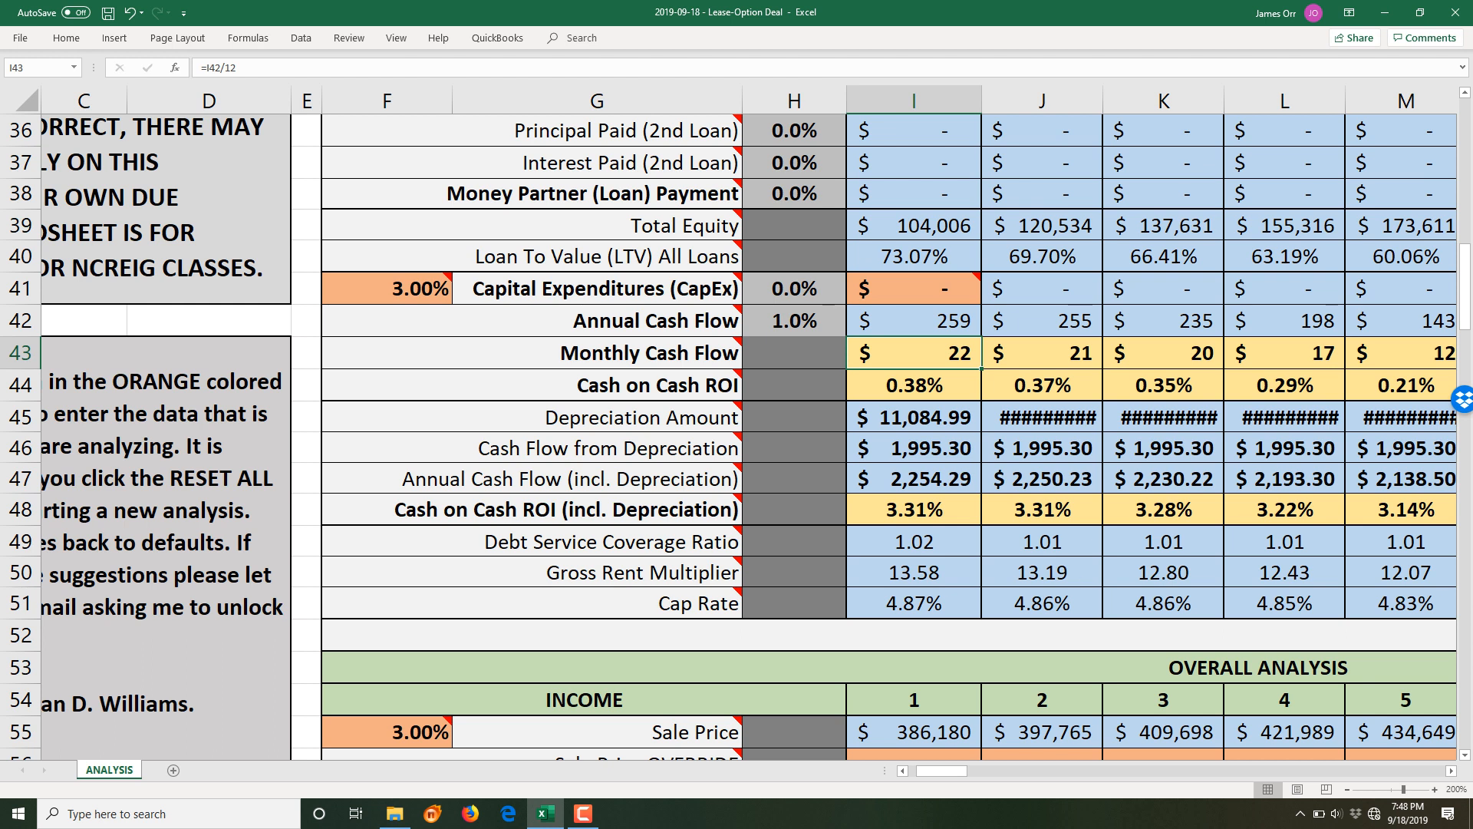
pyautogui.scroll(6, 736, 435)
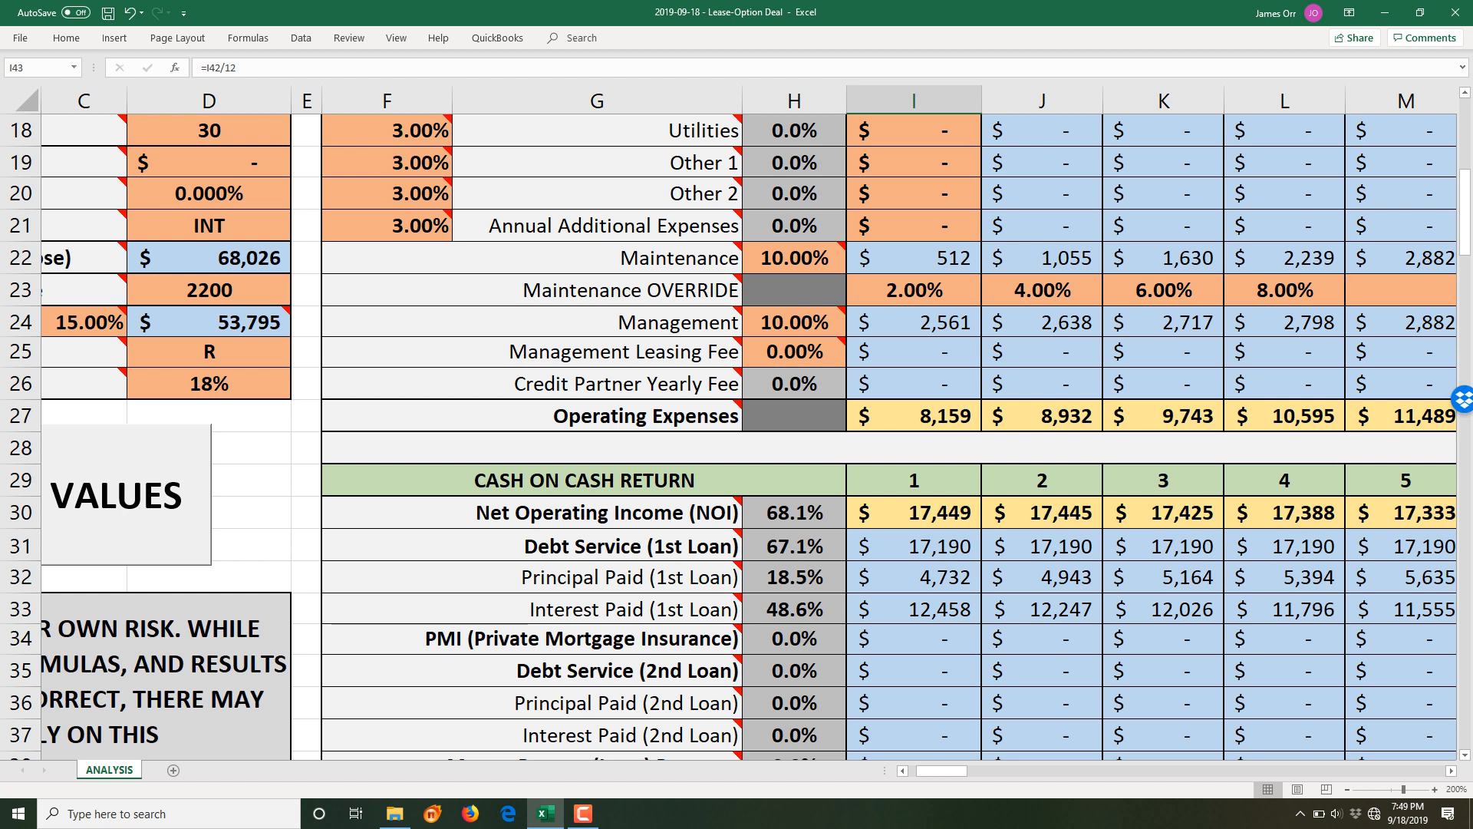
# - Set the Management rate in H24 to 0%
pyautogui.scroll(-5, 738, 436)
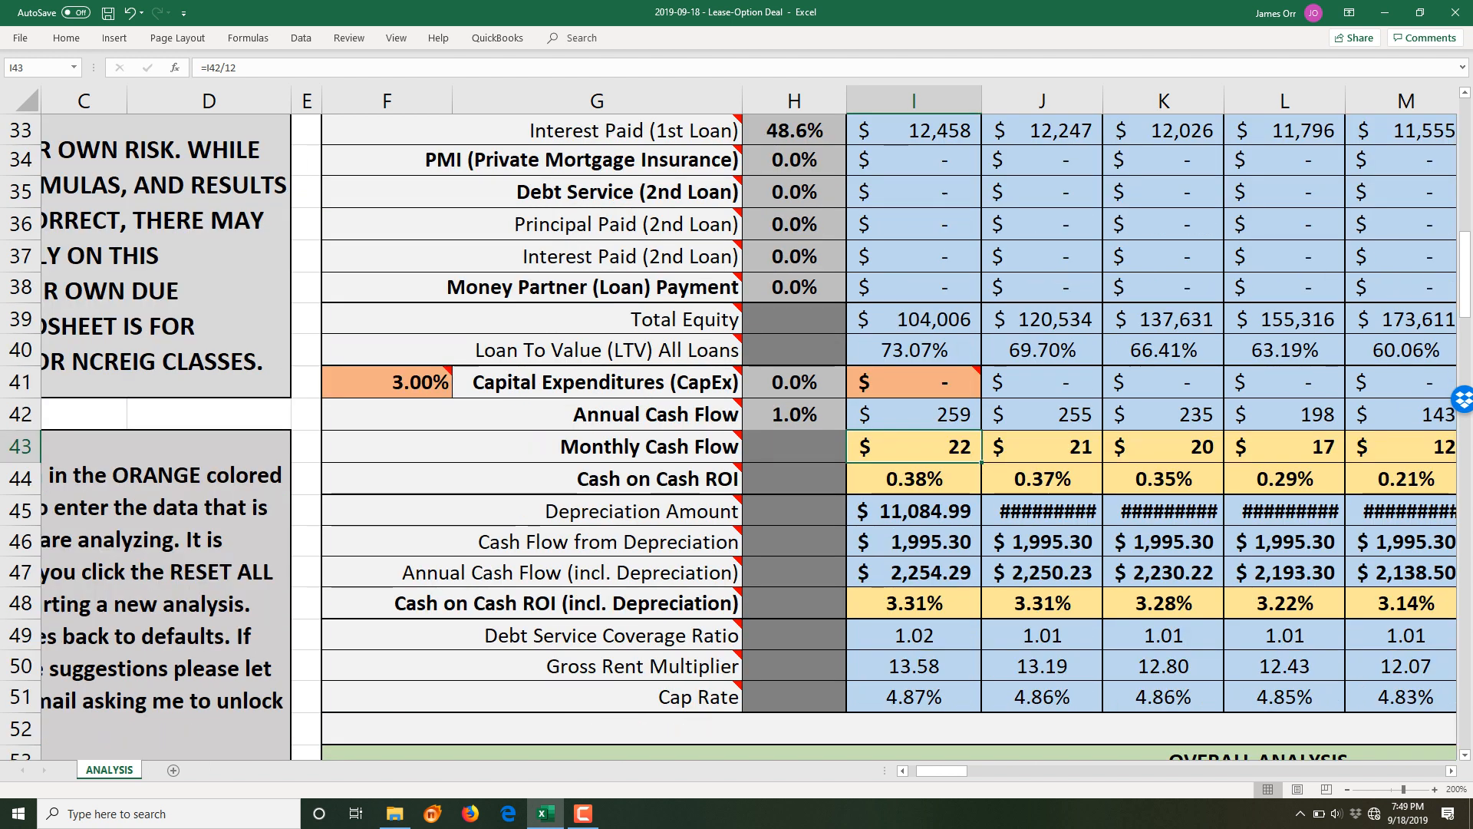
pyautogui.scroll(1, 914, 381)
pyautogui.scroll(-1, 912, 381)
pyautogui.scroll(5, 912, 382)
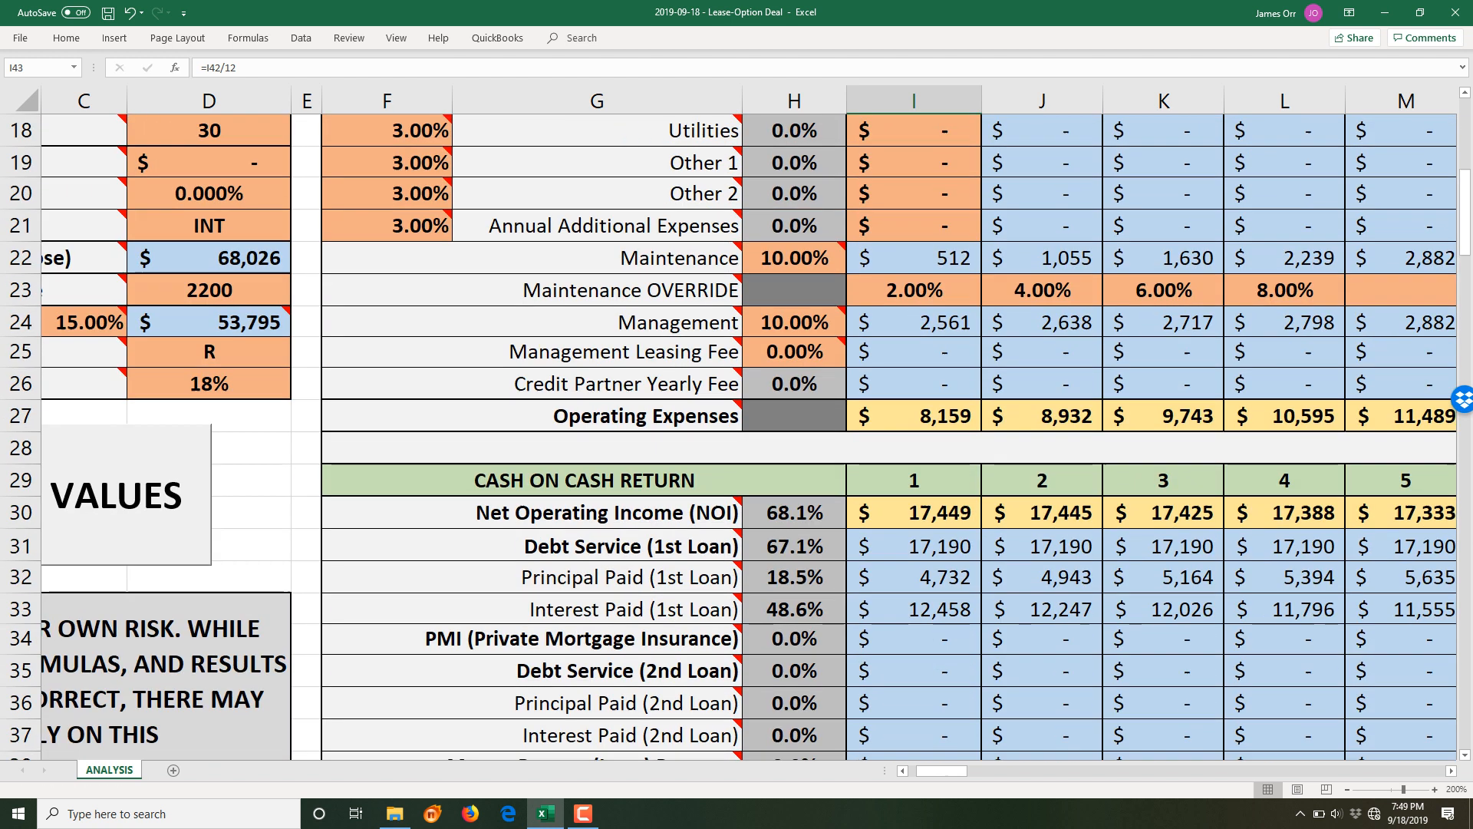
pyautogui.scroll(3, 794, 460)
pyautogui.click(795, 607)
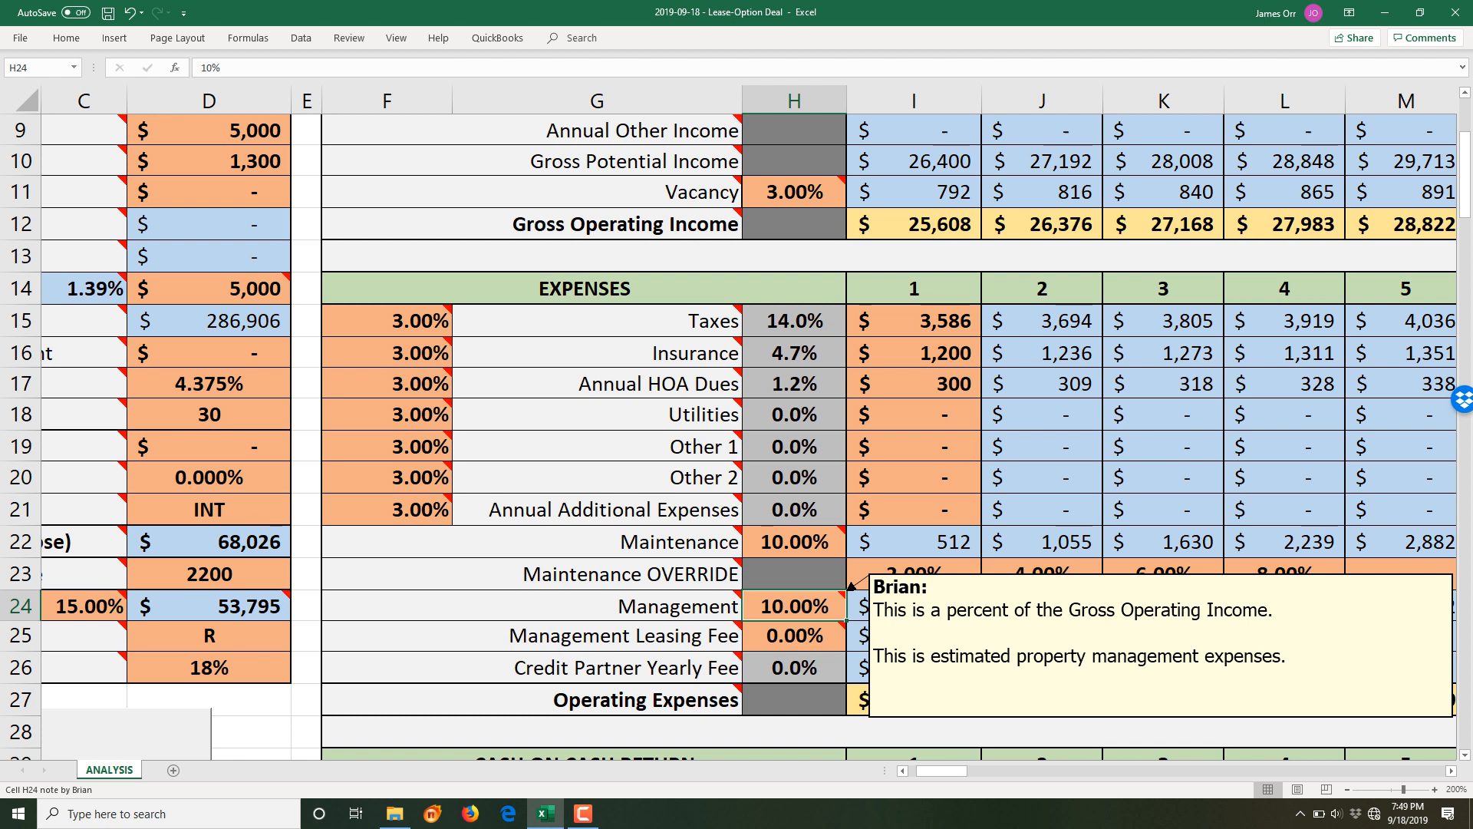
pyautogui.write('0')
pyautogui.press('Return')
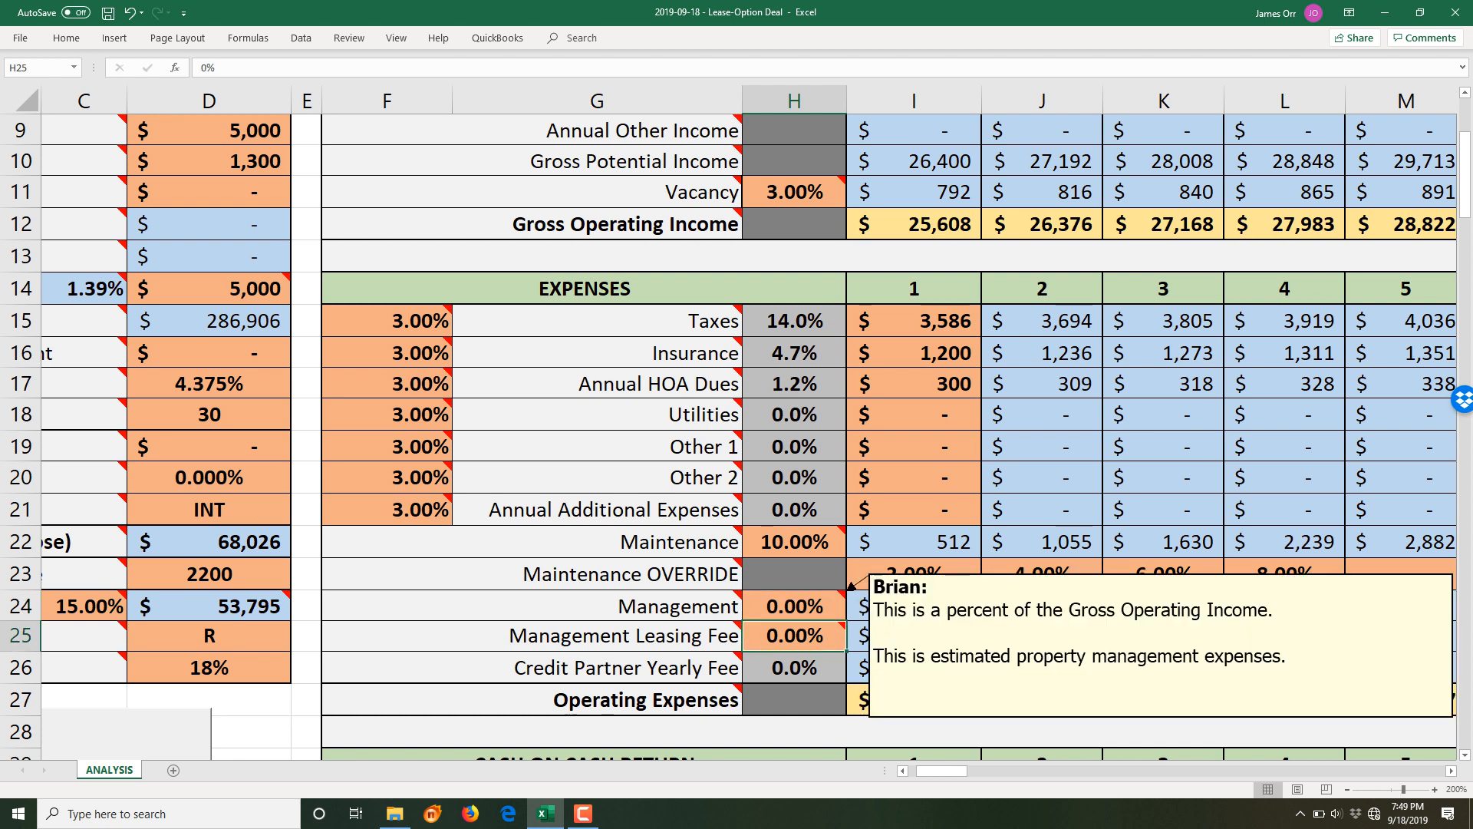
# - Review the year-1 Monthly Cash Flow, Cash on Cash ROI and Depreciation Amount formulas
pyautogui.scroll(-4, 737, 437)
pyautogui.scroll(-5, 890, 437)
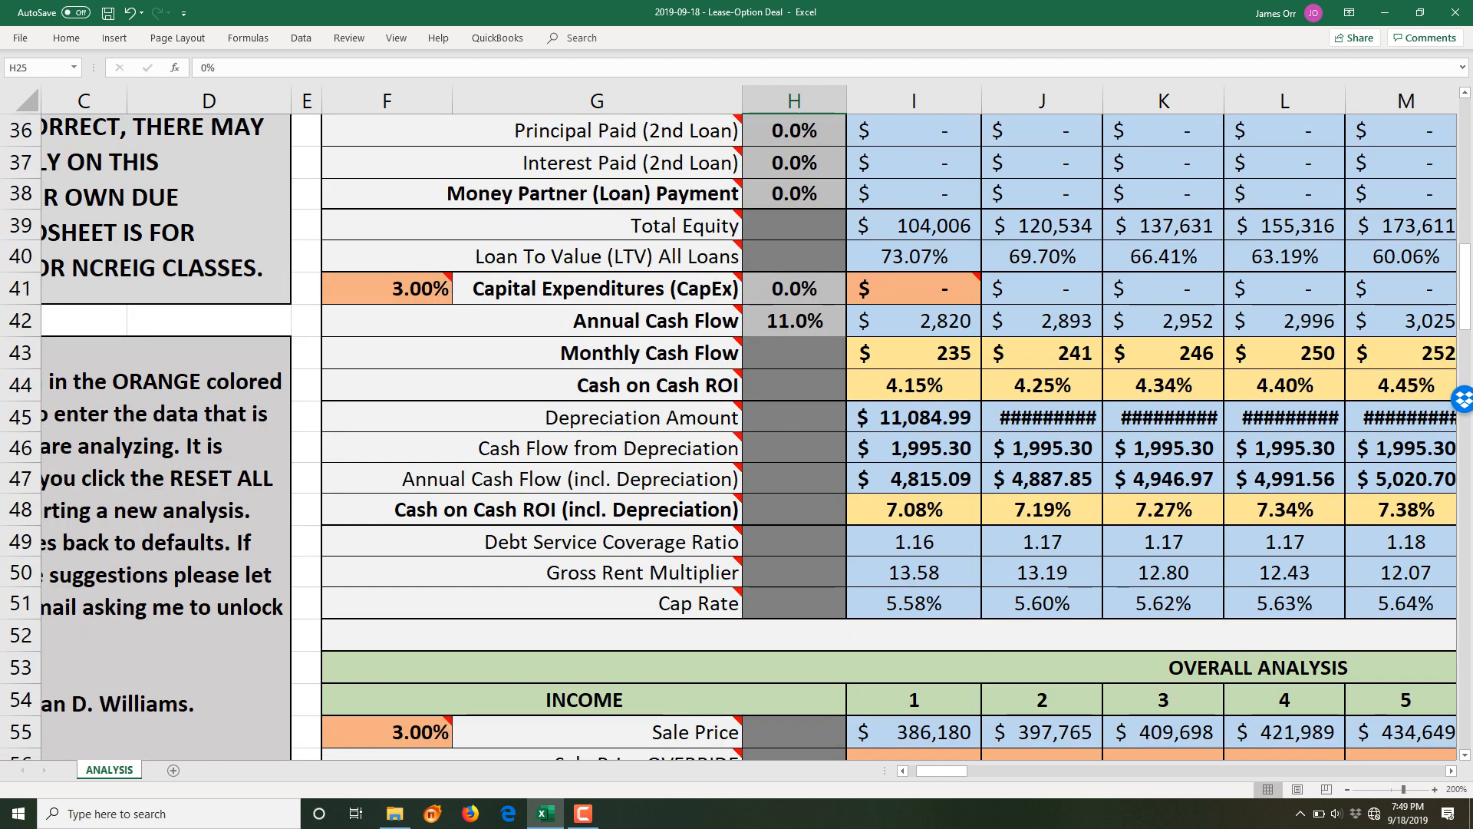
pyautogui.click(914, 354)
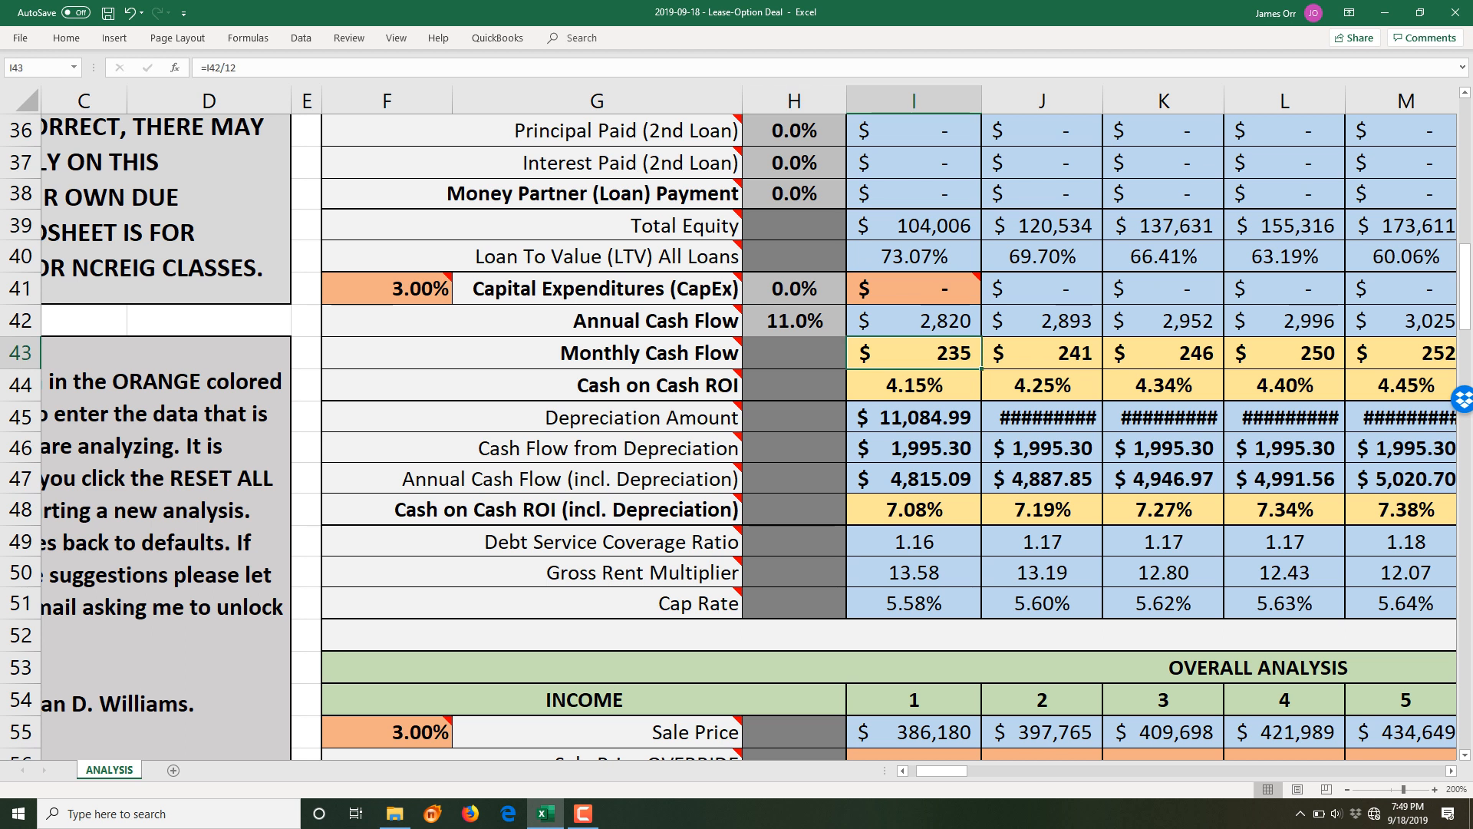
pyautogui.click(914, 386)
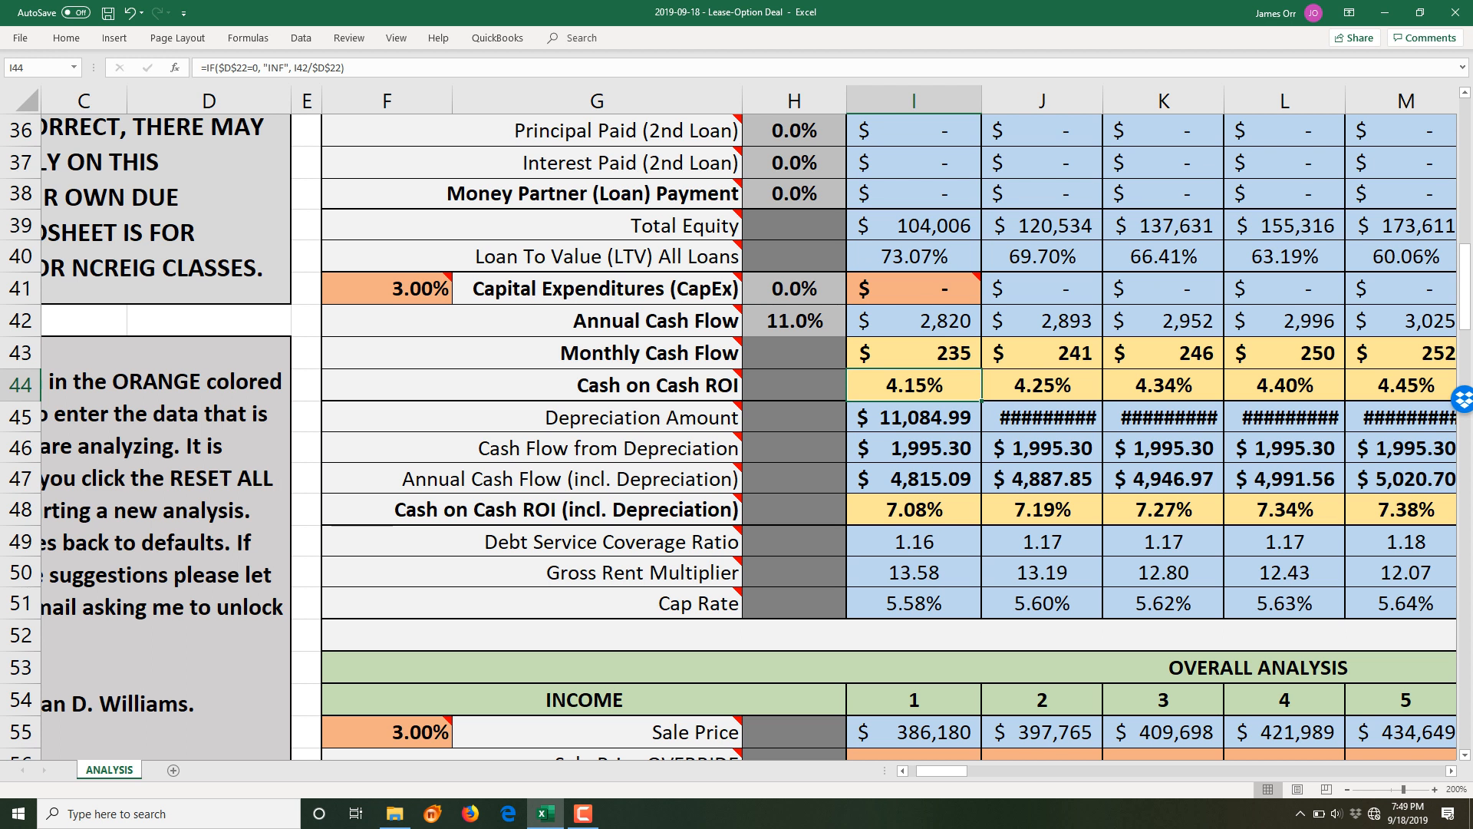
pyautogui.scroll(-1, 729, 435)
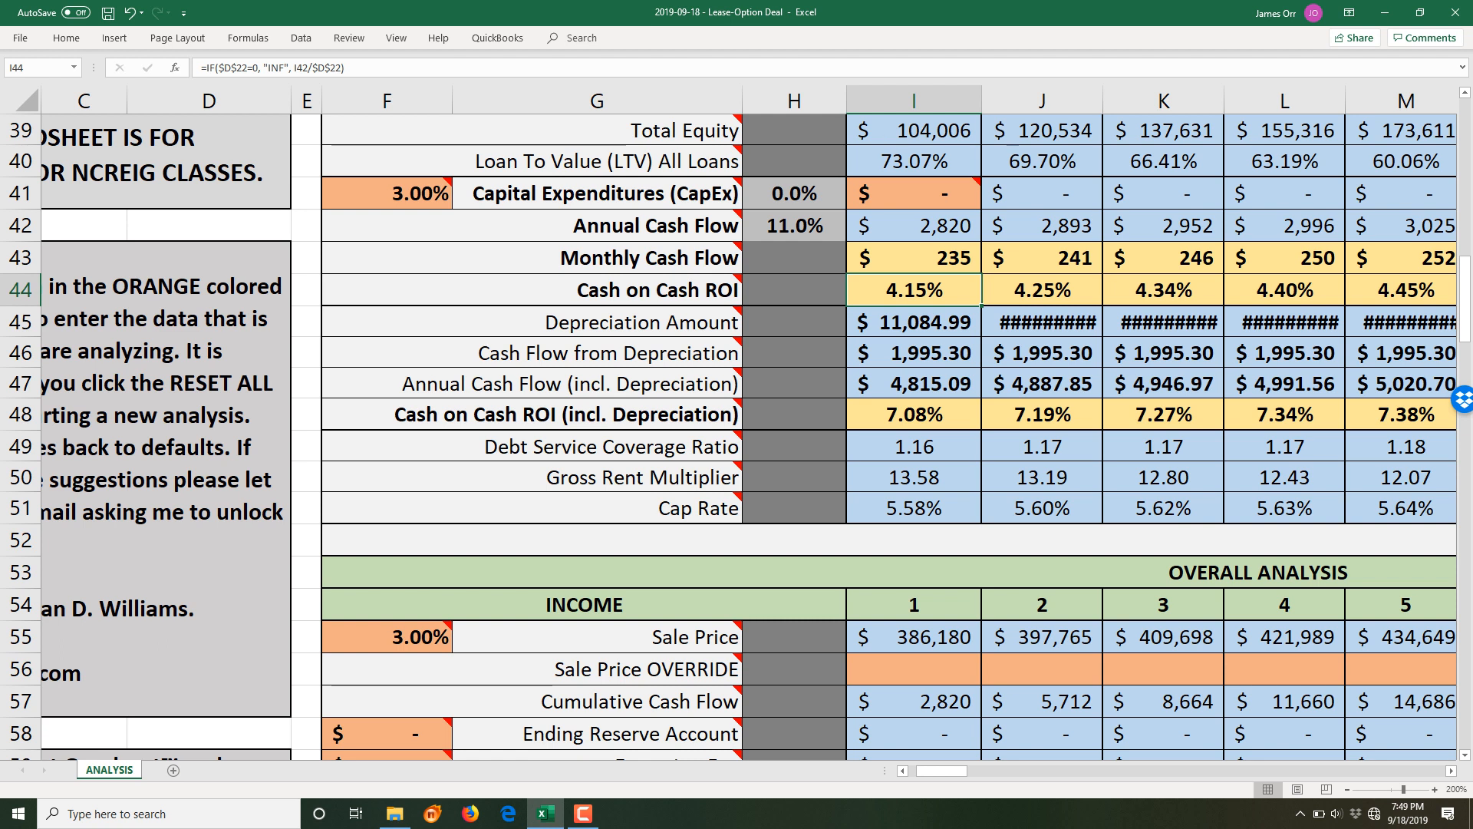
pyautogui.click(913, 322)
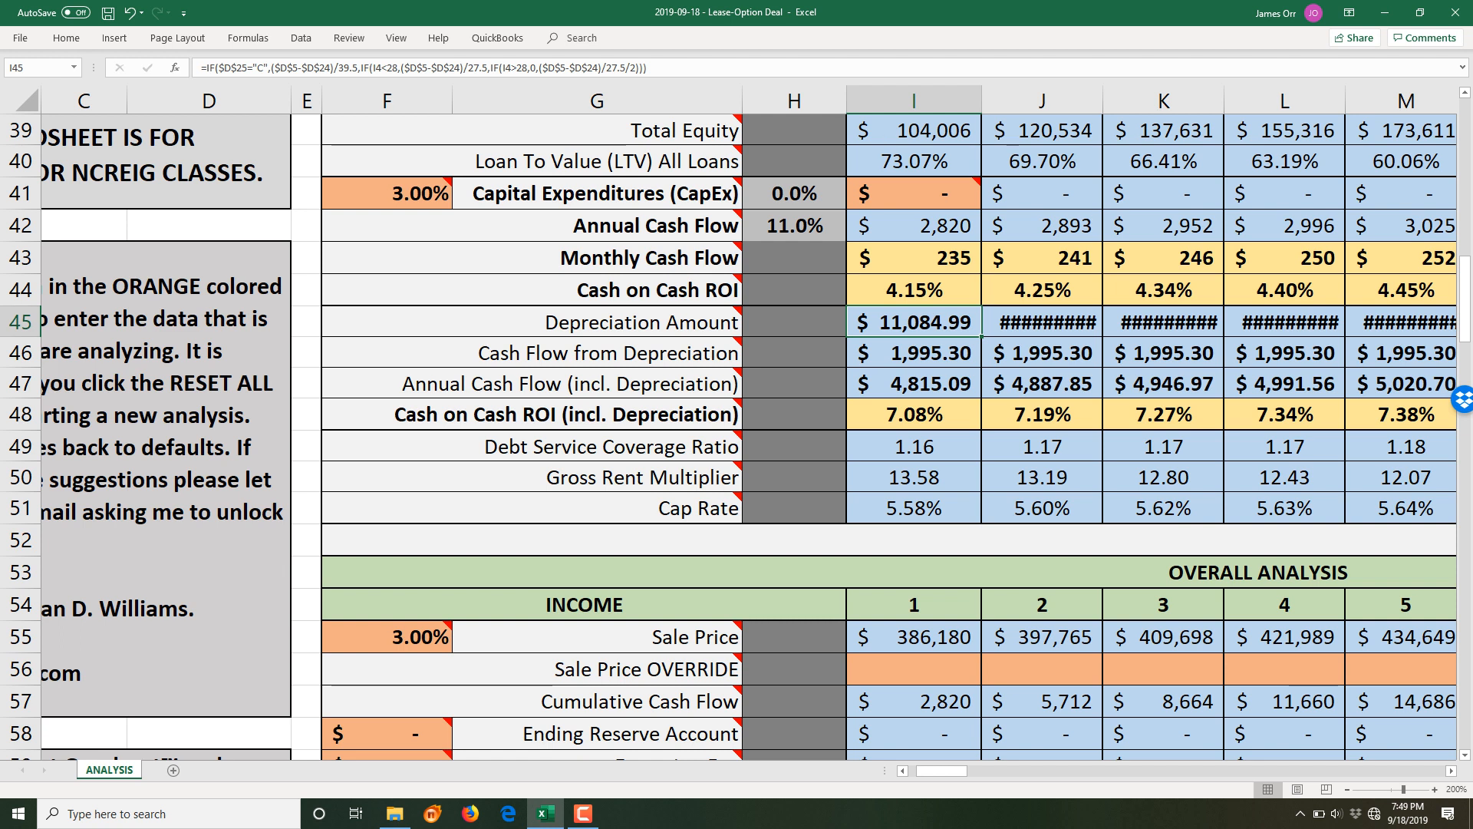
pyautogui.click(913, 353)
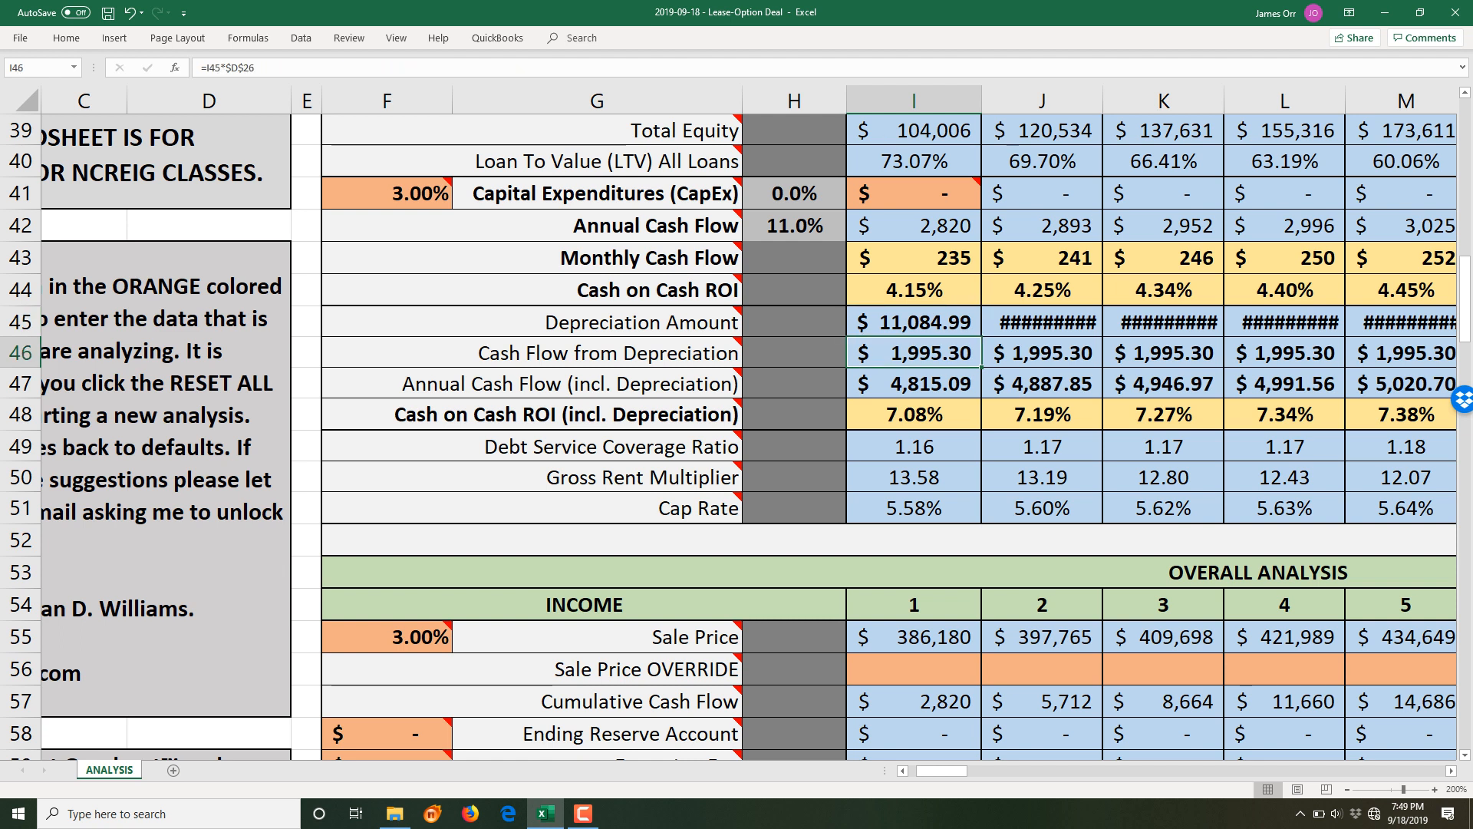
pyautogui.click(913, 322)
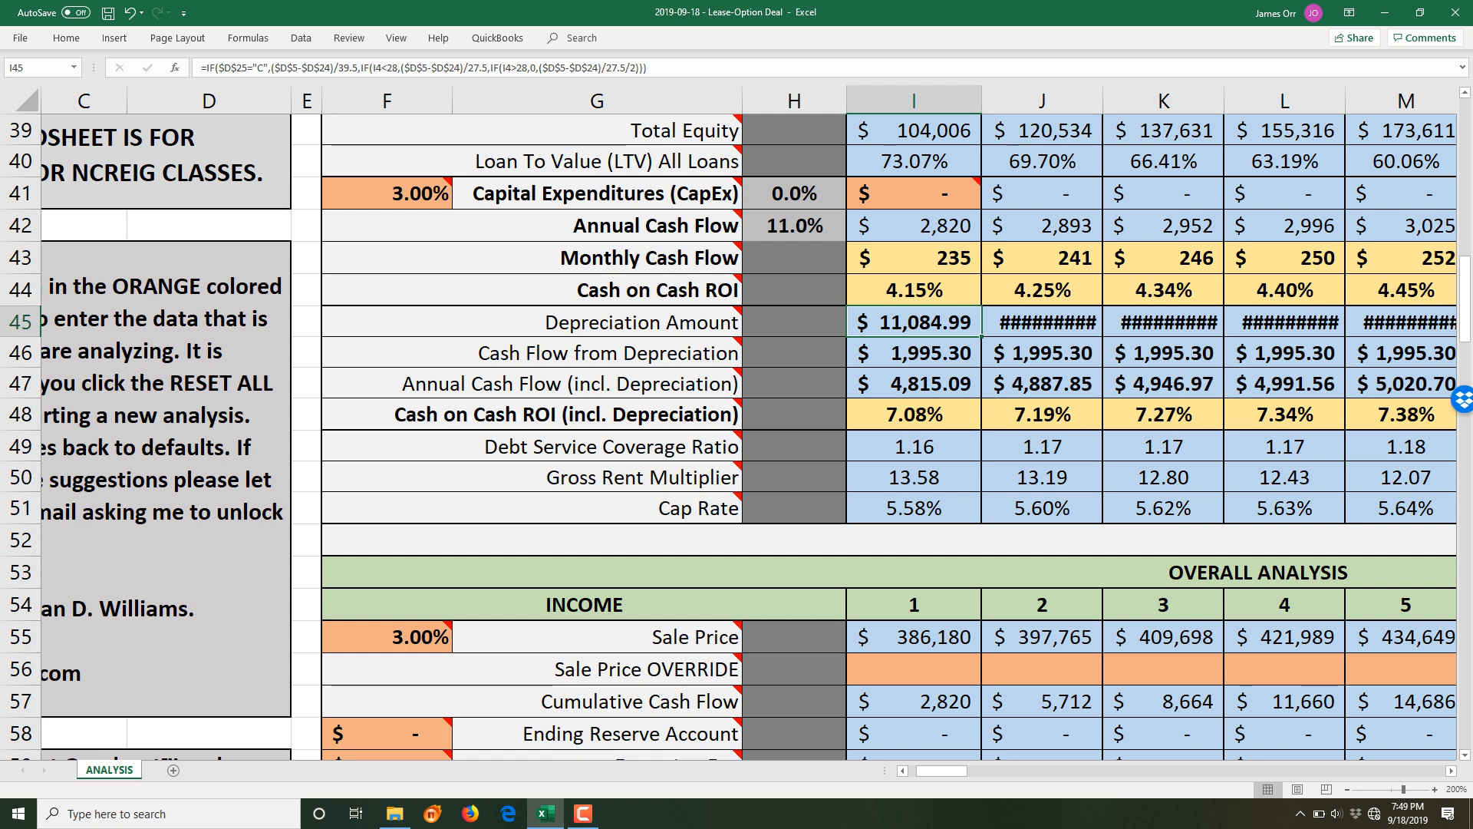
pyautogui.click(913, 353)
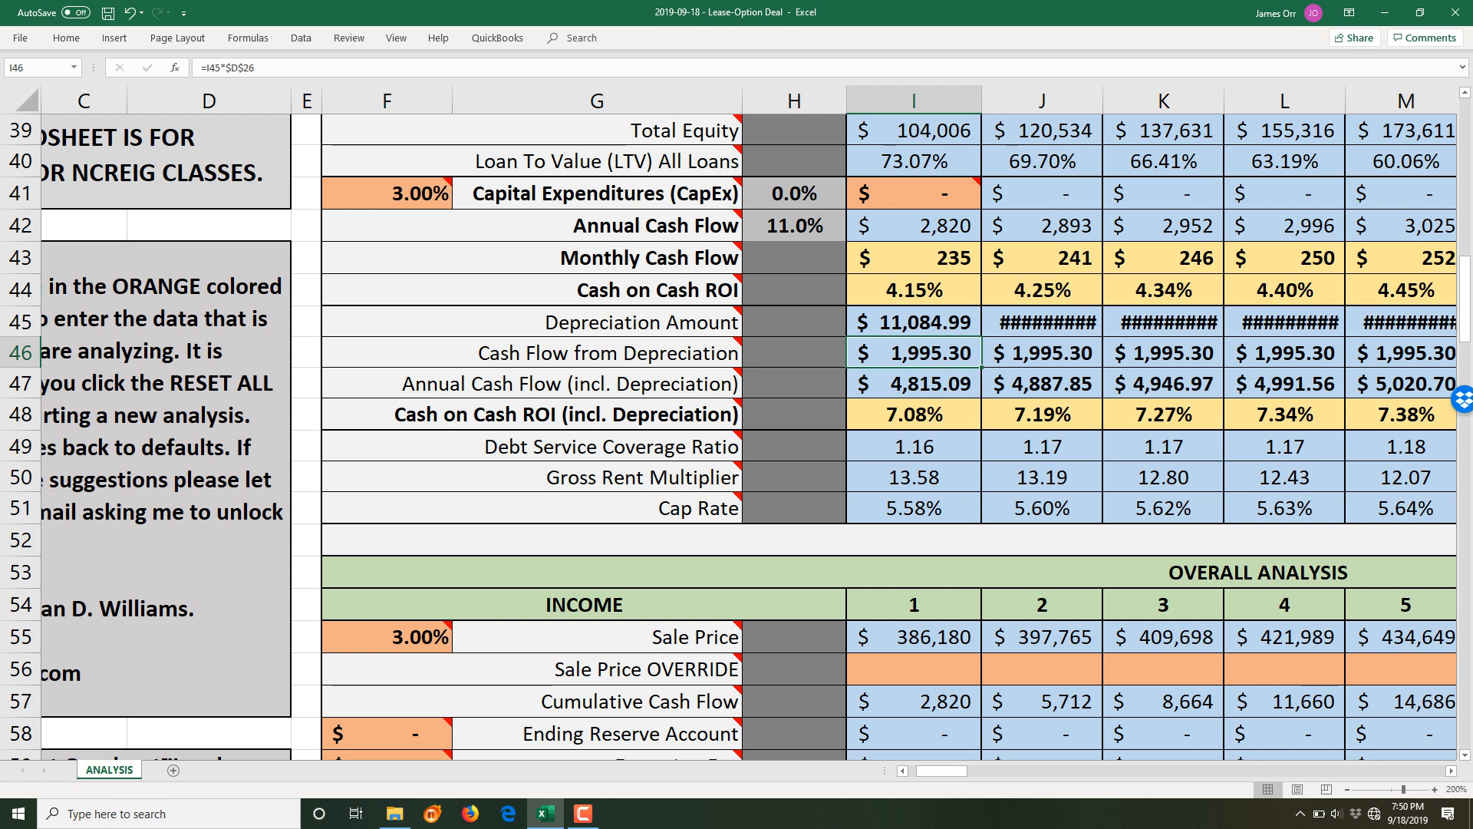
pyautogui.press('Down')
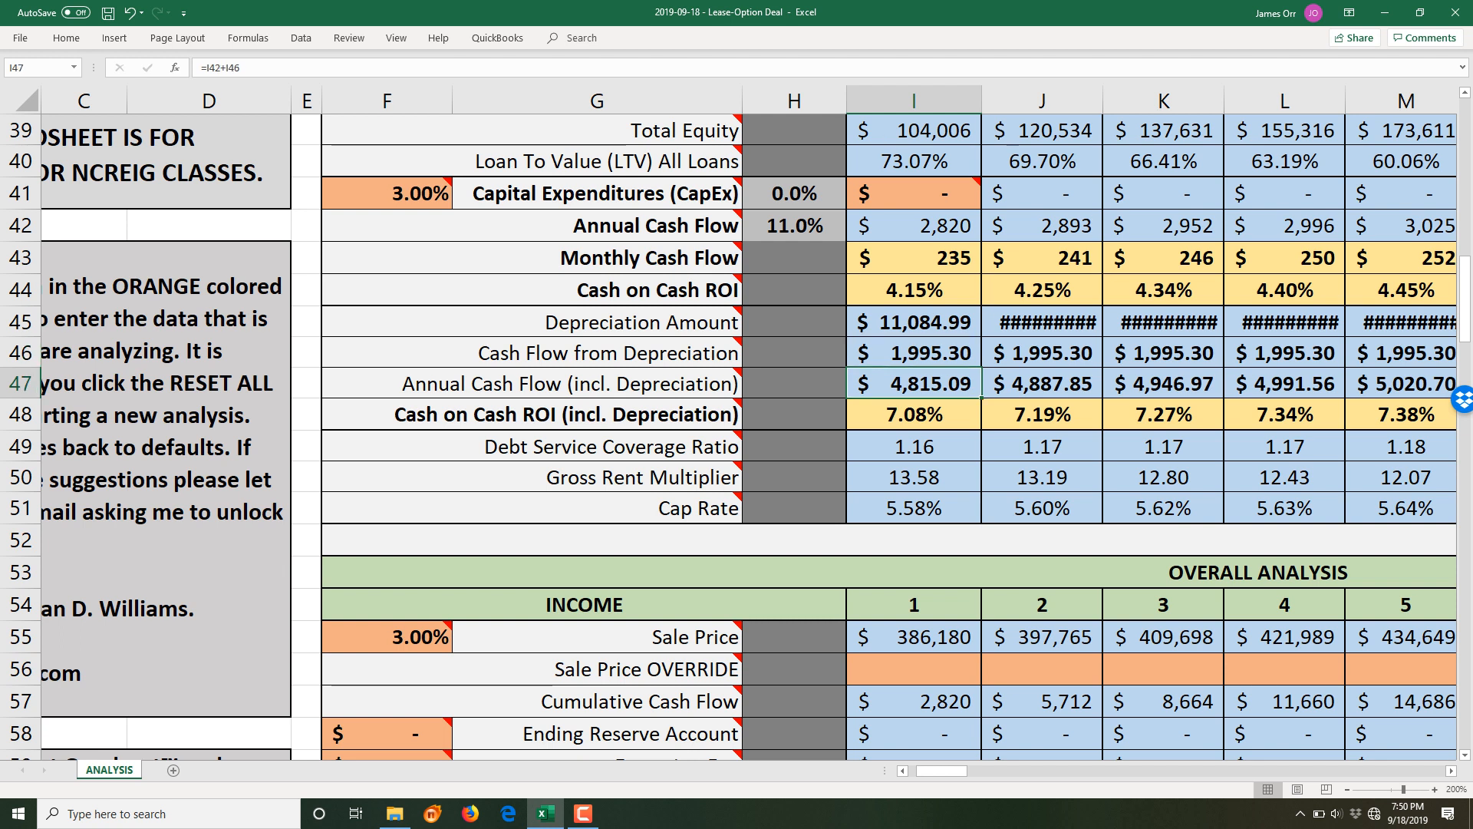
pyautogui.press('Up')
pyautogui.click(915, 226)
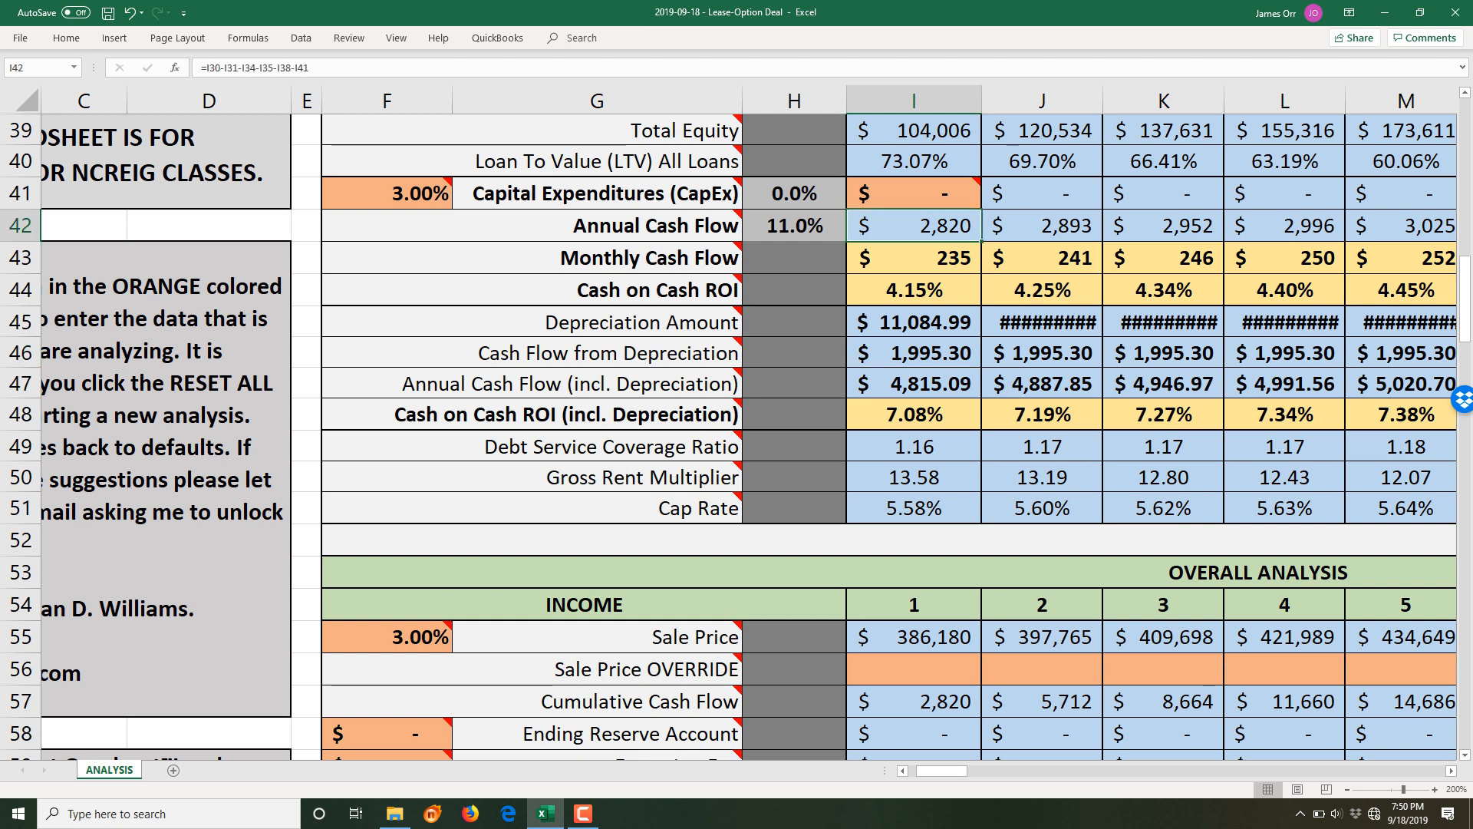
pyautogui.click(915, 383)
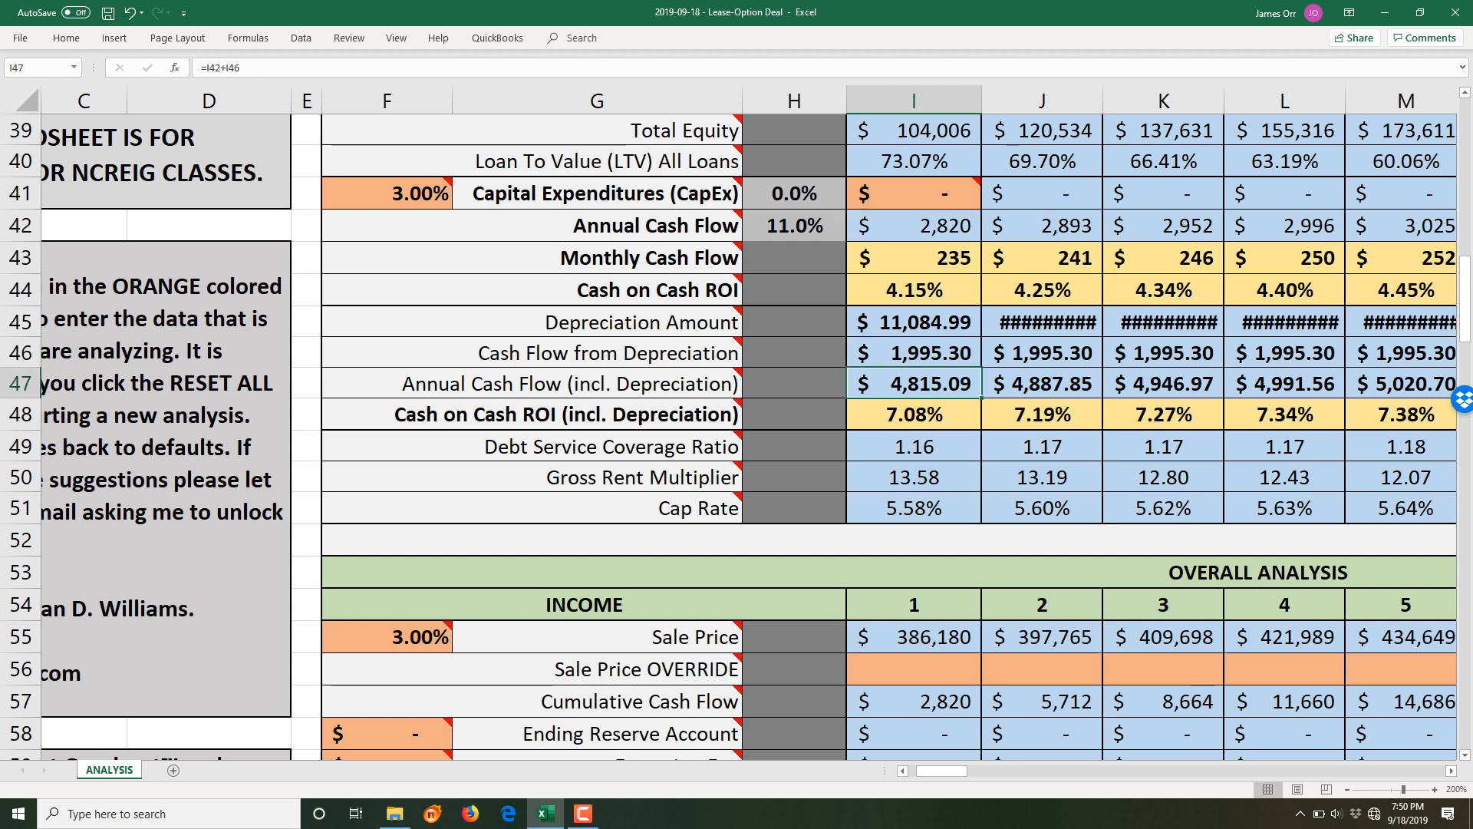
pyautogui.click(914, 415)
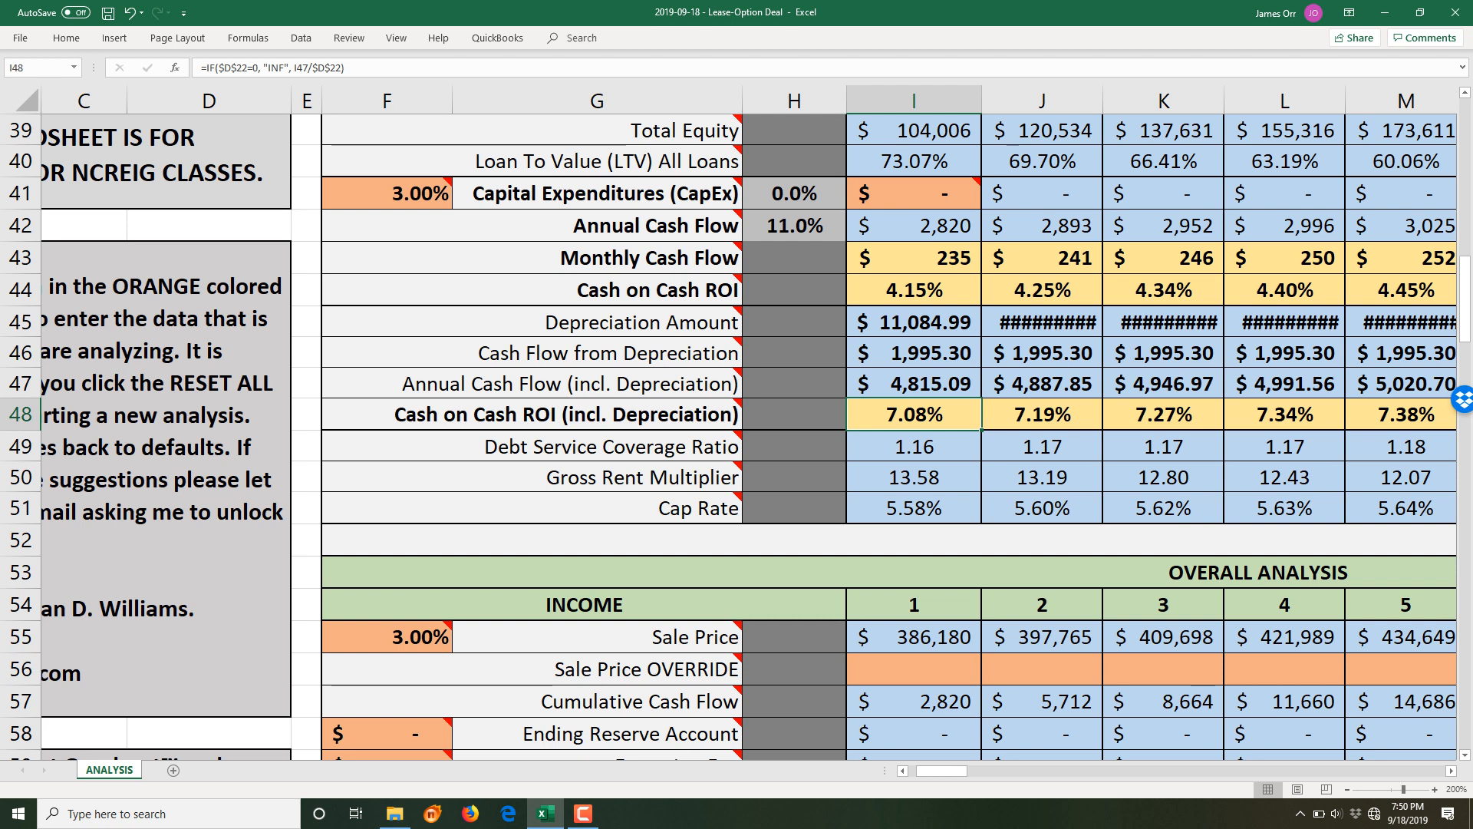
pyautogui.press('Down')
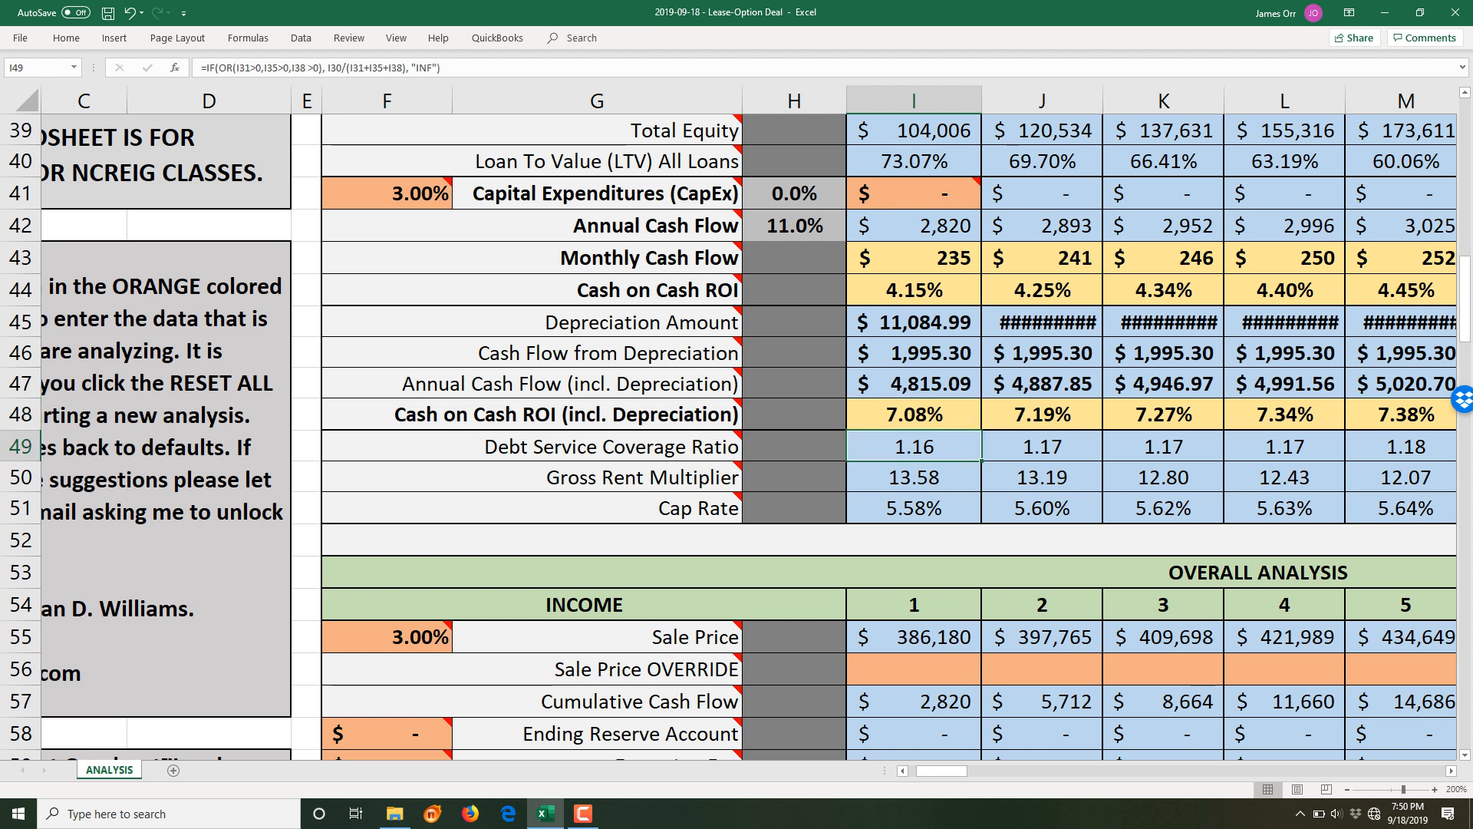
pyautogui.press('Down')
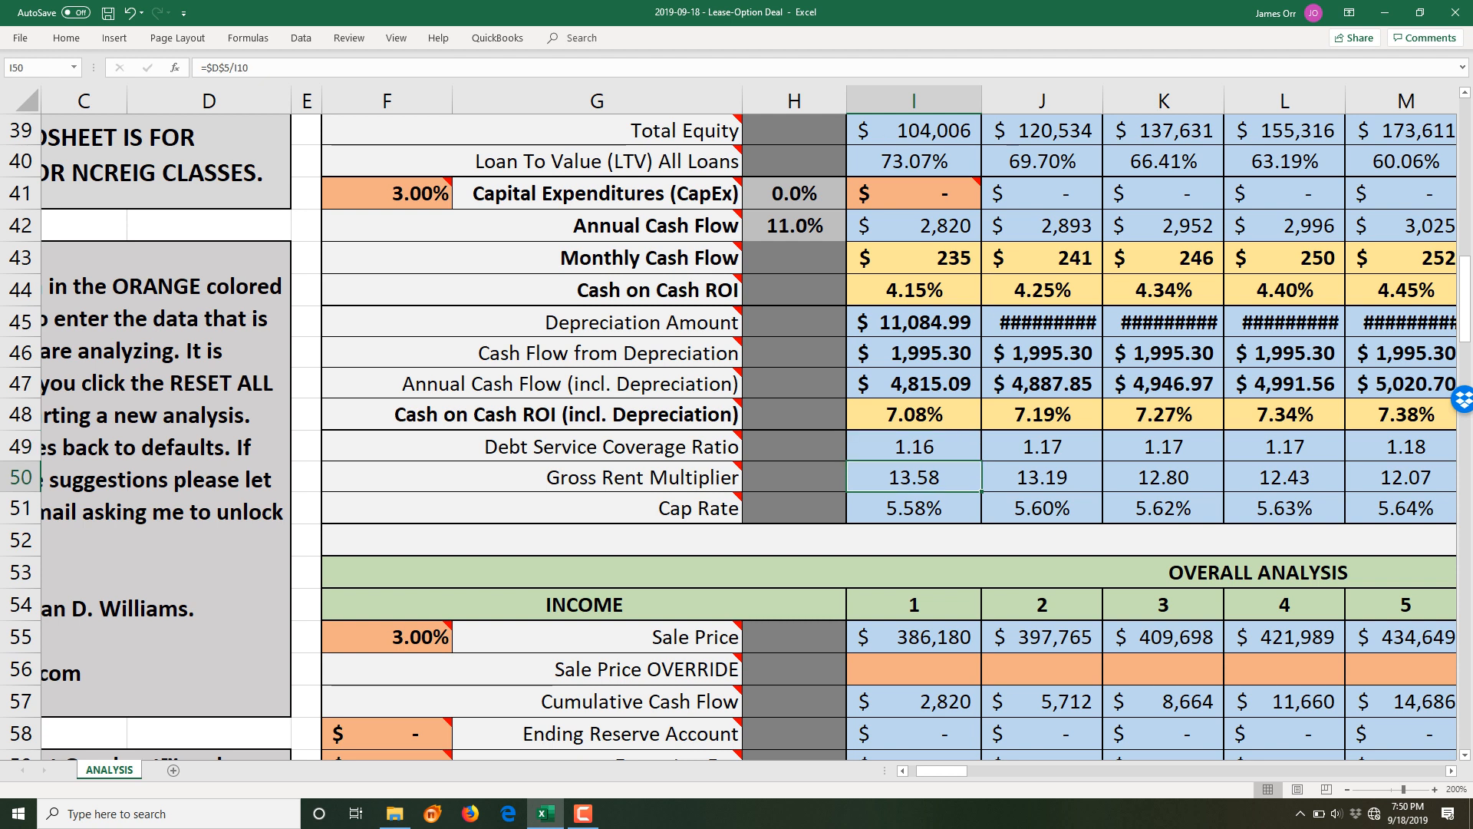
pyautogui.press('Down')
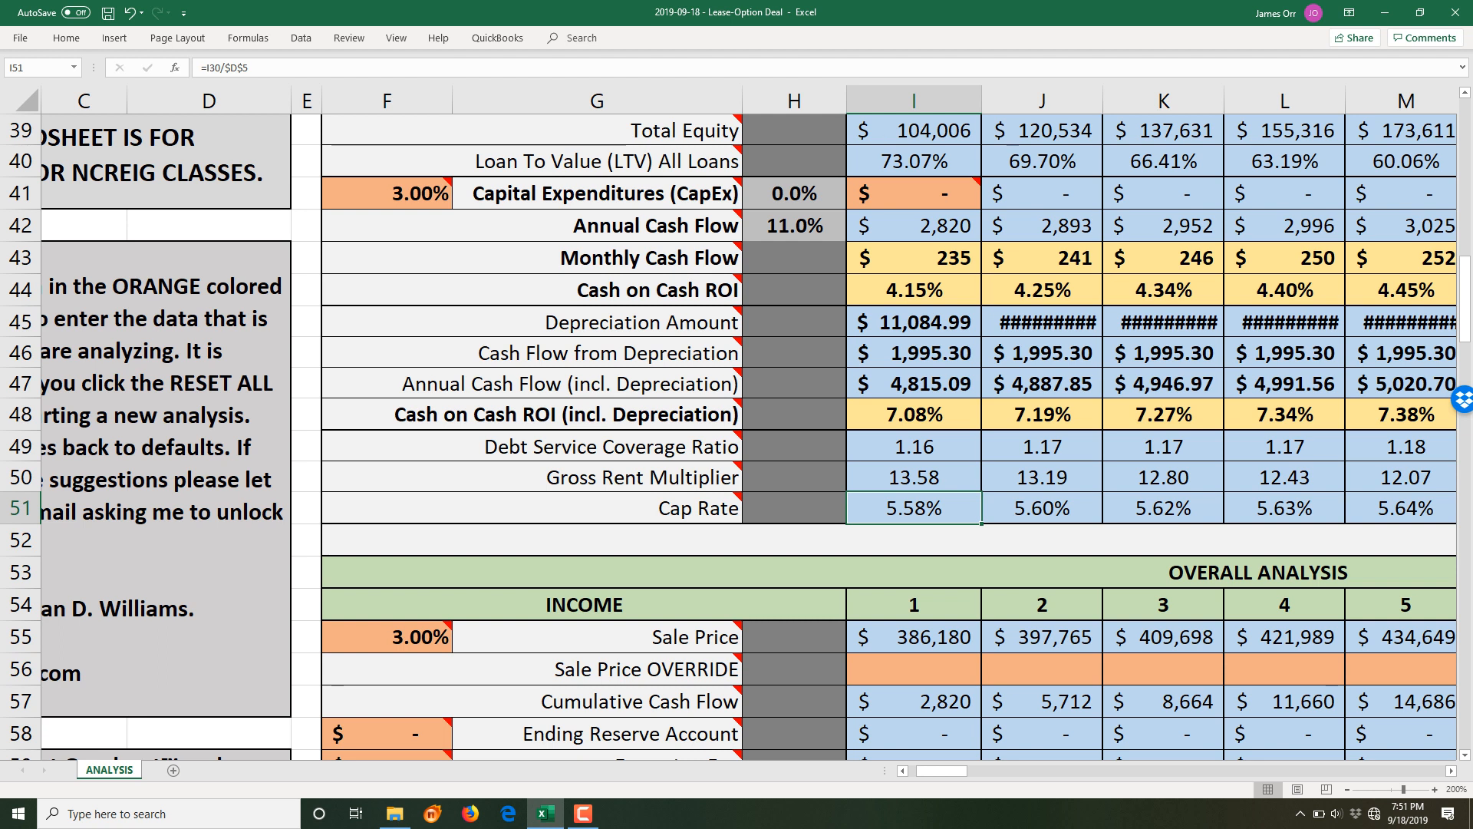
pyautogui.scroll(-3, 890, 436)
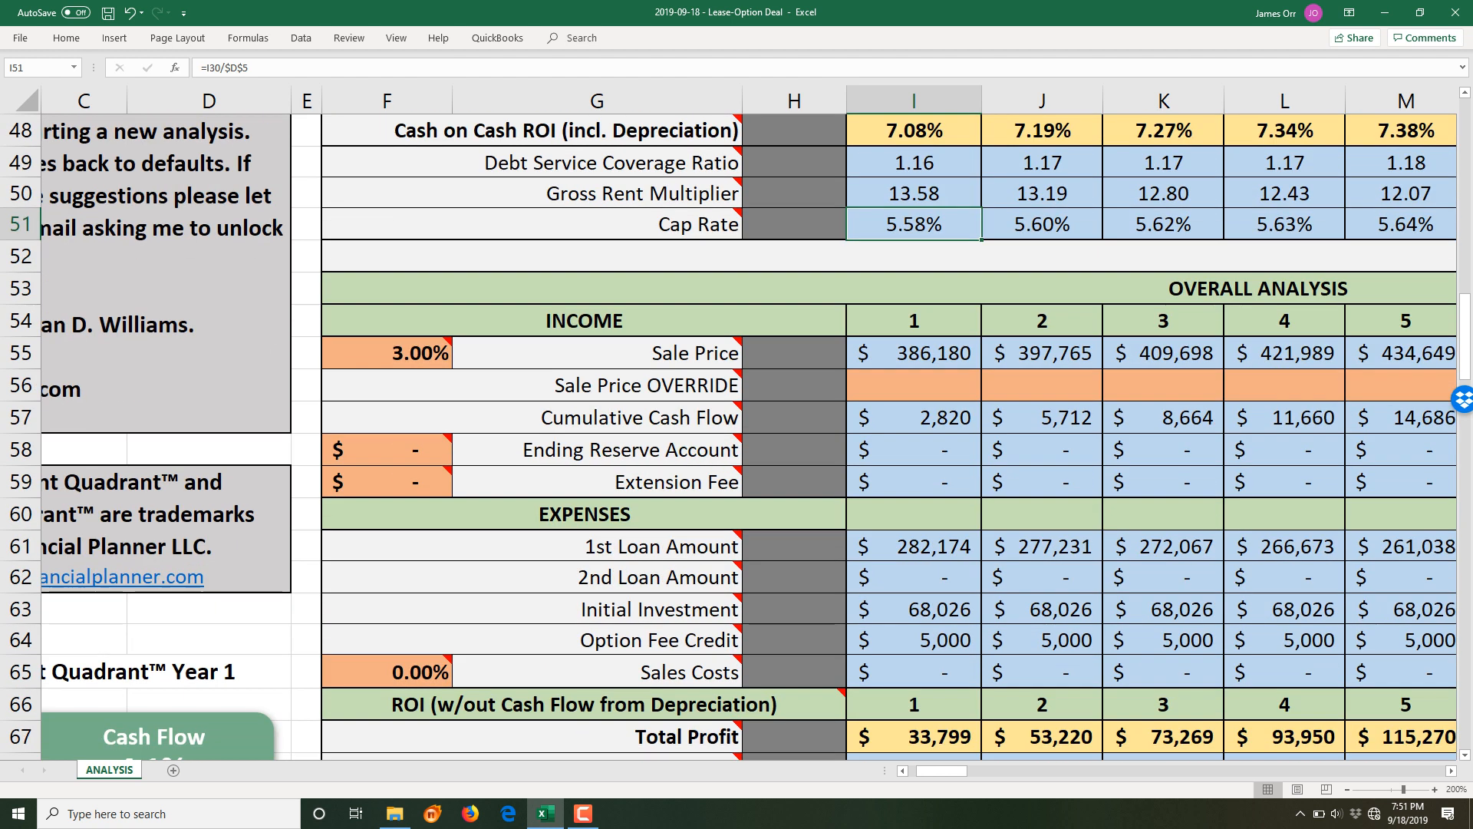
pyautogui.click(387, 354)
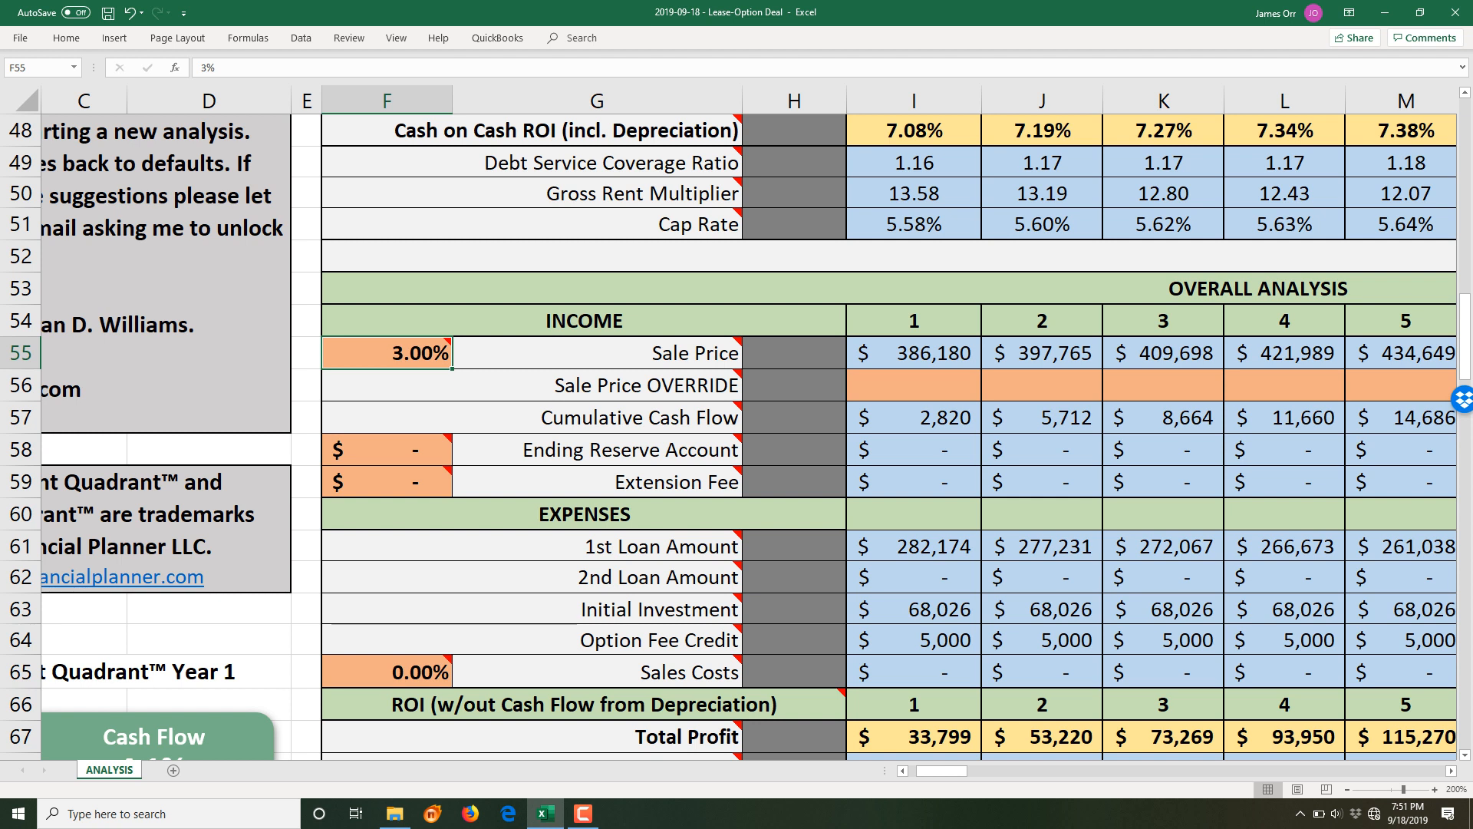
pyautogui.moveTo(387, 354)
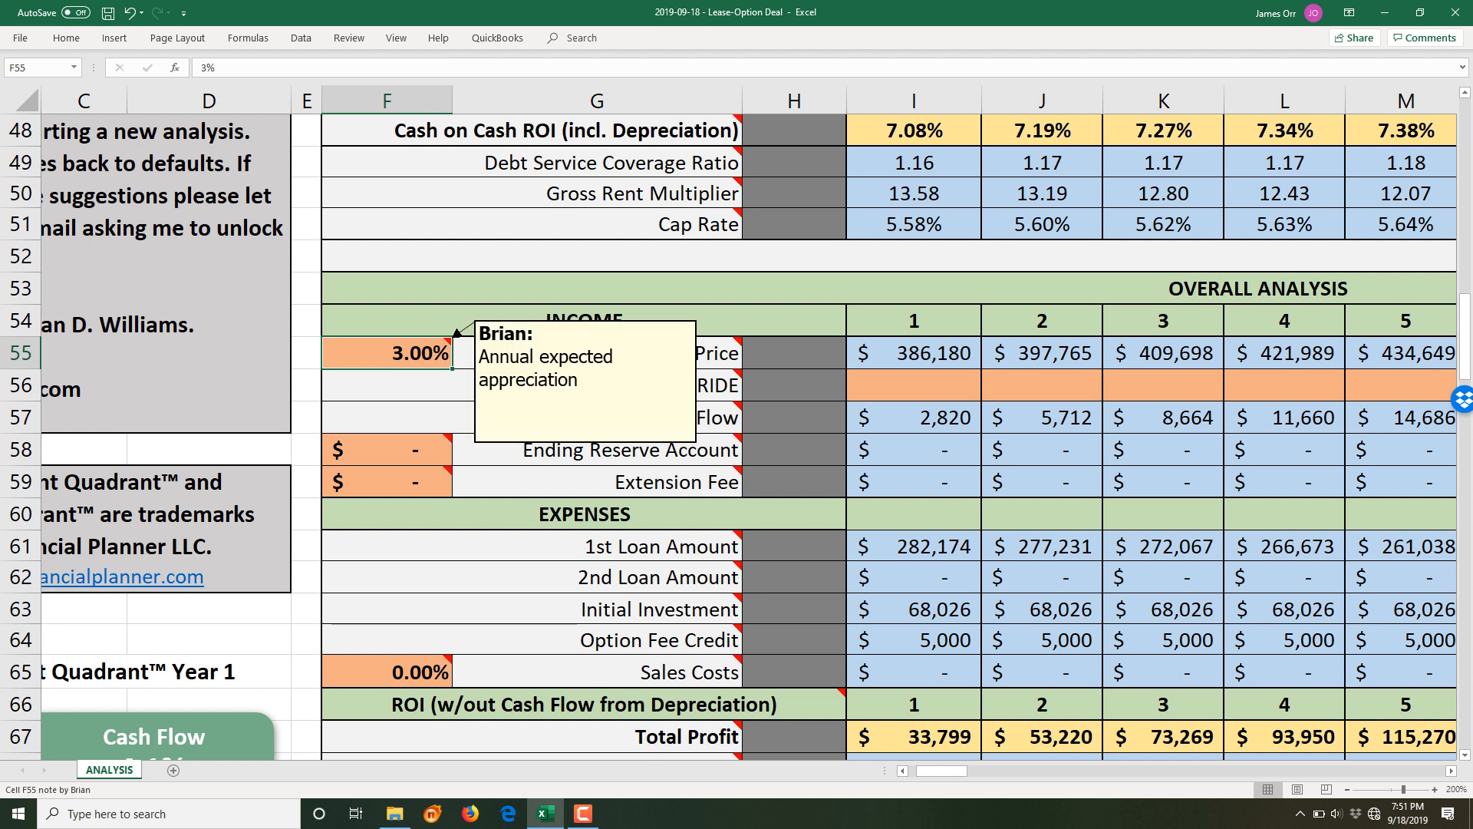
pyautogui.click(913, 353)
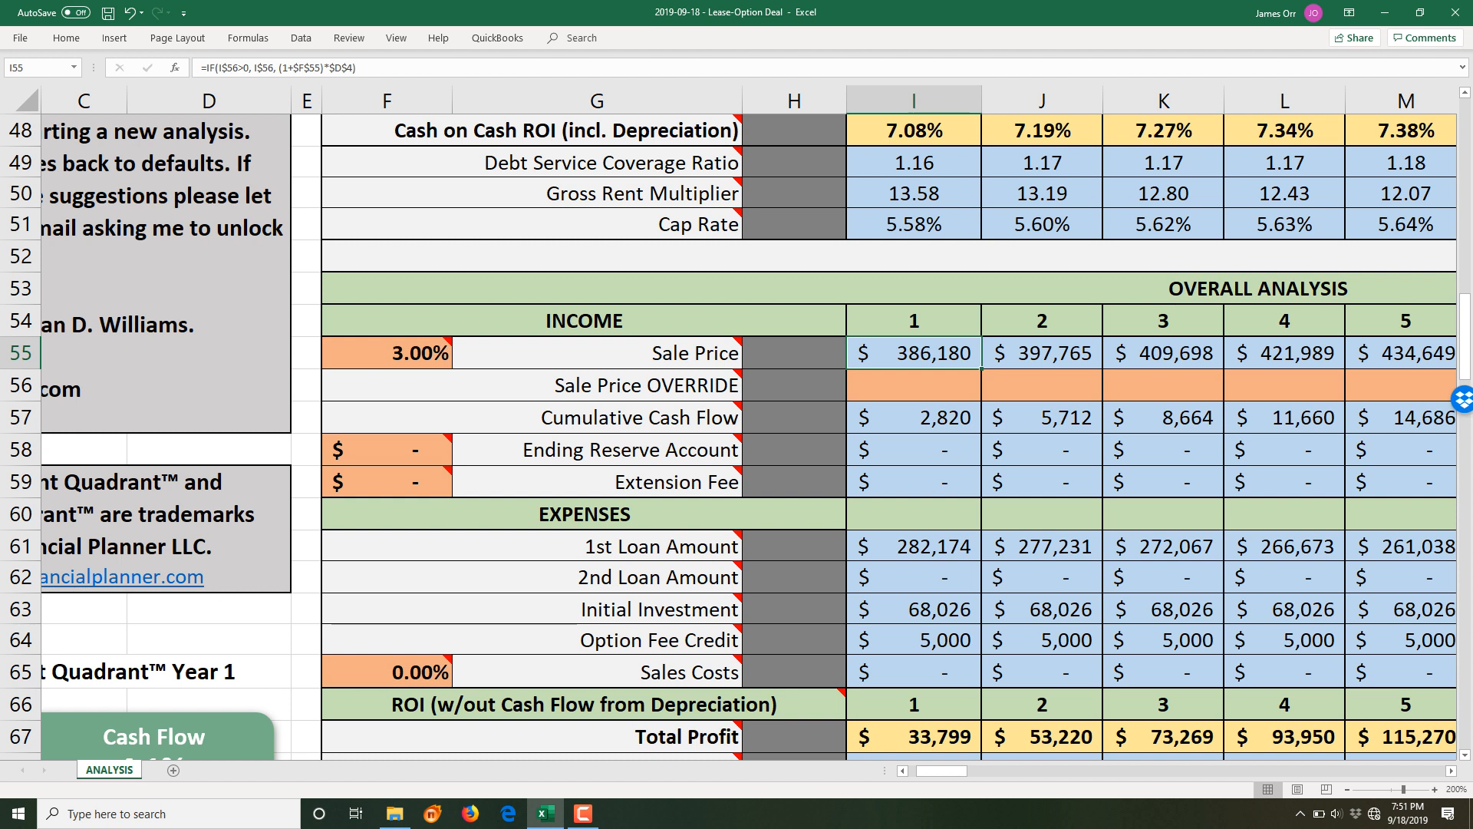
# - Enter Sale Price overrides of 389,900, 399,900 and 409,900 for years 1–3
pyautogui.click(914, 385)
pyautogui.write('389900')
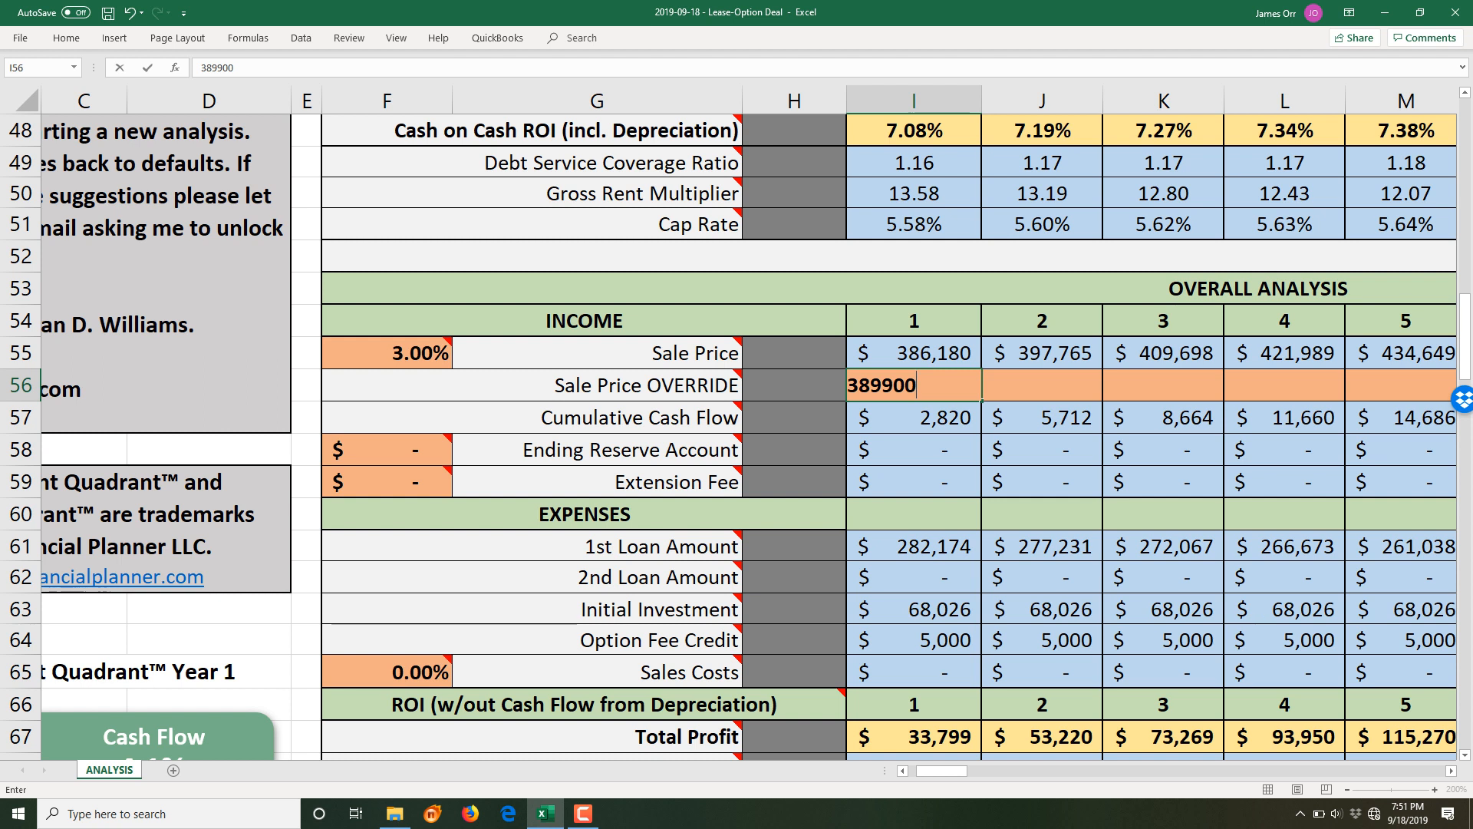
pyautogui.press('Tab')
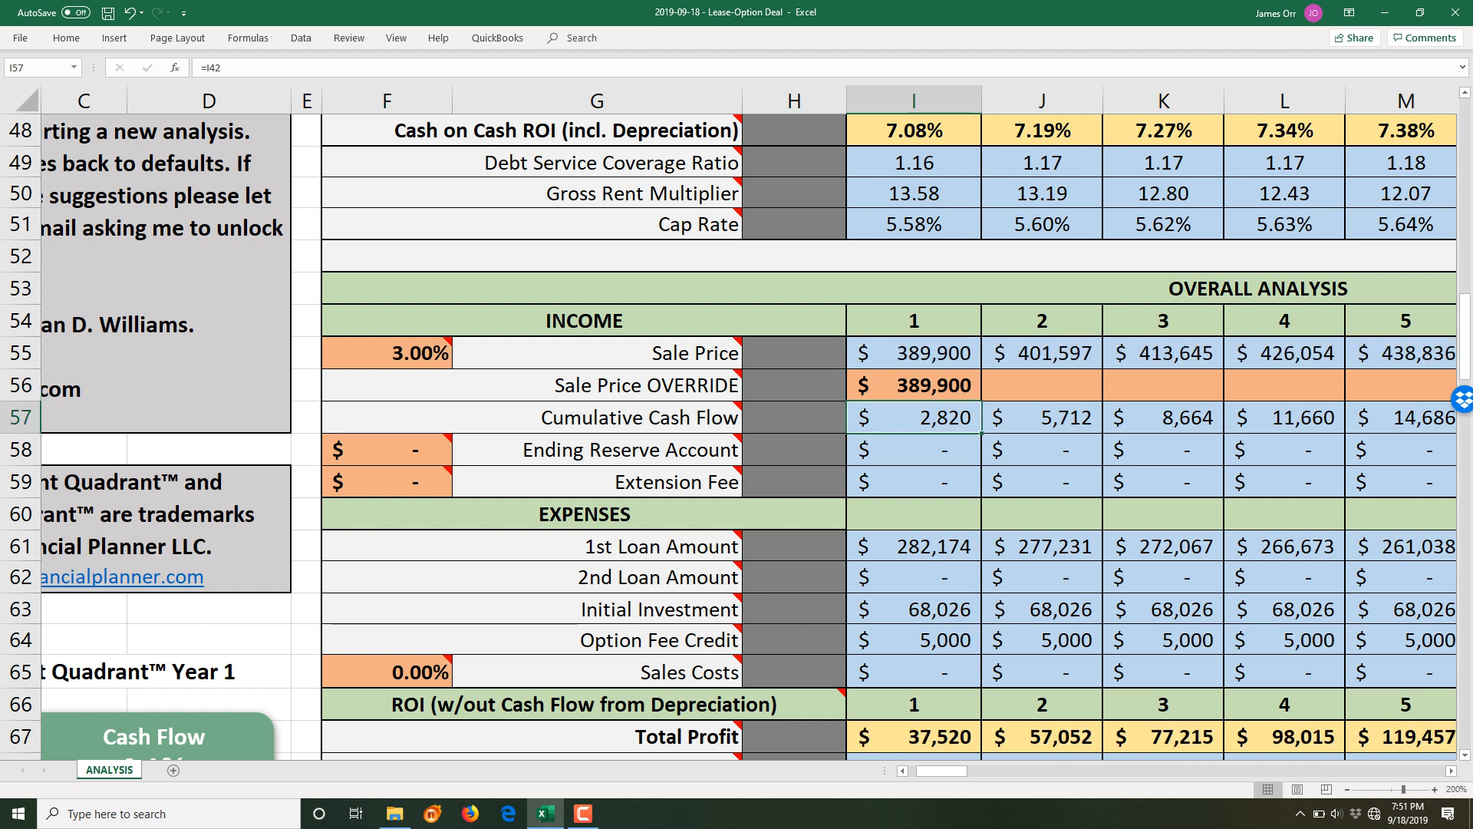
pyautogui.write('399900')
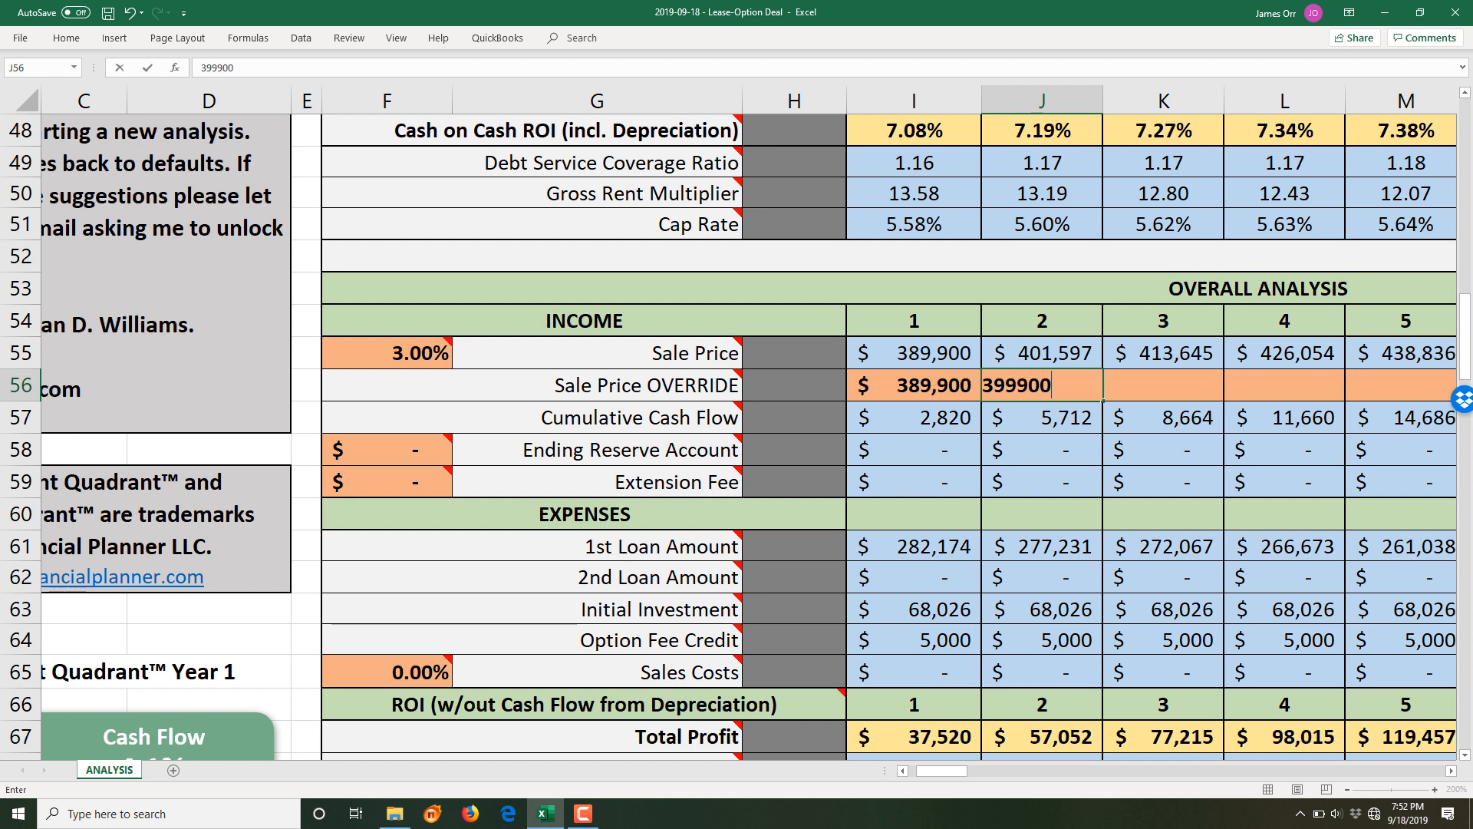
pyautogui.press('Tab')
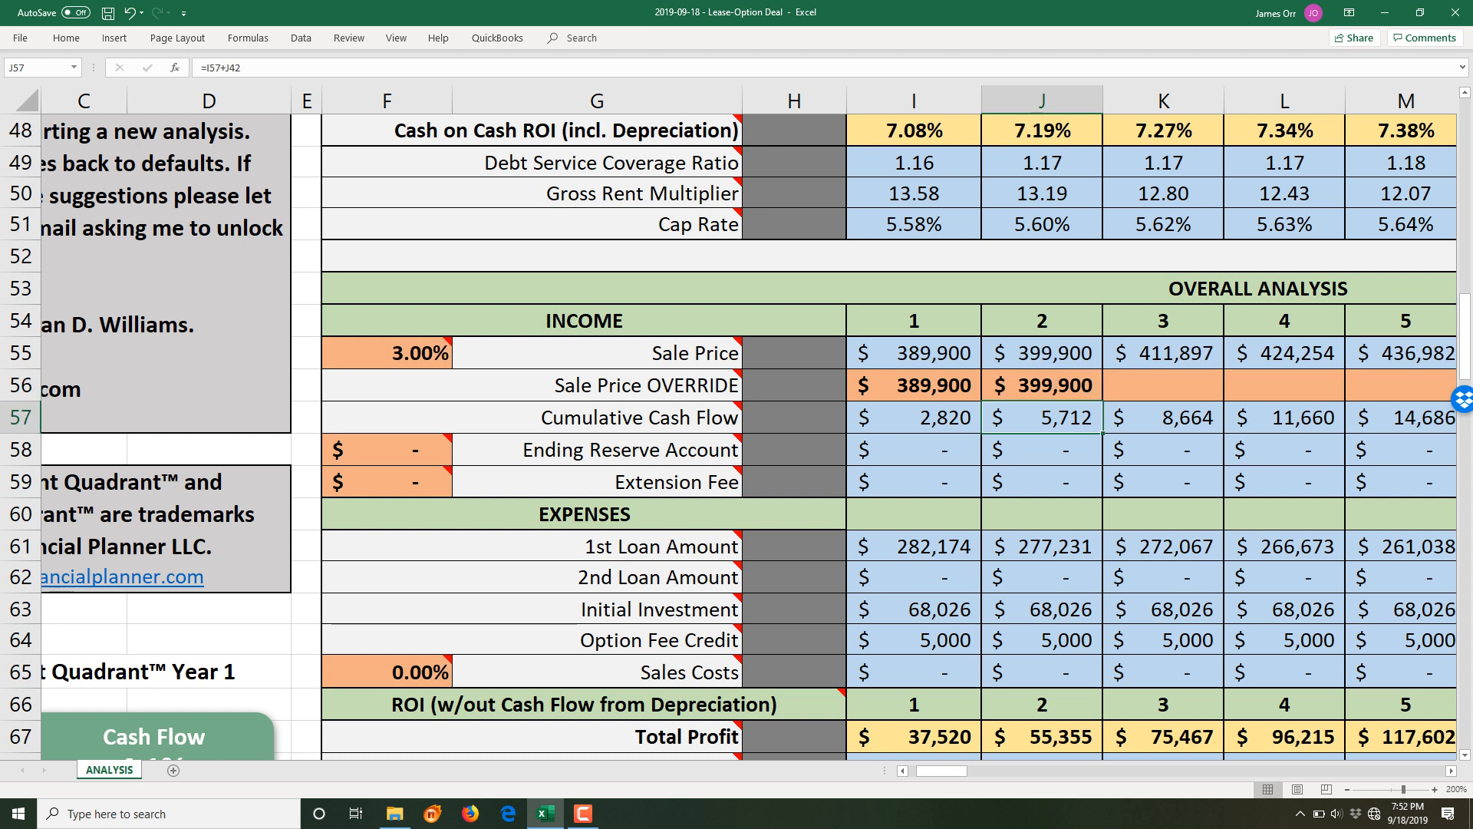
pyautogui.write('409900')
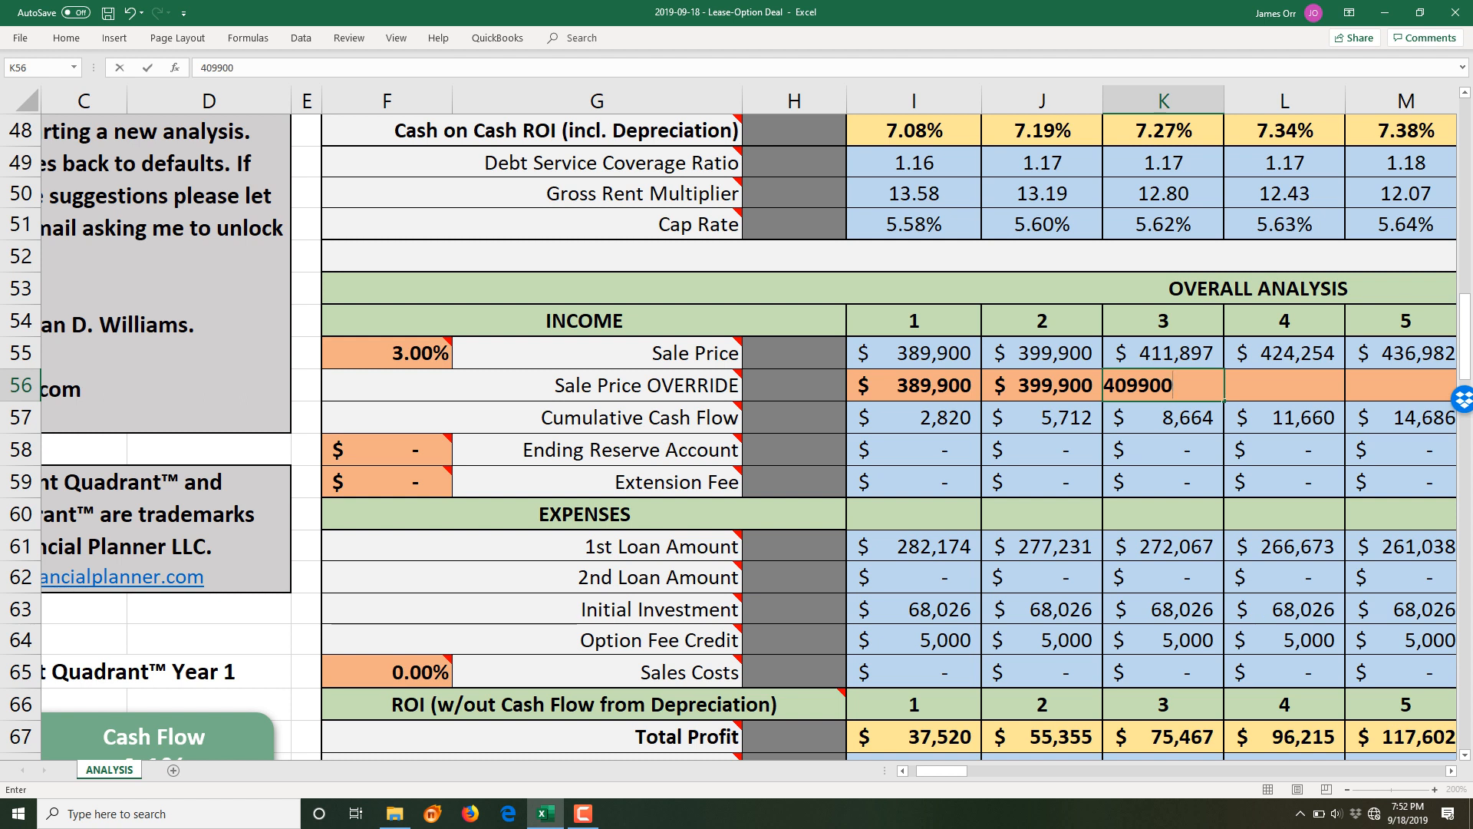
pyautogui.press('Return')
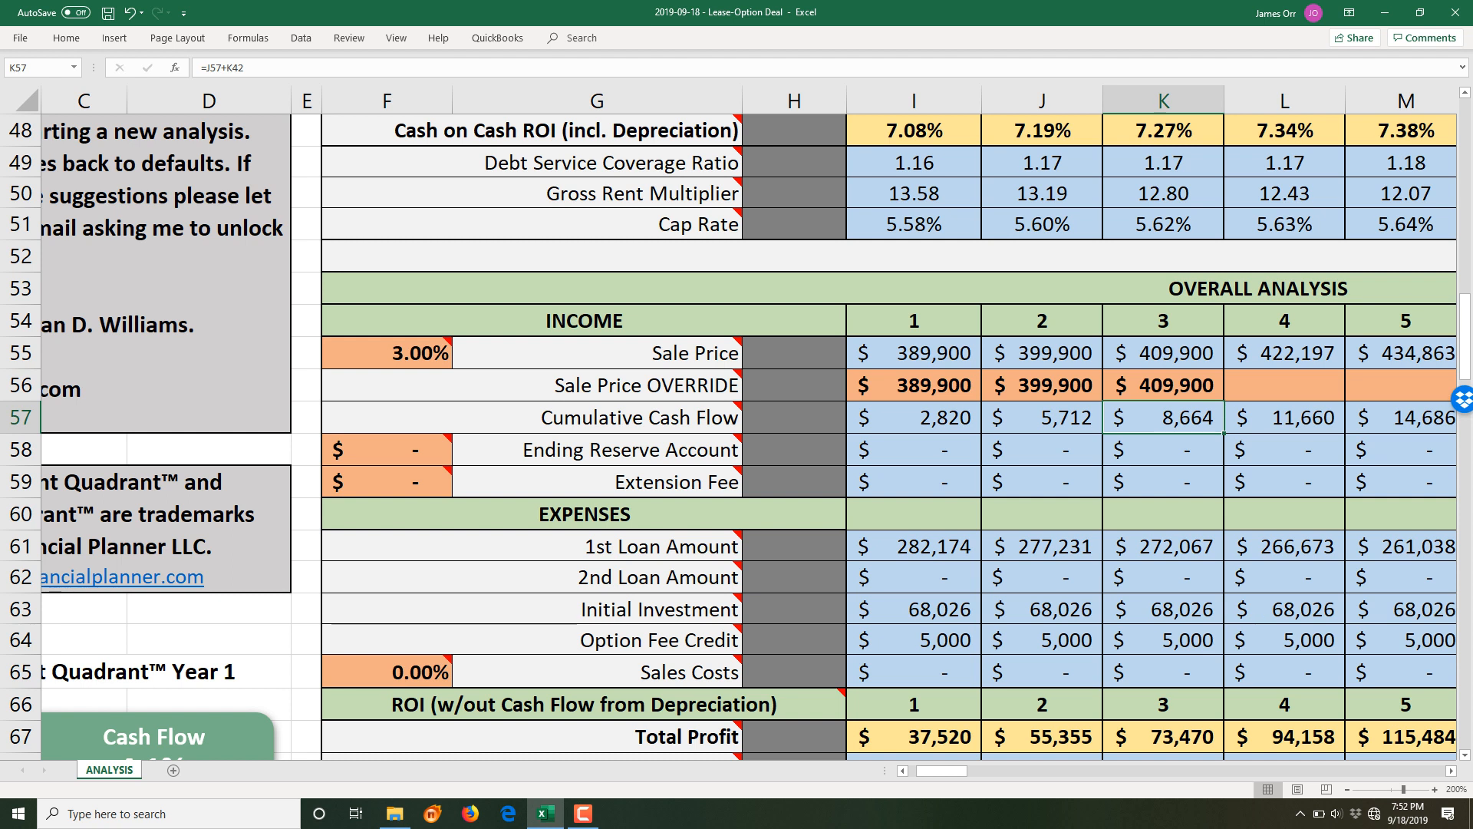
pyautogui.click(914, 418)
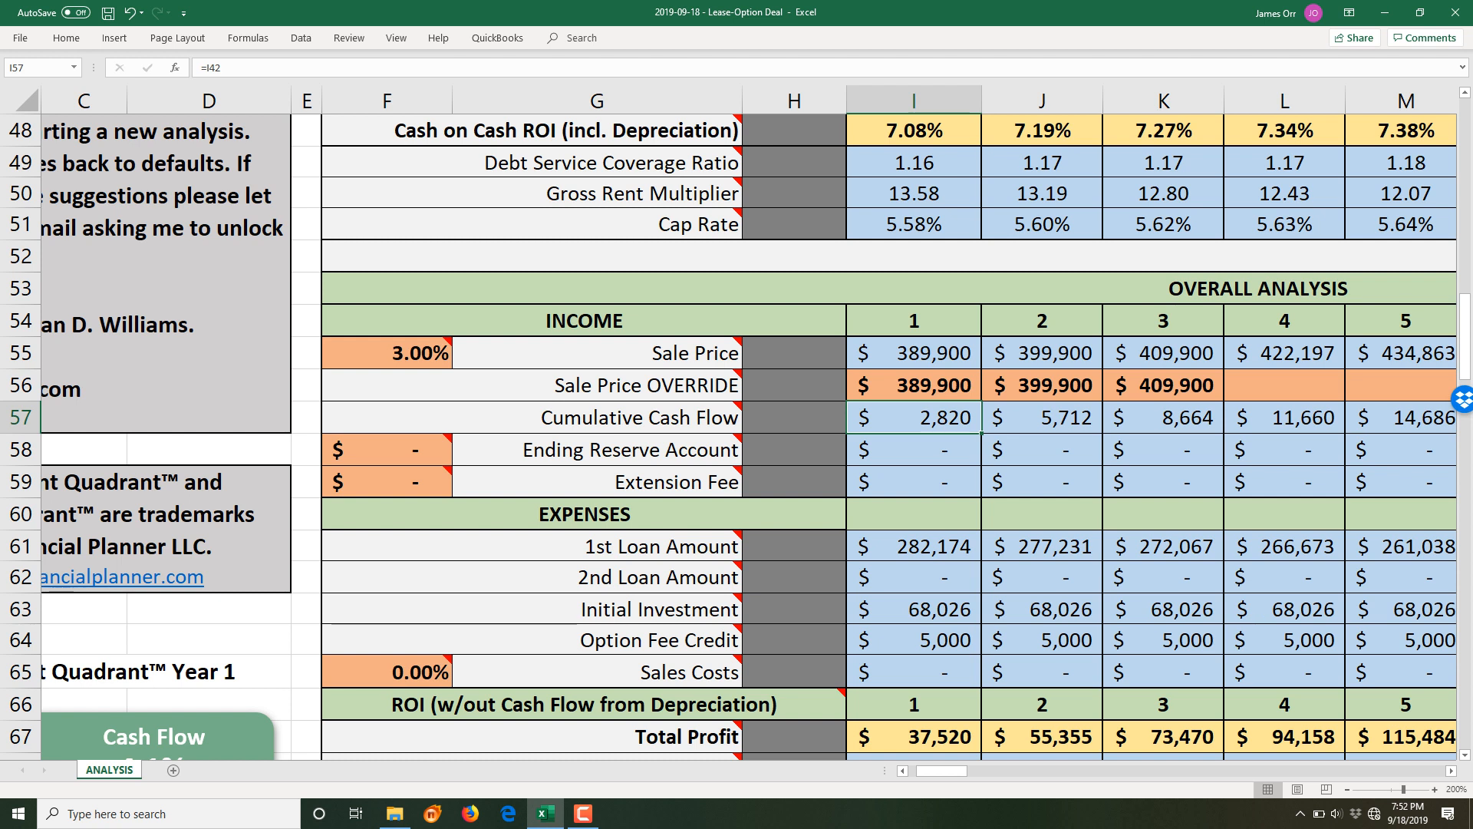
pyautogui.click(914, 450)
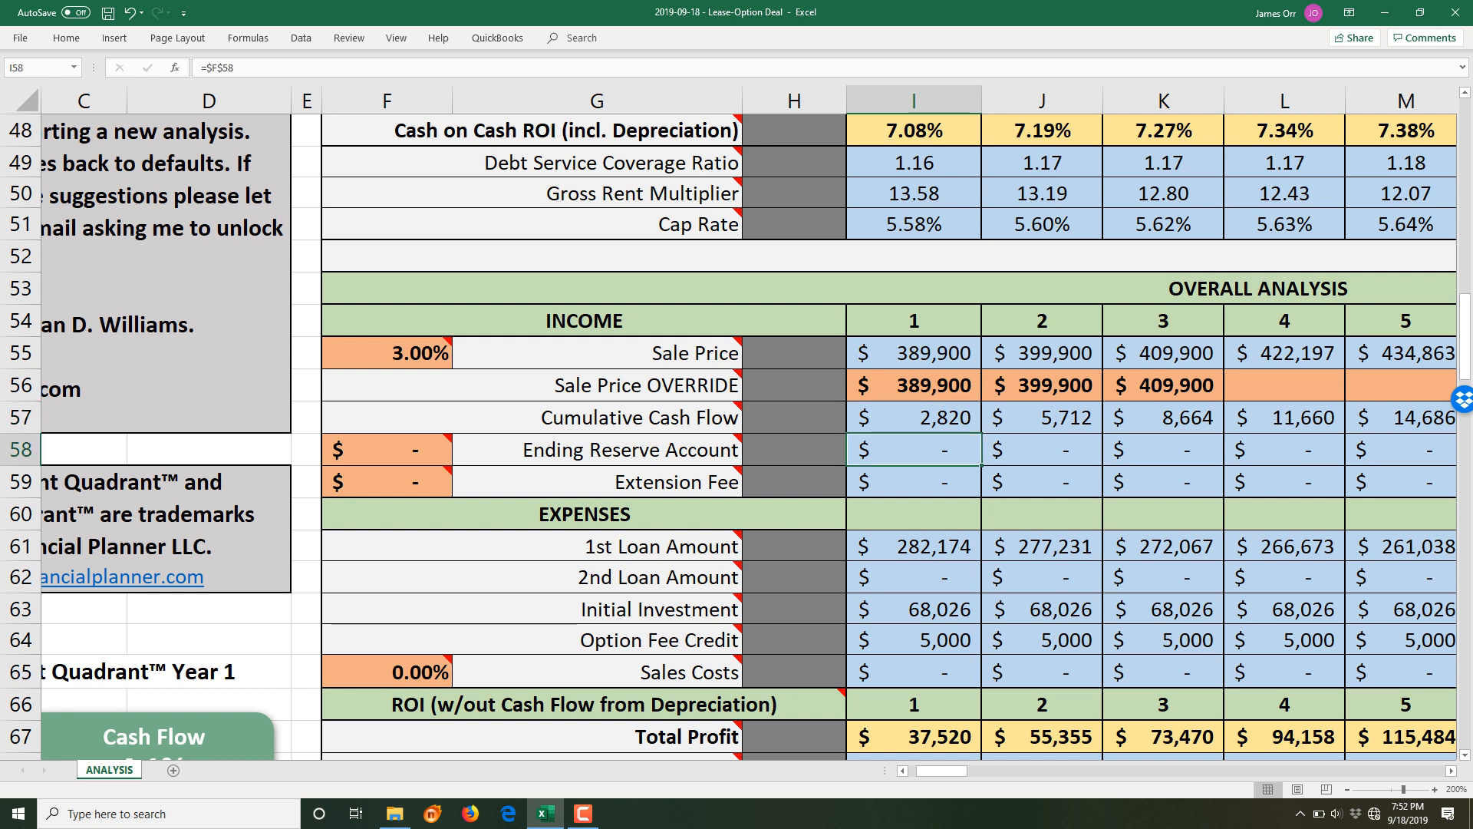
pyautogui.click(914, 482)
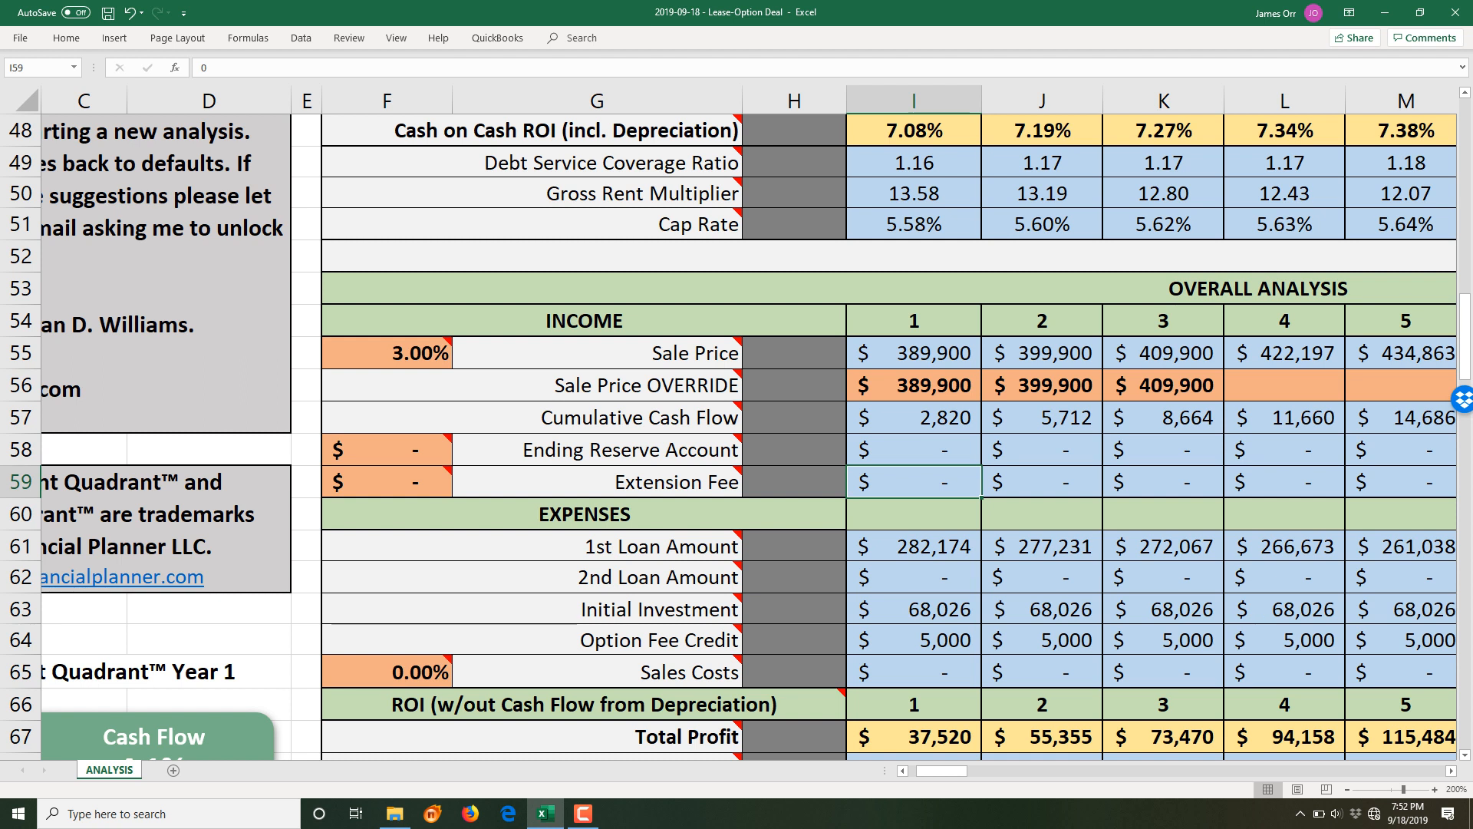
pyautogui.click(386, 482)
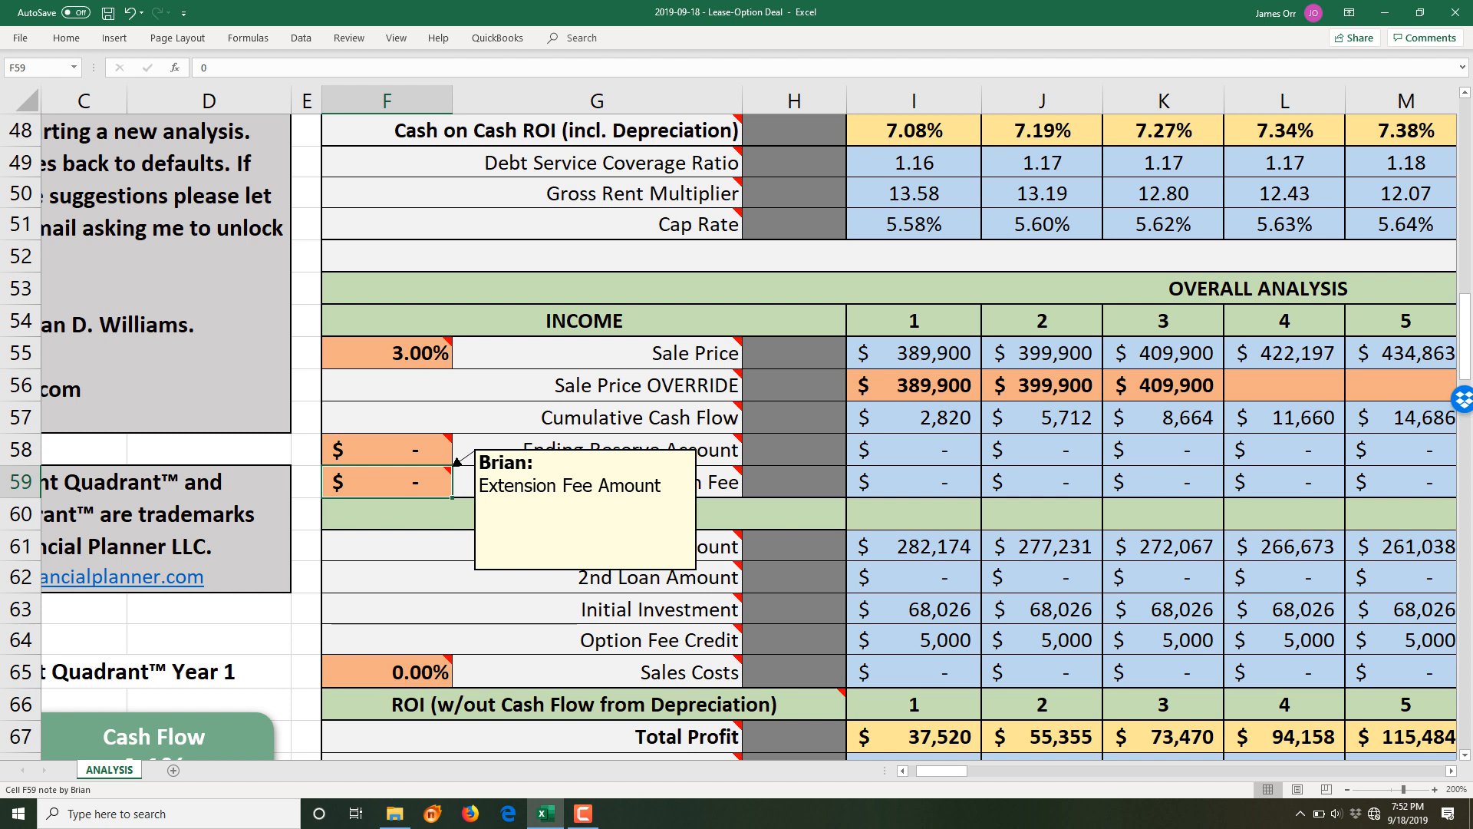
pyautogui.write('200')
pyautogui.press('BackSpace')
pyautogui.press('BackSpace')
pyautogui.press('BackSpace')
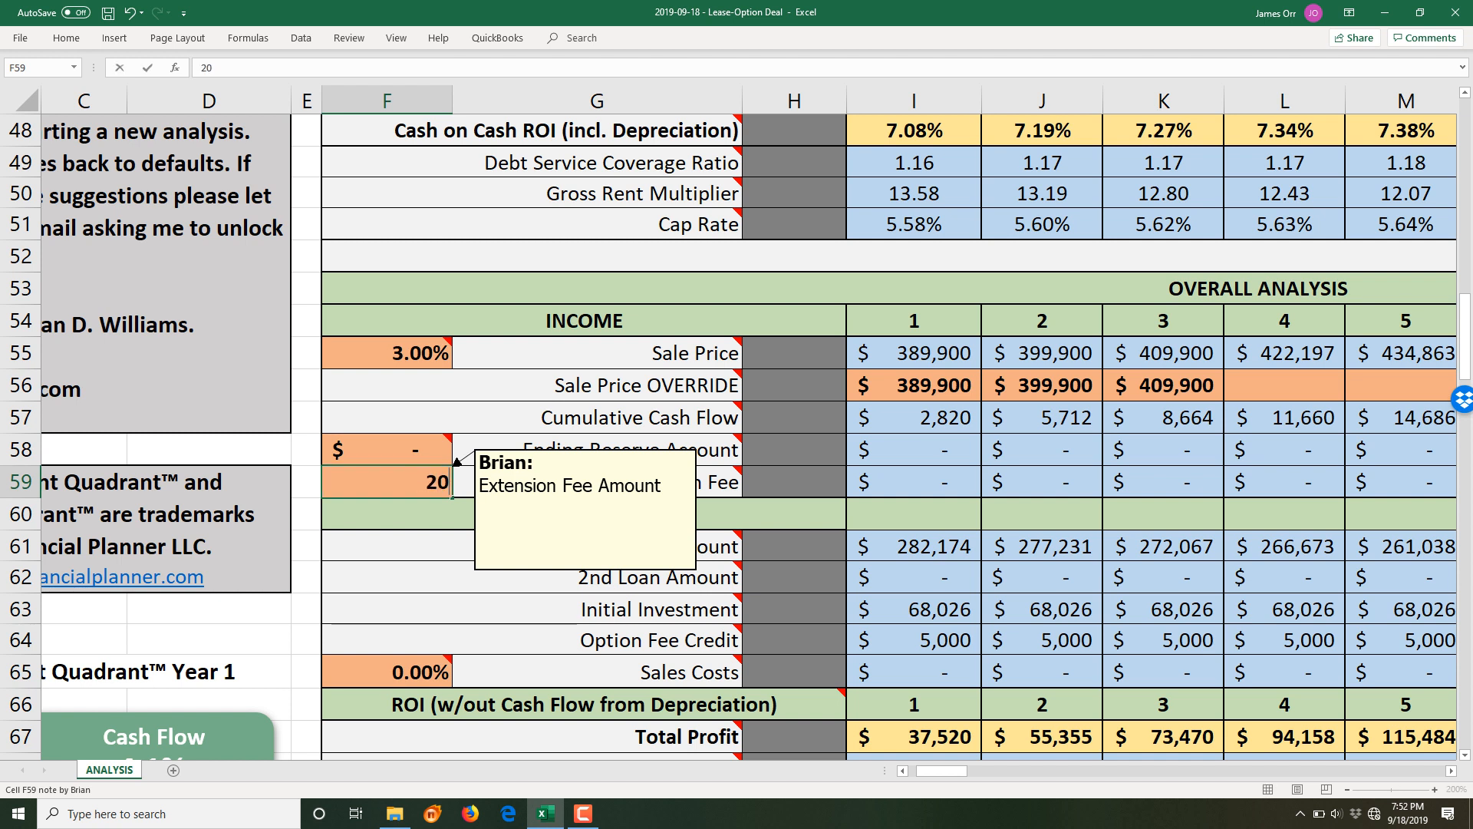
pyautogui.write('5000')
pyautogui.press('Return')
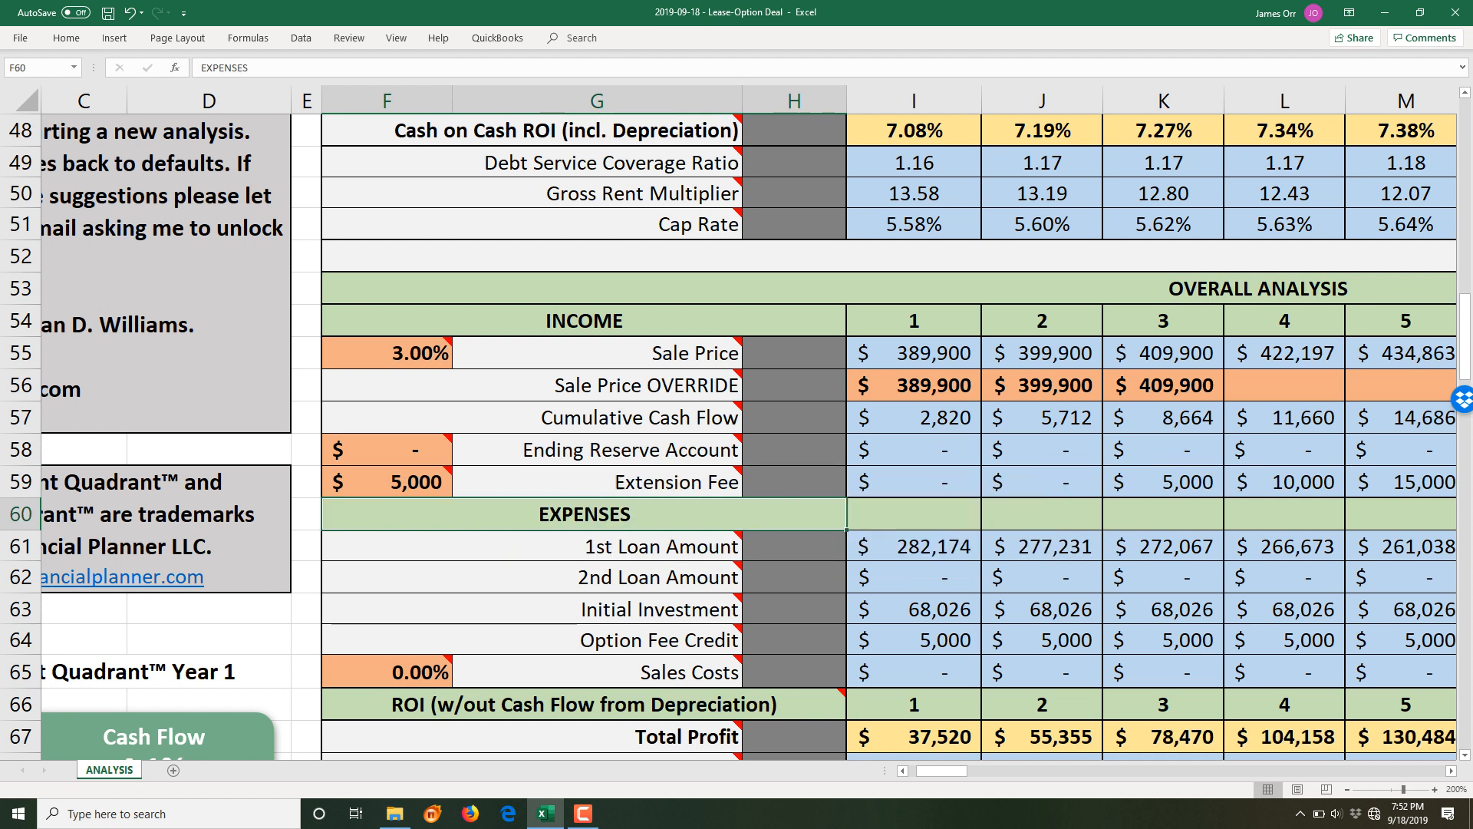
pyautogui.click(391, 481)
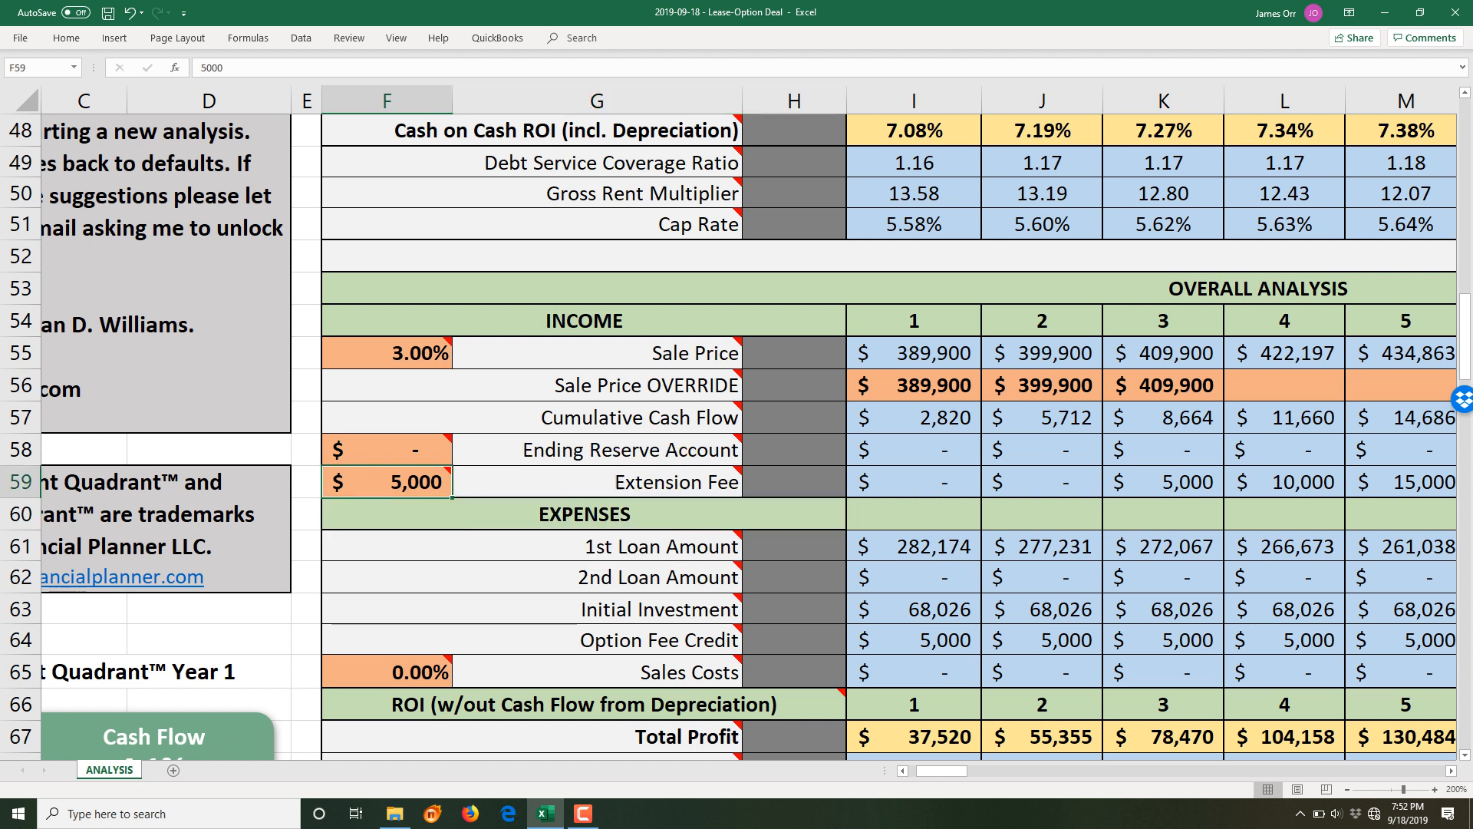
pyautogui.press('BackSpace')
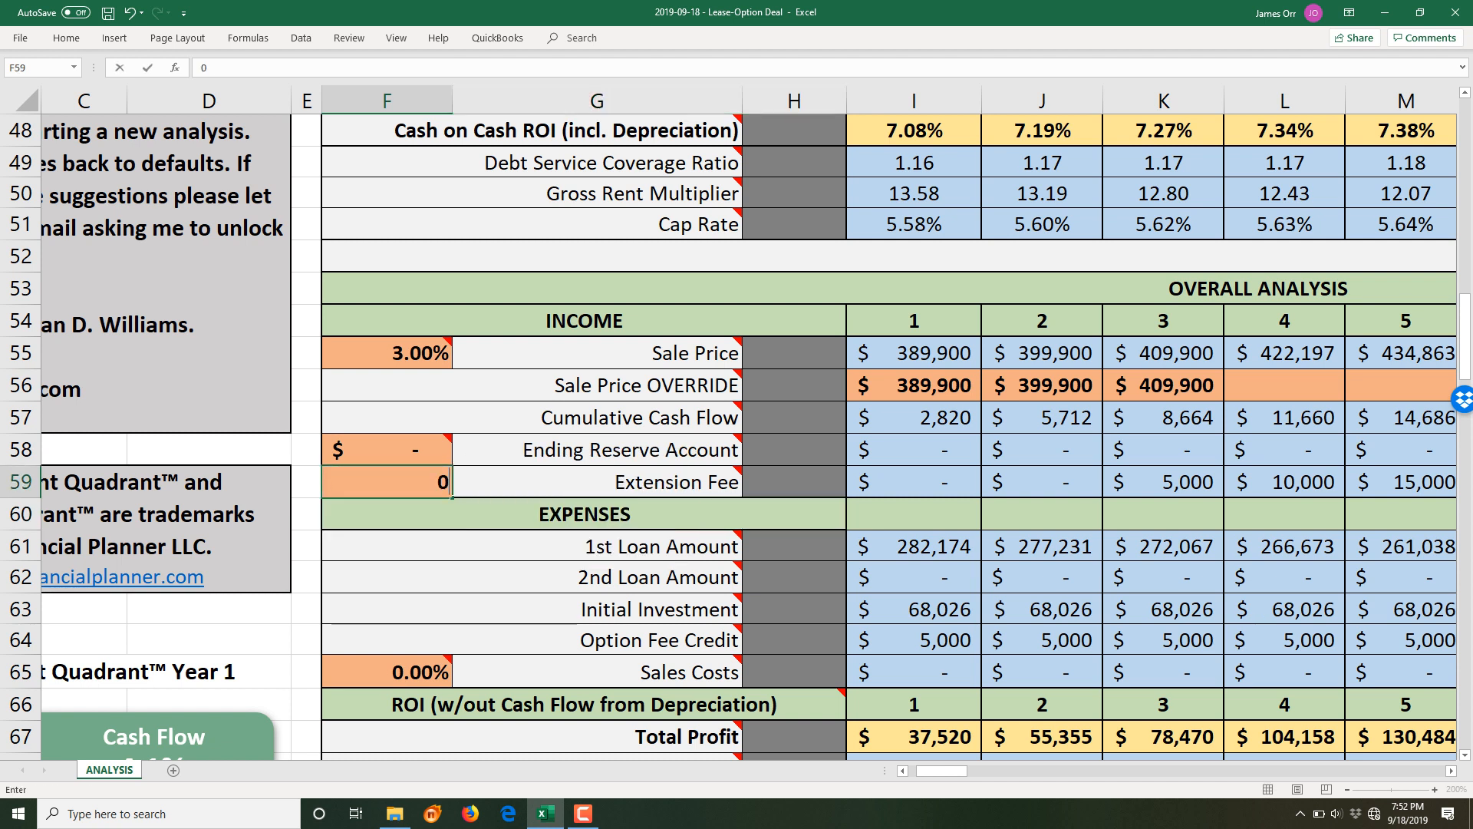
pyautogui.press('Return')
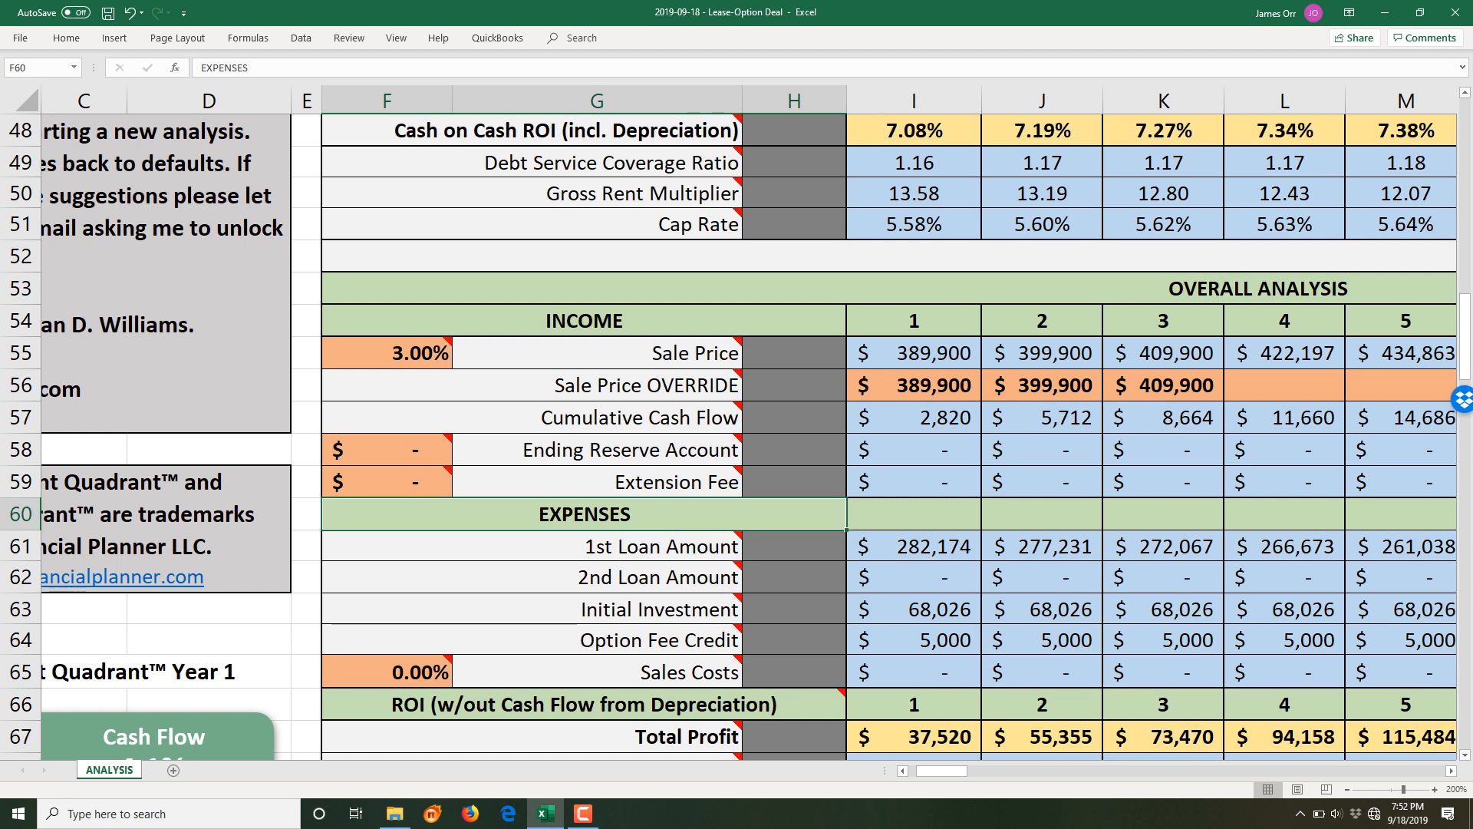
pyautogui.scroll(-1, 737, 435)
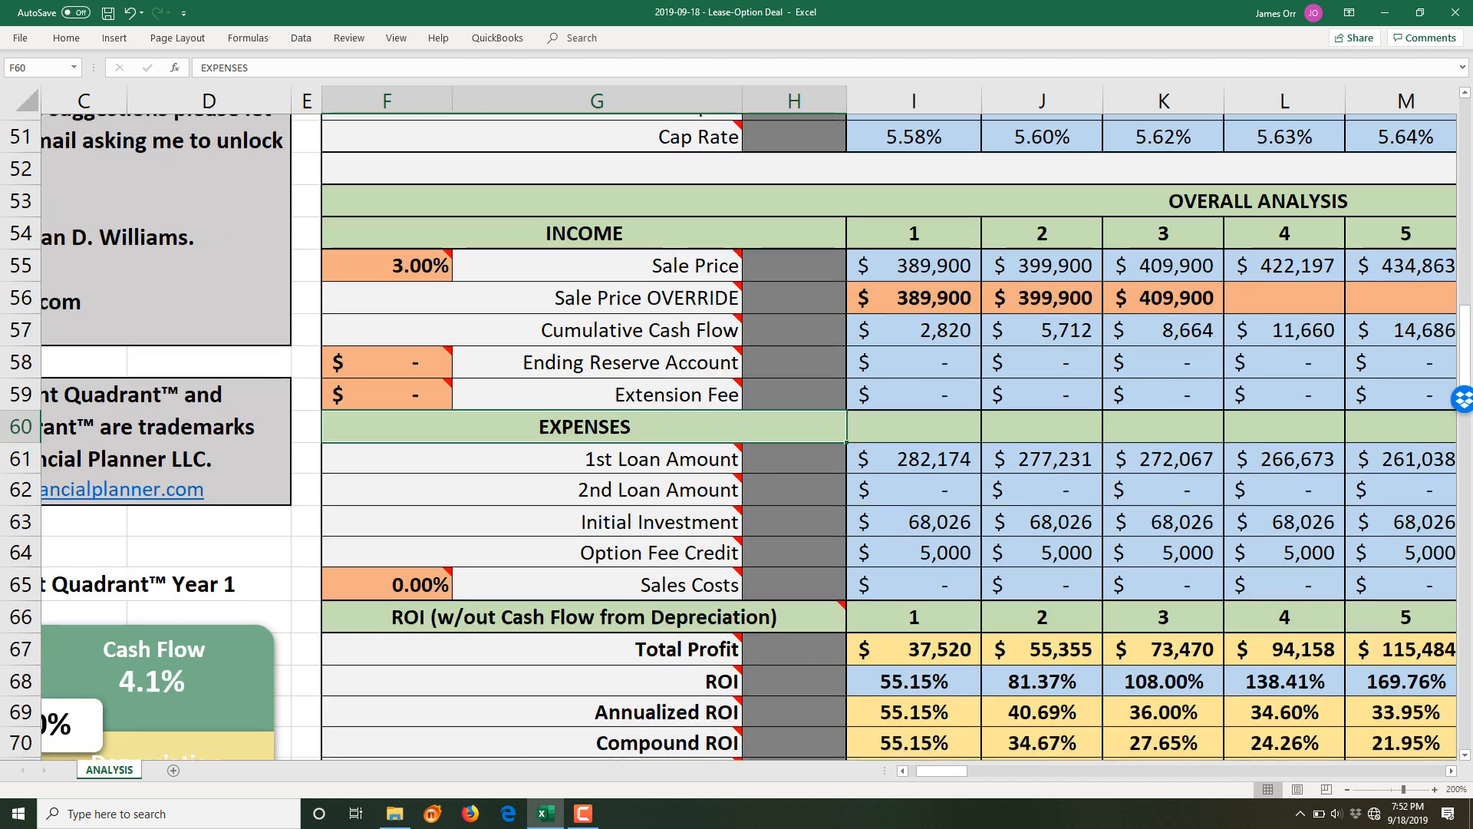
pyautogui.click(914, 452)
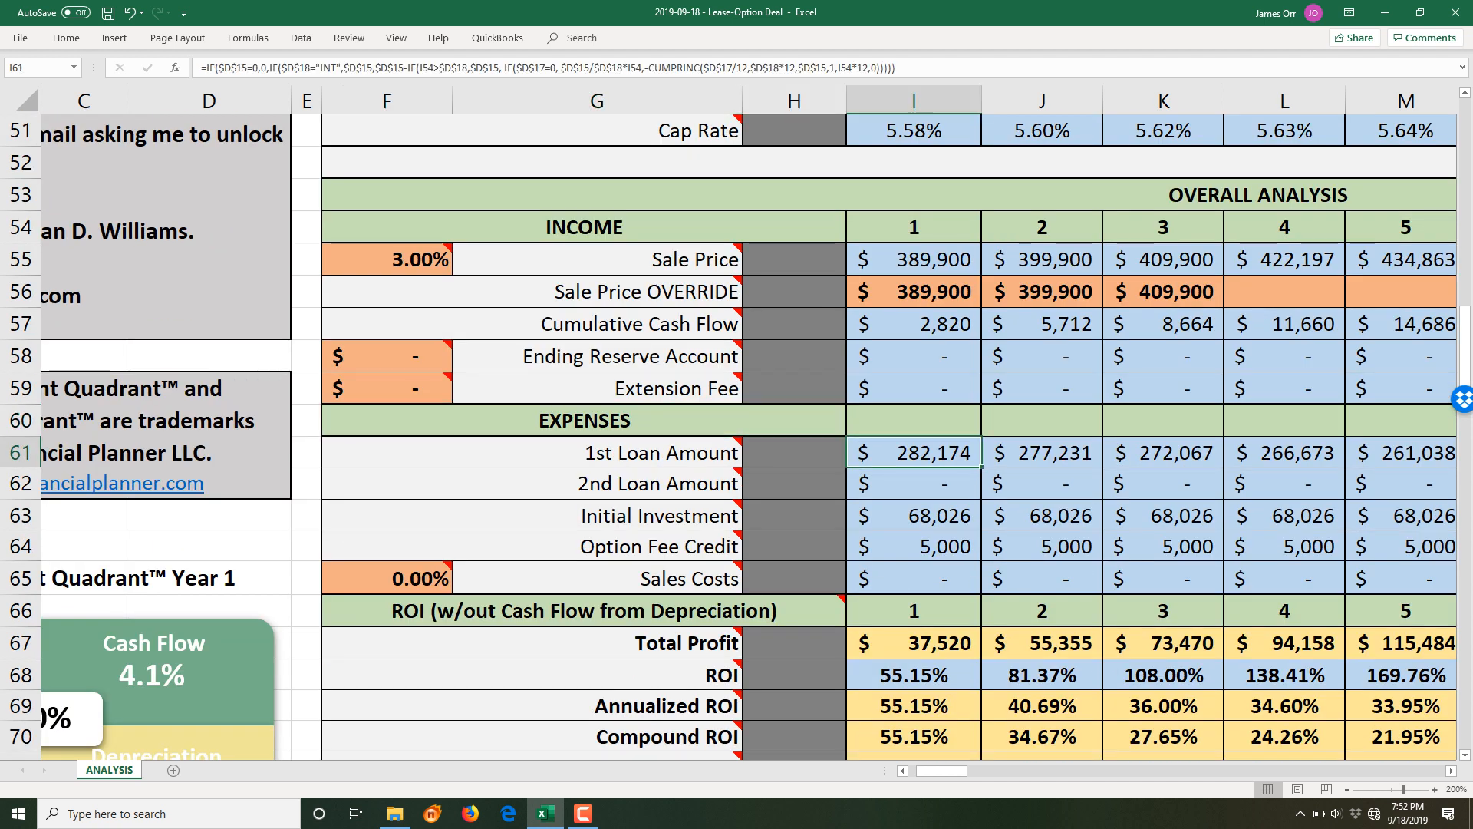
pyautogui.click(915, 485)
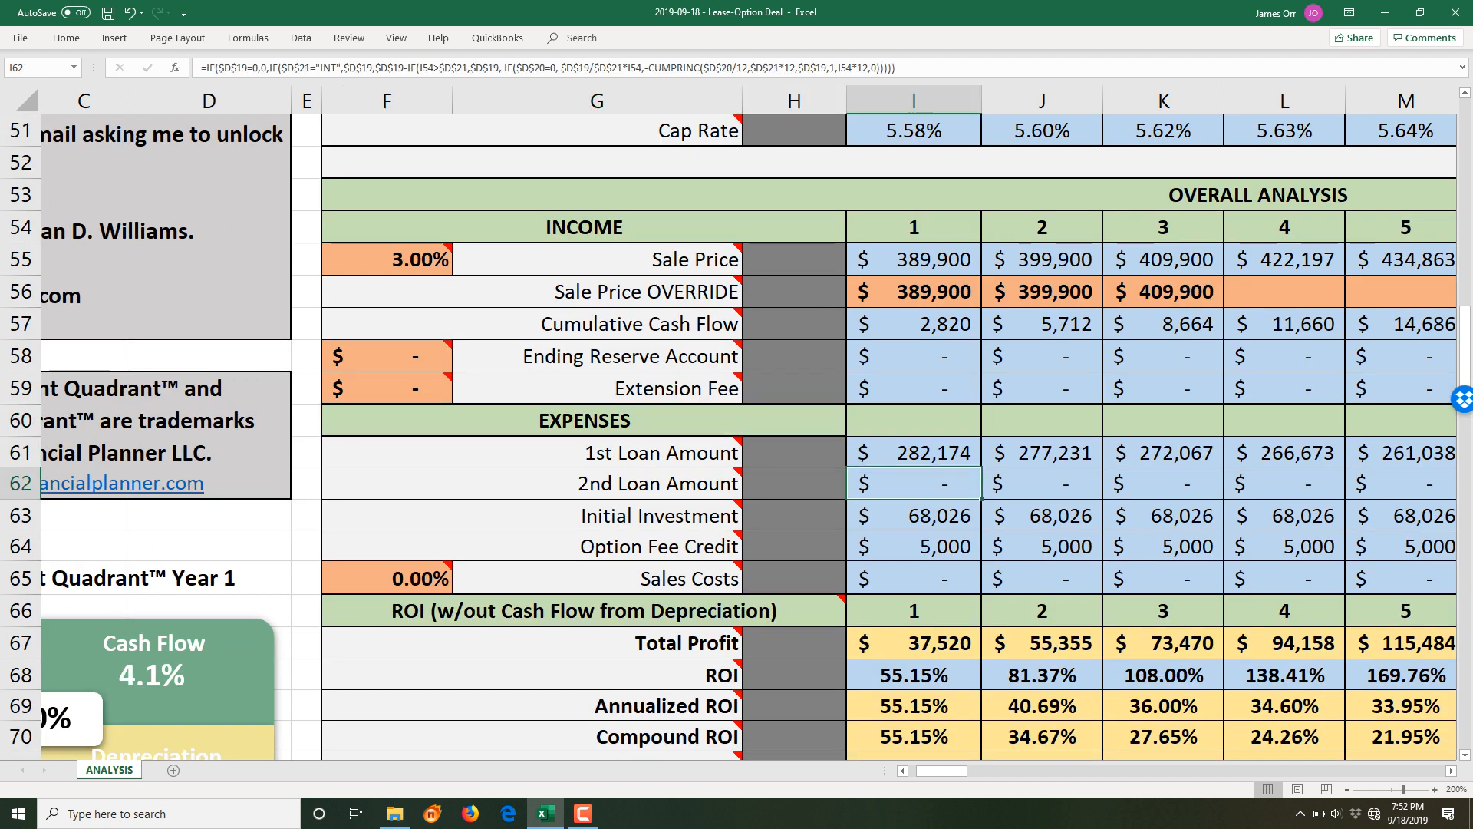
pyautogui.click(915, 516)
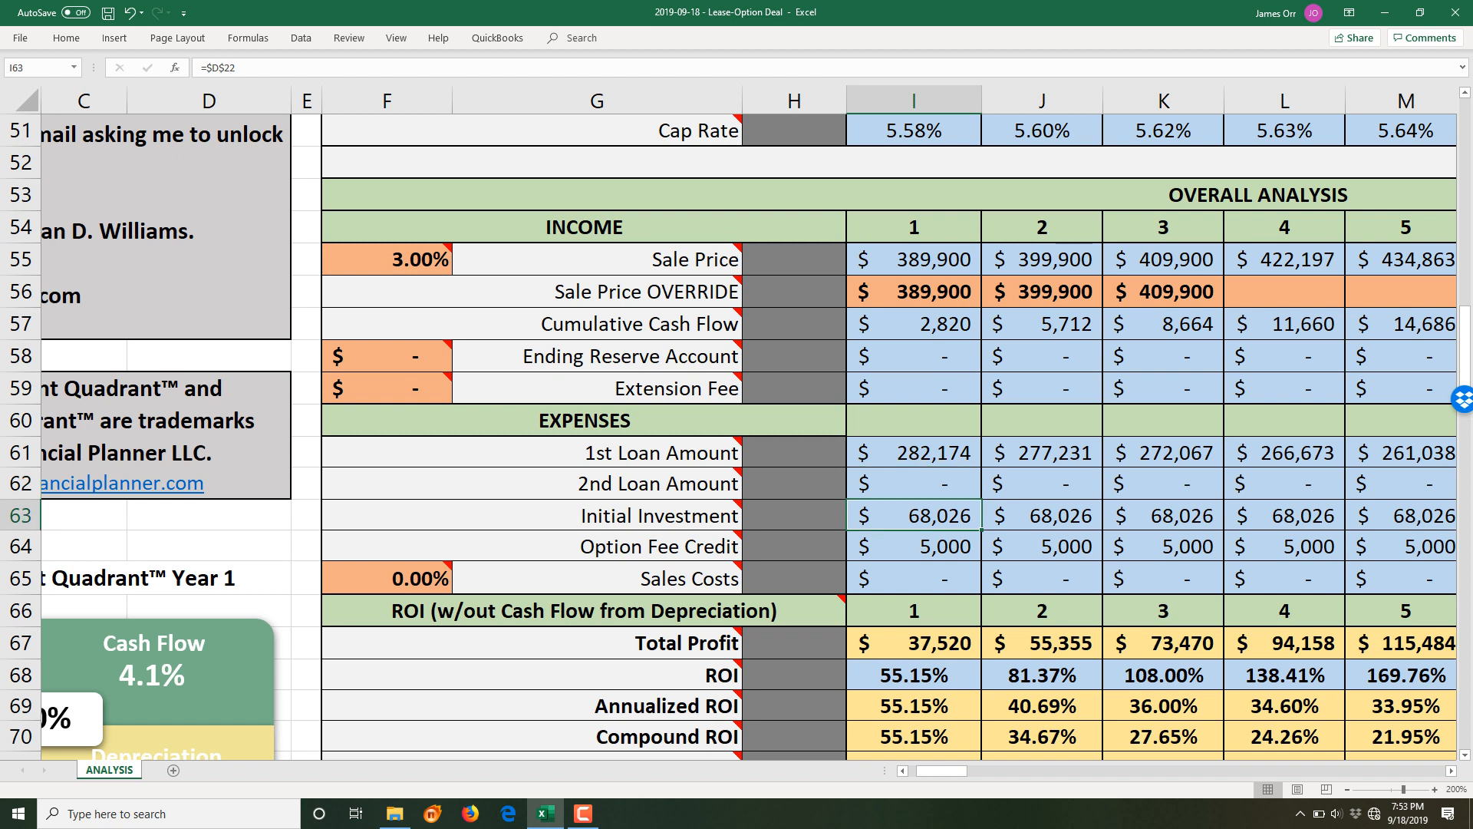
pyautogui.click(914, 548)
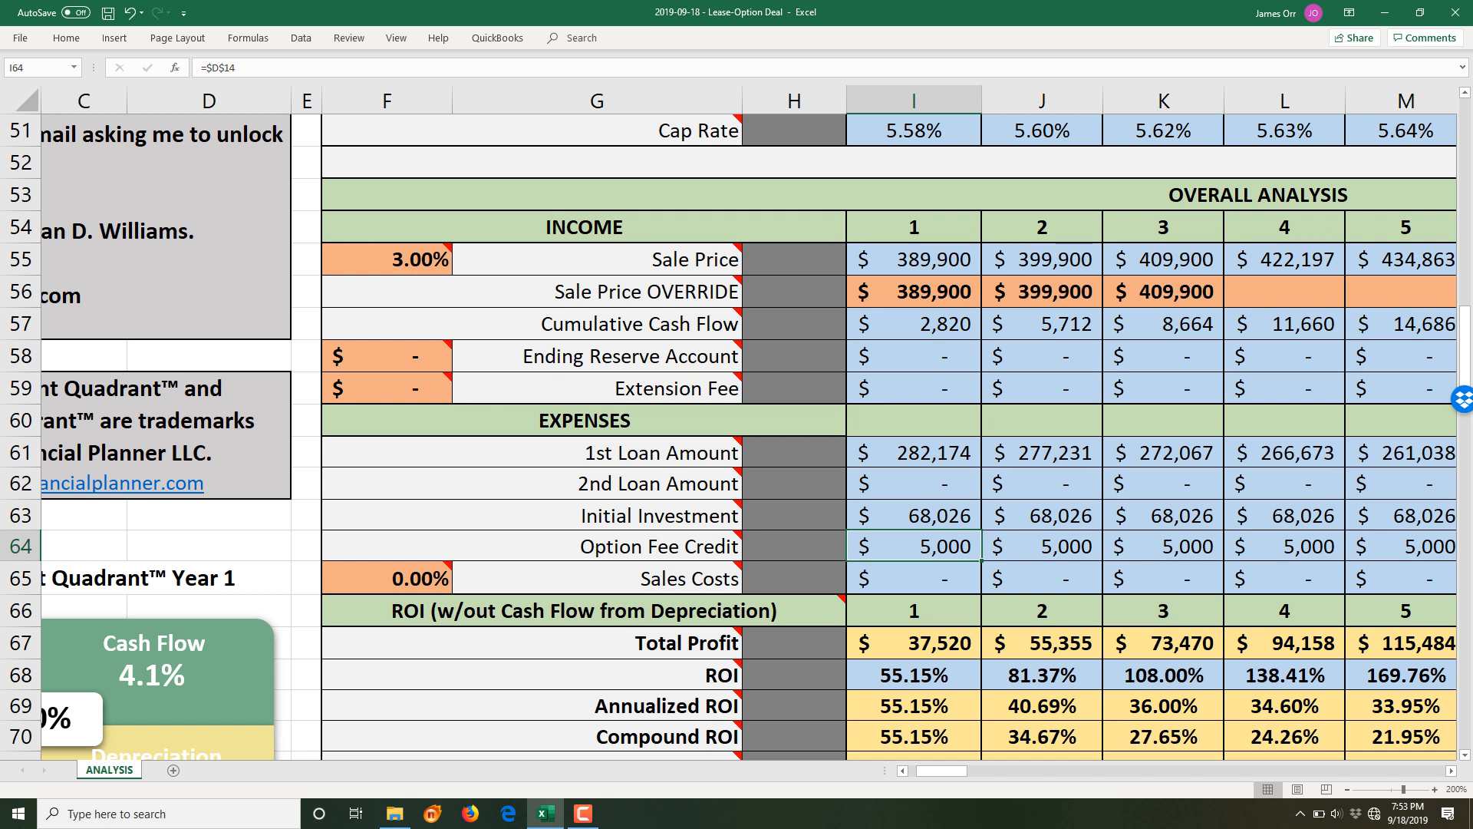
pyautogui.click(914, 579)
pyautogui.moveTo(399, 579)
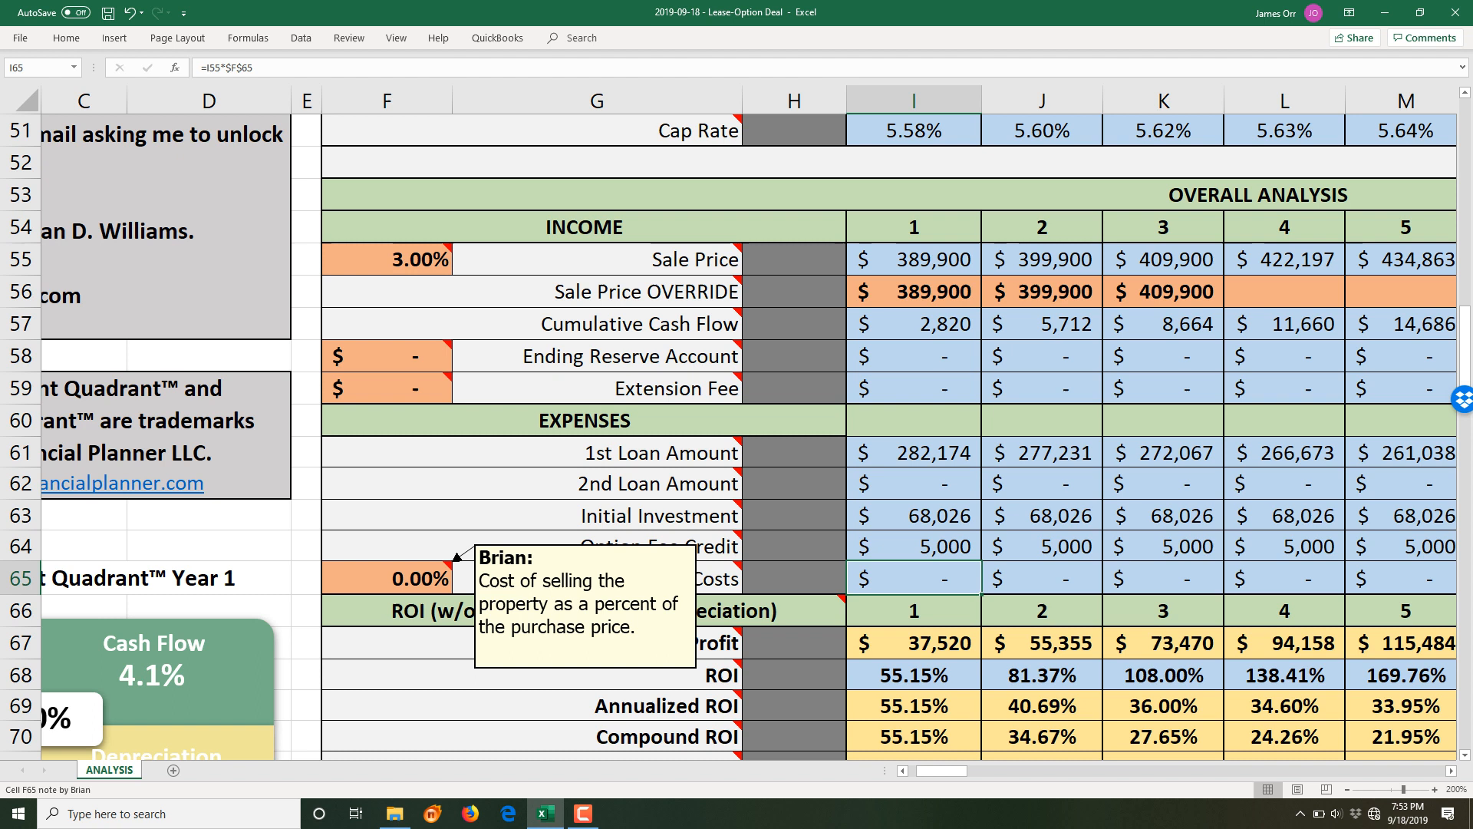
pyautogui.scroll(-2, 737, 429)
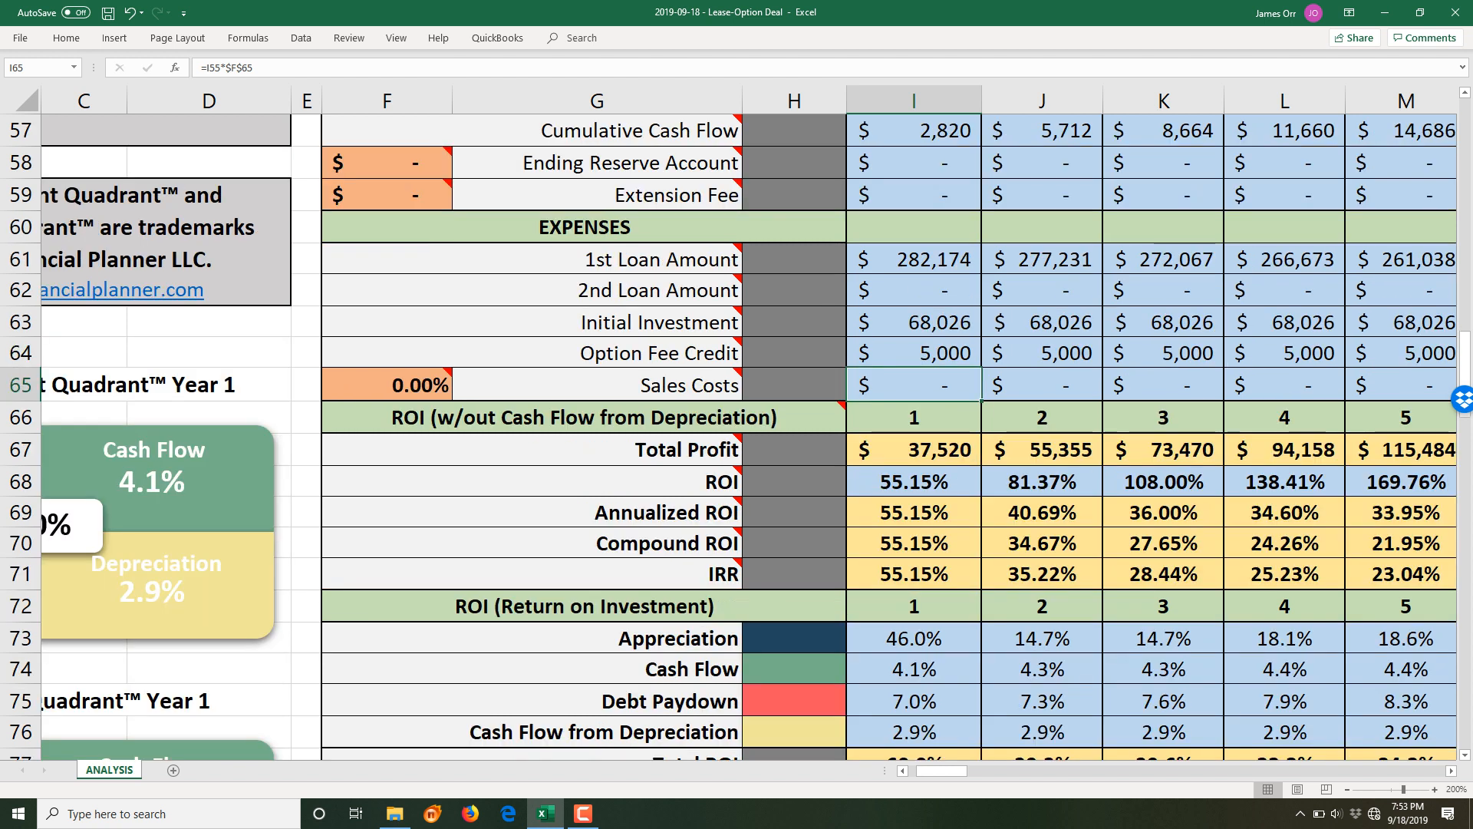
pyautogui.click(915, 451)
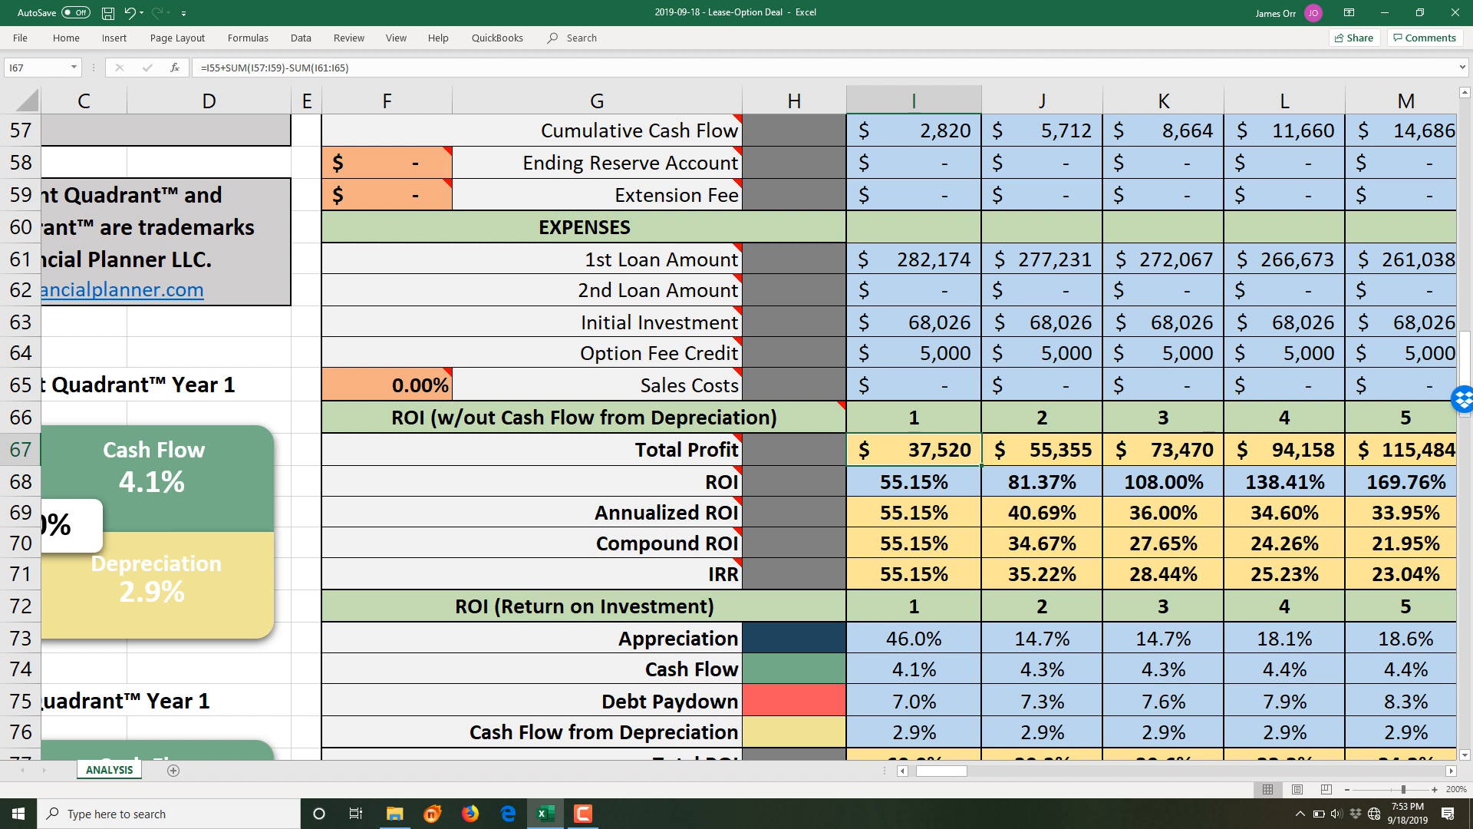
pyautogui.click(1042, 451)
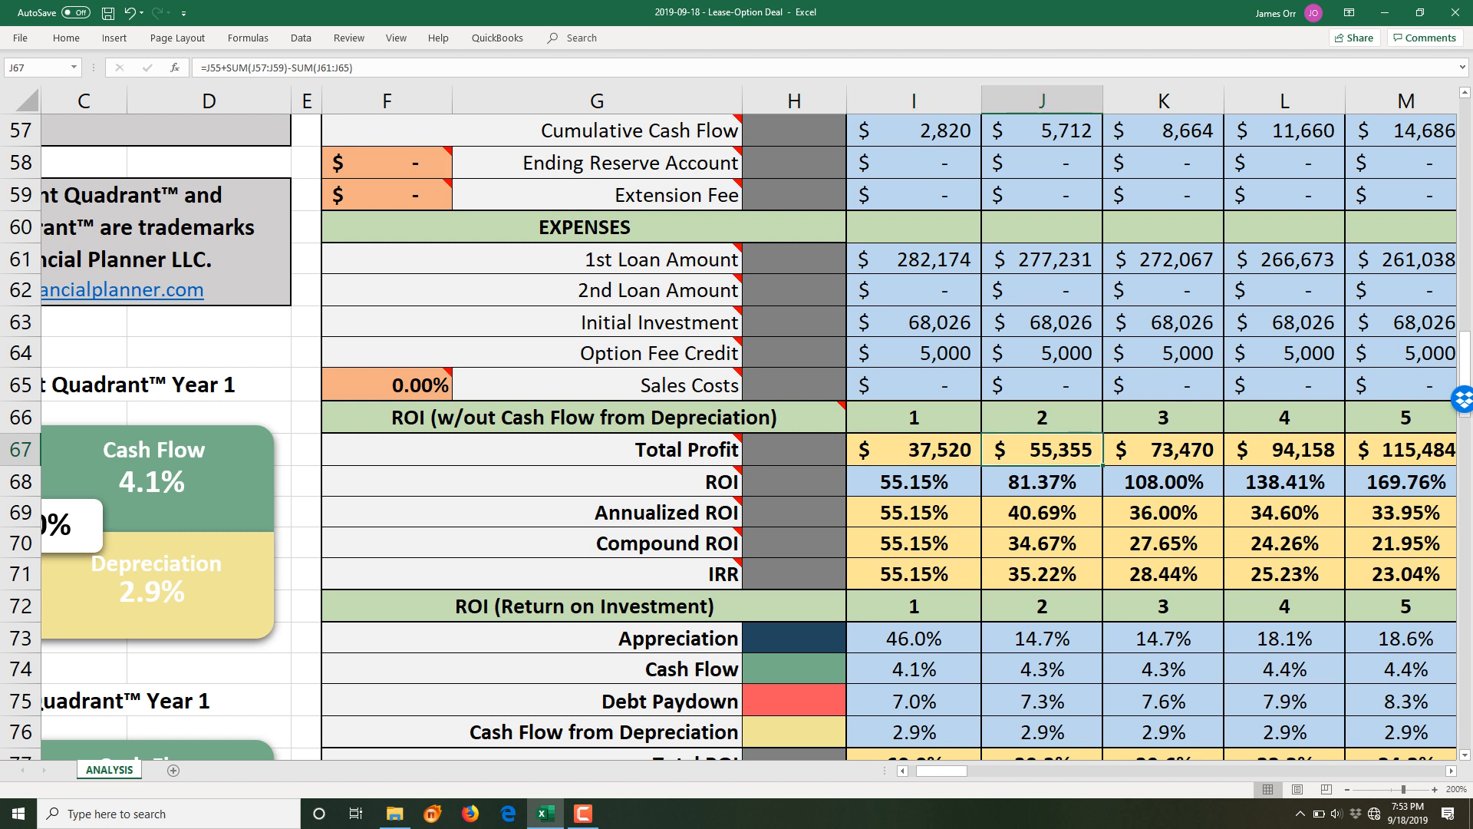
pyautogui.click(1163, 451)
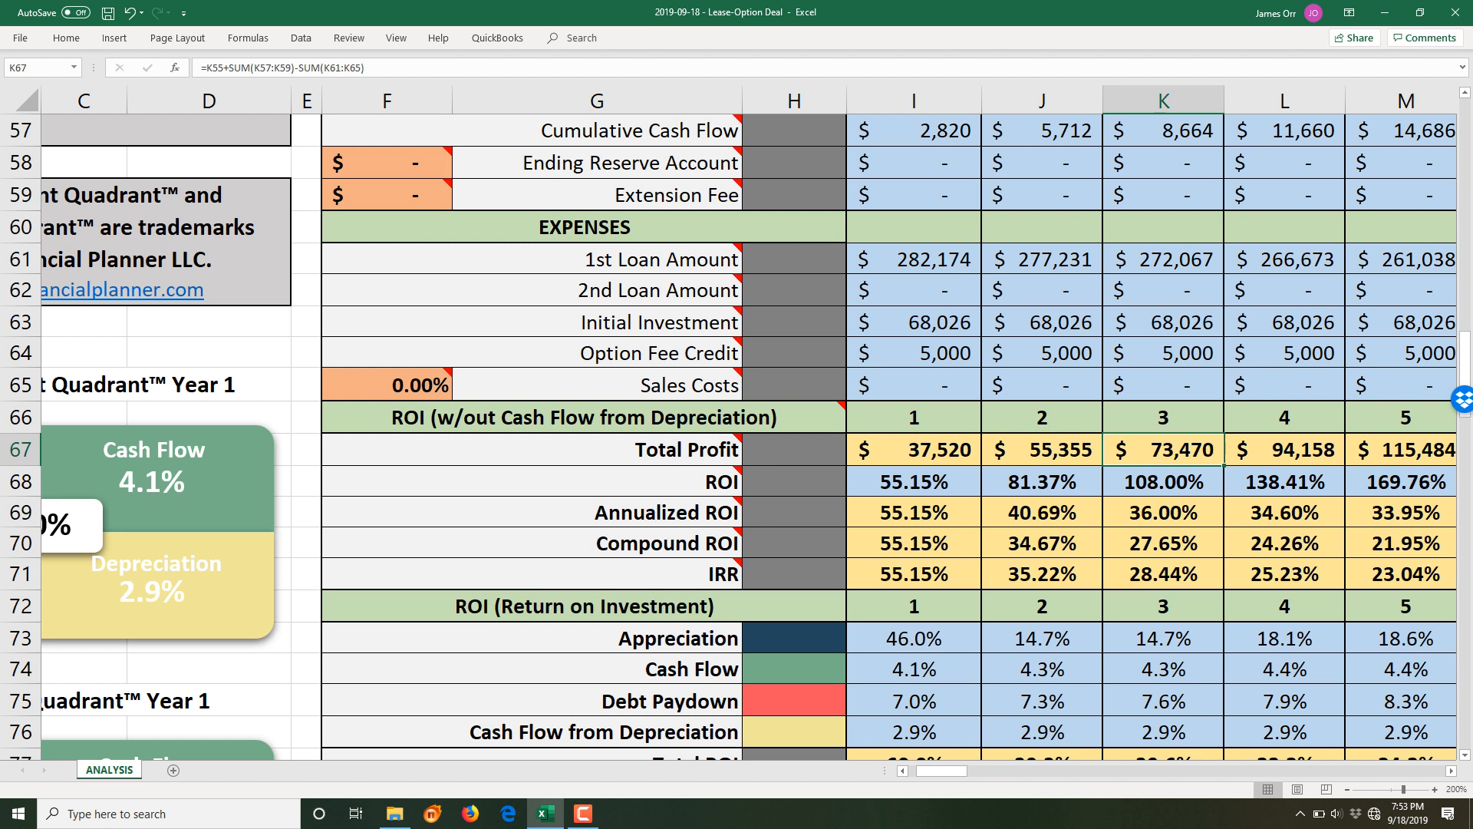
pyautogui.click(914, 481)
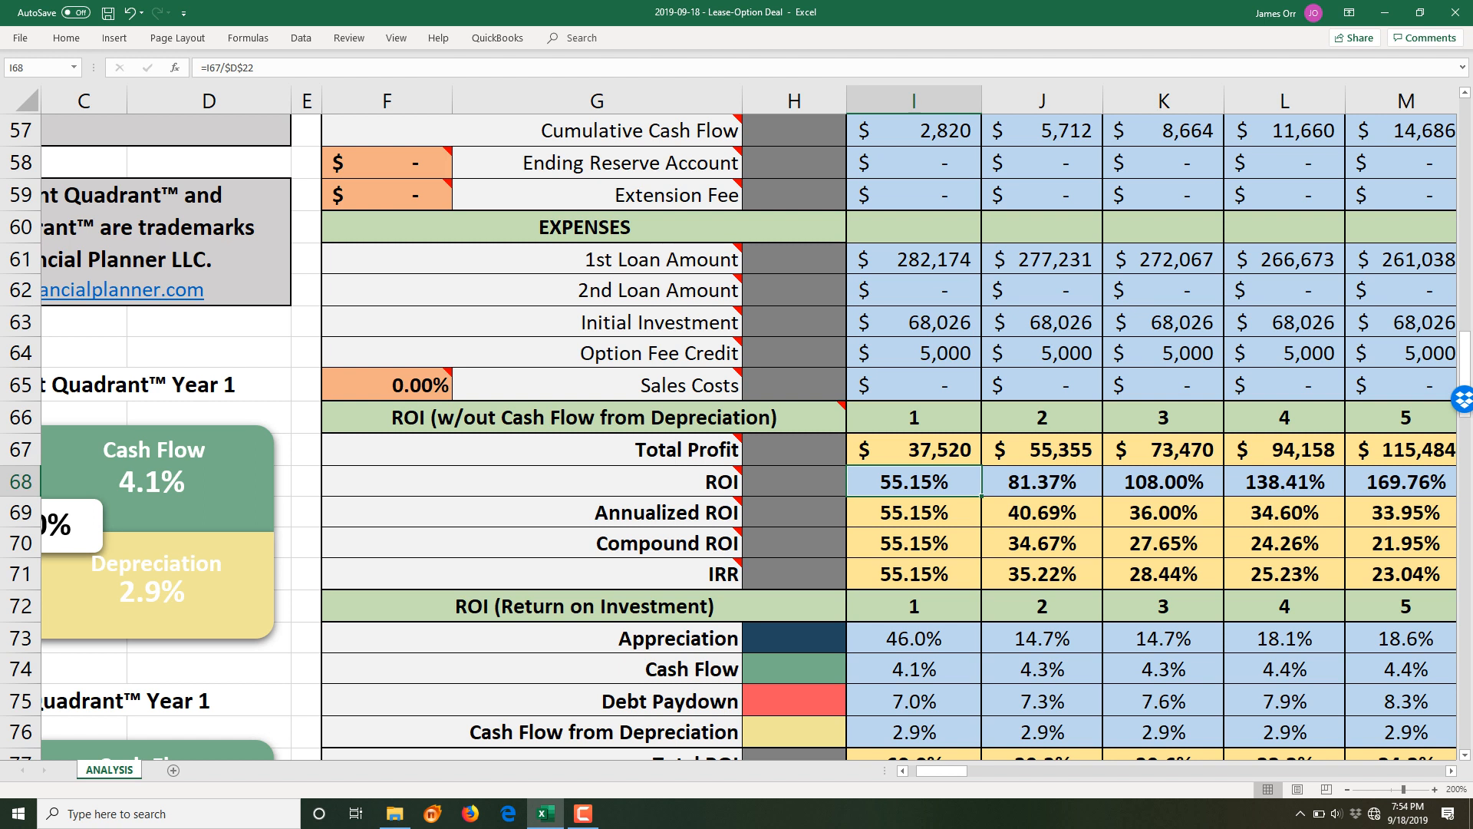
pyautogui.click(1042, 483)
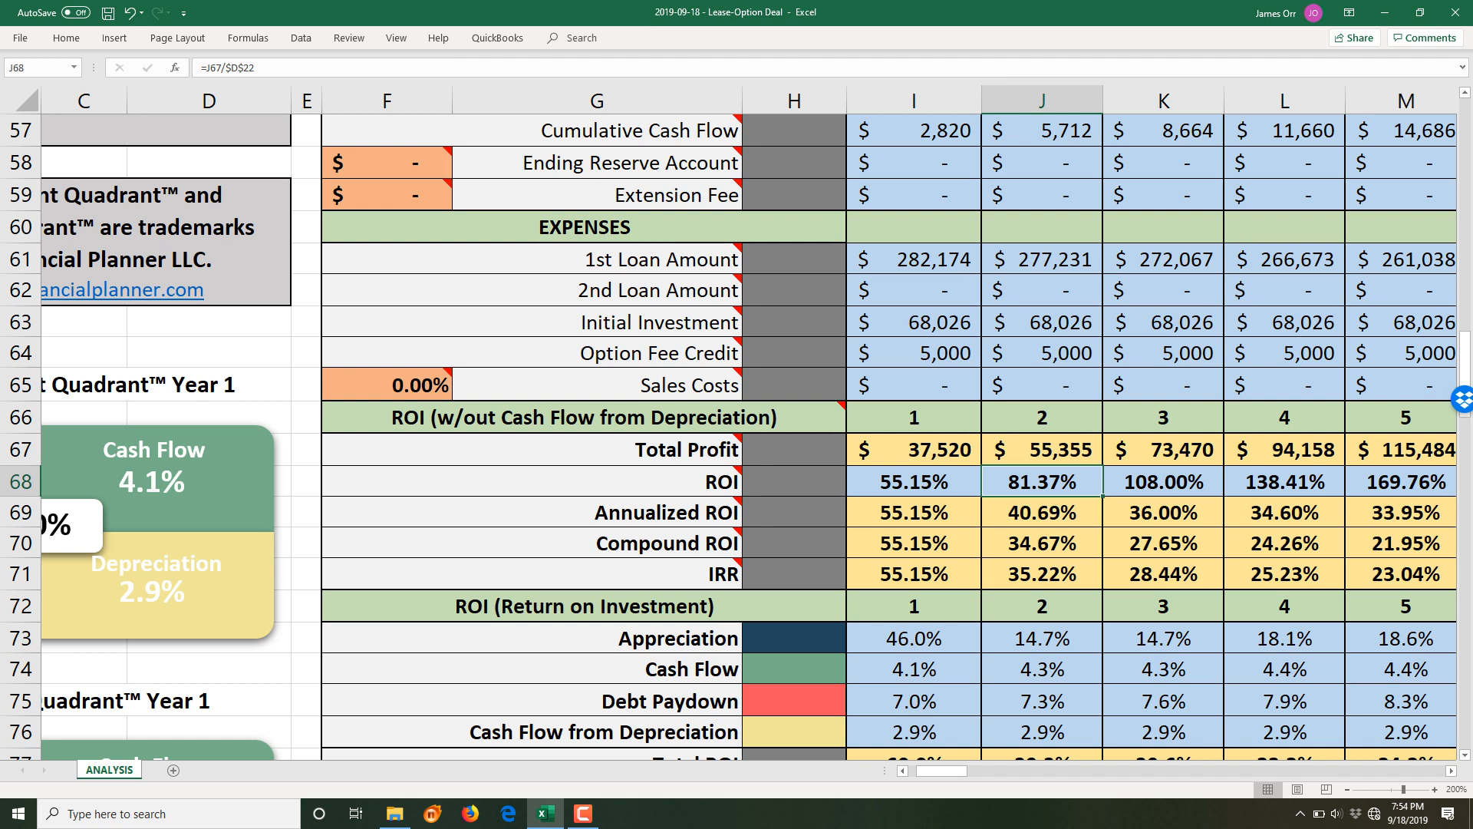
pyautogui.click(1042, 513)
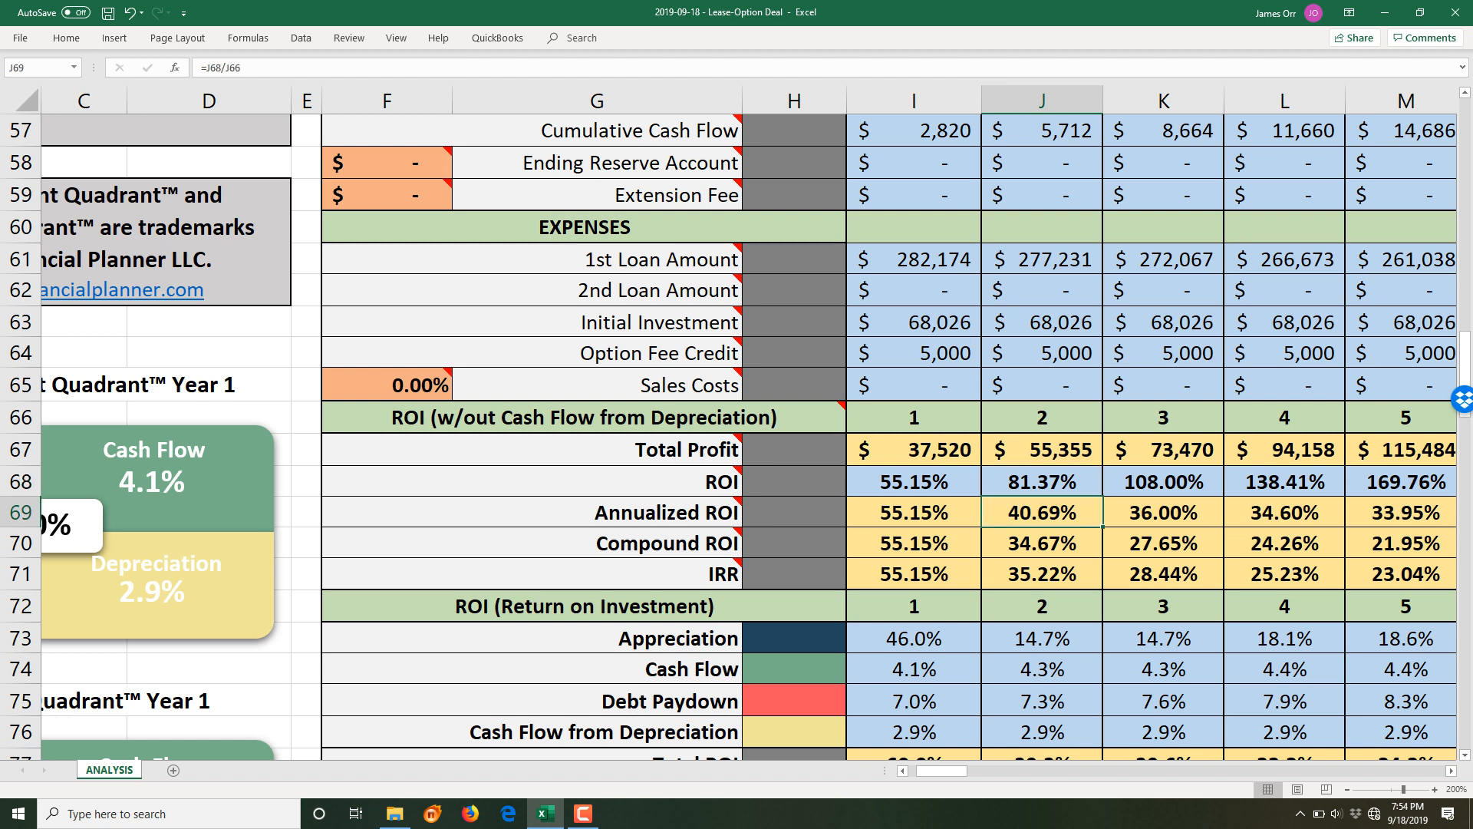
pyautogui.click(1164, 513)
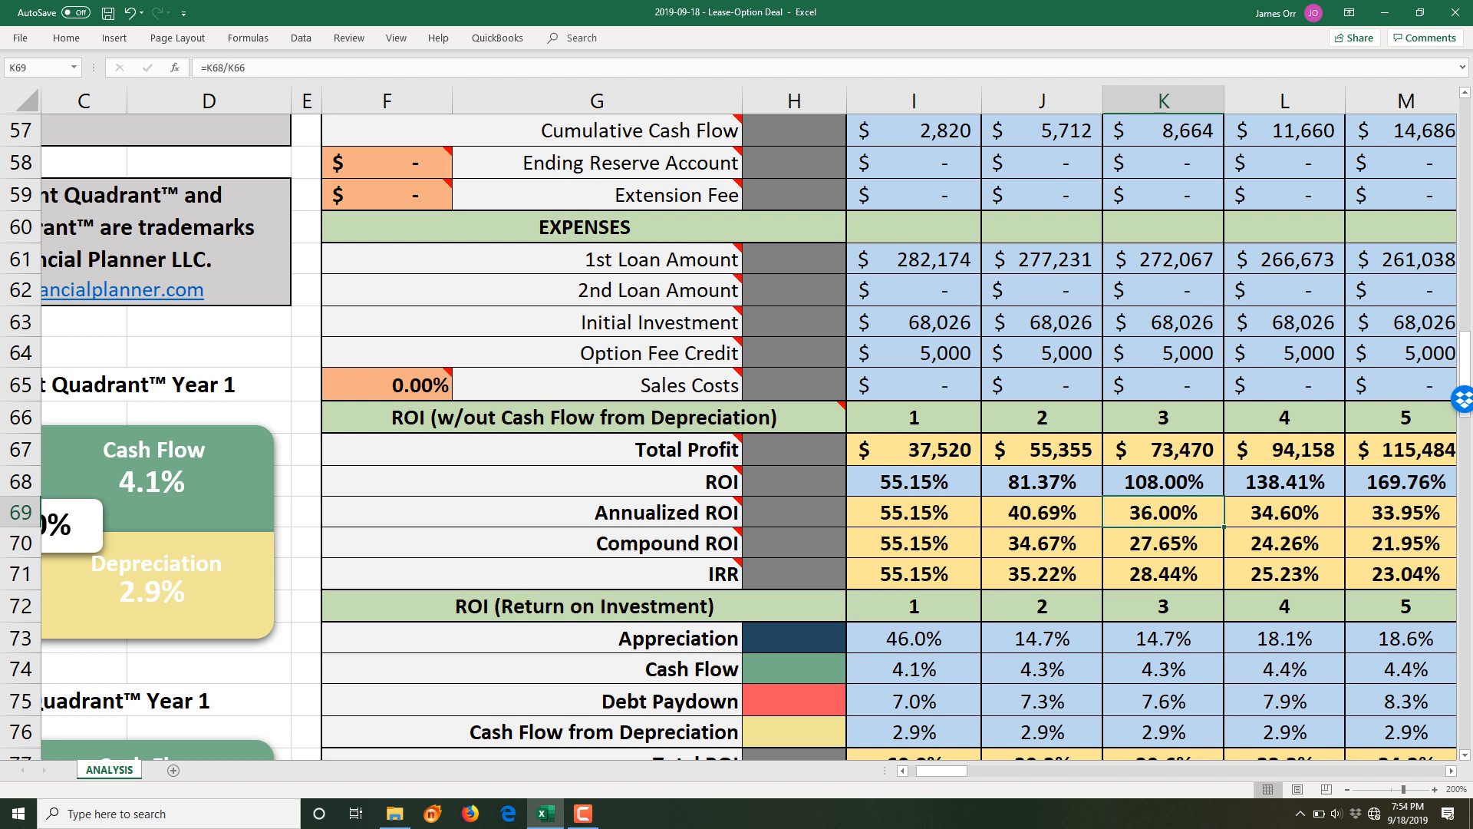
pyautogui.click(914, 543)
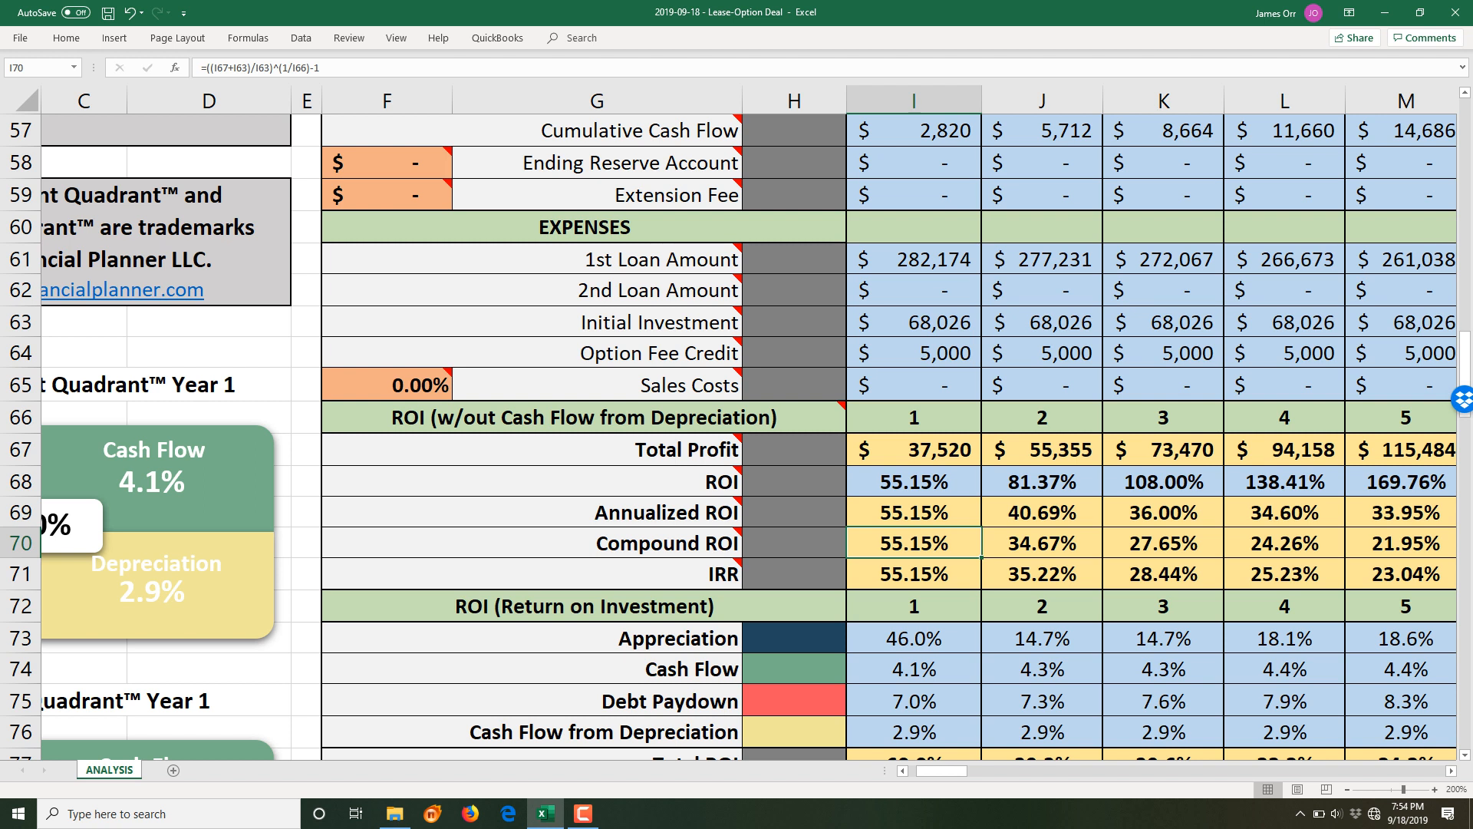
pyautogui.click(1165, 544)
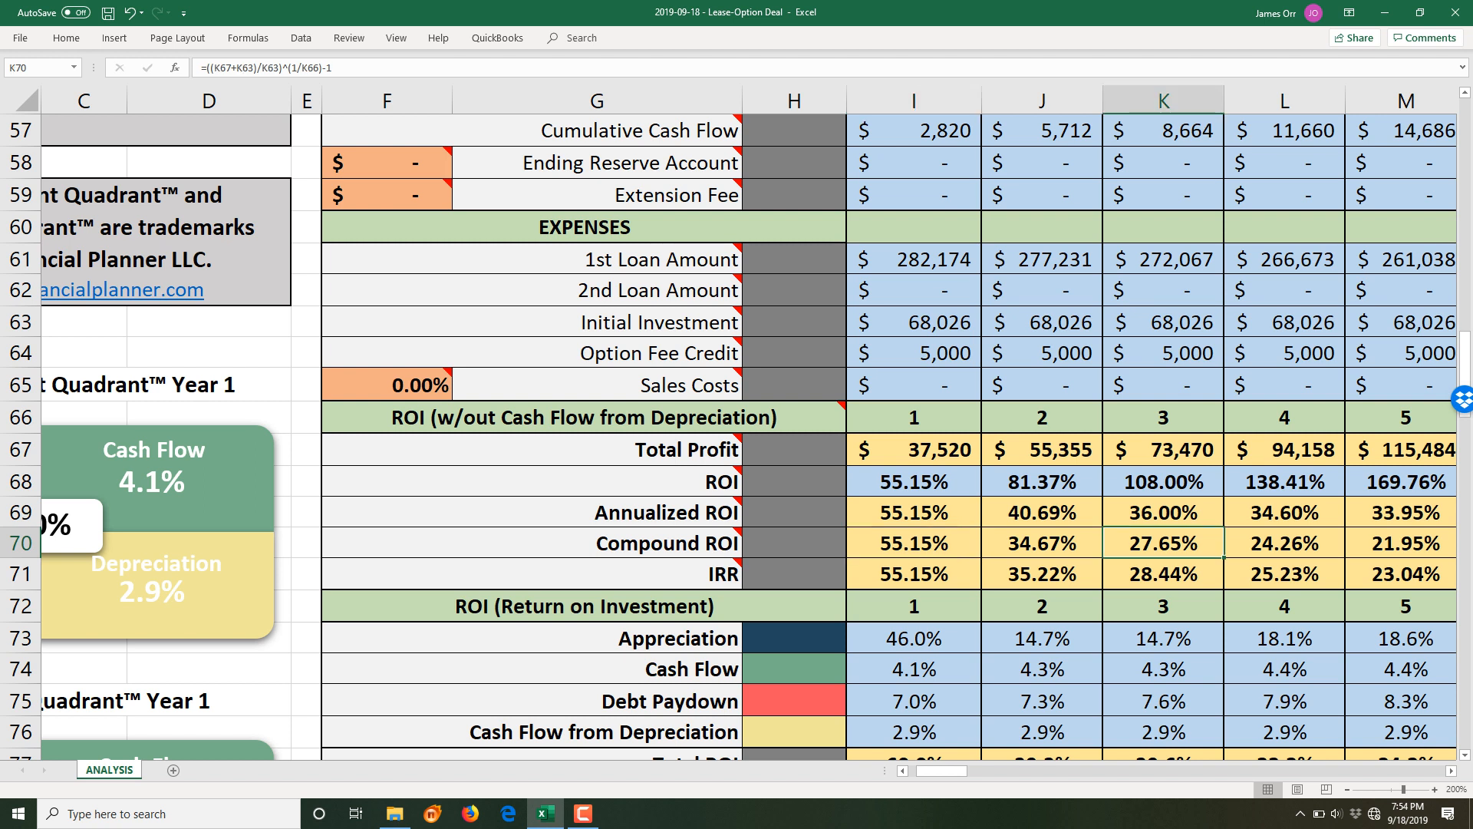
pyautogui.click(914, 574)
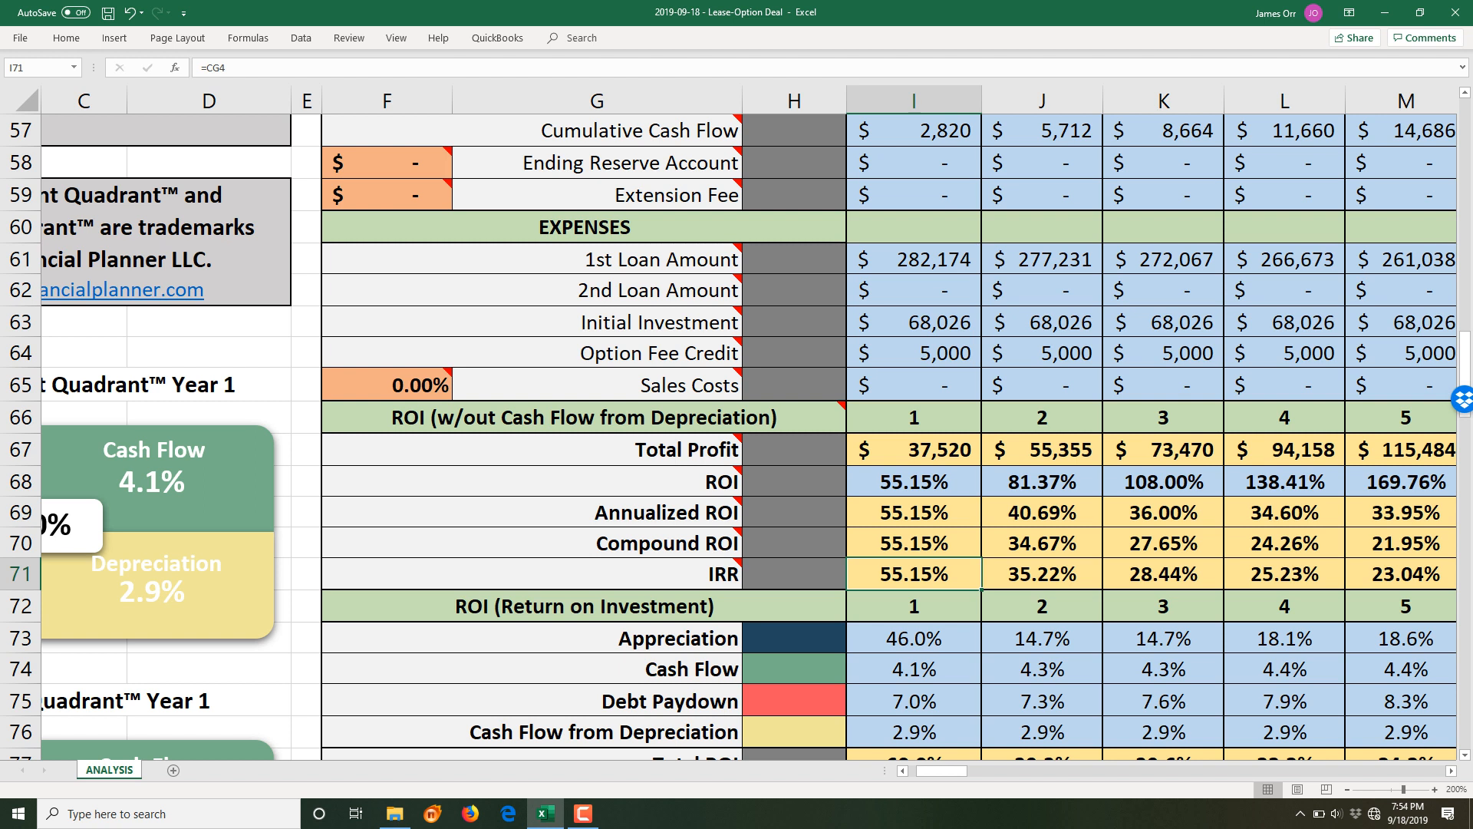
pyautogui.scroll(-2, 736, 437)
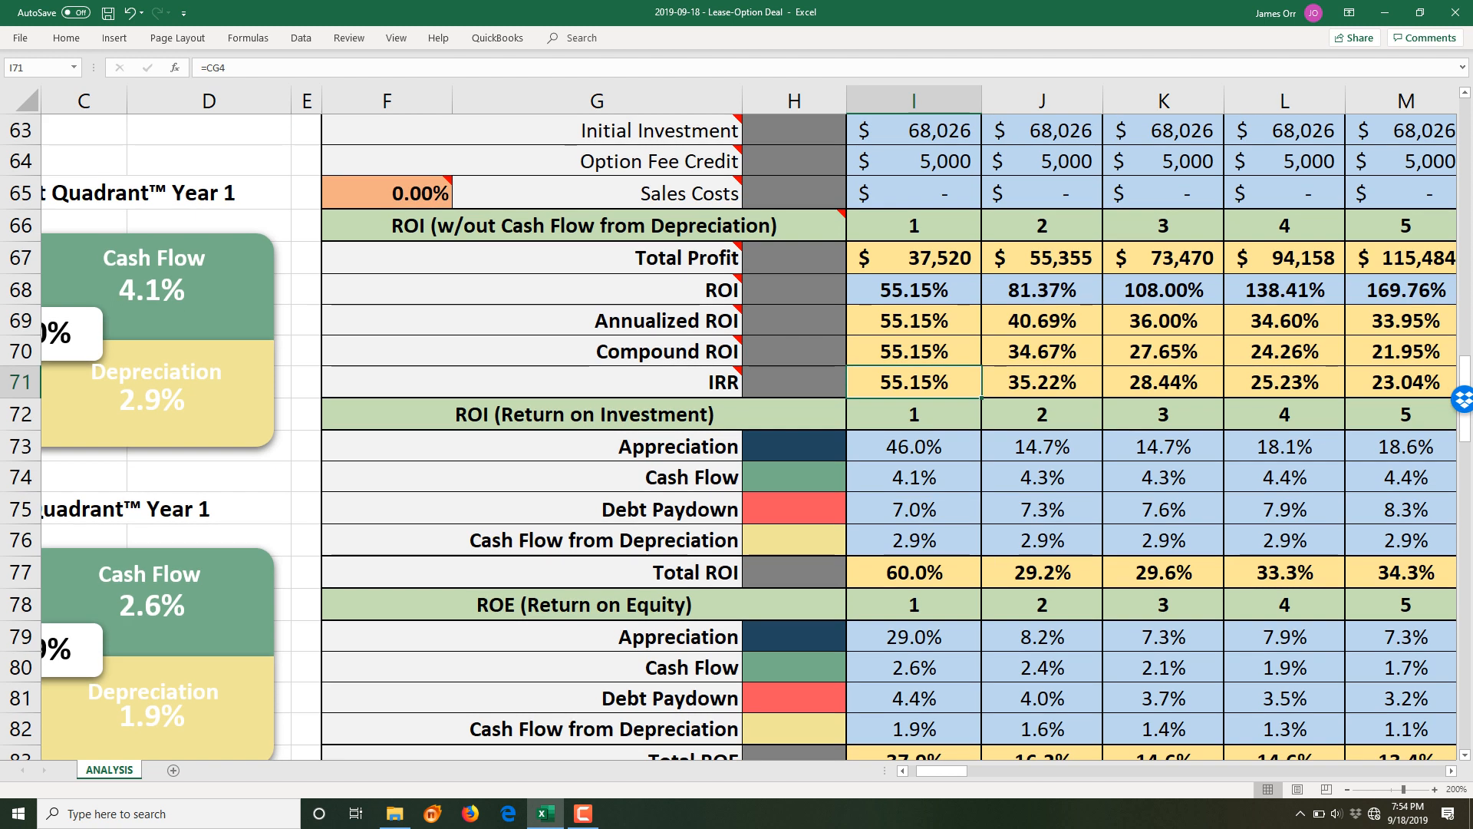
pyautogui.scroll(-1, 736, 436)
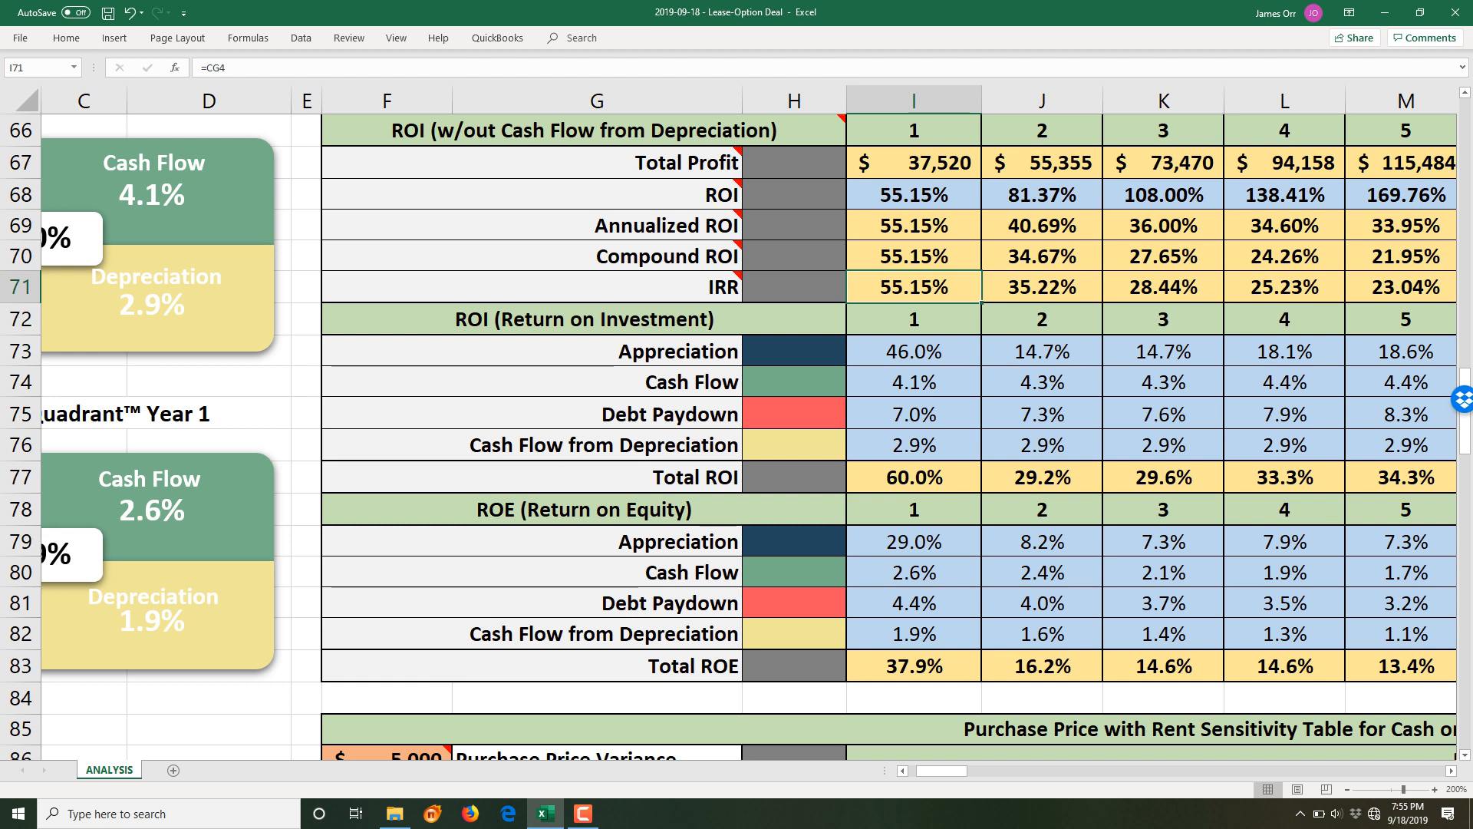
pyautogui.click(914, 351)
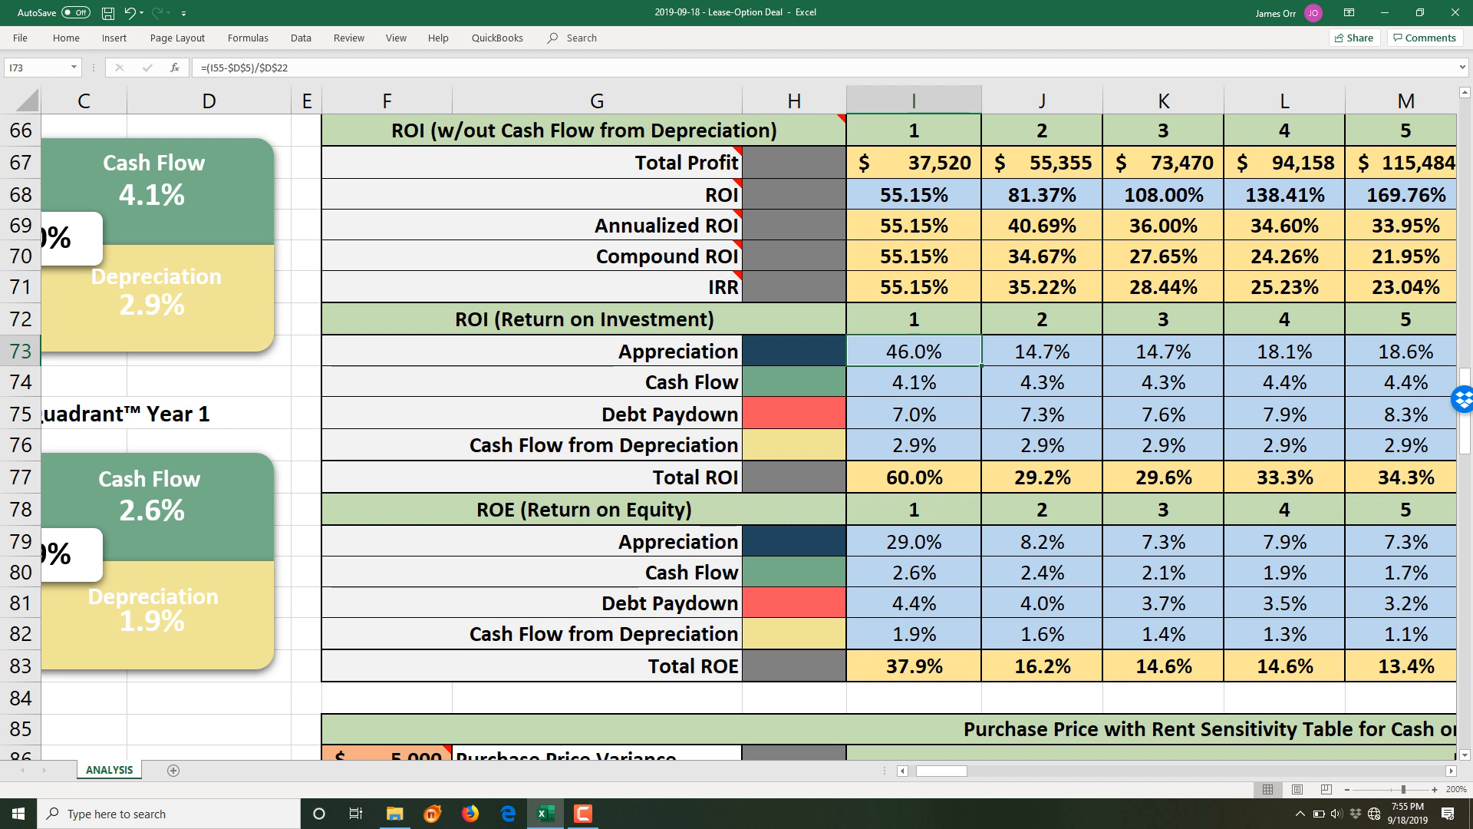
pyautogui.click(914, 414)
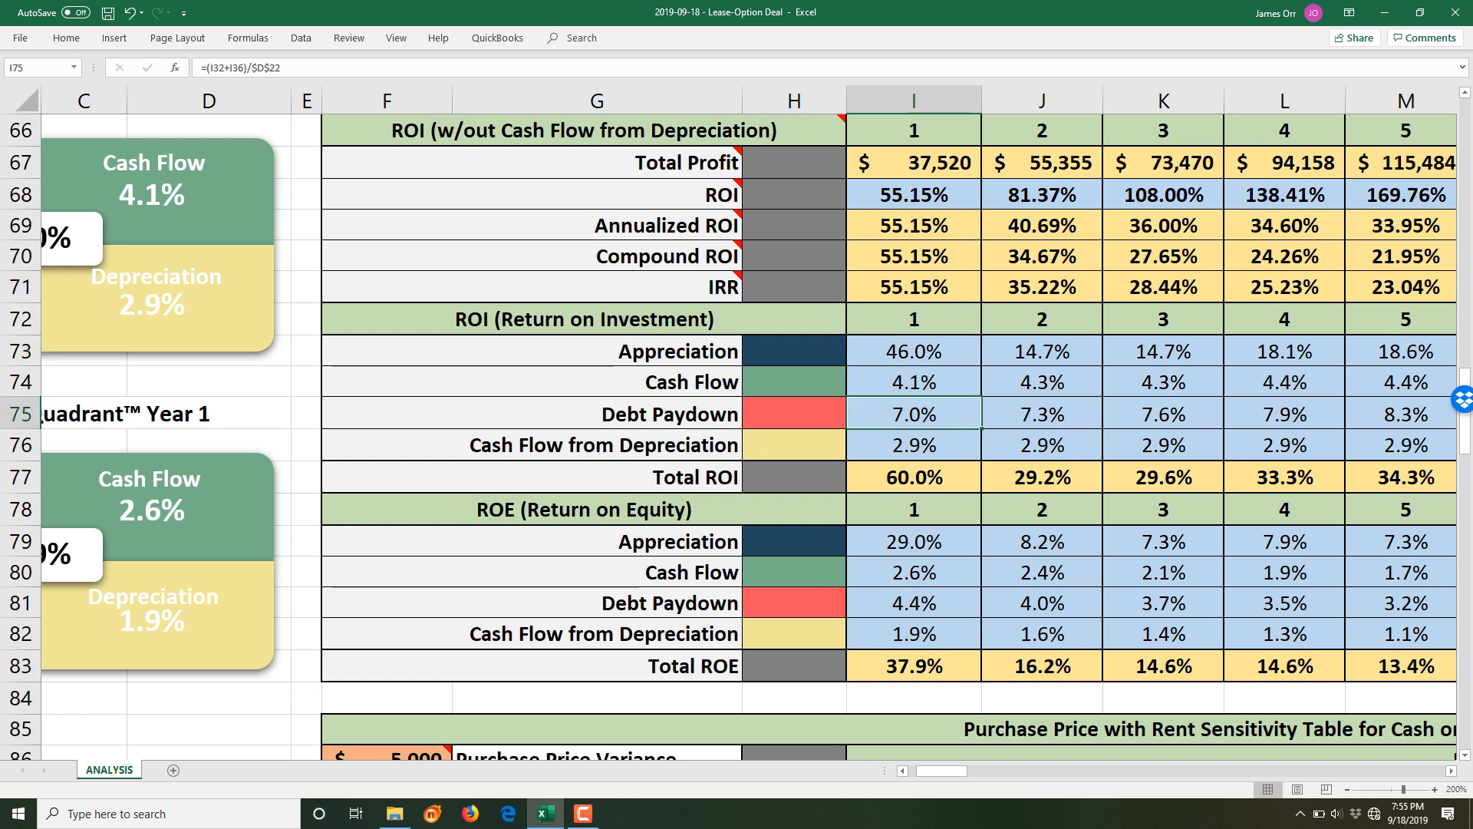
pyautogui.click(915, 445)
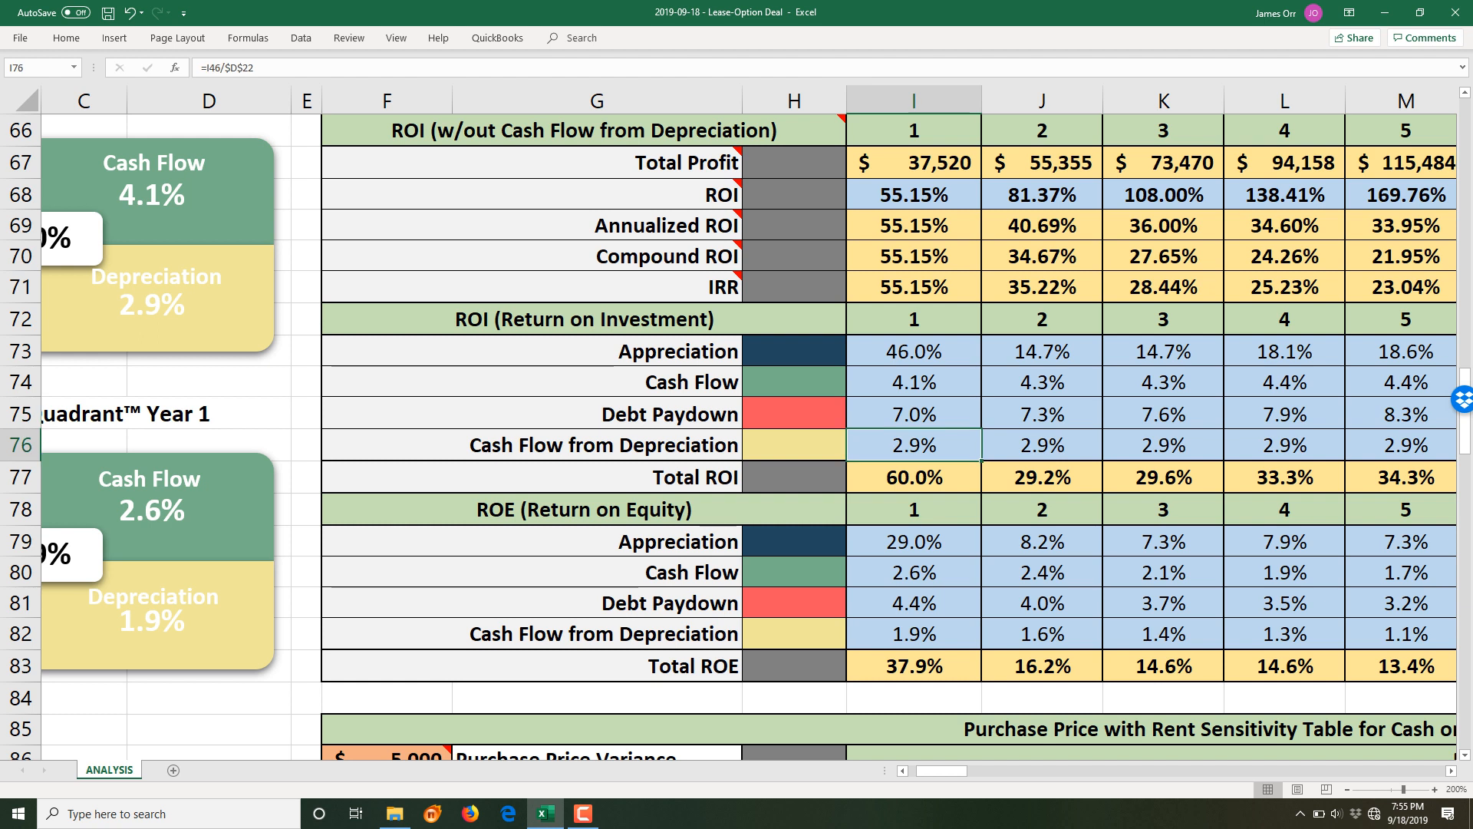
pyautogui.click(914, 478)
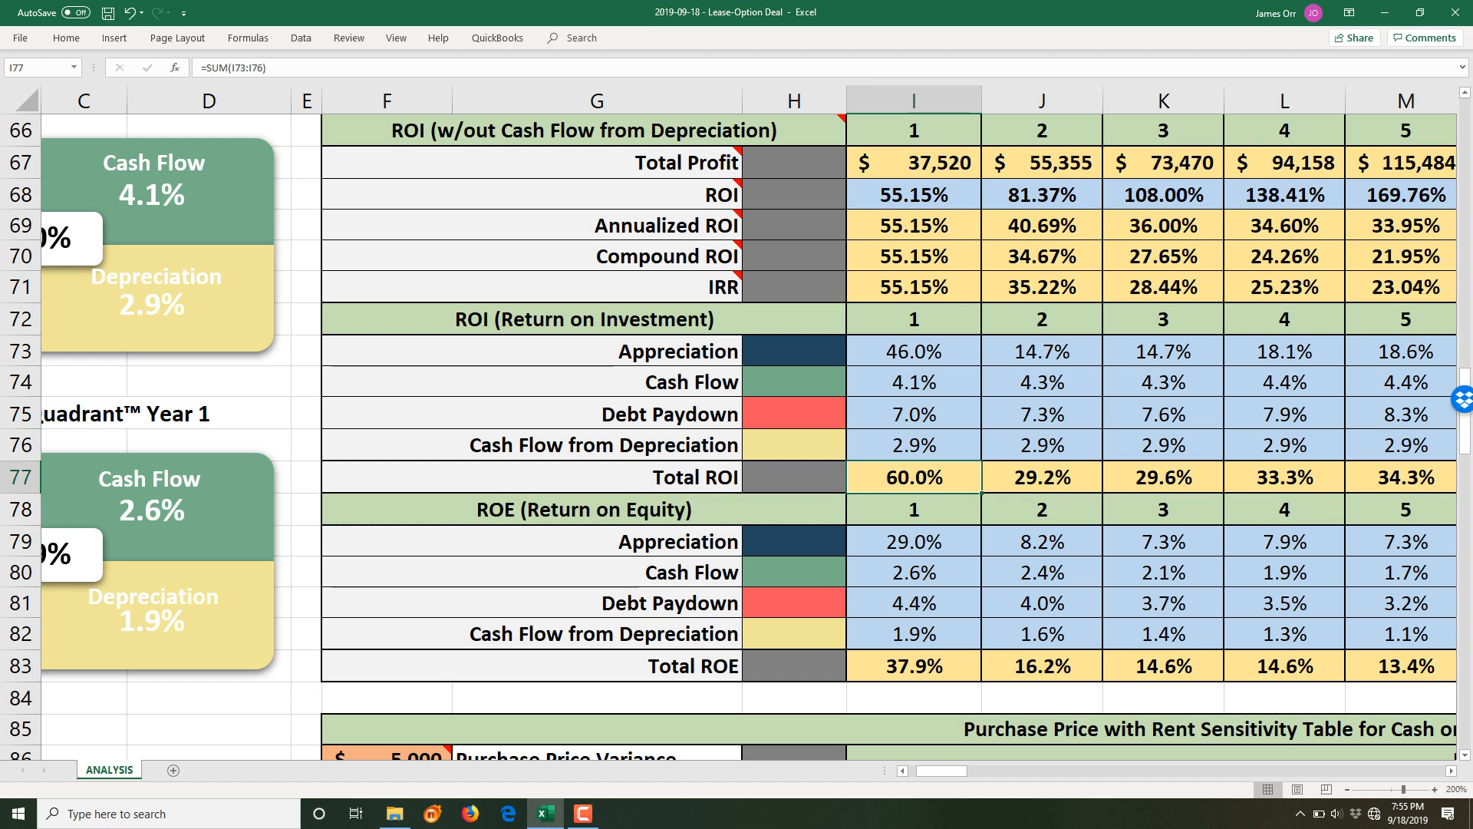
# - Scroll right to columns AG–AX to show the Income and Option Fee Sensitivity tables
pyautogui.scroll(-1, 737, 437)
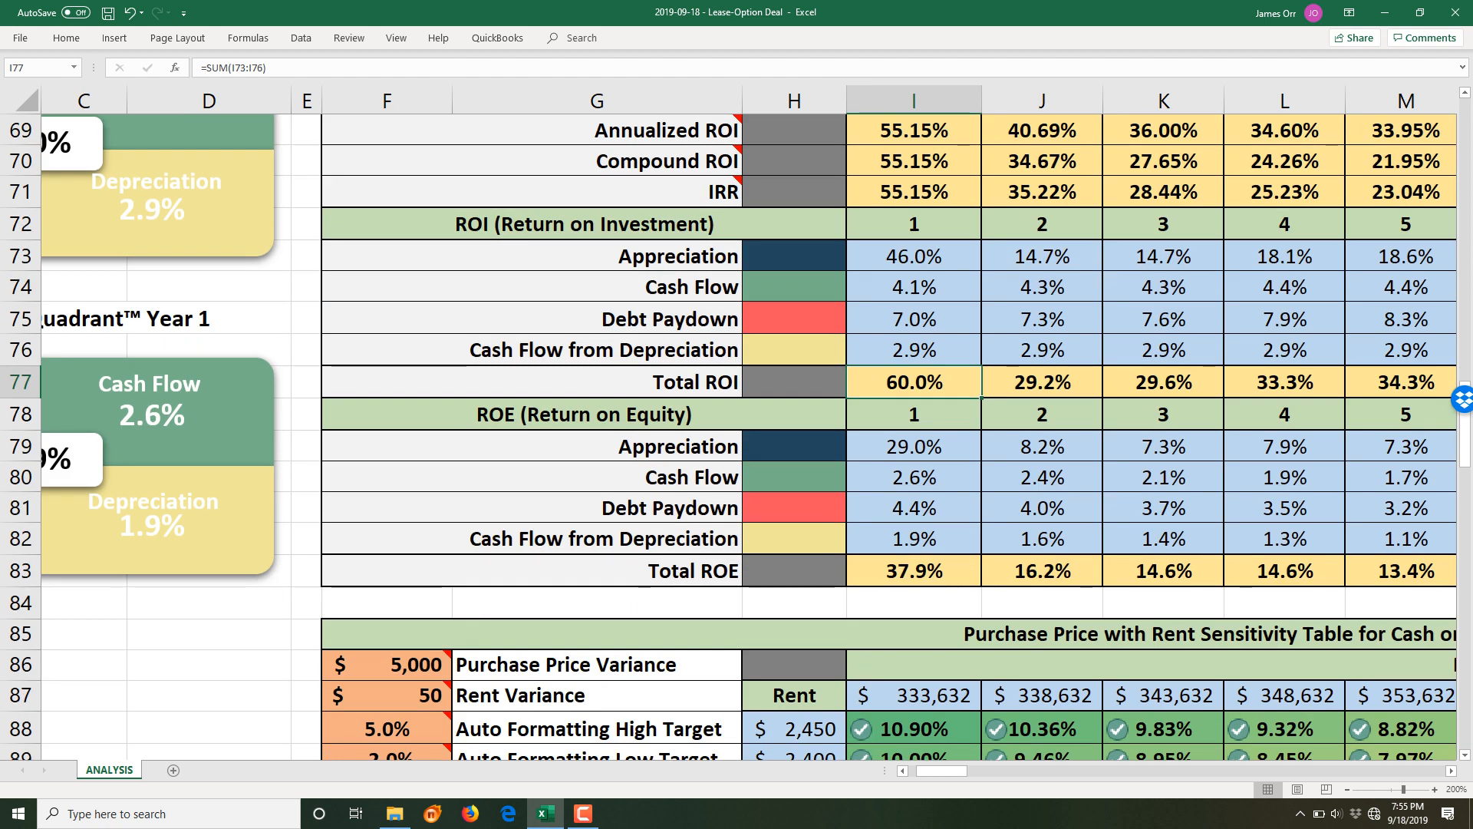
pyautogui.scroll(1, 737, 439)
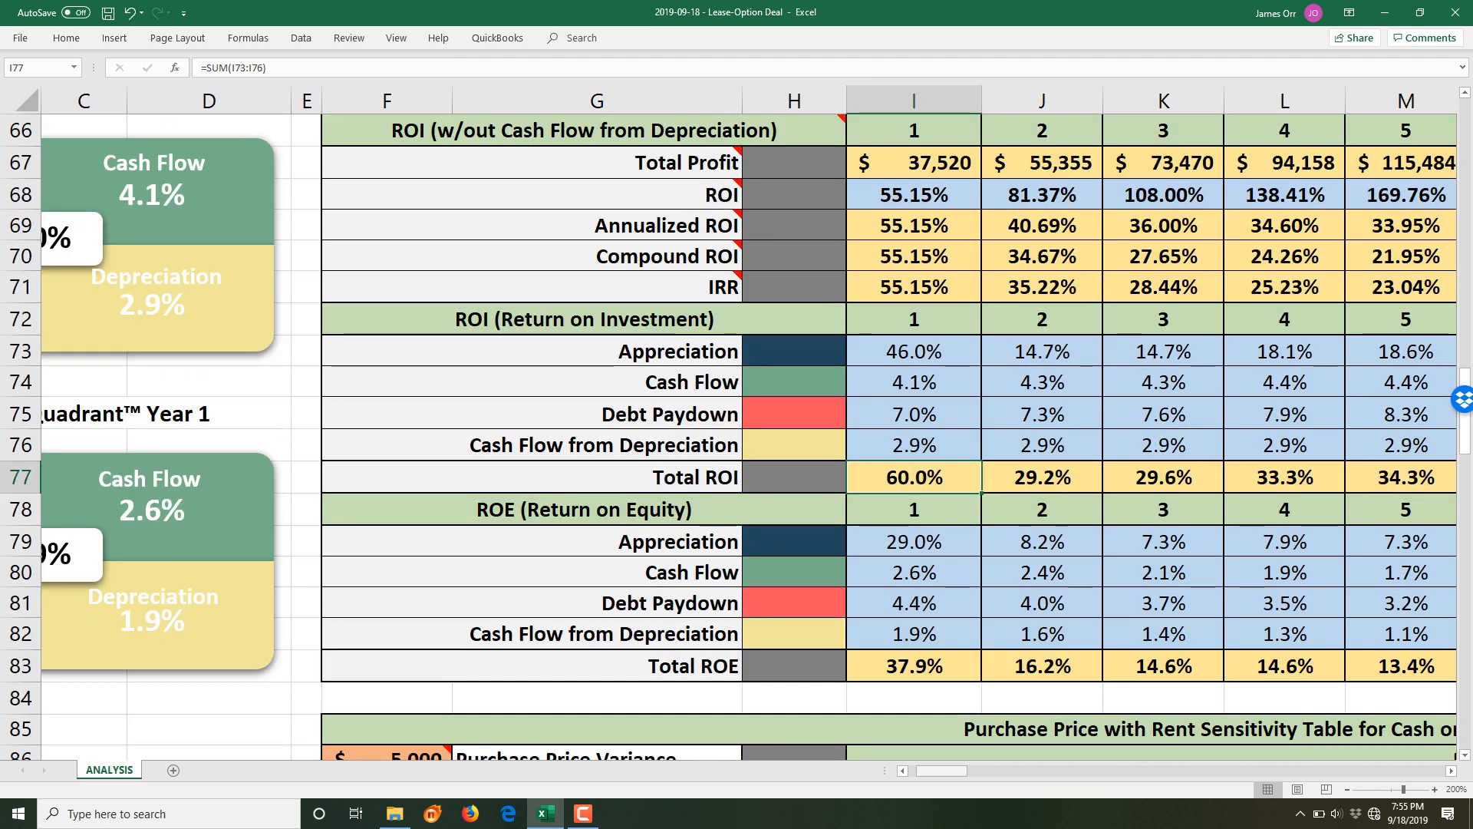
pyautogui.moveTo(943, 771); pyautogui.dragTo(932, 770)
pyautogui.scroll(2, 737, 438)
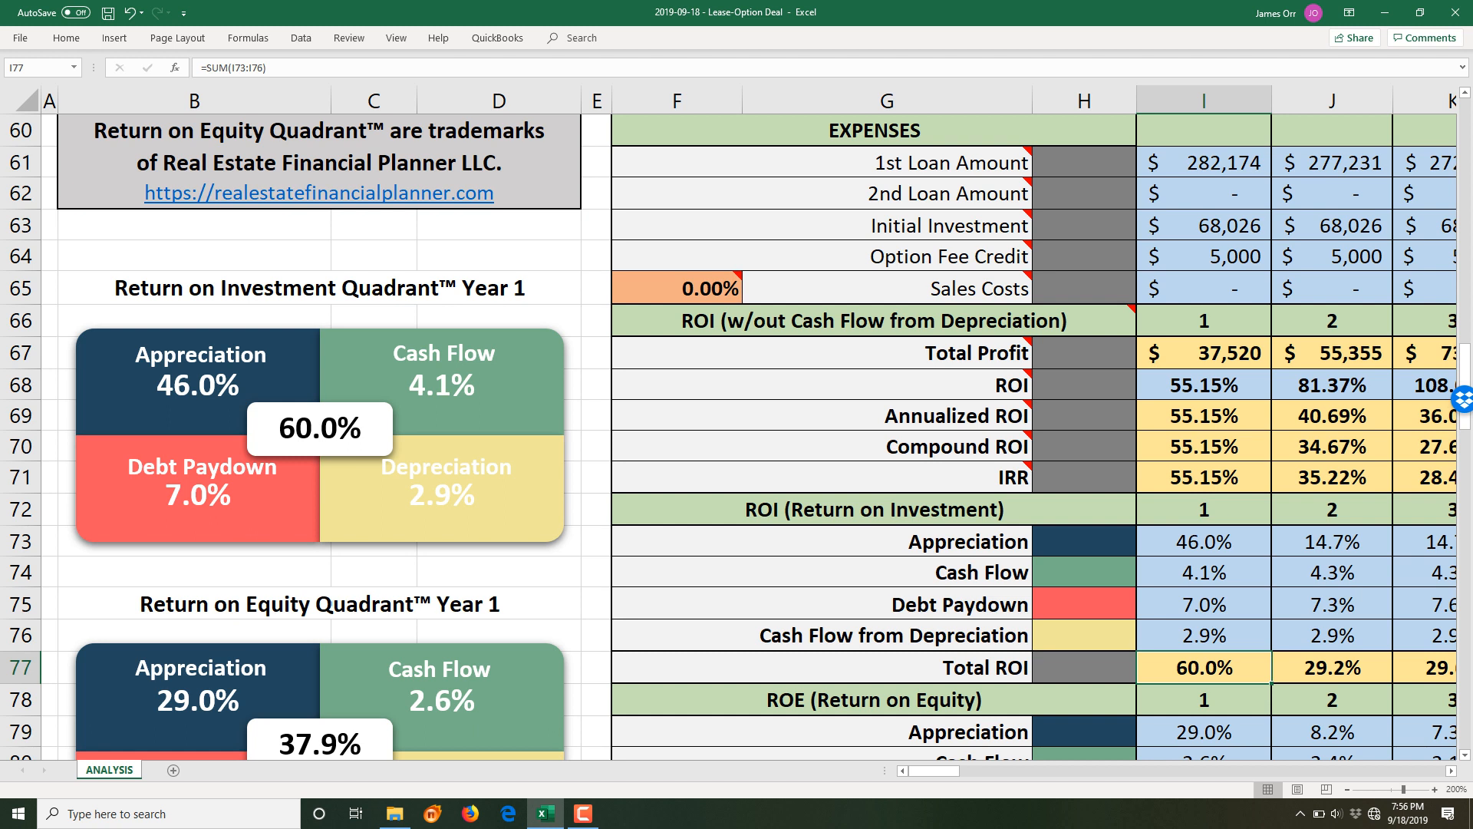
pyautogui.scroll(-5, 735, 436)
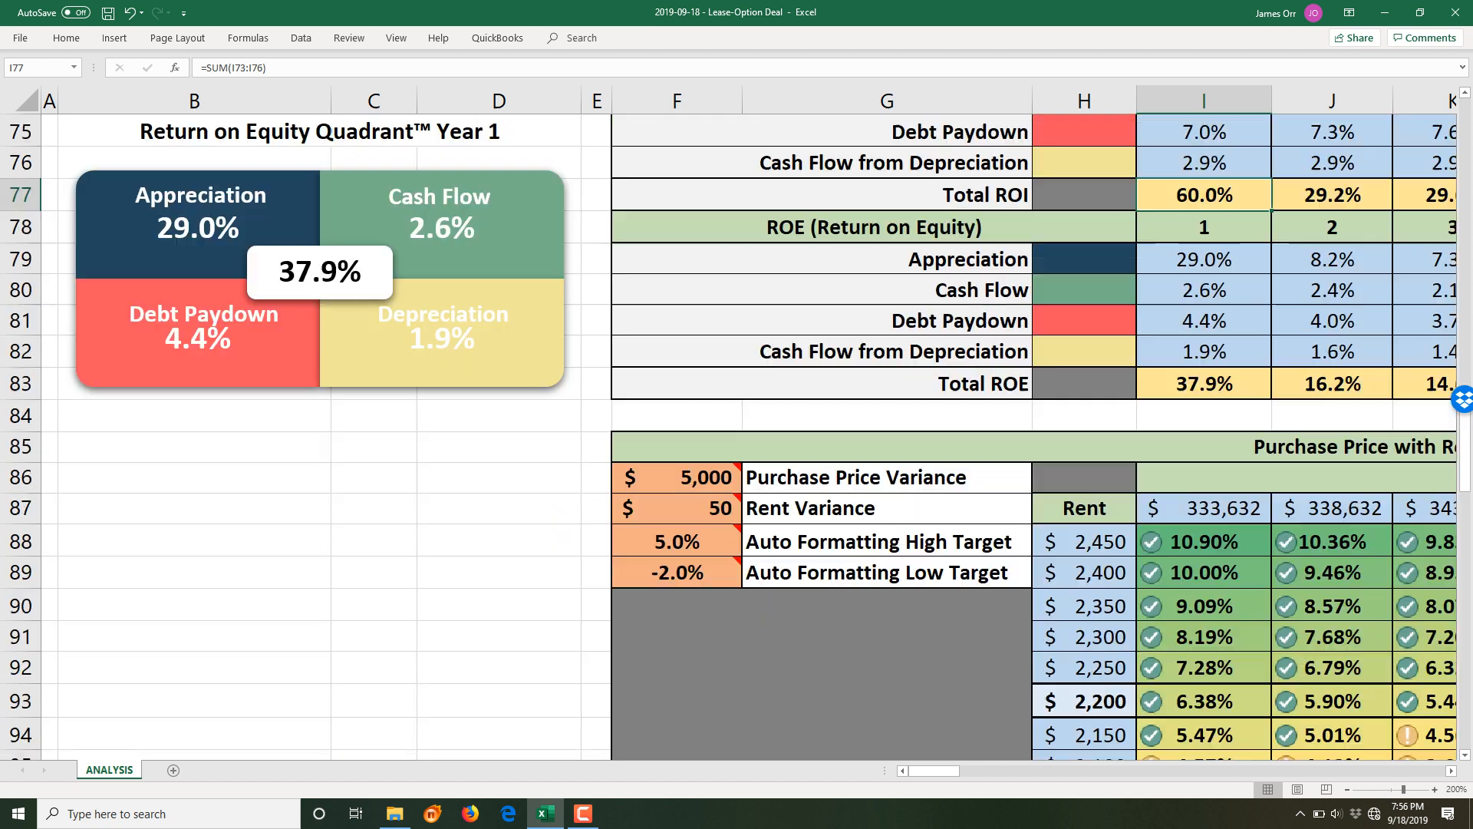
pyautogui.scroll(-1, 736, 436)
pyautogui.moveTo(933, 771); pyautogui.dragTo(1054, 770)
pyautogui.scroll(7, 736, 435)
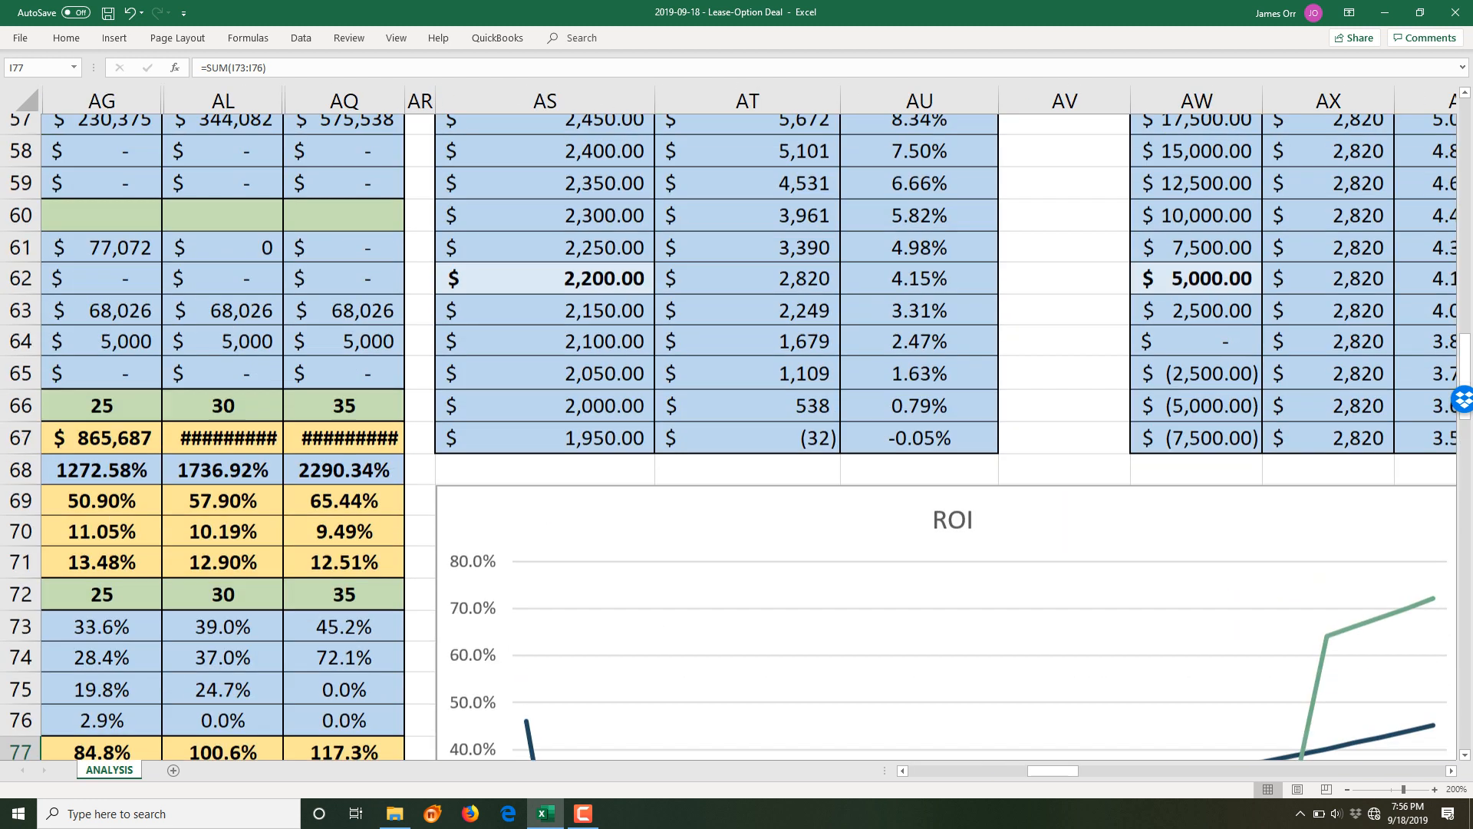
pyautogui.scroll(3, 736, 437)
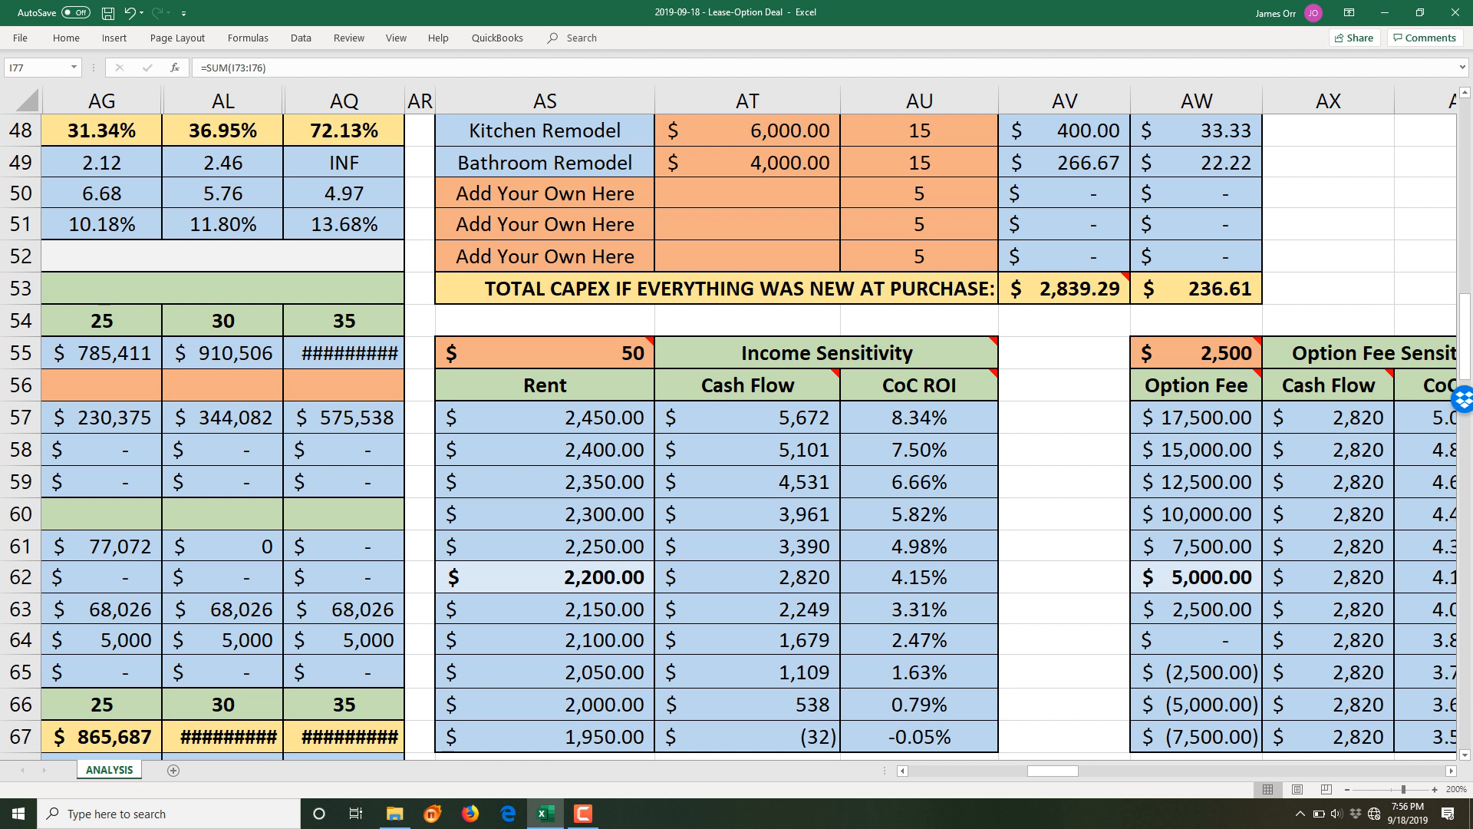
pyautogui.scroll(-1, 736, 437)
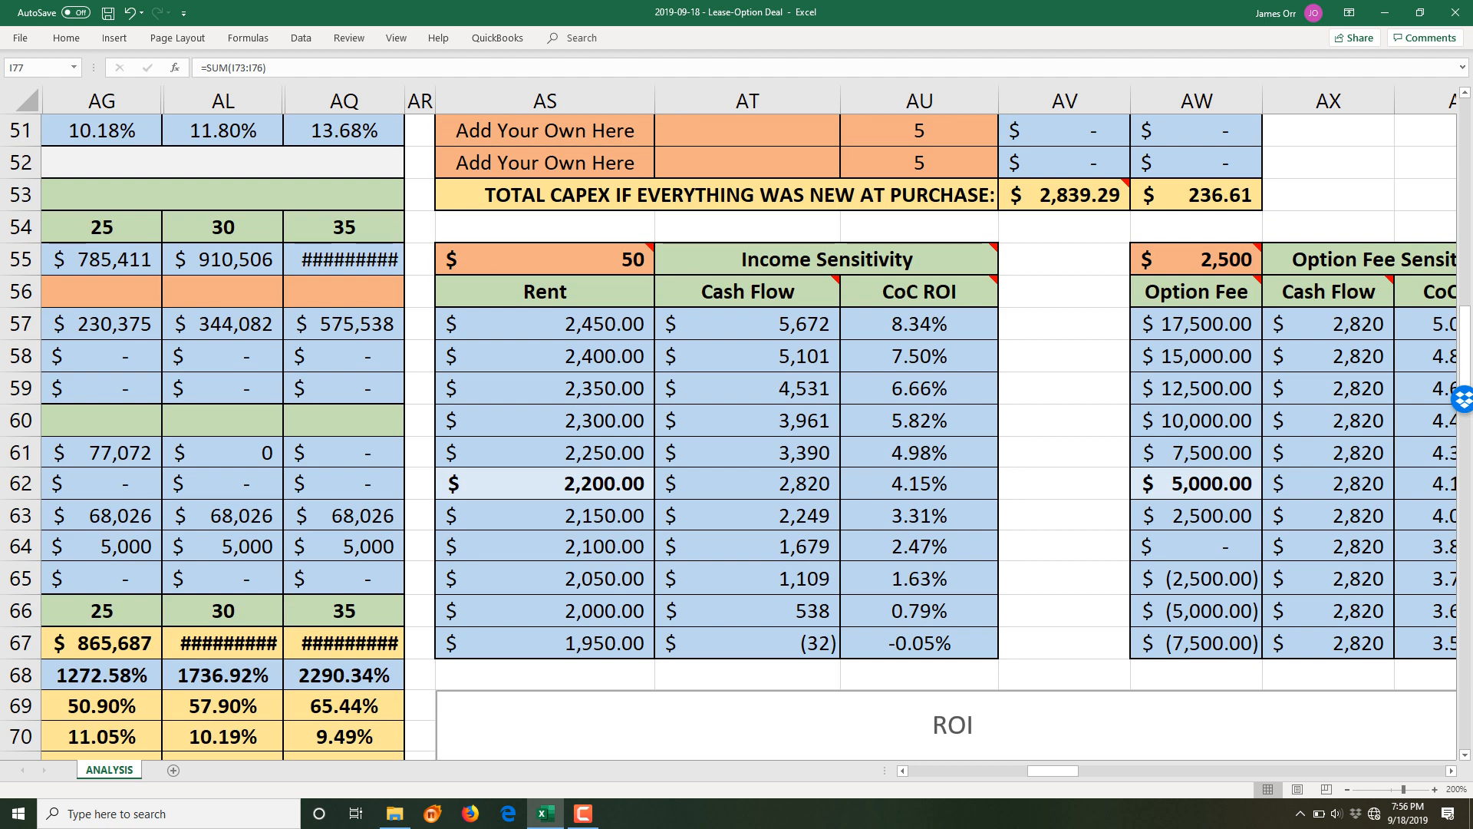
pyautogui.click(544, 485)
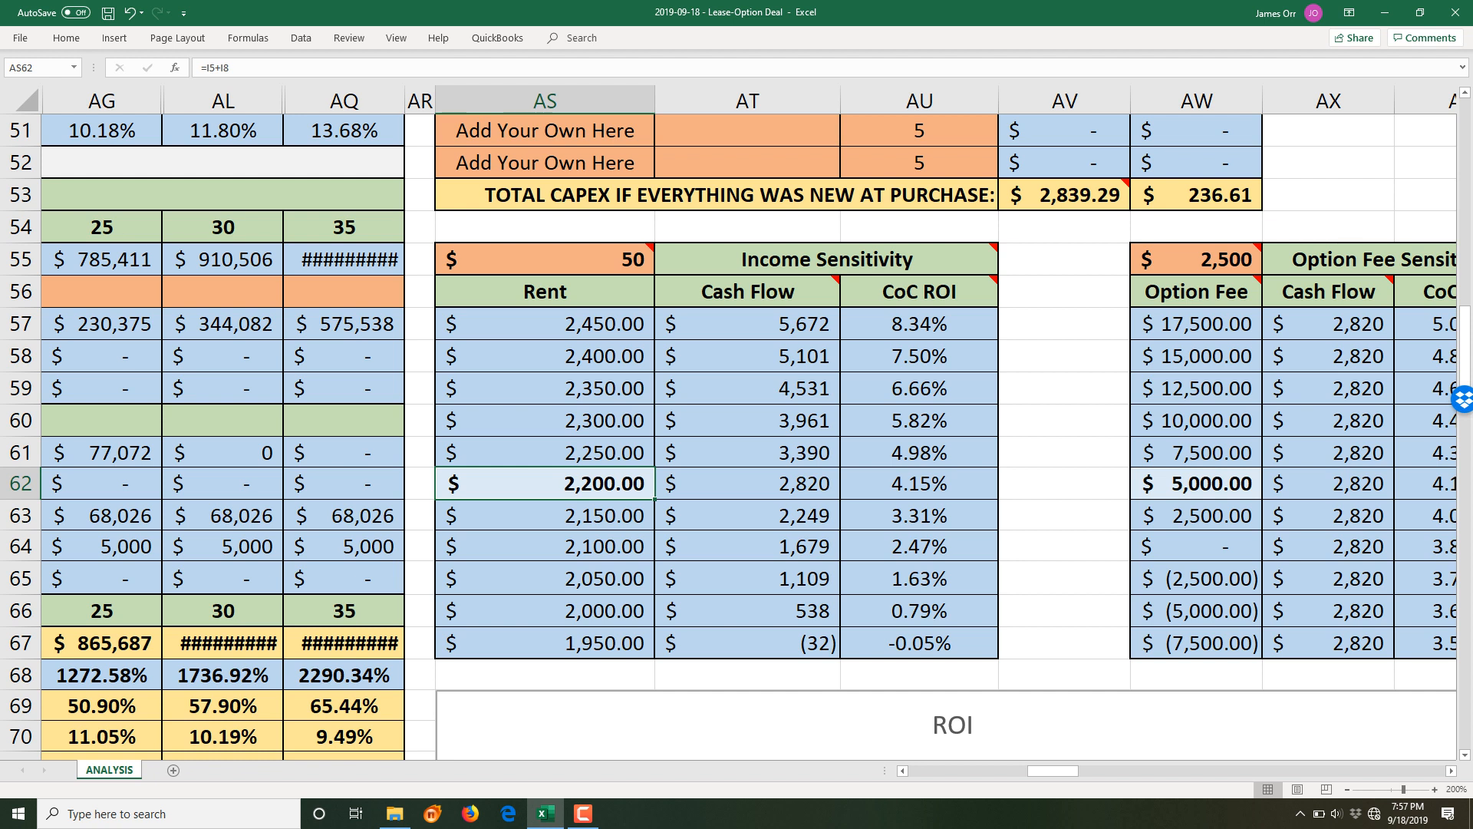
pyautogui.moveTo(1054, 769); pyautogui.dragTo(1094, 770)
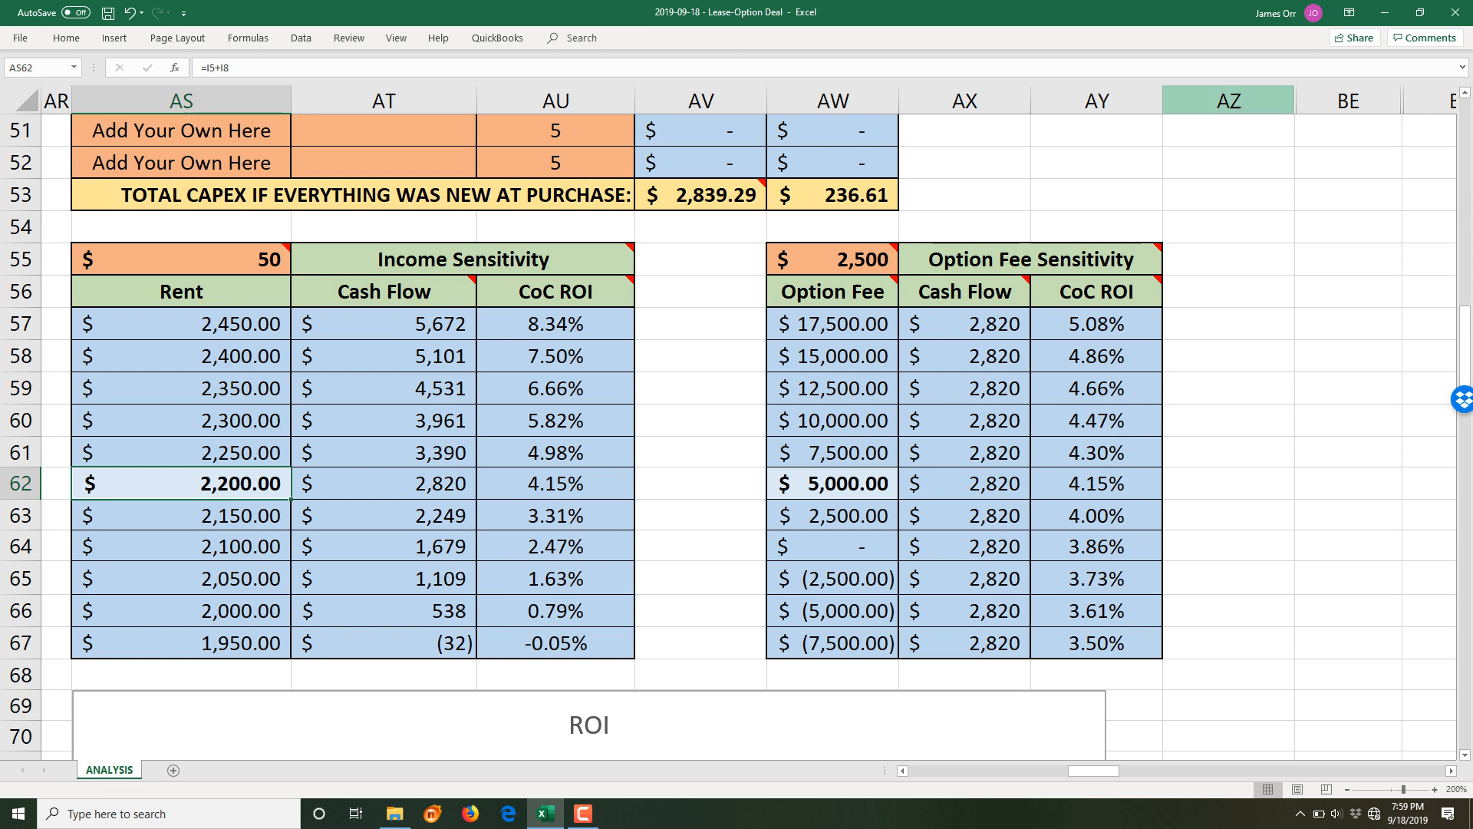
# - Scroll the ANALYSIS sheet up to row 28 to show the Estimated Tenant Buyer Monthly Payment table
pyautogui.scroll(6, 1128, 552)
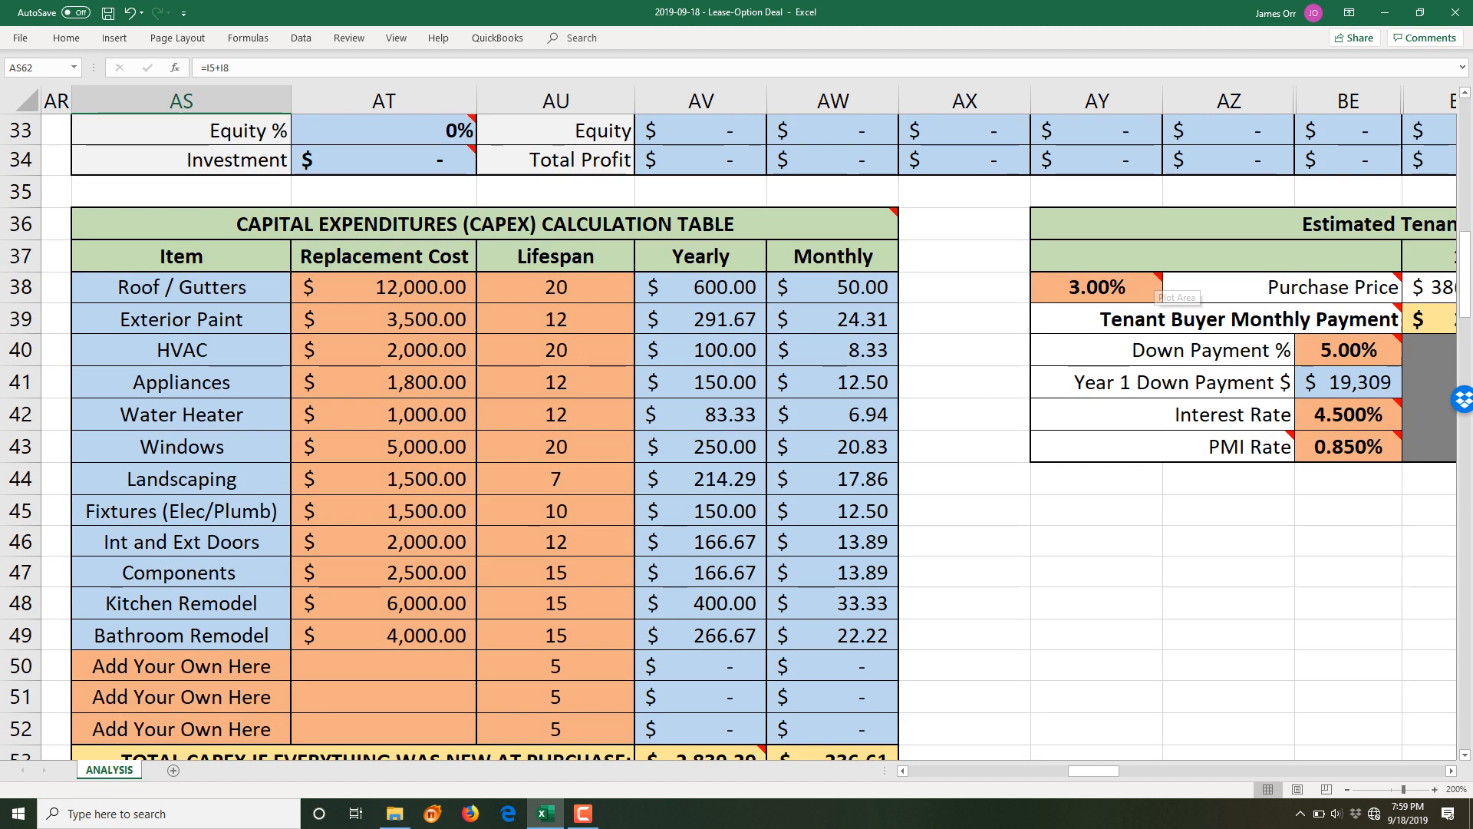
pyautogui.moveTo(1093, 771); pyautogui.dragTo(1136, 770)
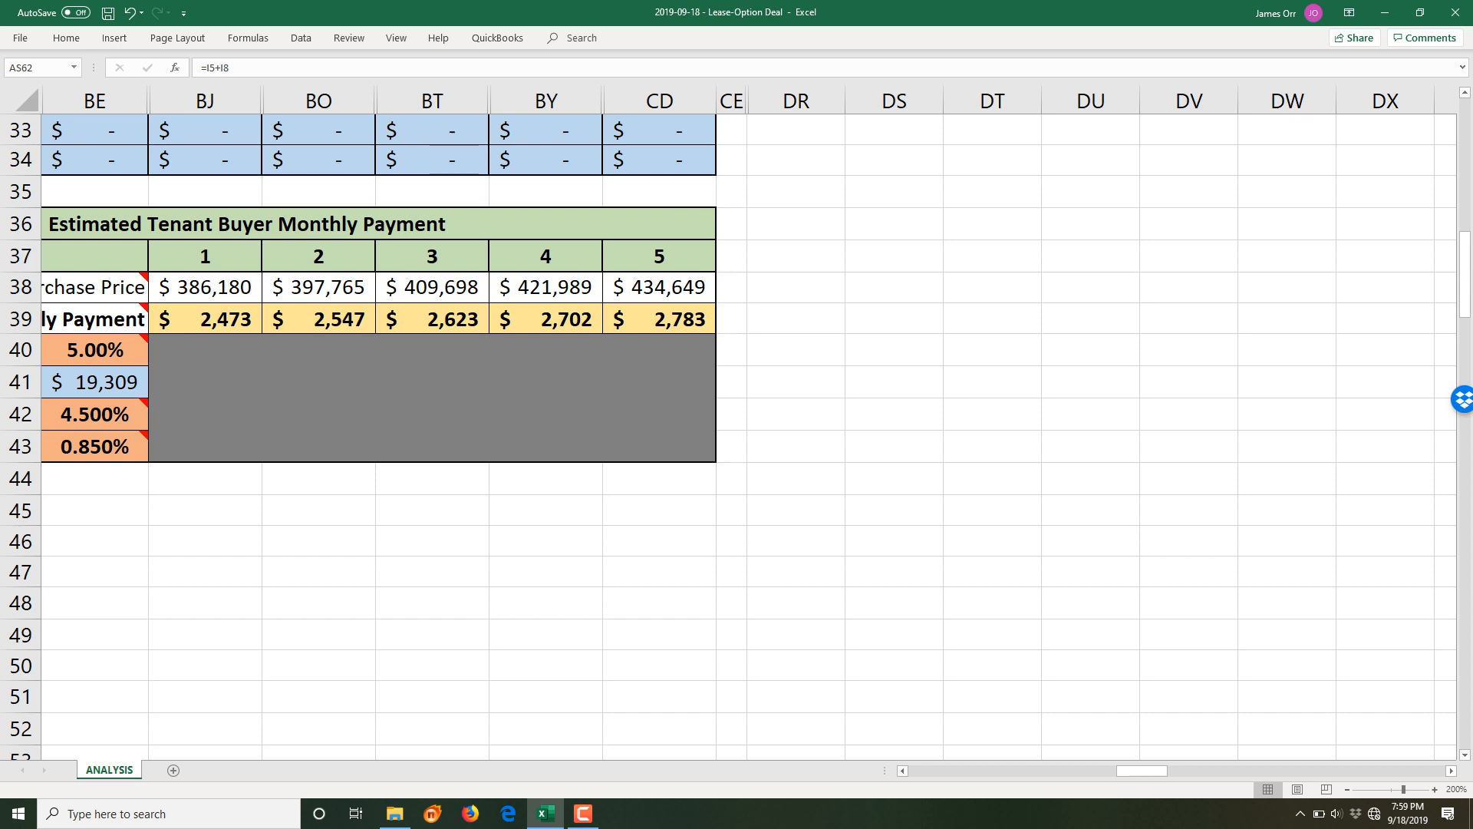
pyautogui.click(903, 770)
pyautogui.click(903, 770)
pyautogui.click(902, 770)
pyautogui.click(902, 770)
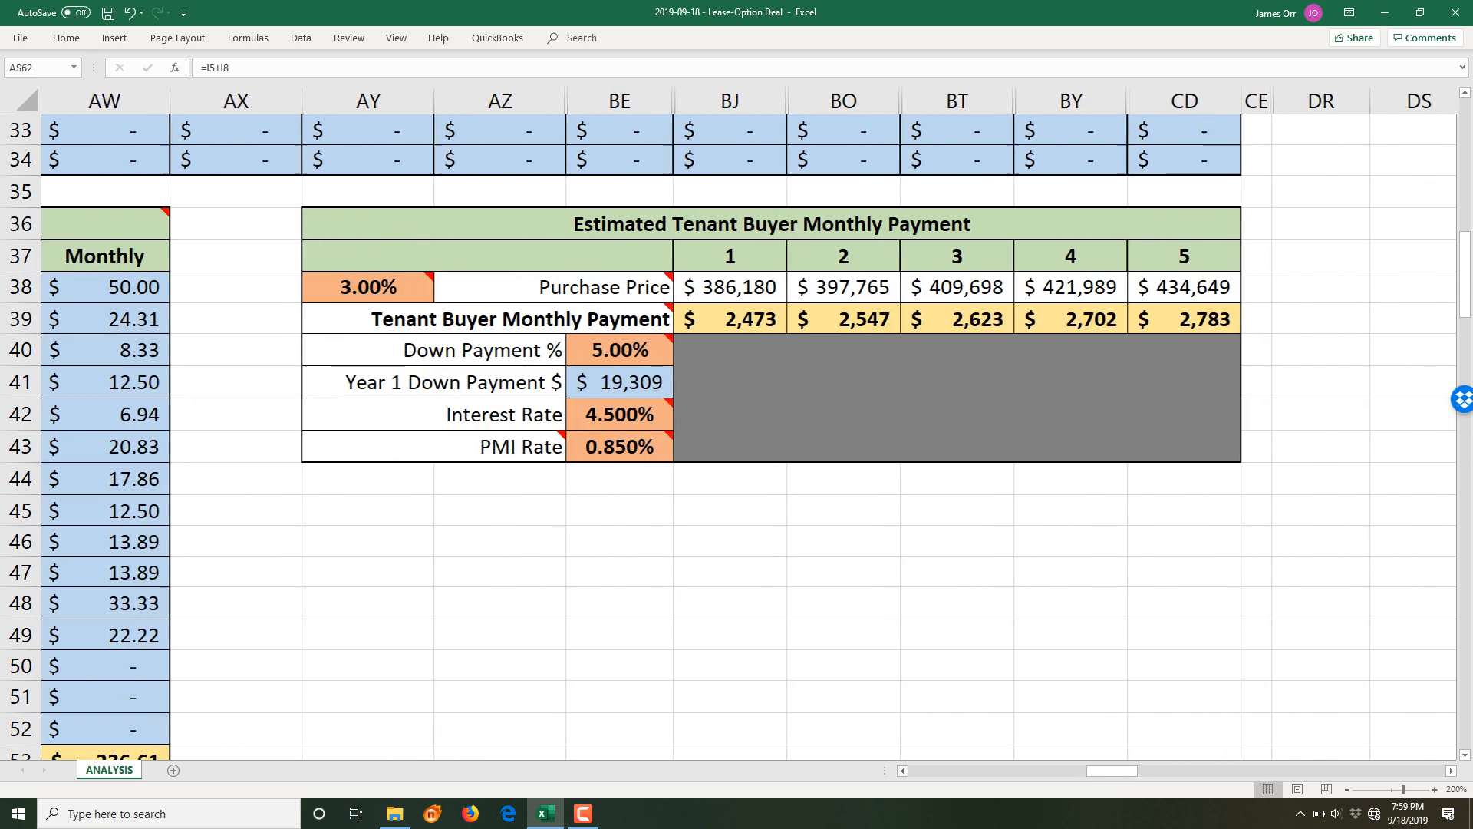
pyautogui.click(1452, 771)
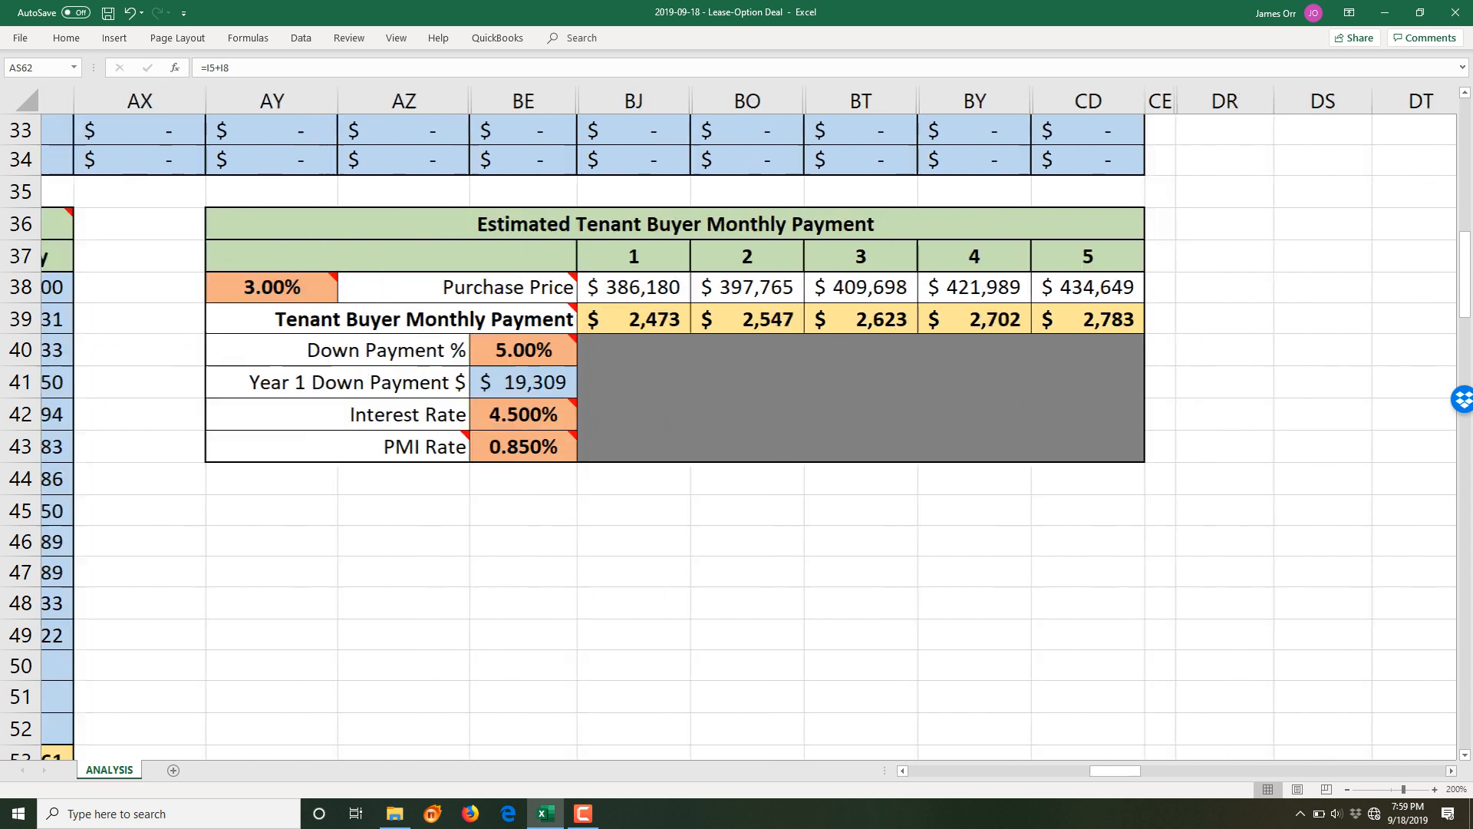
pyautogui.scroll(1, 1258, 621)
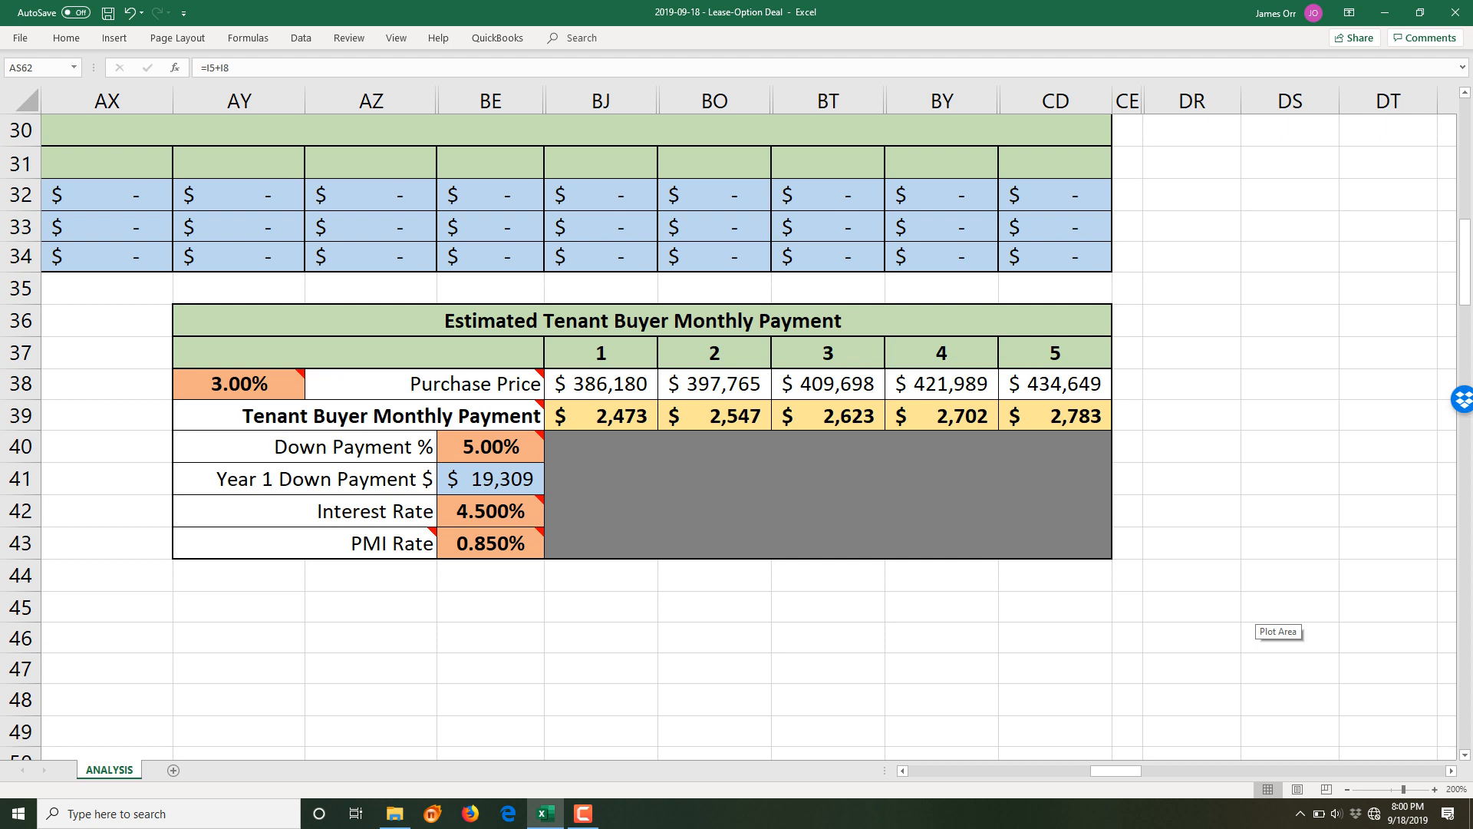
pyautogui.moveTo(1117, 769); pyautogui.dragTo(933, 770)
pyautogui.scroll(-3, 795, 653)
pyautogui.scroll(-3, 796, 653)
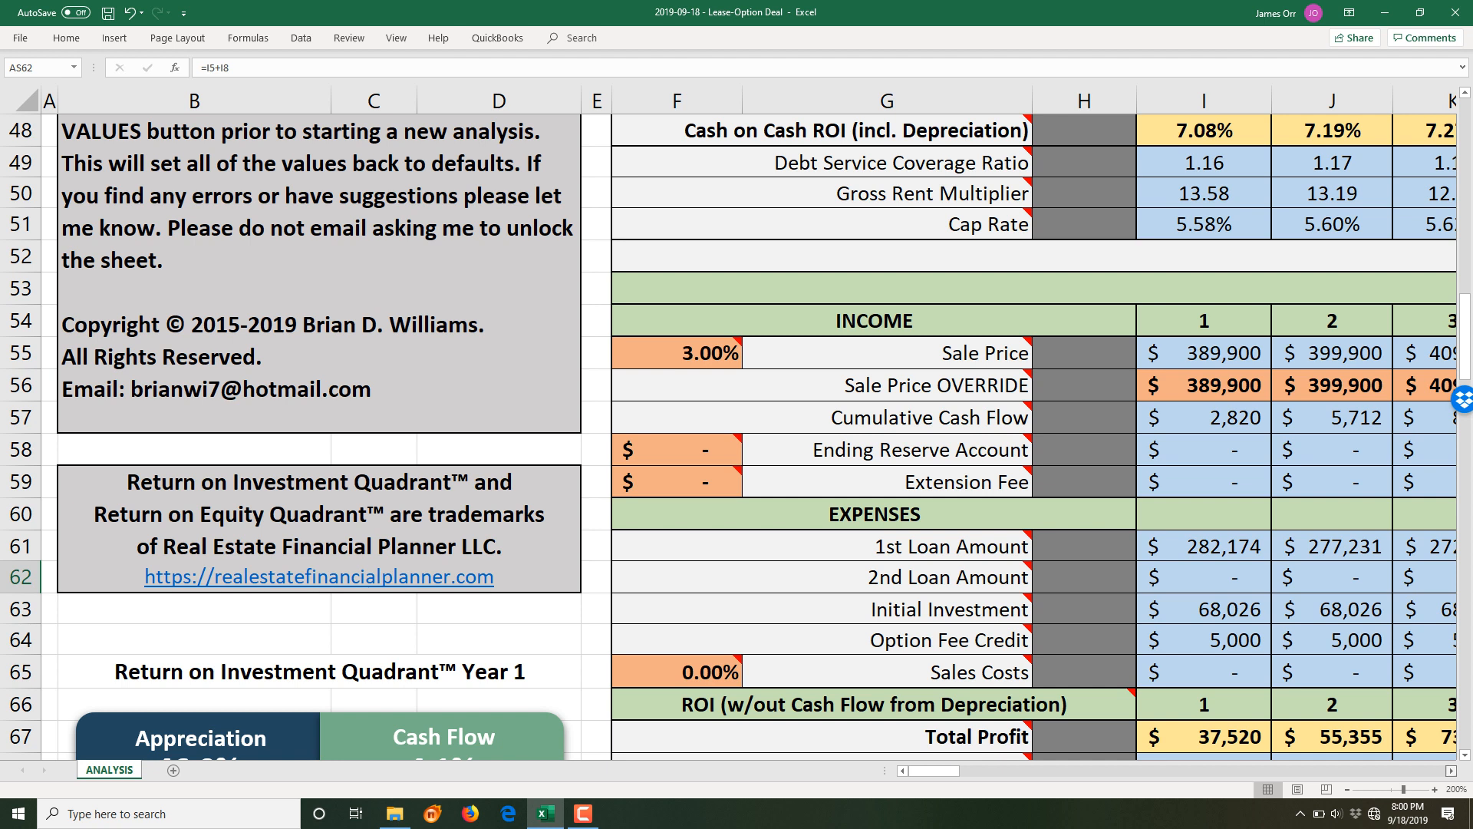
pyautogui.hscroll(5, 748, 429)
pyautogui.hscroll(8, 748, 430)
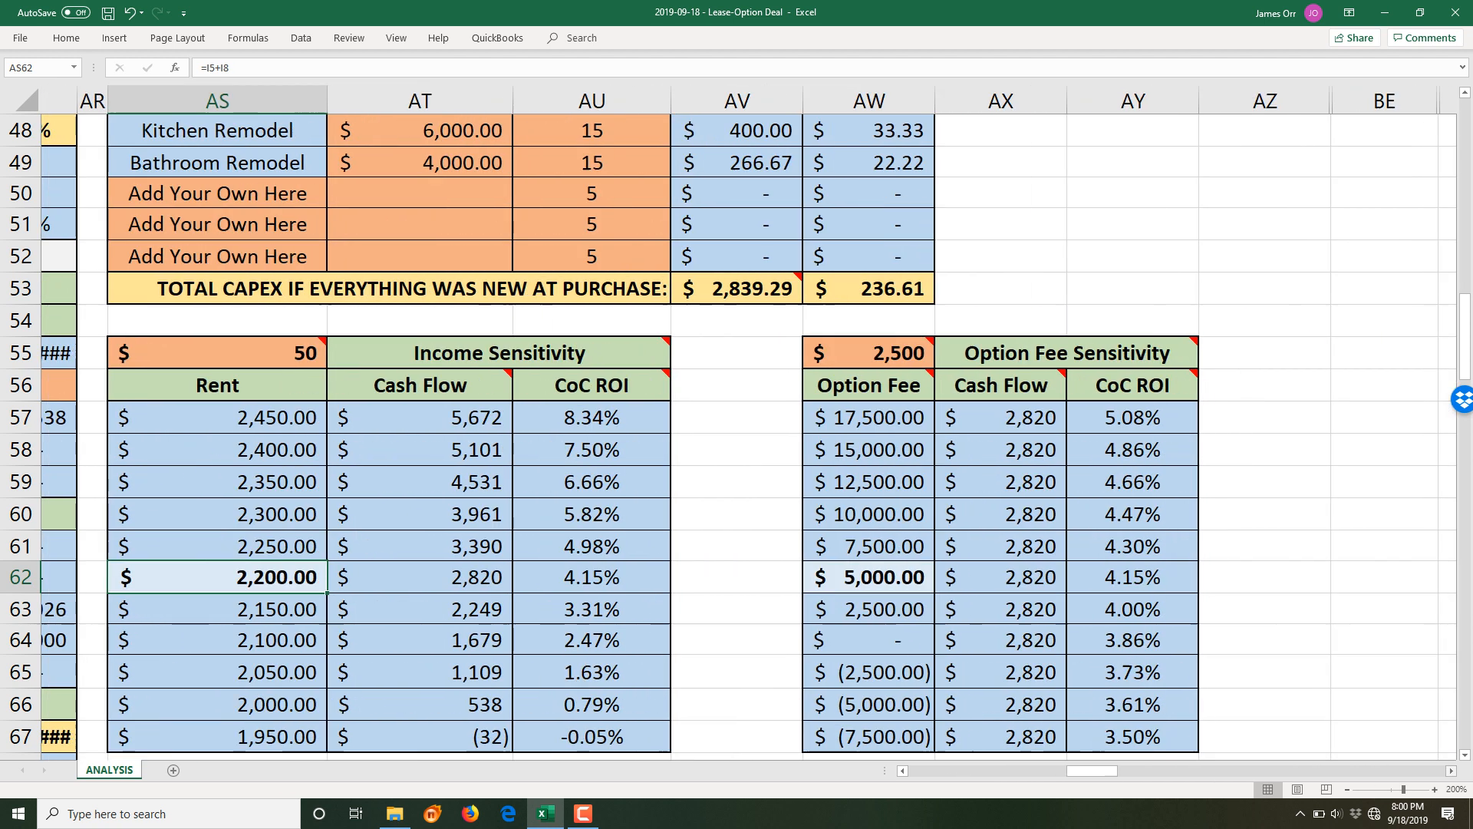
pyautogui.hscroll(5, 748, 430)
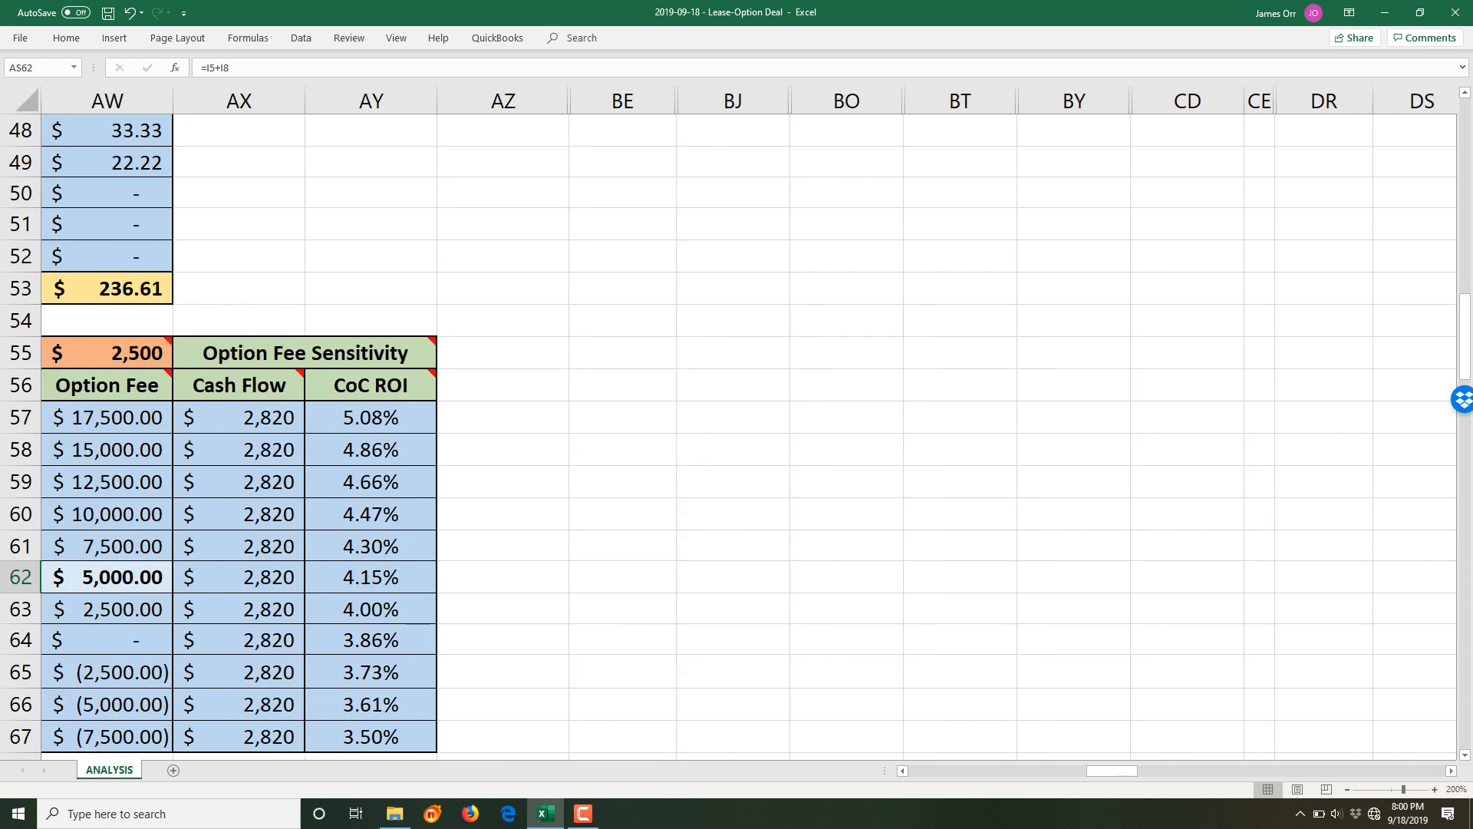
pyautogui.scroll(7, 990, 503)
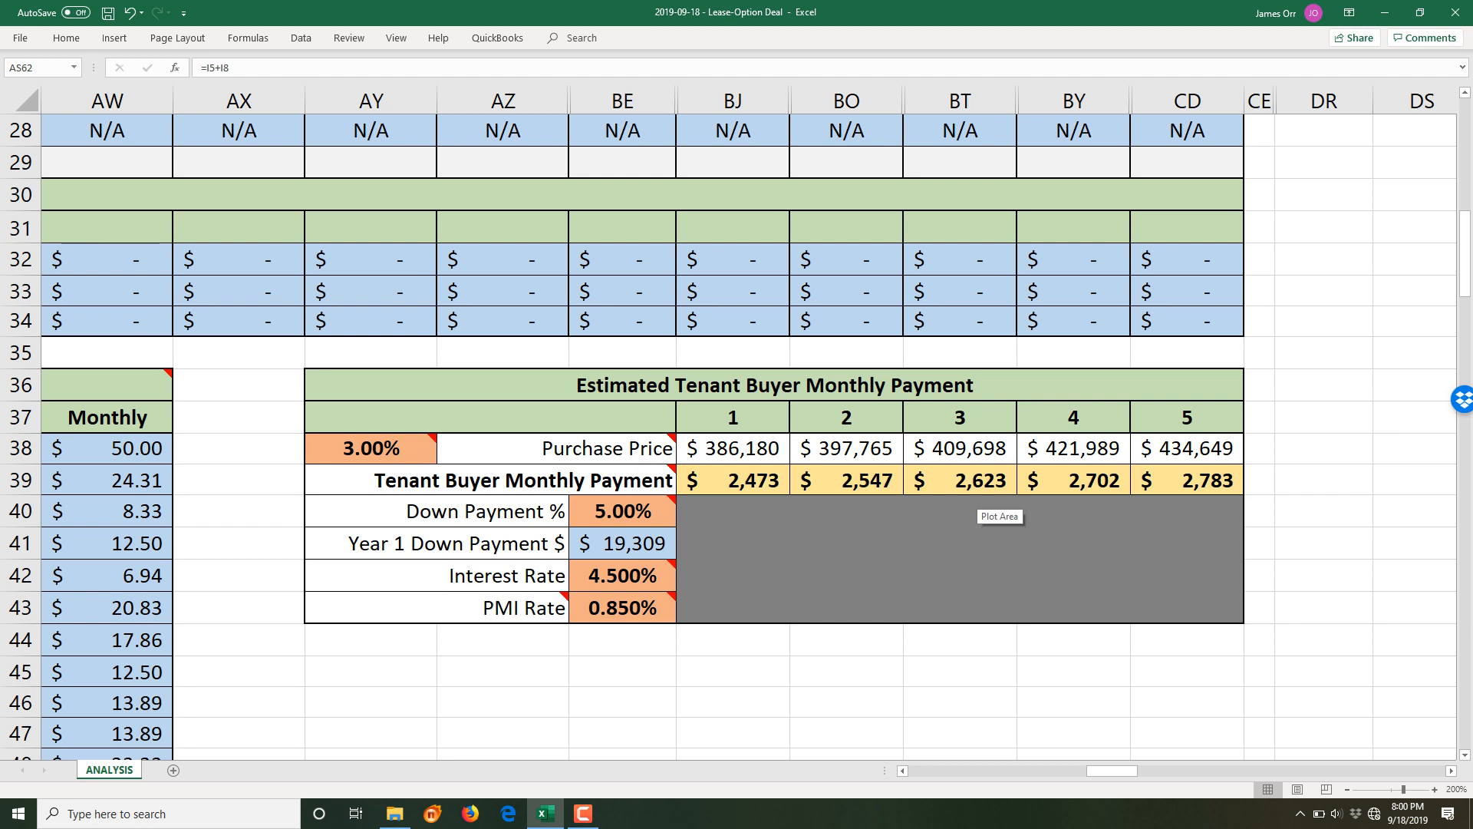
# - Check the annual purchase price increase rate and the tenant buyer monthly payment formula
pyautogui.click(427, 446)
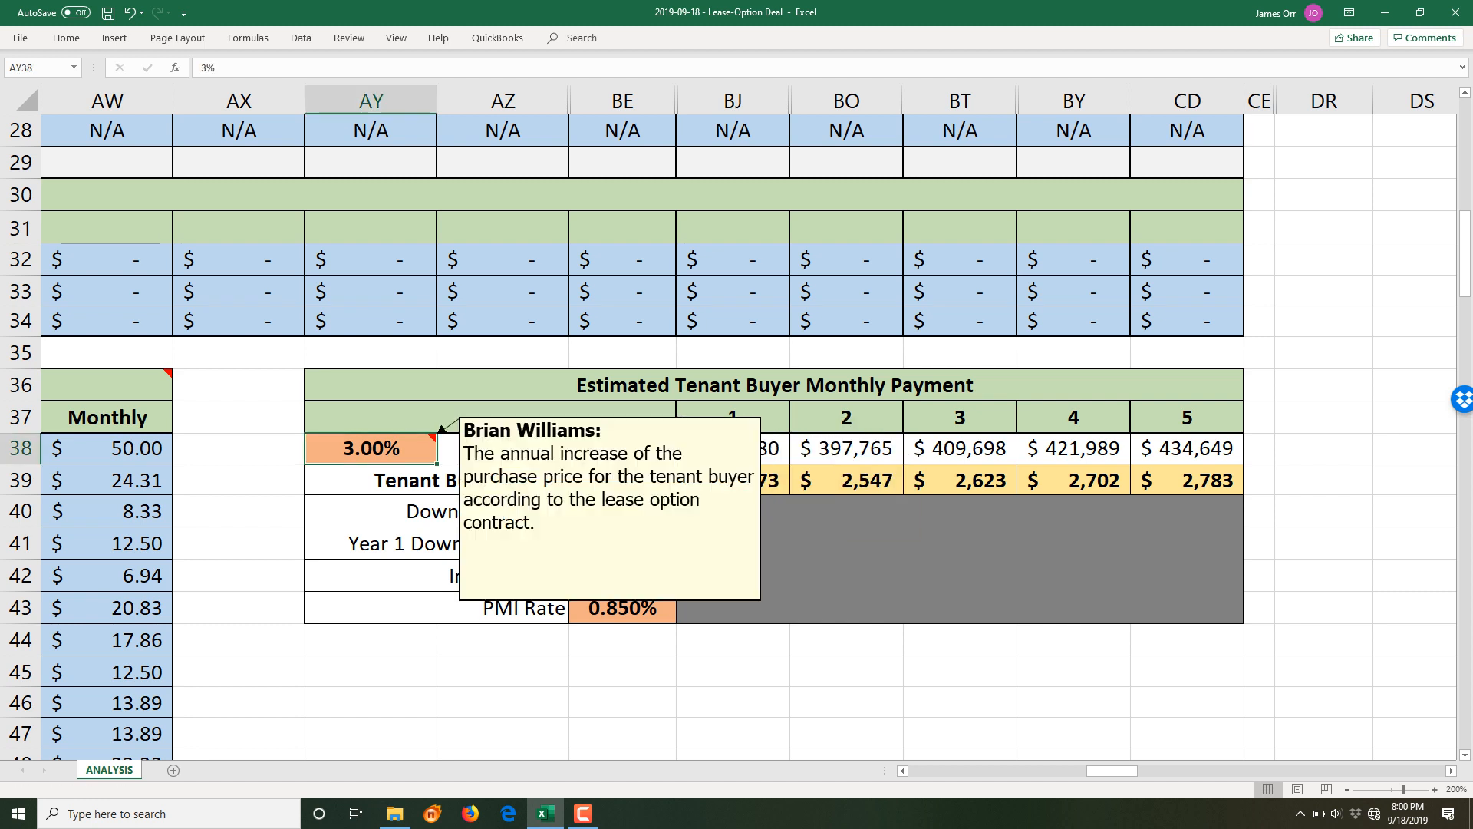
pyautogui.moveTo(414, 448)
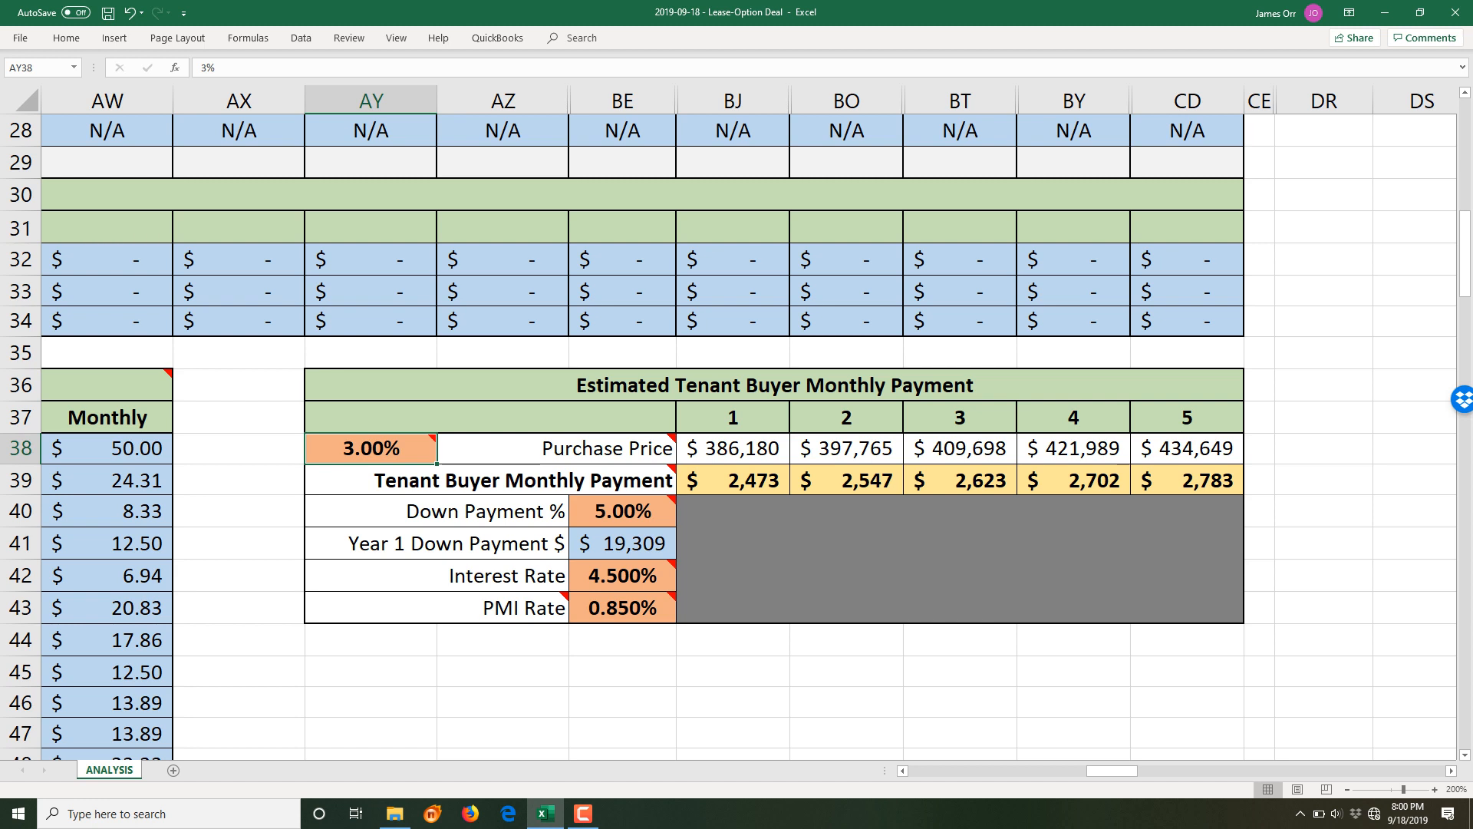
pyautogui.click(734, 481)
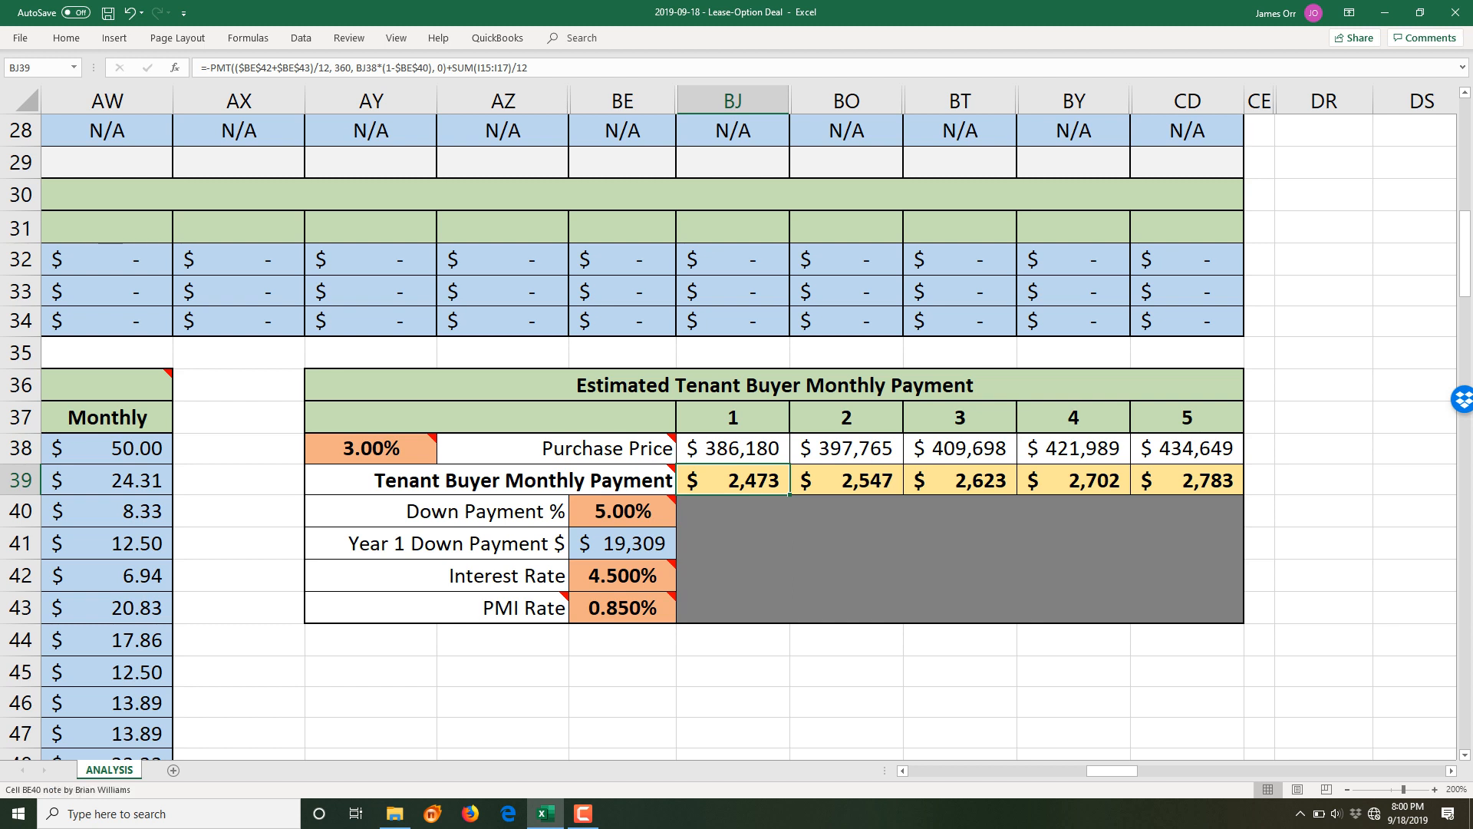
# - Lower the tenant buyer Interest Rate from 4.500% to 4.25%
pyautogui.click(623, 512)
pyautogui.click(624, 576)
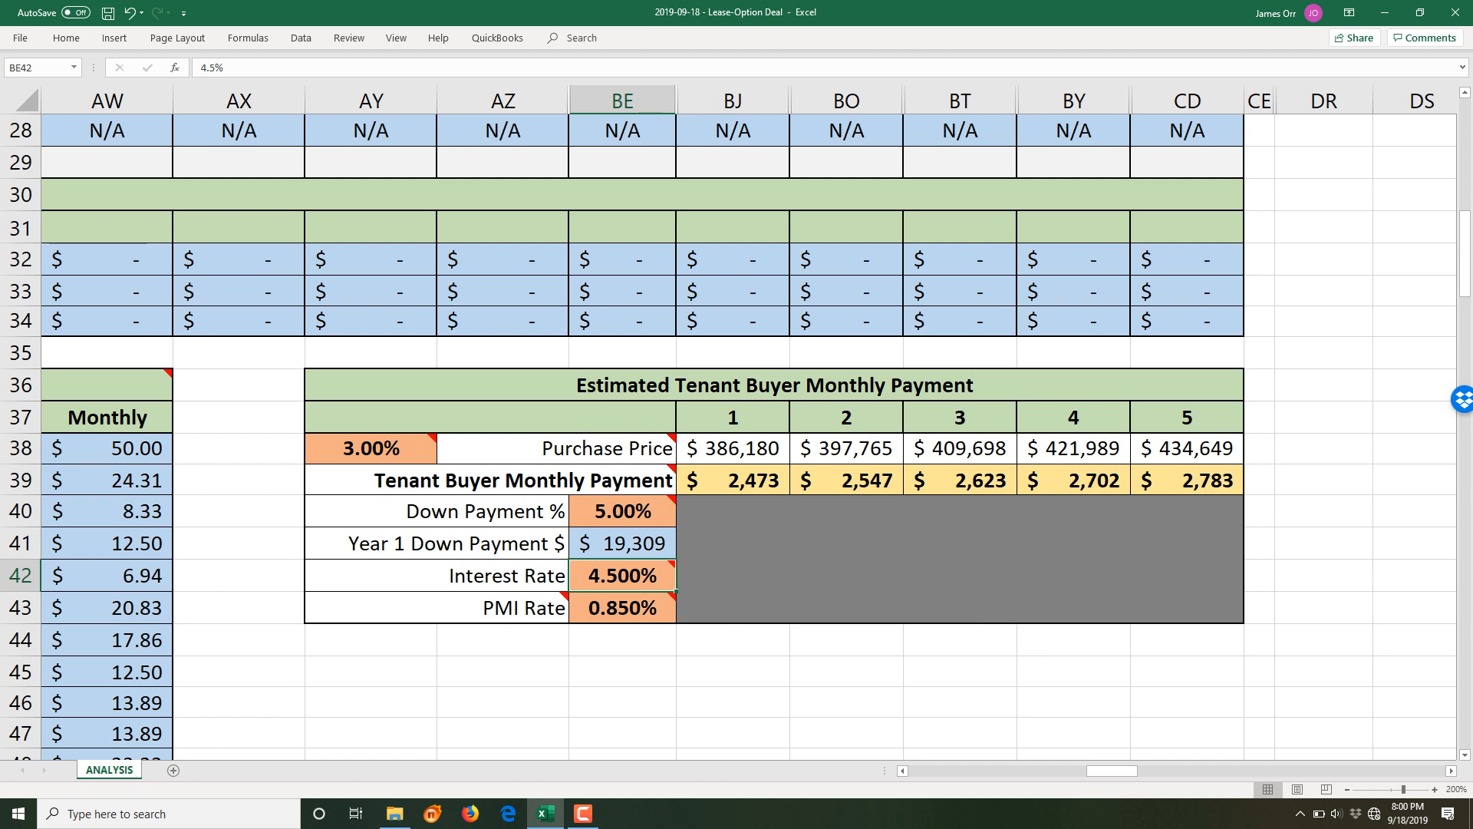
pyautogui.write('4.5')
pyautogui.press('BackSpace')
pyautogui.write('25')
pyautogui.press('Return')
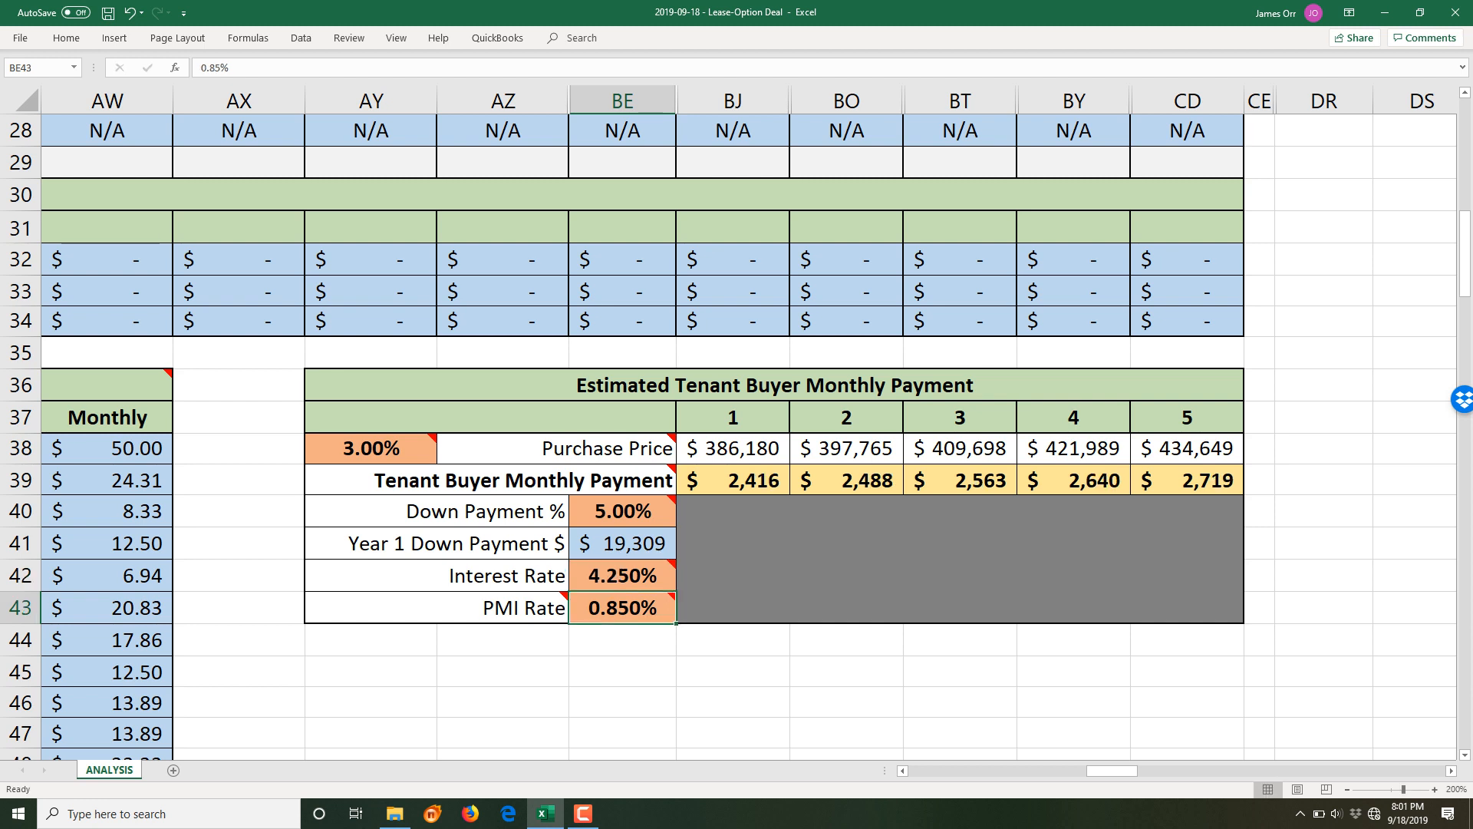
# - Try several PMI Rate entries (.5, .05, then .005 for 0.5%)
pyautogui.press('Down')
pyautogui.press('Up')
pyautogui.write('.5')
pyautogui.press('Return')
pyautogui.press('Up')
pyautogui.write('.05')
pyautogui.hotkey('ctrl', 'Return')
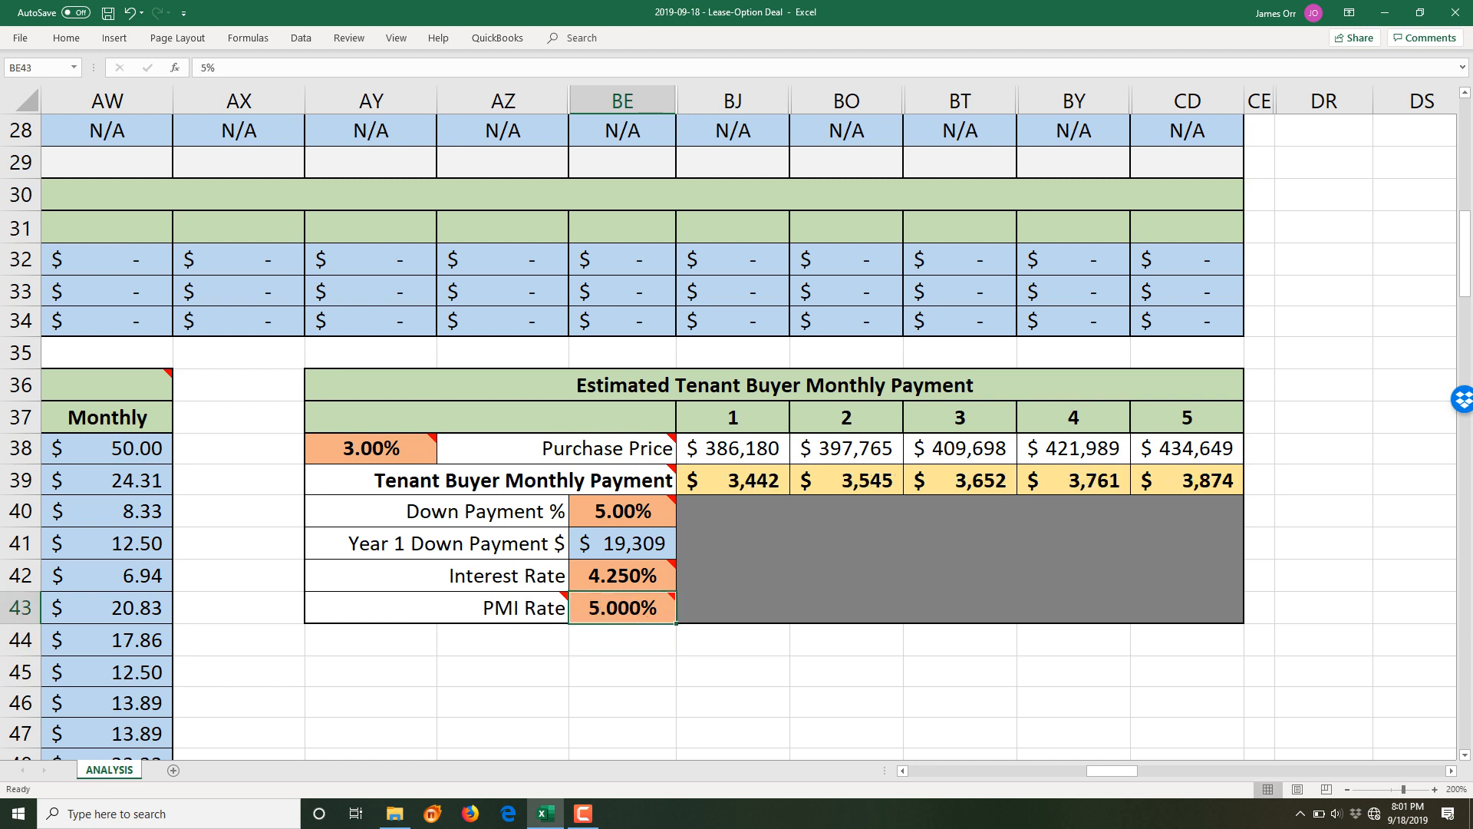
pyautogui.write('.005')
pyautogui.press('Return')
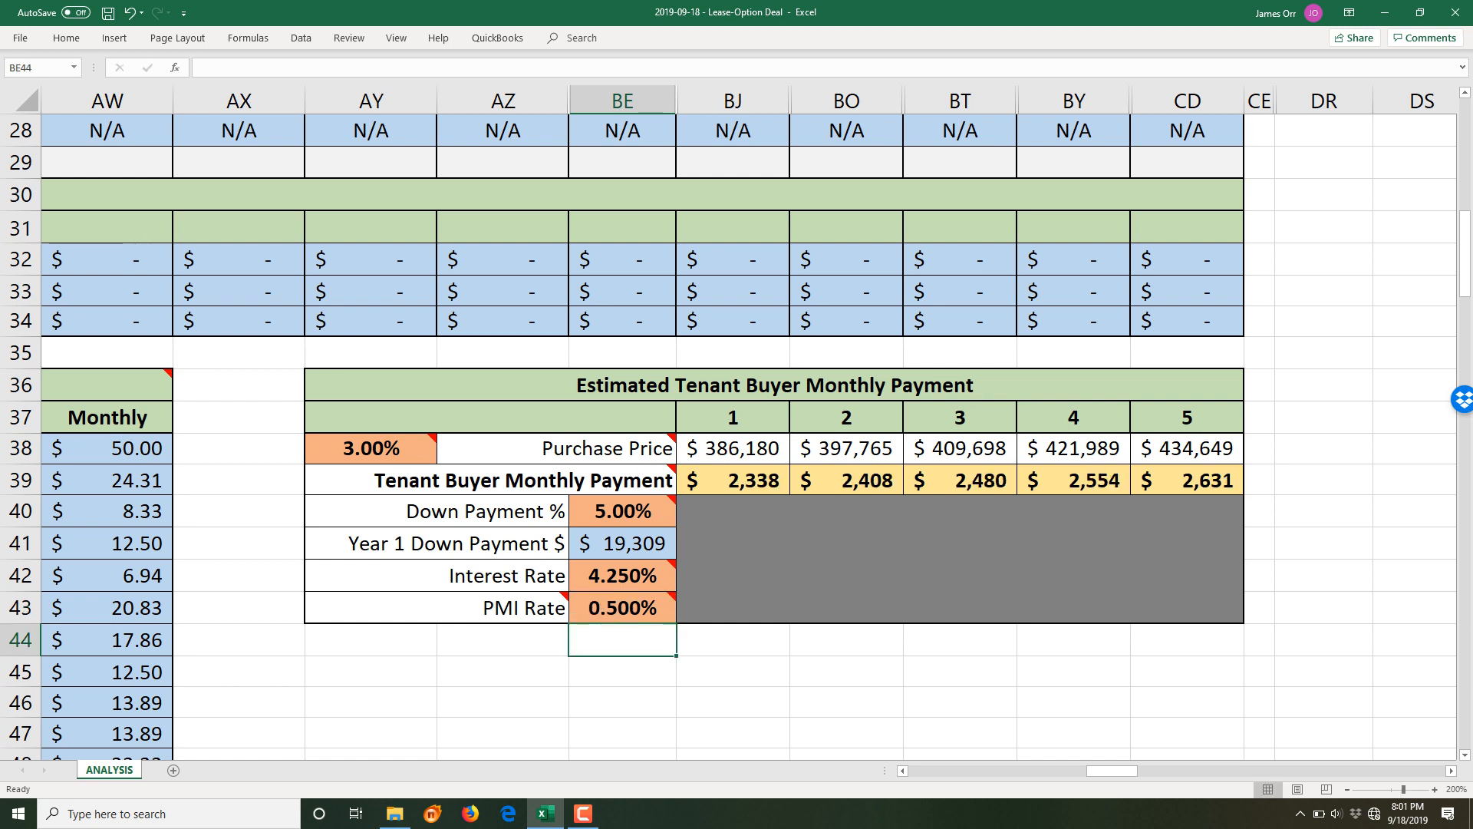
# - Correct the PMI Rate to 0.25%
pyautogui.press('Up')
pyautogui.press('Up')
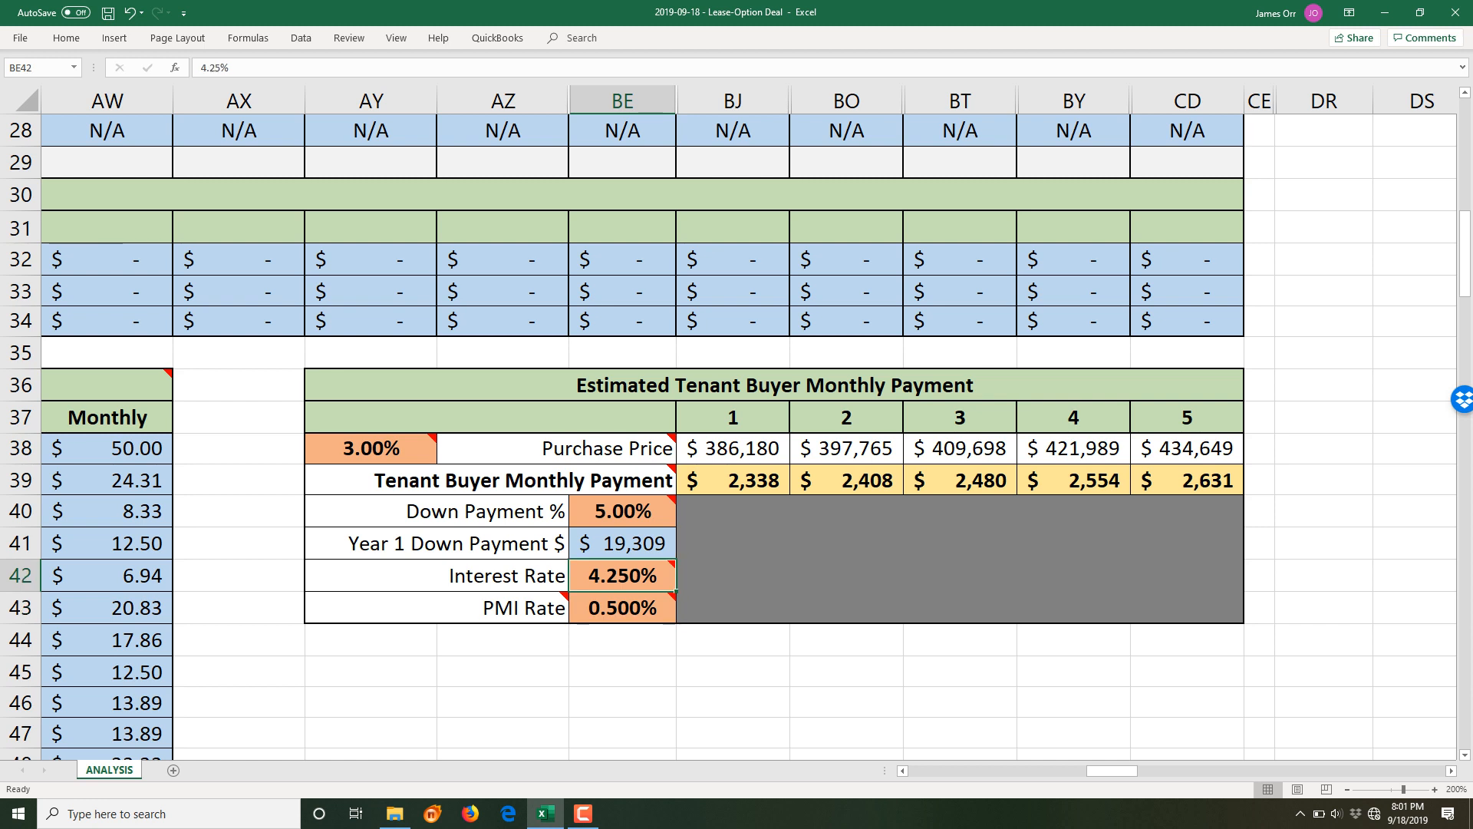
pyautogui.press('Down')
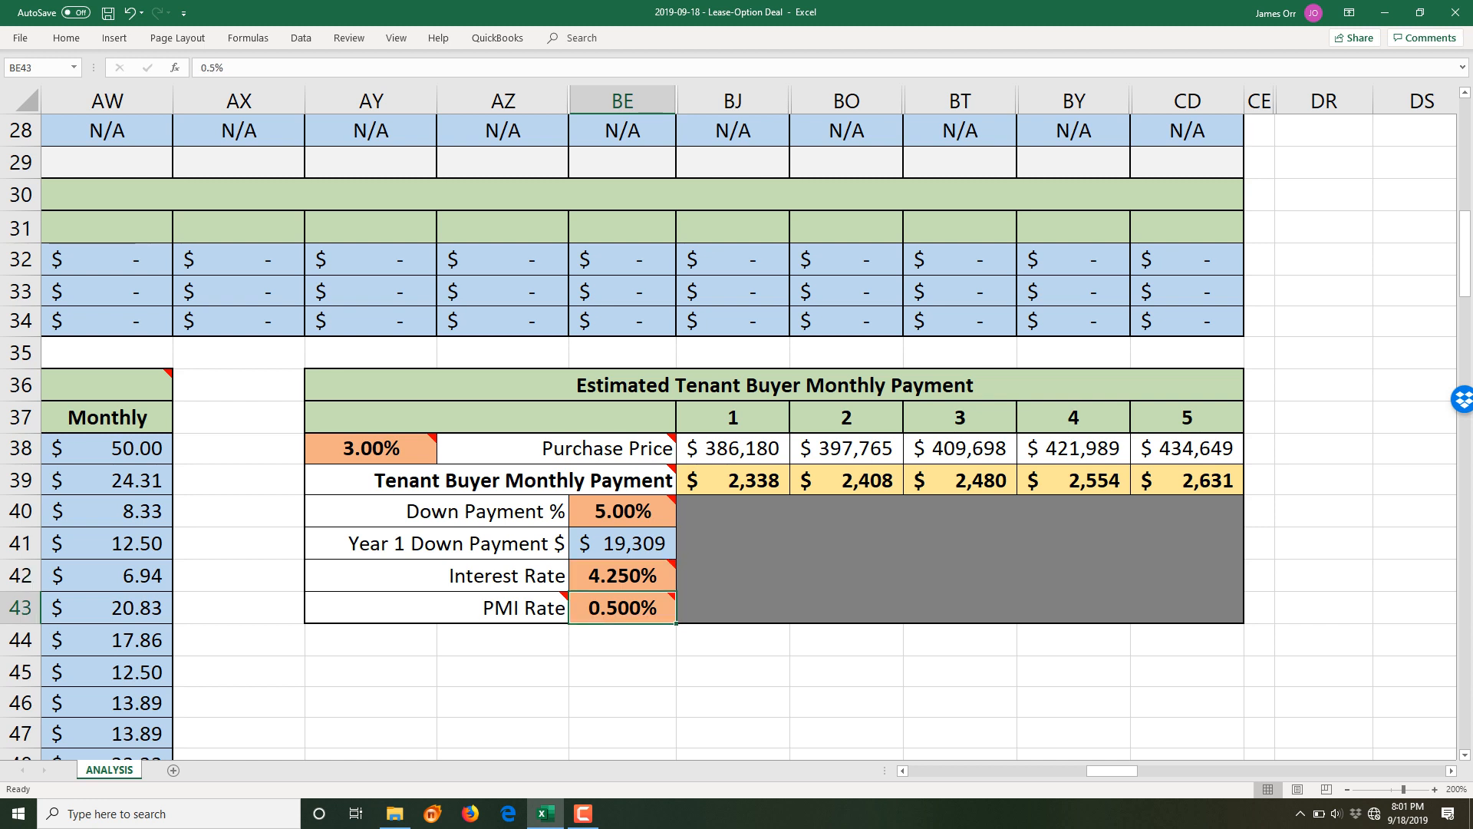
pyautogui.press('F2')
pyautogui.press('Left')
pyautogui.press('Left')
pyautogui.write('2')
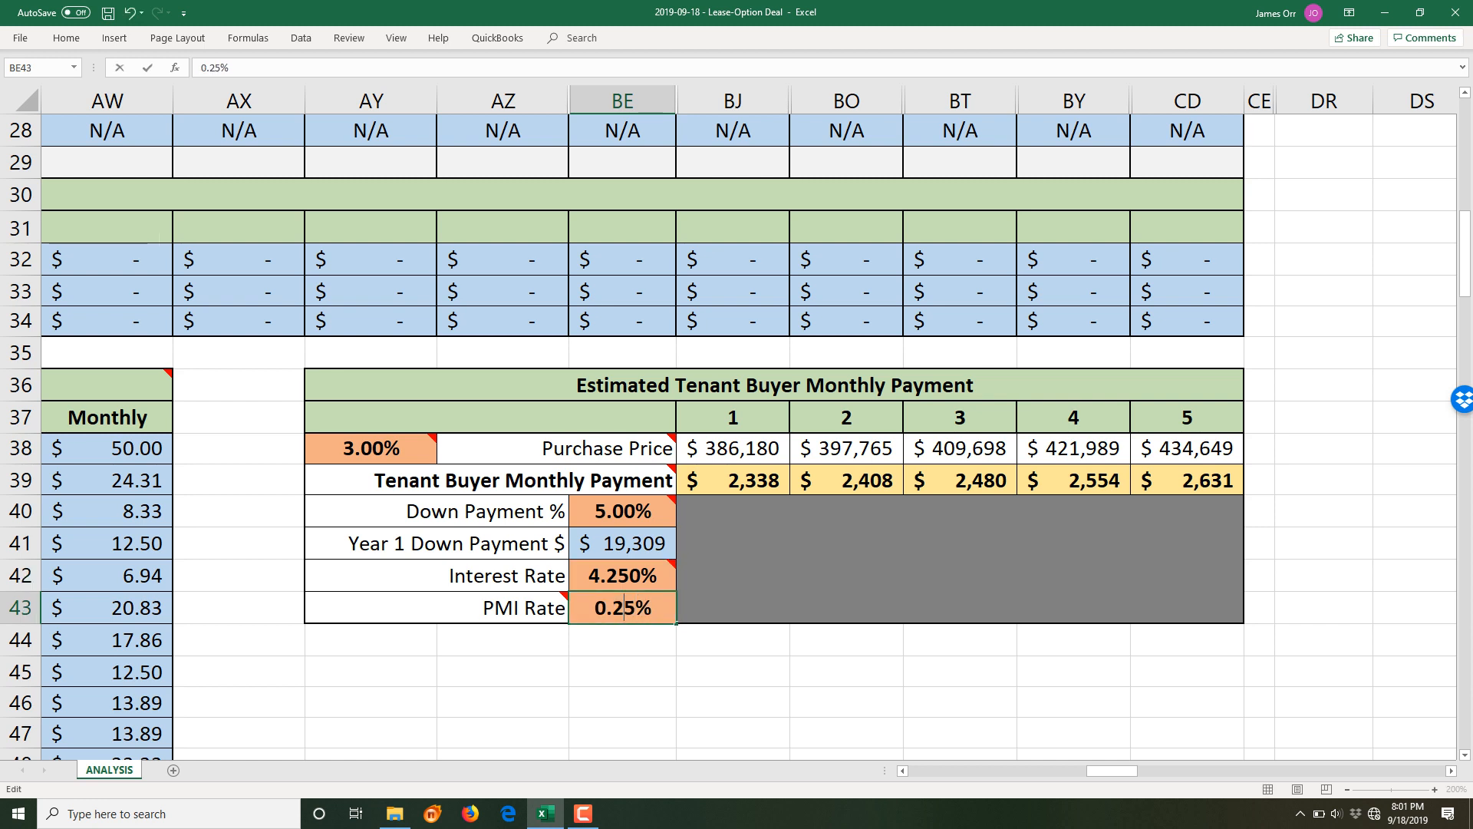
pyautogui.press('Return')
pyautogui.press('Up')
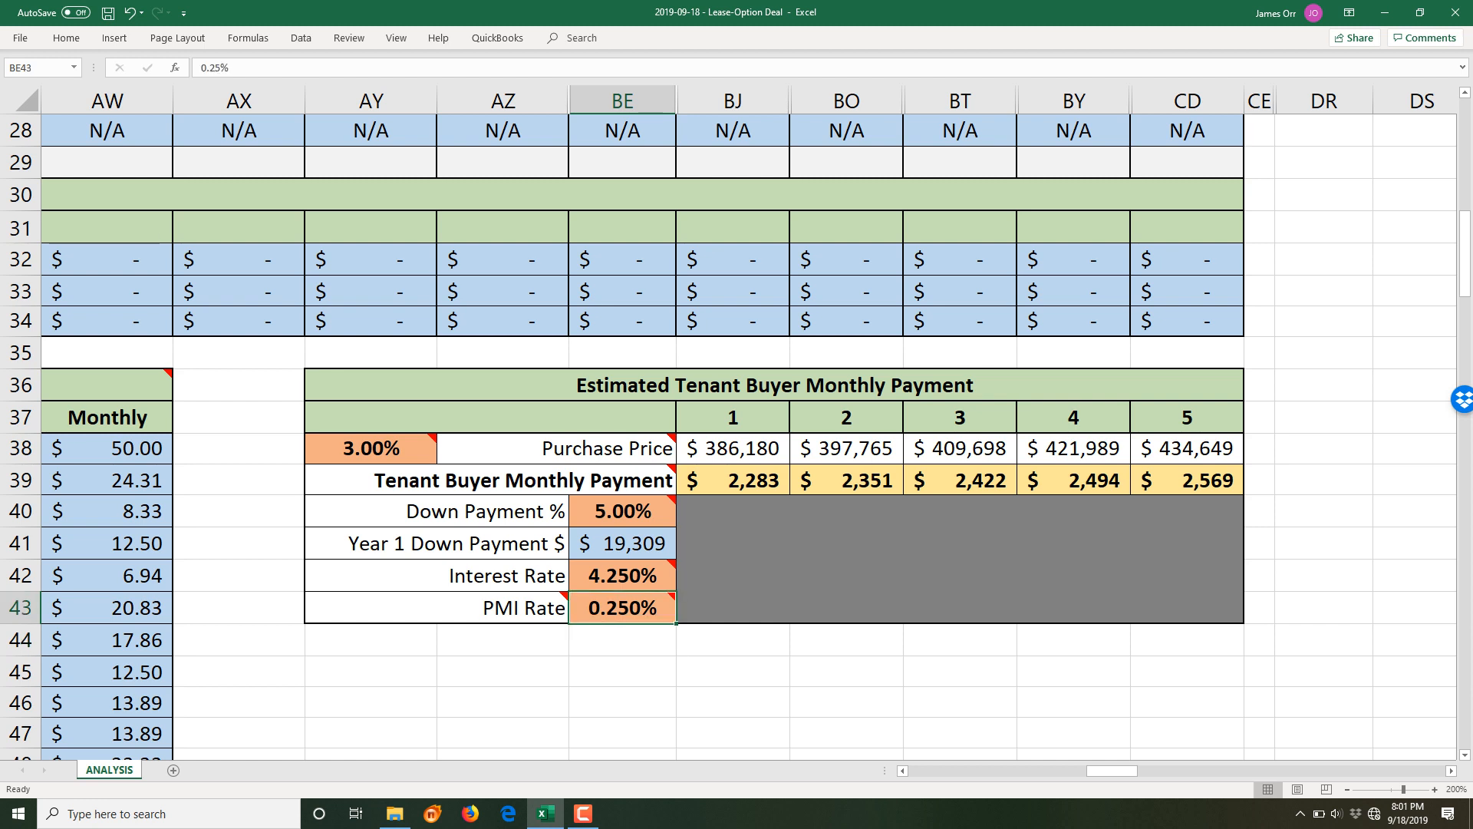
pyautogui.click(734, 480)
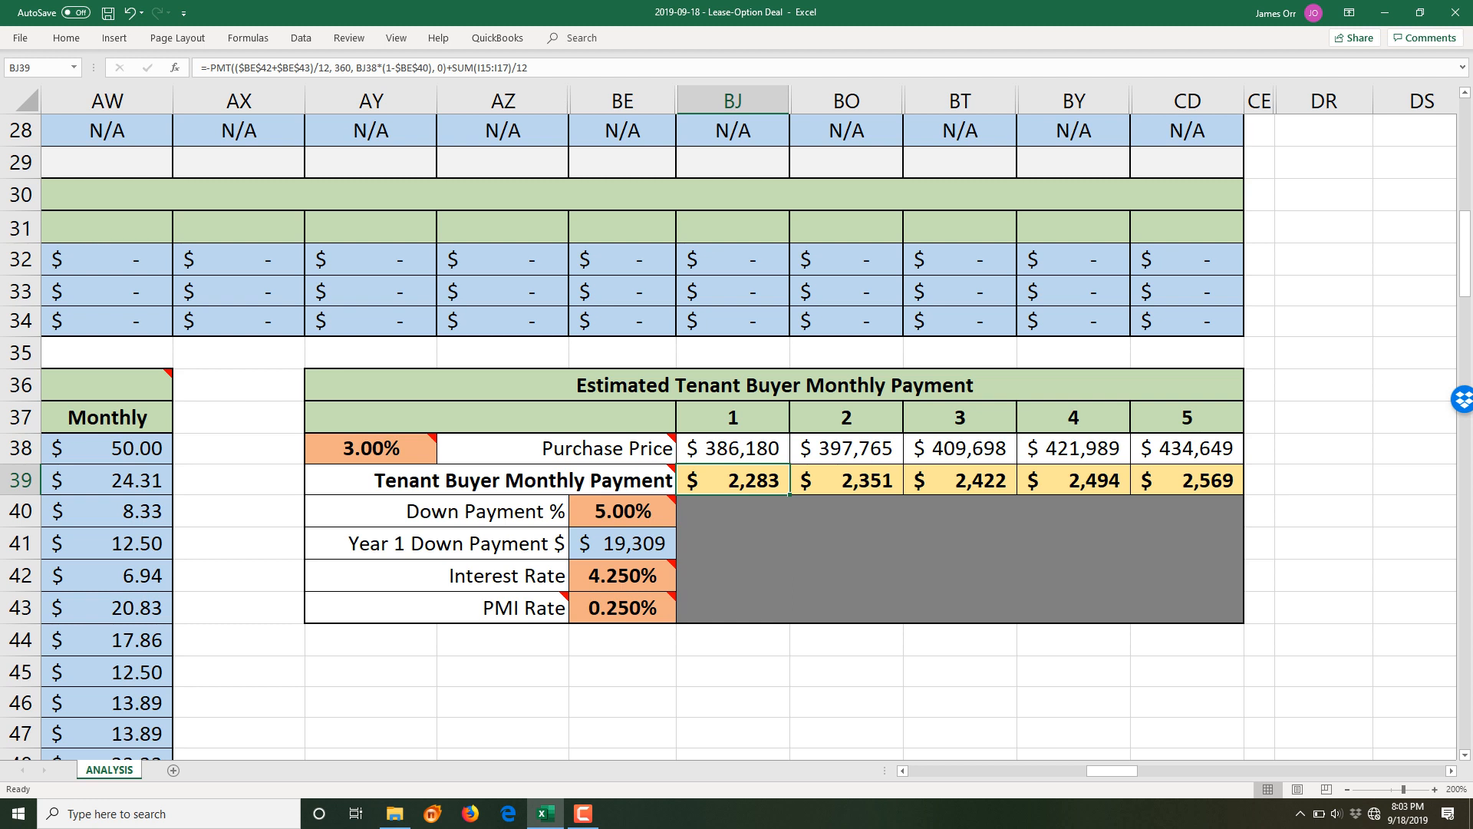
# - Change the Purchase Price formula from 333557 to 353557 and remove its +5000 term
pyautogui.moveTo(1113, 770); pyautogui.dragTo(945, 771)
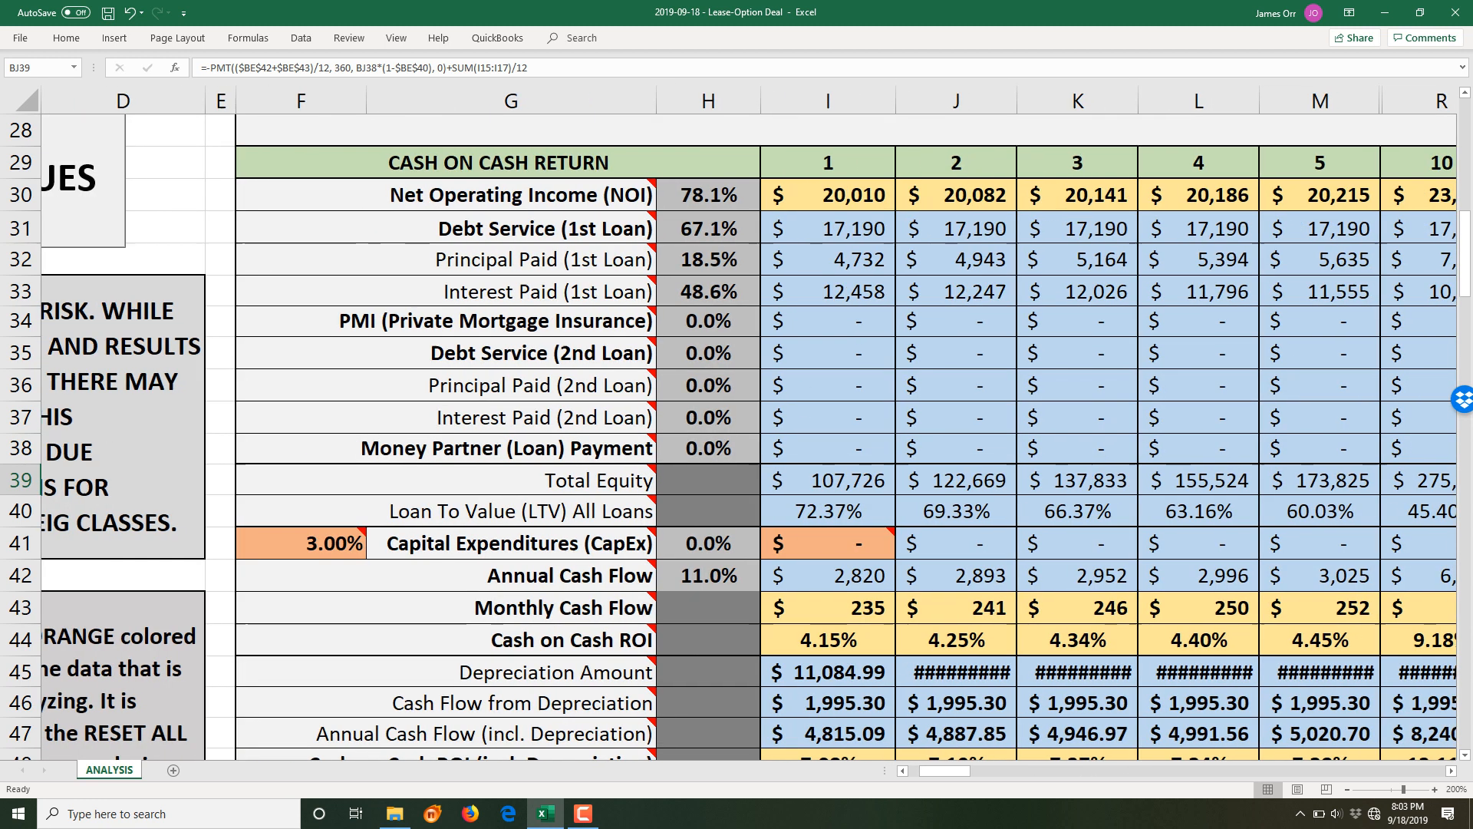
pyautogui.scroll(9, 750, 437)
pyautogui.click(123, 256)
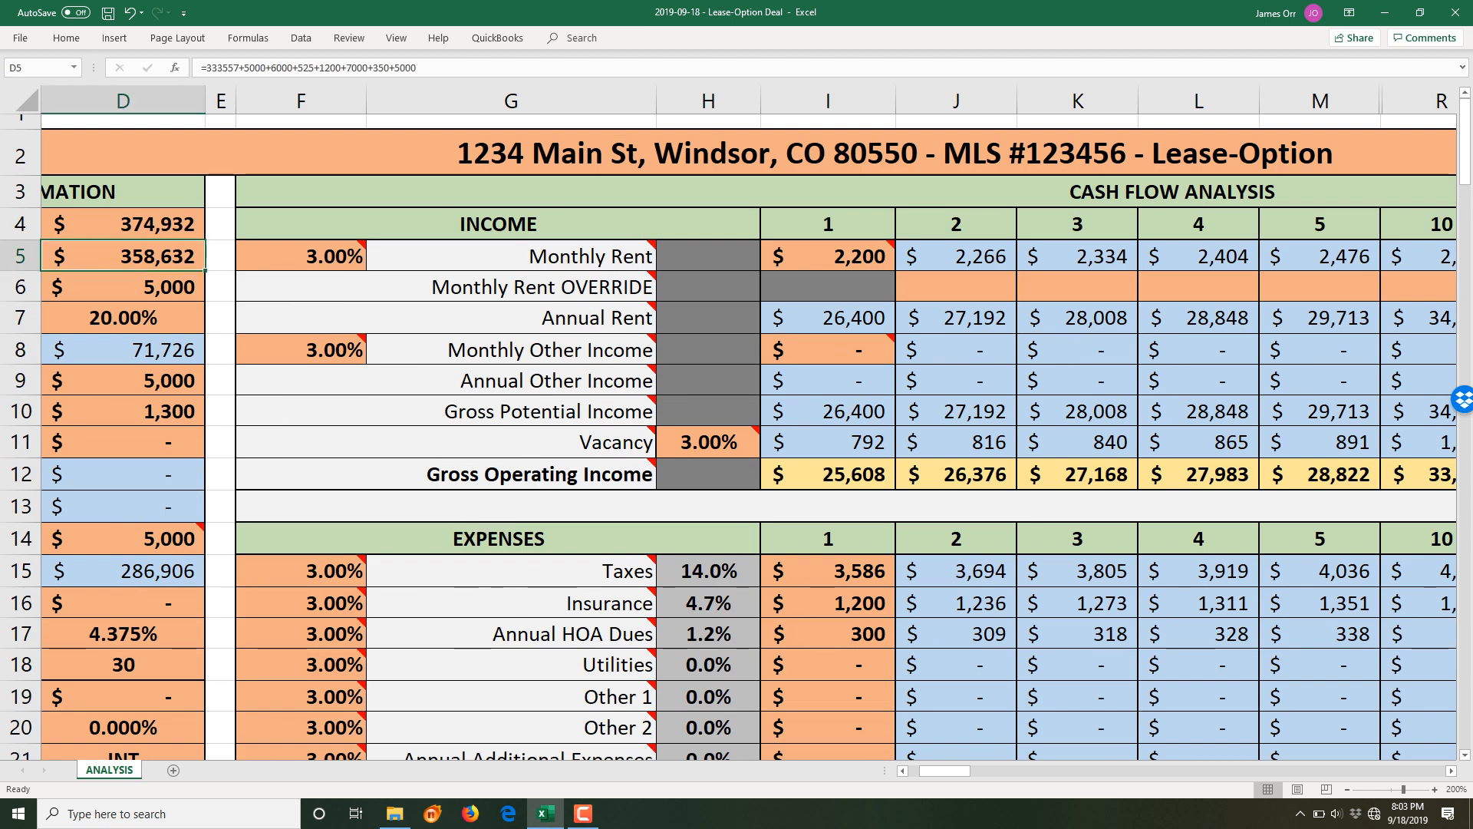
pyautogui.doubleClick(63, 257)
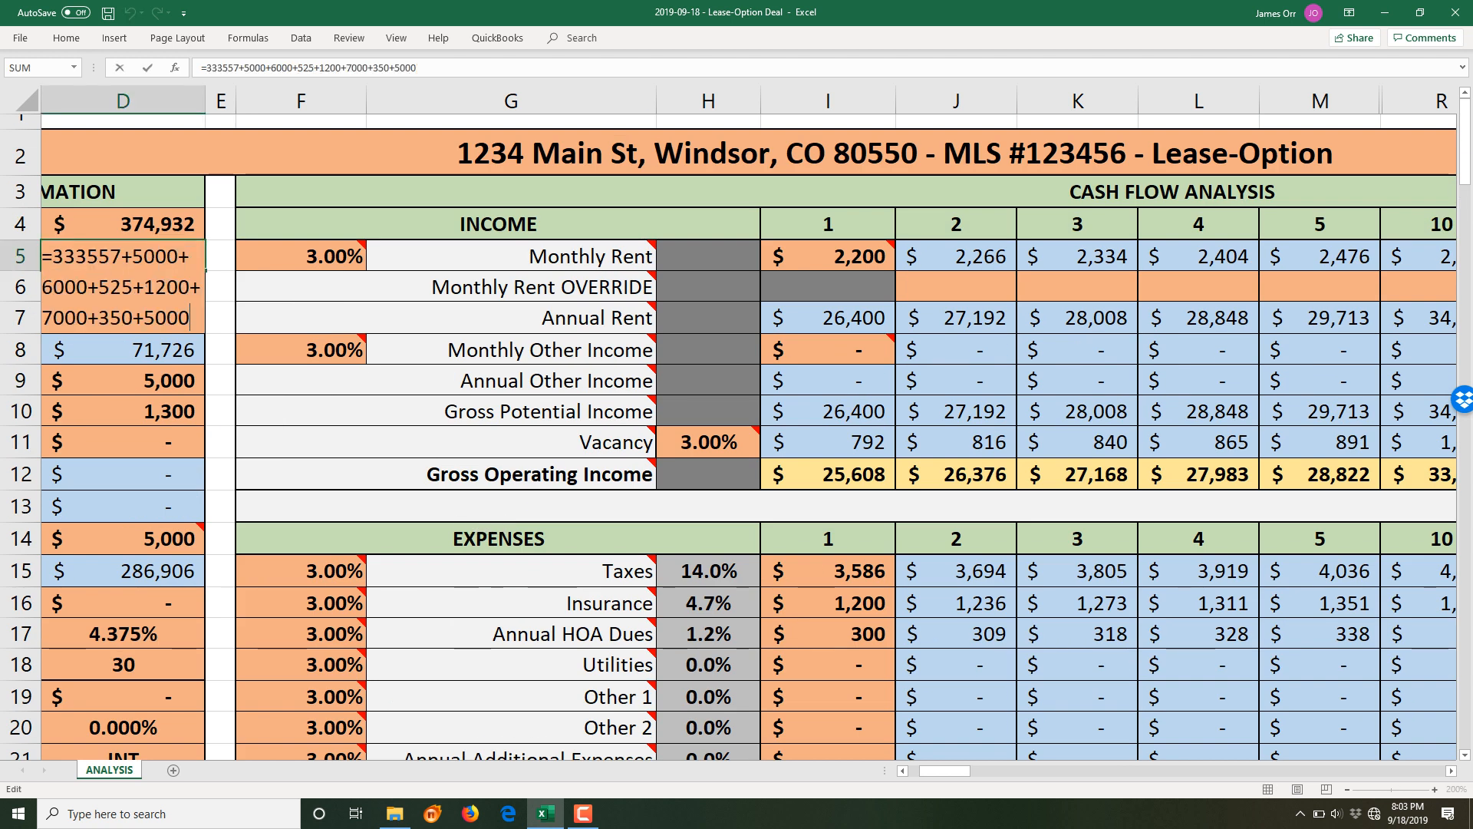
pyautogui.press('Delete')
pyautogui.write('5')
pyautogui.press('Down')
pyautogui.press('Down')
pyautogui.press('Right')
pyautogui.press('Right')
pyautogui.press('Right')
pyautogui.press('Right')
pyautogui.press('Right')
pyautogui.hotkey('shift', 'Right')
pyautogui.hotkey('shift', 'End')
pyautogui.press('Delete')
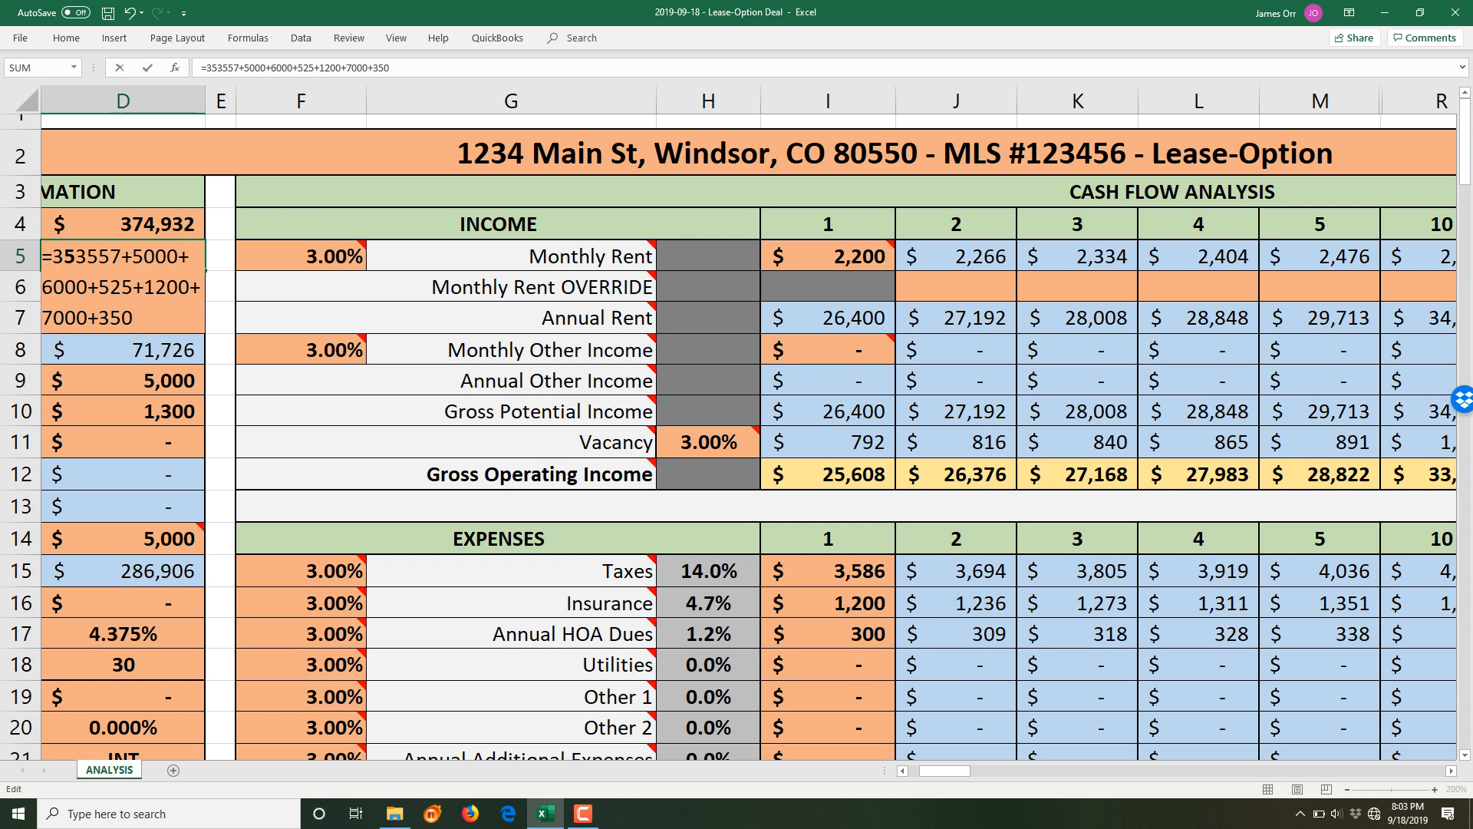
pyautogui.press('Return')
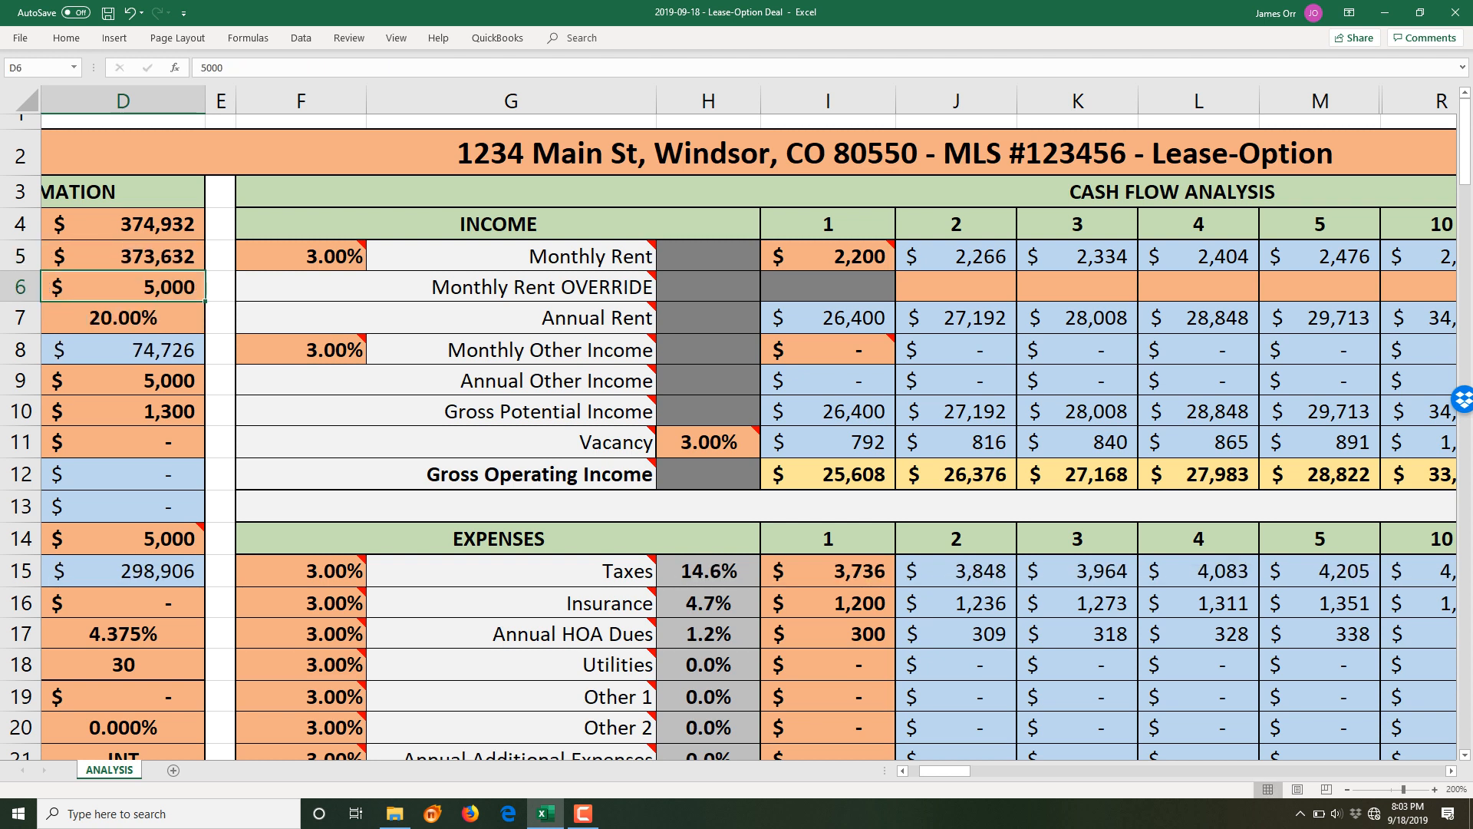
# - Set Closing Costs to 5,000
pyautogui.press('Down')
pyautogui.press('Down')
pyautogui.press('Down')
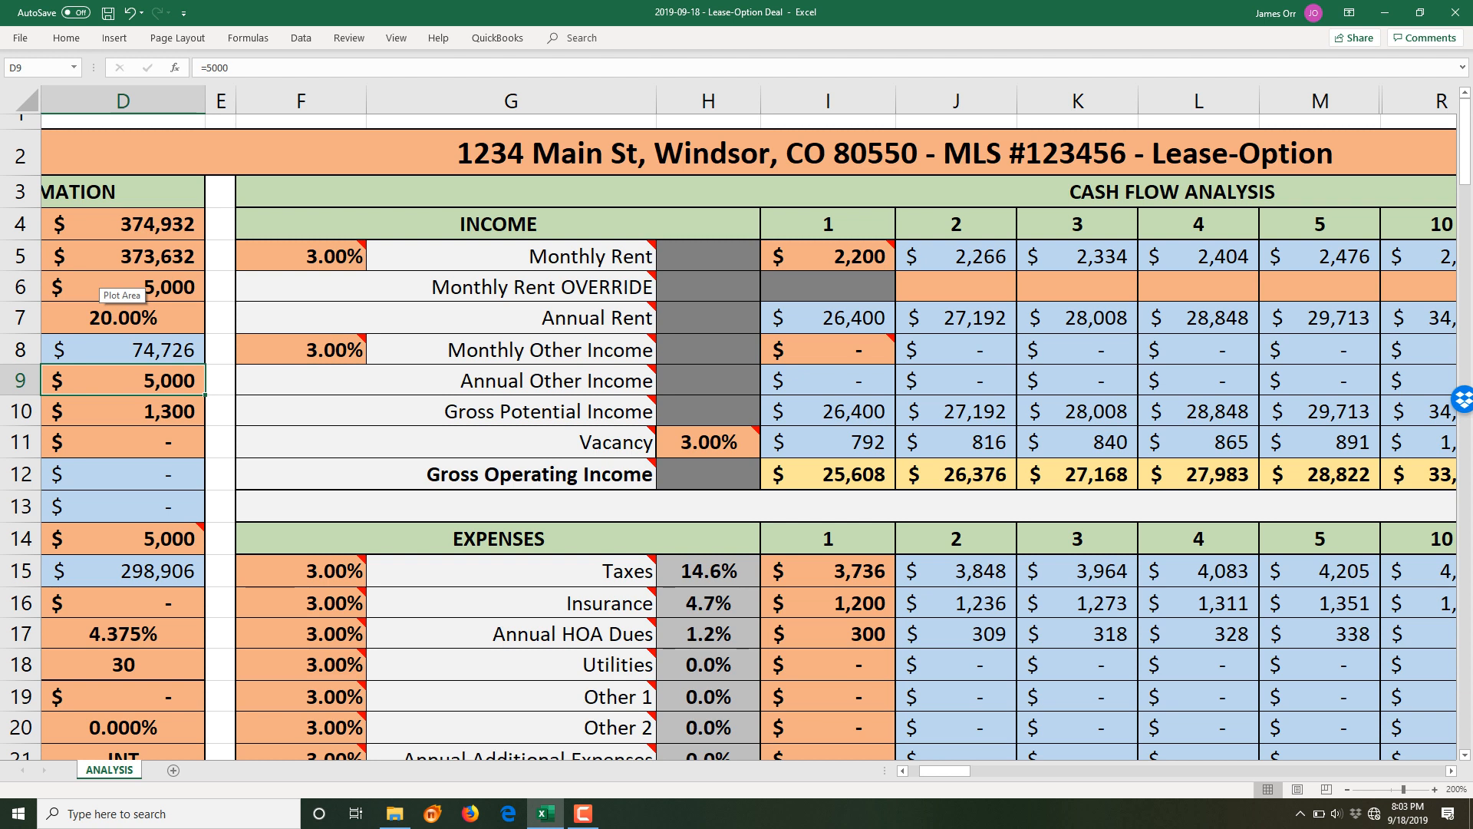
pyautogui.press('Delete')
pyautogui.press('Down')
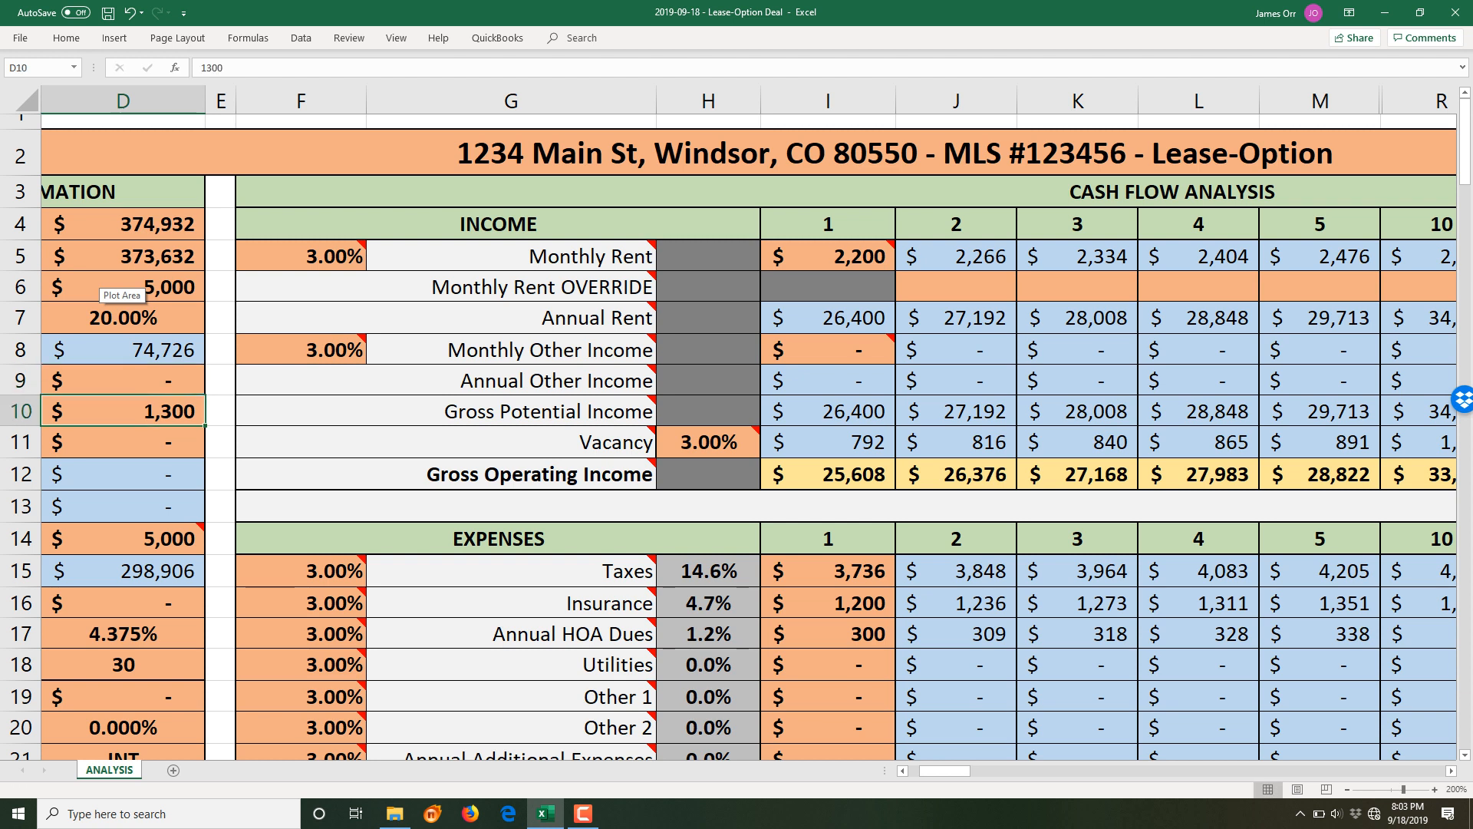
pyautogui.moveTo(946, 770); pyautogui.dragTo(930, 769)
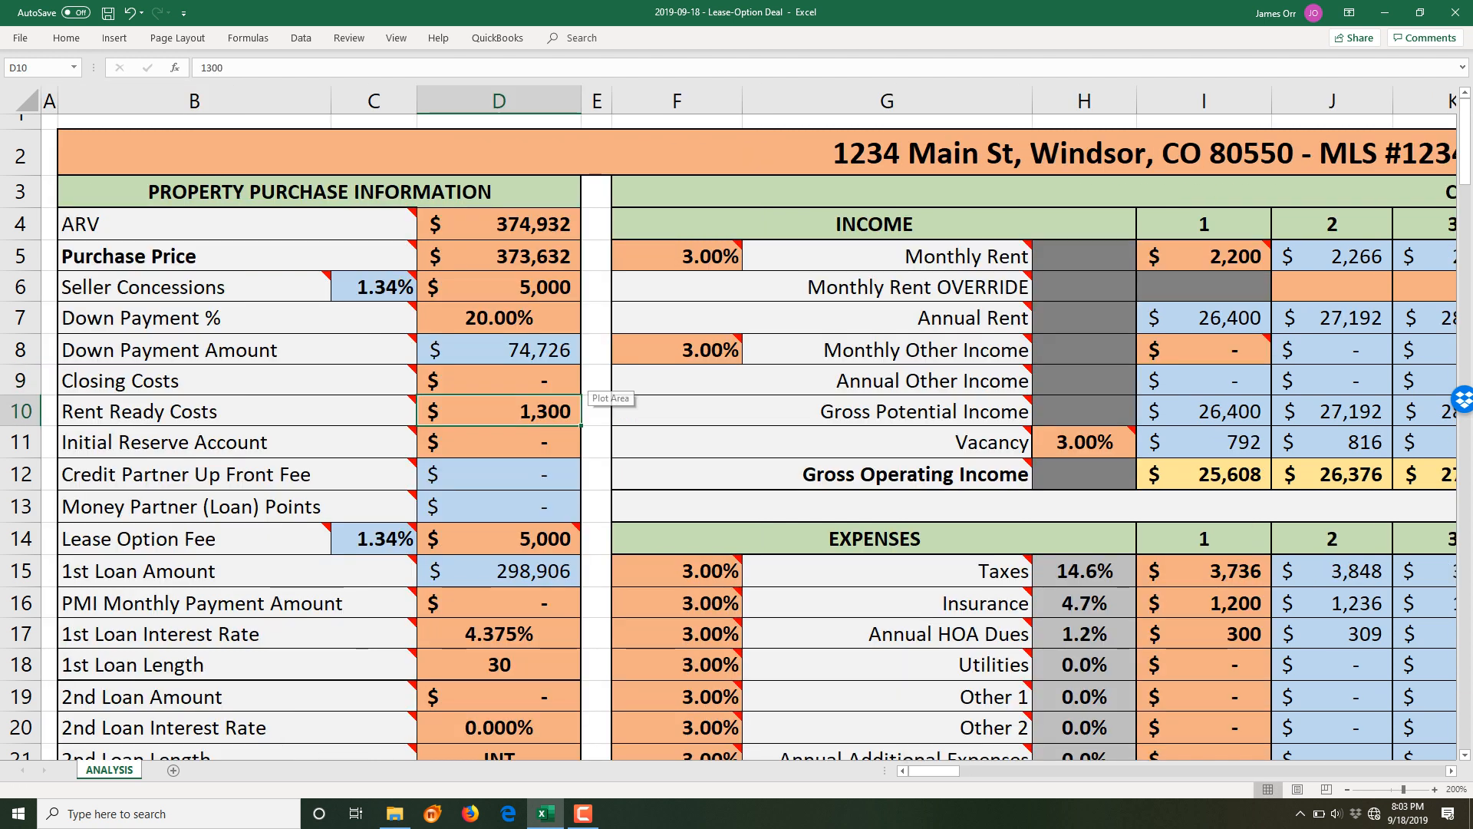
pyautogui.press('Up')
pyautogui.write('5000')
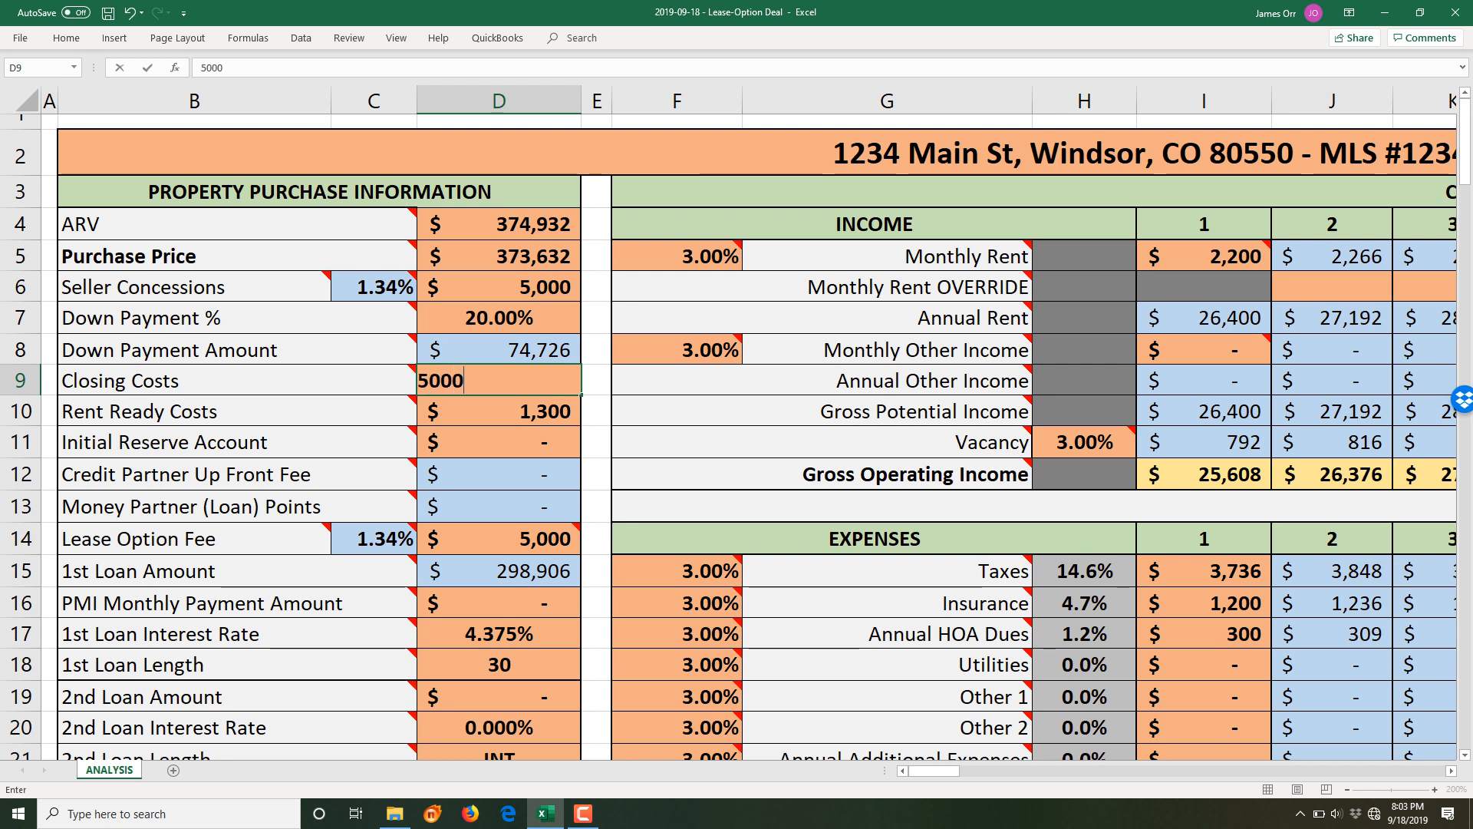
pyautogui.press('Return')
# - Set Seller Concessions to 0 and review the updated results
pyautogui.press('Up')
pyautogui.press('Up')
pyautogui.press('Up')
pyautogui.press('Up')
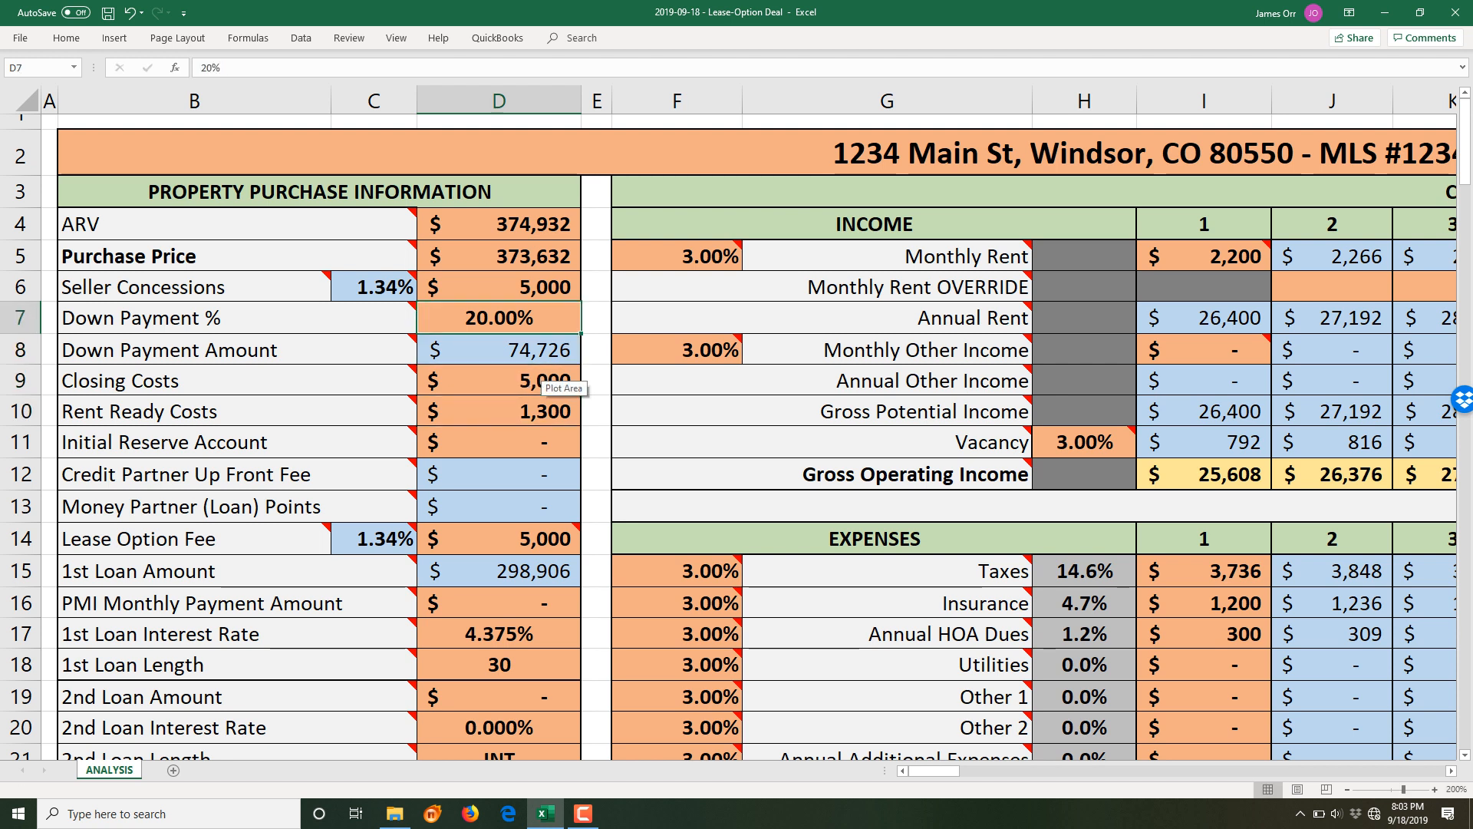
pyautogui.write('0')
pyautogui.press('Return')
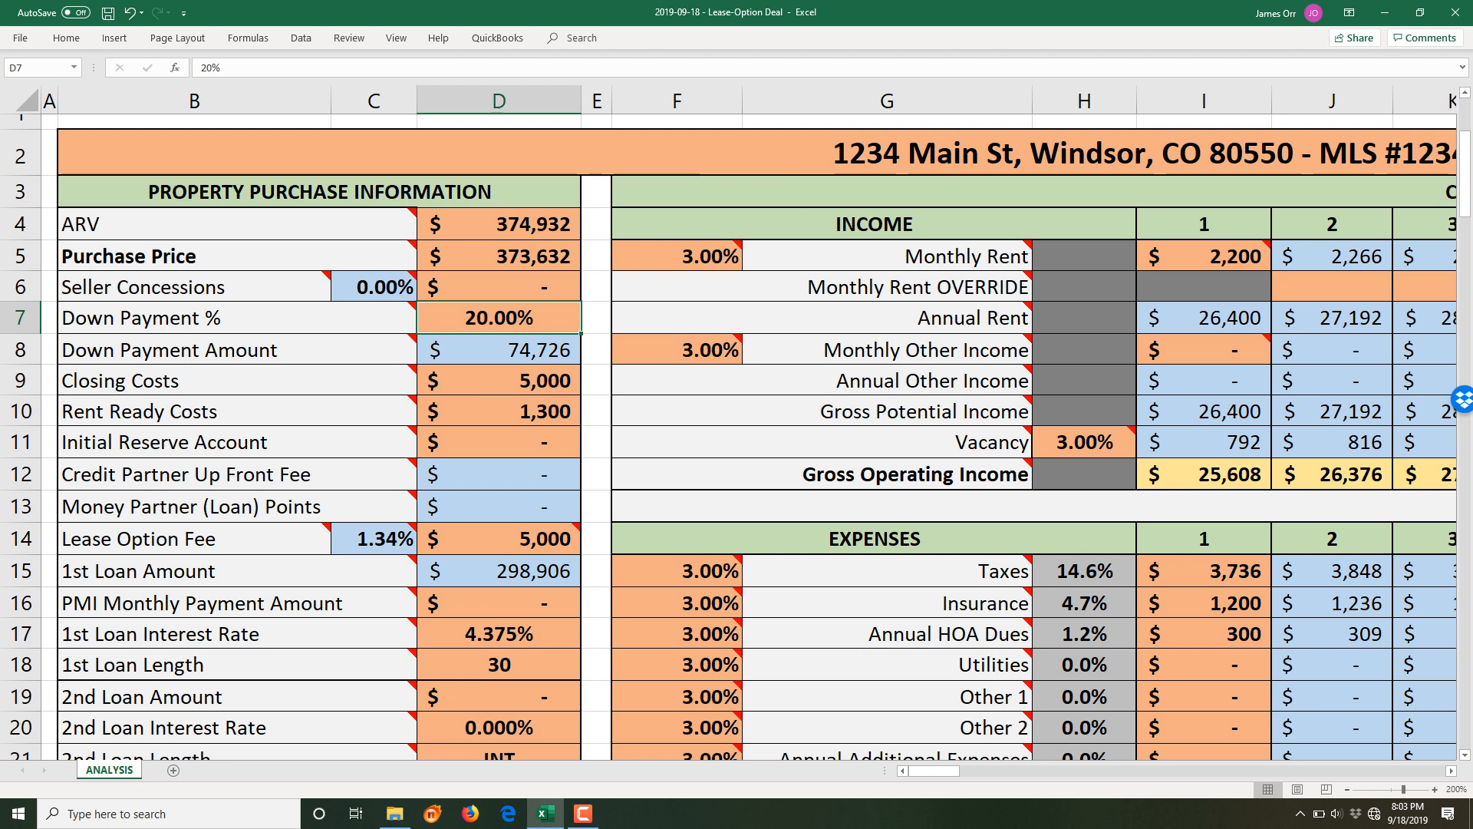
pyautogui.scroll(-13, 729, 435)
pyautogui.scroll(-14, 729, 435)
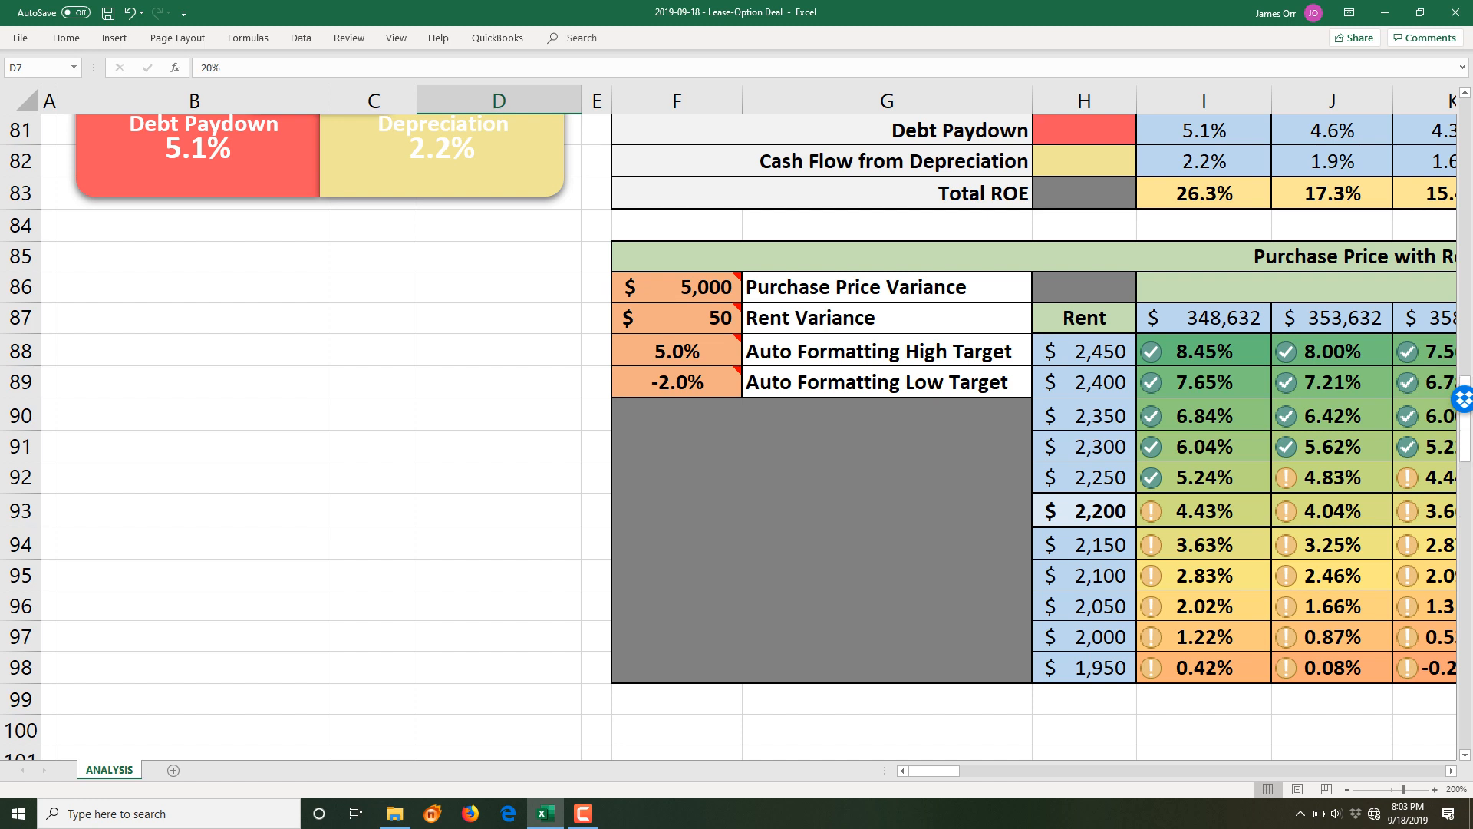
pyautogui.scroll(7, 732, 435)
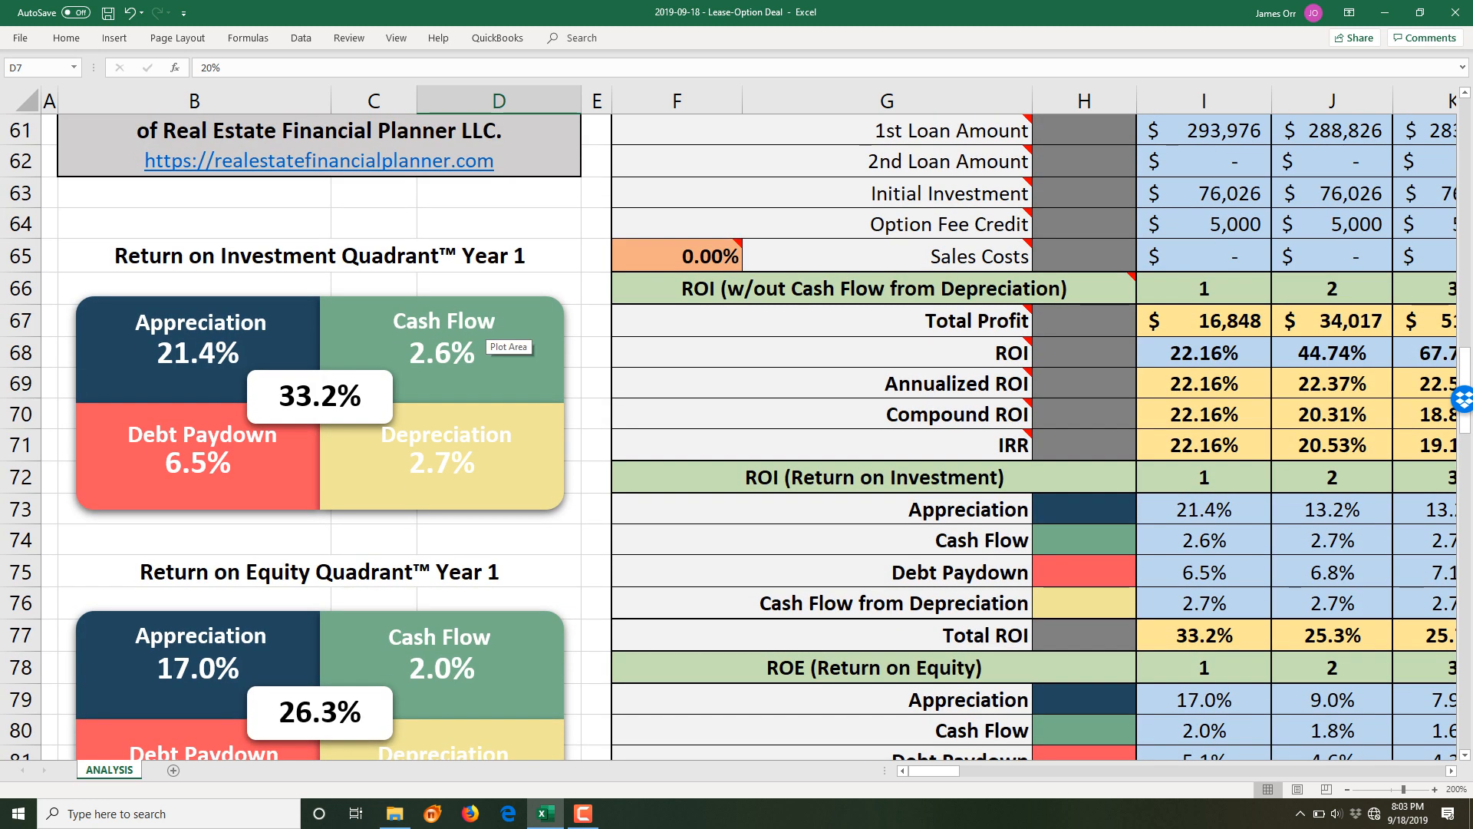